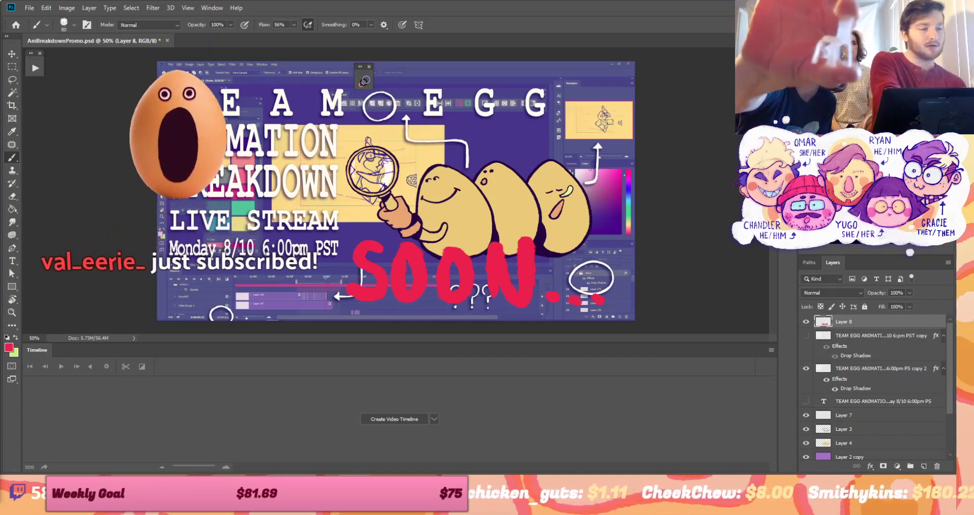
# Create a new blank document
pyautogui.click(29, 7)
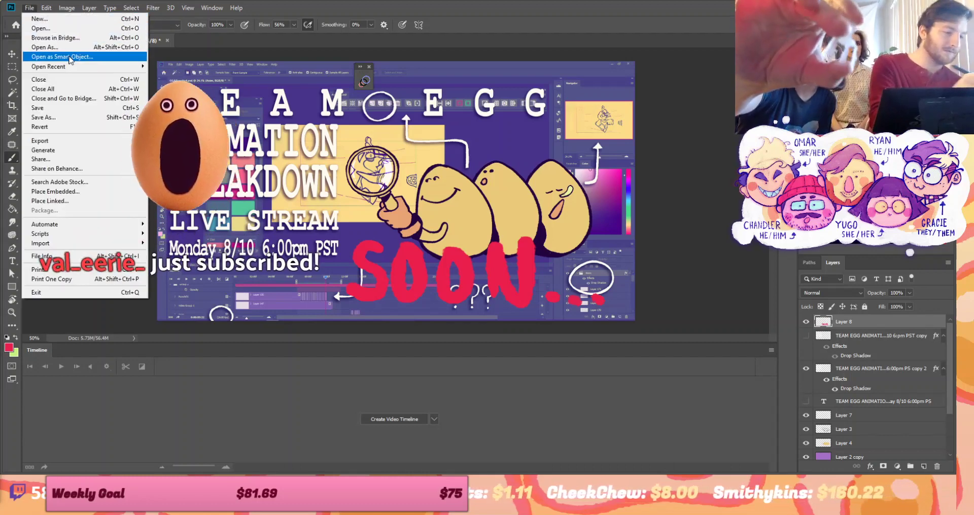
pyautogui.click(29, 8)
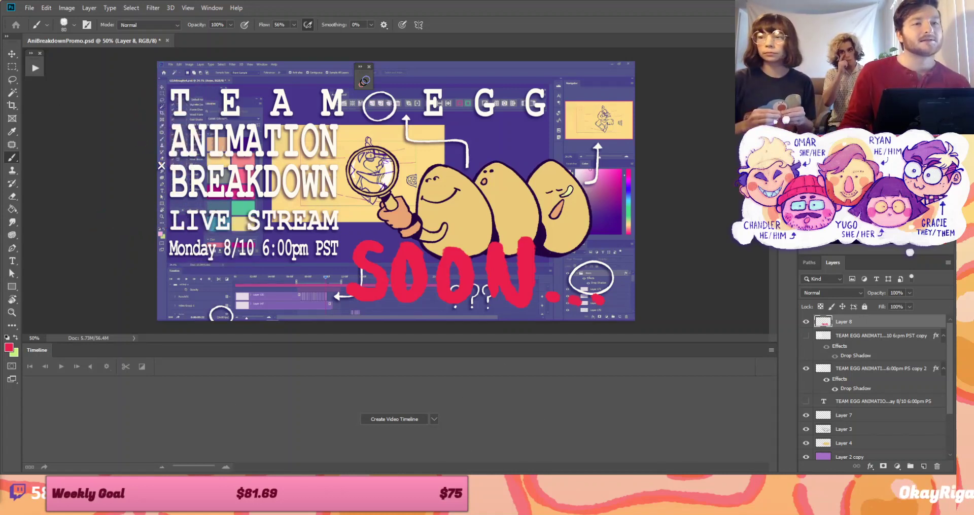
pyautogui.hotkey('ctrl', 'n')
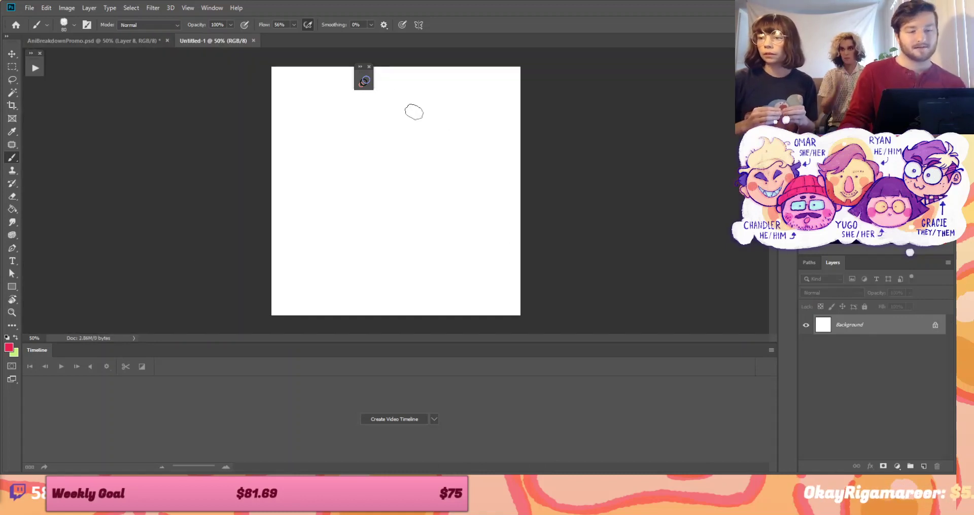
# Create a video timeline and make Video Group 1 from the Layer 0 clip
pyautogui.moveTo(364, 76); pyautogui.dragTo(678, 81)
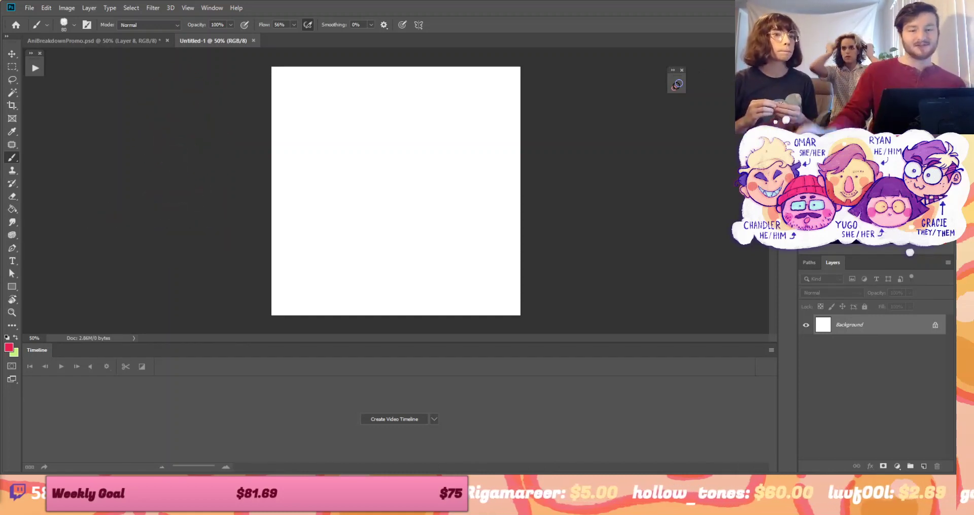
pyautogui.click(677, 84)
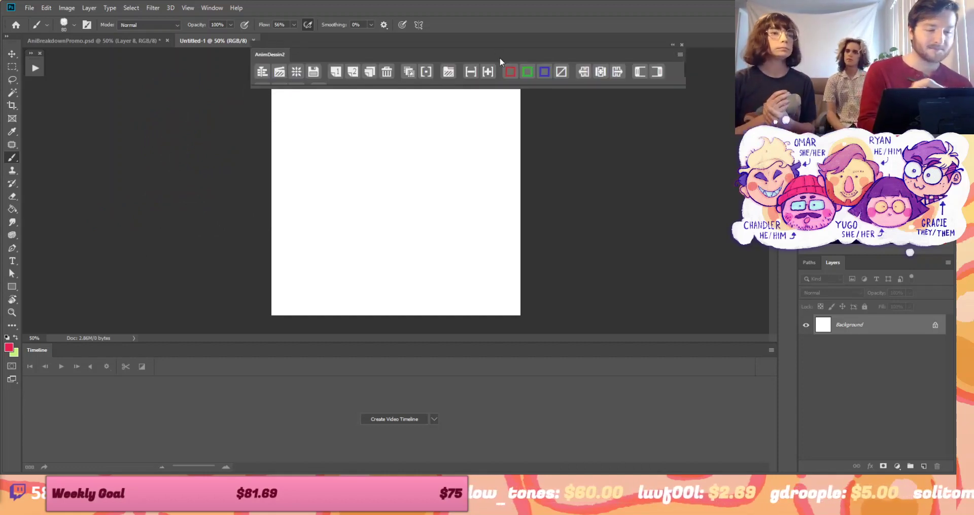
pyautogui.click(383, 421)
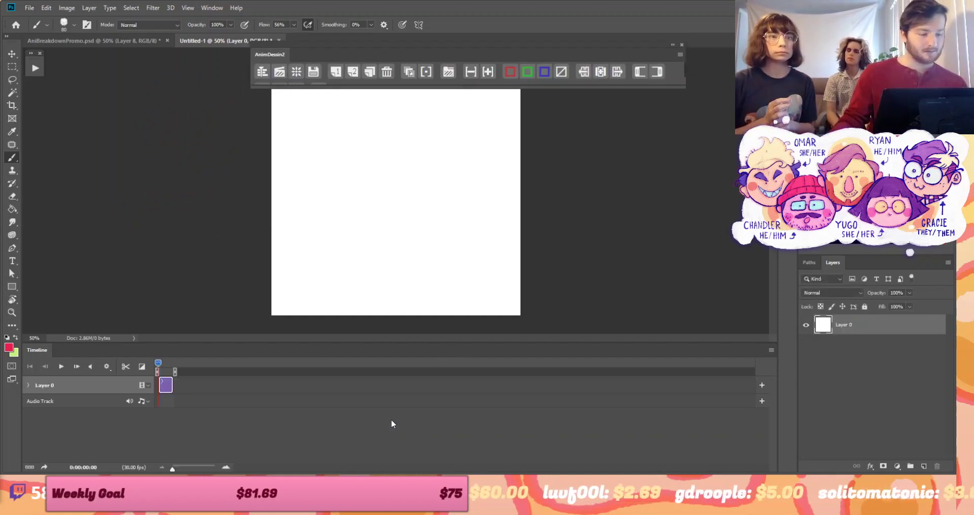
pyautogui.click(178, 470)
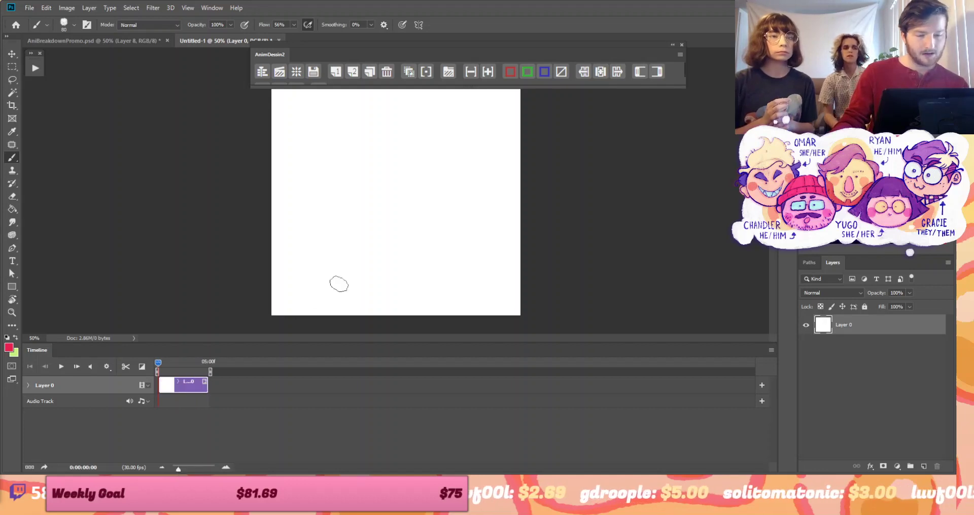
pyautogui.click(193, 469)
pyautogui.click(145, 386)
pyautogui.click(212, 411)
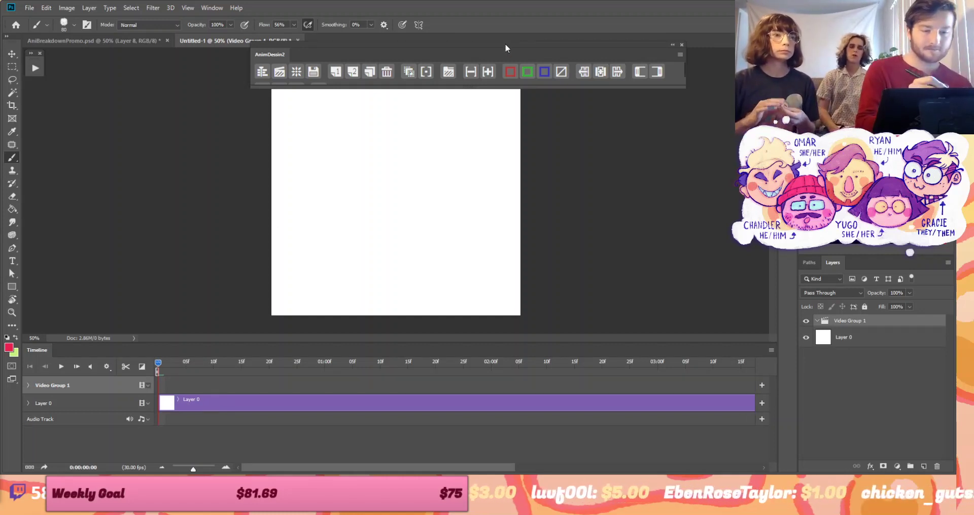
# Add an Anim video group with Layer 1, trimmed to one frame, and shrink the brush
pyautogui.moveTo(505, 44); pyautogui.dragTo(602, 16)
pyautogui.scroll(2, 395, 191)
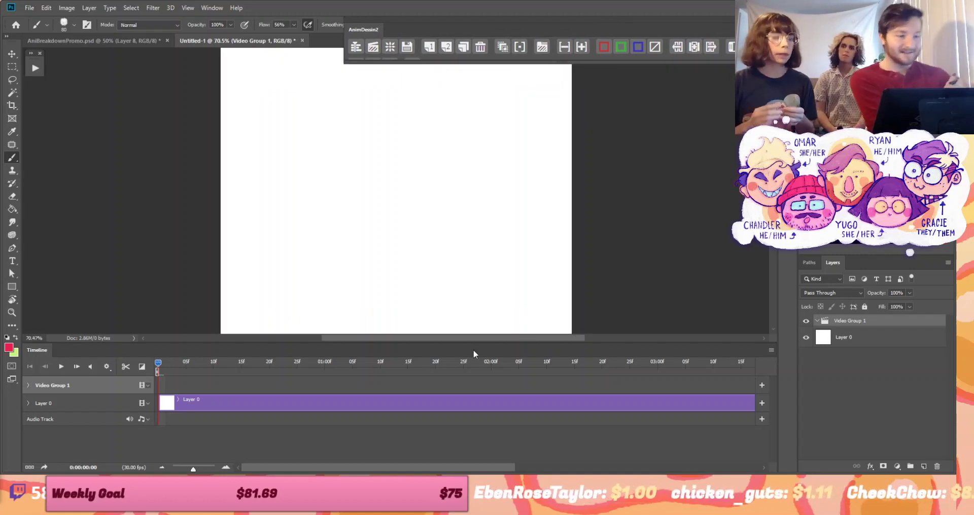
pyautogui.moveTo(472, 345); pyautogui.dragTo(475, 376)
pyautogui.click(127, 439)
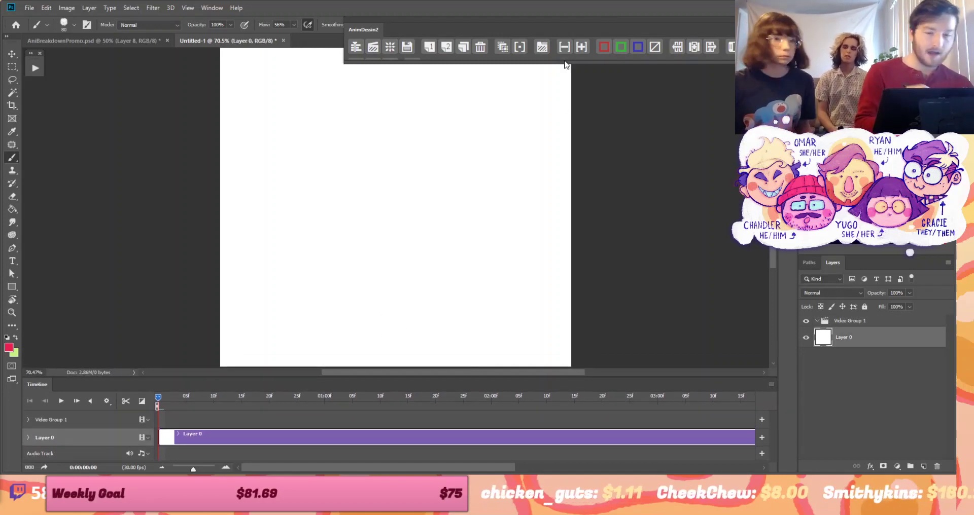
pyautogui.click(542, 47)
pyautogui.moveTo(167, 438); pyautogui.dragTo(182, 439)
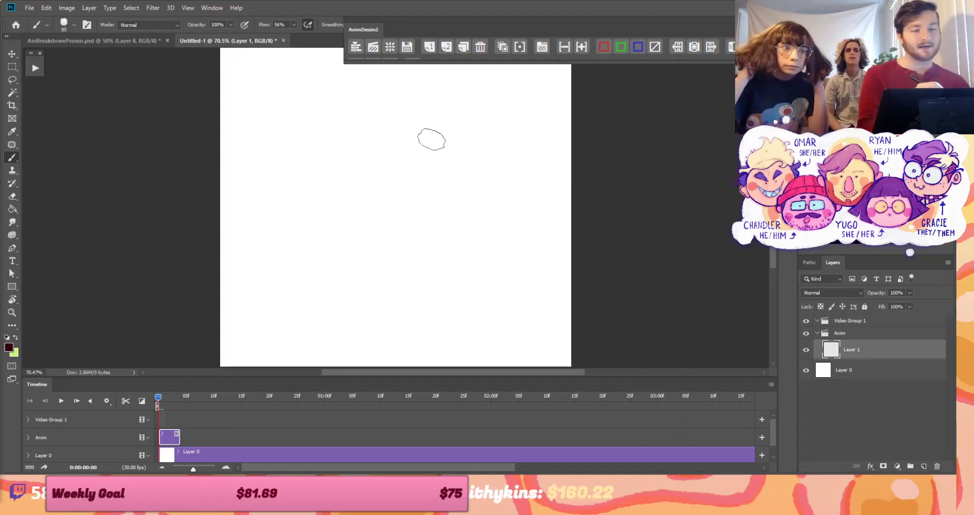
pyautogui.press('[')
pyautogui.press('[')
pyautogui.press('[')
pyautogui.press('[')
pyautogui.press('[')
pyautogui.press('[')
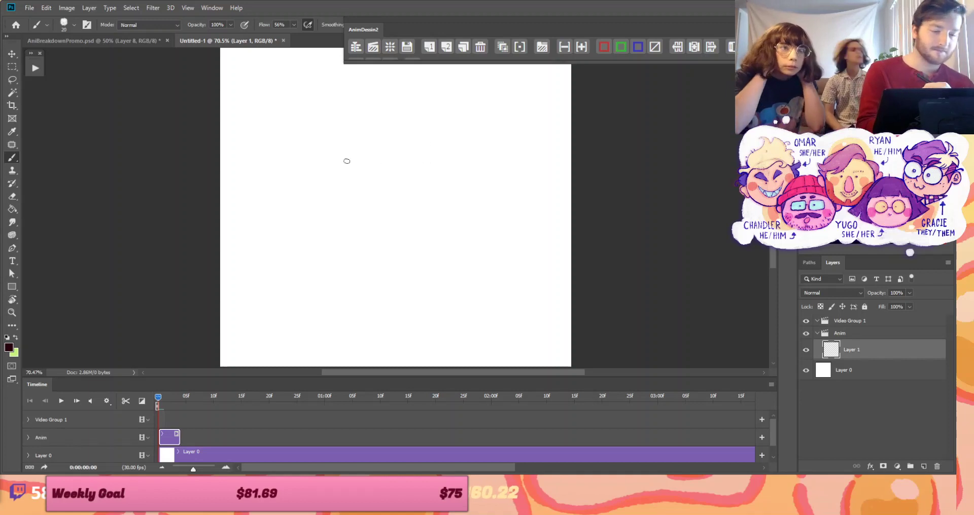
# Draw the dog's head outline with floppy ears on Layer 1
pyautogui.press('[')
pyautogui.moveTo(335, 185)
pyautogui.mouseDown()
pyautogui.moveTo(345, 137)
pyautogui.moveTo(363, 115)
pyautogui.moveTo(389, 111)
pyautogui.moveTo(413, 126)
pyautogui.moveTo(433, 190)
pyautogui.mouseUp()
pyautogui.moveTo(336, 170)
pyautogui.mouseDown()
pyautogui.moveTo(325, 267)
pyautogui.moveTo(348, 271)
pyautogui.moveTo(363, 232)
pyautogui.mouseUp()
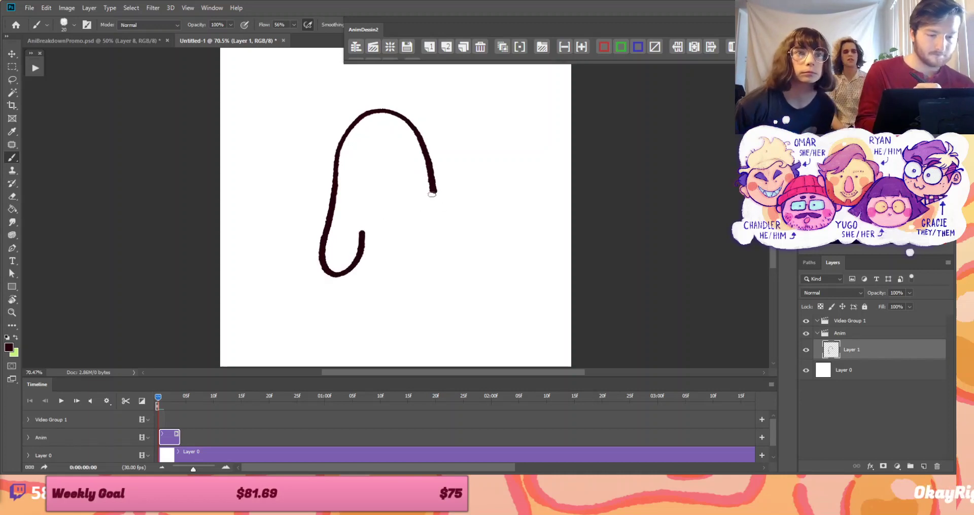
pyautogui.moveTo(432, 177)
pyautogui.mouseDown()
pyautogui.moveTo(453, 247)
pyautogui.moveTo(443, 269)
pyautogui.moveTo(413, 251)
pyautogui.mouseUp()
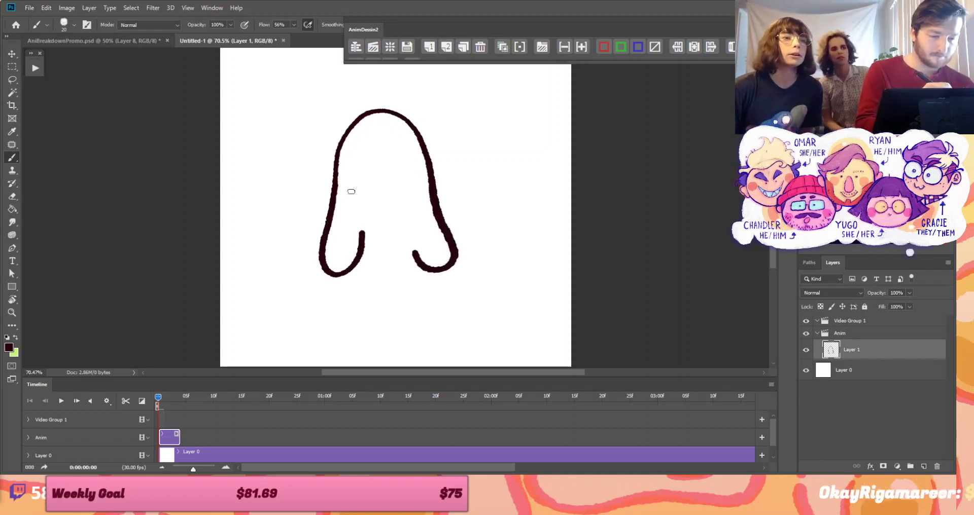
pyautogui.moveTo(350, 189)
pyautogui.mouseDown()
pyautogui.moveTo(350, 251)
pyautogui.moveTo(399, 281)
pyautogui.moveTo(417, 193)
pyautogui.mouseUp()
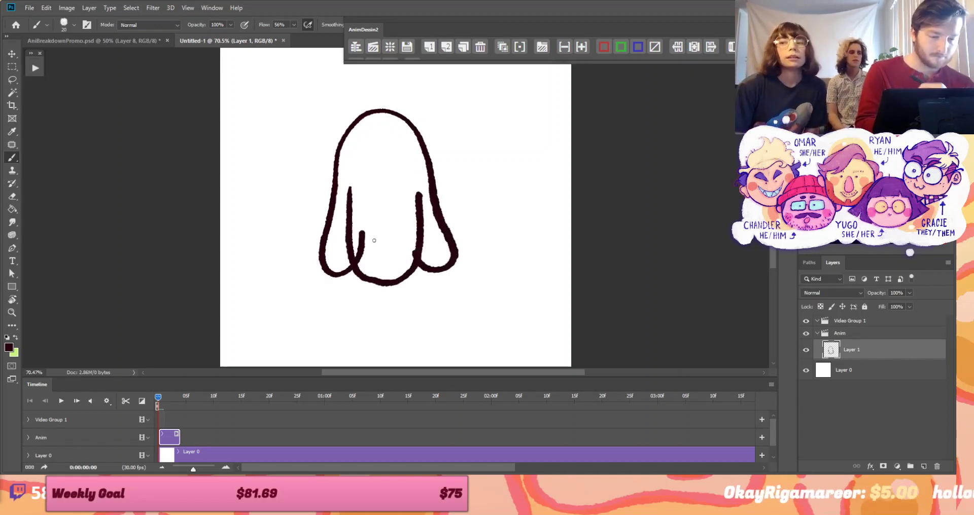
pyautogui.moveTo(365, 237)
pyautogui.mouseDown()
pyautogui.moveTo(358, 259)
pyautogui.moveTo(421, 264)
pyautogui.mouseUp()
# Shift the drawing right and down, then paint the two eyes and the nose
pyautogui.hotkey('ctrl', 't')
pyautogui.moveTo(432, 19); pyautogui.dragTo(430, 40)
pyautogui.click(482, 25)
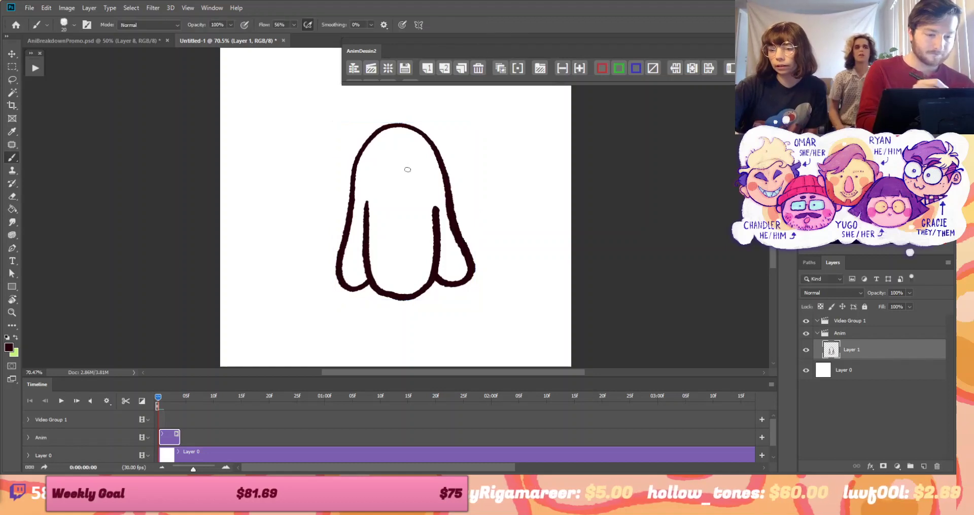
pyautogui.moveTo(380, 193); pyautogui.dragTo(379, 193)
pyautogui.moveTo(408, 194); pyautogui.dragTo(410, 194)
pyautogui.moveTo(391, 280)
pyautogui.mouseDown()
pyautogui.moveTo(392, 254)
pyautogui.moveTo(415, 274)
pyautogui.moveTo(388, 280)
pyautogui.moveTo(390, 271)
pyautogui.moveTo(392, 292)
pyautogui.moveTo(423, 280)
pyautogui.mouseUp()
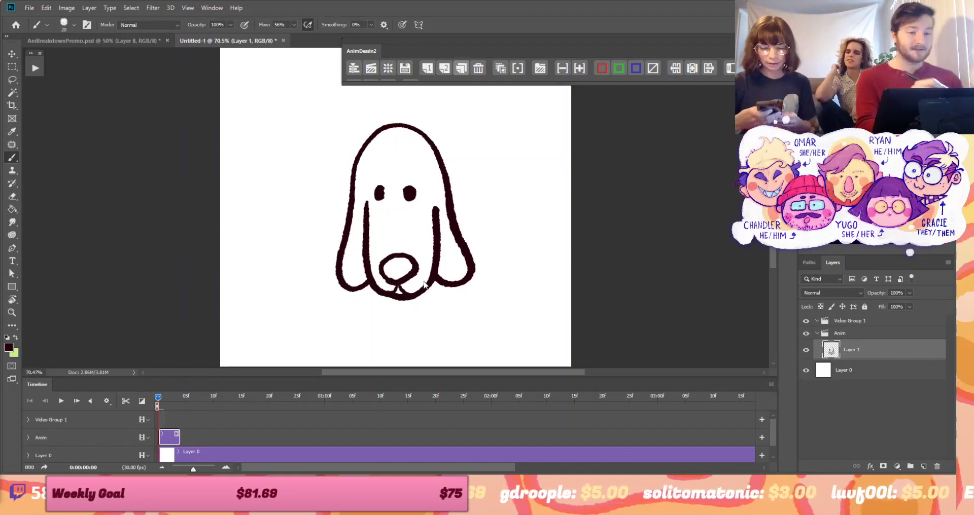
# Add a second frame, lengthen its clip, and bring up the onion skin settings
pyautogui.click(444, 68)
pyautogui.moveTo(190, 437); pyautogui.dragTo(202, 438)
pyautogui.click(538, 83)
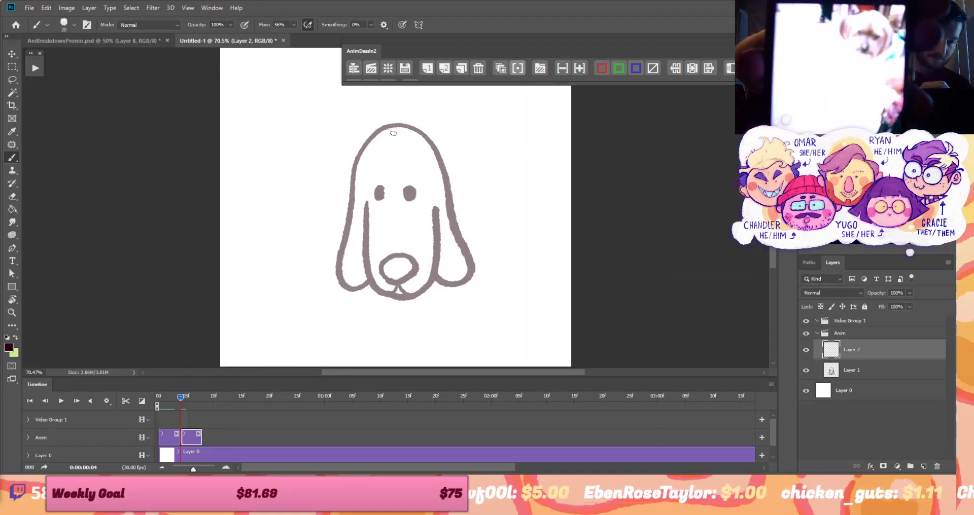
# Trace the dog's head, ears and eyes on Layer 2 and shift it up about 40 px
pyautogui.moveTo(401, 125)
pyautogui.mouseDown()
pyautogui.moveTo(371, 138)
pyautogui.moveTo(361, 162)
pyautogui.moveTo(349, 292)
pyautogui.moveTo(376, 300)
pyautogui.mouseUp()
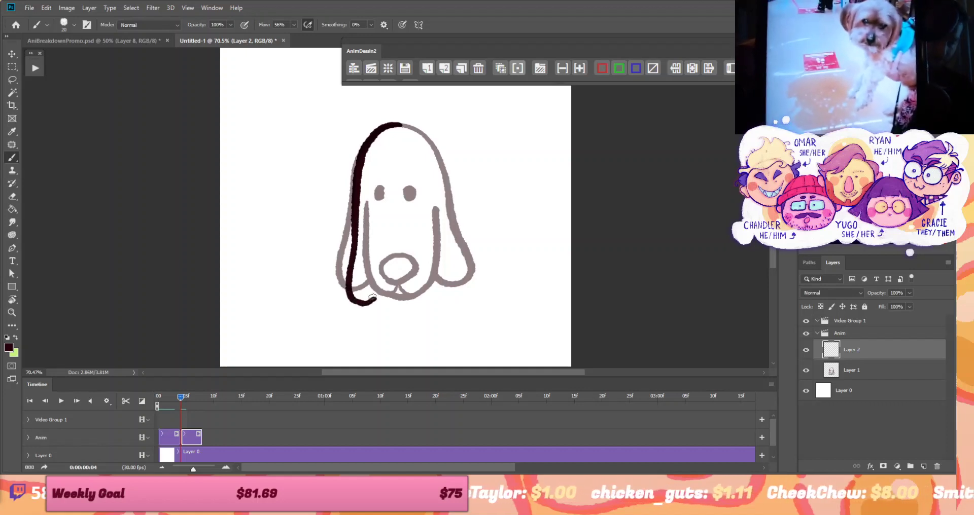
pyautogui.moveTo(394, 124)
pyautogui.mouseDown()
pyautogui.moveTo(440, 171)
pyautogui.moveTo(462, 290)
pyautogui.moveTo(455, 301)
pyautogui.moveTo(426, 295)
pyautogui.mouseUp()
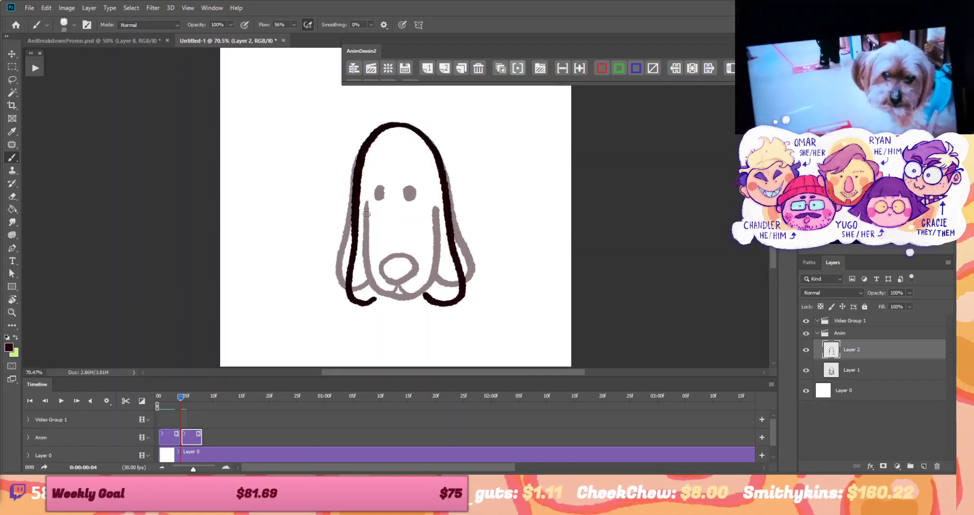
pyautogui.moveTo(369, 202); pyautogui.dragTo(379, 300)
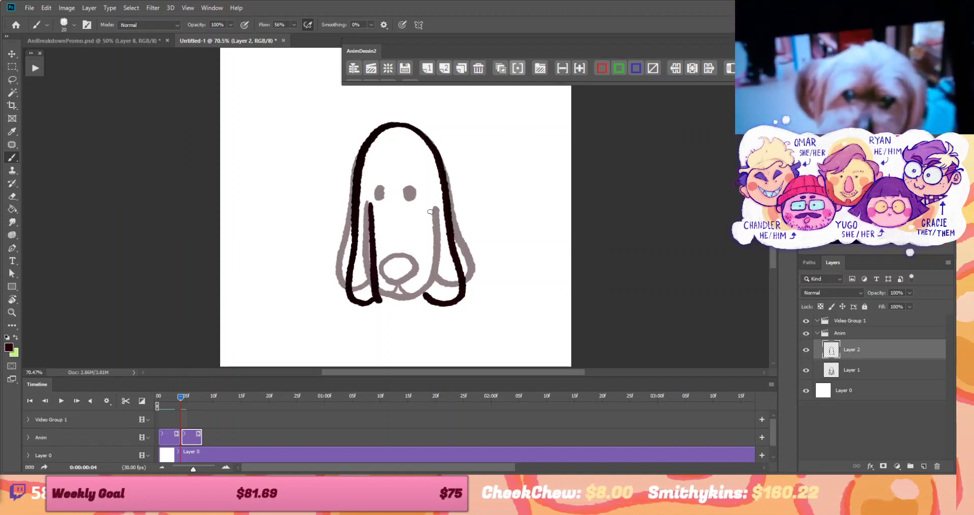
pyautogui.moveTo(431, 212)
pyautogui.mouseDown()
pyautogui.moveTo(428, 292)
pyautogui.moveTo(408, 305)
pyautogui.moveTo(375, 302)
pyautogui.moveTo(382, 271)
pyautogui.moveTo(409, 259)
pyautogui.moveTo(420, 284)
pyautogui.moveTo(397, 288)
pyautogui.mouseUp()
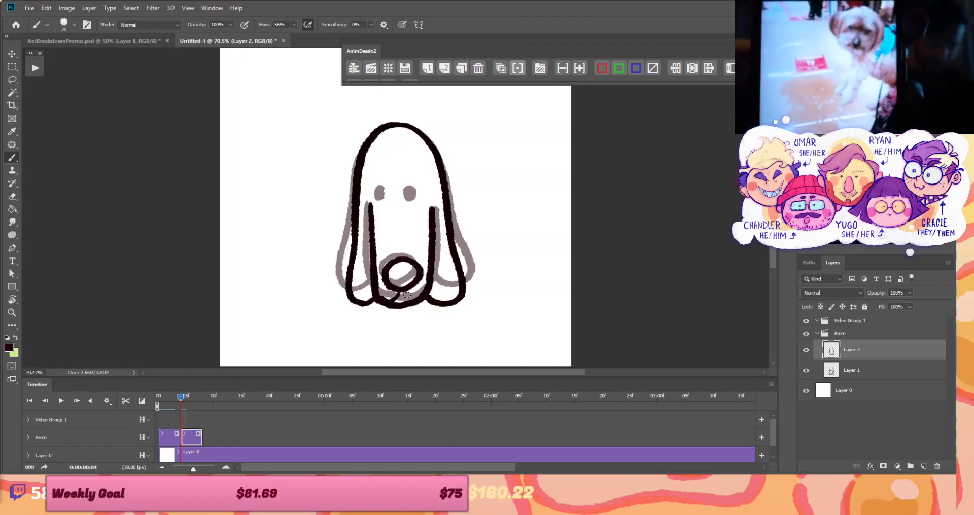
pyautogui.click(383, 202)
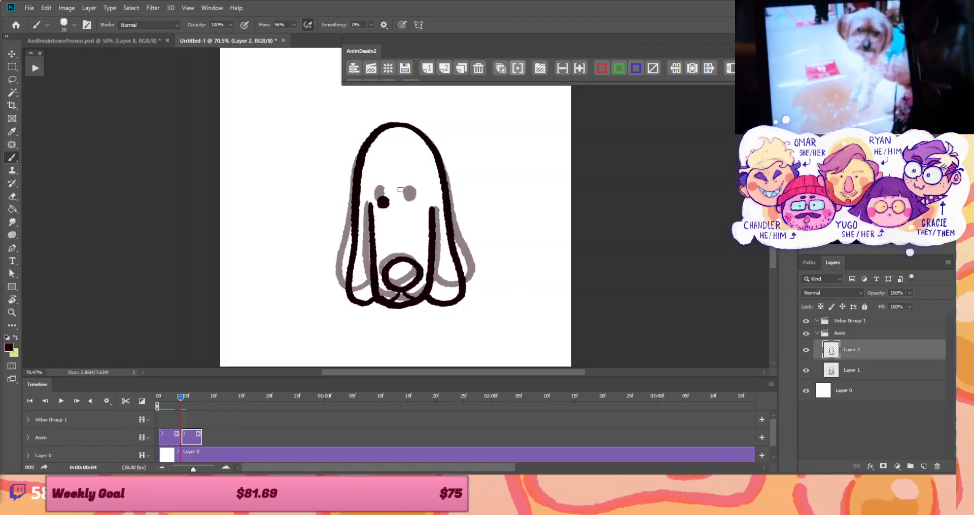
pyautogui.click(412, 197)
pyautogui.hotkey('ctrl', 't')
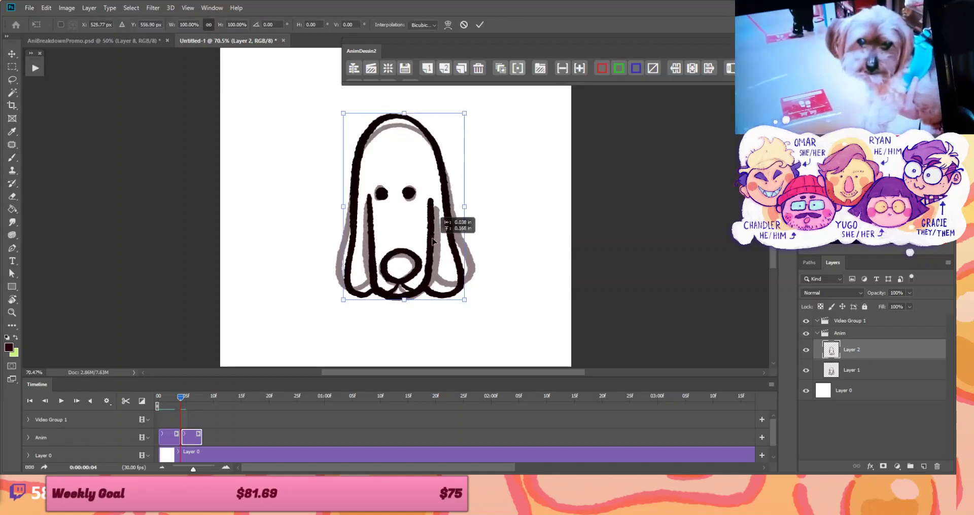
pyautogui.moveTo(436, 217); pyautogui.dragTo(435, 197)
pyautogui.press('Return')
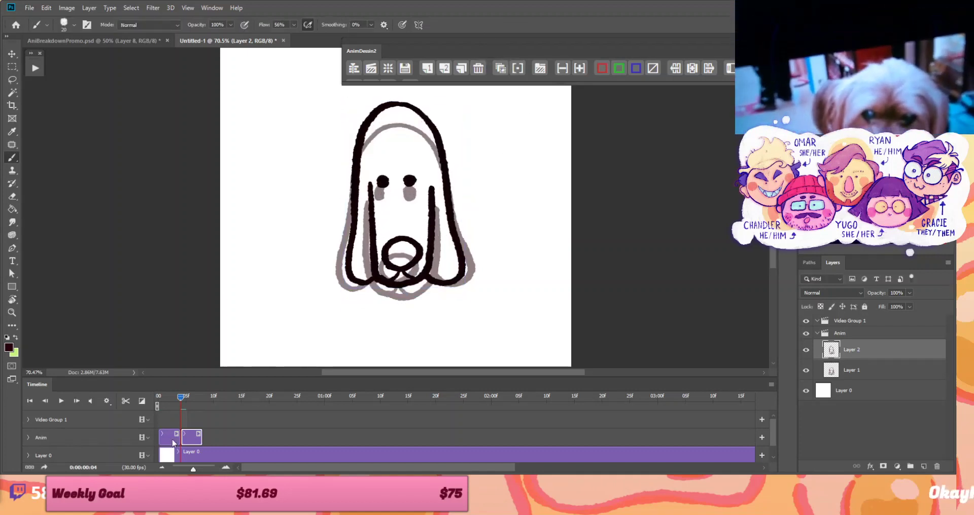
# Move Layers 1 and 2 down together and tilt them 2.3° clockwise
pyautogui.keyDown('shift'); pyautogui.click(852, 371); pyautogui.keyUp('shift')
pyautogui.hotkey('ctrl', 't')
pyautogui.moveTo(428, 219); pyautogui.dragTo(431, 262)
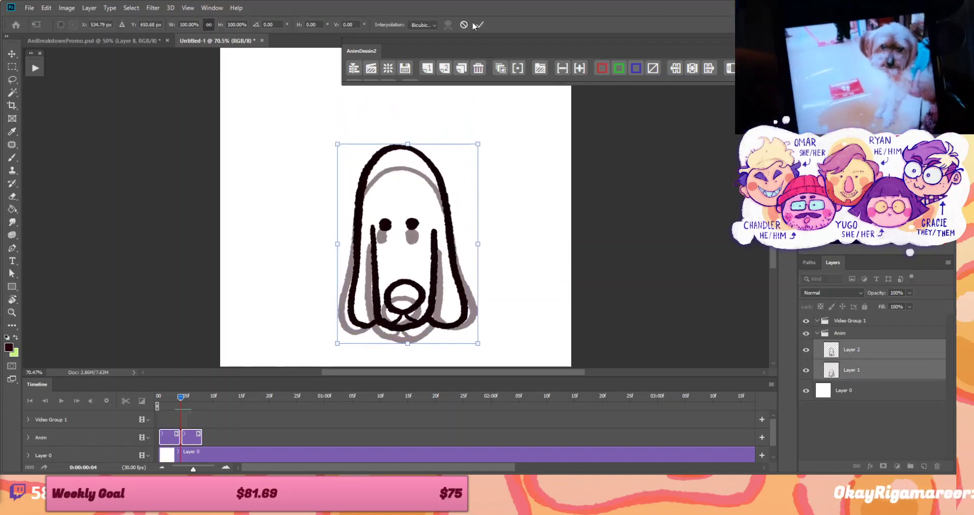
pyautogui.moveTo(522, 177); pyautogui.dragTo(520, 182)
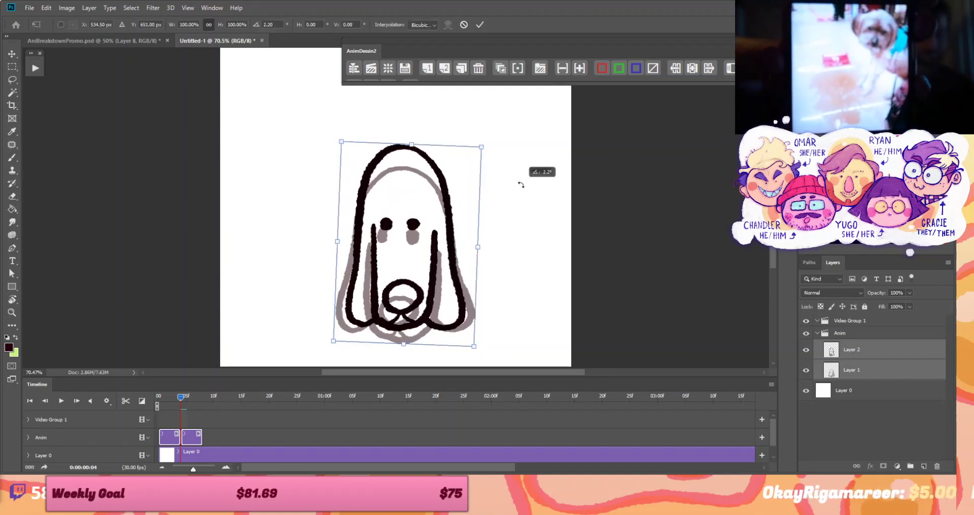
pyautogui.click(480, 24)
# Add a third blank frame and move the playhead to frame 8
pyautogui.press('F2')
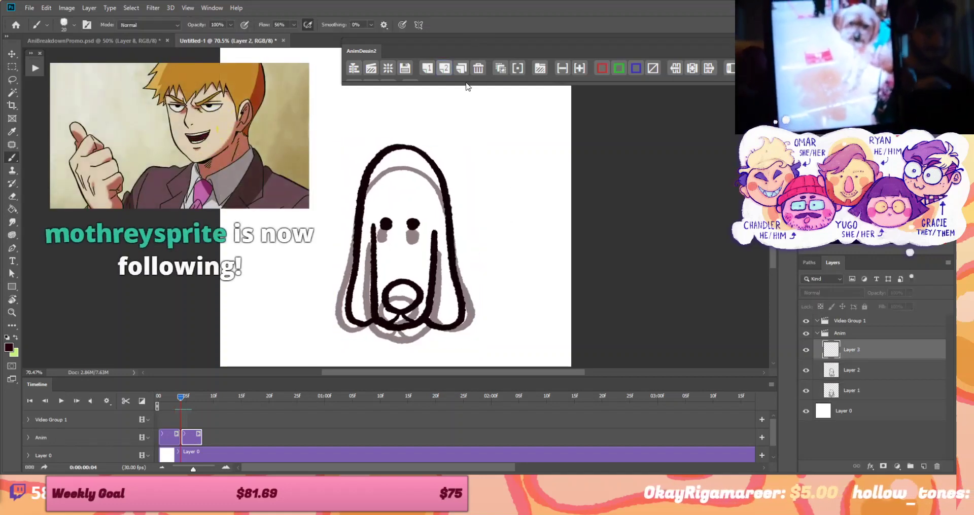
pyautogui.click(202, 396)
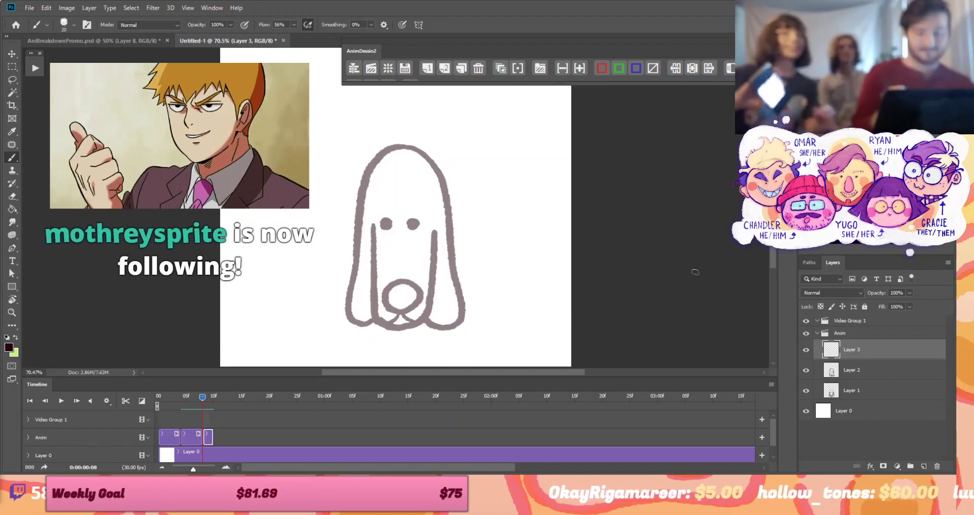
pyautogui.click(540, 68)
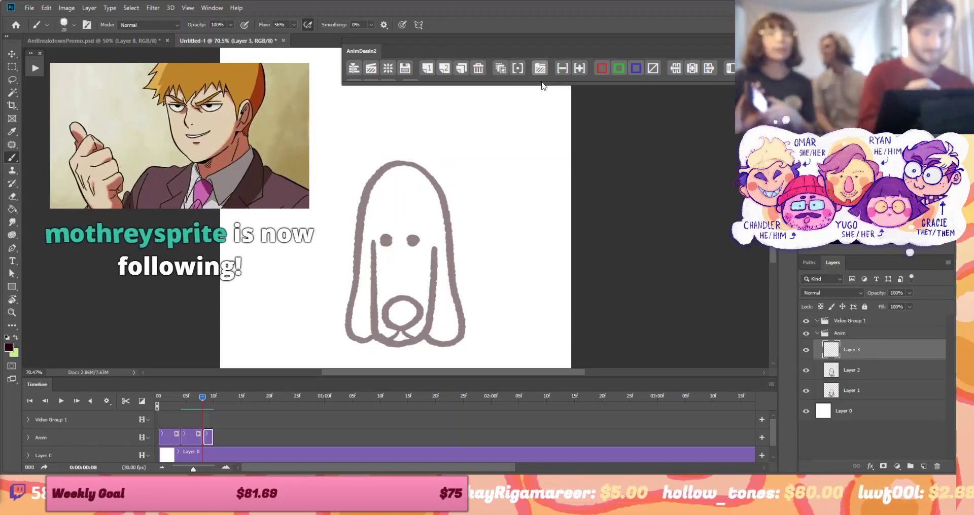
# Set onion skin to 2 frames before, 0 frames after, and frame spacing 3
pyautogui.click(517, 68)
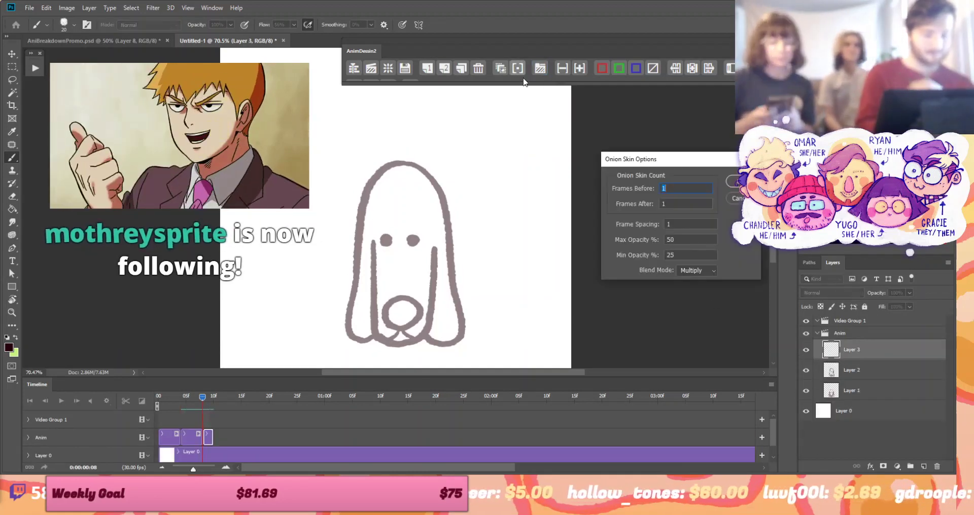
pyautogui.press('Tab')
pyautogui.write('0')
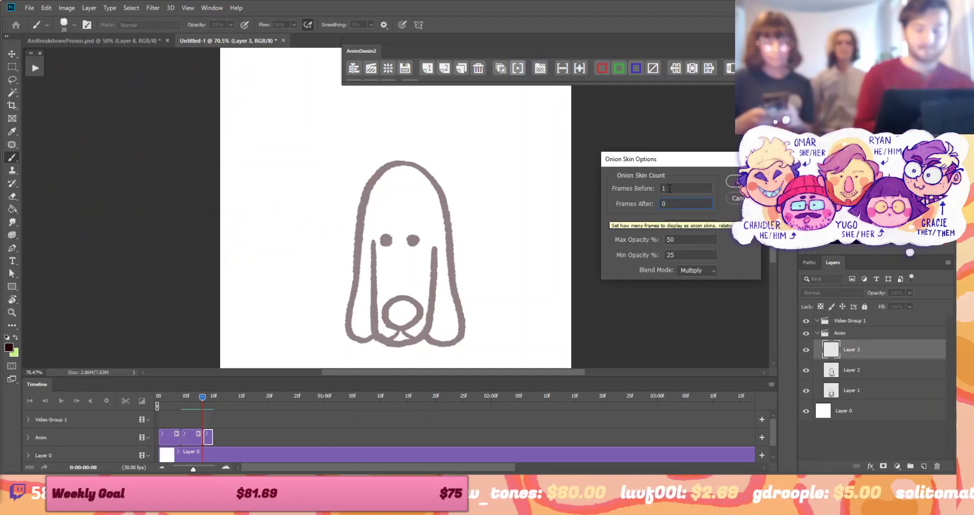
pyautogui.hotkey('shift', 'Tab')
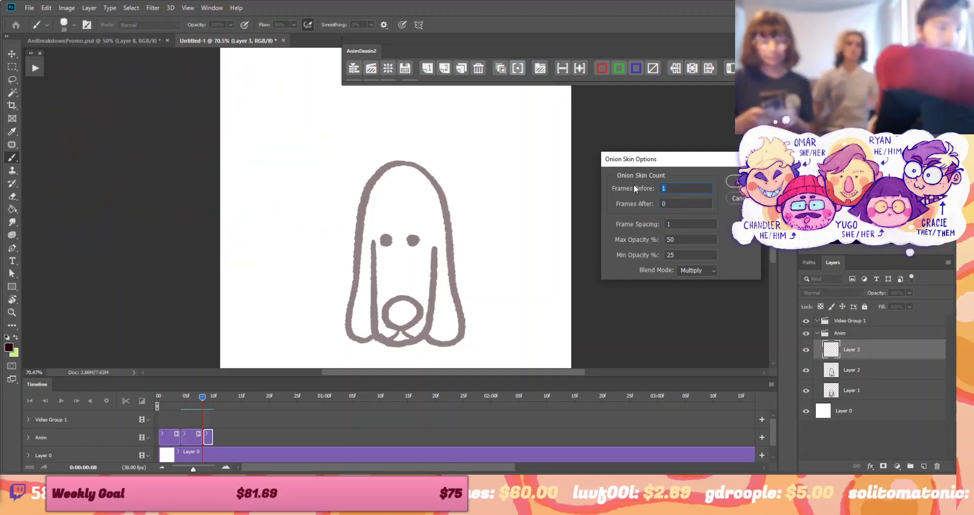
pyautogui.write('2')
pyautogui.press('Tab')
pyautogui.press('Tab')
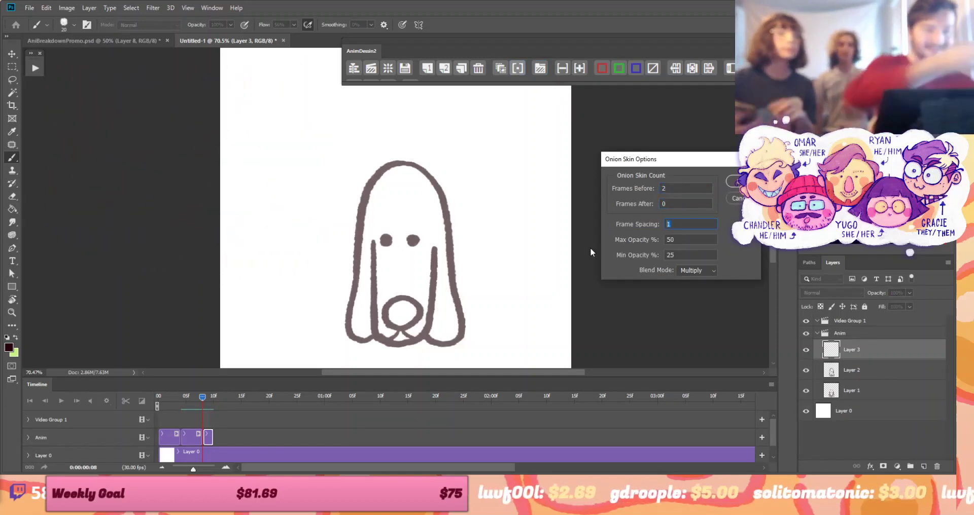
pyautogui.write('2')
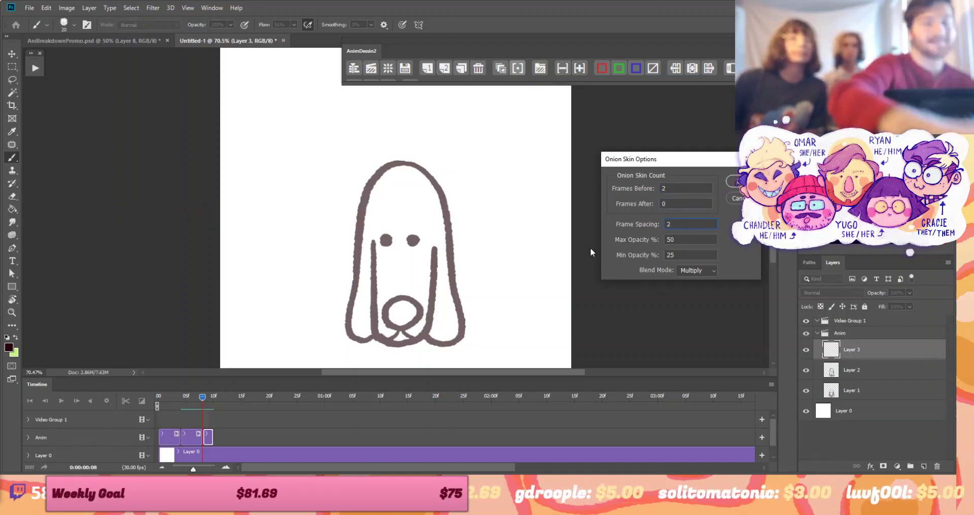
pyautogui.press('BackSpace')
pyautogui.write('3')
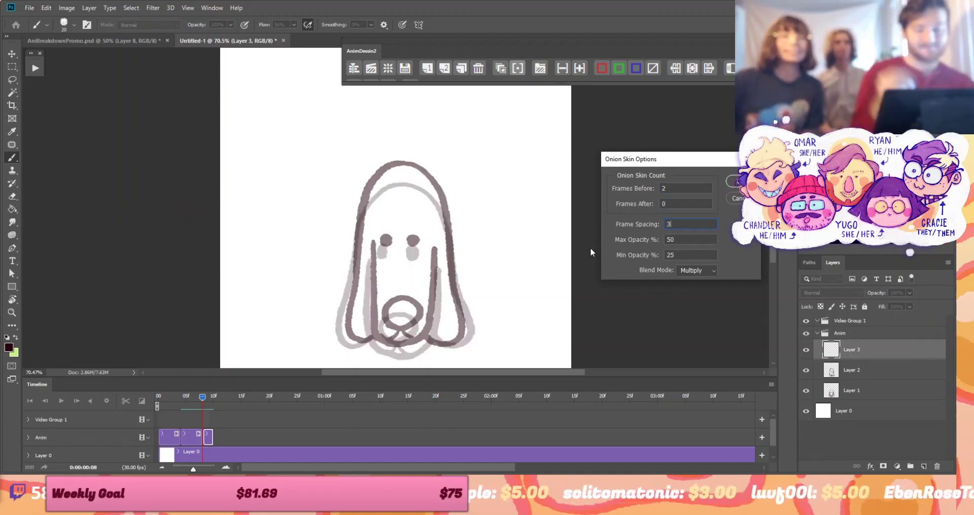
pyautogui.press('Return')
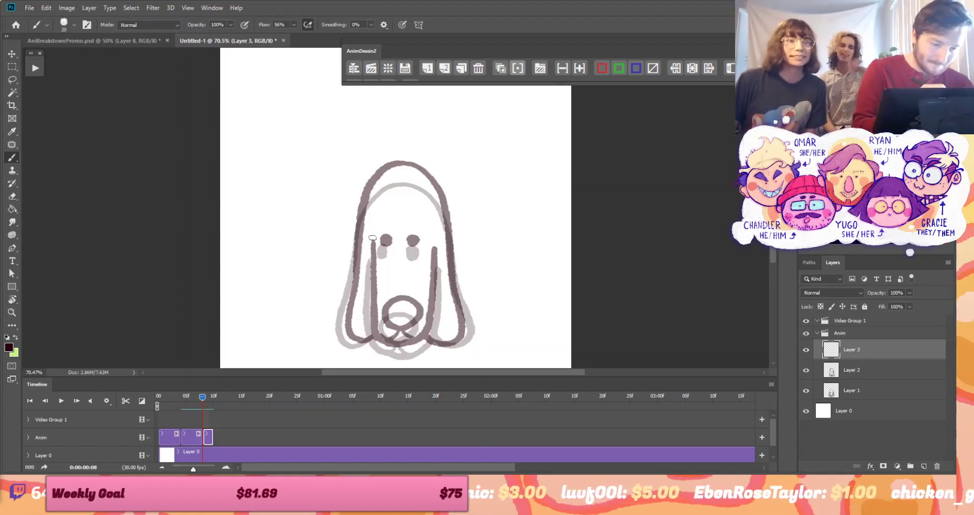
# Draw the dark left ear, right ear and jaw lines on Layer 3
pyautogui.moveTo(372, 238)
pyautogui.mouseDown()
pyautogui.moveTo(367, 311)
pyautogui.moveTo(394, 339)
pyautogui.mouseUp()
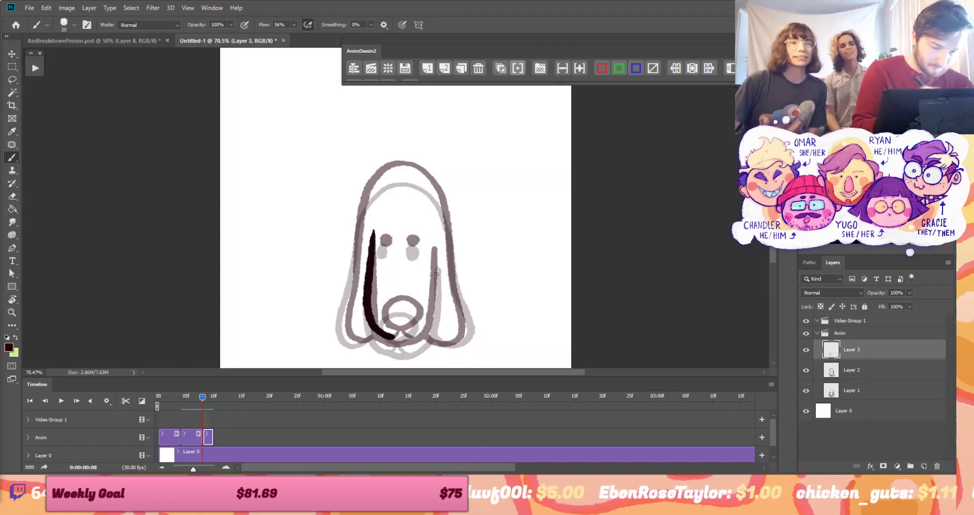
pyautogui.moveTo(437, 249)
pyautogui.mouseDown()
pyautogui.moveTo(443, 304)
pyautogui.moveTo(424, 338)
pyautogui.moveTo(398, 339)
pyautogui.mouseUp()
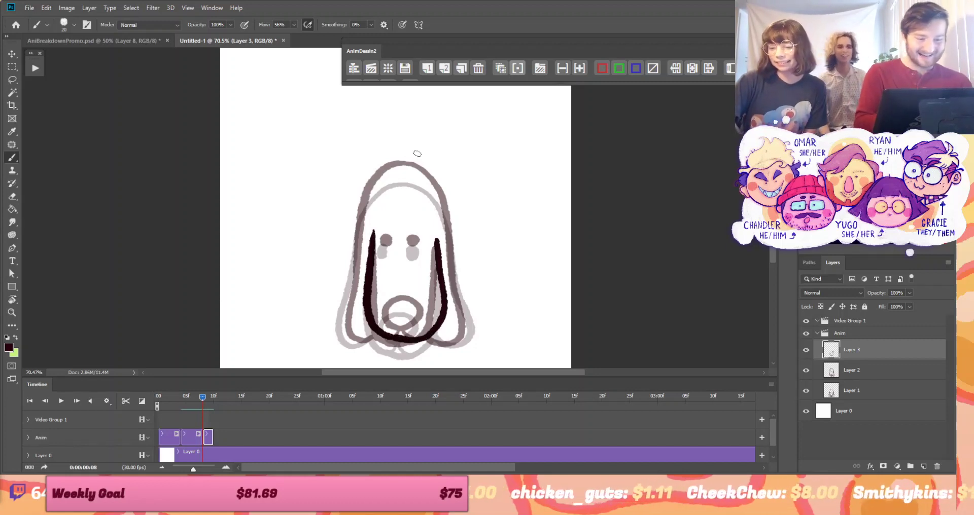
pyautogui.moveTo(367, 258)
pyautogui.mouseDown()
pyautogui.moveTo(345, 319)
pyautogui.moveTo(324, 325)
pyautogui.moveTo(316, 285)
pyautogui.moveTo(347, 221)
pyautogui.mouseUp()
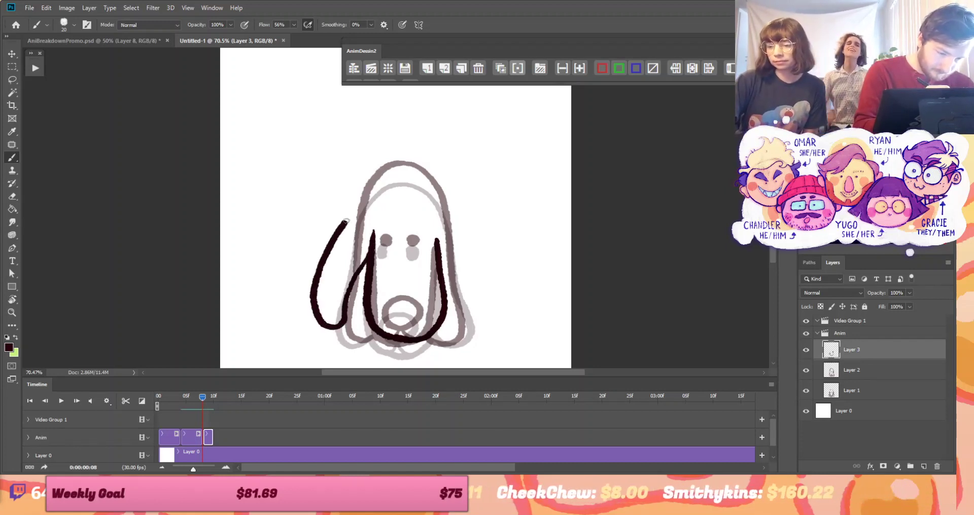
pyautogui.hotkey('ctrl', 'z')
pyautogui.moveTo(344, 309)
pyautogui.mouseDown()
pyautogui.moveTo(329, 325)
pyautogui.moveTo(313, 284)
pyautogui.moveTo(374, 187)
pyautogui.moveTo(400, 163)
pyautogui.moveTo(446, 177)
pyautogui.moveTo(484, 263)
pyautogui.moveTo(457, 277)
pyautogui.moveTo(465, 323)
pyautogui.mouseUp()
pyautogui.hotkey('ctrl', 'z')
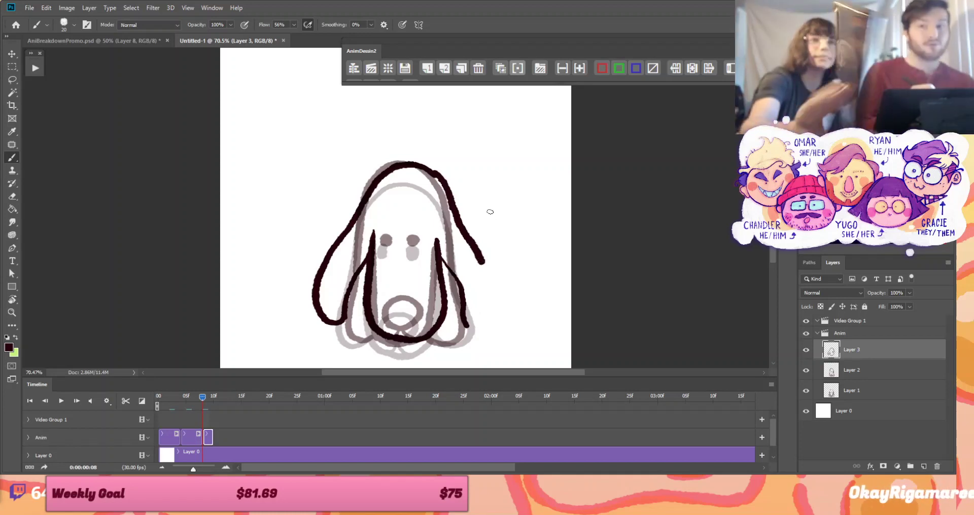
# Finish the right ear, eye dot and curly nose, then nudge the drawing up
pyautogui.moveTo(482, 260)
pyautogui.mouseDown()
pyautogui.moveTo(492, 307)
pyautogui.moveTo(471, 325)
pyautogui.mouseUp()
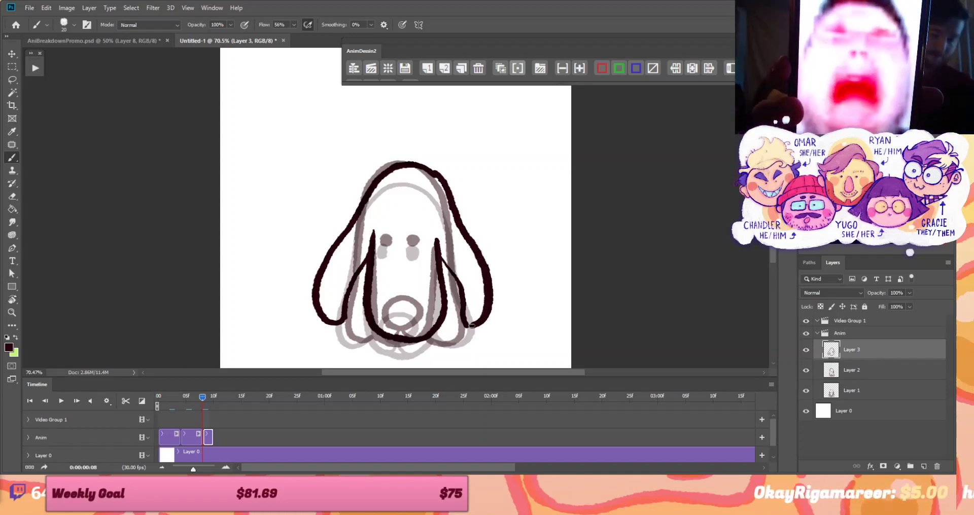
pyautogui.moveTo(444, 262); pyautogui.dragTo(463, 292)
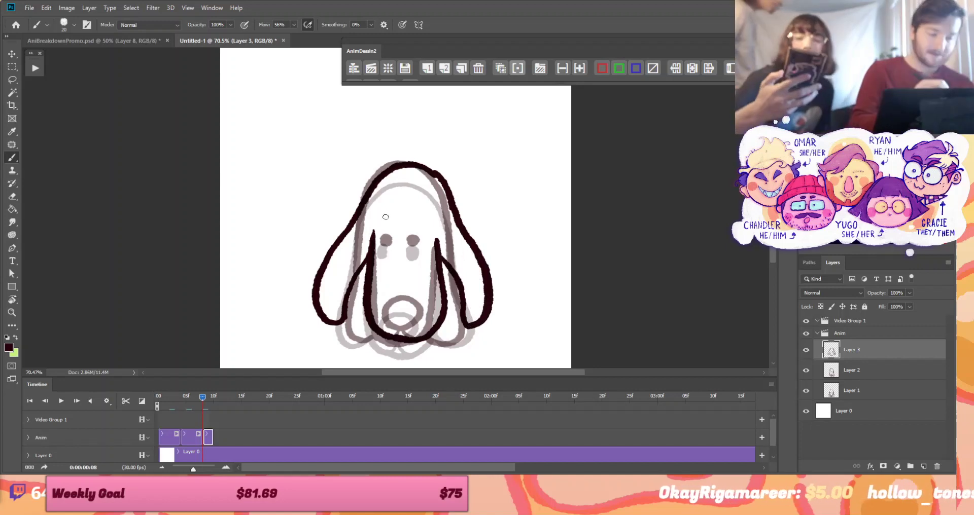
pyautogui.moveTo(386, 229); pyautogui.dragTo(416, 231)
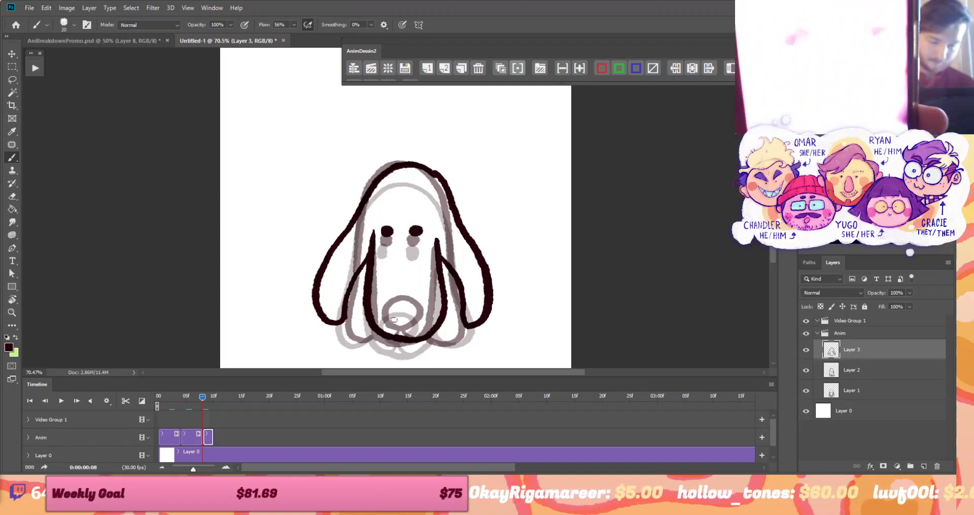
pyautogui.moveTo(394, 317)
pyautogui.mouseDown()
pyautogui.moveTo(392, 296)
pyautogui.moveTo(410, 292)
pyautogui.moveTo(426, 300)
pyautogui.moveTo(422, 313)
pyautogui.moveTo(390, 328)
pyautogui.moveTo(432, 334)
pyautogui.mouseUp()
pyautogui.hotkey('ctrl', 't')
pyautogui.moveTo(457, 271); pyautogui.dragTo(455, 250)
pyautogui.click(479, 25)
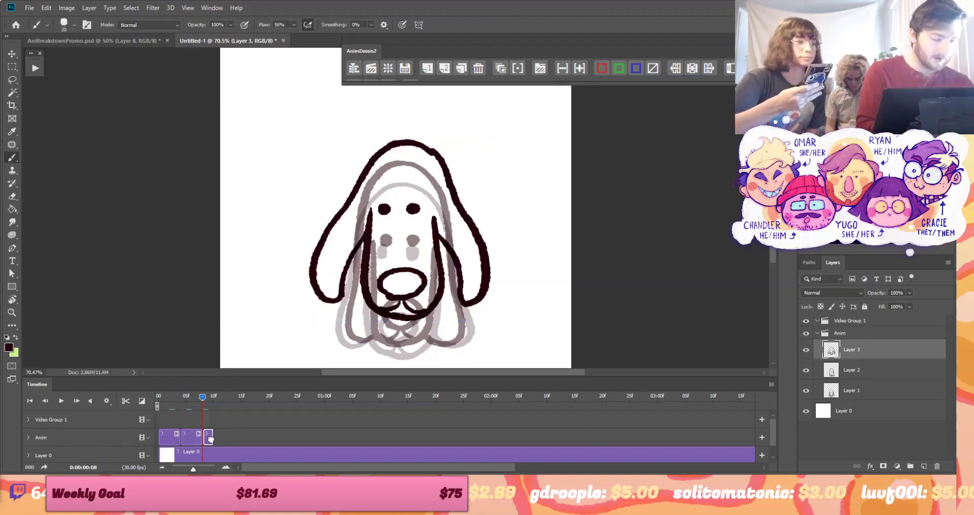
# Add a new blank frame and move to it, dismissing the empty-layer transform error
pyautogui.click(445, 68)
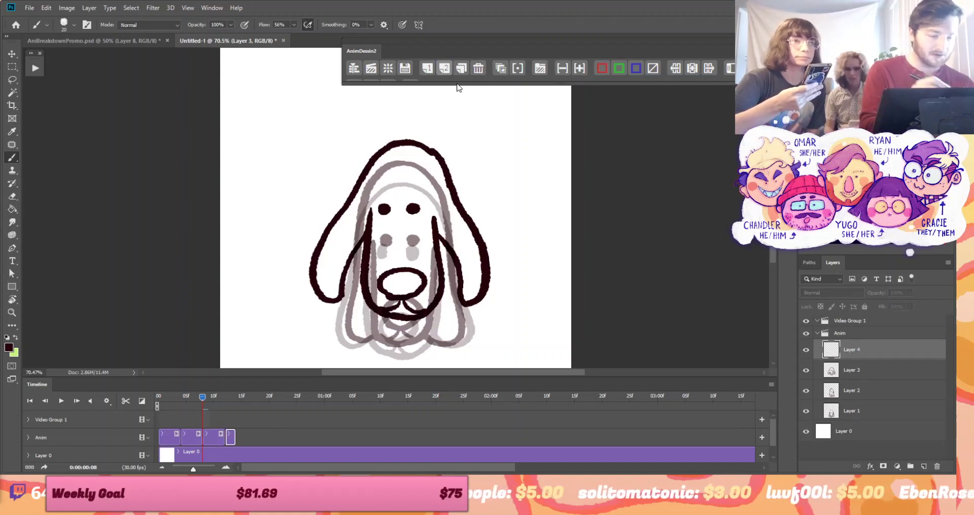
pyautogui.click(228, 406)
pyautogui.hotkey('ctrl', 't')
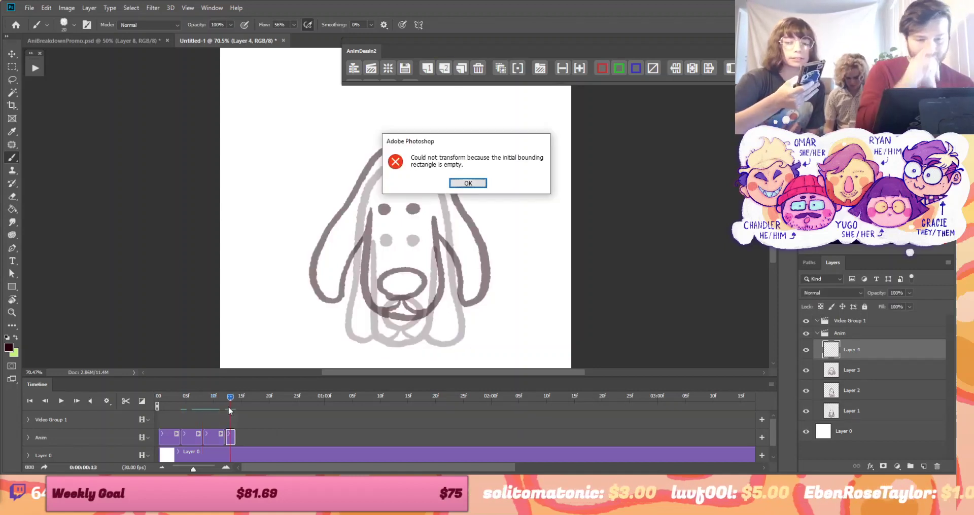
pyautogui.click(468, 183)
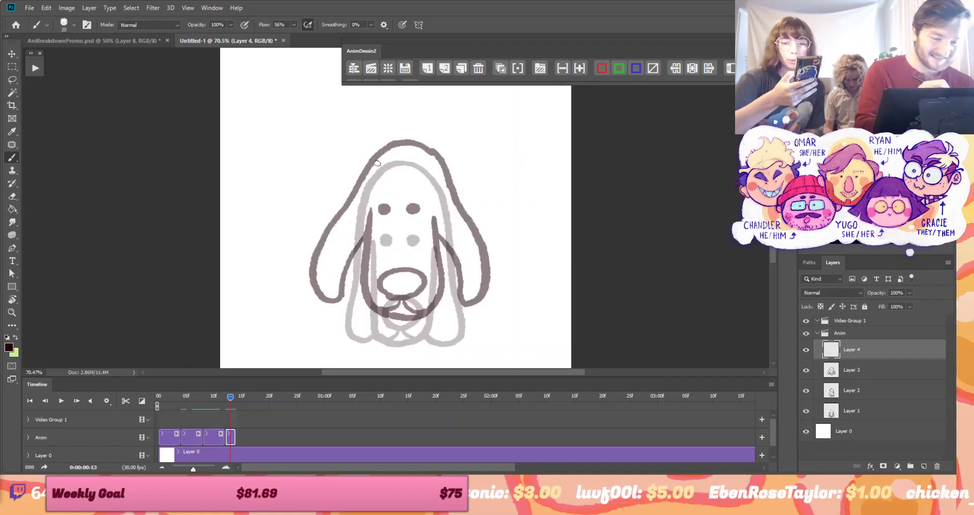
# Draw the head, right cheek and outward-flaring ears on Layer 4
pyautogui.moveTo(377, 157)
pyautogui.mouseDown()
pyautogui.moveTo(355, 188)
pyautogui.moveTo(326, 203)
pyautogui.moveTo(275, 209)
pyautogui.moveTo(284, 247)
pyautogui.moveTo(338, 236)
pyautogui.moveTo(366, 217)
pyautogui.moveTo(365, 303)
pyautogui.mouseUp()
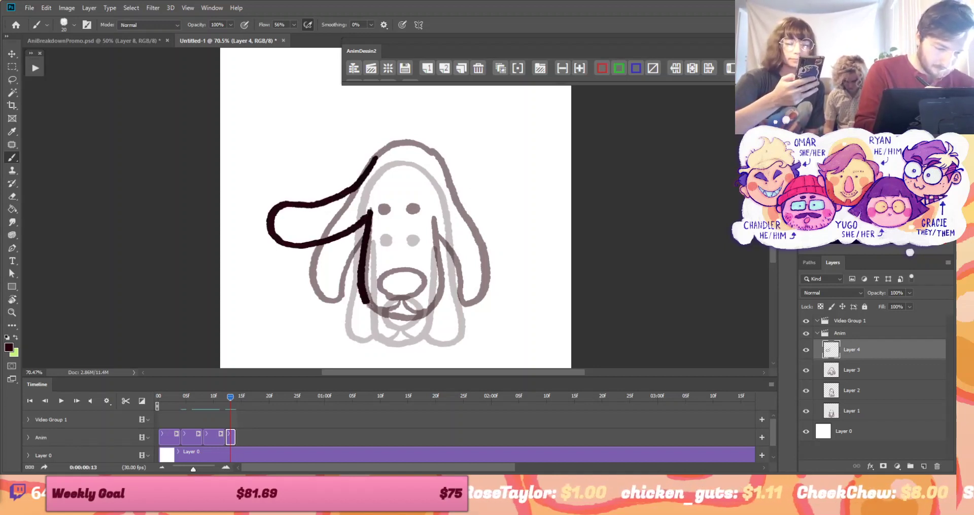
pyautogui.moveTo(434, 216); pyautogui.dragTo(450, 300)
pyautogui.press('r')
pyautogui.moveTo(583, 266)
pyautogui.mouseDown()
pyautogui.moveTo(552, 148)
pyautogui.moveTo(442, 304)
pyautogui.moveTo(463, 298)
pyautogui.moveTo(494, 239)
pyautogui.mouseUp()
pyautogui.press('Escape')
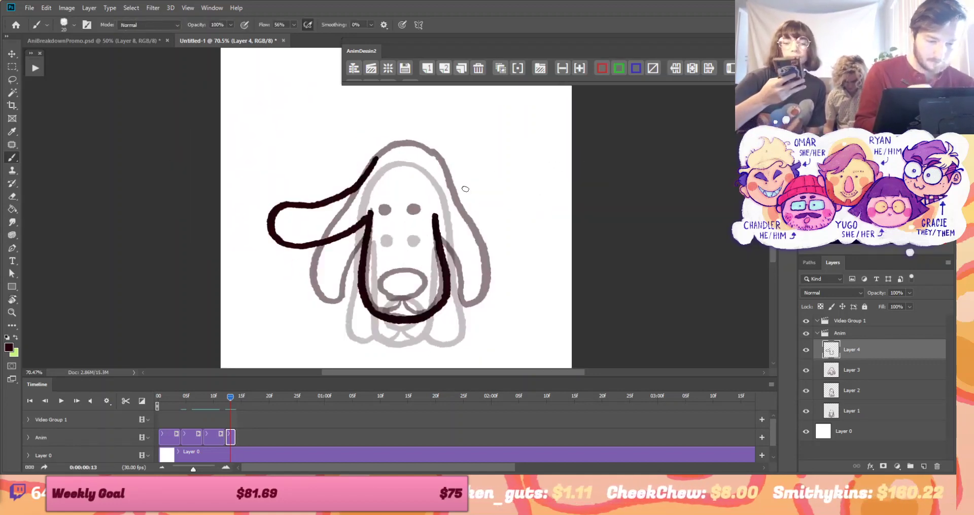
pyautogui.moveTo(371, 164)
pyautogui.mouseDown()
pyautogui.moveTo(411, 143)
pyautogui.moveTo(434, 160)
pyautogui.moveTo(468, 198)
pyautogui.moveTo(458, 234)
pyautogui.moveTo(471, 198)
pyautogui.moveTo(464, 194)
pyautogui.moveTo(515, 206)
pyautogui.mouseUp()
pyautogui.moveTo(439, 224)
pyautogui.mouseDown()
pyautogui.moveTo(509, 241)
pyautogui.moveTo(527, 220)
pyautogui.moveTo(512, 205)
pyautogui.mouseUp()
# Add the eye and dark oval nose, then shift the drawing slightly up
pyautogui.moveTo(387, 201)
pyautogui.mouseDown()
pyautogui.moveTo(386, 209)
pyautogui.moveTo(415, 210)
pyautogui.mouseUp()
pyautogui.hotkey('ctrl', 'z')
pyautogui.moveTo(389, 295)
pyautogui.mouseDown()
pyautogui.moveTo(423, 278)
pyautogui.moveTo(420, 292)
pyautogui.moveTo(386, 294)
pyautogui.moveTo(399, 307)
pyautogui.moveTo(380, 313)
pyautogui.moveTo(408, 301)
pyautogui.moveTo(421, 315)
pyautogui.mouseUp()
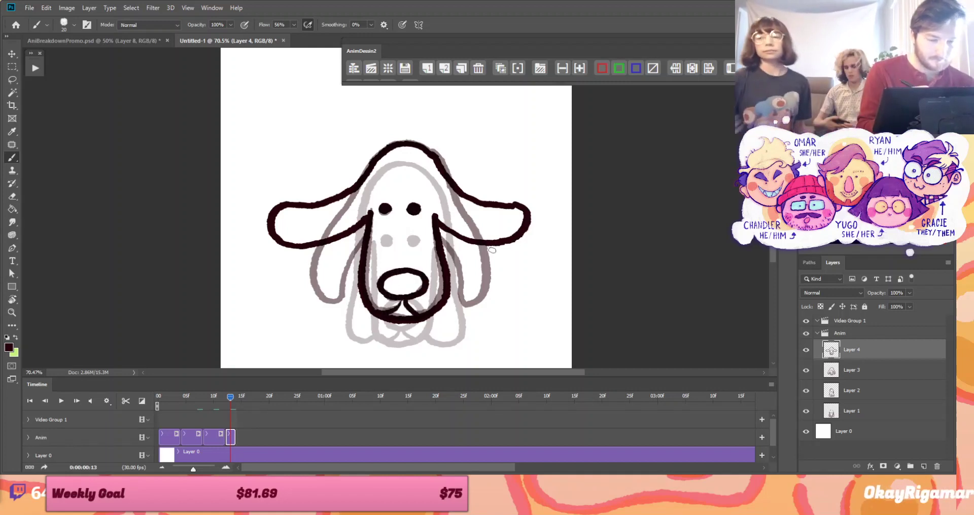
pyautogui.hotkey('ctrl', 't')
pyautogui.moveTo(469, 276); pyautogui.dragTo(467, 268)
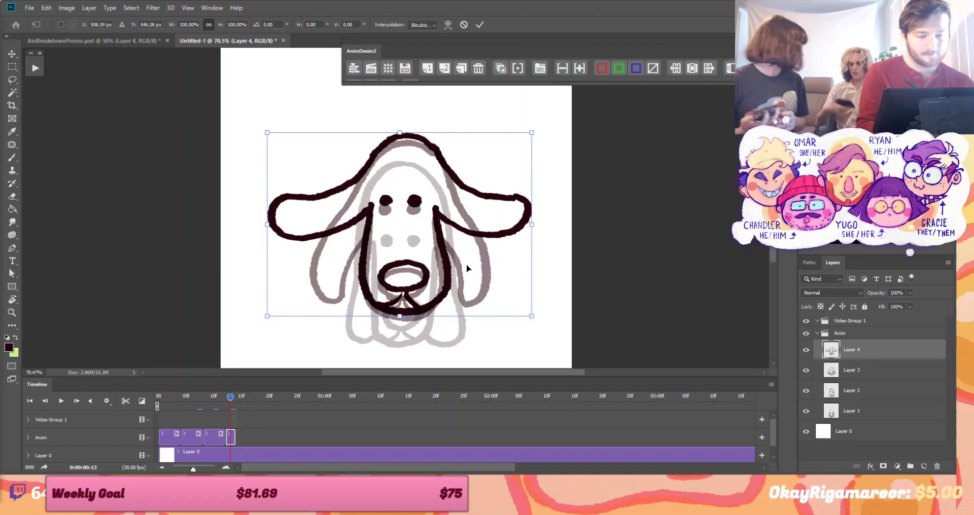
pyautogui.click(478, 25)
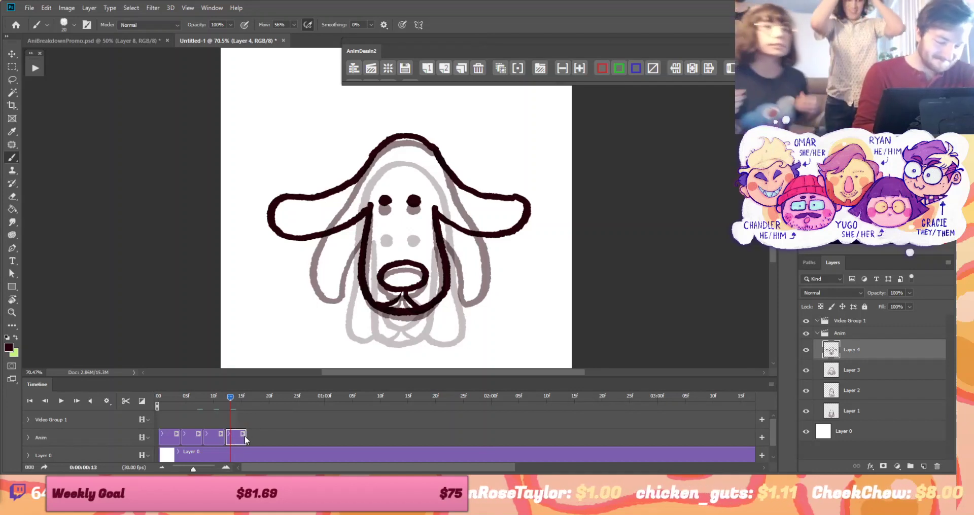
# Add a new frame and sketch trial head and ear outlines, undoing them
pyautogui.click(444, 68)
pyautogui.click(248, 399)
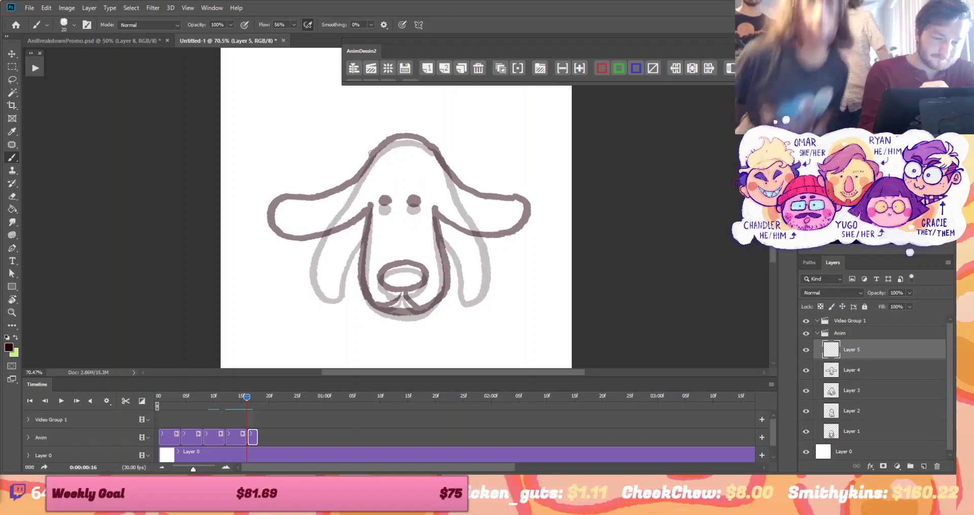
pyautogui.moveTo(374, 150); pyautogui.dragTo(354, 169)
pyautogui.hotkey('ctrl', 'z')
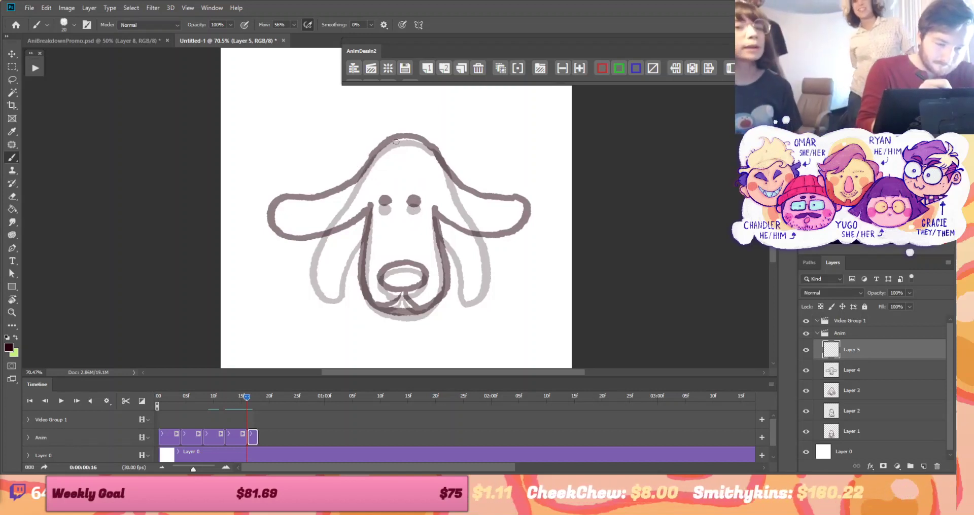
pyautogui.moveTo(398, 135)
pyautogui.mouseDown()
pyautogui.moveTo(351, 176)
pyautogui.moveTo(338, 173)
pyautogui.moveTo(323, 141)
pyautogui.mouseUp()
pyautogui.hotkey('ctrl', 'z')
pyautogui.hotkey('ctrl', 'z')
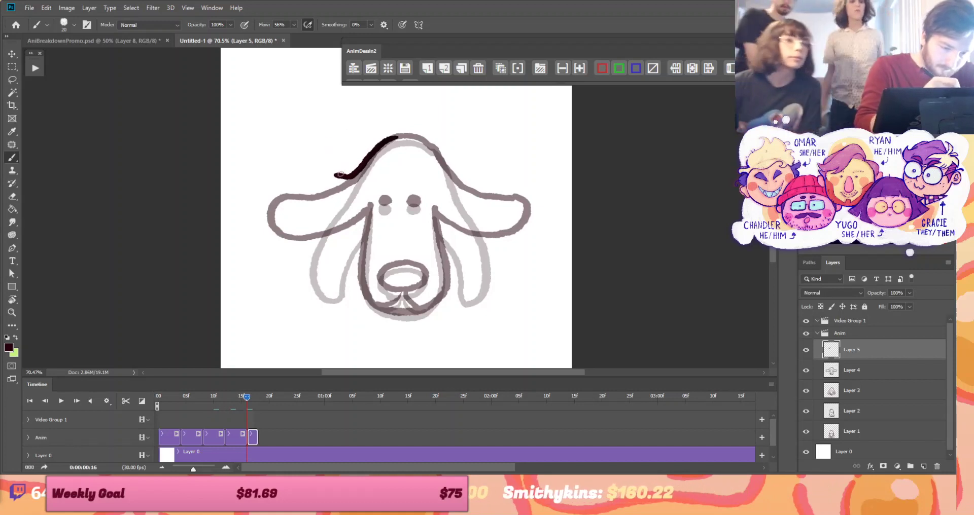
pyautogui.moveTo(345, 175)
pyautogui.mouseDown()
pyautogui.moveTo(315, 132)
pyautogui.moveTo(303, 142)
pyautogui.moveTo(301, 171)
pyautogui.moveTo(331, 171)
pyautogui.moveTo(325, 145)
pyautogui.moveTo(310, 129)
pyautogui.moveTo(299, 136)
pyautogui.moveTo(297, 183)
pyautogui.moveTo(315, 200)
pyautogui.moveTo(374, 191)
pyautogui.moveTo(358, 278)
pyautogui.moveTo(393, 305)
pyautogui.mouseUp()
pyautogui.hotkey('ctrl', 'z')
# Draw the right cheek and jaw line with the view tilted, discarding a nose curl
pyautogui.moveTo(436, 205); pyautogui.dragTo(453, 295)
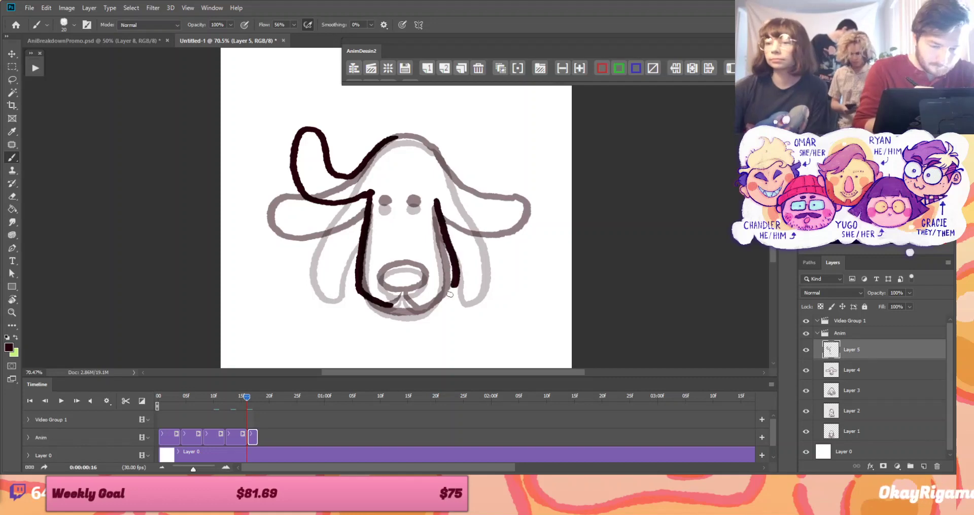
pyautogui.moveTo(531, 249); pyautogui.dragTo(569, 192)
pyautogui.hotkey('ctrl', 'z')
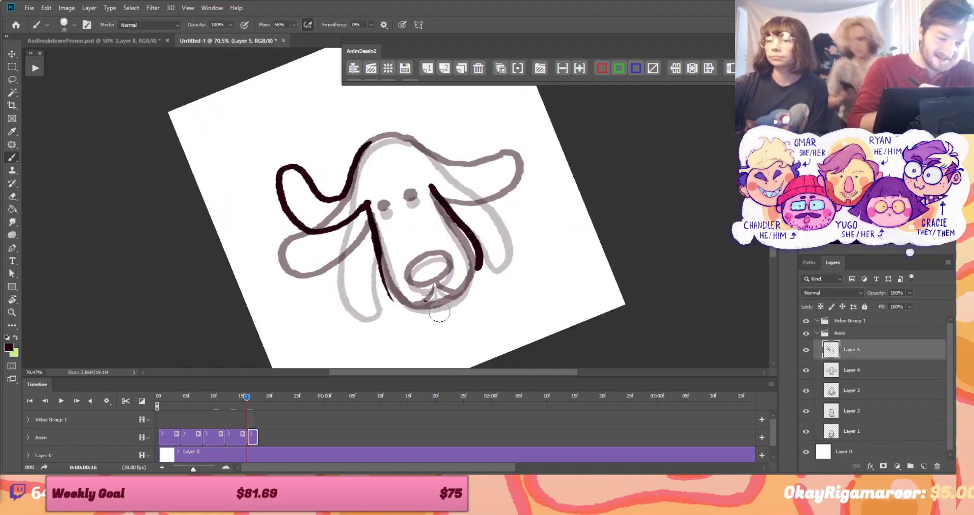
pyautogui.moveTo(378, 249); pyautogui.dragTo(394, 298)
pyautogui.moveTo(553, 223); pyautogui.dragTo(546, 148)
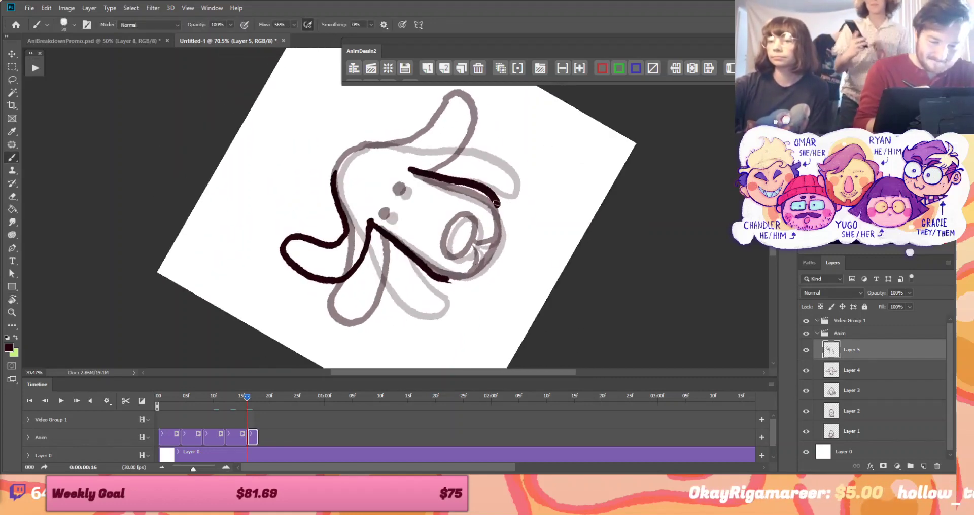
pyautogui.moveTo(499, 202); pyautogui.dragTo(488, 257)
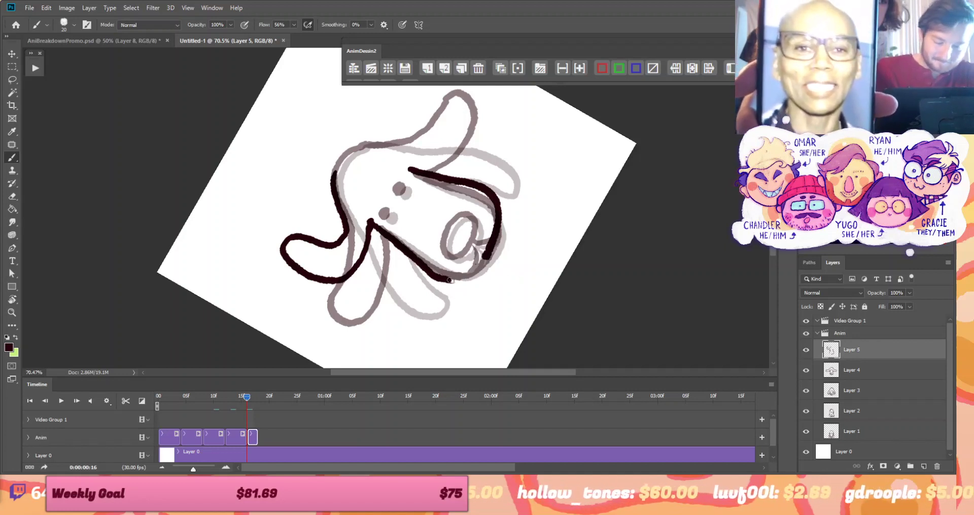
pyautogui.moveTo(450, 280); pyautogui.dragTo(485, 258)
pyautogui.press('Escape')
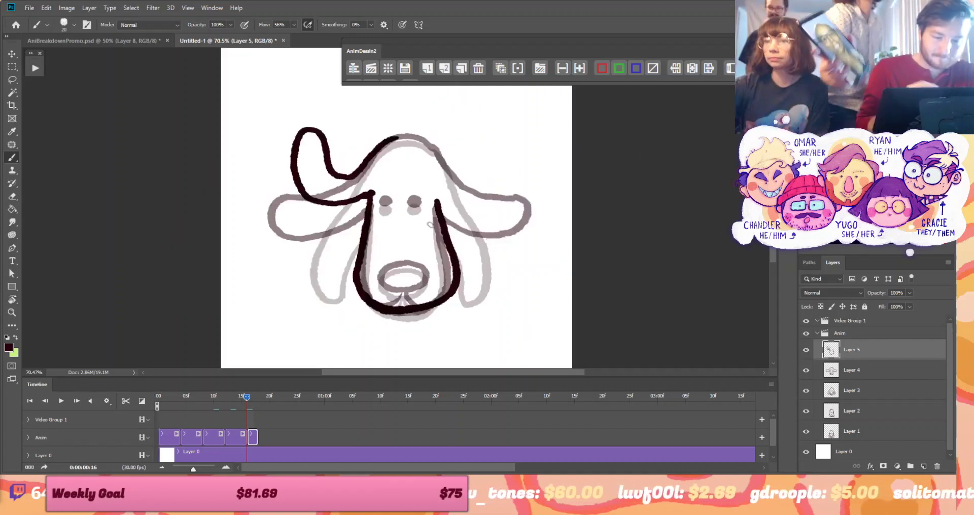
pyautogui.moveTo(388, 270)
pyautogui.mouseDown()
pyautogui.moveTo(413, 250)
pyautogui.moveTo(384, 267)
pyautogui.moveTo(391, 248)
pyautogui.moveTo(416, 249)
pyautogui.moveTo(416, 274)
pyautogui.moveTo(388, 274)
pyautogui.moveTo(396, 295)
pyautogui.moveTo(384, 302)
pyautogui.moveTo(428, 303)
pyautogui.mouseUp()
pyautogui.hotkey('ctrl', 'z')
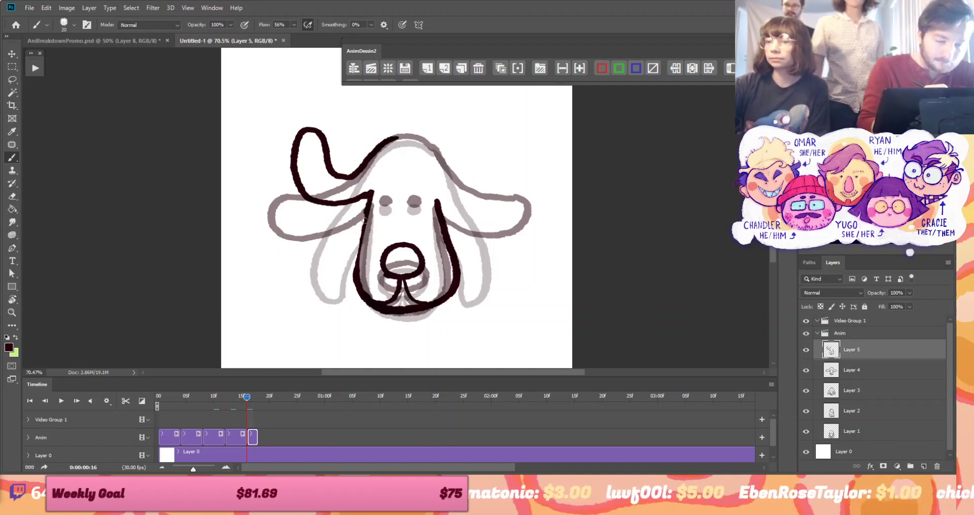
# Ink the face's left outline, right horn and eye, then move the drawing down slightly
pyautogui.moveTo(364, 220); pyautogui.dragTo(356, 268)
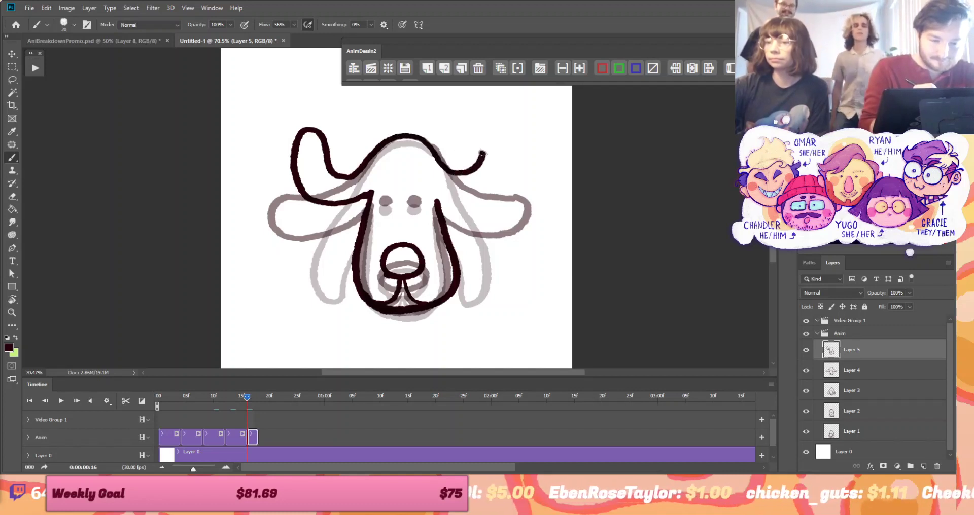
pyautogui.moveTo(484, 144)
pyautogui.mouseDown()
pyautogui.moveTo(500, 134)
pyautogui.moveTo(509, 142)
pyautogui.moveTo(508, 192)
pyautogui.moveTo(492, 208)
pyautogui.moveTo(435, 195)
pyautogui.mouseUp()
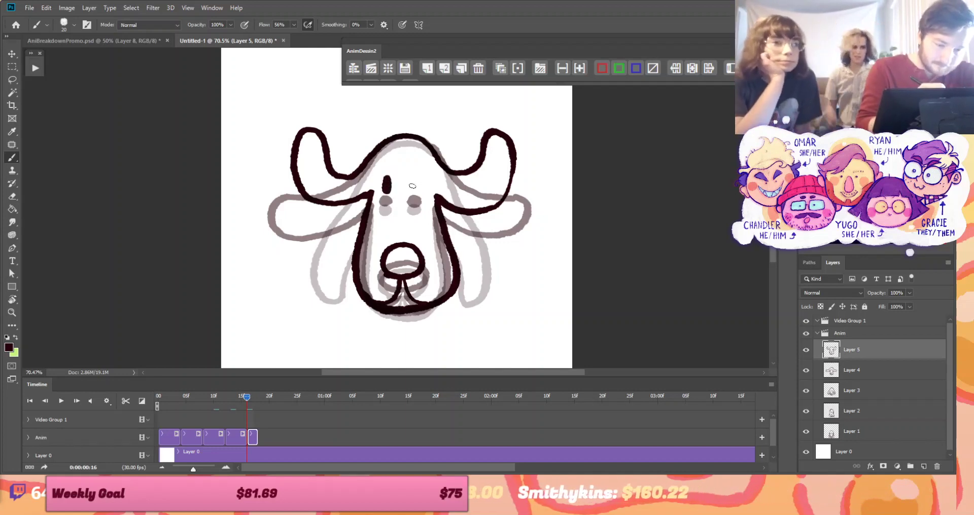
pyautogui.moveTo(413, 180); pyautogui.dragTo(415, 193)
pyautogui.hotkey('ctrl', 't')
pyautogui.moveTo(454, 246); pyautogui.dragTo(455, 270)
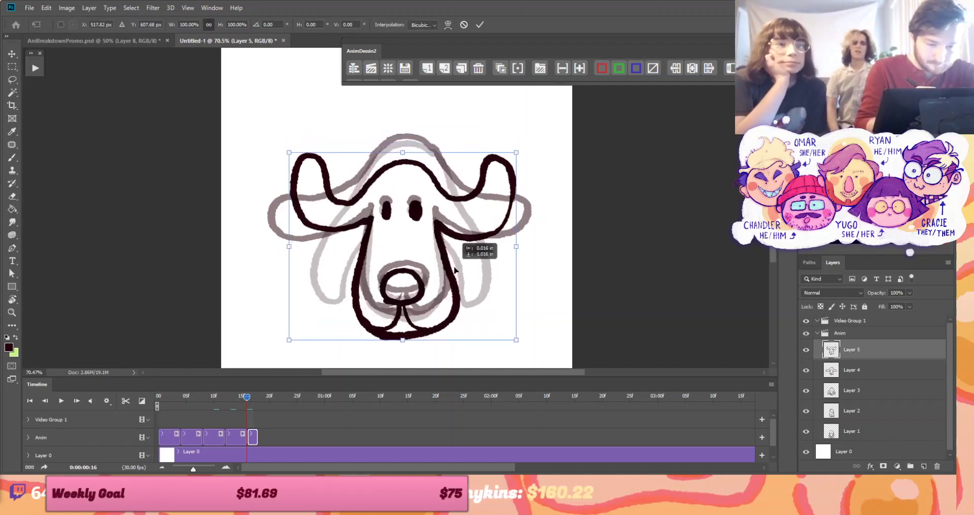
pyautogui.click(480, 25)
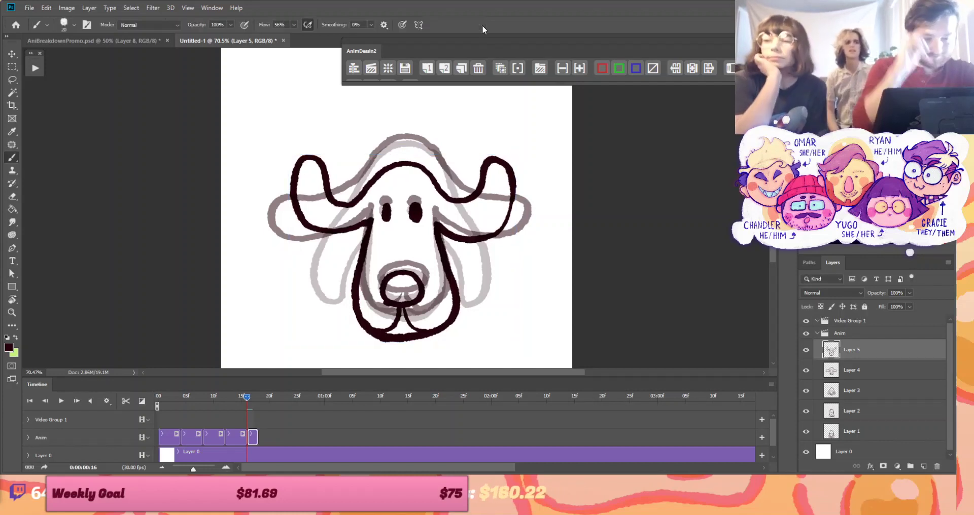
# Duplicate the first dog frame as a new frame at the end
pyautogui.click(168, 398)
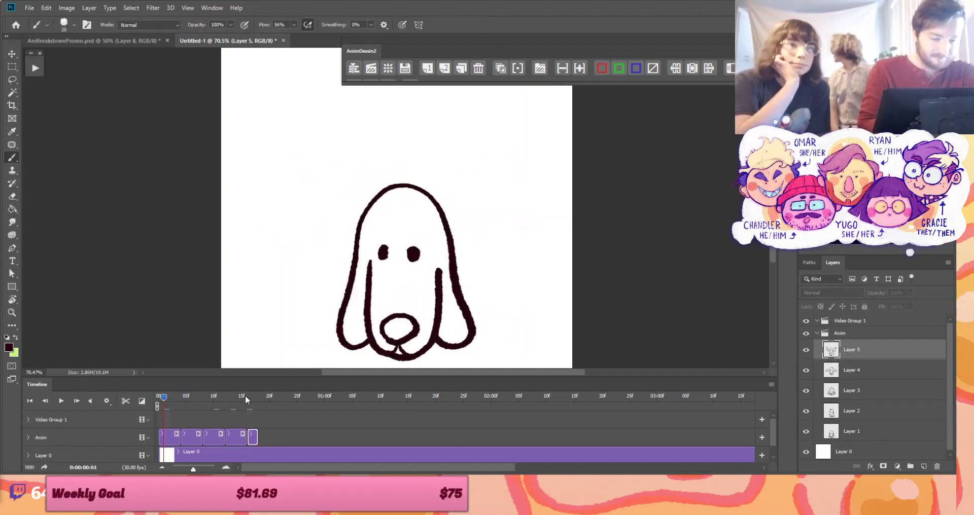
pyautogui.click(246, 396)
pyautogui.click(163, 405)
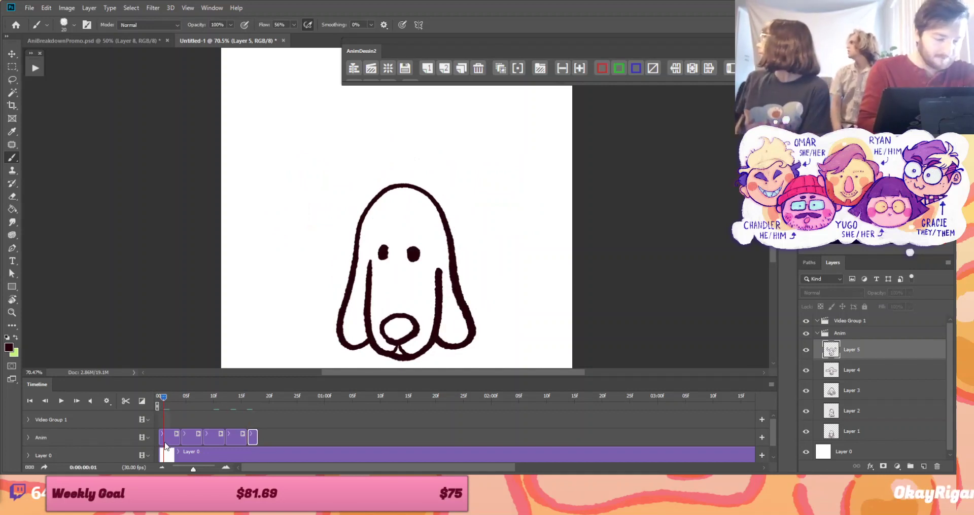
pyautogui.click(460, 70)
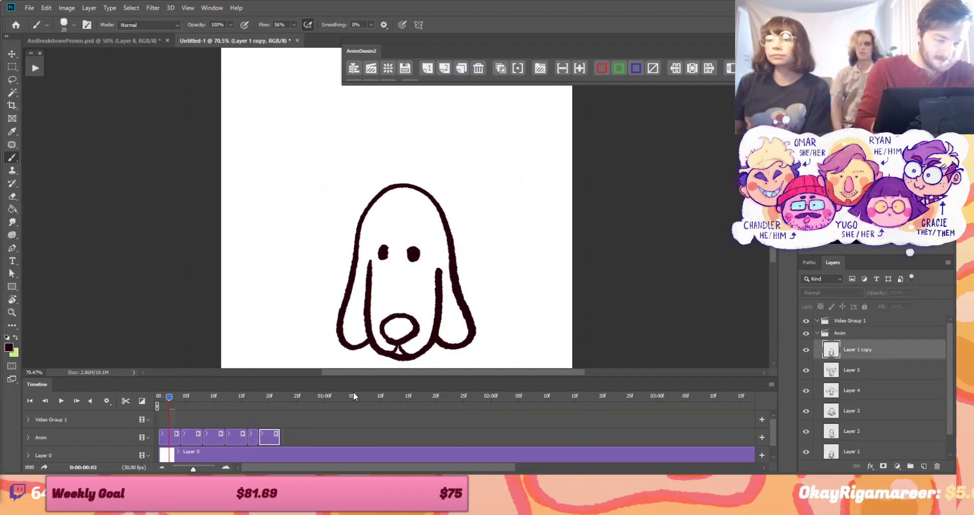
# Try warping the copied dog drawing, then undo the warp
pyautogui.moveTo(184, 410)
pyautogui.mouseDown()
pyautogui.moveTo(194, 402)
pyautogui.moveTo(276, 411)
pyautogui.moveTo(172, 402)
pyautogui.mouseUp()
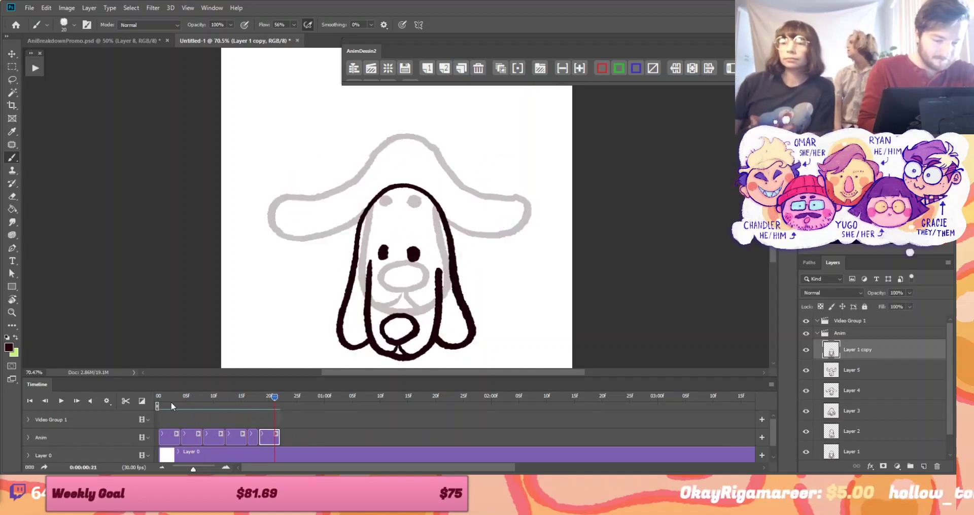
pyautogui.click(264, 398)
pyautogui.hotkey('ctrl', 't')
pyautogui.scroll(-1, 515, 244)
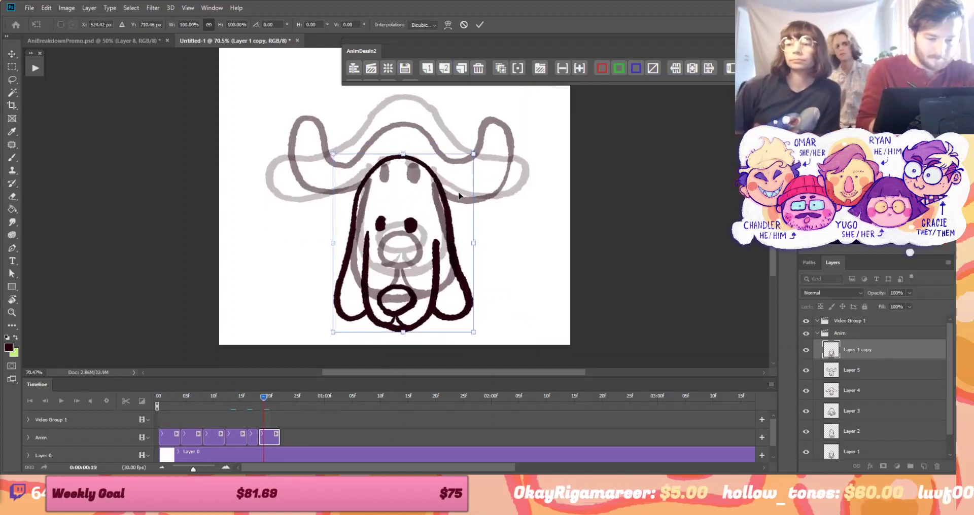
pyautogui.click(448, 24)
pyautogui.moveTo(333, 332); pyautogui.dragTo(342, 347)
pyautogui.moveTo(459, 332); pyautogui.dragTo(454, 337)
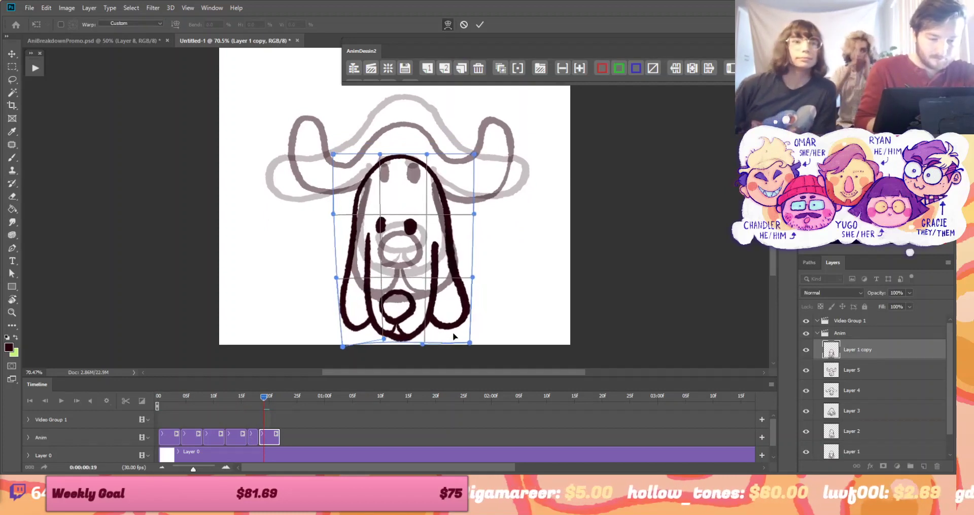
pyautogui.press('Return')
pyautogui.press('b')
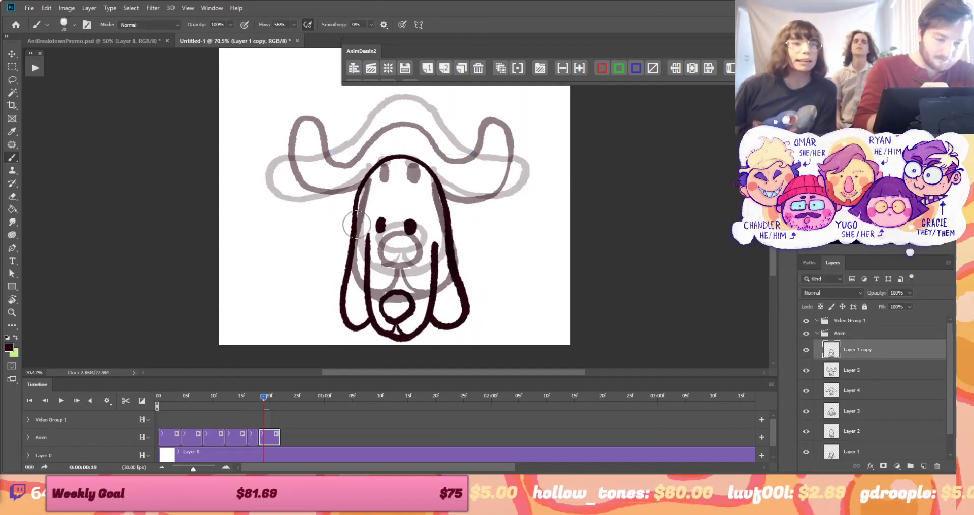
pyautogui.hotkey('ctrl', 'z')
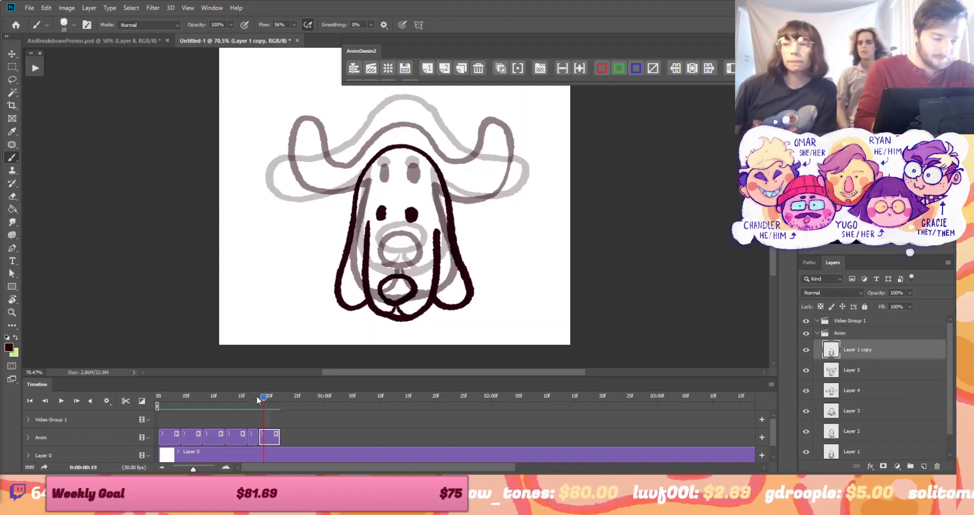
# Review the early frames, then insert a new blank frame after the buffalo frame
pyautogui.moveTo(257, 401)
pyautogui.mouseDown()
pyautogui.moveTo(232, 403)
pyautogui.moveTo(260, 416)
pyautogui.mouseUp()
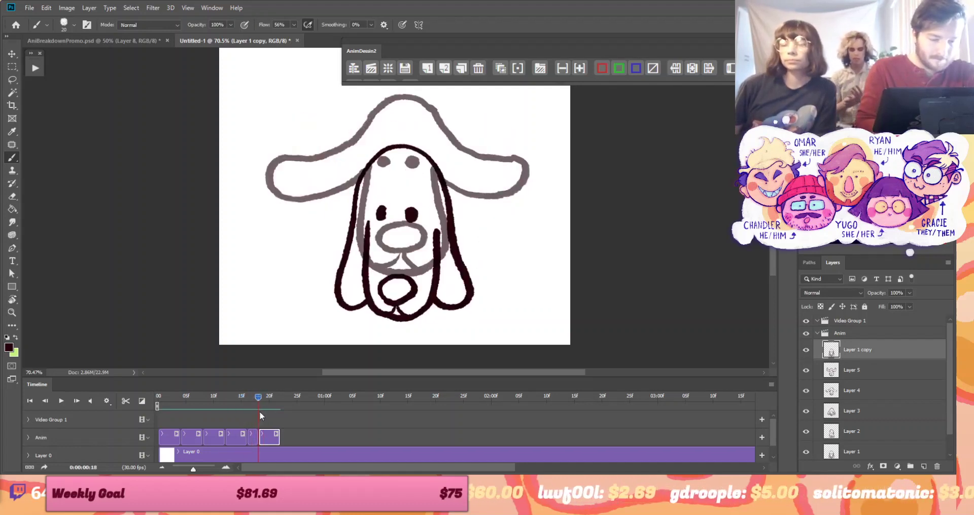
pyautogui.moveTo(188, 400)
pyautogui.mouseDown()
pyautogui.moveTo(154, 407)
pyautogui.moveTo(257, 418)
pyautogui.moveTo(272, 431)
pyautogui.mouseUp()
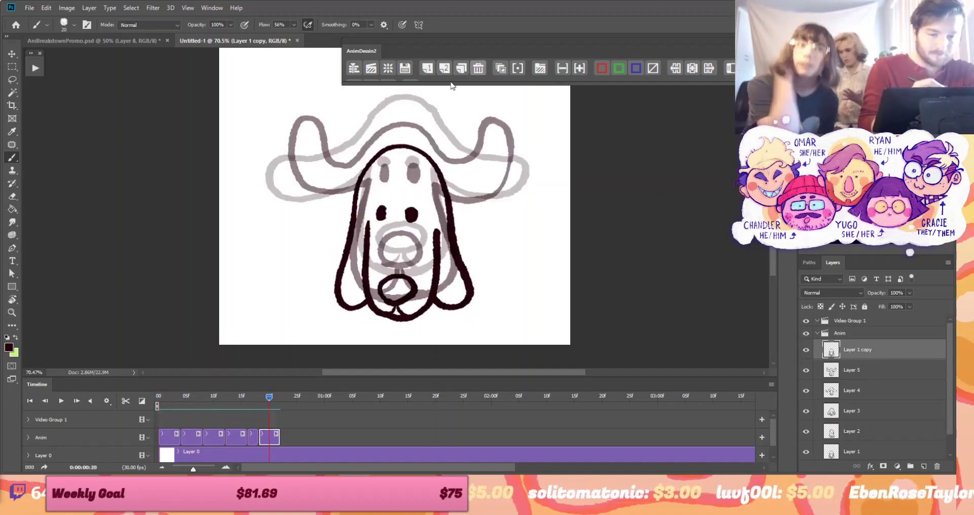
pyautogui.click(165, 400)
pyautogui.click(252, 403)
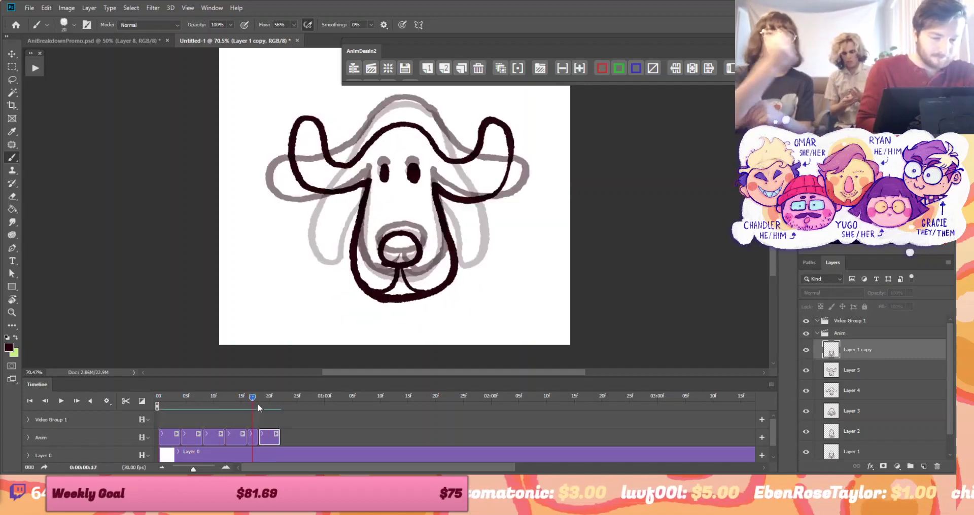
pyautogui.click(444, 68)
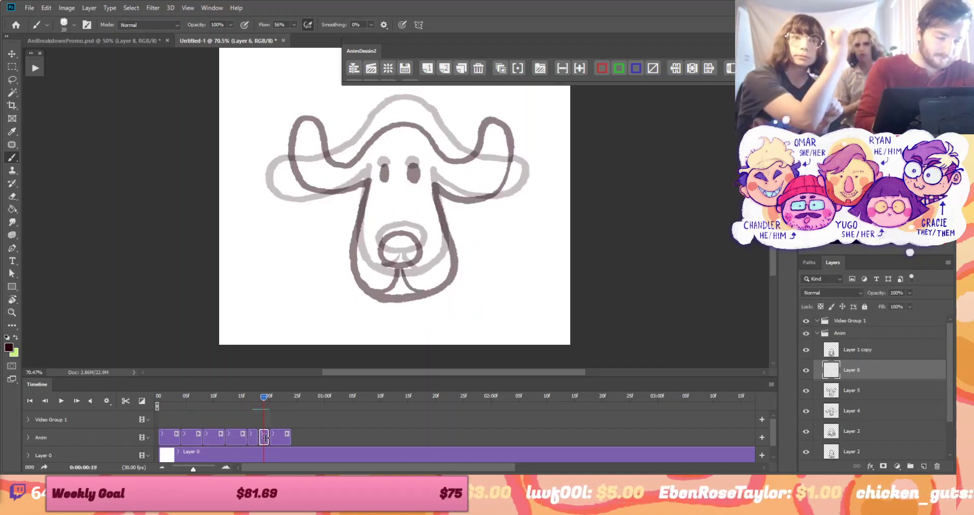
# Lengthen the buffalo cel by one frame and the blank cel to four frames
pyautogui.click(256, 435)
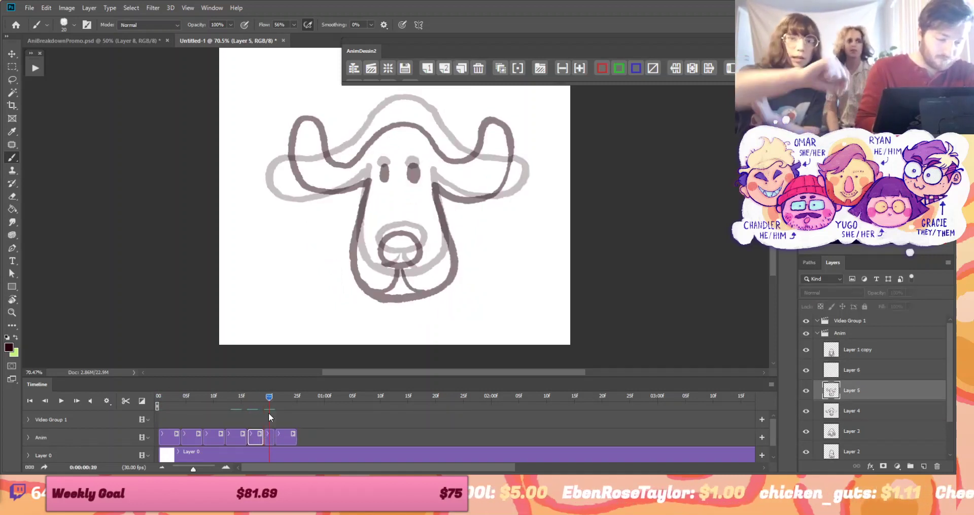
pyautogui.moveTo(264, 439); pyautogui.dragTo(270, 441)
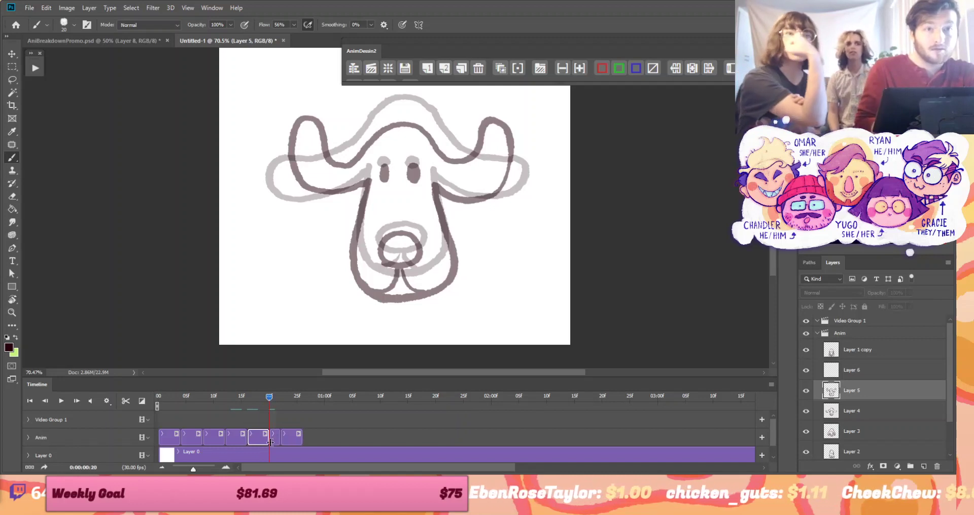
pyautogui.click(277, 438)
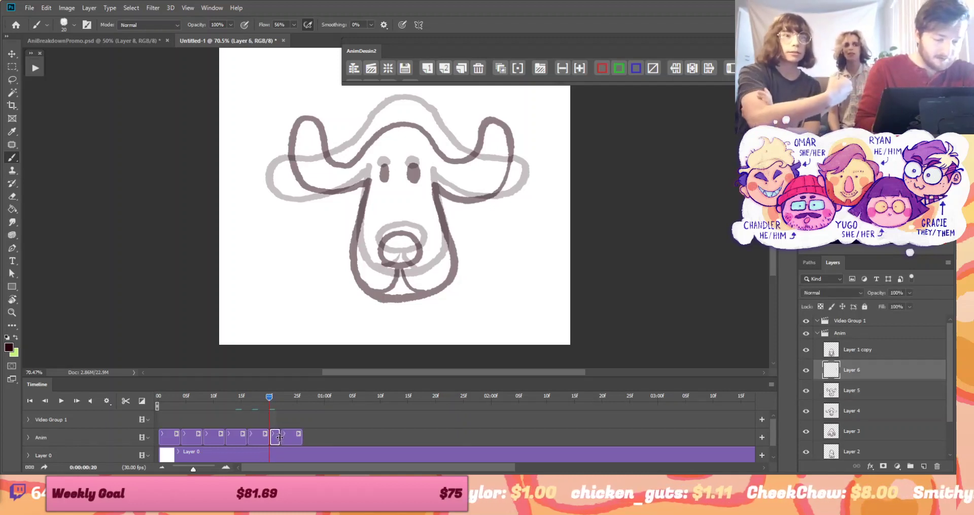
pyautogui.moveTo(280, 438); pyautogui.dragTo(291, 437)
pyautogui.click(280, 396)
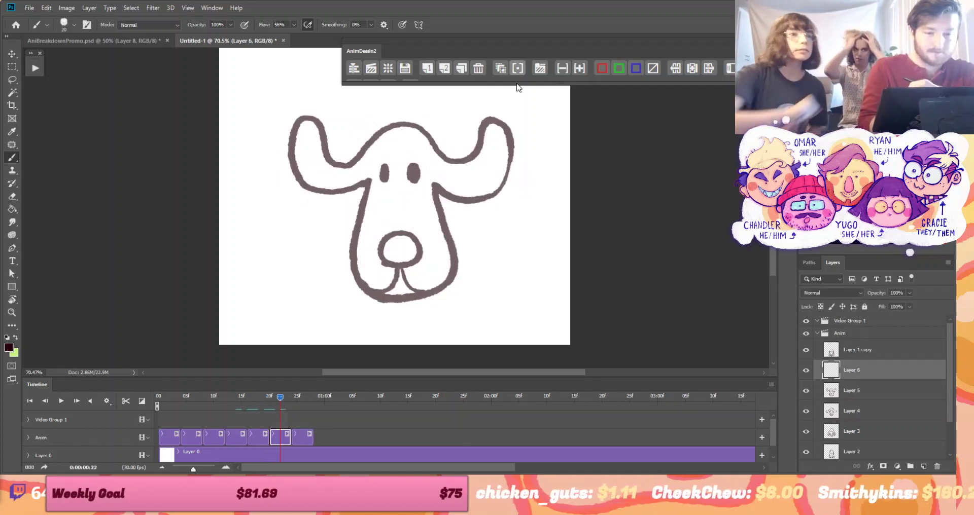
# Set onion skins to 11 and tint the buffalo frame green as a reference
pyautogui.click(517, 68)
pyautogui.write('1')
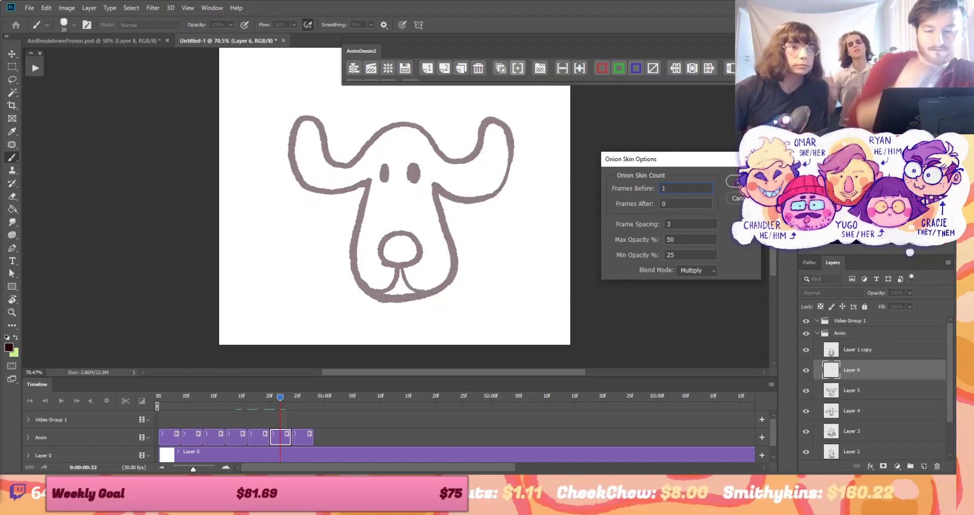
pyautogui.write('1')
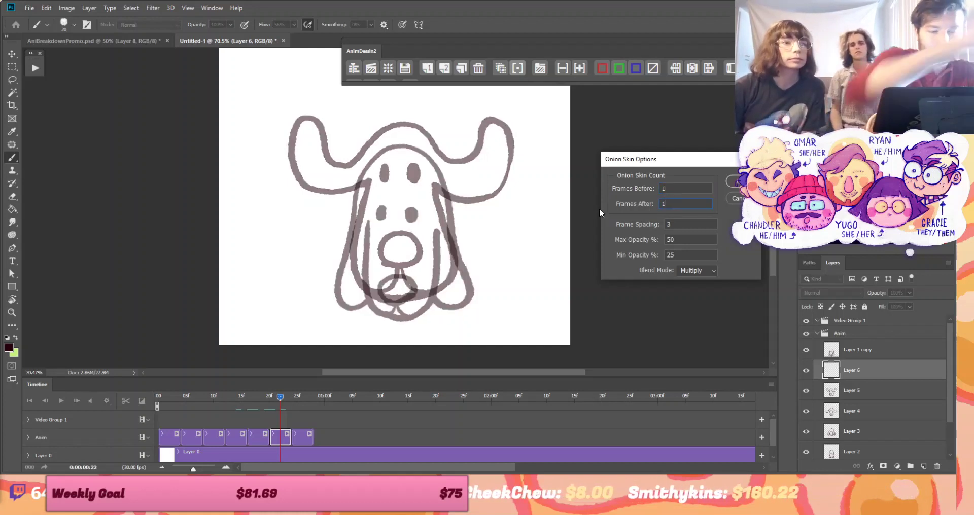
pyautogui.press('Return')
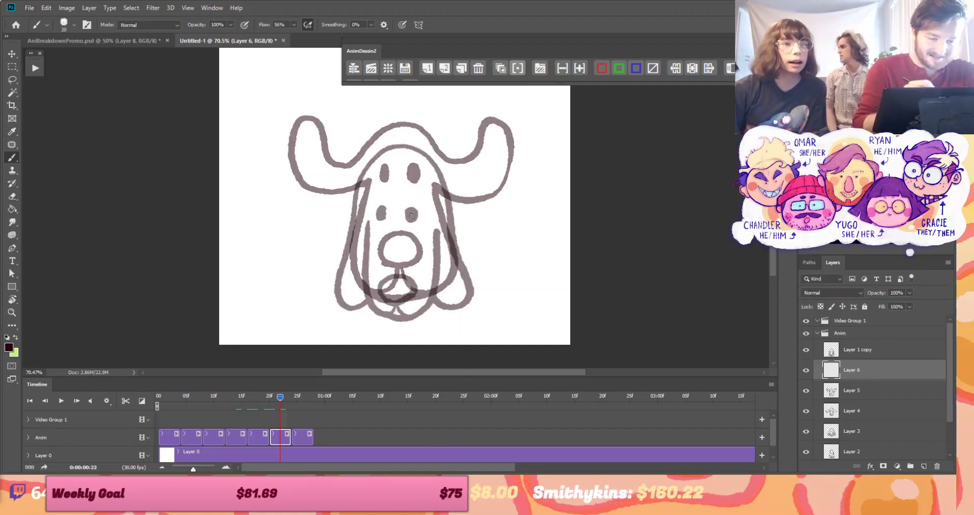
pyautogui.click(260, 441)
pyautogui.click(619, 68)
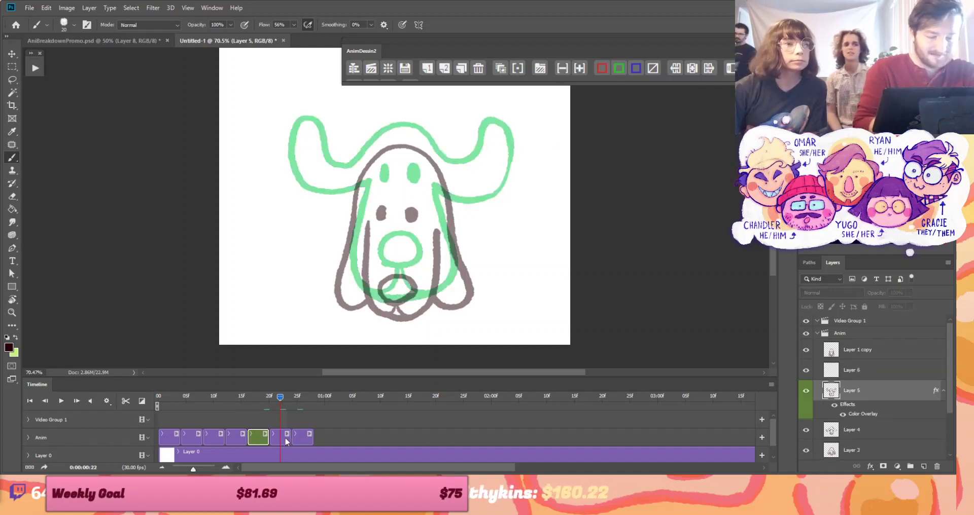
pyautogui.click(284, 439)
# Draw the new face's left, right and bottom outline on the blank frame, then transform it
pyautogui.moveTo(367, 201)
pyautogui.mouseDown()
pyautogui.moveTo(355, 249)
pyautogui.moveTo(361, 291)
pyautogui.mouseUp()
pyautogui.moveTo(437, 197); pyautogui.dragTo(449, 291)
pyautogui.press('r')
pyautogui.moveTo(537, 263)
pyautogui.mouseDown()
pyautogui.moveTo(485, 199)
pyautogui.moveTo(486, 253)
pyautogui.moveTo(444, 284)
pyautogui.mouseUp()
pyautogui.press('Escape')
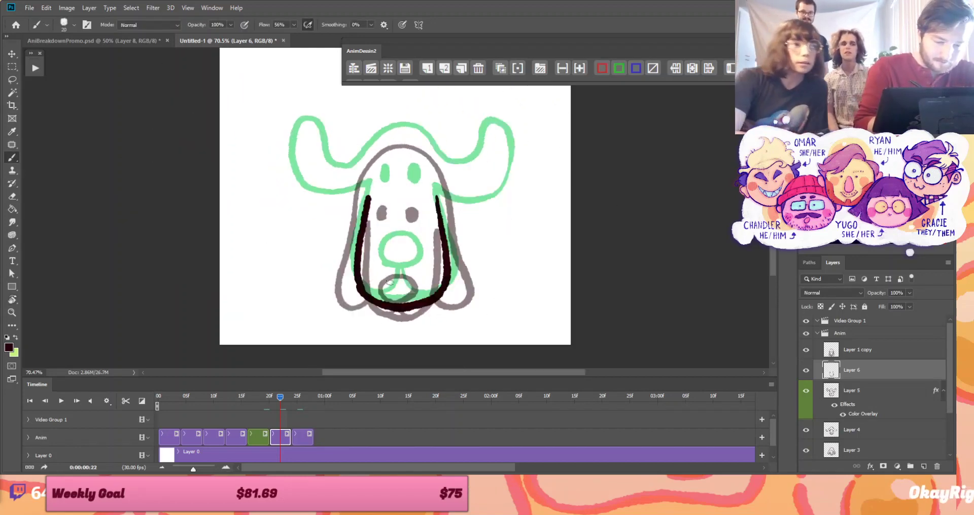
pyautogui.hotkey('ctrl', 't')
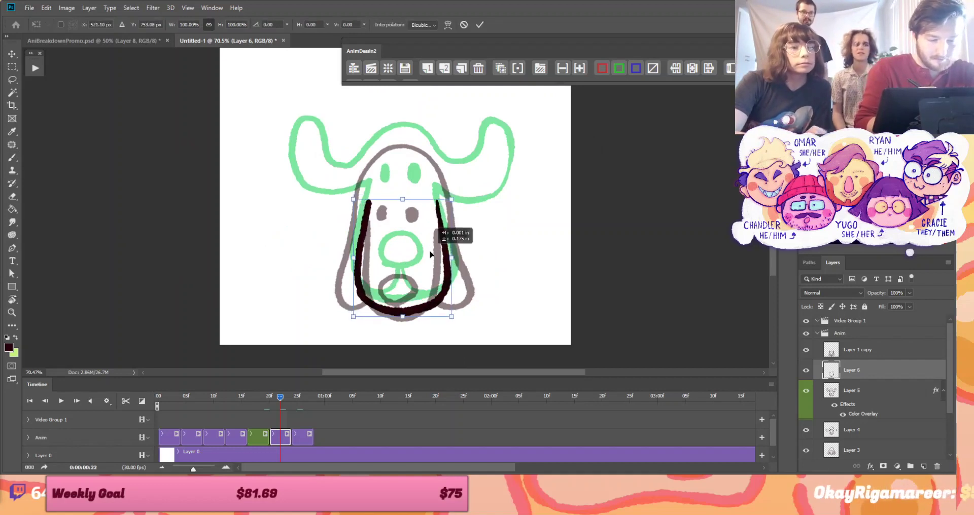
pyautogui.click(480, 26)
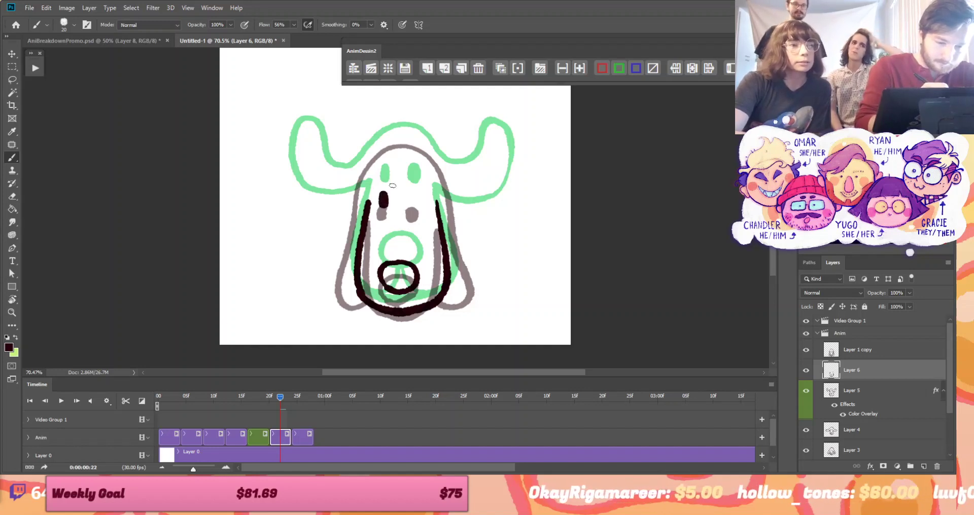
# Draw the head top and curling left ear, redrawing the head top and right ear's outer curve
pyautogui.moveTo(399, 140)
pyautogui.mouseDown()
pyautogui.moveTo(363, 164)
pyautogui.moveTo(354, 198)
pyautogui.mouseUp()
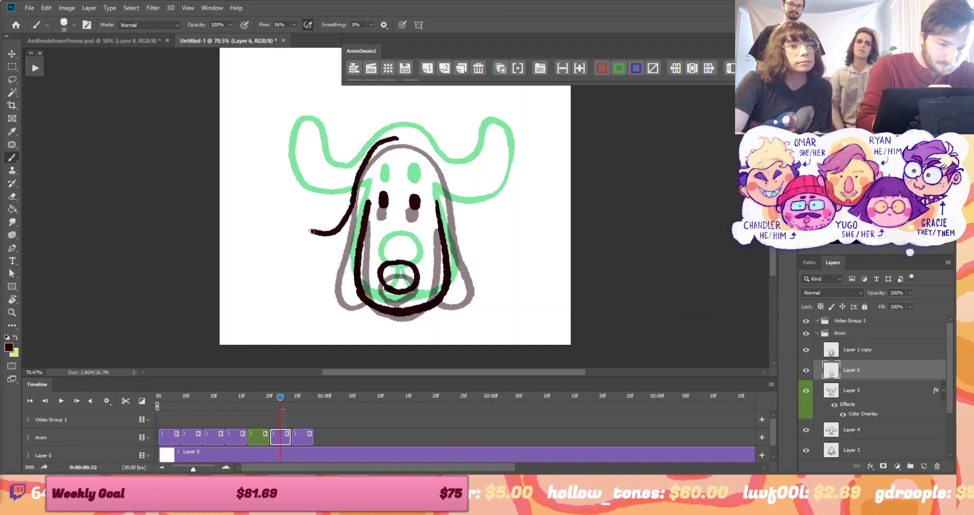
pyautogui.moveTo(311, 232)
pyautogui.mouseDown()
pyautogui.moveTo(291, 254)
pyautogui.moveTo(299, 274)
pyautogui.moveTo(354, 256)
pyautogui.mouseUp()
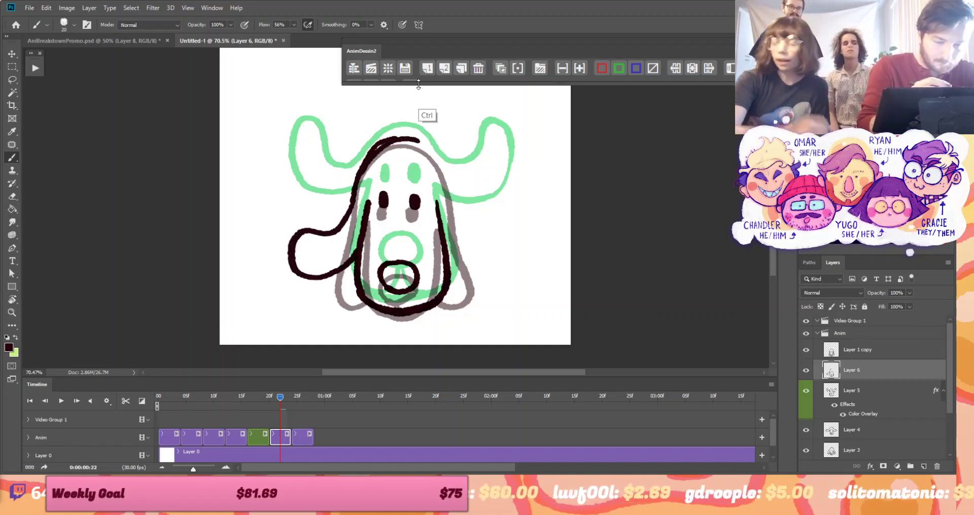
pyautogui.hotkey('ctrl', 'z')
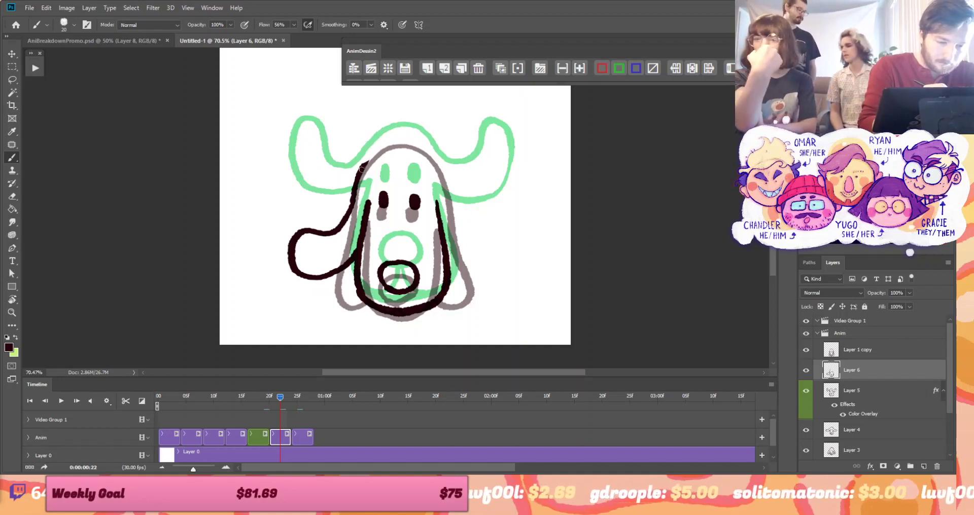
pyautogui.moveTo(362, 169)
pyautogui.mouseDown()
pyautogui.moveTo(393, 140)
pyautogui.moveTo(429, 145)
pyautogui.mouseUp()
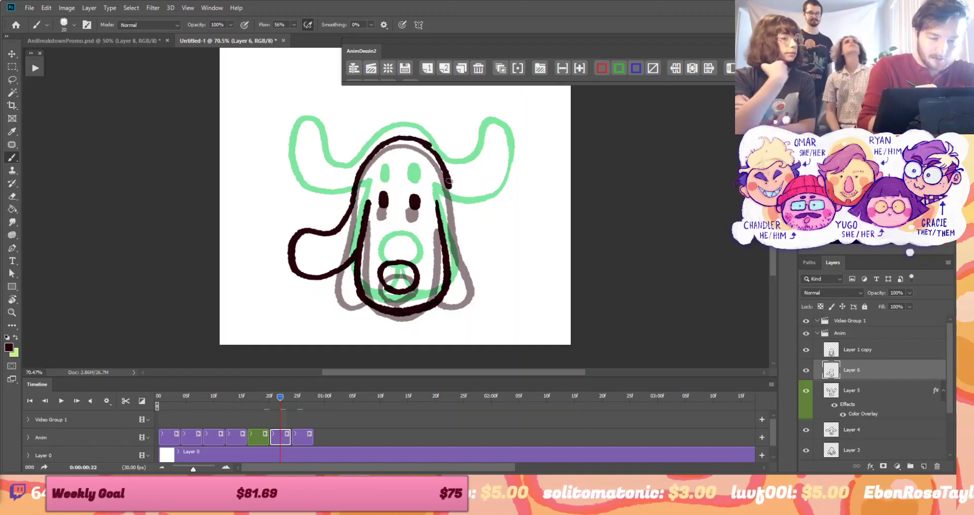
pyautogui.hotkey('ctrl', 'z')
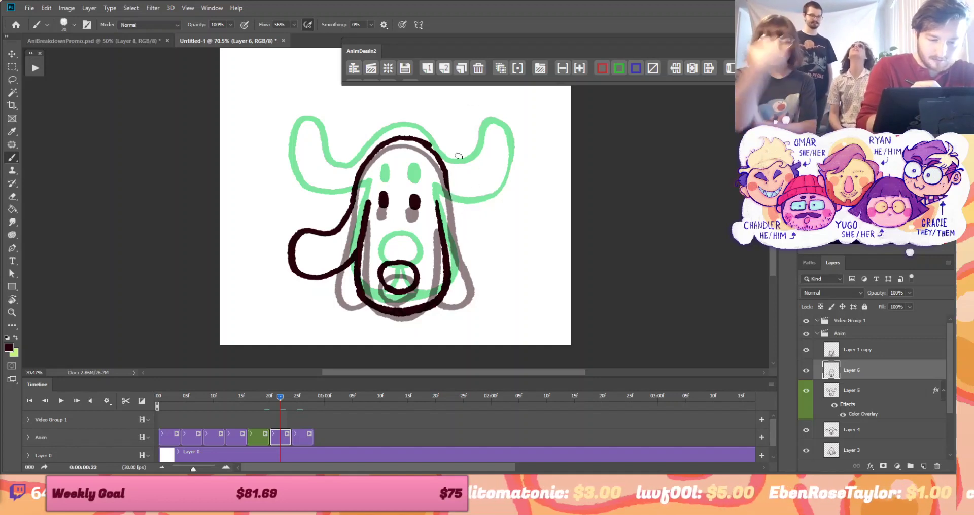
pyautogui.moveTo(444, 173)
pyautogui.mouseDown()
pyautogui.moveTo(465, 216)
pyautogui.moveTo(457, 221)
pyautogui.moveTo(508, 230)
pyautogui.moveTo(509, 253)
pyautogui.moveTo(493, 268)
pyautogui.moveTo(459, 262)
pyautogui.mouseUp()
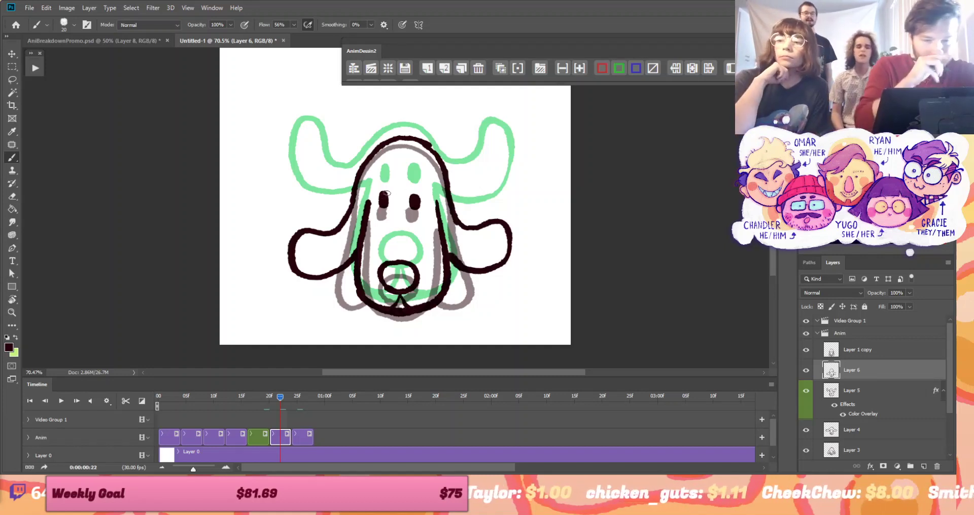
# With onion skins off, move the first dog drawing slightly lower and warp it slightly
pyautogui.press('Home')
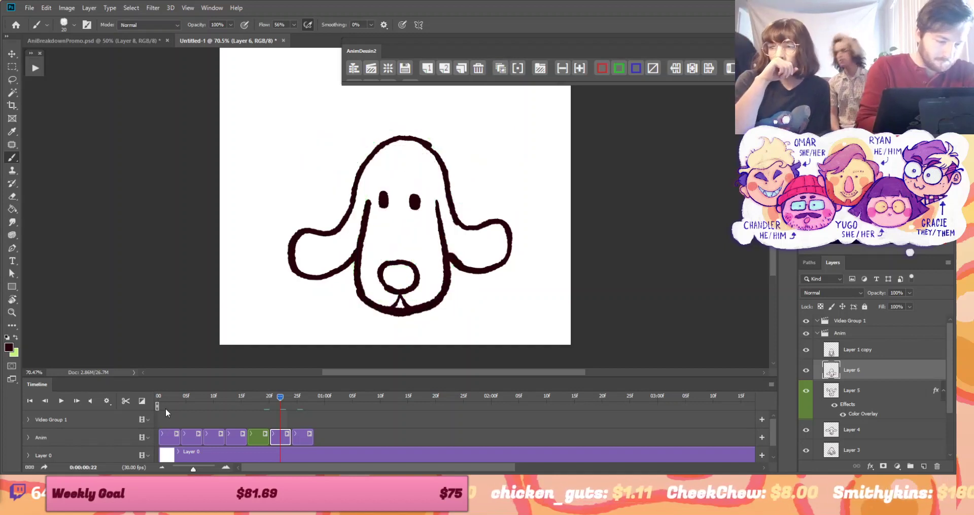
pyautogui.hotkey('ctrl', 't')
pyautogui.moveTo(433, 236); pyautogui.dragTo(437, 271)
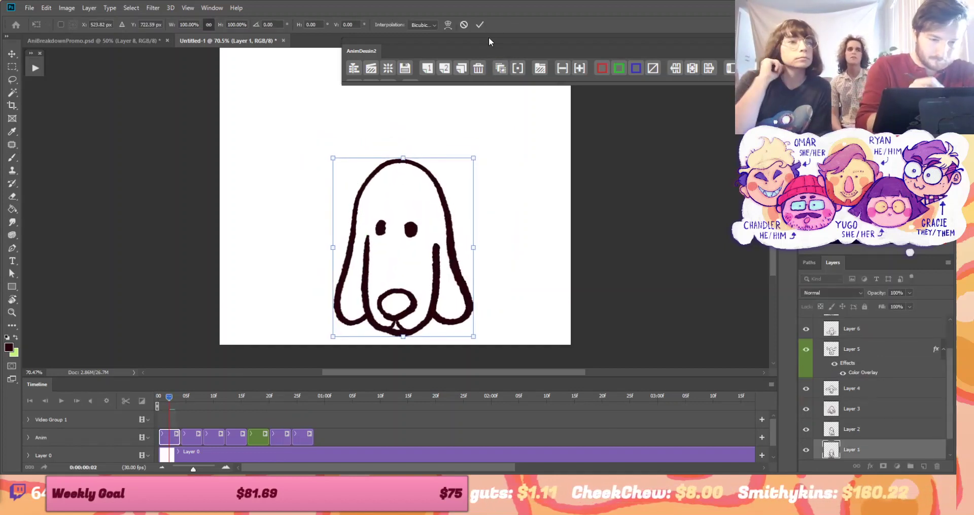
pyautogui.click(479, 24)
pyautogui.hotkey('ctrl', 't')
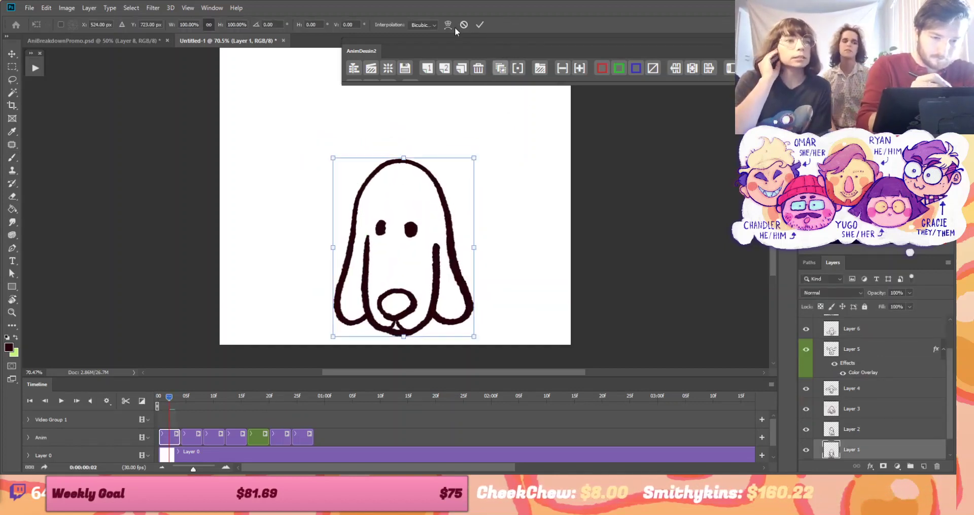
pyautogui.click(448, 25)
pyautogui.moveTo(440, 189); pyautogui.dragTo(447, 180)
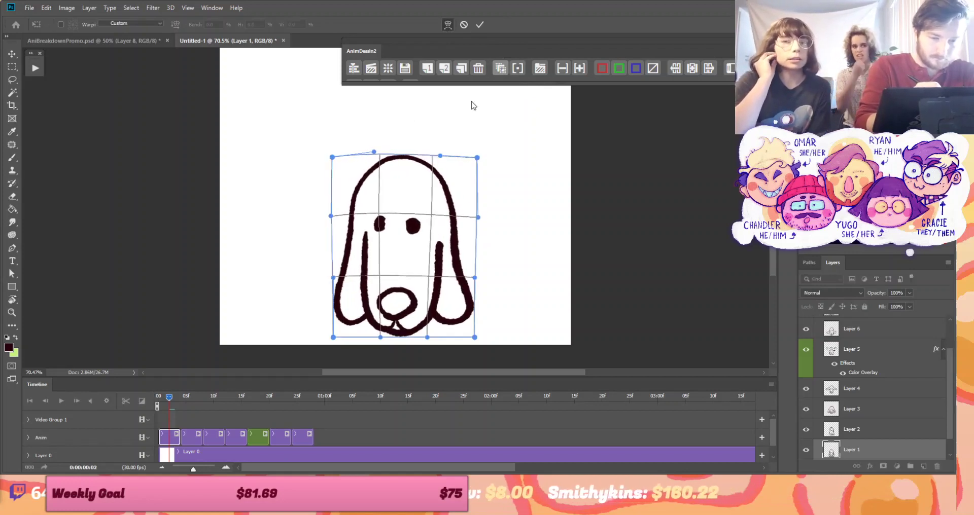
pyautogui.click(479, 24)
# Delete the last frame clip at frame 25 and select the green dog frame at 18
pyautogui.click(298, 397)
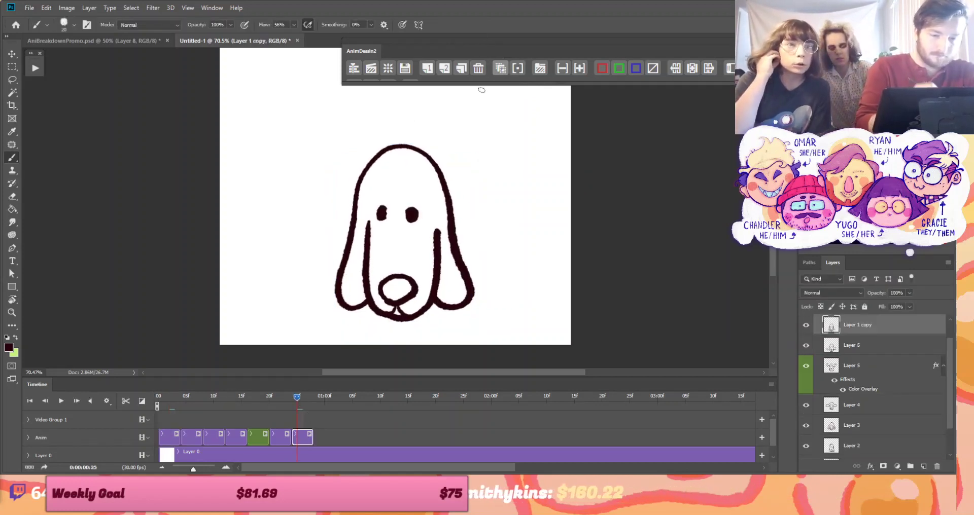
pyautogui.click(479, 68)
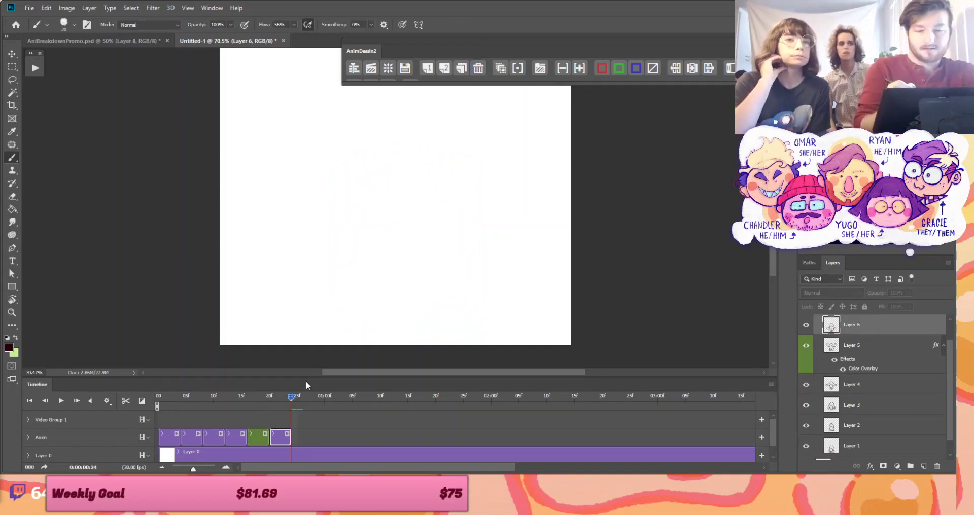
pyautogui.click(259, 398)
pyautogui.click(262, 435)
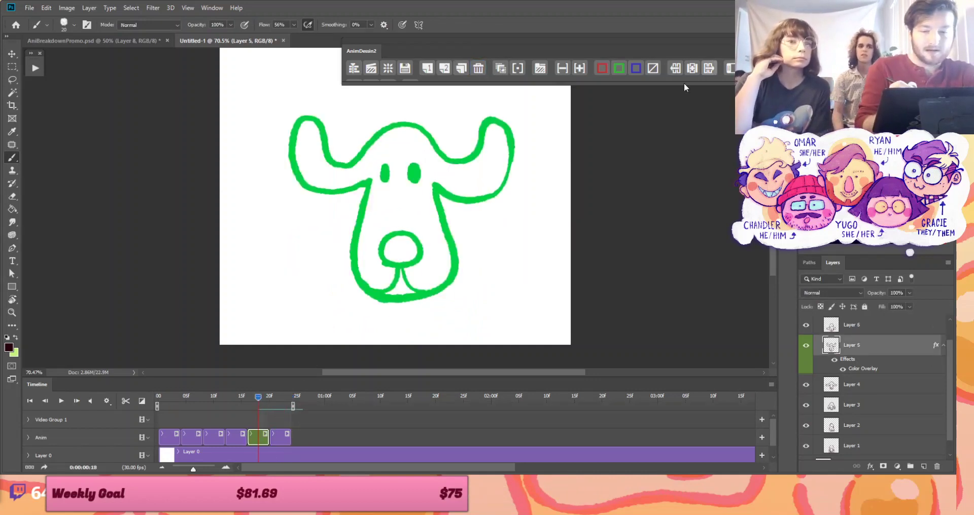
# Trim the last clip and the playback range to end at frame 20, then replay
pyautogui.press('space')
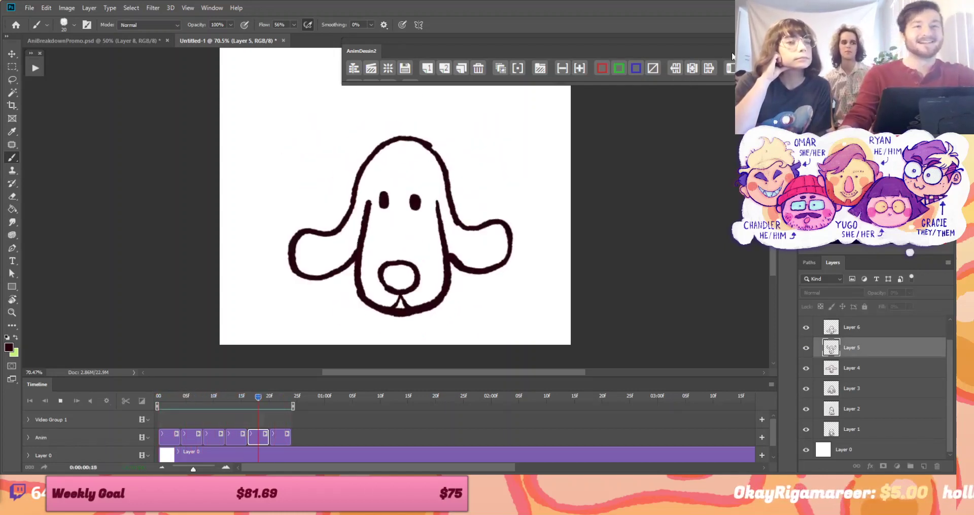
pyautogui.press('space')
pyautogui.moveTo(185, 397); pyautogui.dragTo(250, 439)
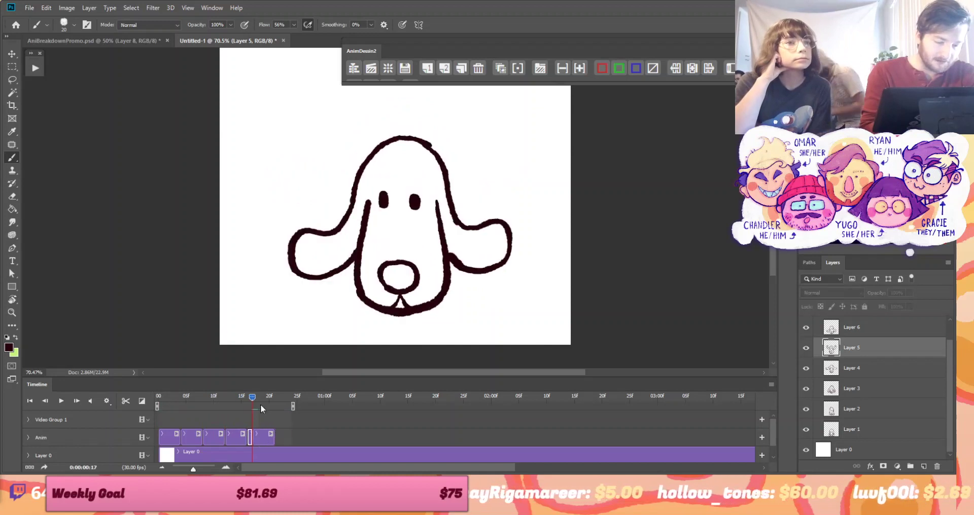
pyautogui.moveTo(263, 406); pyautogui.dragTo(269, 405)
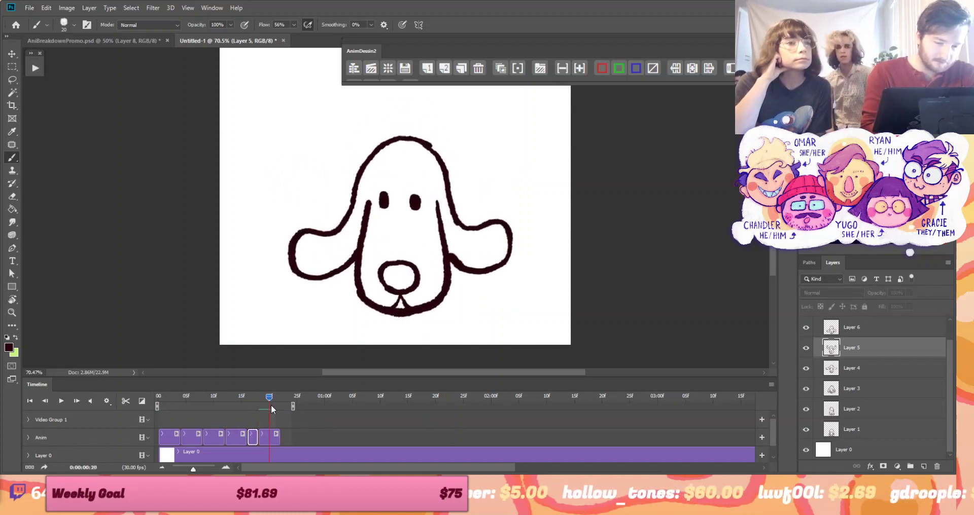
pyautogui.click(277, 436)
pyautogui.moveTo(279, 437); pyautogui.dragTo(269, 438)
pyautogui.moveTo(252, 398); pyautogui.dragTo(191, 437)
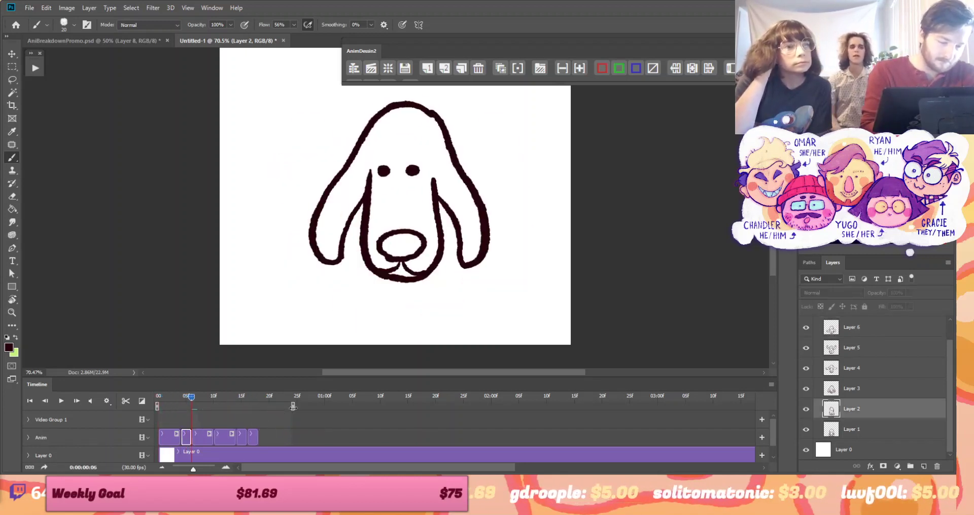
pyautogui.moveTo(293, 406); pyautogui.dragTo(260, 406)
pyautogui.press('space')
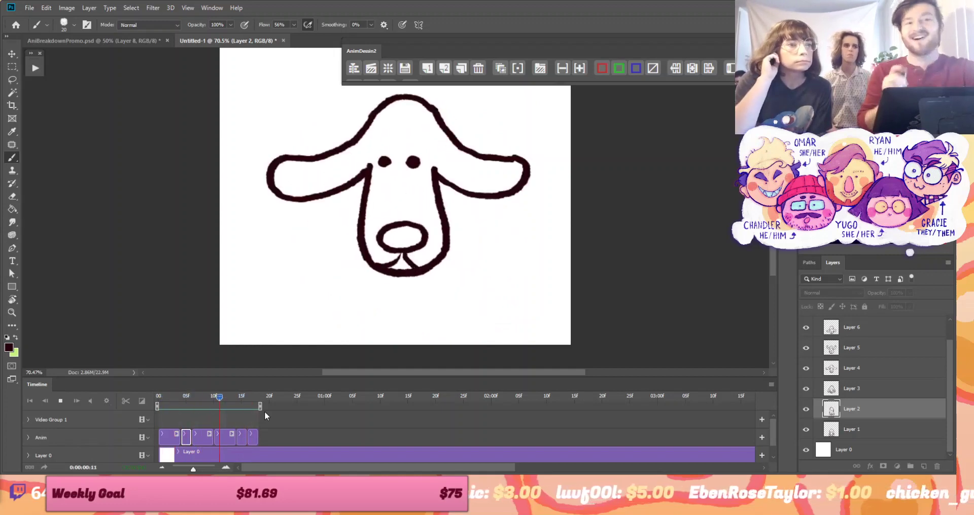
pyautogui.press('space')
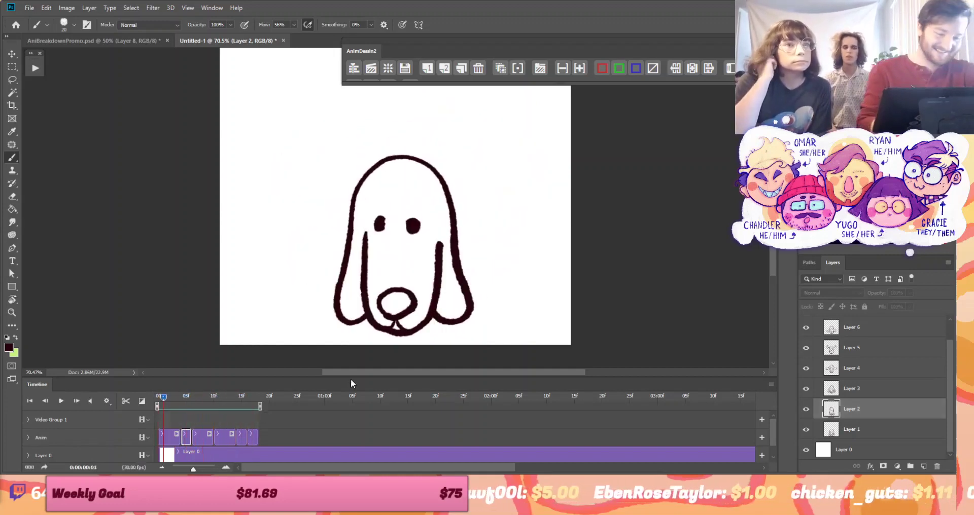
# Shorten the frame-7 clip to one frame and add a blank frame after it
pyautogui.moveTo(200, 404)
pyautogui.mouseDown()
pyautogui.moveTo(207, 398)
pyautogui.moveTo(159, 399)
pyautogui.moveTo(206, 416)
pyautogui.mouseUp()
pyautogui.press('Left')
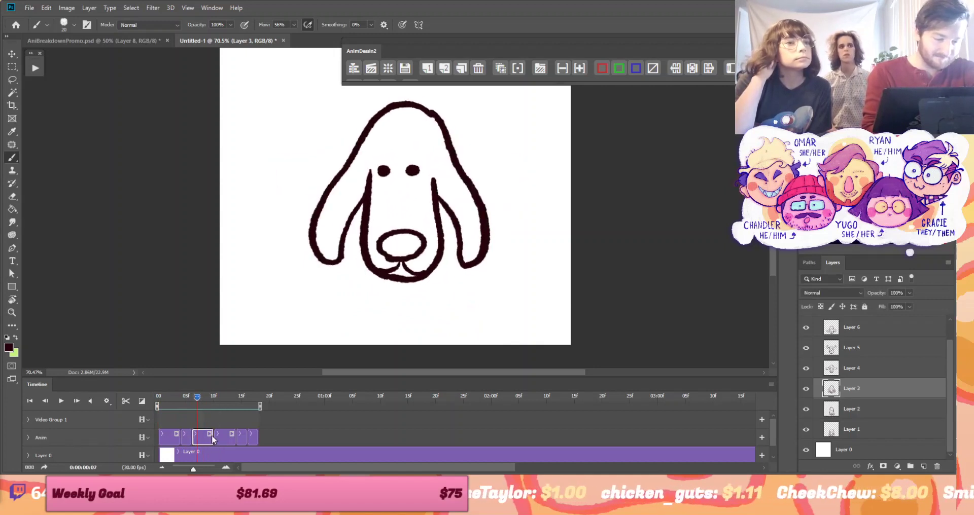
pyautogui.moveTo(212, 438); pyautogui.dragTo(196, 440)
pyautogui.click(444, 68)
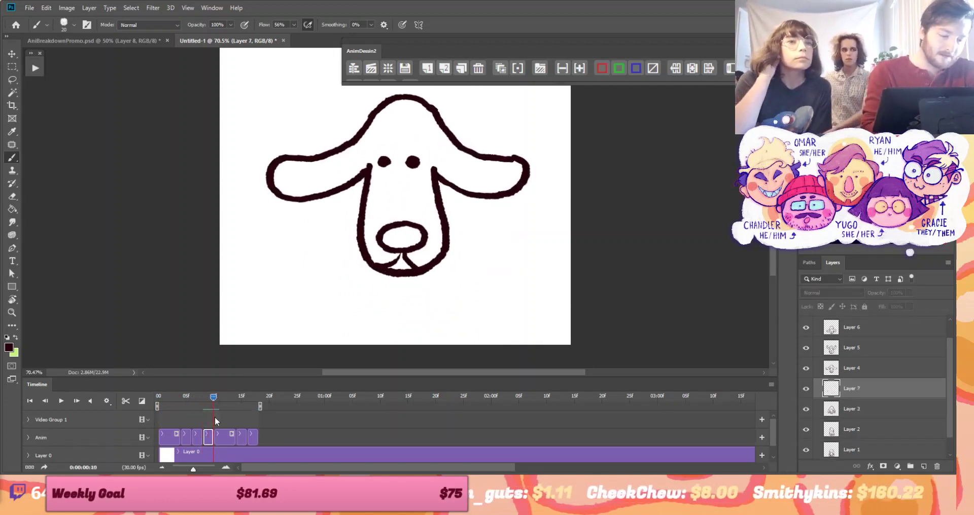
# With onion skins on, trace both inner ear lines, the lower jaw and the muzzle on Layer 7
pyautogui.click(501, 68)
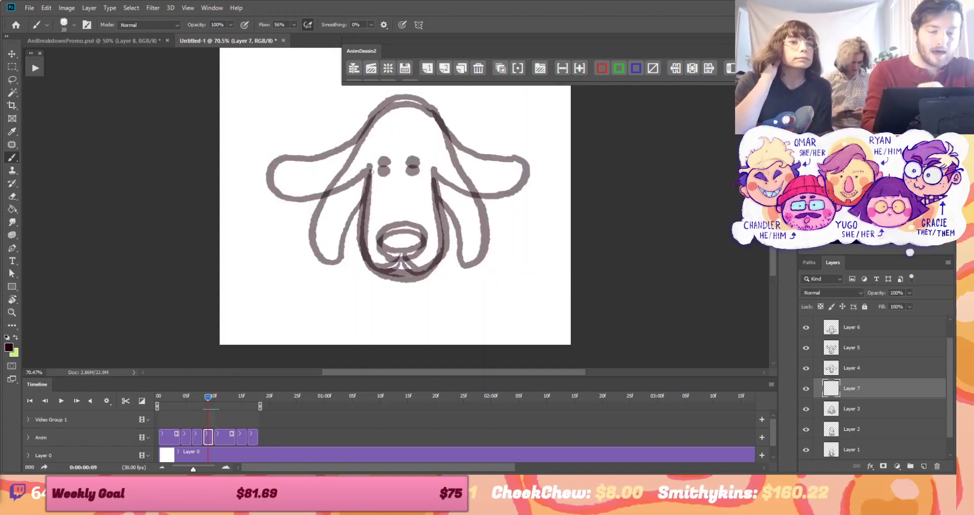
pyautogui.moveTo(371, 167); pyautogui.dragTo(361, 254)
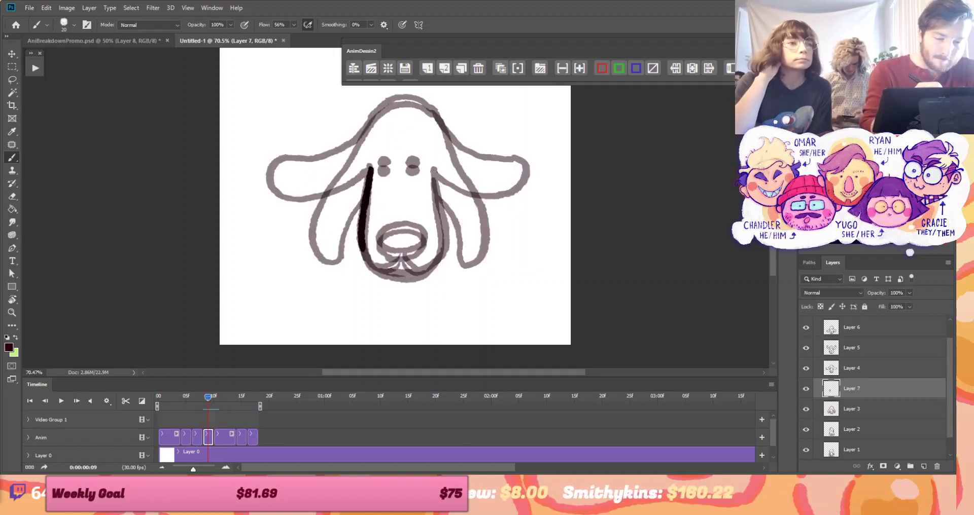
pyautogui.moveTo(433, 170); pyautogui.dragTo(441, 260)
pyautogui.press('r')
pyautogui.moveTo(523, 244); pyautogui.dragTo(445, 204)
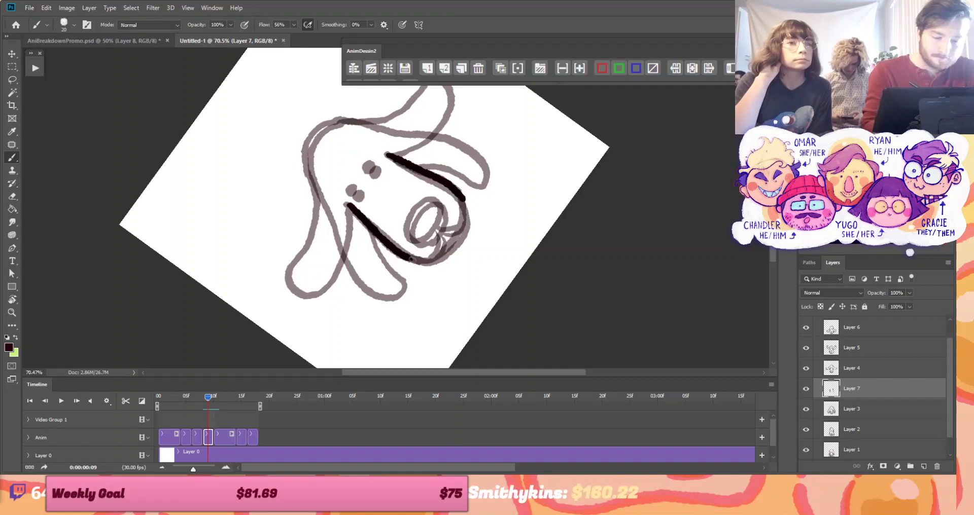
pyautogui.moveTo(437, 261); pyautogui.dragTo(459, 239)
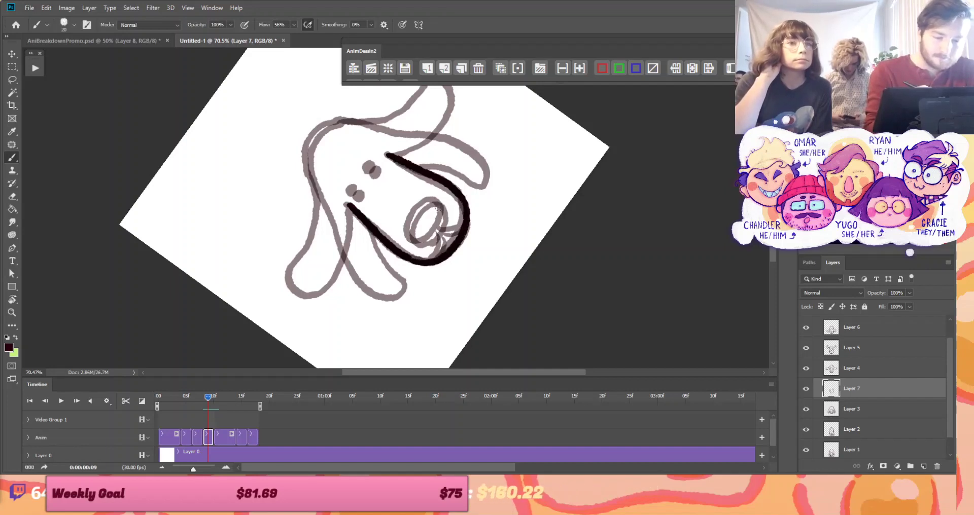
pyautogui.moveTo(434, 201); pyautogui.dragTo(442, 227)
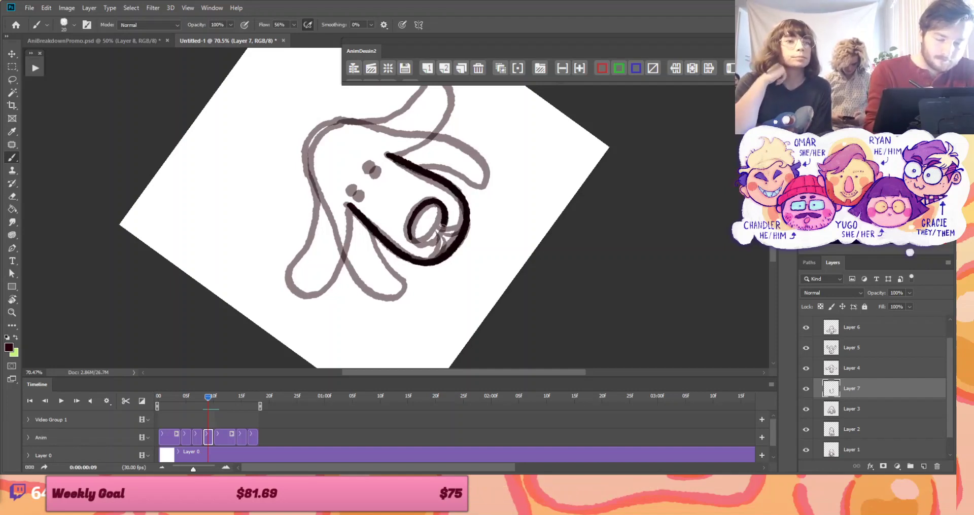
pyautogui.press('r')
pyautogui.press('Escape')
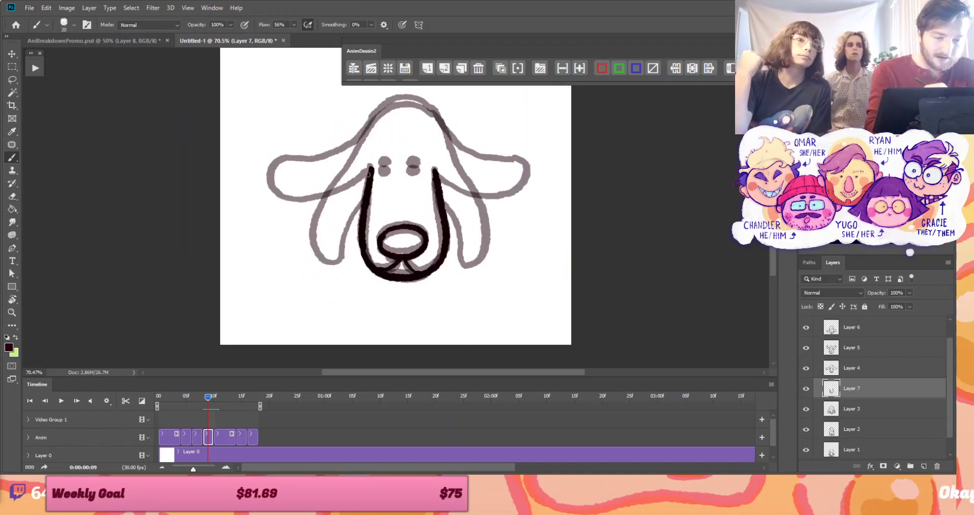
# Draw the left ear's outer edge, the right ear's upper and inner edges, and the right eye
pyautogui.moveTo(367, 175)
pyautogui.mouseDown()
pyautogui.moveTo(320, 229)
pyautogui.moveTo(285, 194)
pyautogui.moveTo(337, 163)
pyautogui.moveTo(399, 101)
pyautogui.mouseUp()
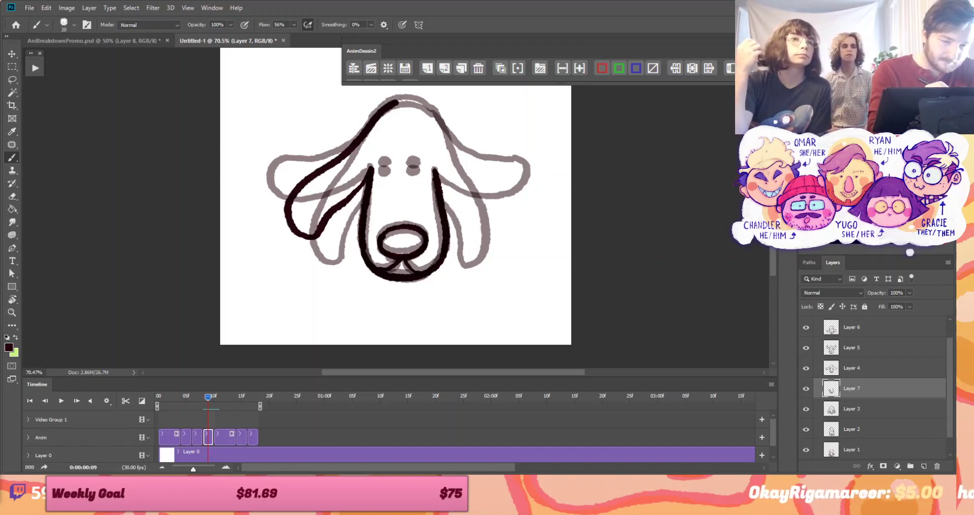
pyautogui.press('r')
pyautogui.moveTo(587, 163)
pyautogui.mouseDown()
pyautogui.moveTo(298, 201)
pyautogui.moveTo(297, 182)
pyautogui.moveTo(354, 124)
pyautogui.mouseUp()
pyautogui.press('Escape')
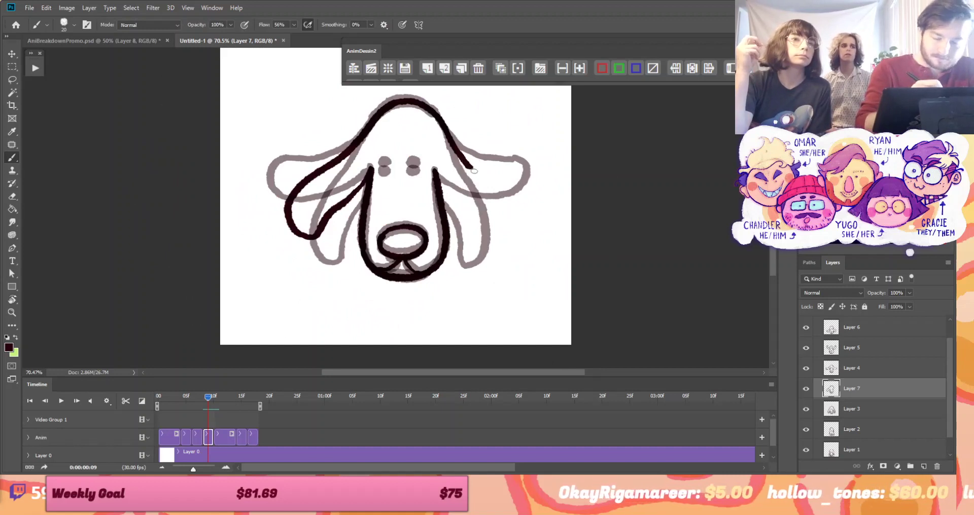
pyautogui.moveTo(473, 171); pyautogui.dragTo(511, 211)
pyautogui.moveTo(437, 173)
pyautogui.mouseDown()
pyautogui.moveTo(488, 239)
pyautogui.moveTo(511, 213)
pyautogui.mouseUp()
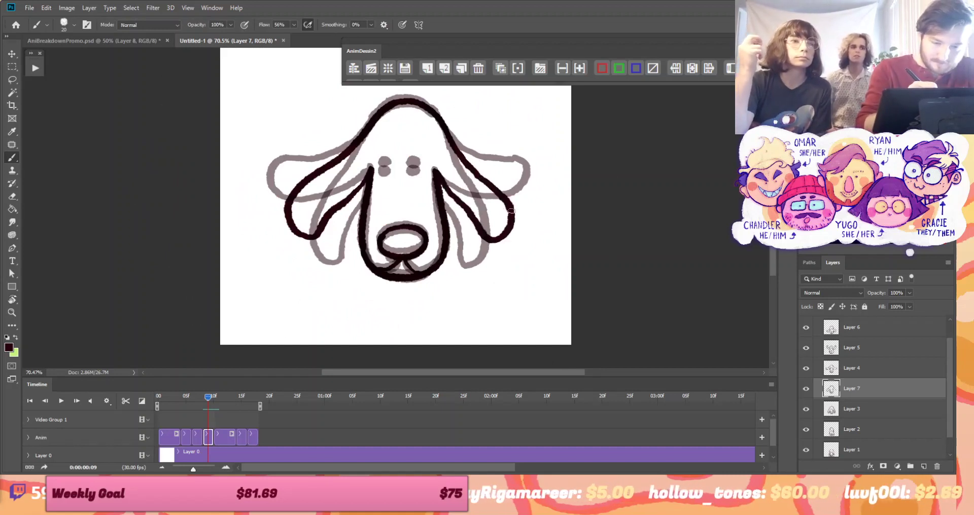
pyautogui.click(413, 166)
# Split the Layer 4 clip at 0:12 and clear the Layer 4 copy drawing
pyautogui.click(500, 72)
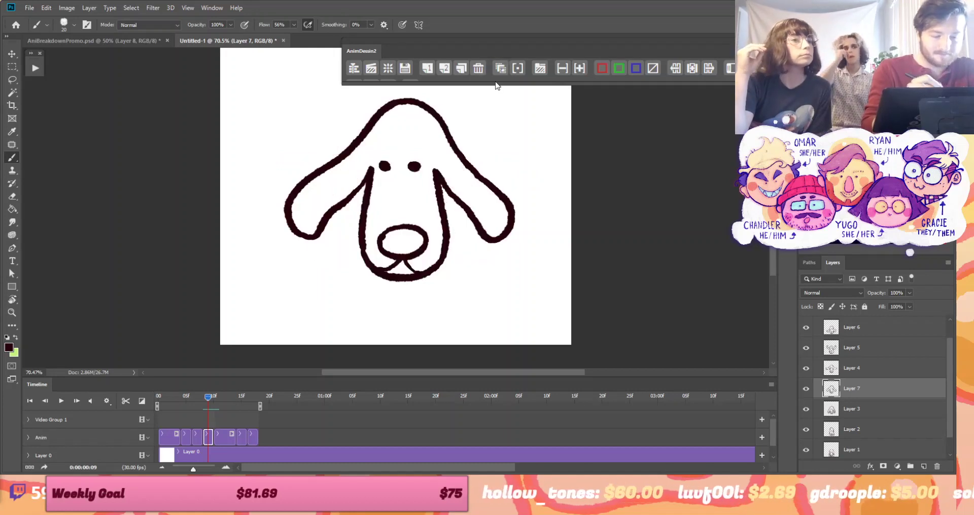
pyautogui.click(224, 404)
pyautogui.click(231, 437)
pyautogui.click(126, 402)
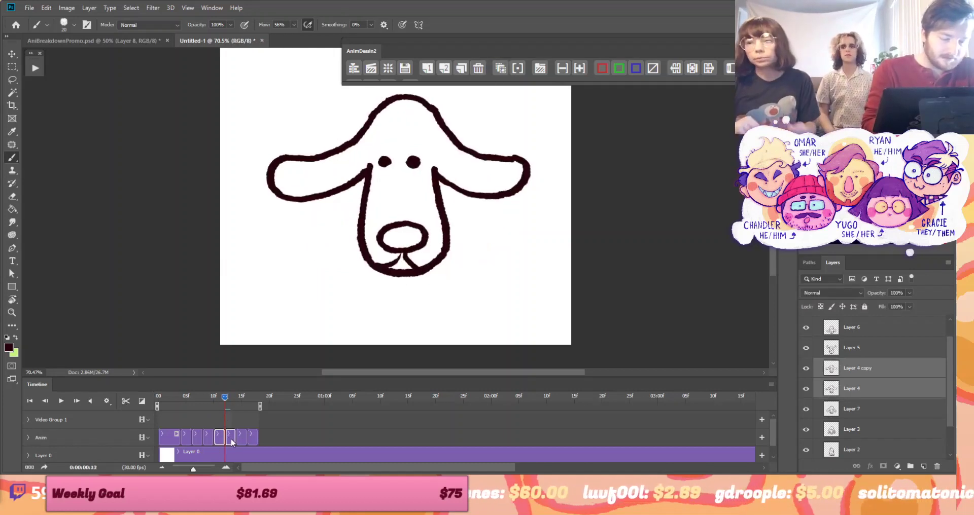
pyautogui.hotkey('ctrl', 'a')
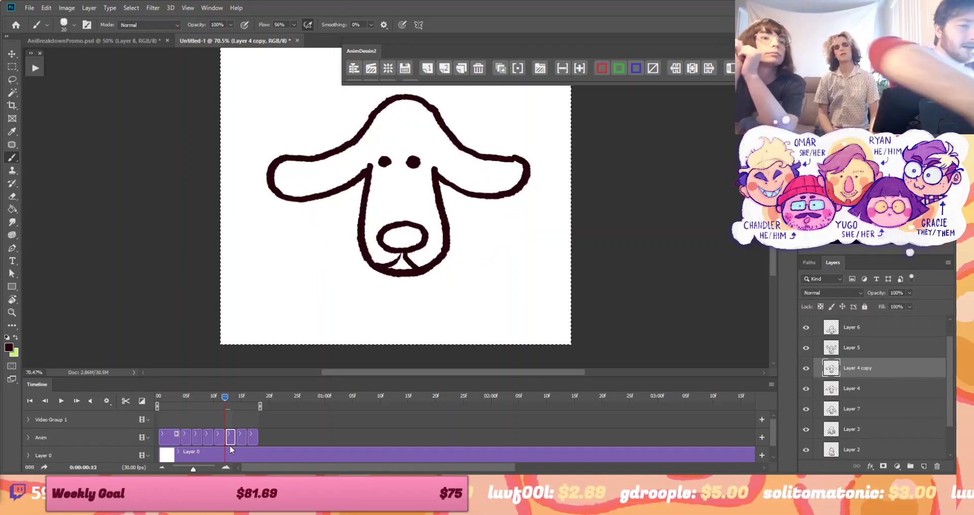
pyautogui.press('Delete')
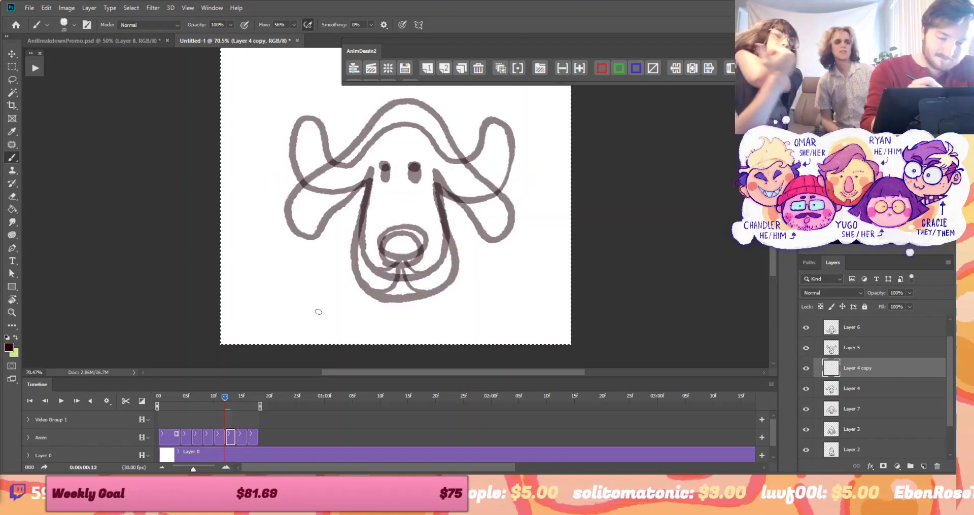
# On Layer 4 copy at frame 13, ink both ear lines, the nose outline and an eye dot in black
pyautogui.click(220, 437)
pyautogui.click(230, 438)
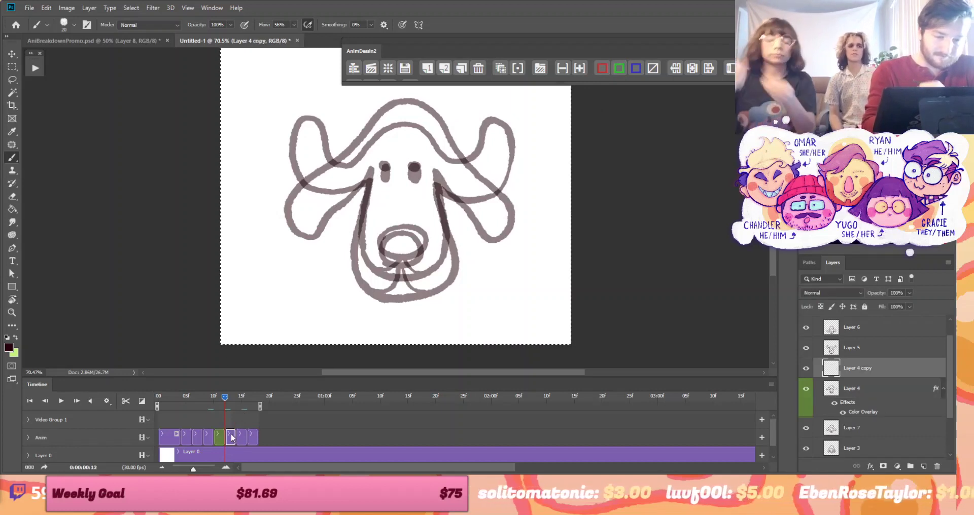
pyautogui.click(230, 401)
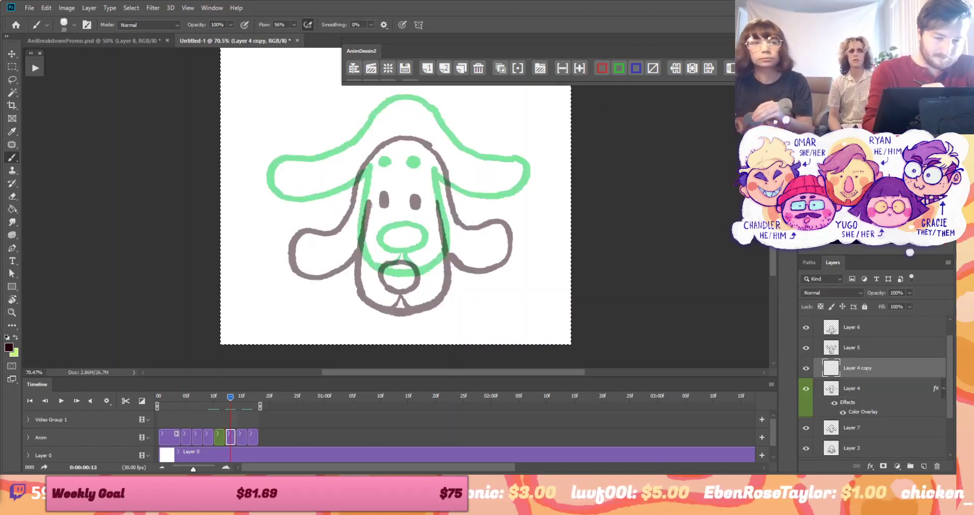
pyautogui.moveTo(370, 181); pyautogui.dragTo(358, 279)
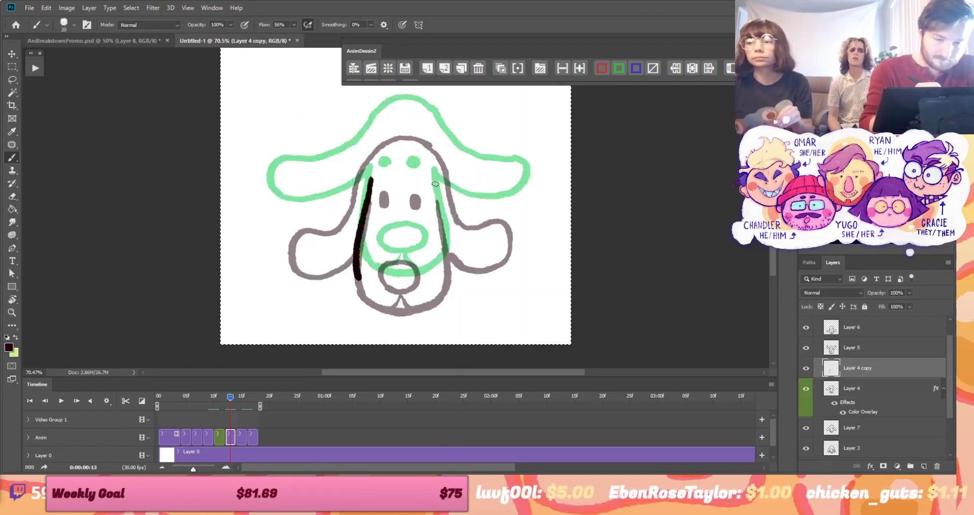
pyautogui.moveTo(434, 177)
pyautogui.mouseDown()
pyautogui.moveTo(448, 271)
pyautogui.moveTo(516, 165)
pyautogui.moveTo(441, 285)
pyautogui.moveTo(472, 261)
pyautogui.moveTo(485, 226)
pyautogui.mouseUp()
pyautogui.press('r')
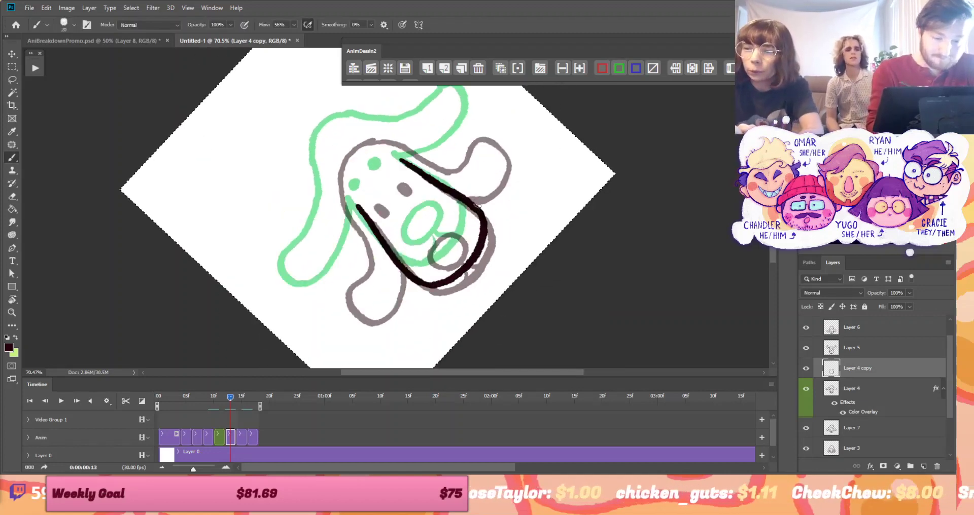
pyautogui.press('Escape')
pyautogui.moveTo(393, 269)
pyautogui.mouseDown()
pyautogui.moveTo(381, 259)
pyautogui.moveTo(403, 244)
pyautogui.moveTo(420, 264)
pyautogui.moveTo(387, 268)
pyautogui.mouseUp()
pyautogui.moveTo(383, 178); pyautogui.dragTo(385, 181)
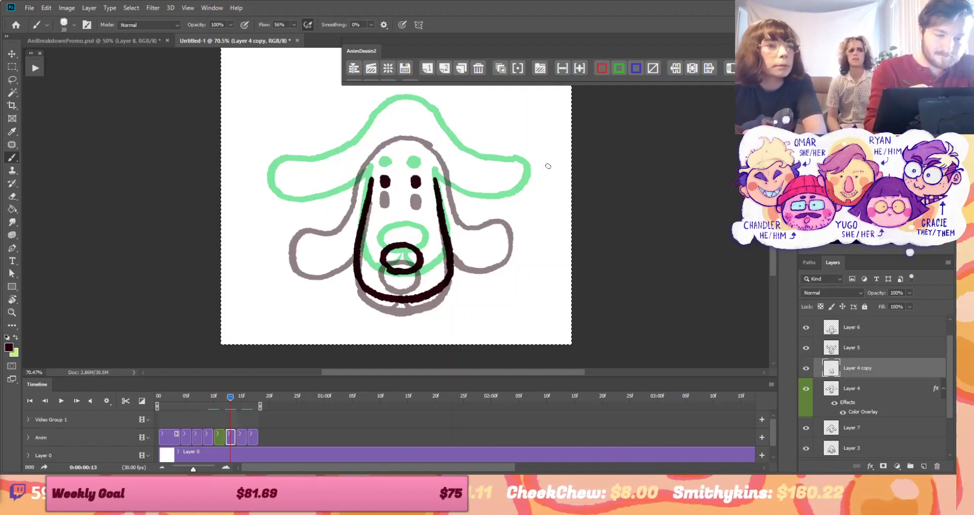
# Ink the head outline around both ears, the right ear's underside and the mouth's right side
pyautogui.press('r')
pyautogui.moveTo(546, 161); pyautogui.dragTo(556, 139)
pyautogui.moveTo(397, 115)
pyautogui.mouseDown()
pyautogui.moveTo(373, 130)
pyautogui.moveTo(342, 180)
pyautogui.mouseUp()
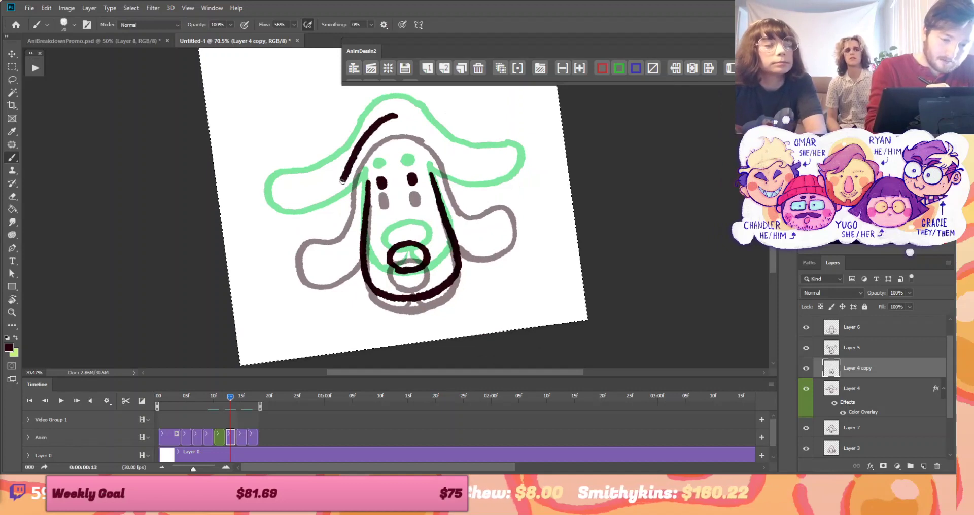
pyautogui.moveTo(293, 203)
pyautogui.mouseDown()
pyautogui.moveTo(286, 235)
pyautogui.moveTo(318, 241)
pyautogui.moveTo(369, 188)
pyautogui.mouseUp()
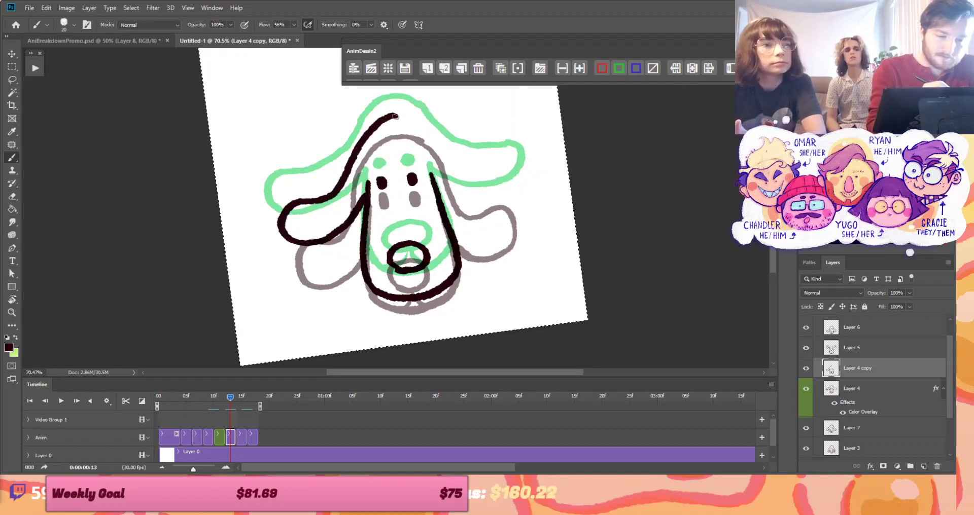
pyautogui.press('r')
pyautogui.moveTo(409, 118); pyautogui.dragTo(457, 333)
pyautogui.moveTo(479, 162); pyautogui.dragTo(471, 223)
pyautogui.press('Escape')
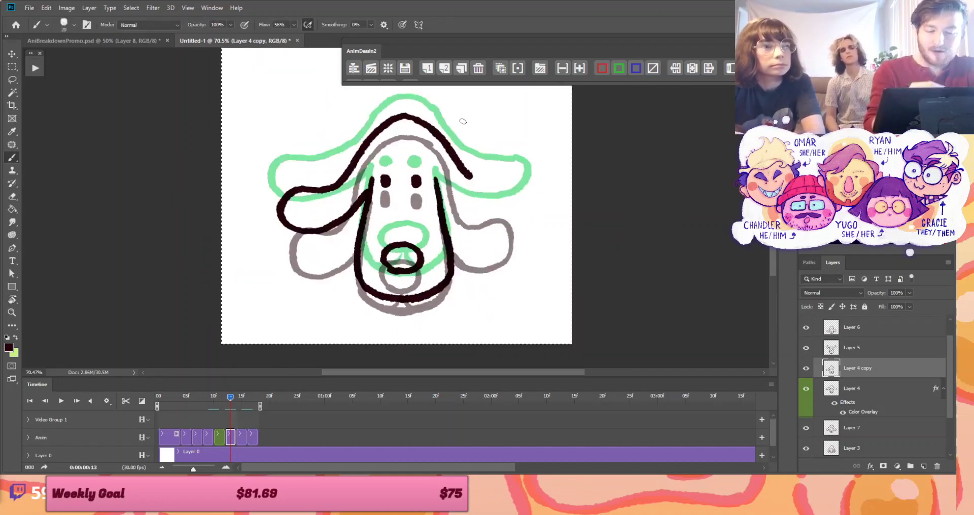
pyautogui.moveTo(464, 170); pyautogui.dragTo(516, 211)
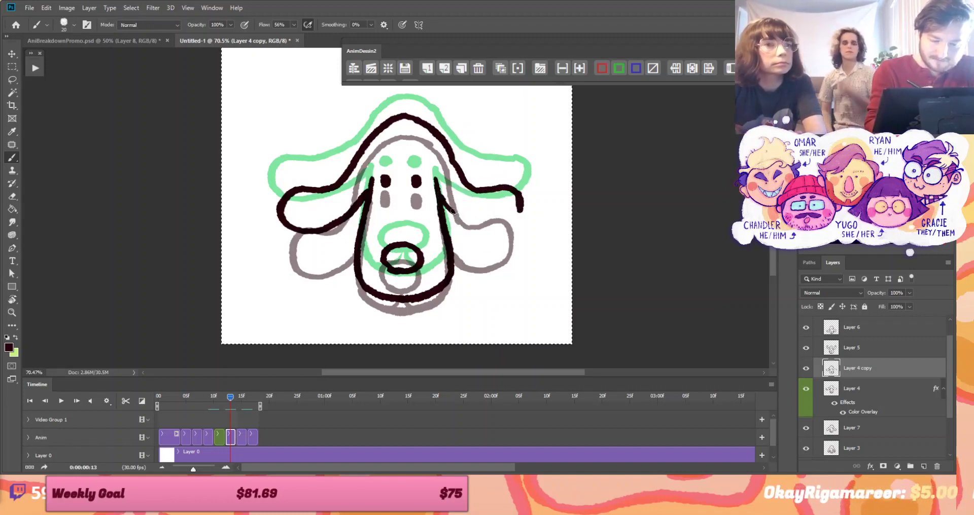
pyautogui.moveTo(444, 202)
pyautogui.mouseDown()
pyautogui.moveTo(471, 227)
pyautogui.moveTo(502, 231)
pyautogui.moveTo(520, 214)
pyautogui.mouseUp()
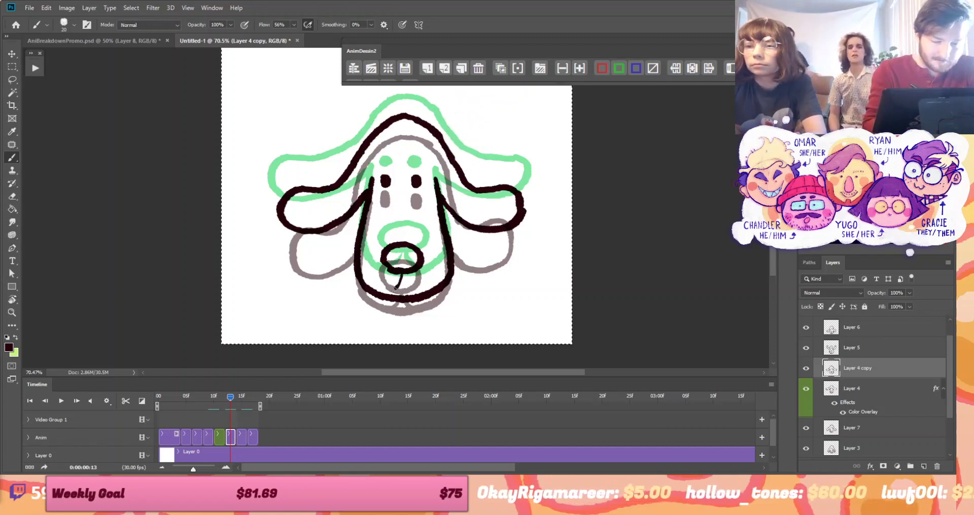
pyautogui.moveTo(402, 274); pyautogui.dragTo(417, 293)
# Turn off onion skins and remove the green Color Overlay from Layer 4
pyautogui.click(501, 68)
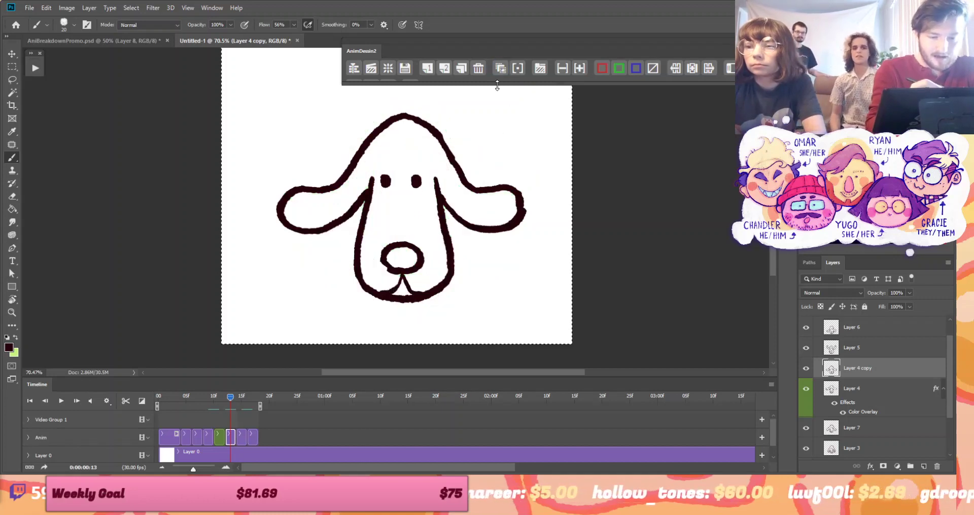
pyautogui.moveTo(231, 401); pyautogui.dragTo(219, 442)
pyautogui.click(219, 438)
pyautogui.click(653, 68)
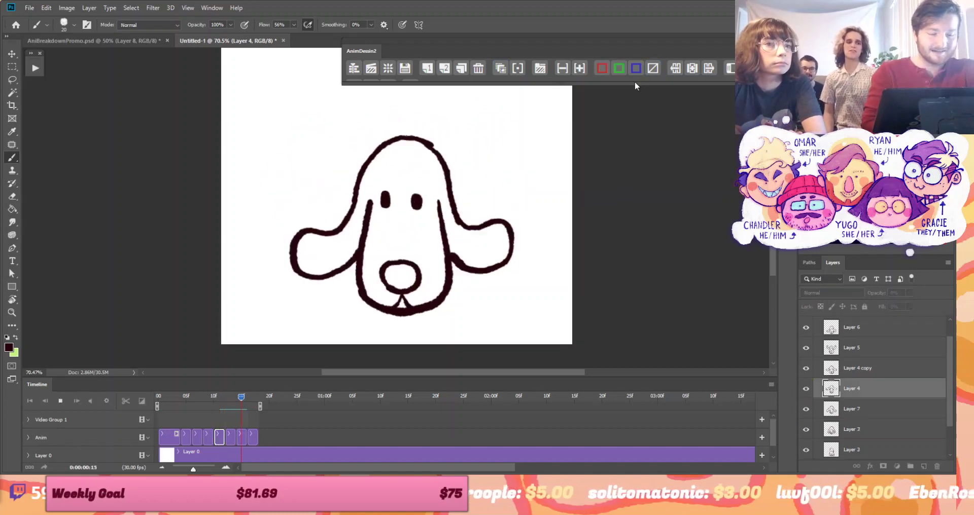
pyautogui.click(218, 402)
pyautogui.moveTo(217, 402)
pyautogui.mouseDown()
pyautogui.moveTo(243, 409)
pyautogui.moveTo(220, 413)
pyautogui.moveTo(245, 419)
pyautogui.moveTo(222, 418)
pyautogui.mouseUp()
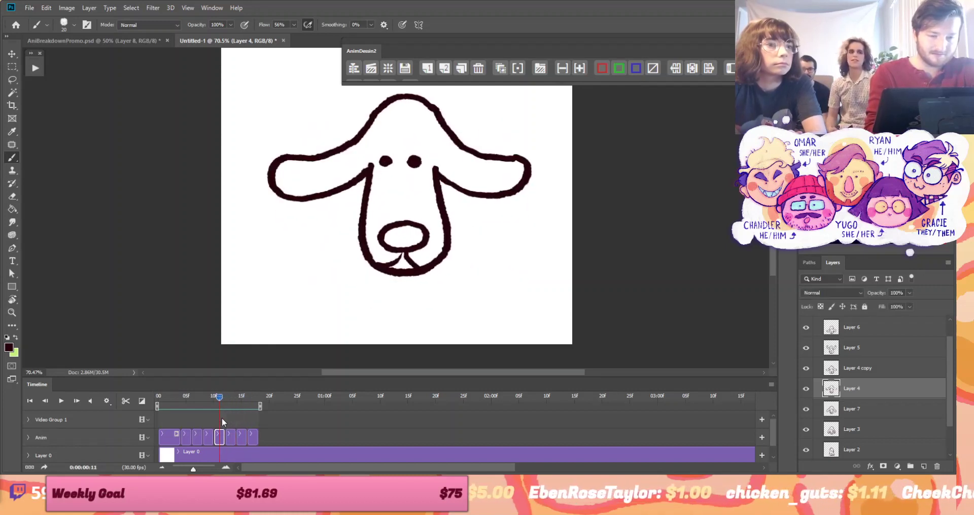
# Open and close the onion-skin settings, then review frames 9 to 13
pyautogui.click(518, 68)
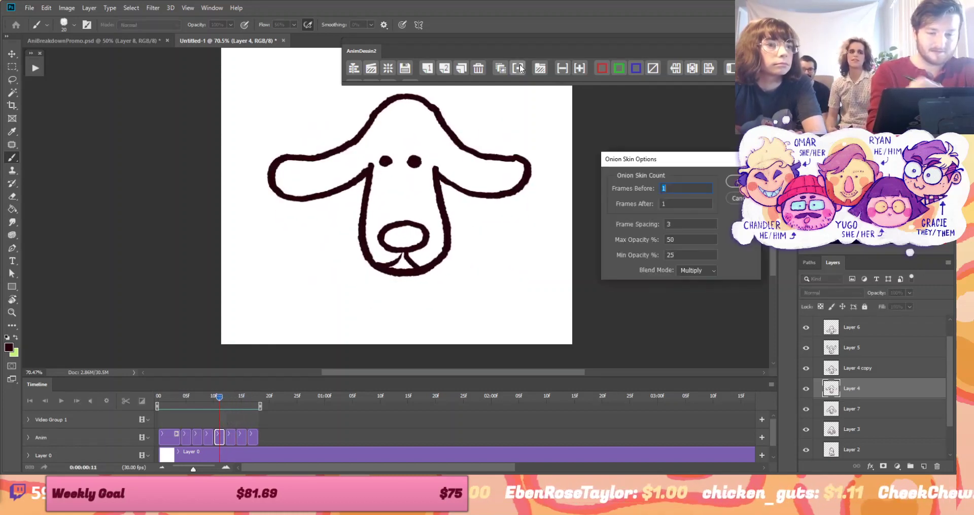
pyautogui.click(731, 181)
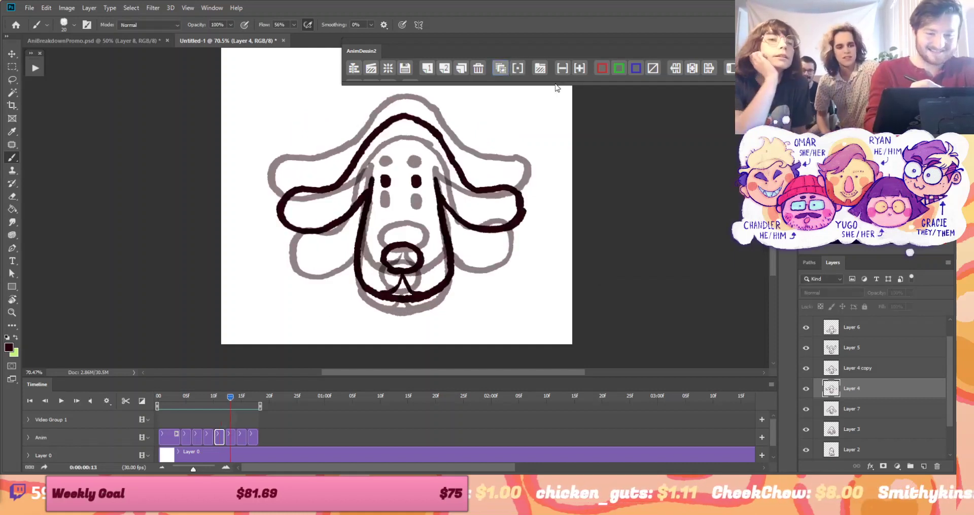
pyautogui.moveTo(230, 398); pyautogui.dragTo(211, 418)
pyautogui.press('Right')
pyautogui.press('Right')
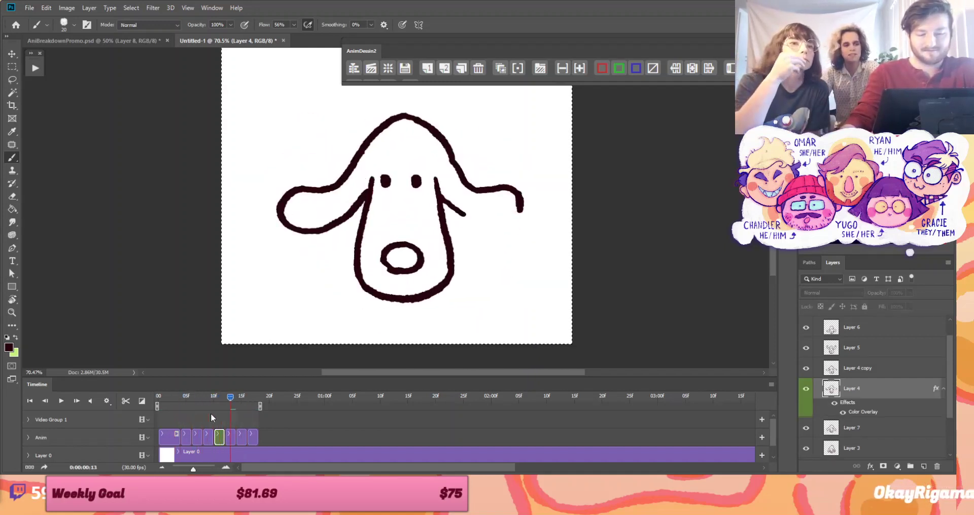
pyautogui.press('Left')
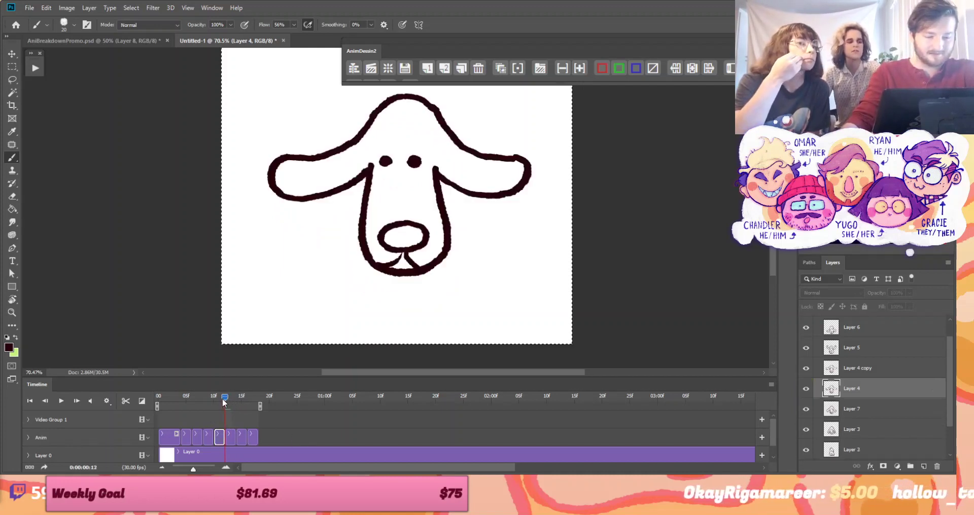
pyautogui.moveTo(223, 397)
pyautogui.mouseDown()
pyautogui.moveTo(196, 401)
pyautogui.moveTo(236, 407)
pyautogui.moveTo(191, 414)
pyautogui.moveTo(260, 416)
pyautogui.moveTo(239, 416)
pyautogui.moveTo(249, 417)
pyautogui.mouseUp()
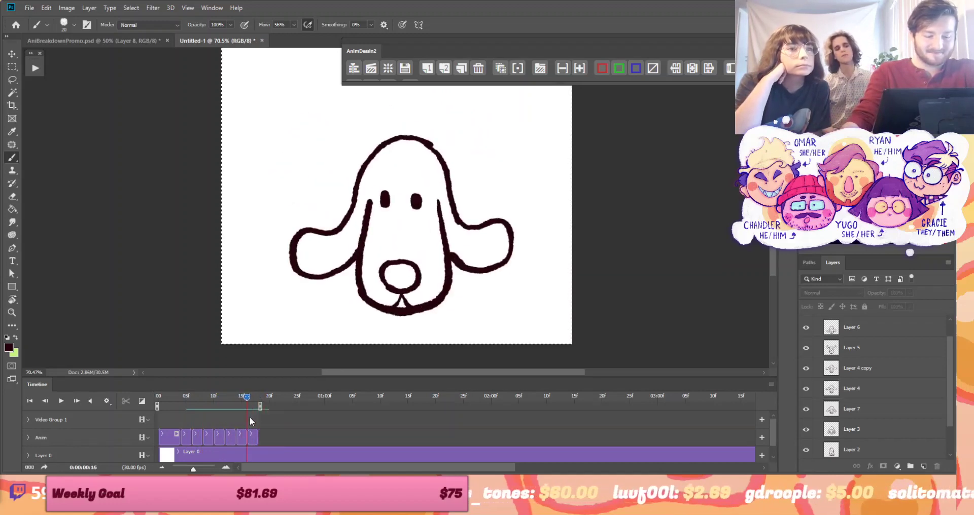
pyautogui.press('space')
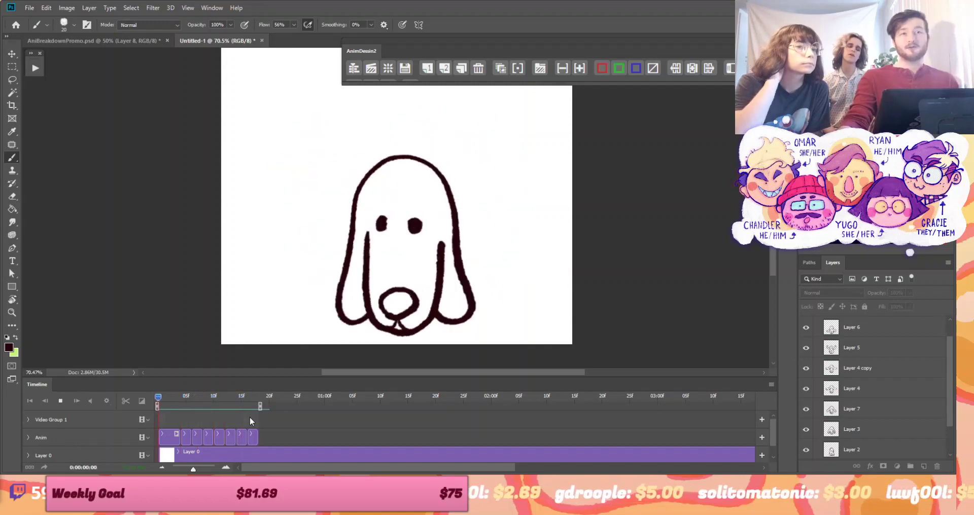
pyautogui.press('space')
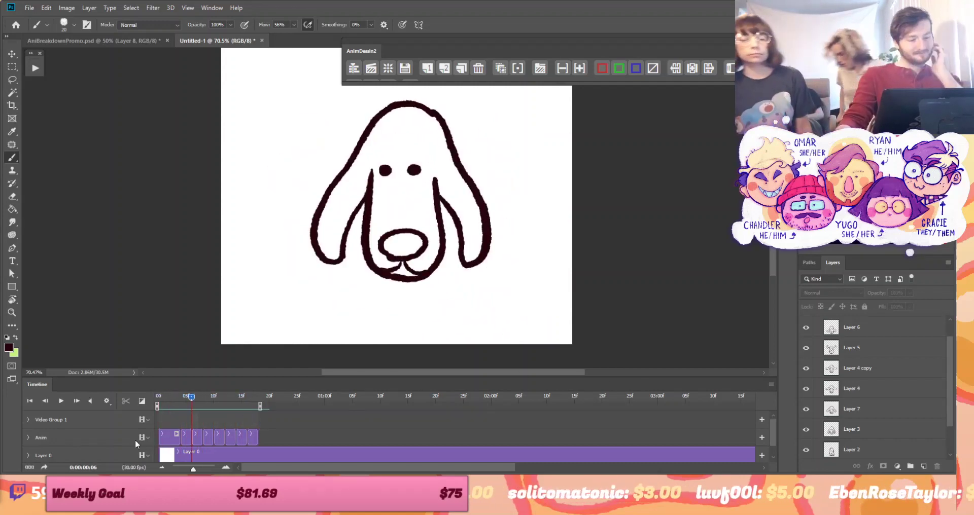
pyautogui.hotkey('alt', '.')
pyautogui.hotkey('ctrl', 'g')
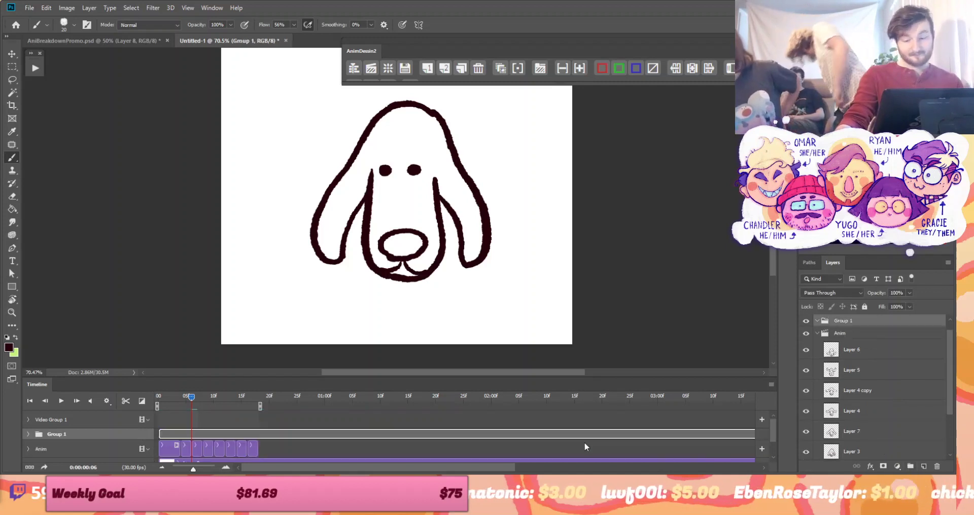
pyautogui.hotkey('ctrl', 'z')
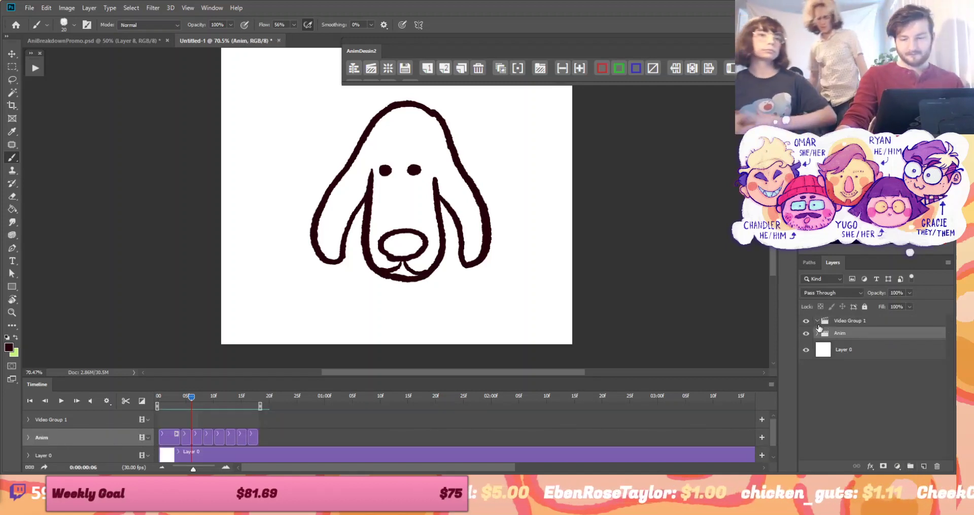
pyautogui.click(96, 419)
pyautogui.click(161, 395)
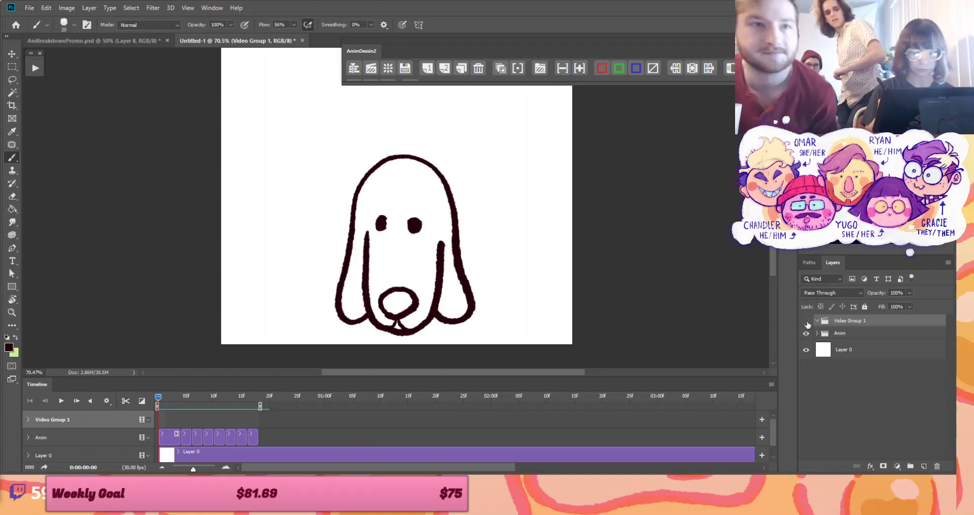
# Hide the Anim dog animation group, leaving Video Group 1 visible
pyautogui.click(806, 321)
pyautogui.click(808, 322)
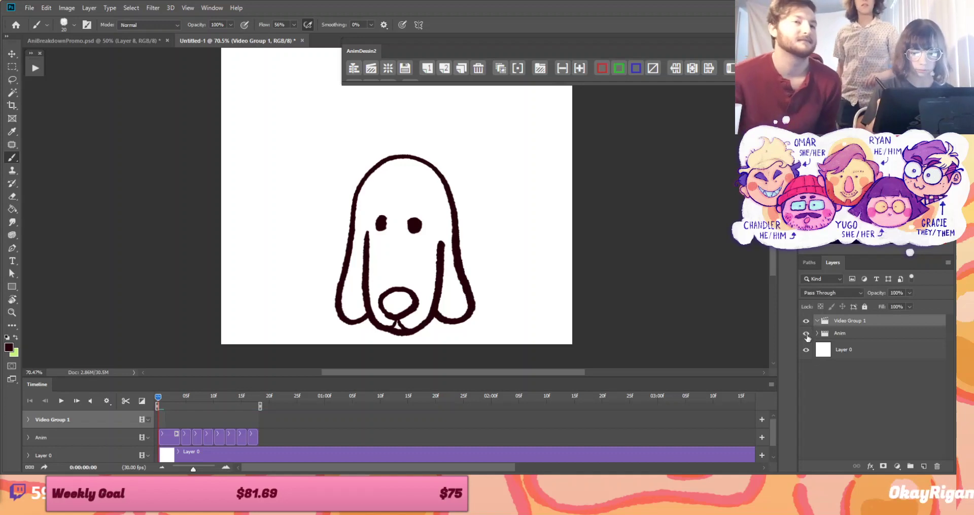
pyautogui.click(807, 334)
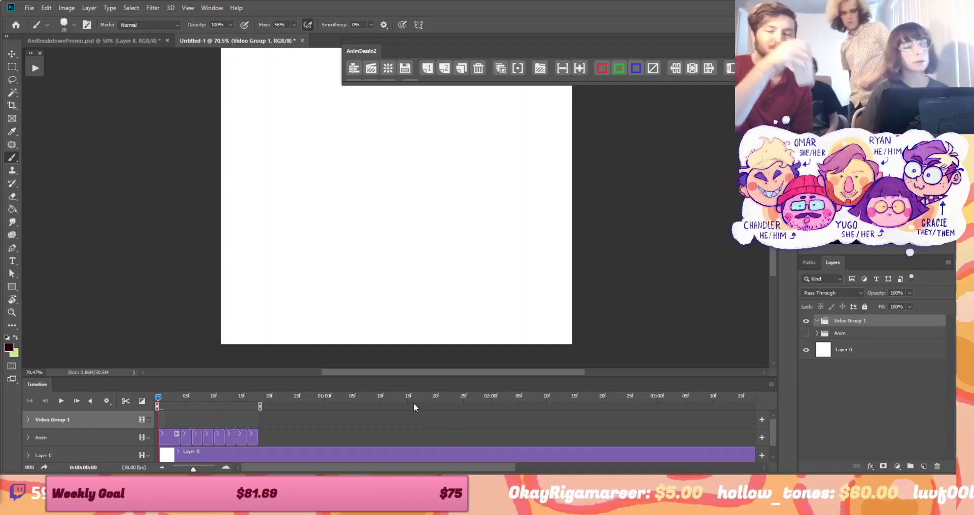
# Move the AnimDessin2 panel aside, dismiss the brush error, and add blank Layer 8 to Video Group 1
pyautogui.moveTo(371, 50); pyautogui.dragTo(399, 79)
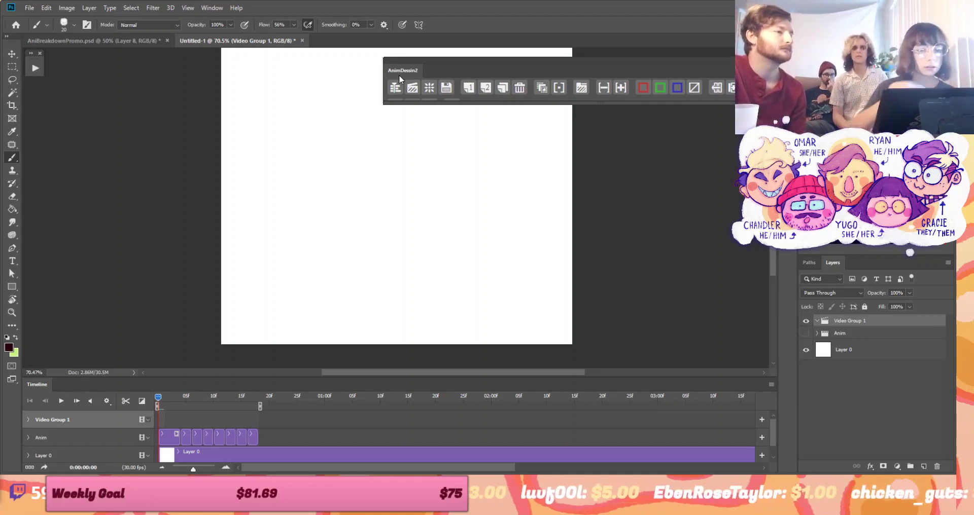
pyautogui.click(598, 108)
pyautogui.click(486, 191)
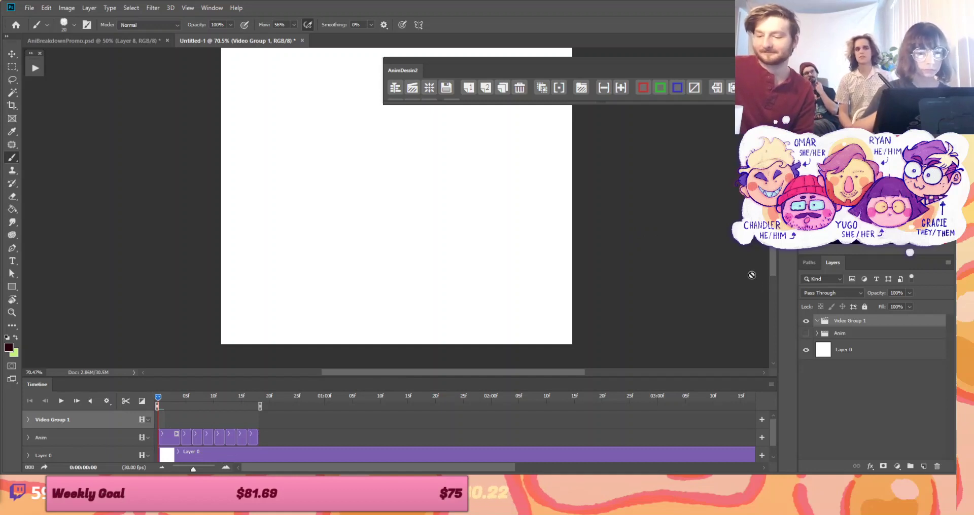
pyautogui.scroll(1, 774, 258)
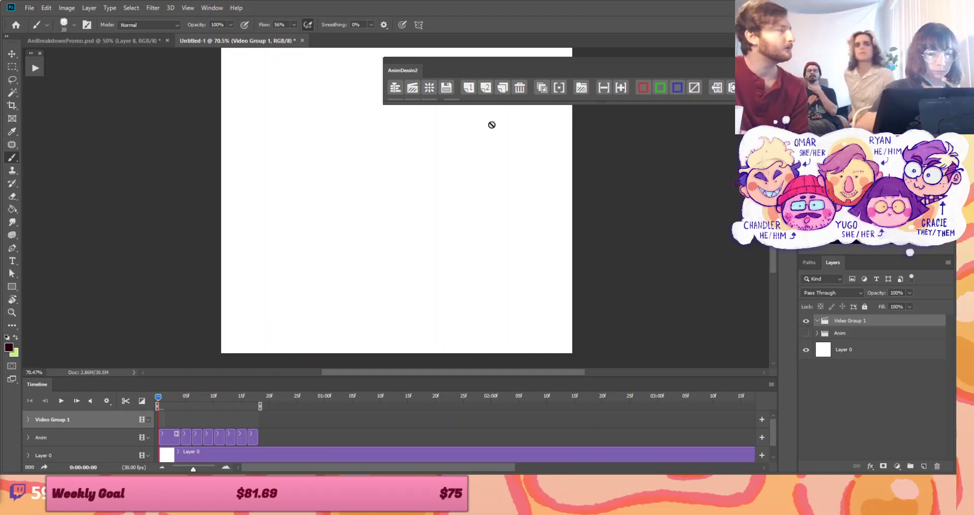
pyautogui.click(485, 94)
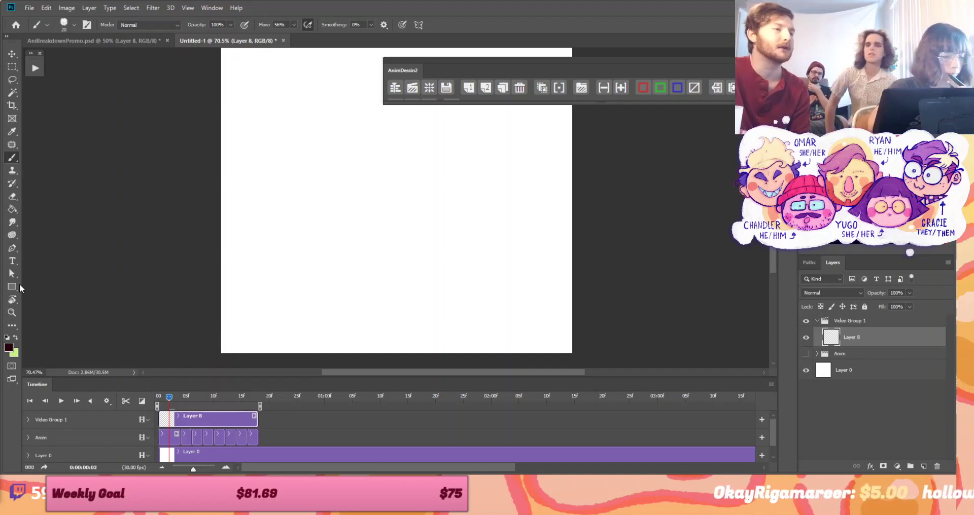
# Fill Layer 8 with peach colour f5c6b0 using the Paint Bucket, then return to the Brush
pyautogui.click(10, 350)
pyautogui.write('f5c6b0')
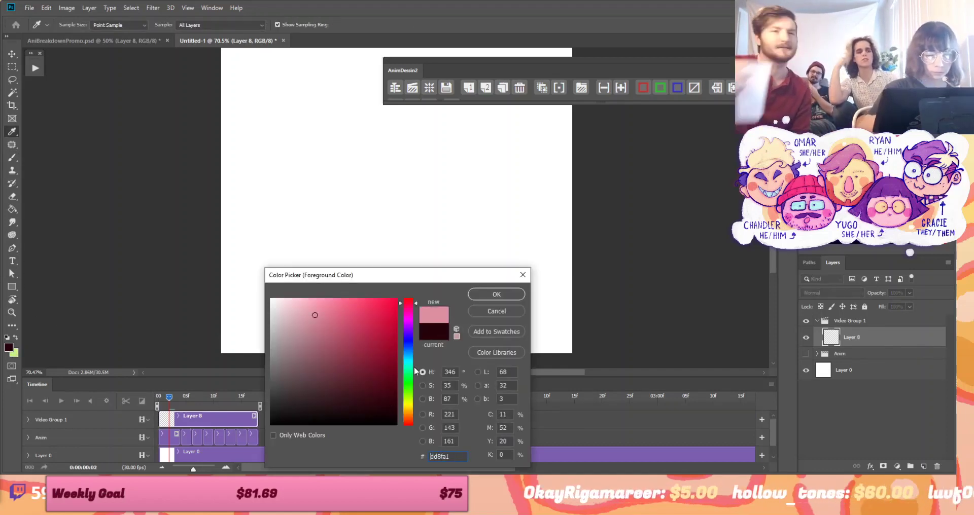
pyautogui.press('Return')
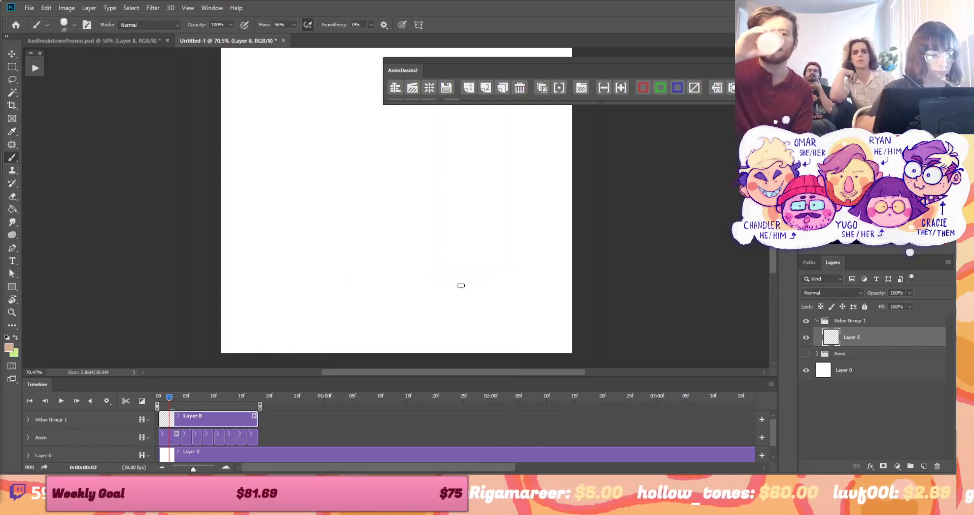
pyautogui.click(17, 209)
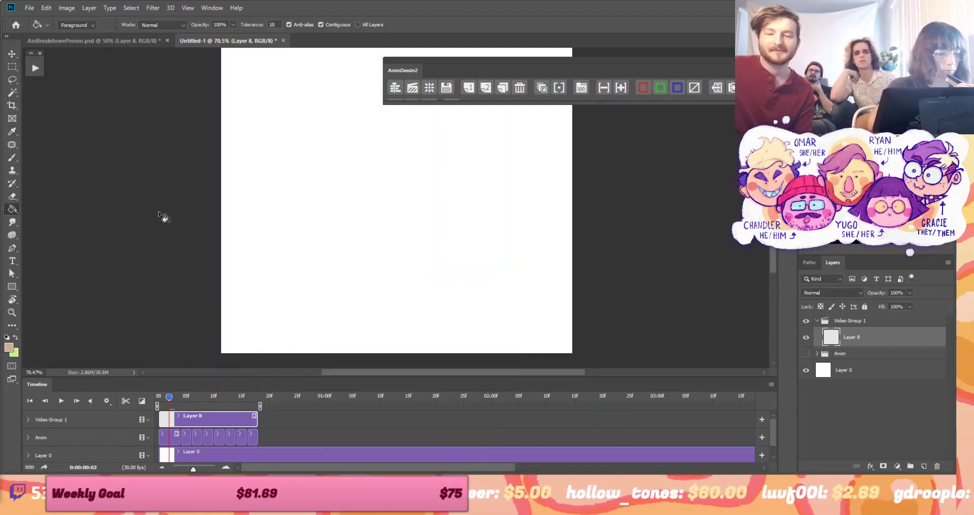
pyautogui.click(356, 240)
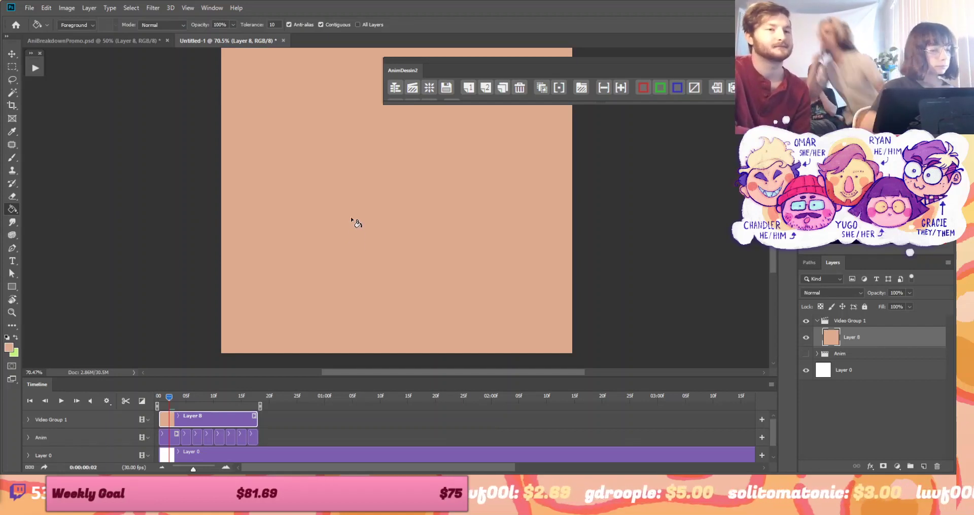
pyautogui.click(13, 158)
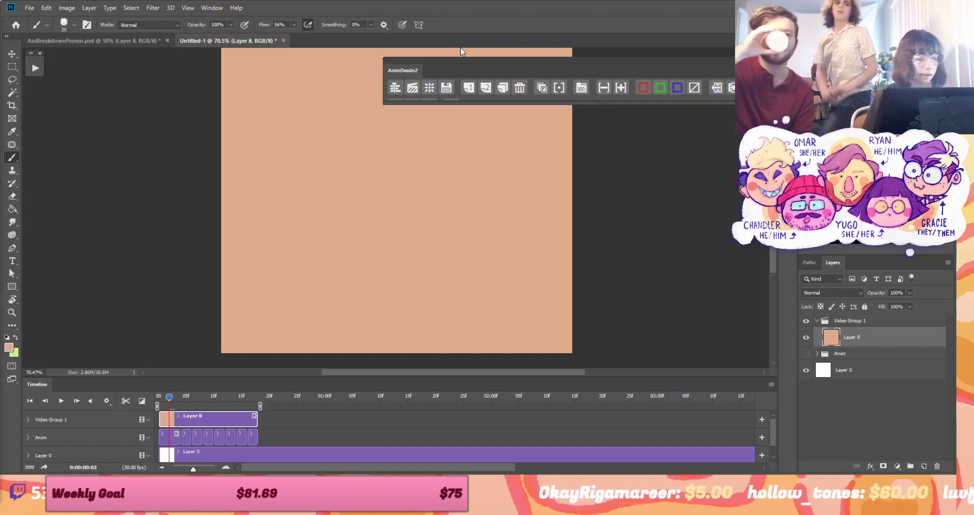
pyautogui.moveTo(539, 60); pyautogui.dragTo(577, 90)
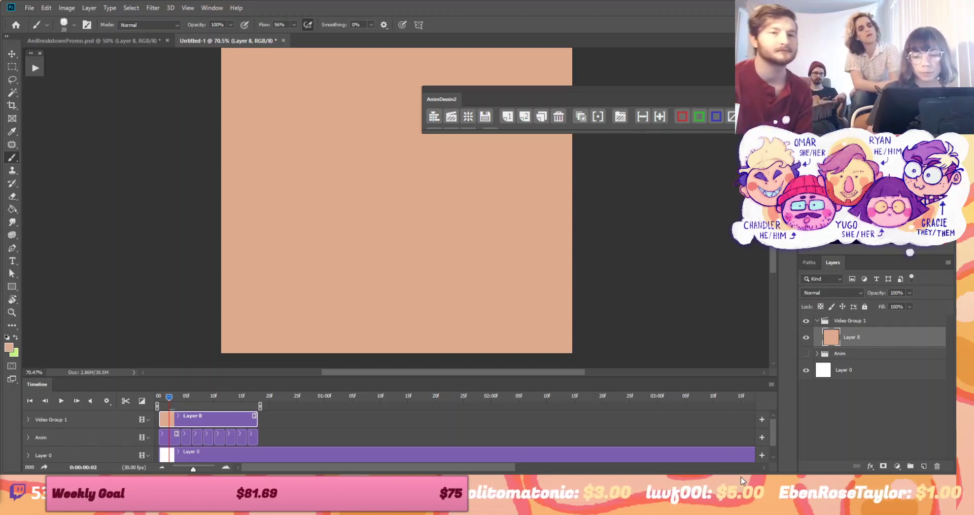
pyautogui.click(771, 386)
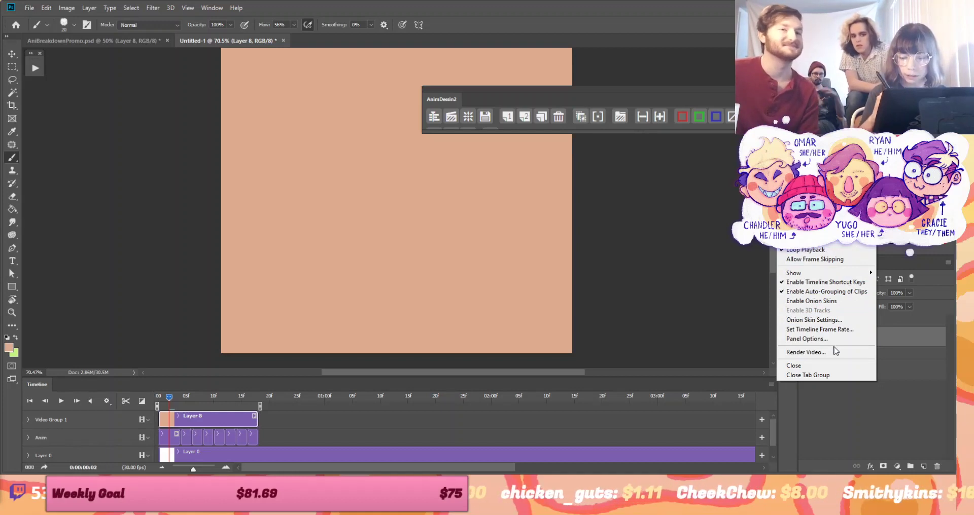
# Set the timeline frame rate to 24 fps and reopen the dialog to confirm it
pyautogui.click(852, 331)
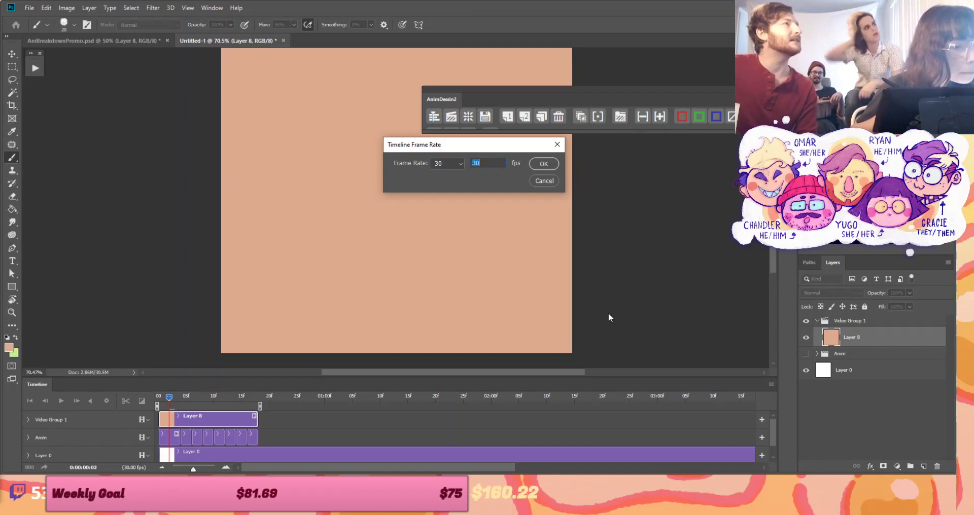
pyautogui.write('24')
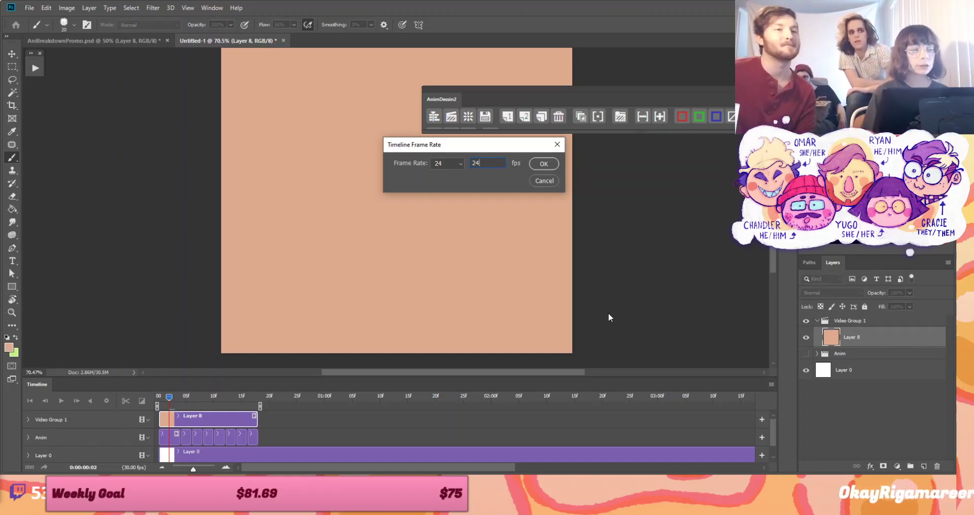
pyautogui.click(546, 163)
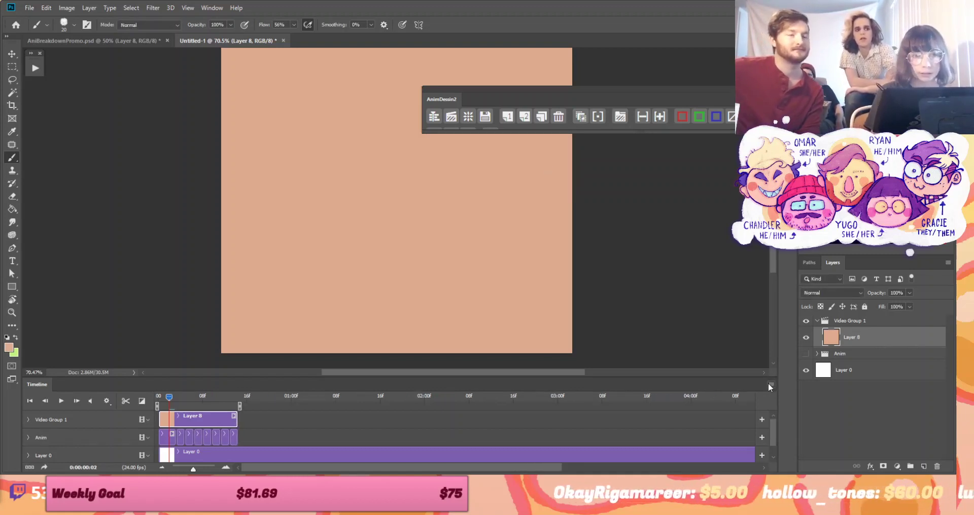
pyautogui.click(771, 386)
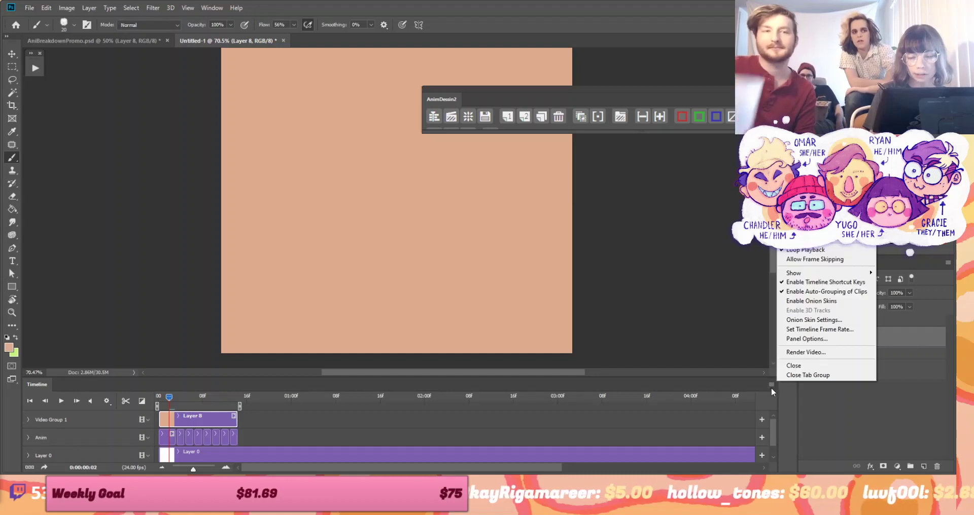
pyautogui.click(846, 332)
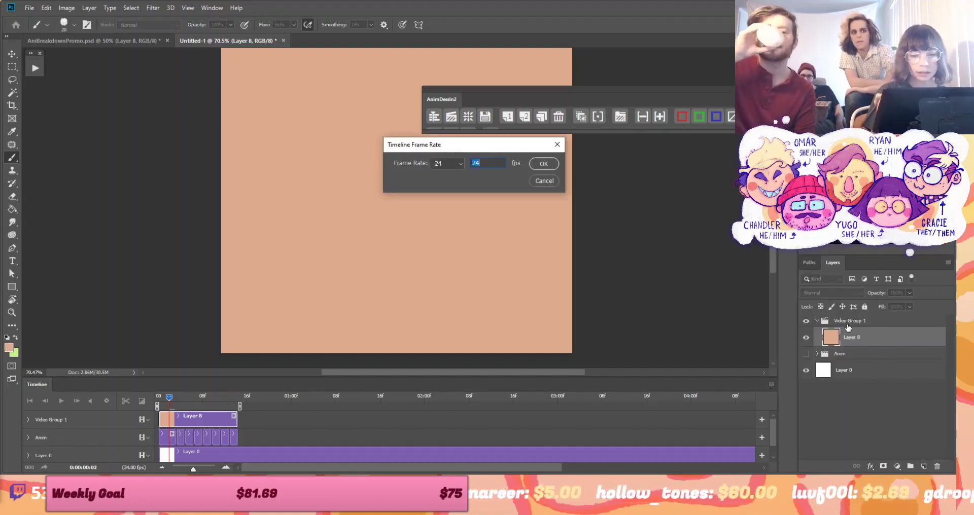
pyautogui.click(553, 163)
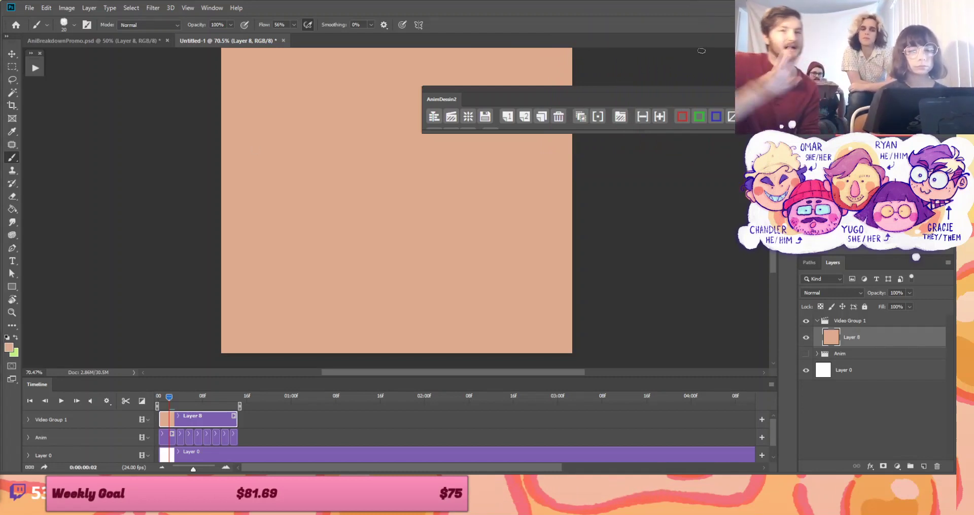
pyautogui.moveTo(637, 98)
pyautogui.mouseDown()
pyautogui.moveTo(581, 123)
pyautogui.moveTo(536, 261)
pyautogui.moveTo(561, 170)
pyautogui.moveTo(566, 180)
pyautogui.mouseUp()
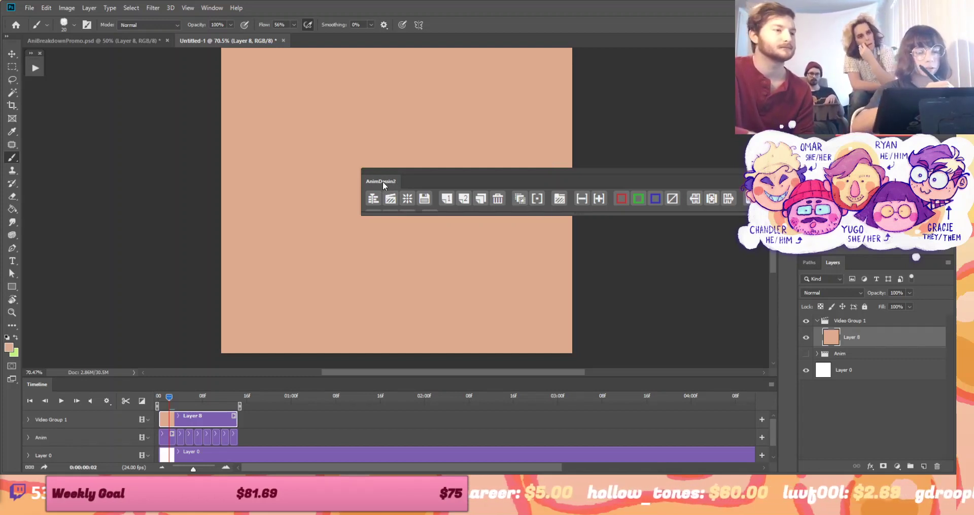
pyautogui.moveTo(383, 181); pyautogui.dragTo(457, 119)
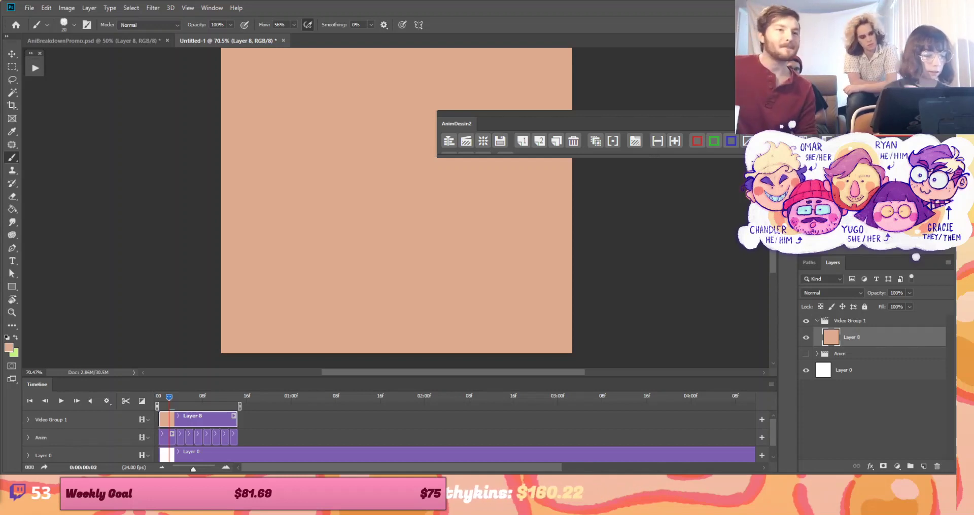
# Create New Video Group from the track menu, undoing the extra Anim group AnimDessin2 added
pyautogui.click(143, 423)
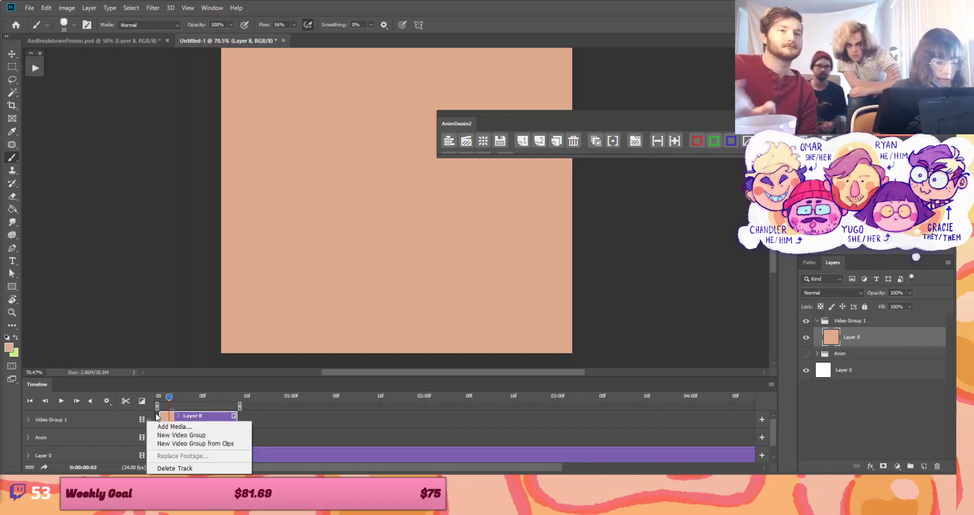
pyautogui.click(202, 436)
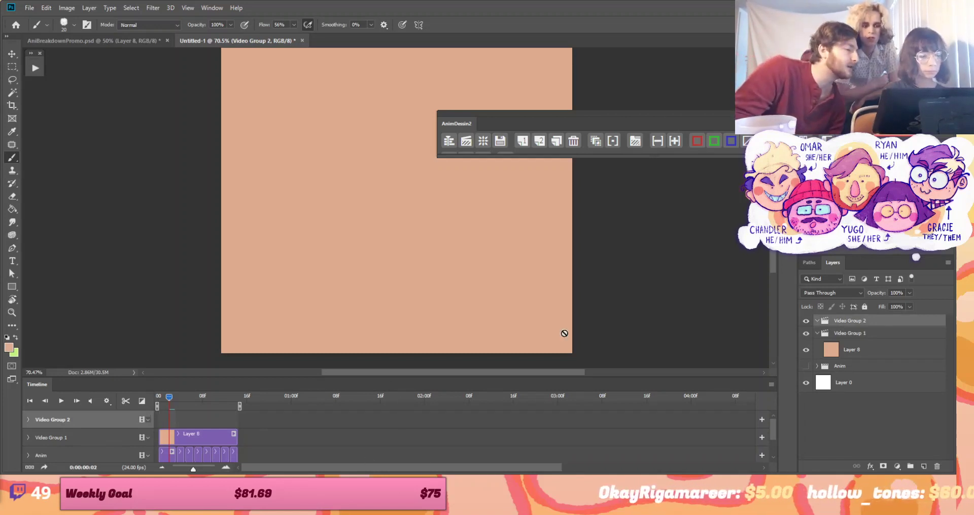
pyautogui.click(636, 143)
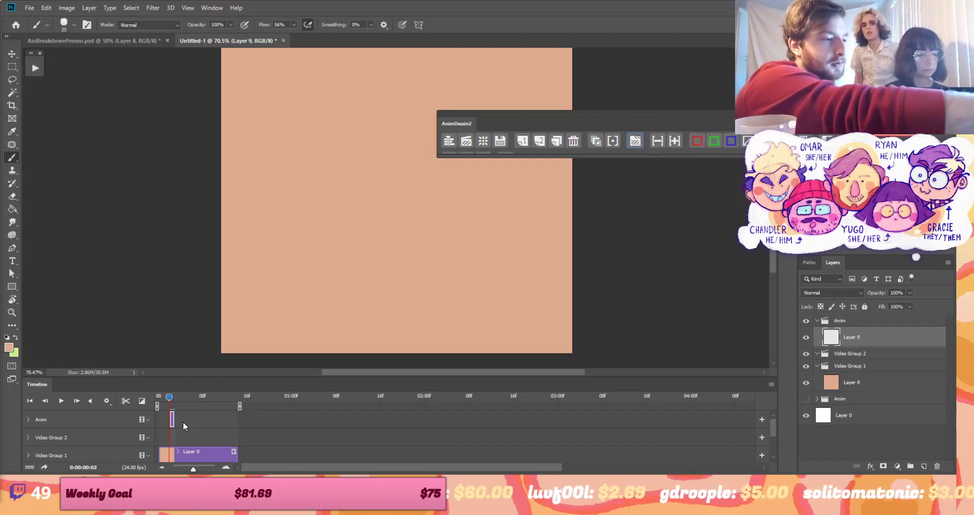
pyautogui.hotkey('ctrl', 'z')
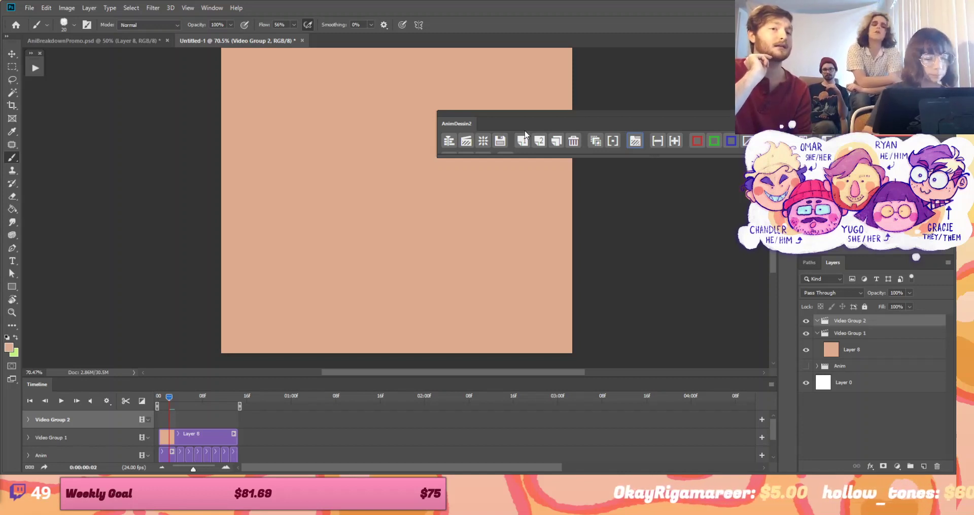
# Add a short blank Layer 9 frame at the start of Video Group 2 by trimming its clip
pyautogui.click(525, 135)
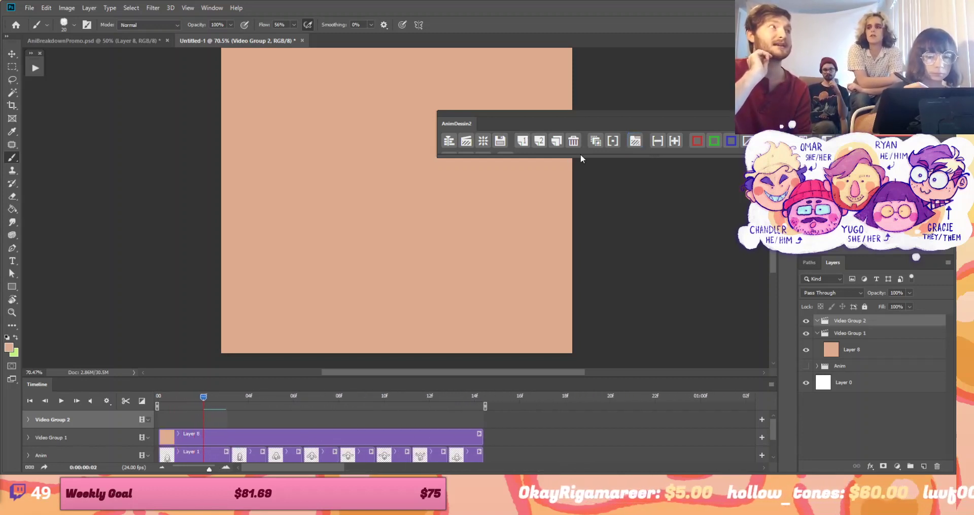
pyautogui.click(540, 141)
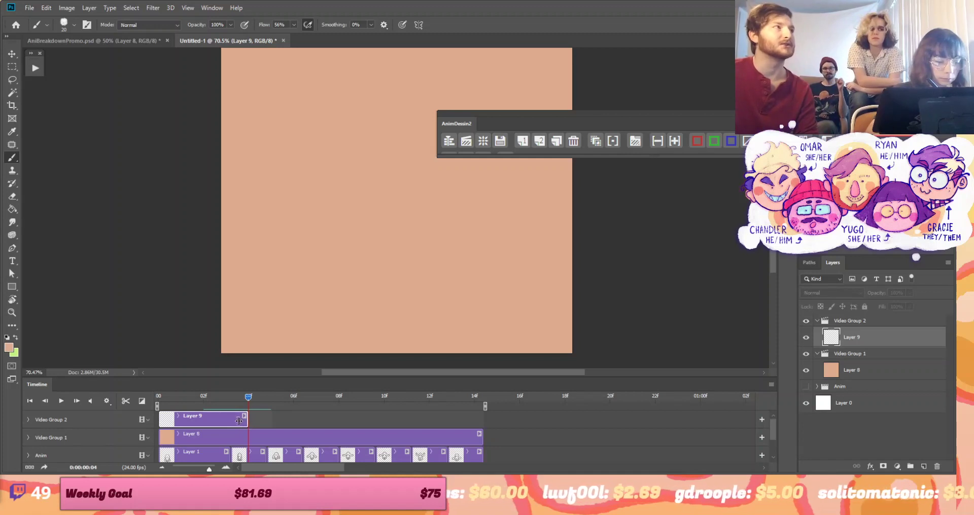
pyautogui.moveTo(247, 421); pyautogui.dragTo(187, 424)
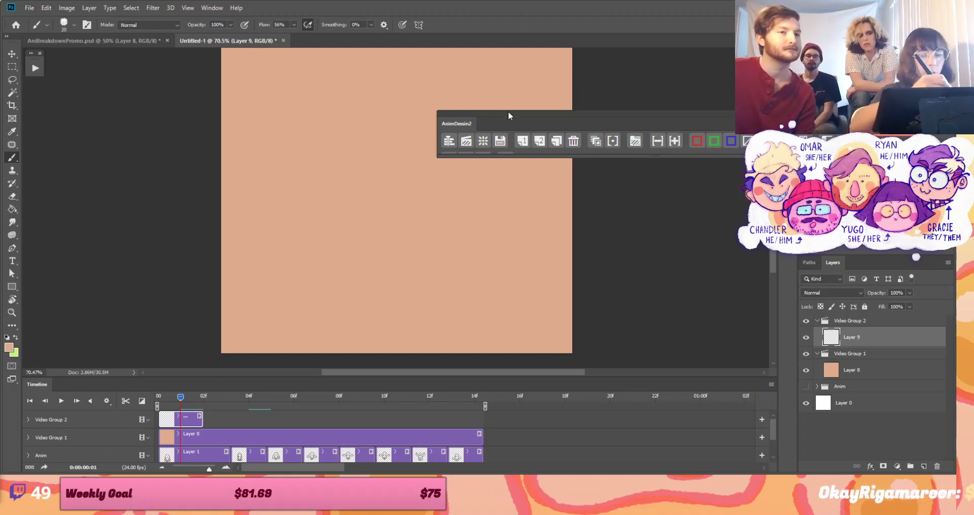
pyautogui.moveTo(509, 115); pyautogui.dragTo(655, 95)
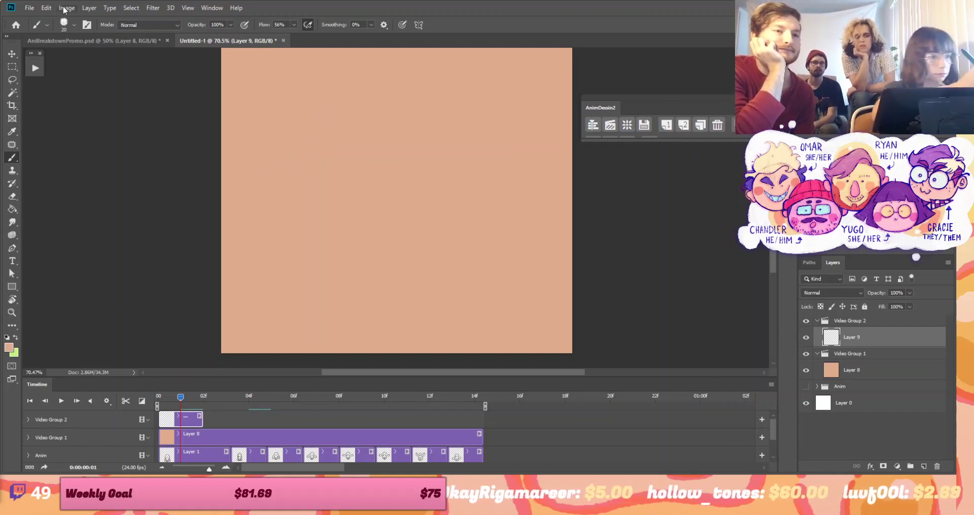
# Reset the paint colour to black and brush a rough dark circle on Layer 9
pyautogui.click(66, 7)
pyautogui.click(62, 26)
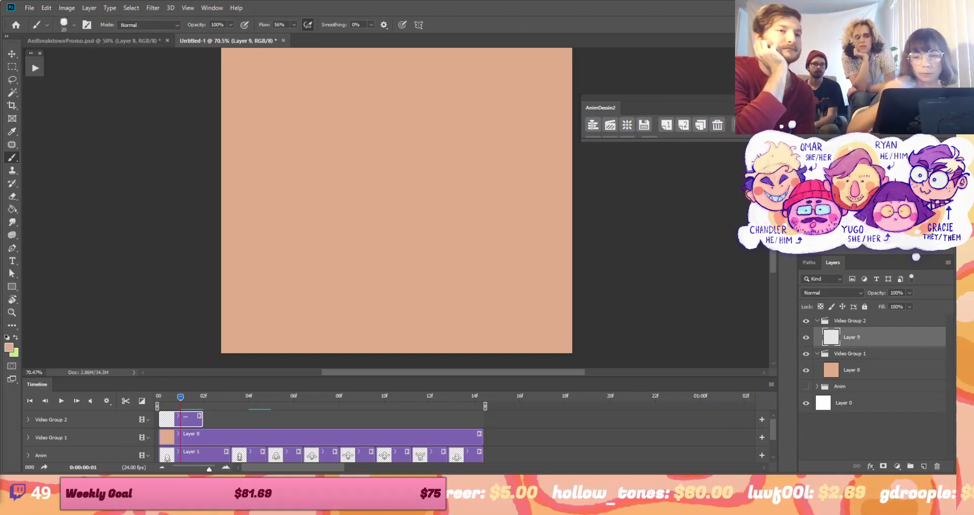
pyautogui.hotkey('ctrl', 'z')
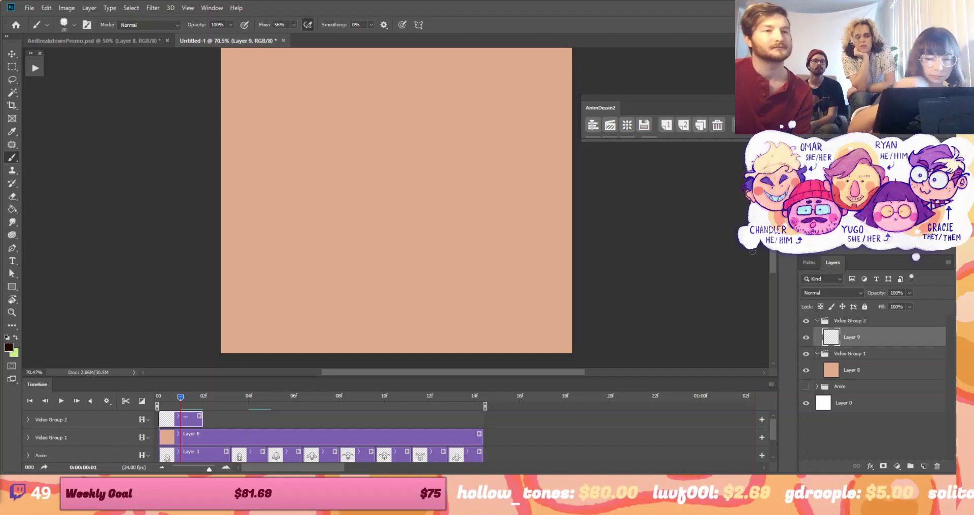
pyautogui.moveTo(314, 148)
pyautogui.mouseDown()
pyautogui.moveTo(301, 212)
pyautogui.moveTo(324, 275)
pyautogui.moveTo(392, 308)
pyautogui.moveTo(471, 288)
pyautogui.moveTo(499, 224)
pyautogui.moveTo(499, 184)
pyautogui.moveTo(482, 145)
pyautogui.moveTo(454, 120)
pyautogui.moveTo(421, 110)
pyautogui.moveTo(381, 111)
pyautogui.moveTo(314, 147)
pyautogui.mouseUp()
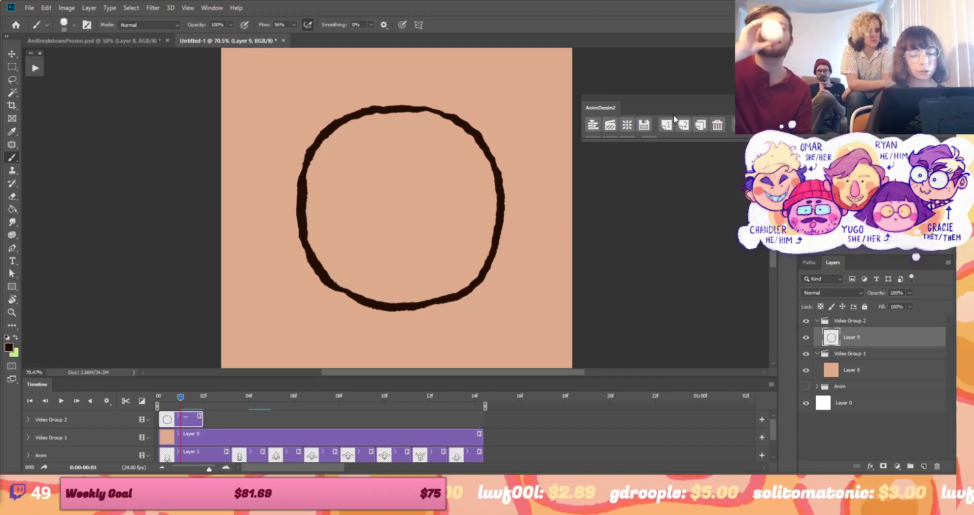
# Add a blank Layer 10 frame and set onion skin to 2 frames before, 2 after, spacing 2
pyautogui.click(675, 118)
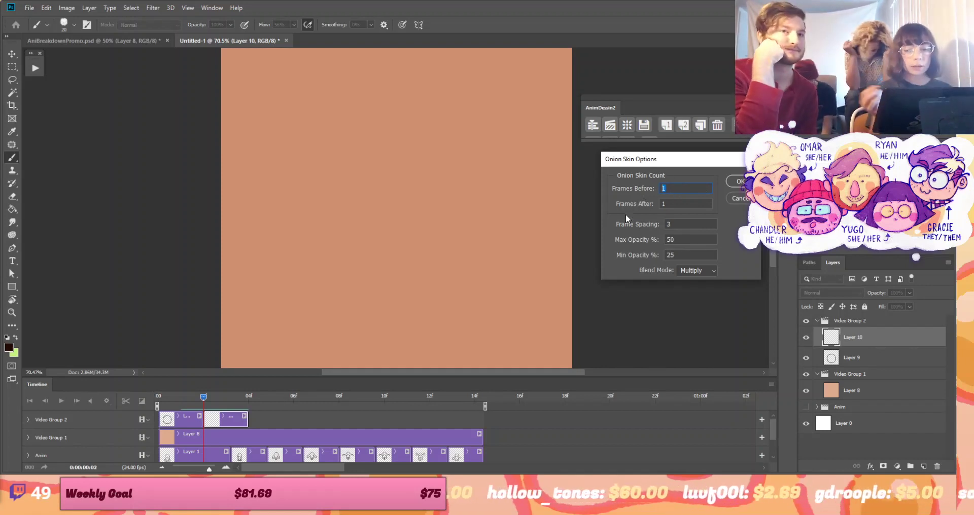
pyautogui.write('2')
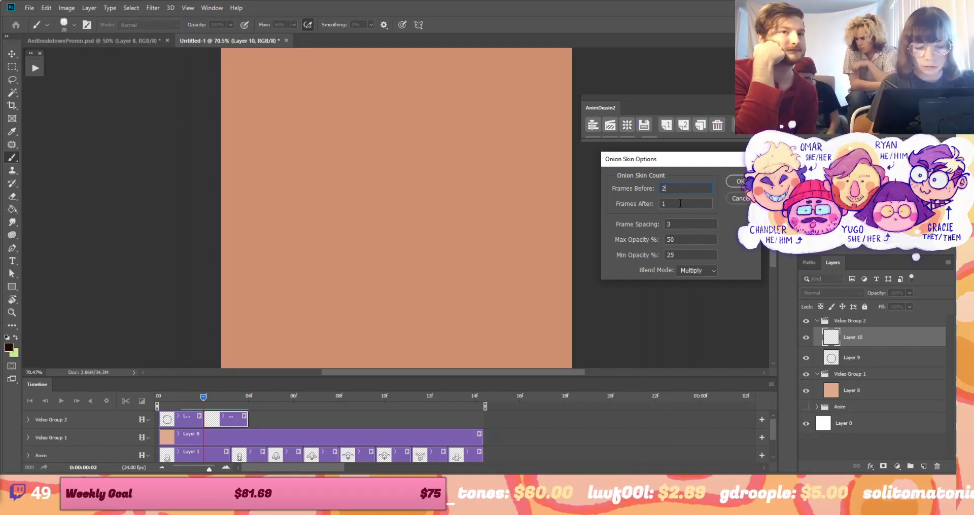
pyautogui.write('2')
pyautogui.press('Tab')
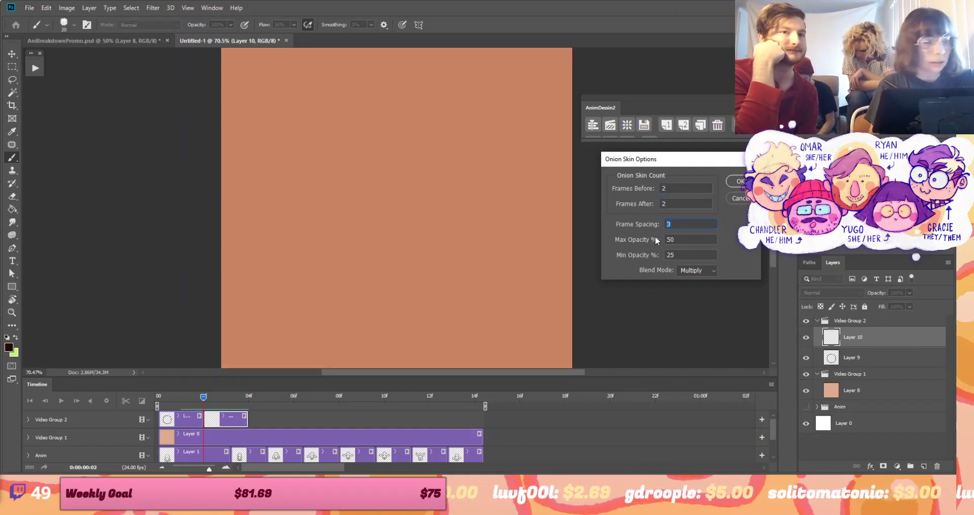
pyautogui.write('2')
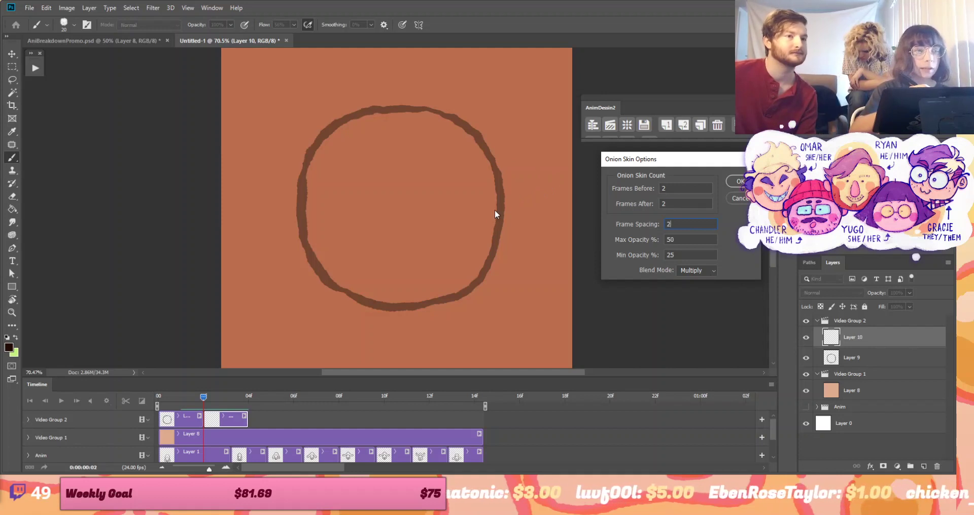
pyautogui.click(711, 270)
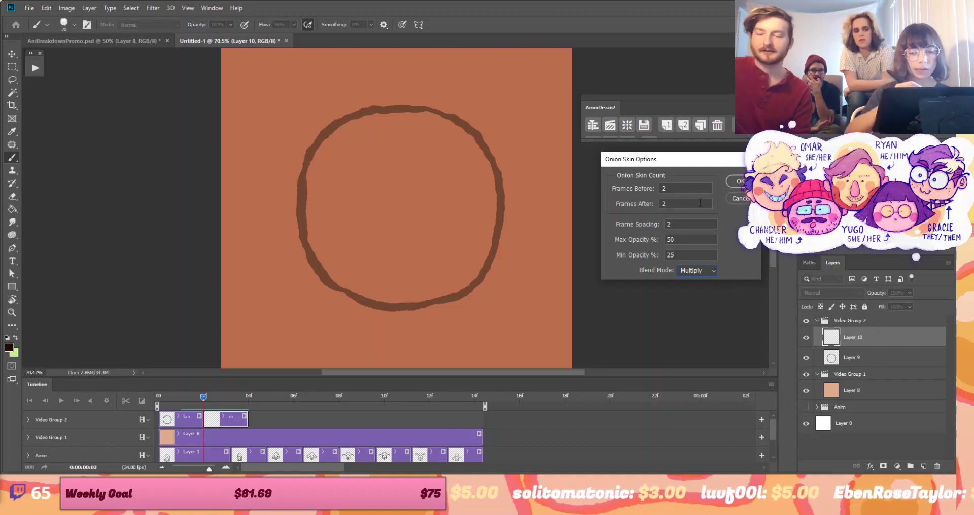
# Apply the onion skin settings and trace a dark circle on Layer 10 over the faded one
pyautogui.click(740, 183)
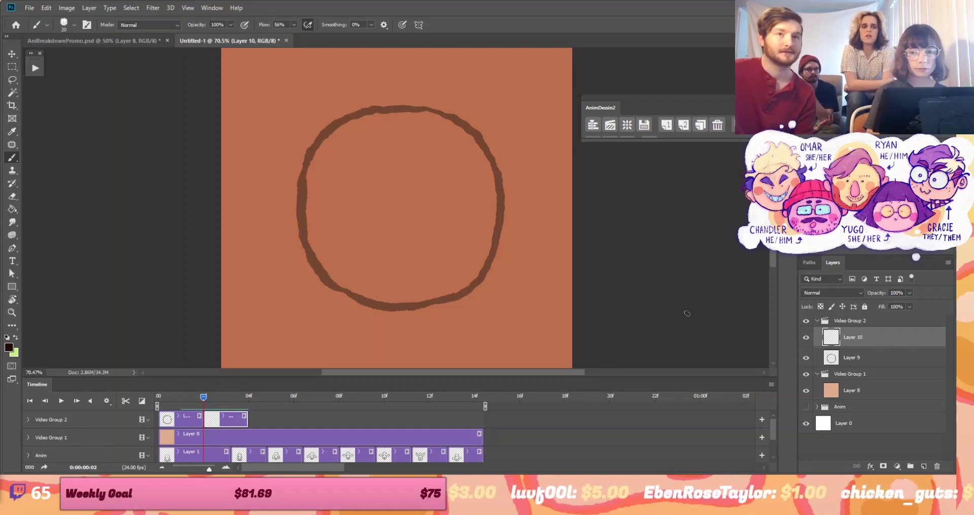
pyautogui.moveTo(303, 241)
pyautogui.mouseDown()
pyautogui.moveTo(335, 285)
pyautogui.moveTo(366, 303)
pyautogui.moveTo(449, 299)
pyautogui.moveTo(479, 282)
pyautogui.moveTo(499, 190)
pyautogui.moveTo(480, 136)
pyautogui.moveTo(426, 106)
pyautogui.moveTo(365, 108)
pyautogui.moveTo(323, 134)
pyautogui.moveTo(301, 175)
pyautogui.moveTo(297, 218)
pyautogui.moveTo(307, 245)
pyautogui.mouseUp()
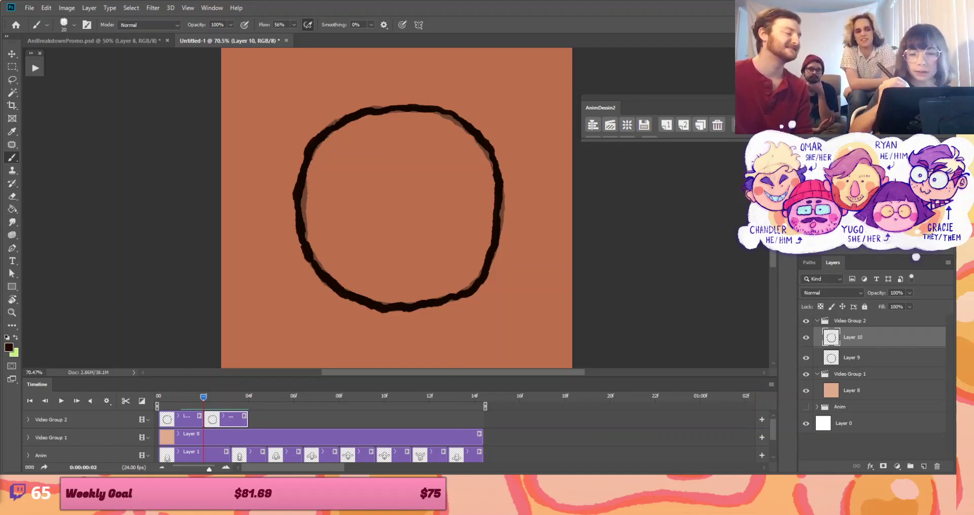
pyautogui.moveTo(837, 104); pyautogui.dragTo(603, 81)
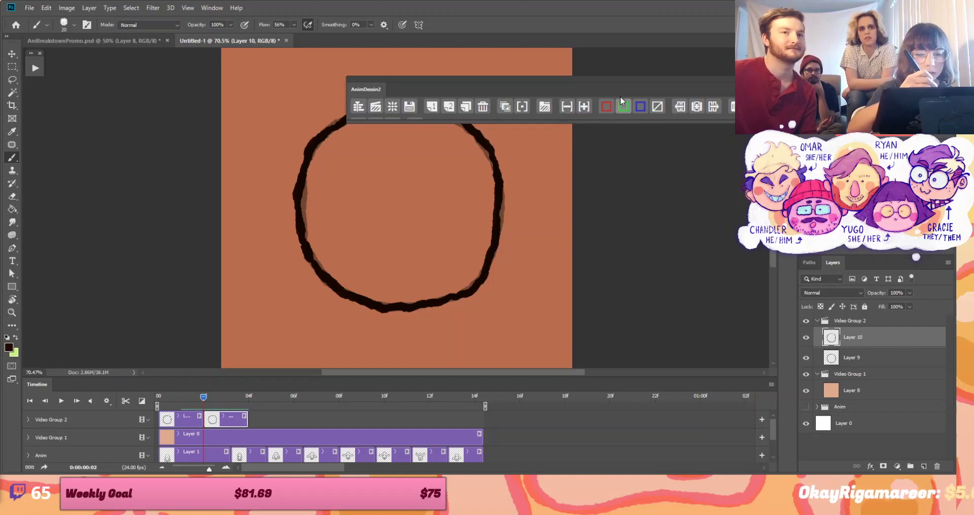
# Tint the Layer 10 circle green and the Layer 9 circle red with AnimDessin2's colour buttons
pyautogui.click(620, 98)
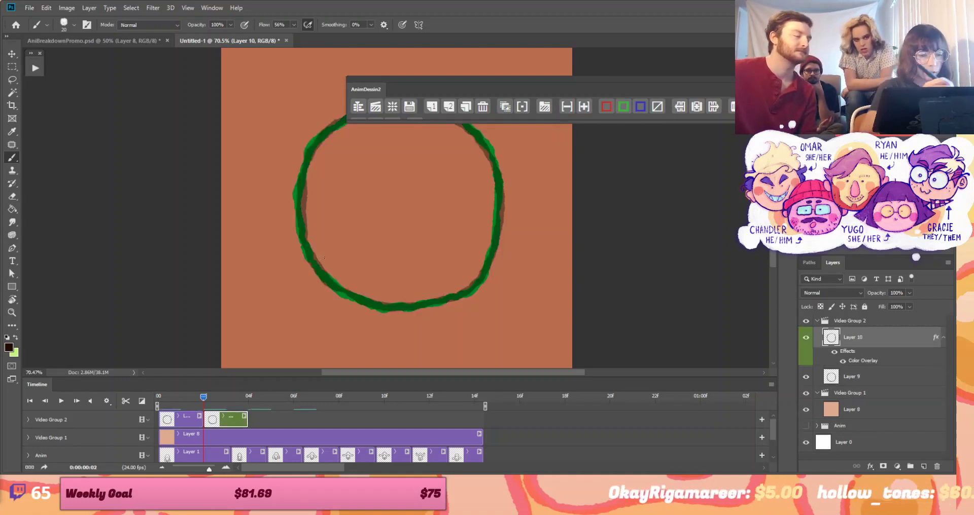
pyautogui.click(181, 396)
pyautogui.click(190, 420)
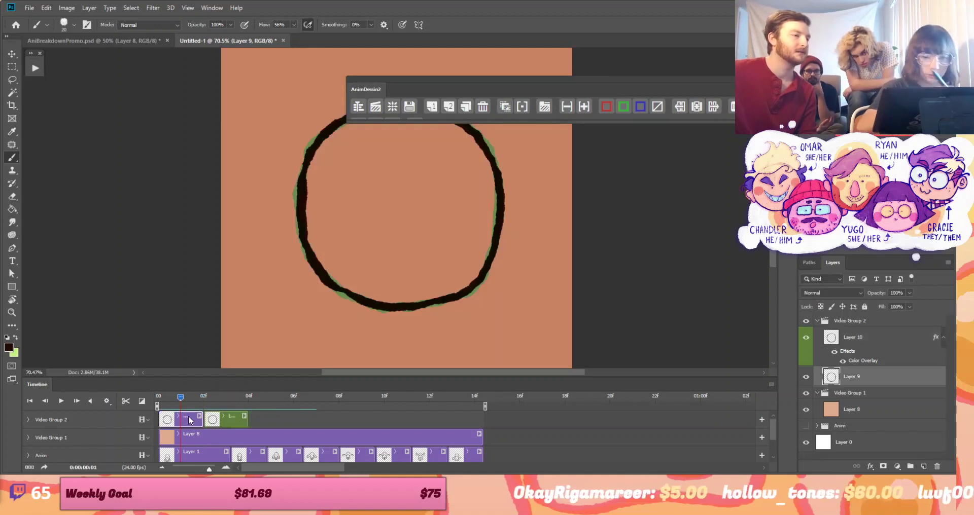
pyautogui.click(607, 106)
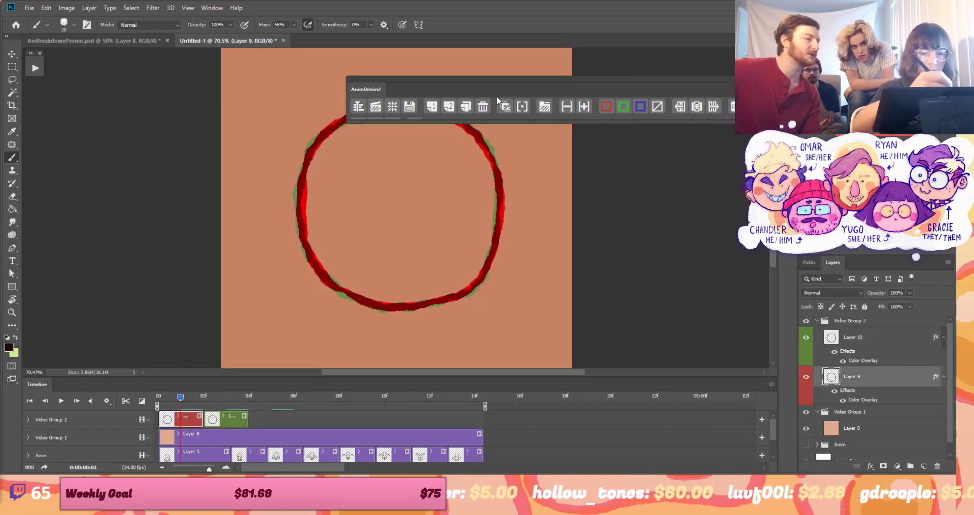
# Turn off onion skinning and scrub the timeline to preview the coloured frames
pyautogui.click(522, 106)
pyautogui.click(215, 398)
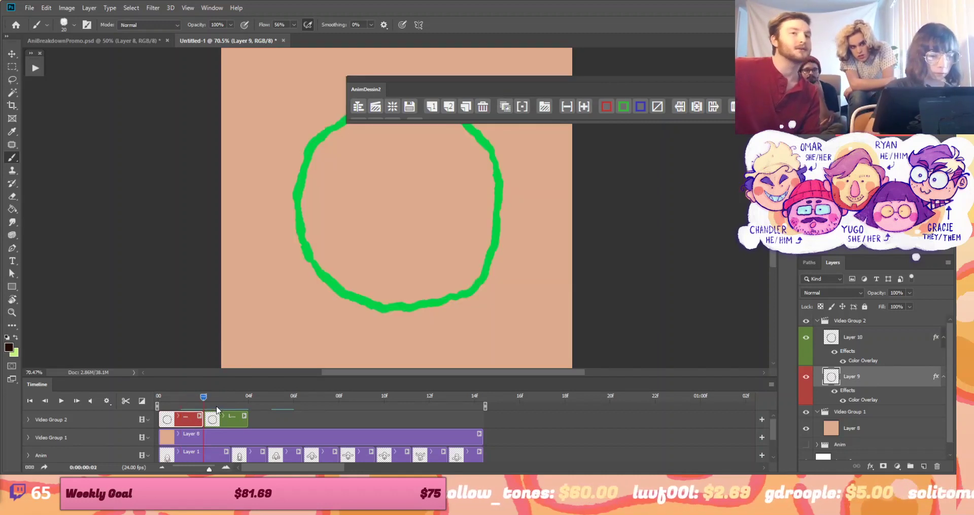
pyautogui.moveTo(217, 410); pyautogui.dragTo(191, 418)
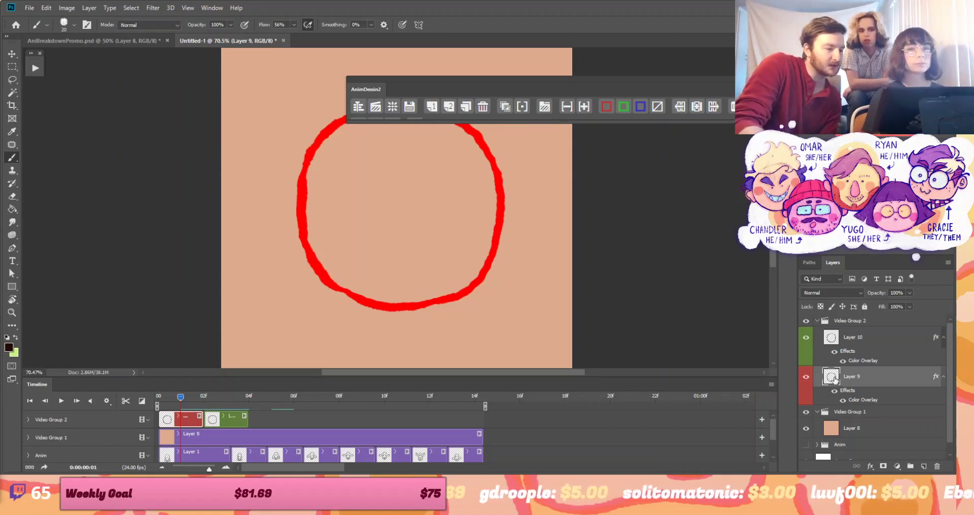
pyautogui.press('space')
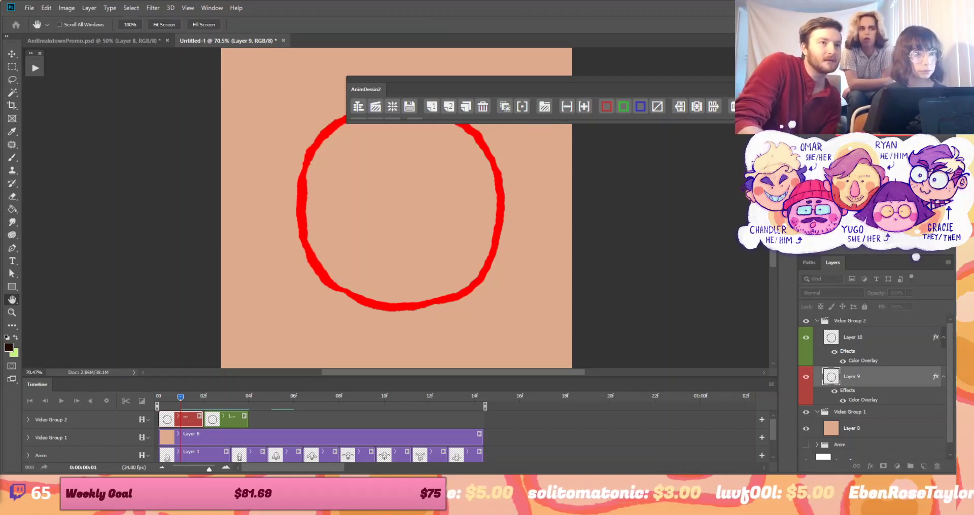
# Inspect the Color Overlay effect in Layer Style, then cancel without changes
pyautogui.moveTo(852, 338); pyautogui.dragTo(610, 102)
pyautogui.click(610, 102)
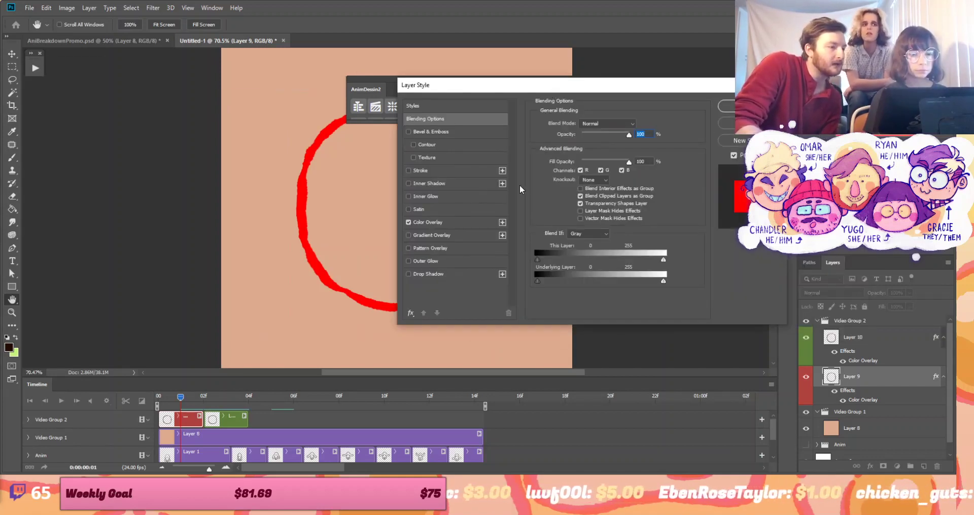
pyautogui.click(455, 223)
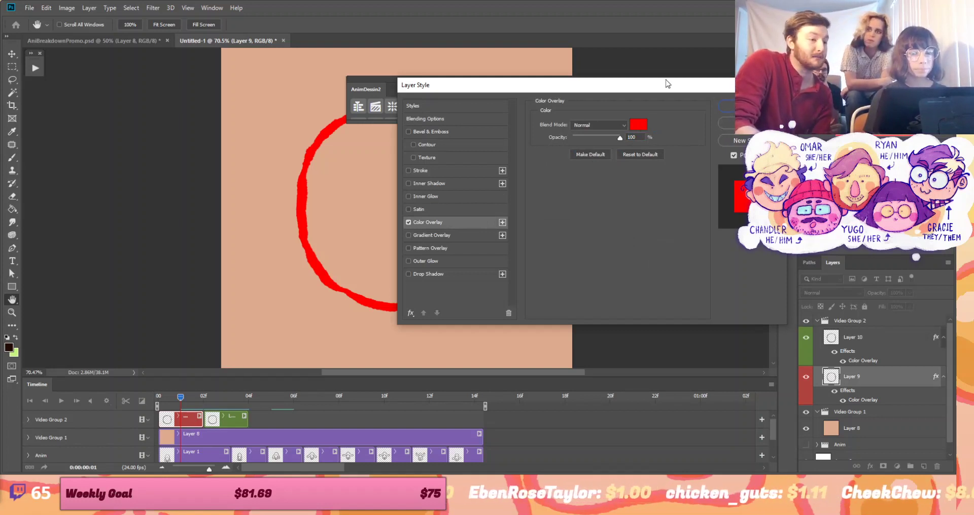
pyautogui.moveTo(668, 85); pyautogui.dragTo(593, 91)
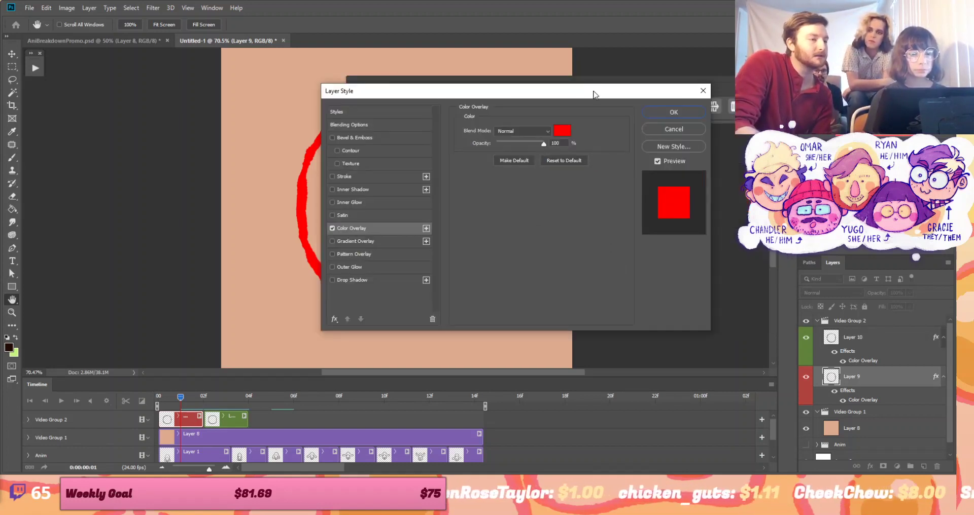
pyautogui.click(668, 130)
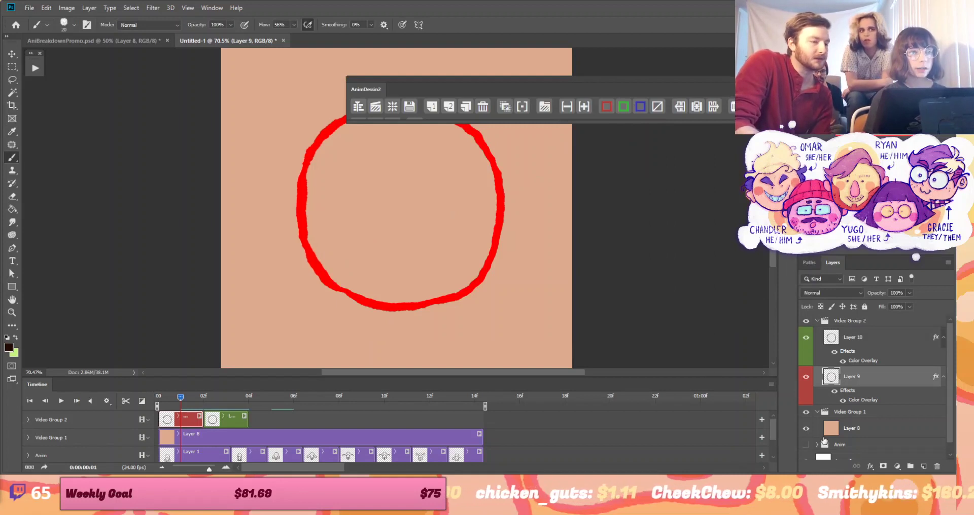
# Remove the red tint from the first circle frame, Layer 9
pyautogui.click(655, 108)
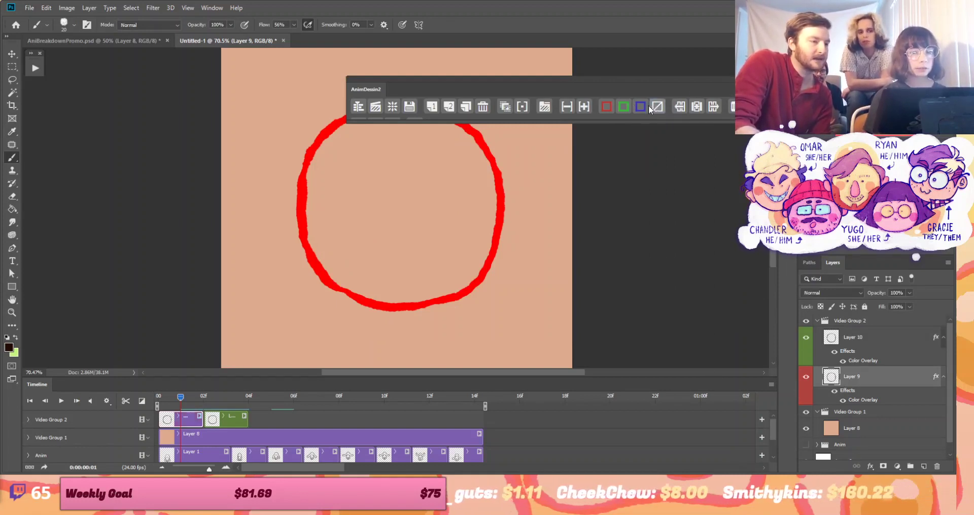
pyautogui.click(612, 109)
pyautogui.click(612, 108)
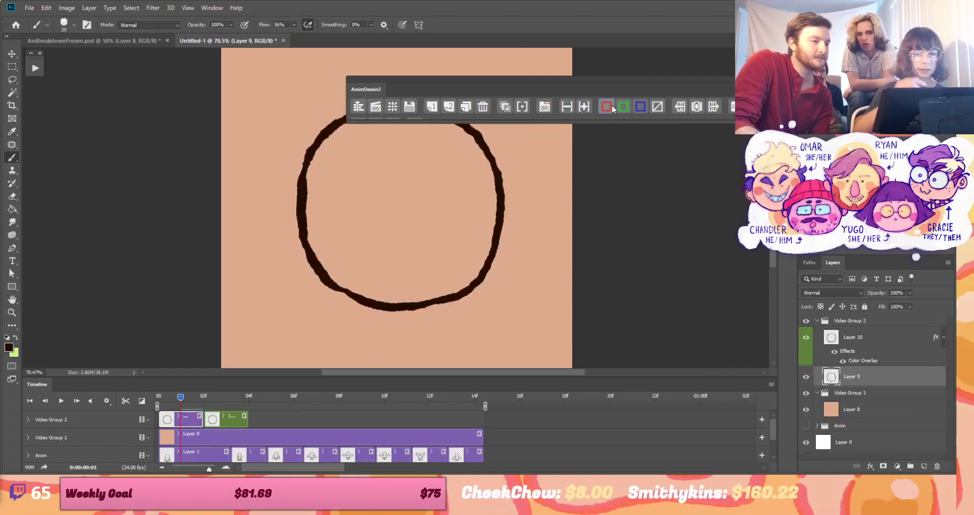
pyautogui.click(612, 109)
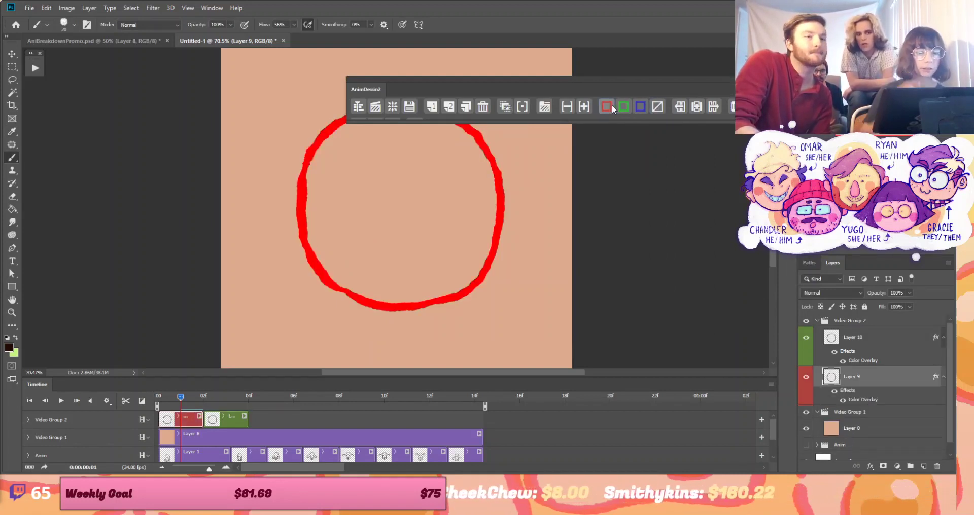
pyautogui.click(660, 108)
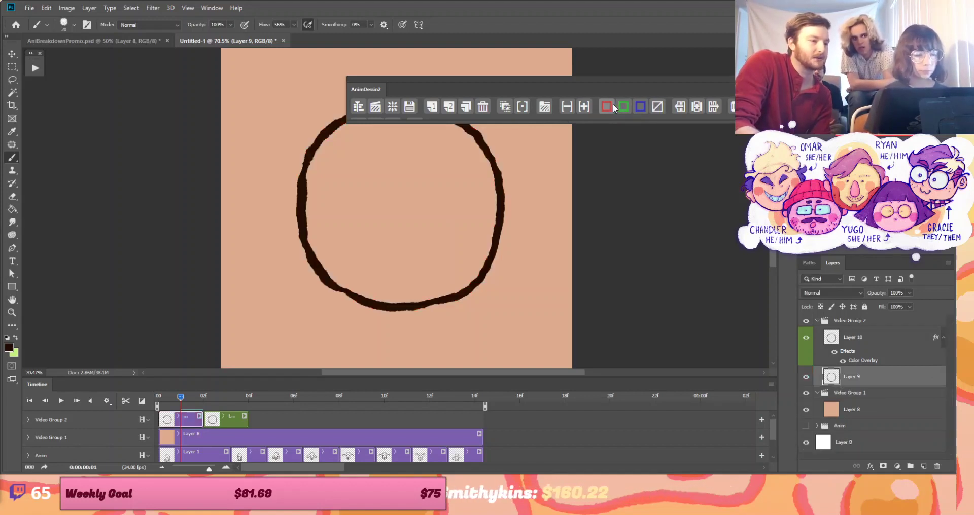
pyautogui.click(614, 106)
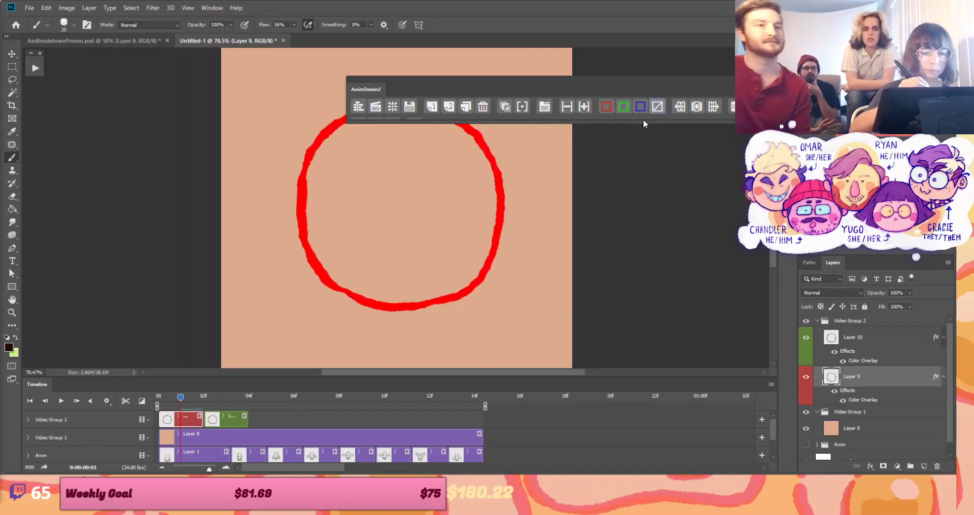
pyautogui.hotkey('ctrl', 'z')
# Clear the green tint from Layer 10, re-enable onion skinning, and add blank frame Layer 11
pyautogui.click(231, 396)
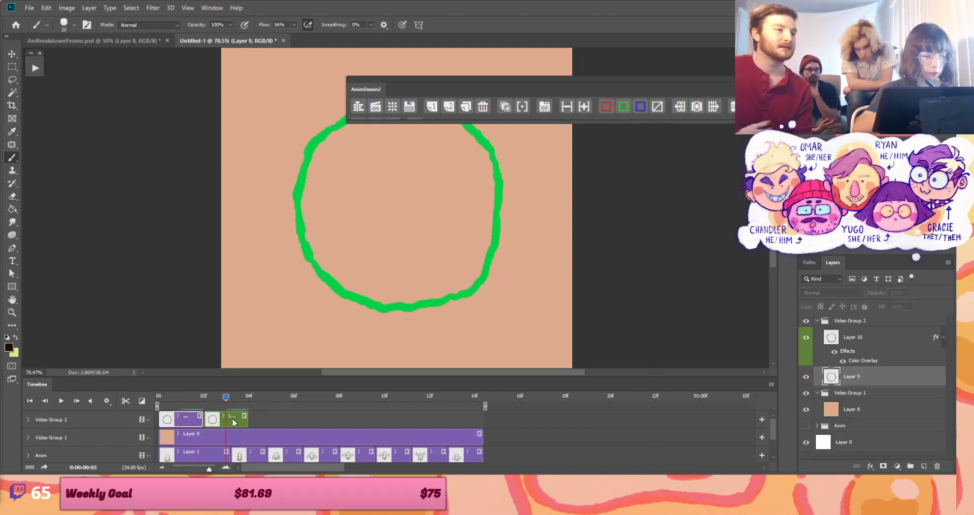
pyautogui.click(656, 120)
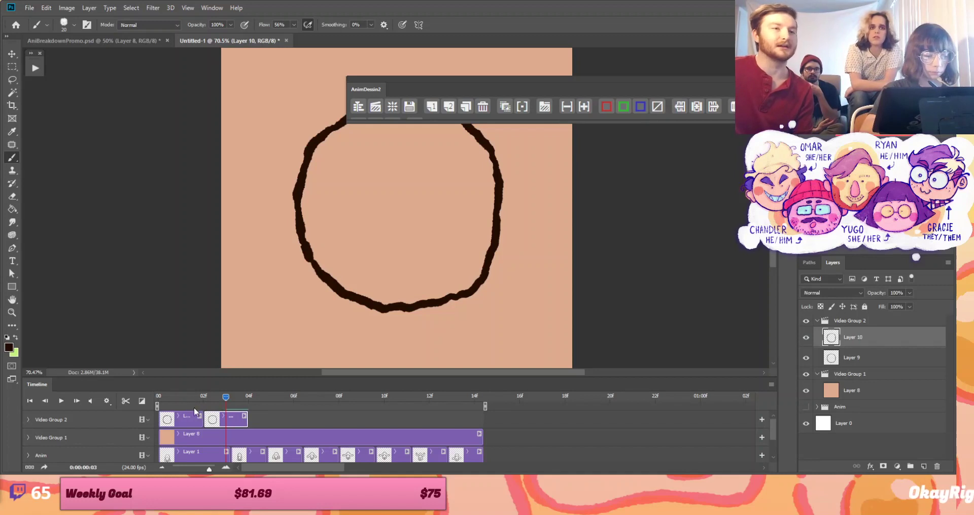
pyautogui.click(194, 397)
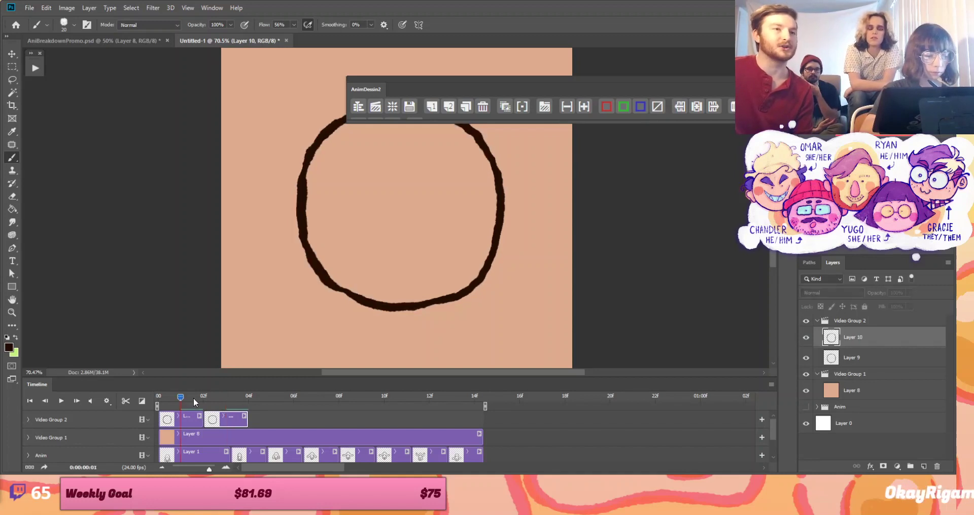
pyautogui.click(522, 97)
pyautogui.click(449, 106)
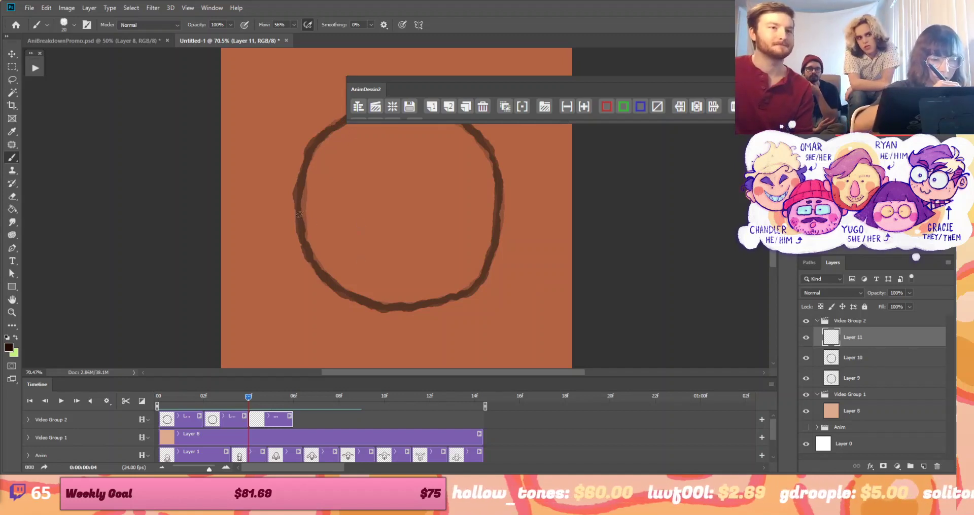
# Brush a third black circle on Layer 11 over the onion skin, then lengthen the Layer 9 clip
pyautogui.moveTo(300, 215)
pyautogui.mouseDown()
pyautogui.moveTo(322, 276)
pyautogui.moveTo(394, 309)
pyautogui.moveTo(440, 304)
pyautogui.moveTo(472, 285)
pyautogui.moveTo(497, 243)
pyautogui.moveTo(502, 197)
pyautogui.mouseUp()
pyautogui.moveTo(300, 226)
pyautogui.mouseDown()
pyautogui.moveTo(299, 172)
pyautogui.moveTo(317, 139)
pyautogui.moveTo(346, 118)
pyautogui.mouseUp()
pyautogui.moveTo(413, 81); pyautogui.dragTo(433, 43)
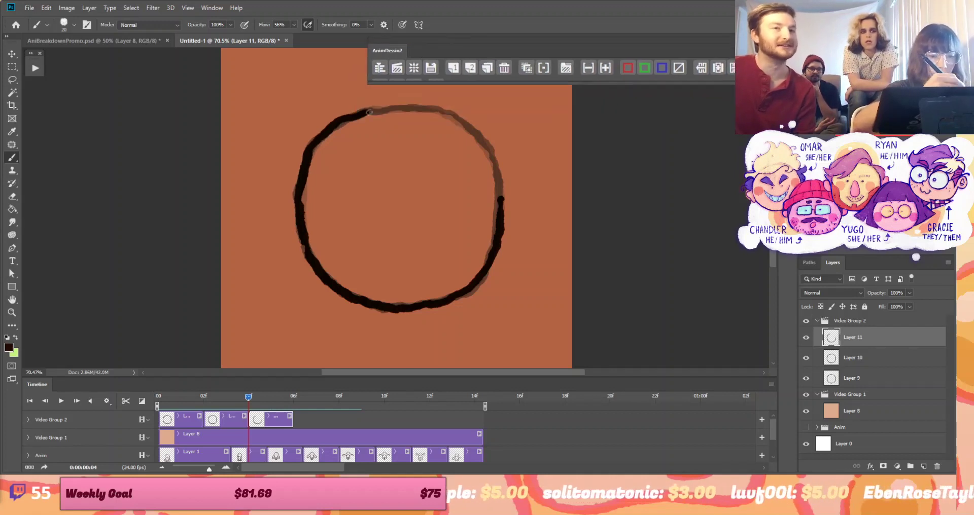
pyautogui.moveTo(366, 114)
pyautogui.mouseDown()
pyautogui.moveTo(434, 106)
pyautogui.moveTo(465, 124)
pyautogui.moveTo(502, 182)
pyautogui.moveTo(502, 208)
pyautogui.mouseUp()
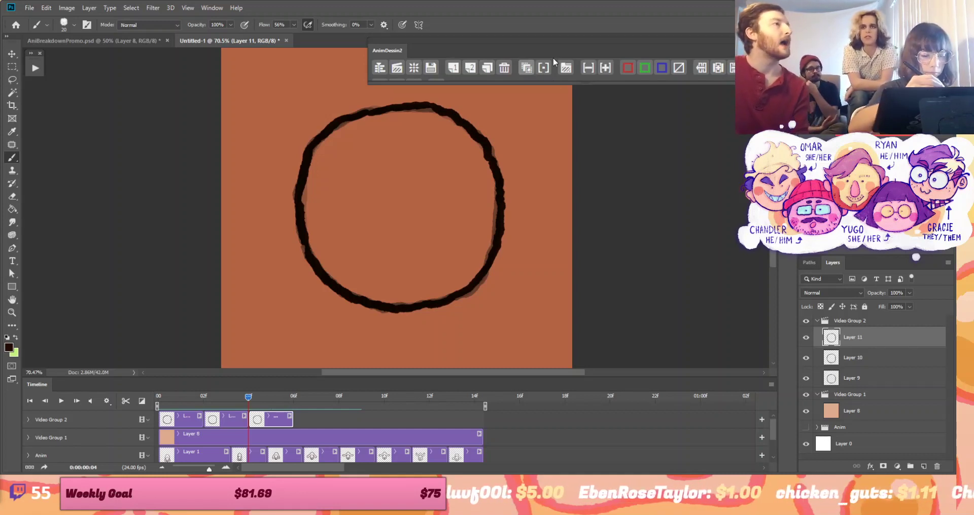
pyautogui.moveTo(203, 419); pyautogui.dragTo(455, 415)
# Trim the three circle clips to about four frames each and end the work area at frame 12
pyautogui.click(294, 418)
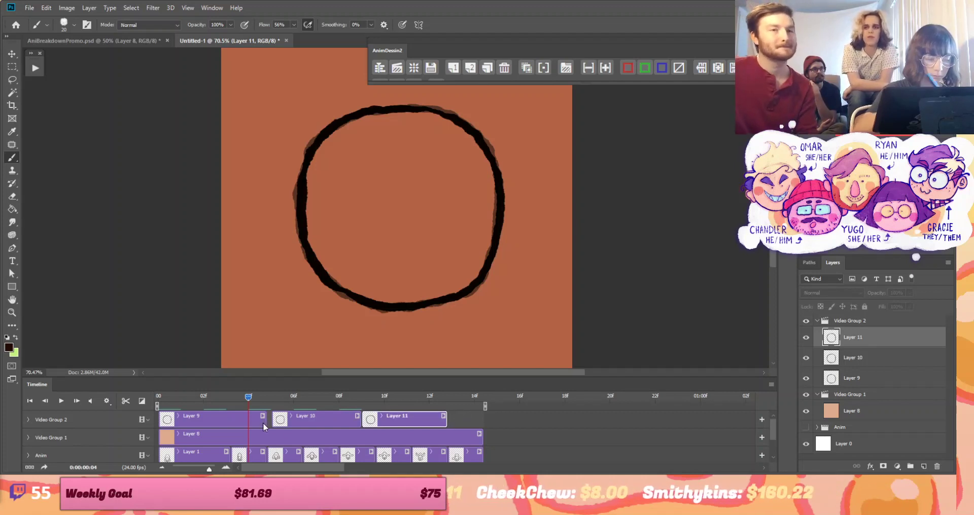
pyautogui.moveTo(263, 423); pyautogui.dragTo(277, 404)
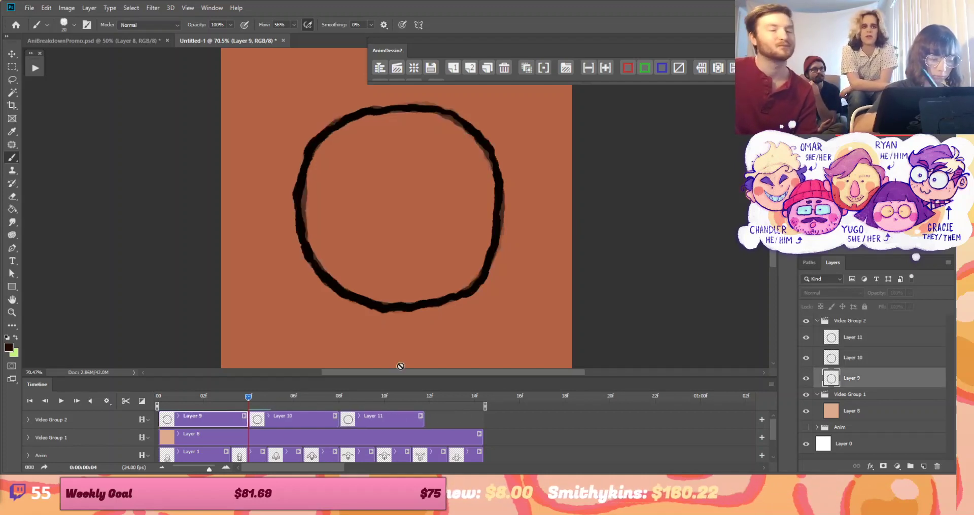
pyautogui.moveTo(485, 406); pyautogui.dragTo(437, 400)
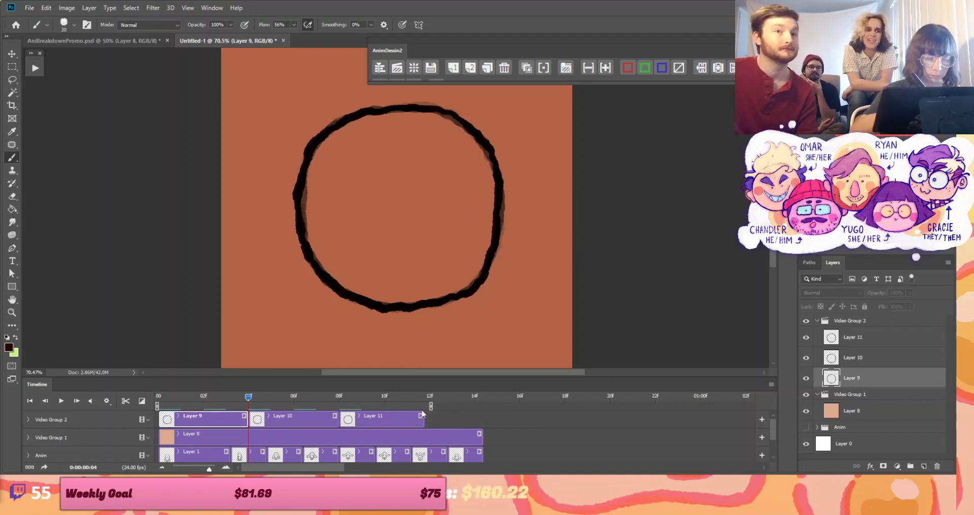
pyautogui.moveTo(425, 420); pyautogui.dragTo(436, 415)
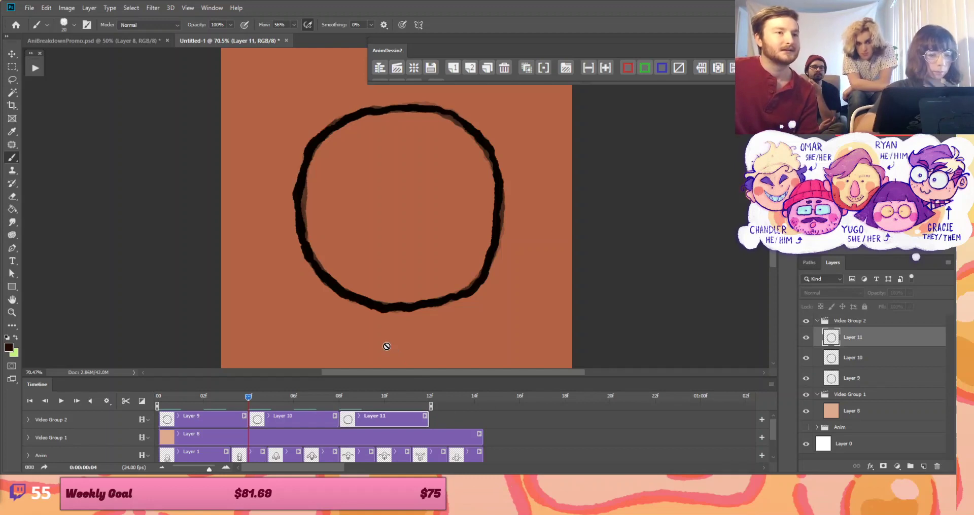
# Turn off onion skinning and preview the circle loop with Play and Stop
pyautogui.click(526, 64)
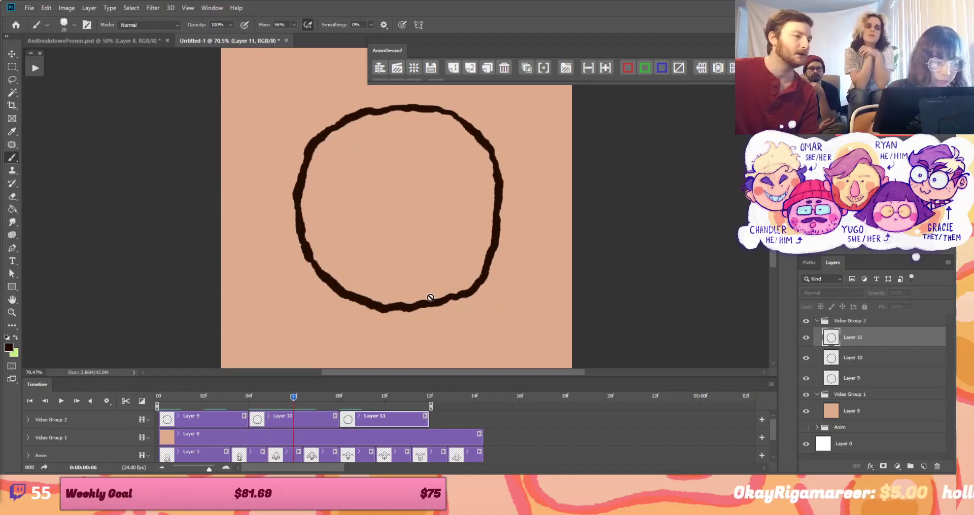
pyautogui.click(60, 402)
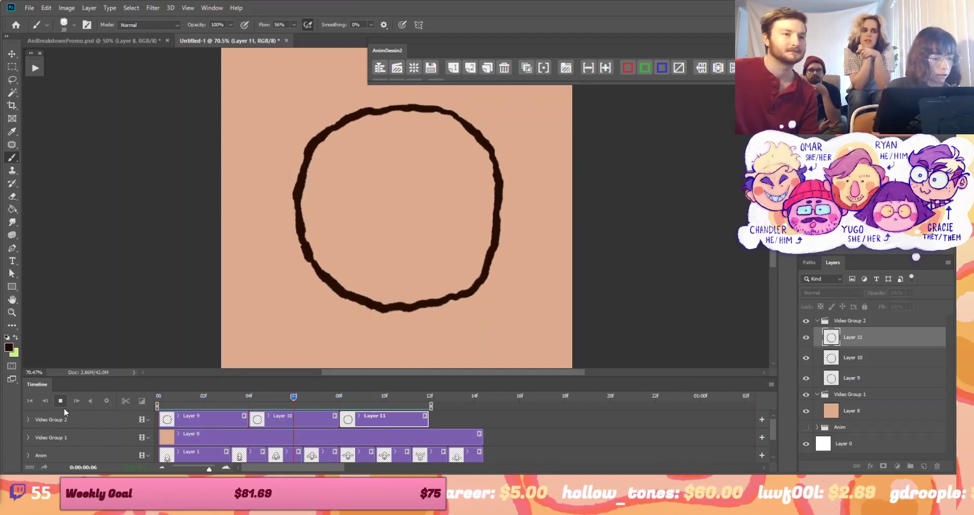
pyautogui.click(59, 403)
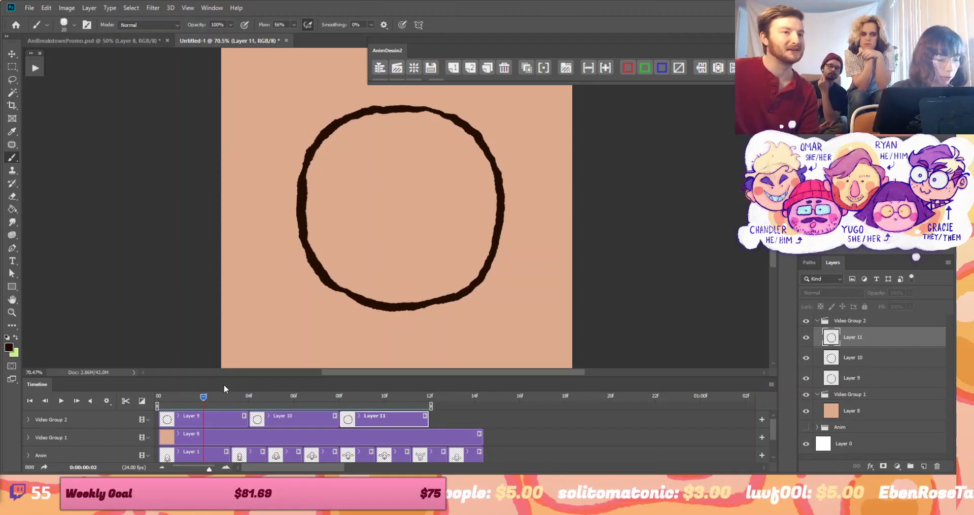
pyautogui.click(146, 420)
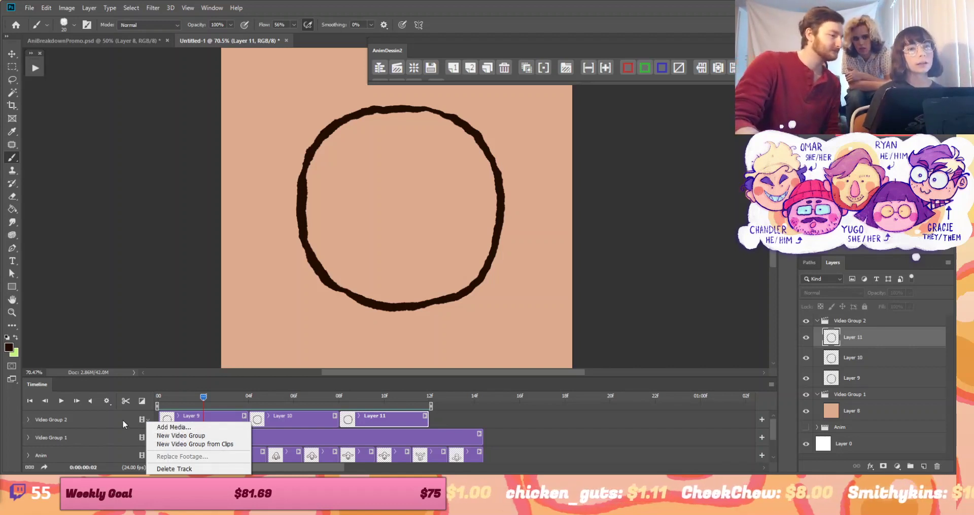
# Add an empty Video Group 3 track above Video Group 2, cancelling the Add Media file dialog
pyautogui.click(142, 420)
pyautogui.click(142, 420)
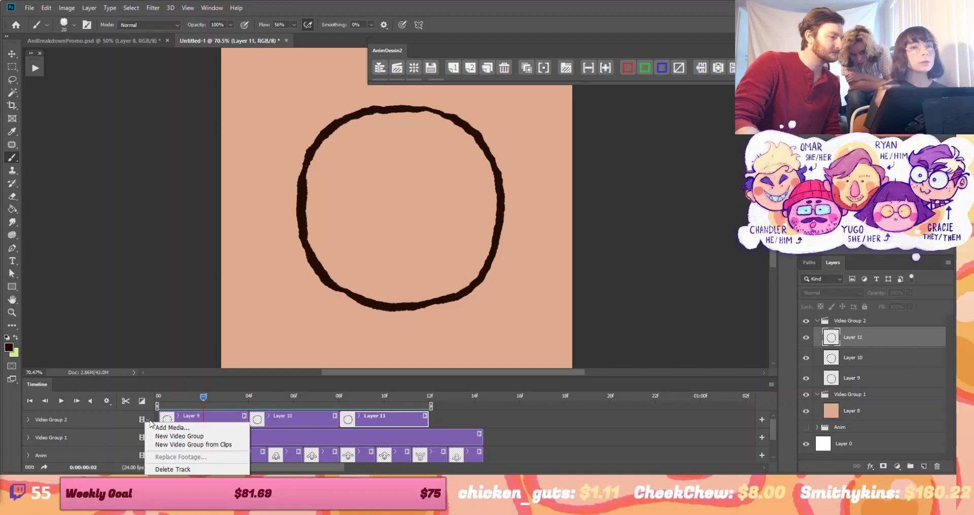
pyautogui.click(179, 437)
pyautogui.click(142, 420)
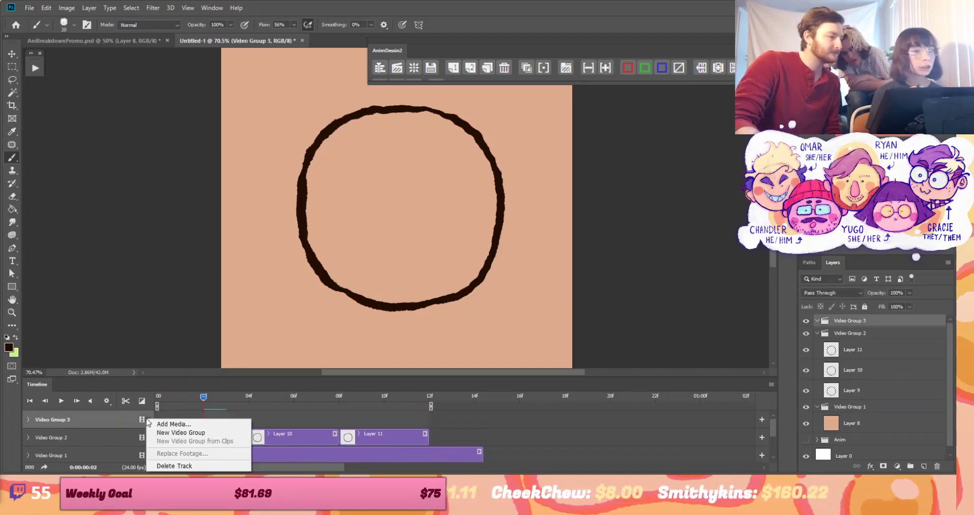
pyautogui.click(164, 428)
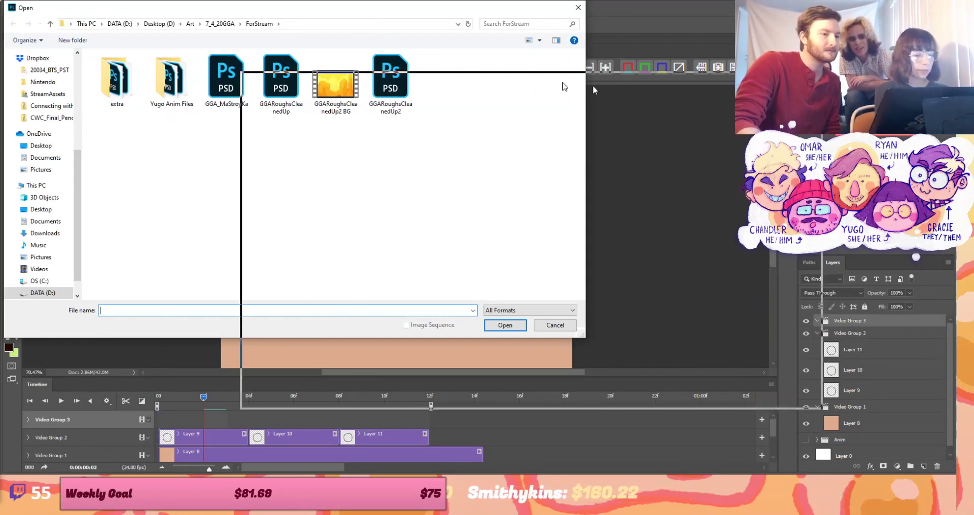
pyautogui.press('Escape')
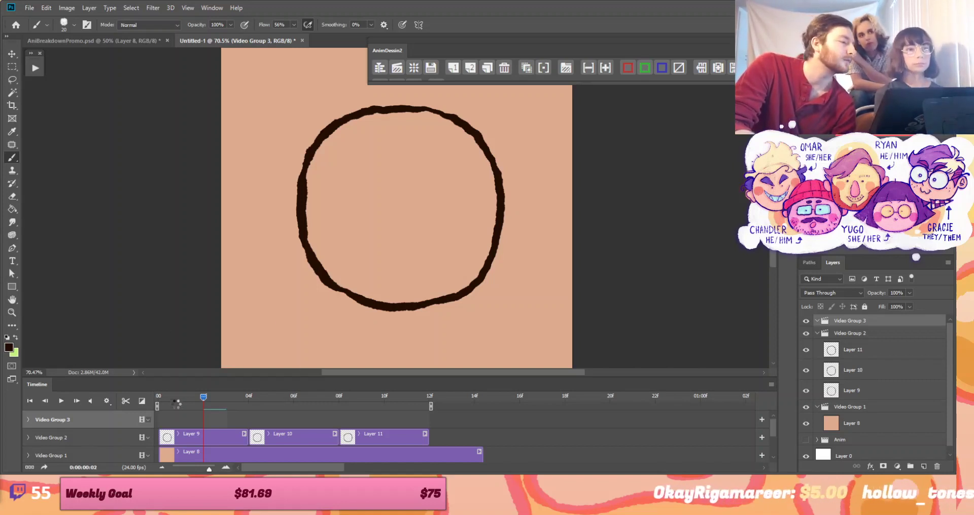
# Import the insect video into Video Group 3 and extend the work area over the full clip
pyautogui.moveTo(176, 404); pyautogui.dragTo(337, 274)
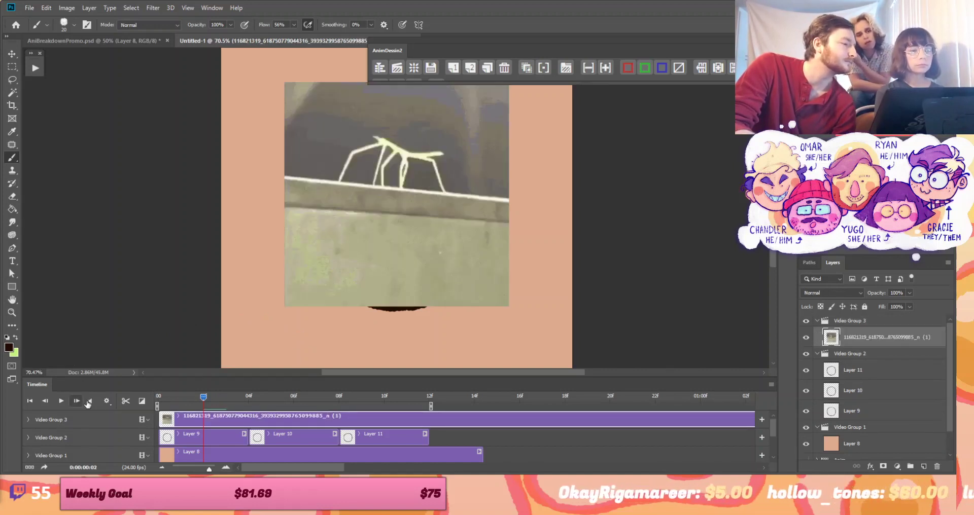
pyautogui.moveTo(208, 469); pyautogui.dragTo(188, 468)
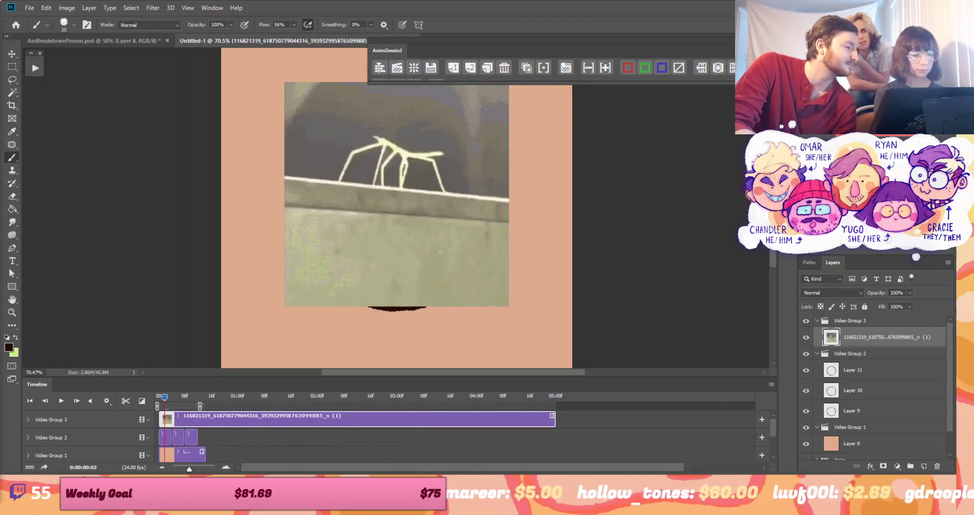
pyautogui.moveTo(200, 406); pyautogui.dragTo(558, 406)
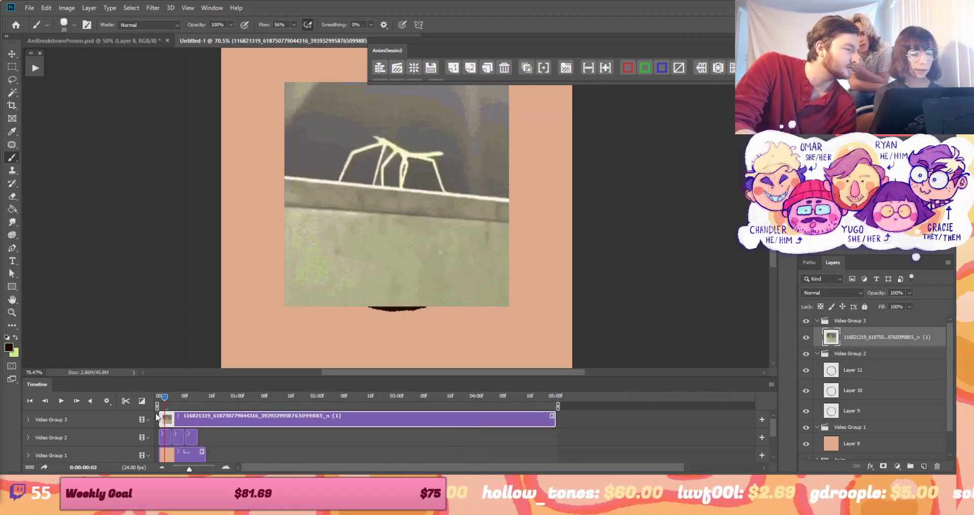
# Play the clip preview, then delete Video Group 3 along with its clip
pyautogui.click(61, 401)
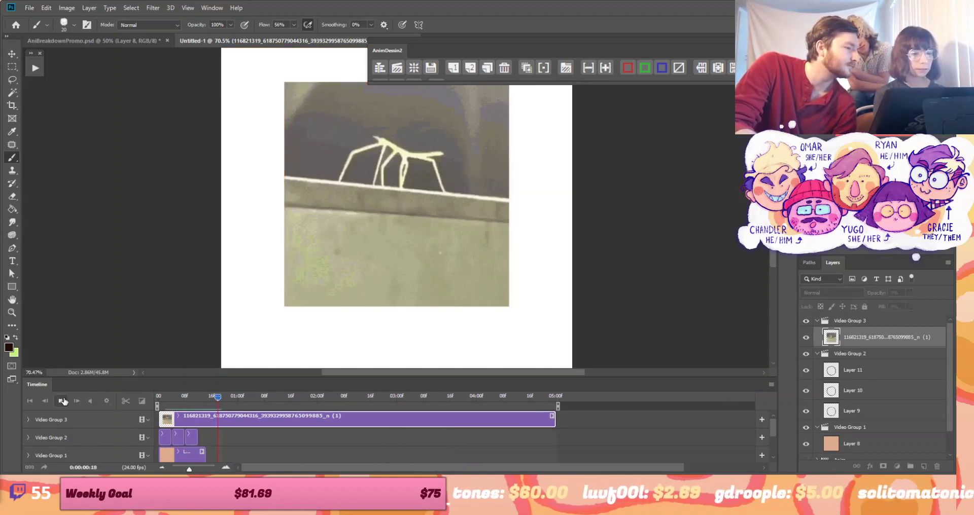
pyautogui.click(61, 401)
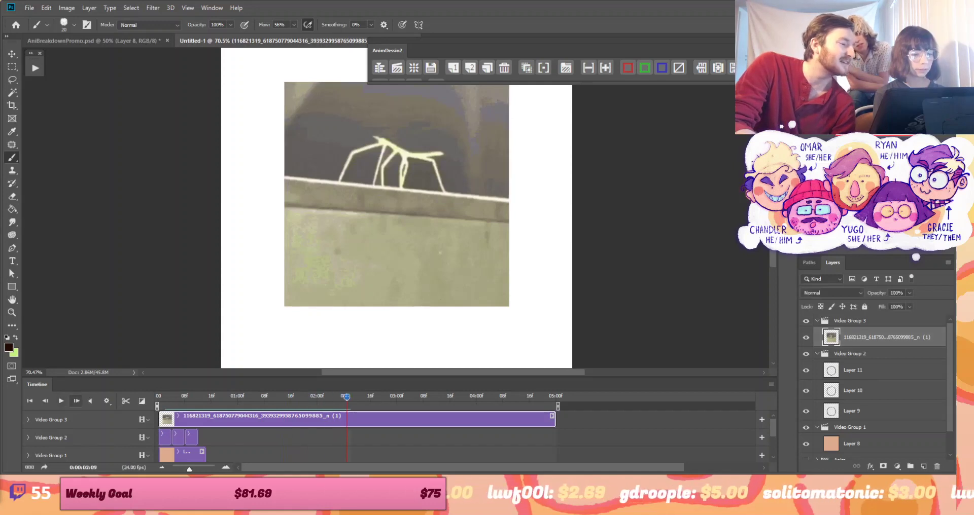
pyautogui.click(123, 421)
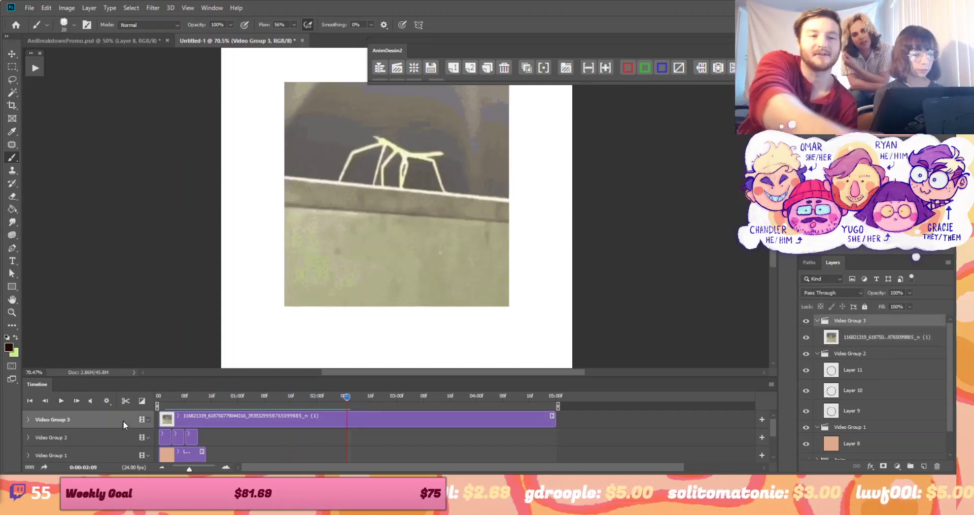
pyautogui.press('Delete')
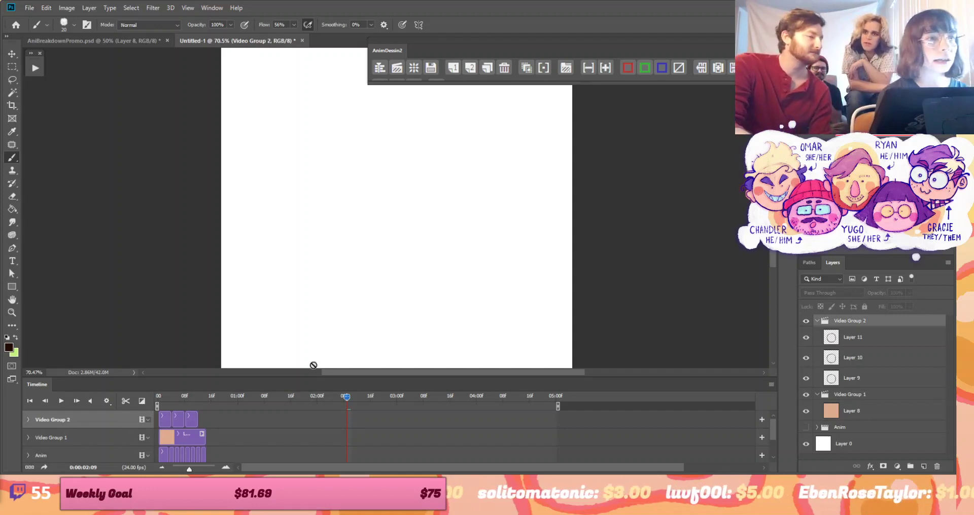
# Move the playhead to frame 14 and end the work area there
pyautogui.click(202, 397)
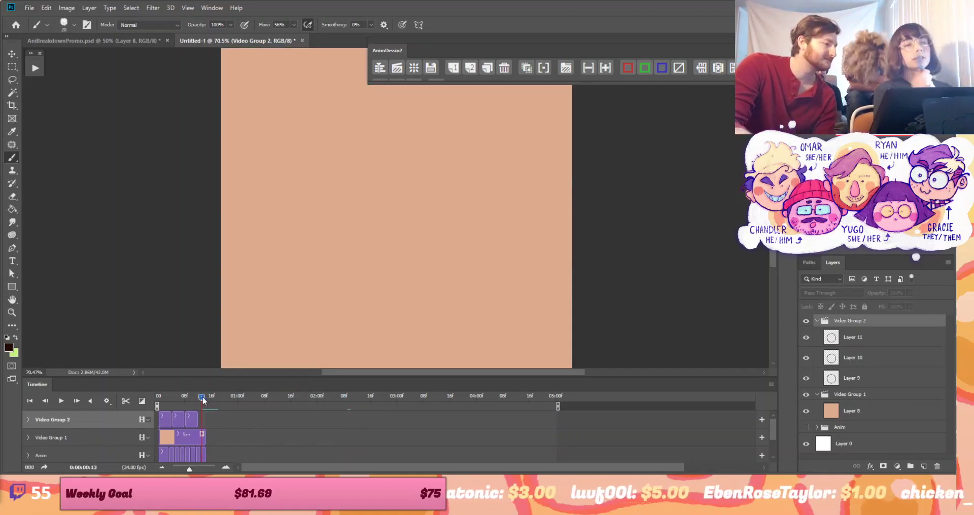
pyautogui.moveTo(203, 398); pyautogui.dragTo(205, 402)
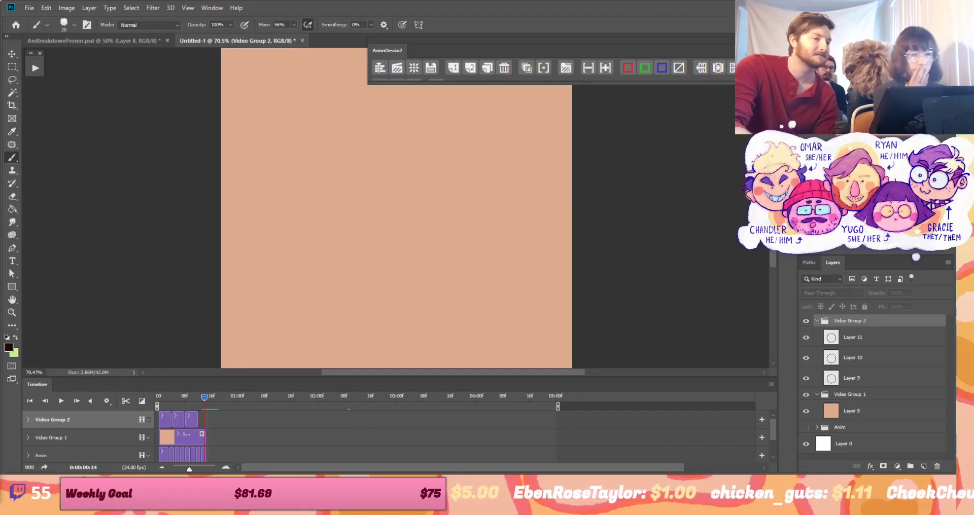
pyautogui.hotkey('alt', '.')
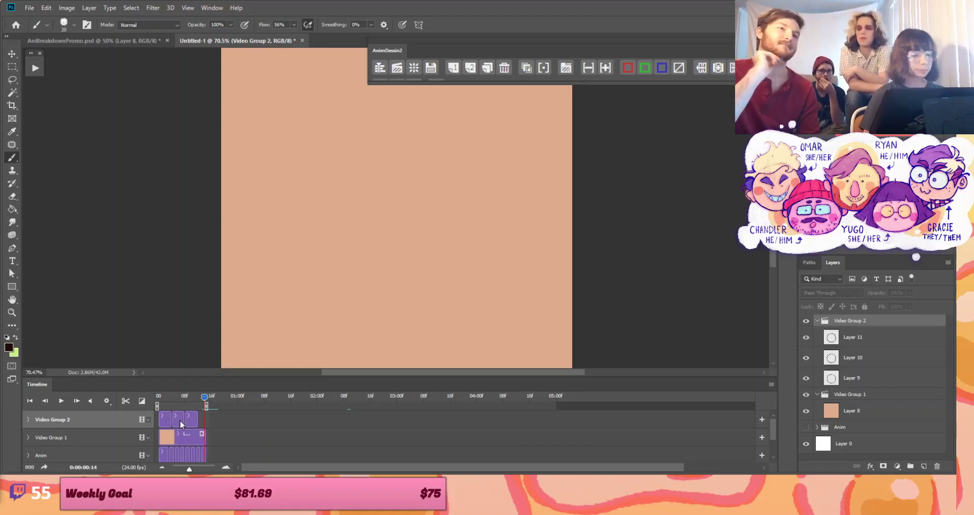
# Zoom the timeline in, pull the work-area end back to 12f, and return to frame 2
pyautogui.moveTo(190, 469); pyautogui.dragTo(208, 470)
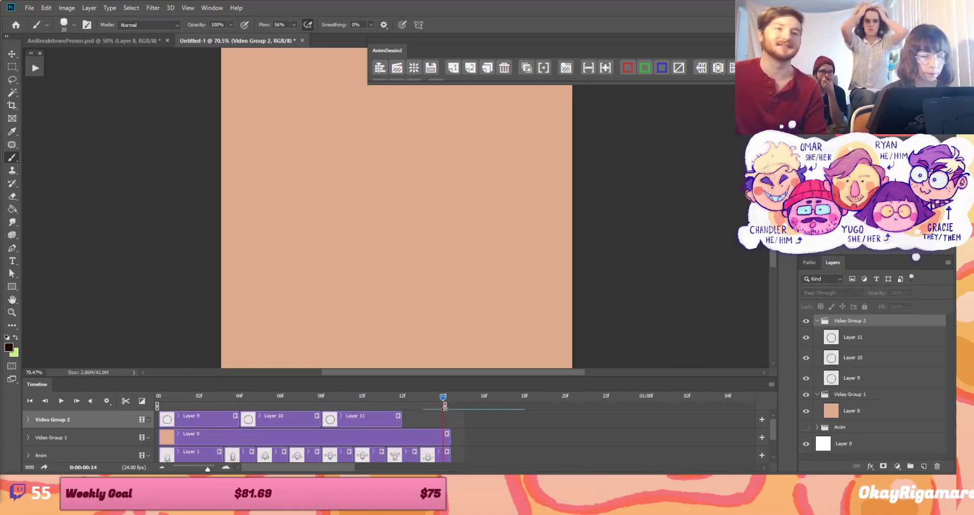
pyautogui.moveTo(445, 405); pyautogui.dragTo(403, 406)
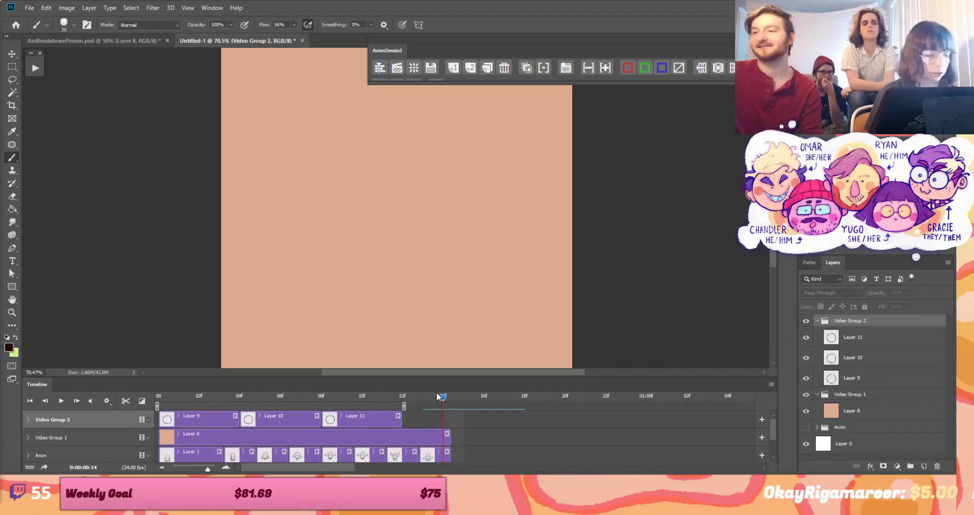
pyautogui.click(123, 436)
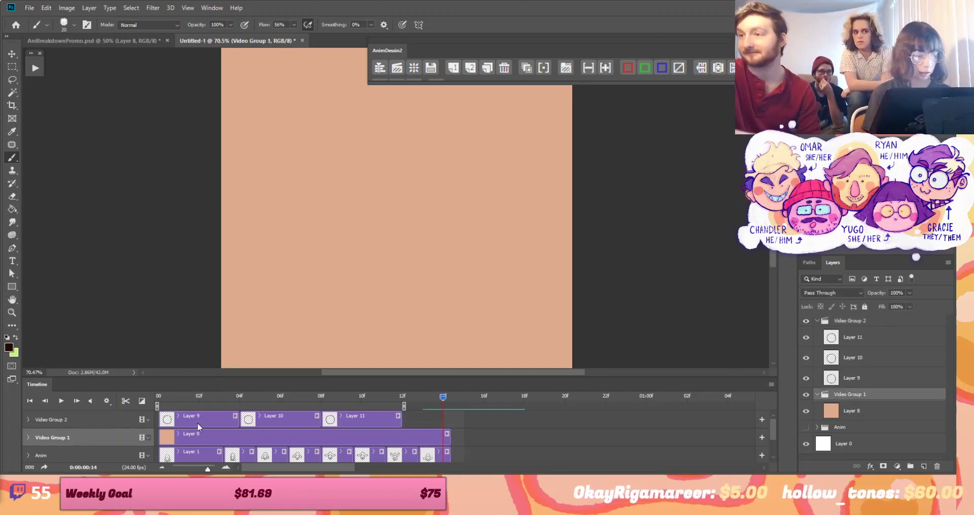
pyautogui.click(115, 419)
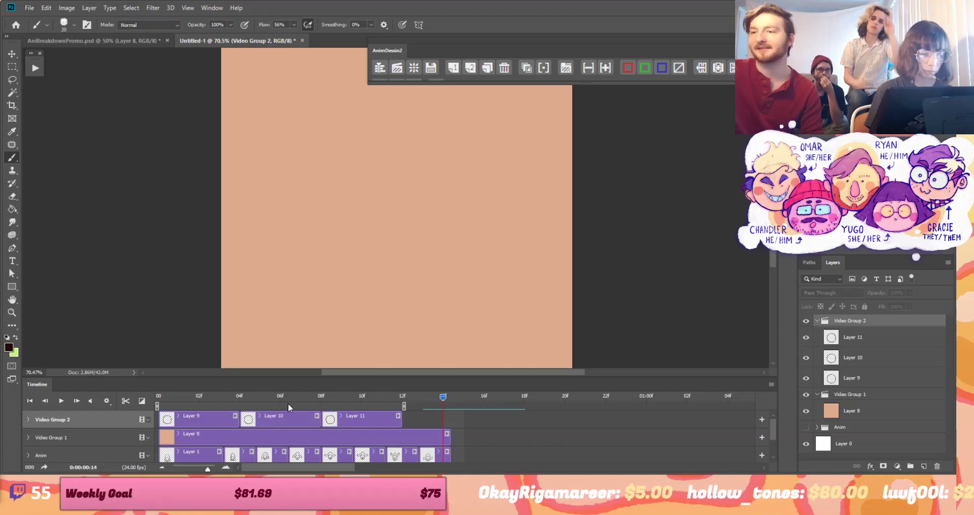
pyautogui.moveTo(287, 403); pyautogui.dragTo(199, 400)
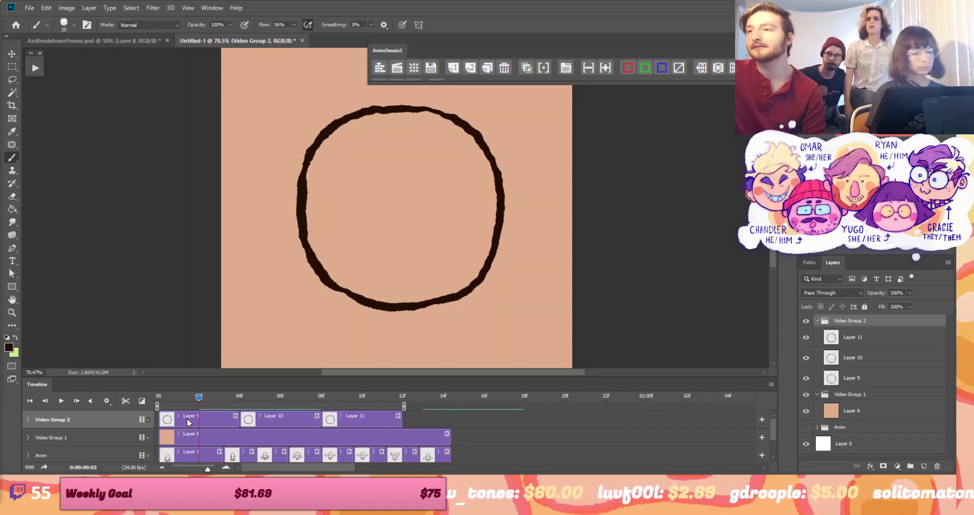
# Add a new video group from Video Group 1's track menu
pyautogui.click(122, 443)
pyautogui.click(148, 439)
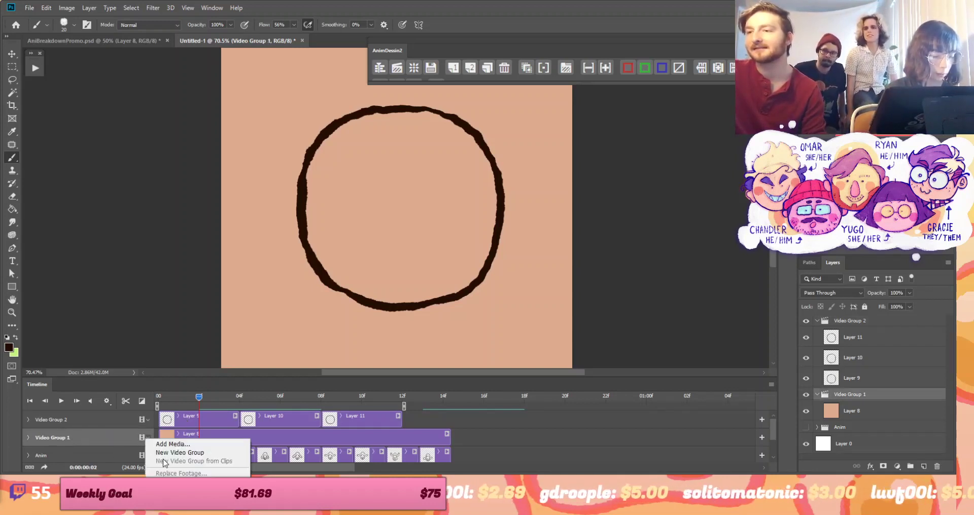
pyautogui.click(201, 453)
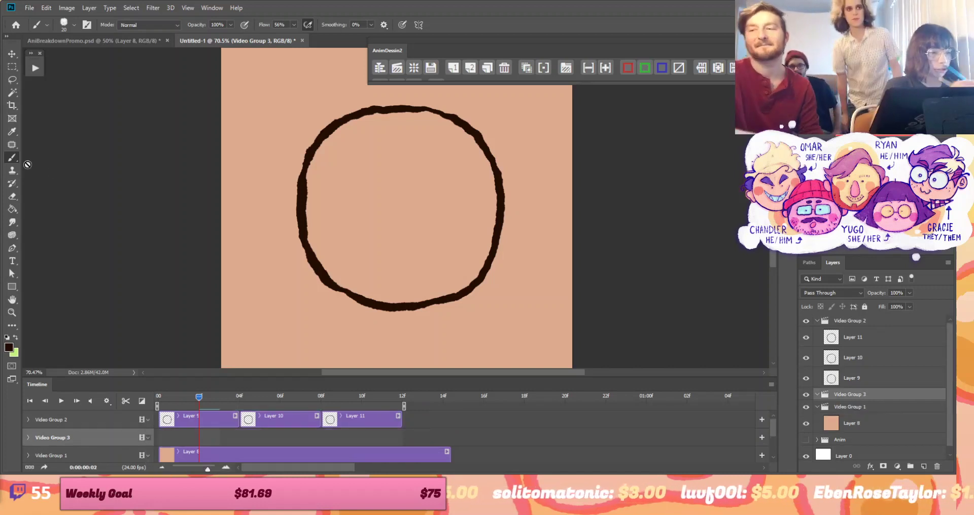
# With the Paint Bucket, add blank frames Layers 12–14, stretched to end at frames 8 and 12
pyautogui.click(12, 209)
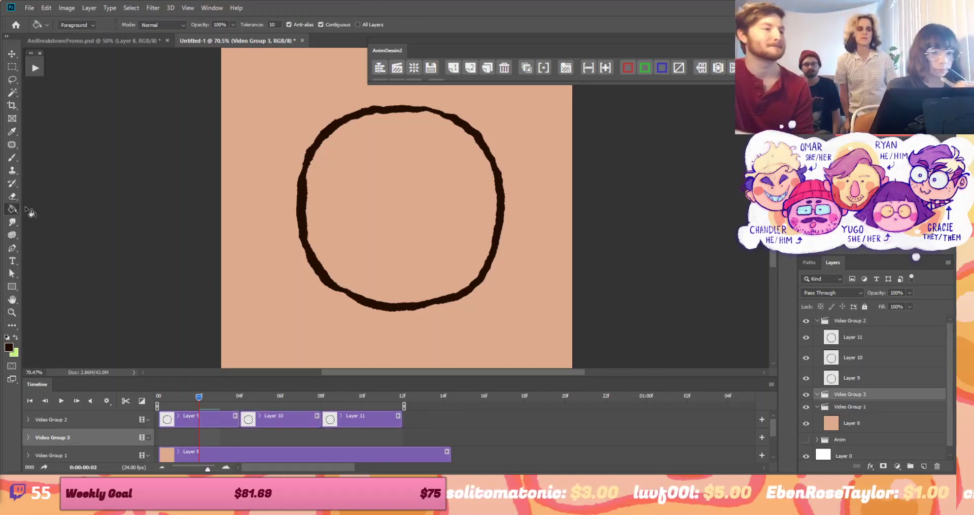
pyautogui.click(481, 63)
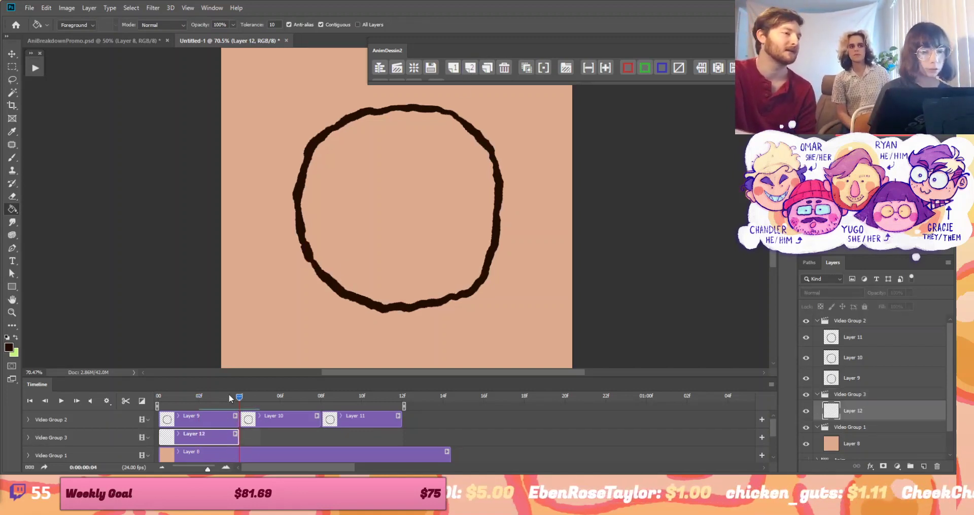
pyautogui.click(487, 67)
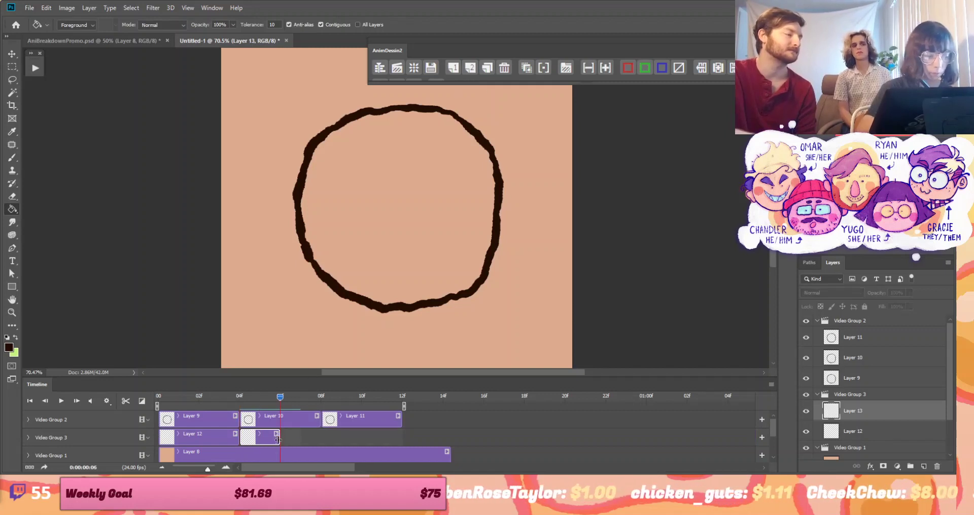
pyautogui.moveTo(278, 440); pyautogui.dragTo(401, 435)
pyautogui.click(471, 67)
pyautogui.click(218, 398)
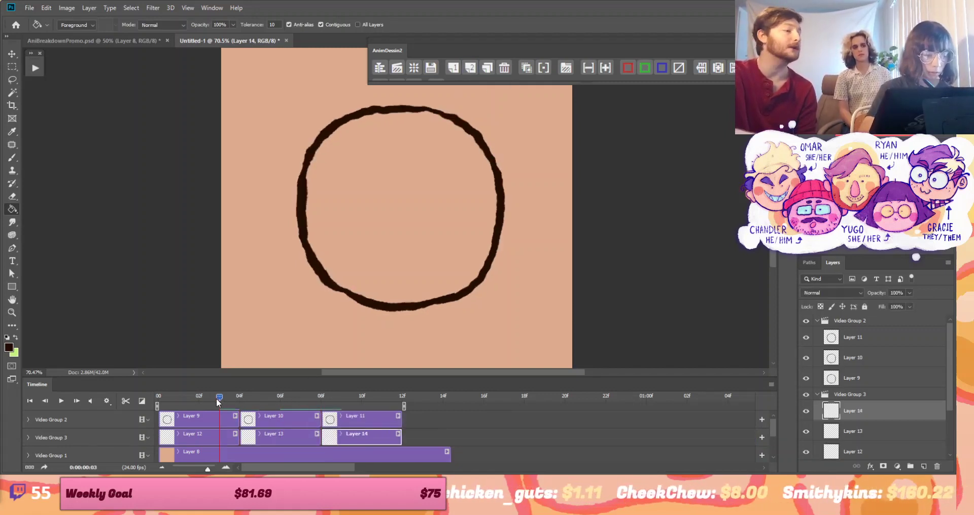
pyautogui.moveTo(216, 397); pyautogui.dragTo(199, 398)
pyautogui.click(210, 439)
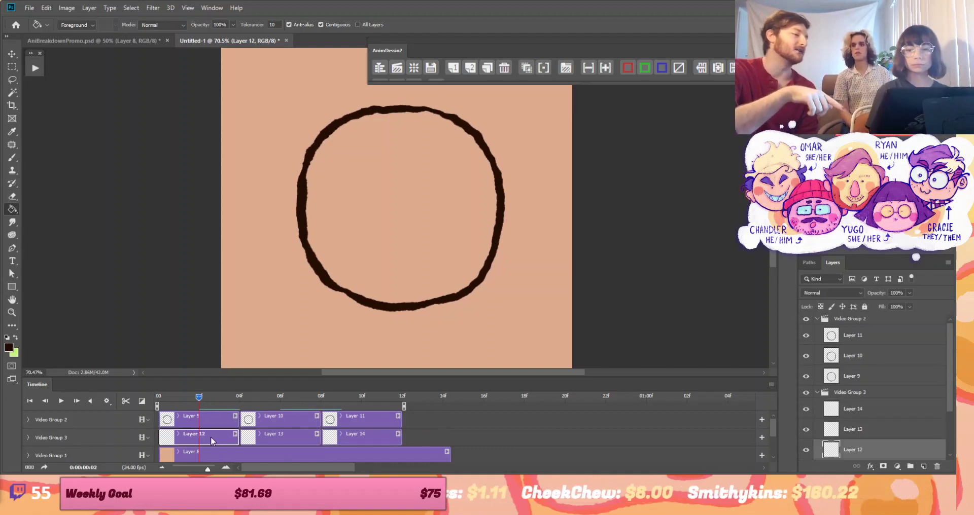
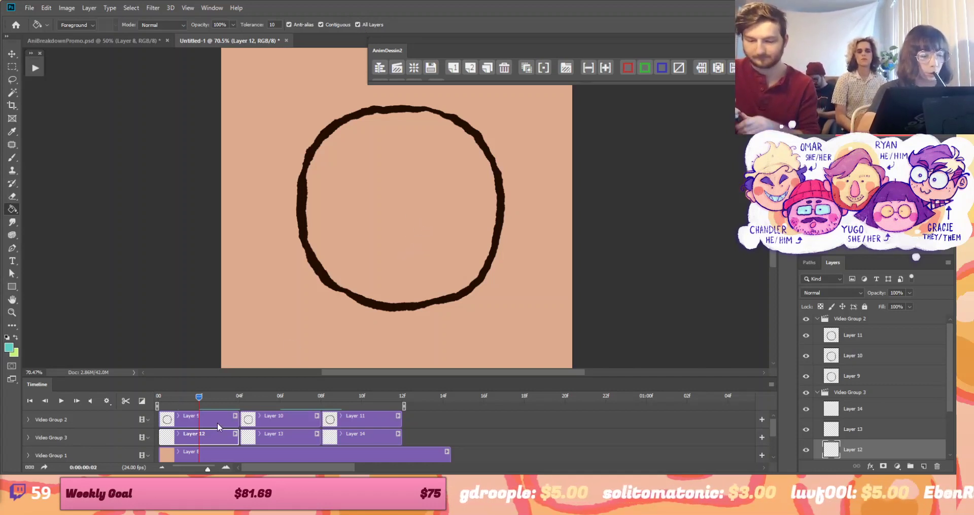
# Paint-bucket the circle teal on Layers 12, 13 and 14, then play and stop the preview
pyautogui.click(413, 200)
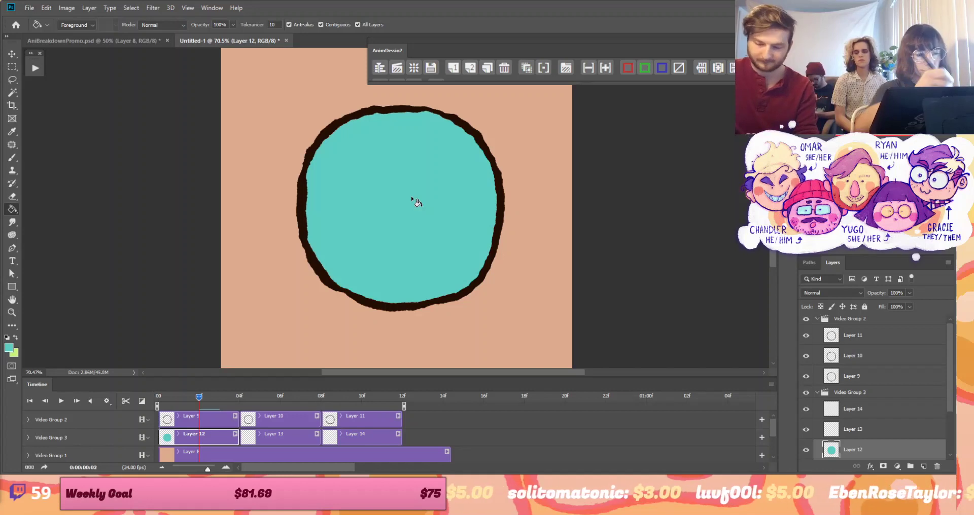
pyautogui.click(265, 398)
pyautogui.click(273, 439)
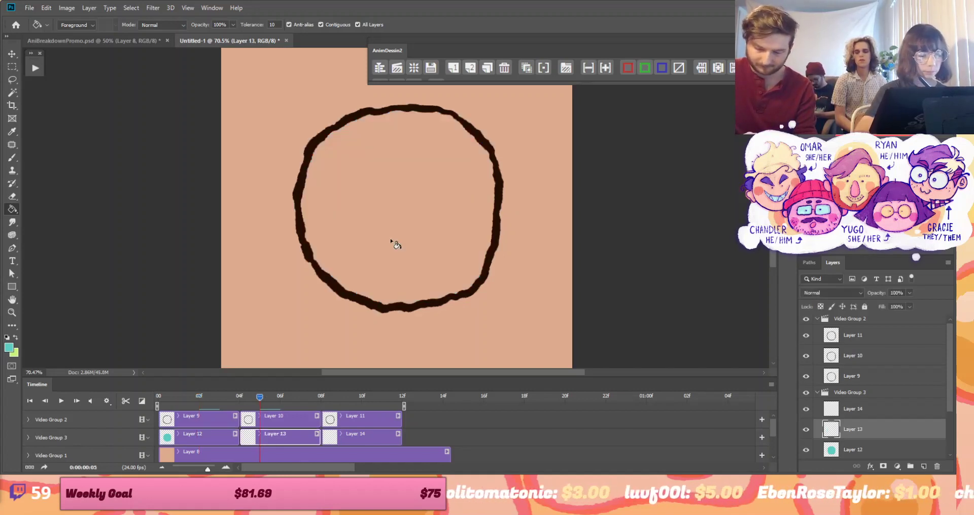
pyautogui.click(402, 211)
pyautogui.click(347, 396)
pyautogui.click(358, 436)
pyautogui.click(409, 247)
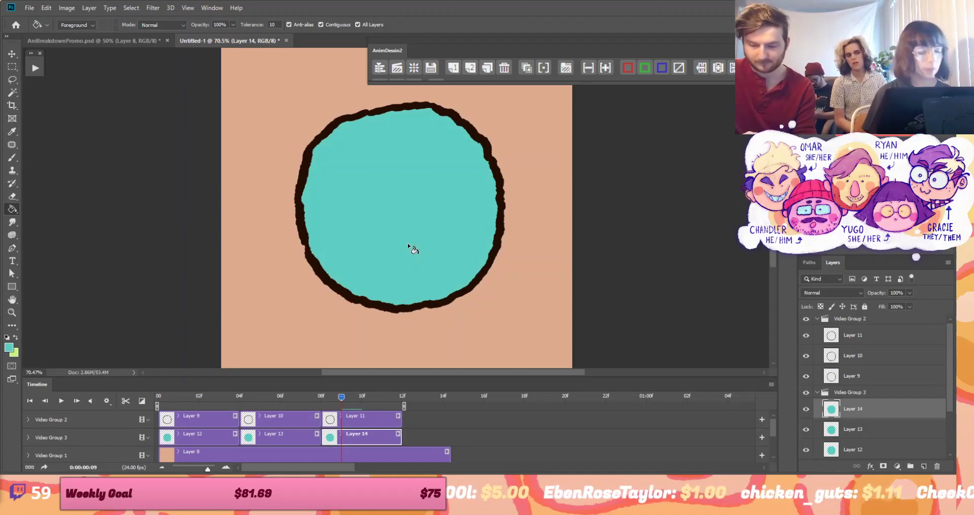
pyautogui.click(61, 401)
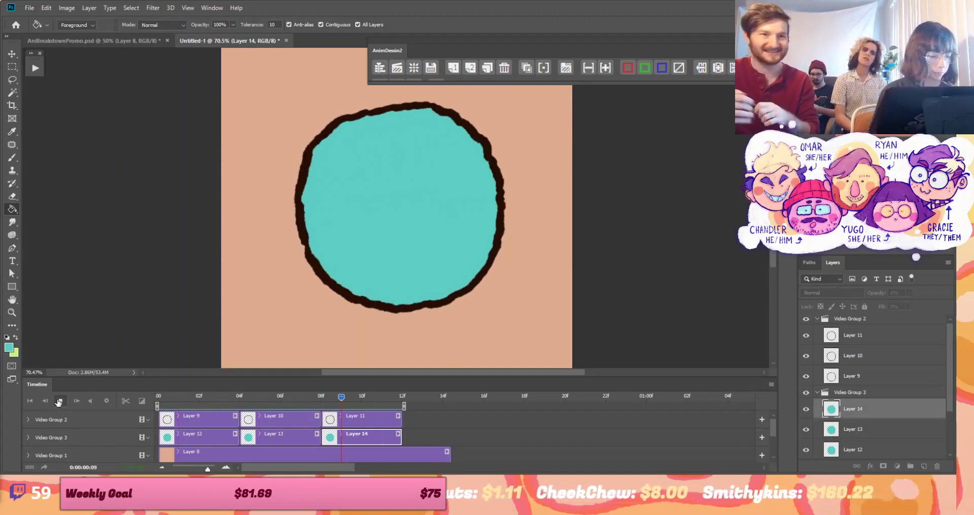
pyautogui.click(61, 401)
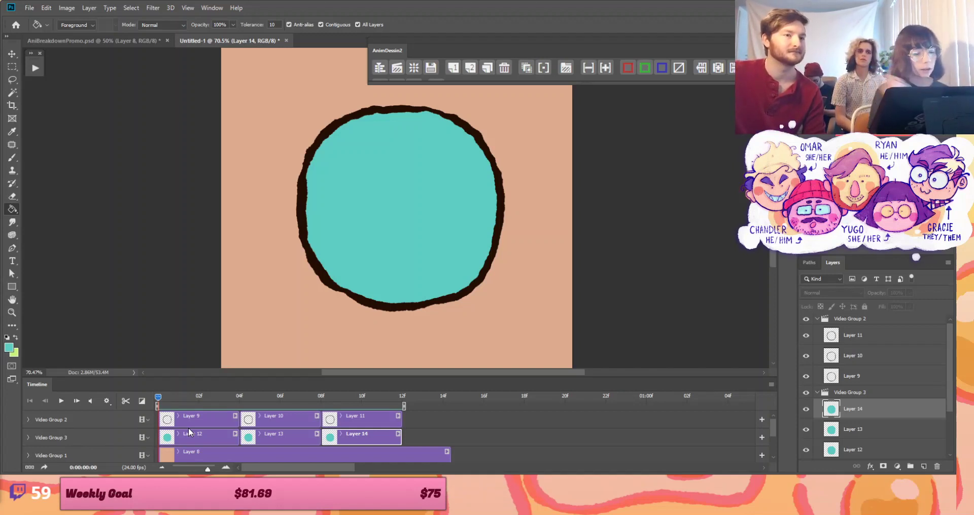
# Add Layer 15 above Video Group 3 and extend its clip from frame 0
pyautogui.click(923, 468)
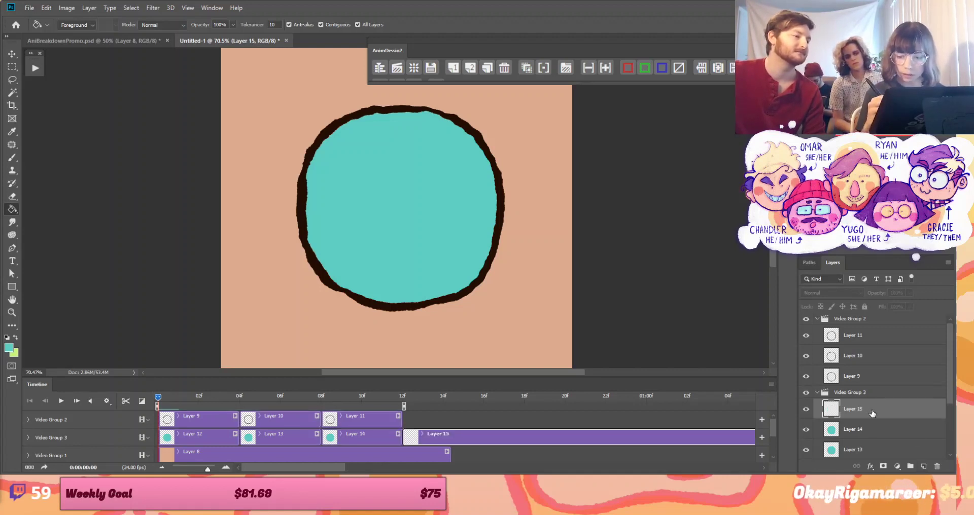
pyautogui.moveTo(870, 411); pyautogui.dragTo(868, 388)
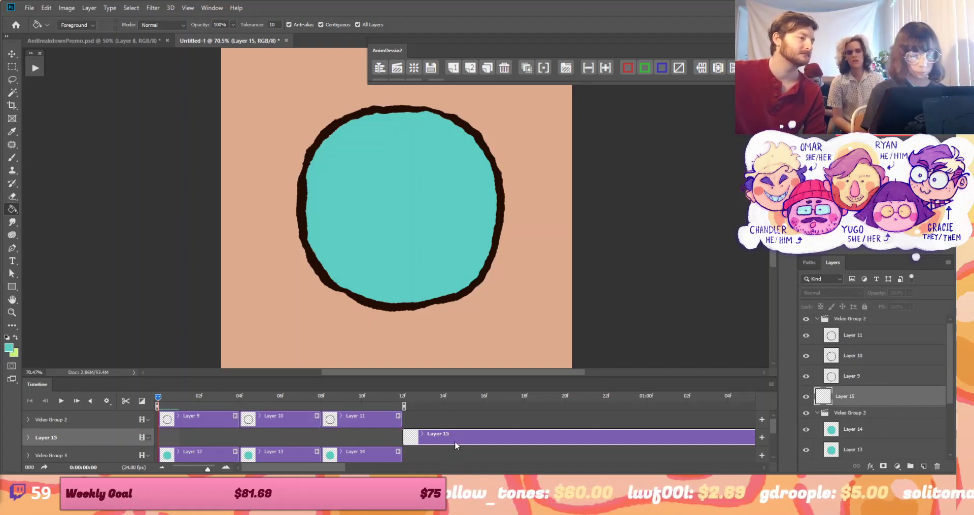
pyautogui.moveTo(466, 438); pyautogui.dragTo(228, 441)
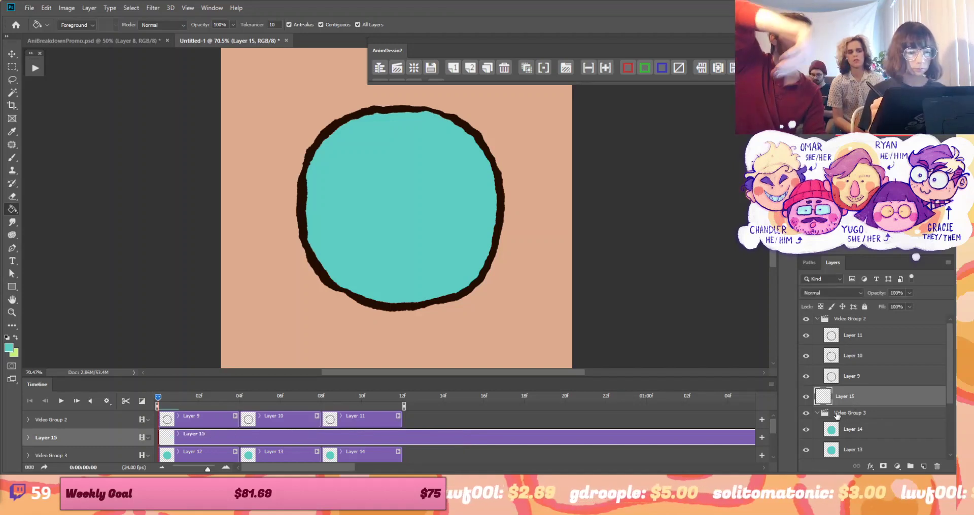
# Set up the Brush Tool in Dissolve mode with a 199 px Soft Round tip
pyautogui.click(13, 159)
pyautogui.click(80, 156)
pyautogui.click(76, 28)
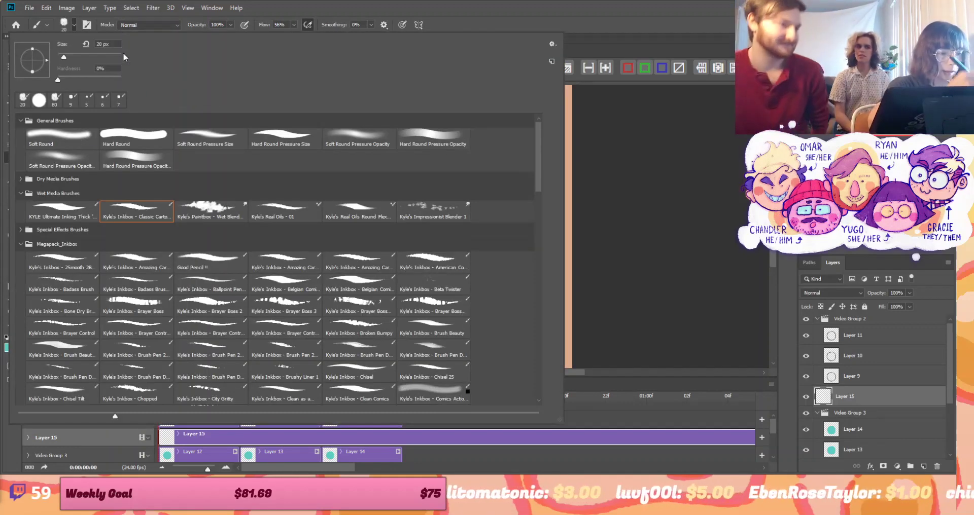
pyautogui.click(142, 24)
pyautogui.click(152, 44)
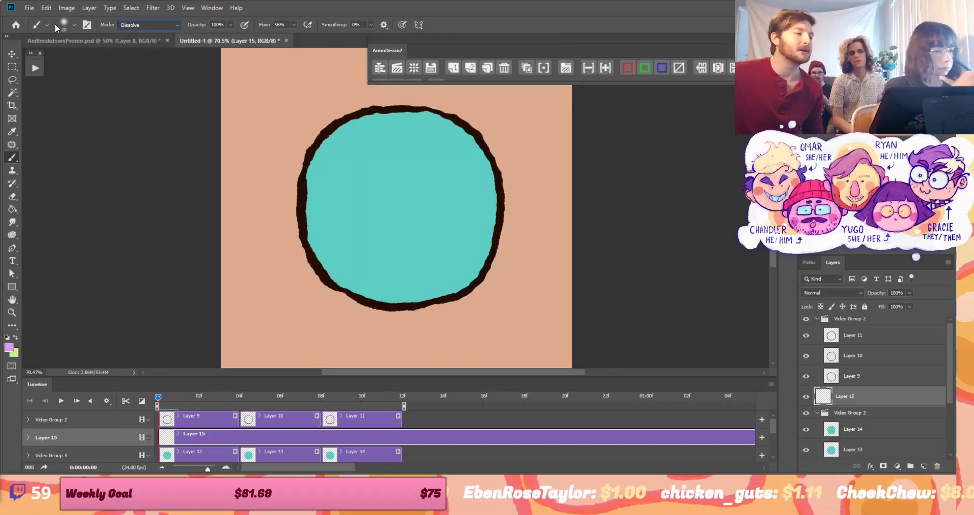
pyautogui.click(70, 27)
pyautogui.click(98, 54)
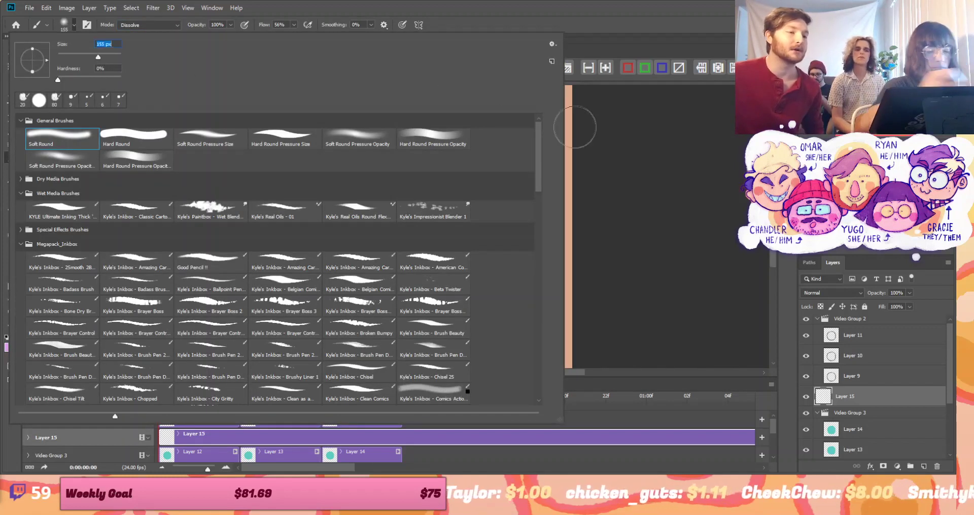
pyautogui.moveTo(96, 60); pyautogui.dragTo(105, 55)
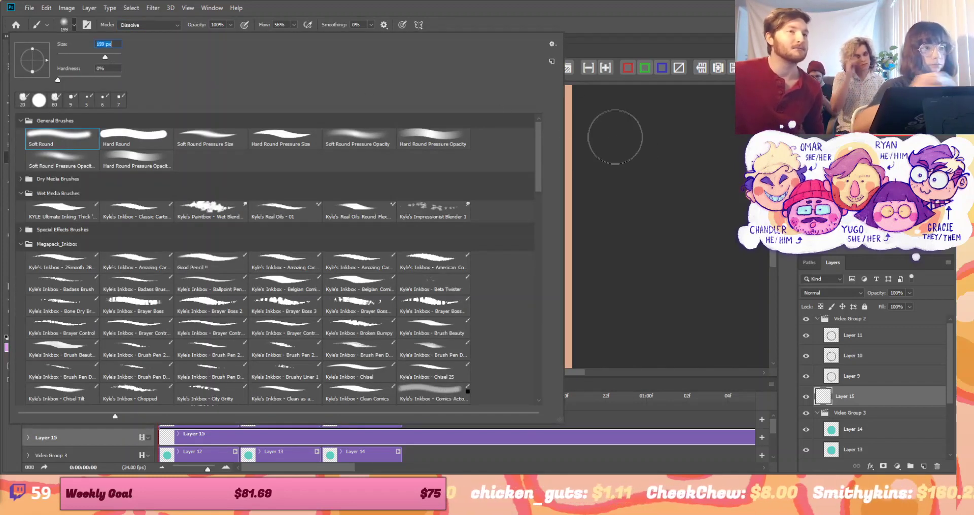
pyautogui.click(675, 179)
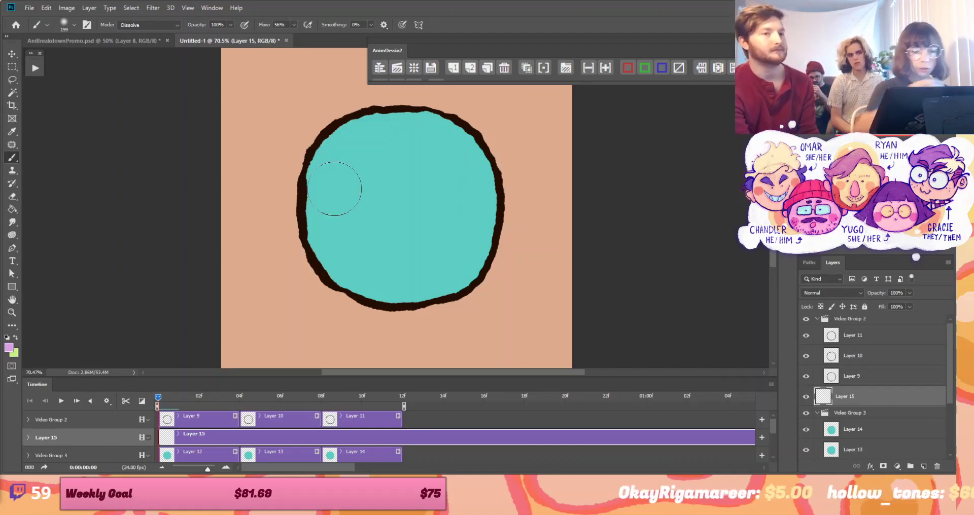
# Paint pink speckle across the top, undo it, and repaint the circle's lower half instead
pyautogui.moveTo(284, 172)
pyautogui.mouseDown()
pyautogui.moveTo(452, 175)
pyautogui.moveTo(481, 166)
pyautogui.moveTo(288, 175)
pyautogui.moveTo(498, 151)
pyautogui.moveTo(305, 137)
pyautogui.moveTo(523, 142)
pyautogui.moveTo(419, 143)
pyautogui.moveTo(248, 165)
pyautogui.moveTo(428, 167)
pyautogui.moveTo(495, 181)
pyautogui.moveTo(289, 185)
pyautogui.moveTo(531, 193)
pyautogui.moveTo(297, 188)
pyautogui.moveTo(429, 163)
pyautogui.mouseUp()
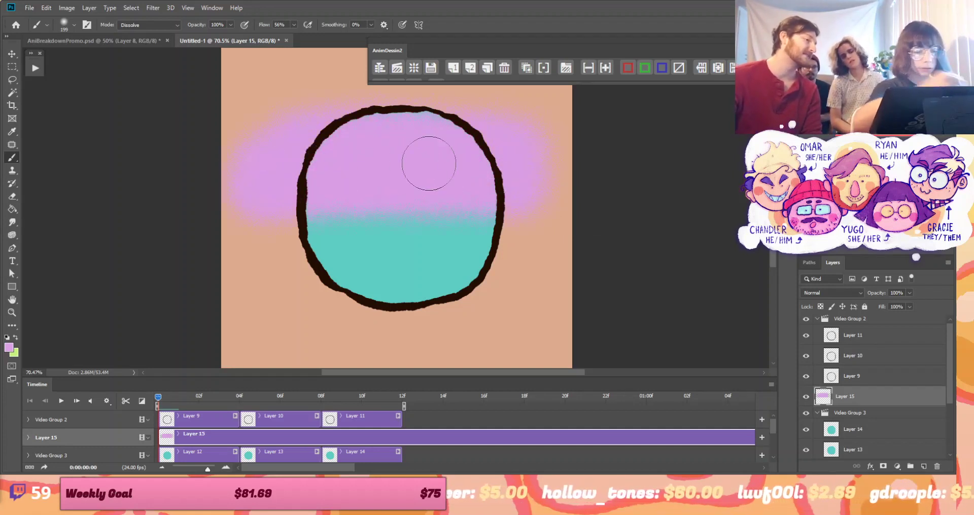
pyautogui.click(46, 8)
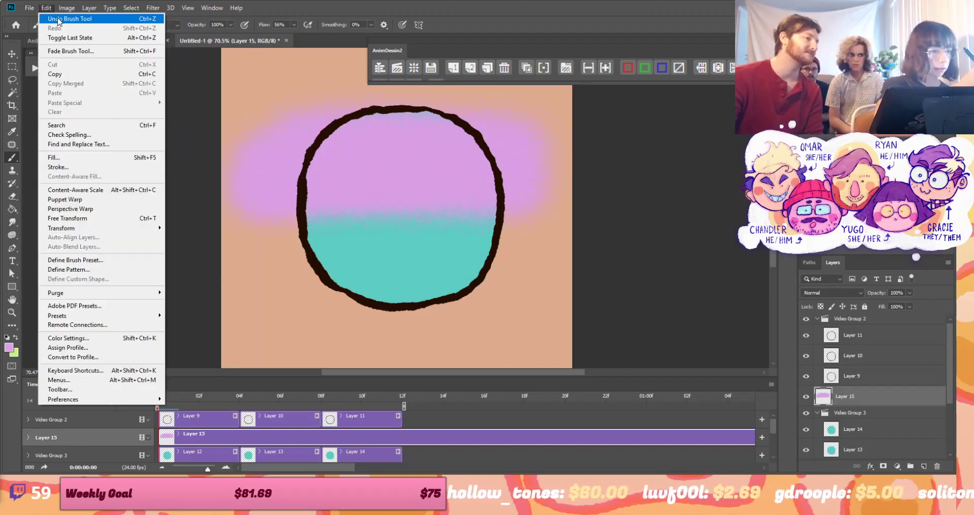
pyautogui.click(80, 19)
pyautogui.moveTo(385, 269)
pyautogui.mouseDown()
pyautogui.moveTo(401, 299)
pyautogui.moveTo(441, 228)
pyautogui.moveTo(399, 219)
pyautogui.moveTo(462, 244)
pyautogui.moveTo(452, 257)
pyautogui.moveTo(401, 249)
pyautogui.mouseUp()
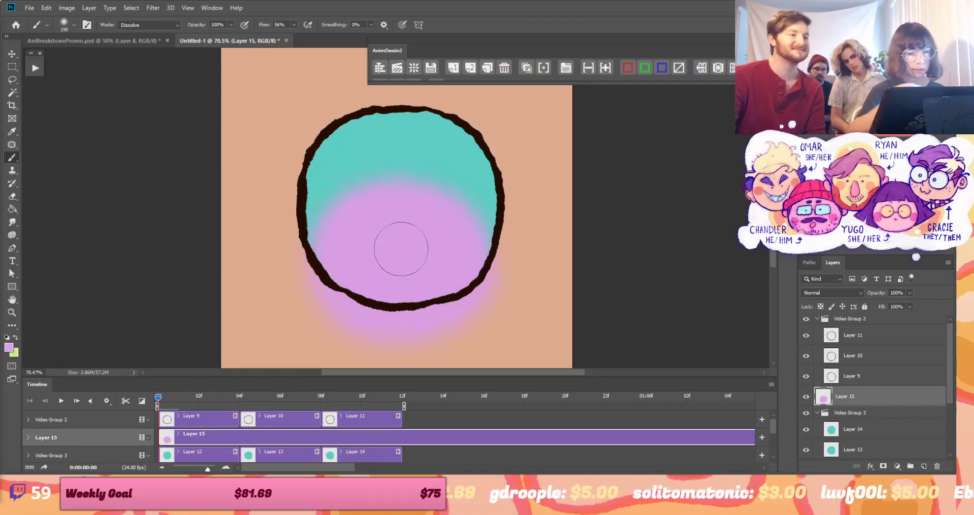
# Set Layer 15 to Multiply and clip it to the circle layer below
pyautogui.click(832, 293)
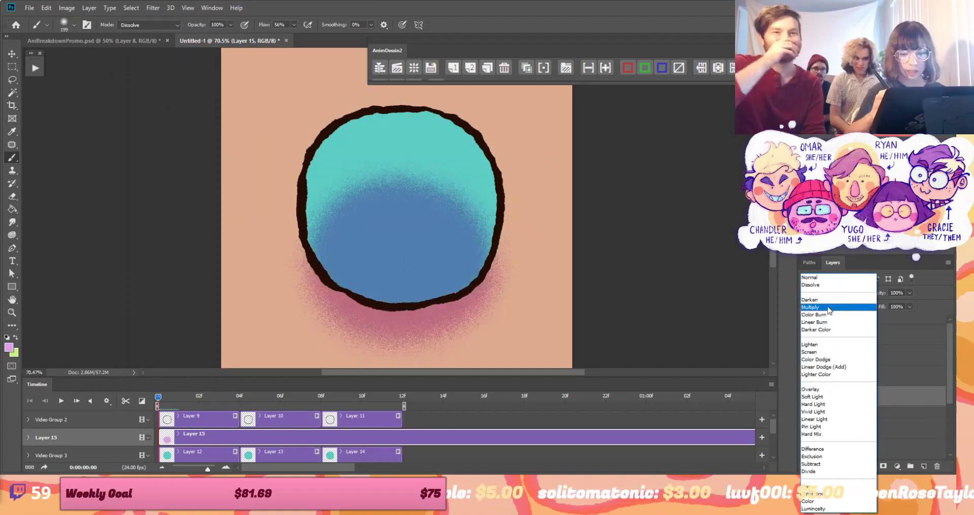
pyautogui.click(829, 308)
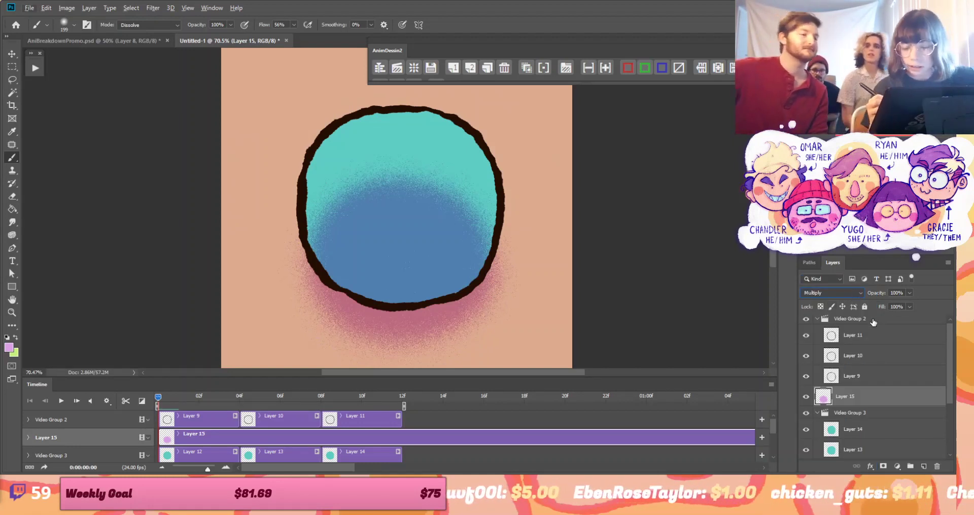
pyautogui.moveTo(873, 322); pyautogui.dragTo(877, 405)
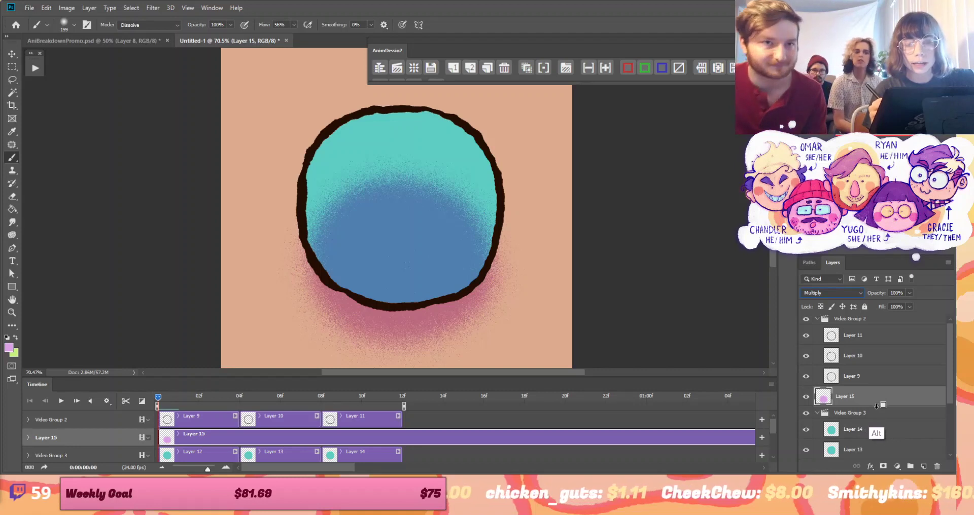
pyautogui.keyDown('alt'); pyautogui.click(877, 406); pyautogui.keyUp('alt')
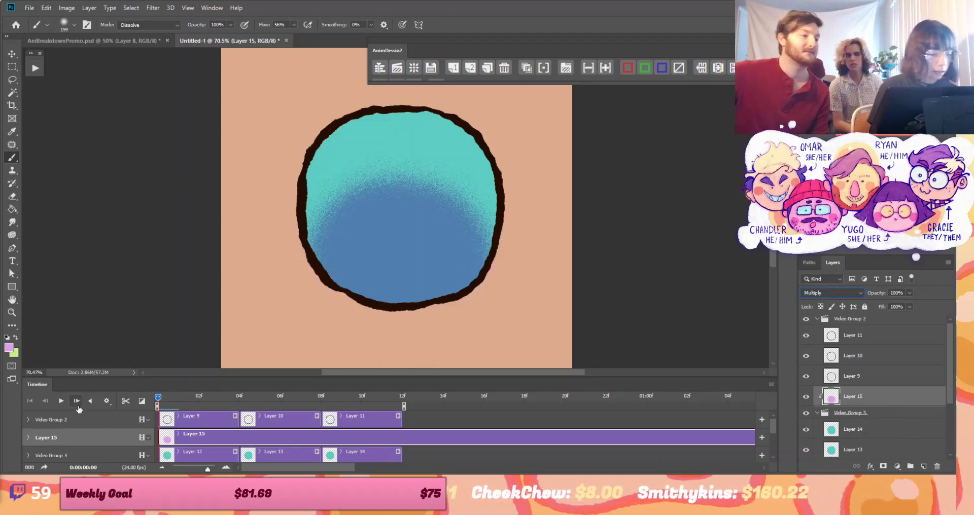
# Preview the shading, then move Layer 9's circle up and left with Free Transform
pyautogui.click(61, 403)
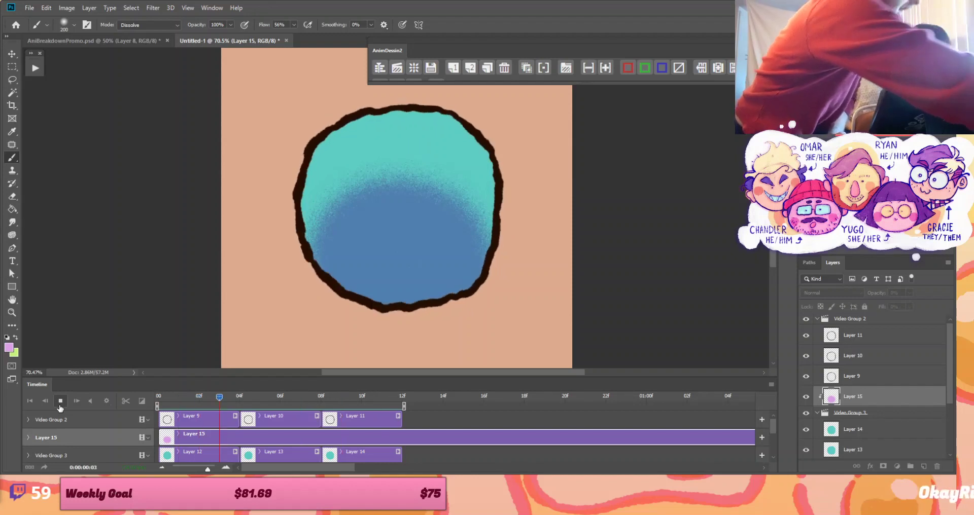
pyautogui.click(59, 405)
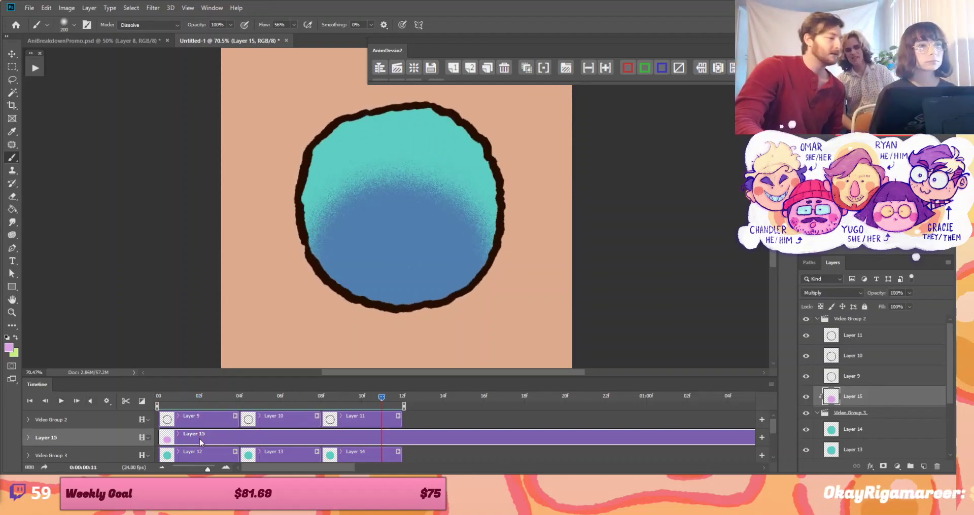
pyautogui.click(208, 421)
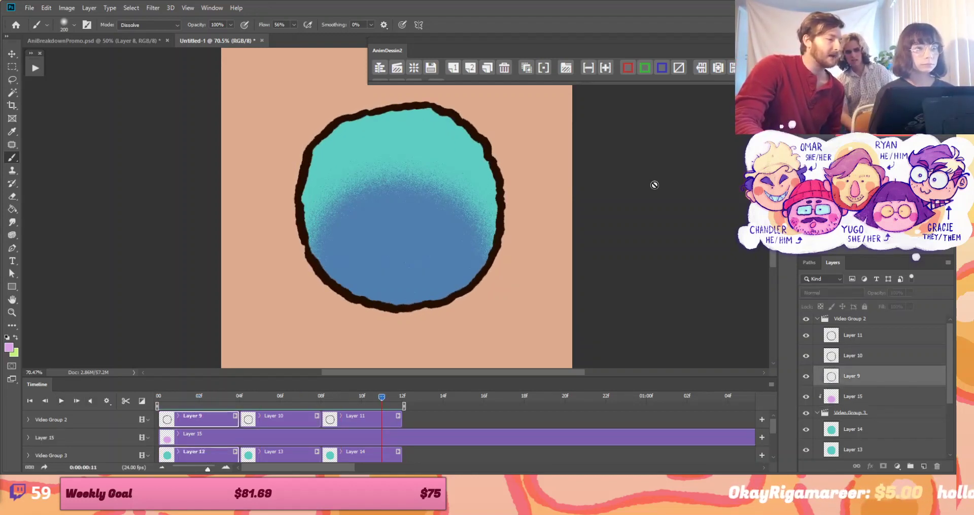
pyautogui.hotkey('ctrl', 't')
pyautogui.moveTo(467, 202); pyautogui.dragTo(442, 171)
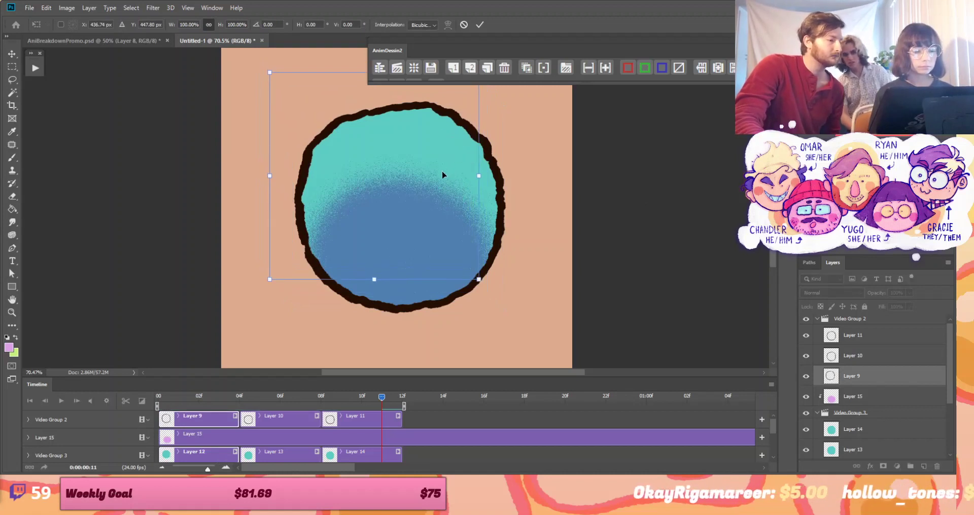
pyautogui.press('Return')
# Reposition the circle on frames 02 and 09 with Free Transform
pyautogui.click(200, 397)
pyautogui.hotkey('ctrl', 't')
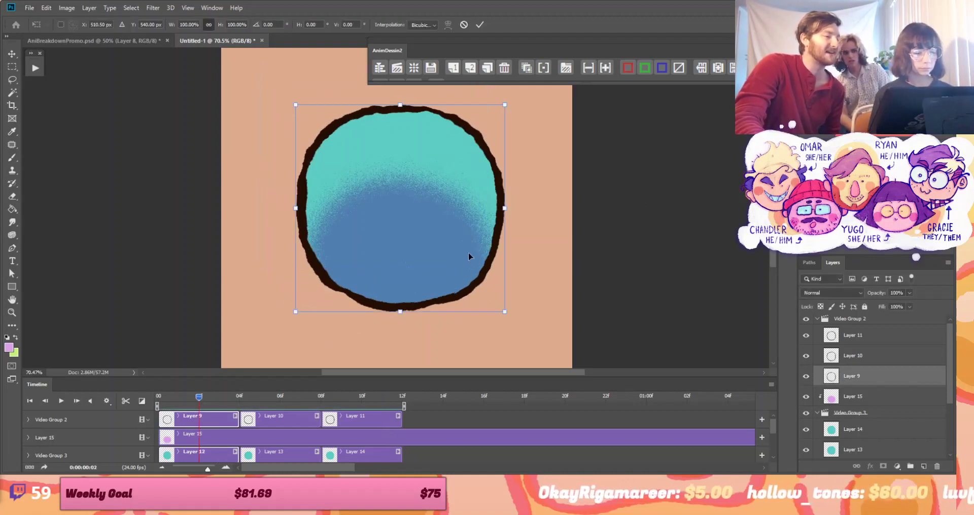
pyautogui.moveTo(468, 251); pyautogui.dragTo(419, 258)
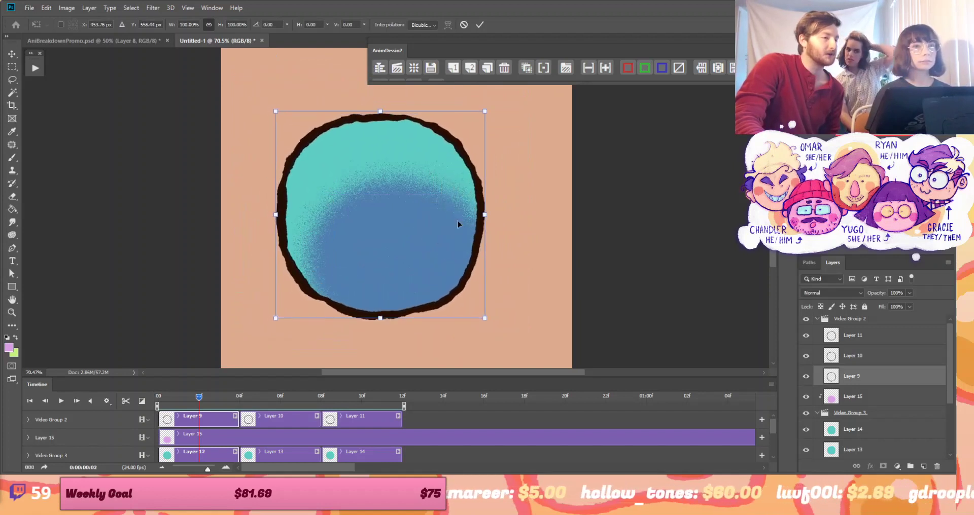
pyautogui.click(480, 25)
pyautogui.click(345, 400)
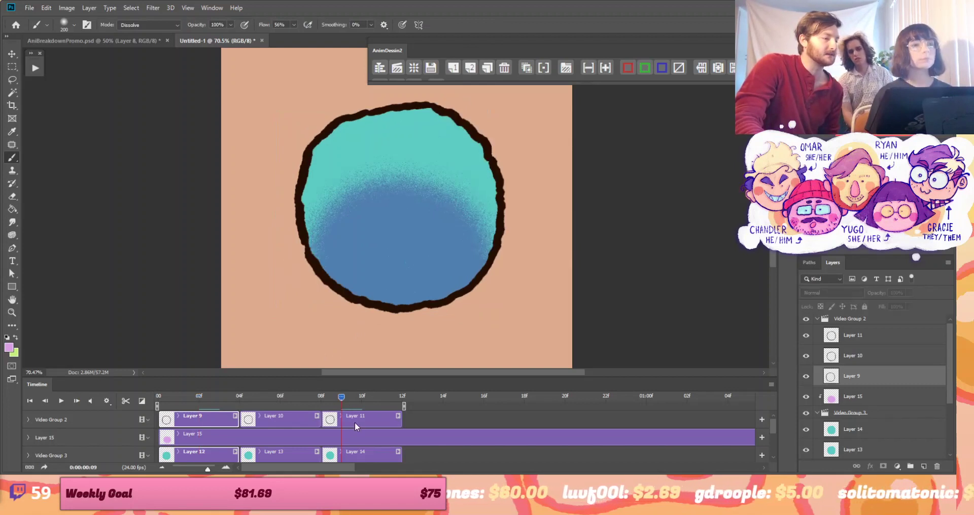
pyautogui.hotkey('ctrl', 't')
pyautogui.moveTo(442, 247); pyautogui.dragTo(451, 250)
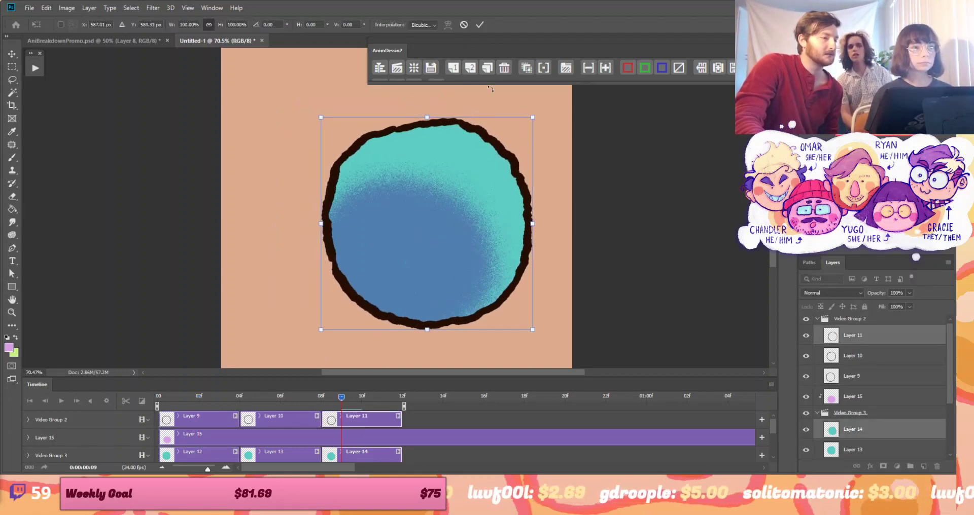
pyautogui.click(480, 24)
# Play back the motion, then paint a pink shadow under the circle on Layer 15
pyautogui.press('space')
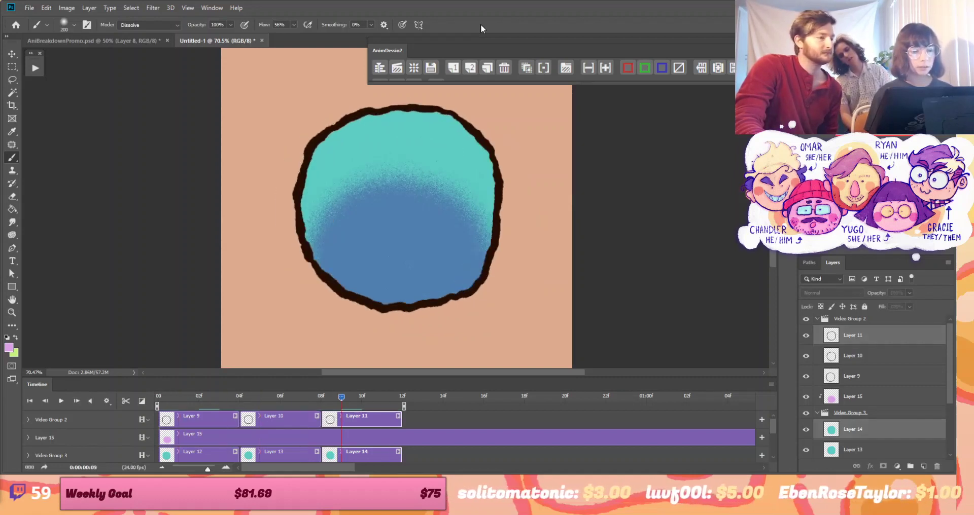
pyautogui.press('space')
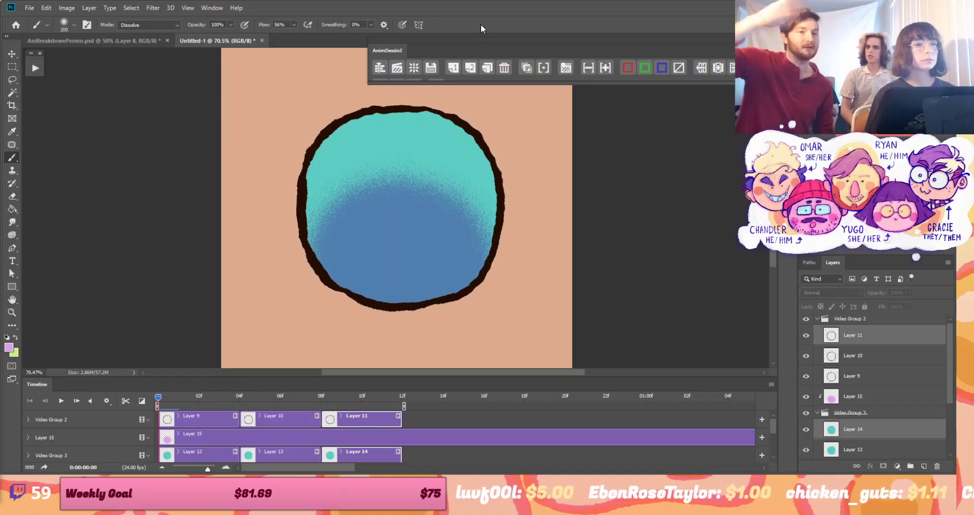
pyautogui.moveTo(305, 253); pyautogui.dragTo(348, 329)
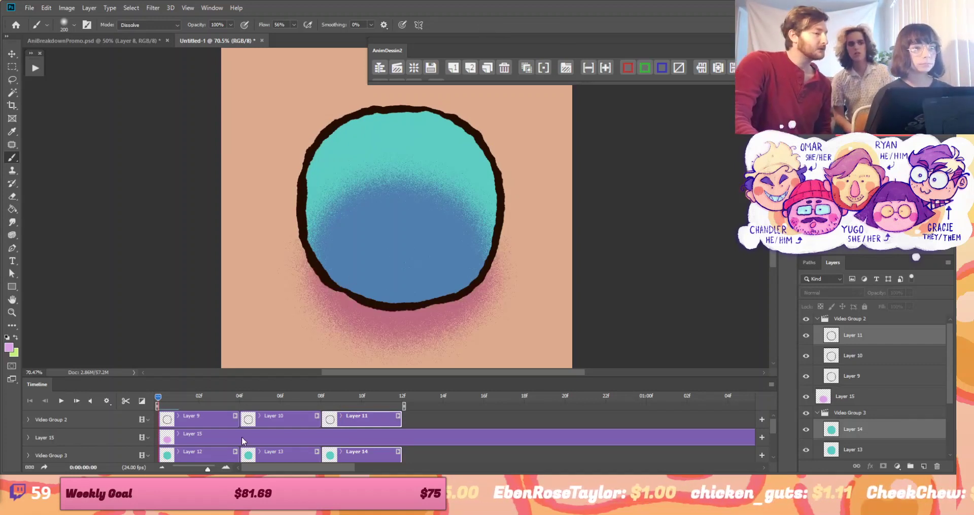
pyautogui.click(215, 436)
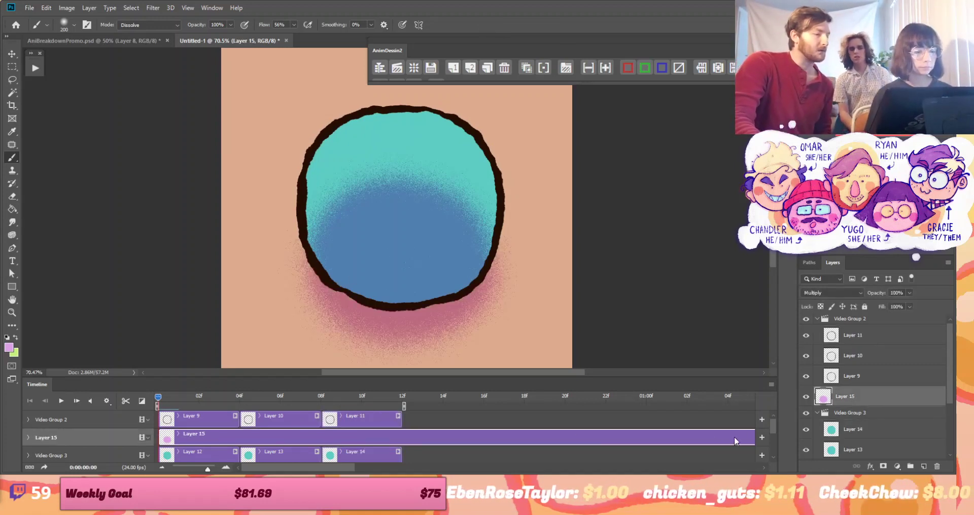
# Clip Layer 15, split its clip at 04f, and move the copy to another track
pyautogui.keyDown('alt'); pyautogui.click(872, 411); pyautogui.keyUp('alt')
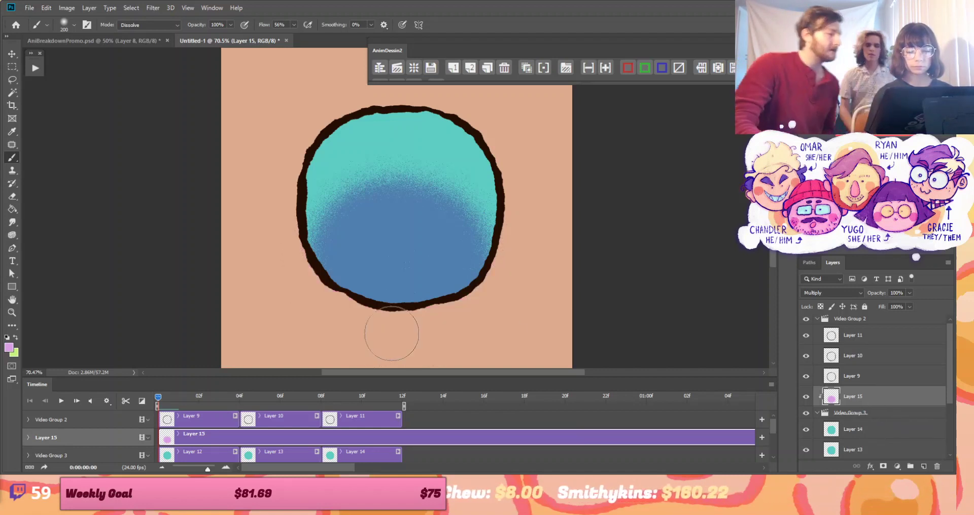
pyautogui.click(206, 417)
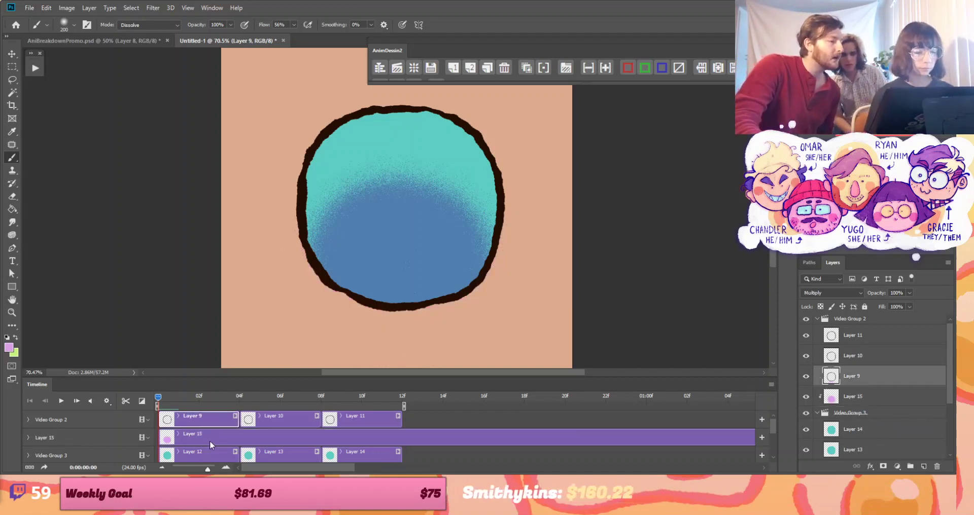
pyautogui.click(209, 440)
pyautogui.click(239, 398)
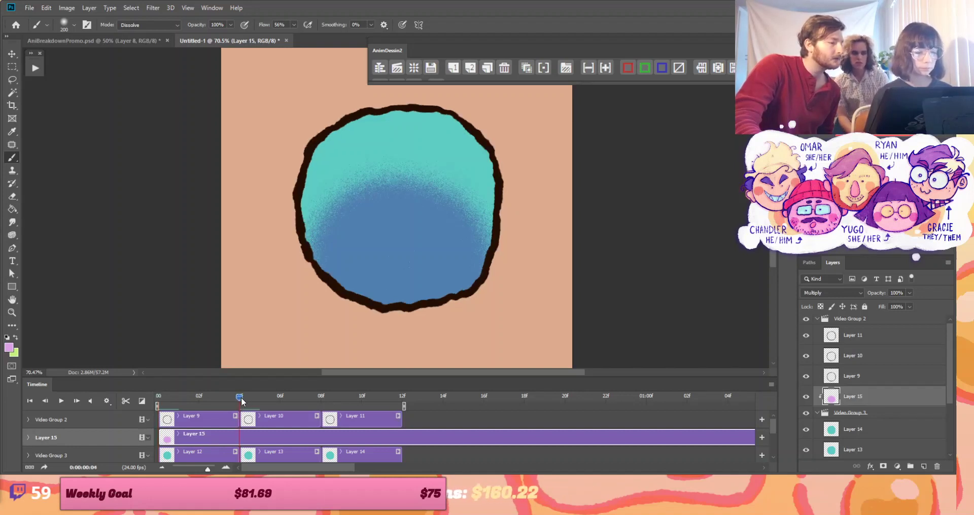
pyautogui.click(126, 402)
pyautogui.click(265, 444)
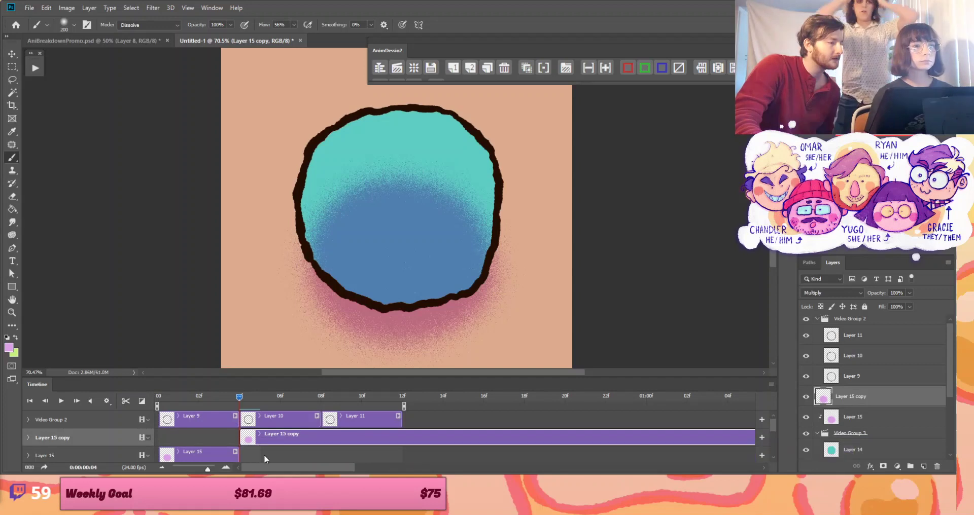
pyautogui.moveTo(266, 441); pyautogui.dragTo(214, 440)
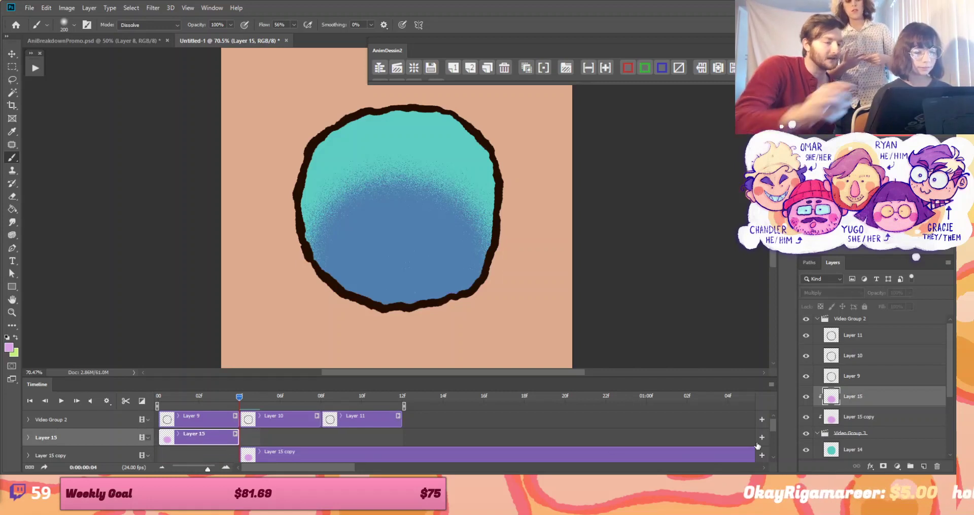
# Release both clips from the mask, join them on one track, and split at 08f
pyautogui.keyDown('alt'); pyautogui.click(873, 405); pyautogui.keyUp('alt')
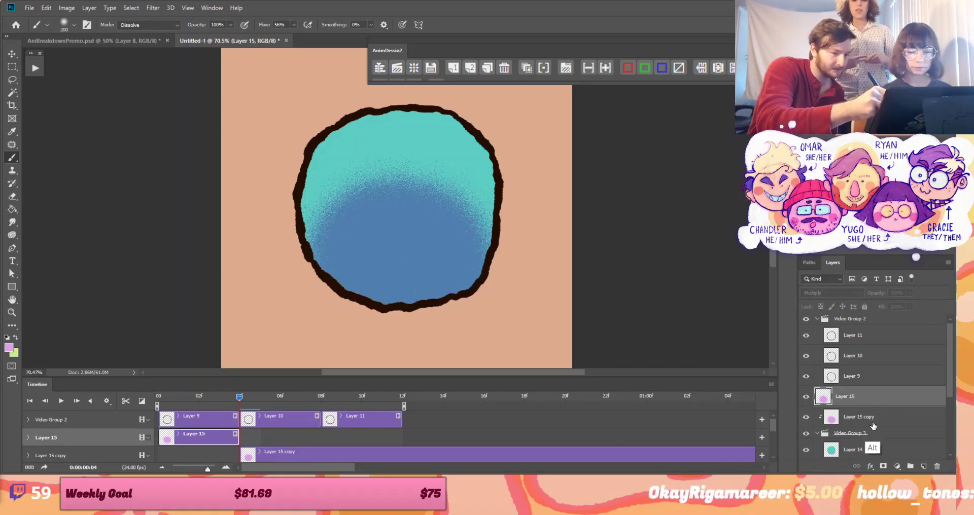
pyautogui.keyDown('alt'); pyautogui.click(874, 423); pyautogui.keyUp('alt')
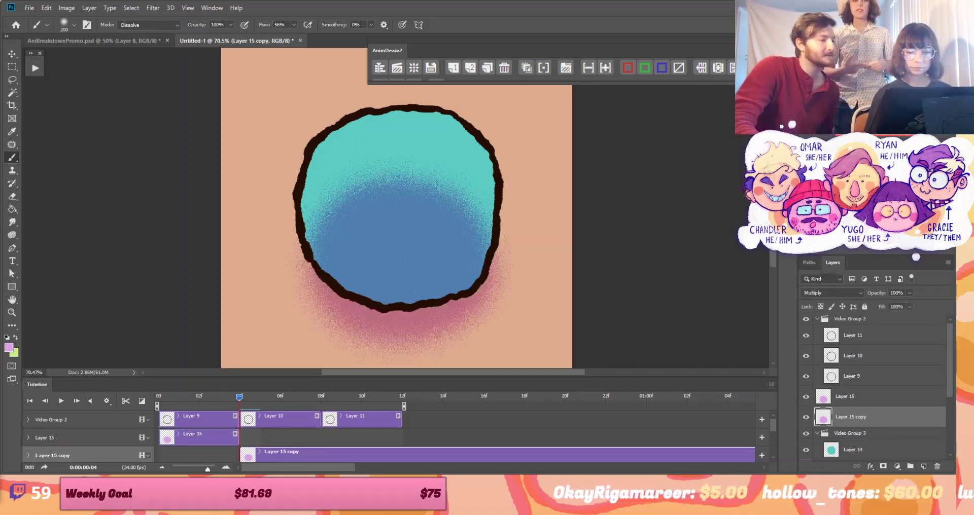
pyautogui.moveTo(297, 462); pyautogui.dragTo(299, 437)
pyautogui.click(321, 395)
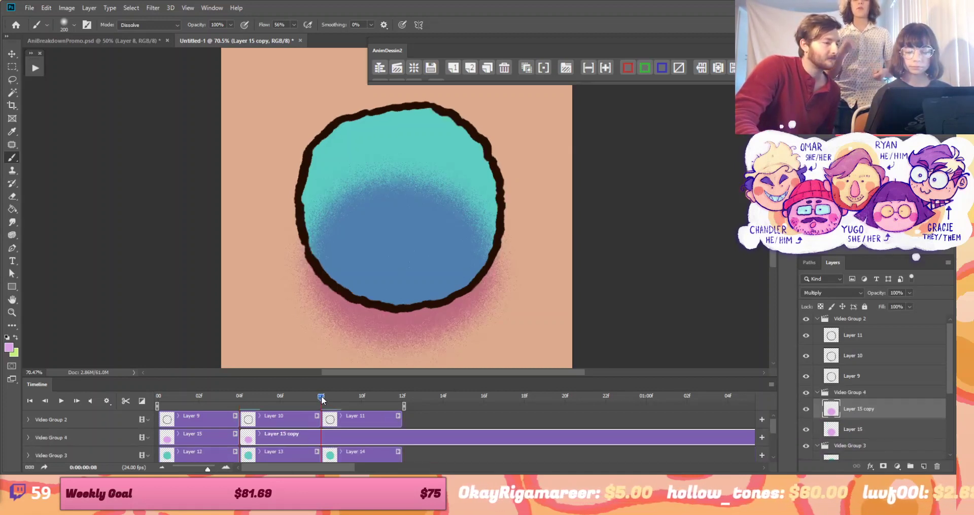
pyautogui.click(125, 401)
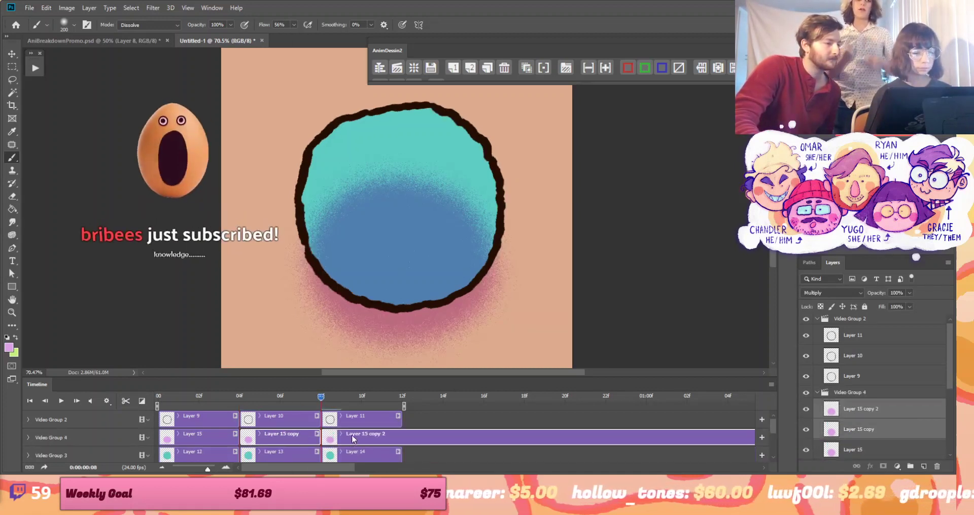
# Split at 12f, delete the extra Layer 15 copy 3, and return to the start
pyautogui.click(402, 396)
pyautogui.click(126, 400)
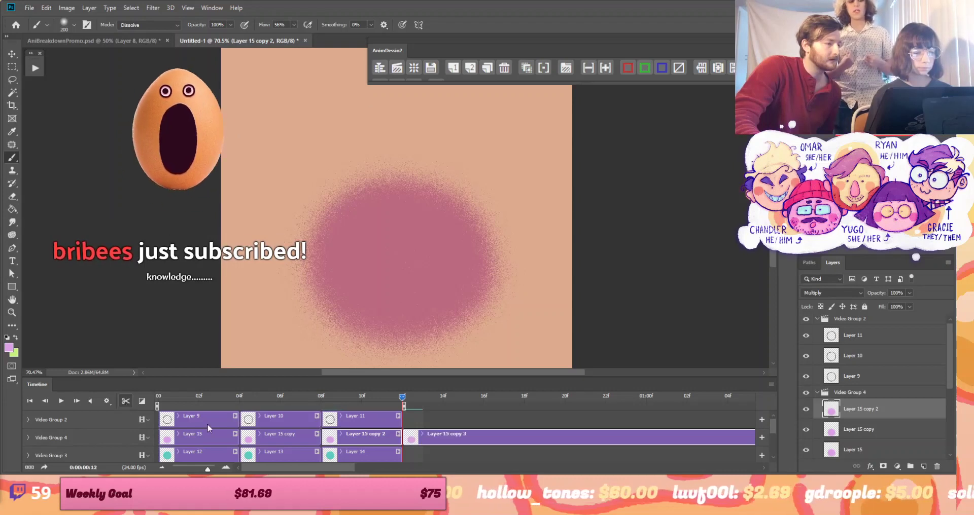
pyautogui.click(434, 439)
pyautogui.press('Delete')
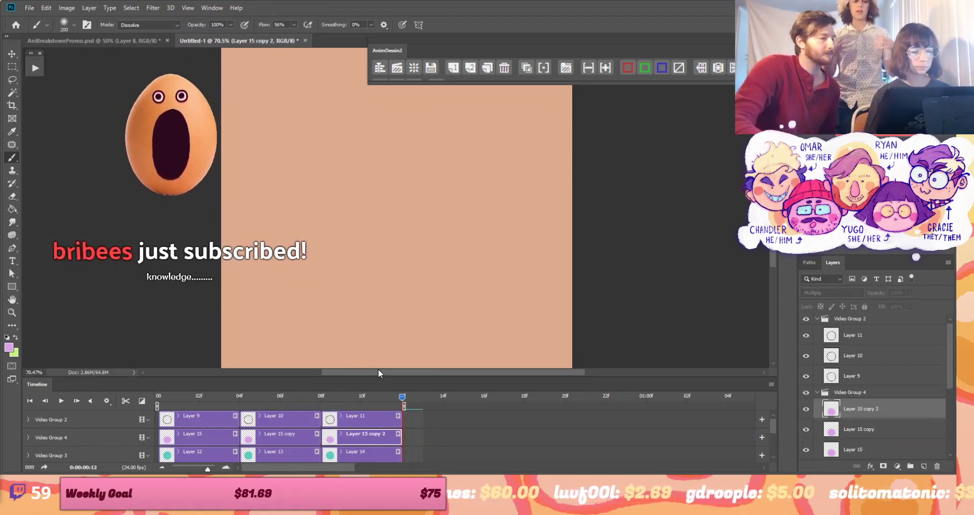
pyautogui.click(187, 440)
pyautogui.click(178, 396)
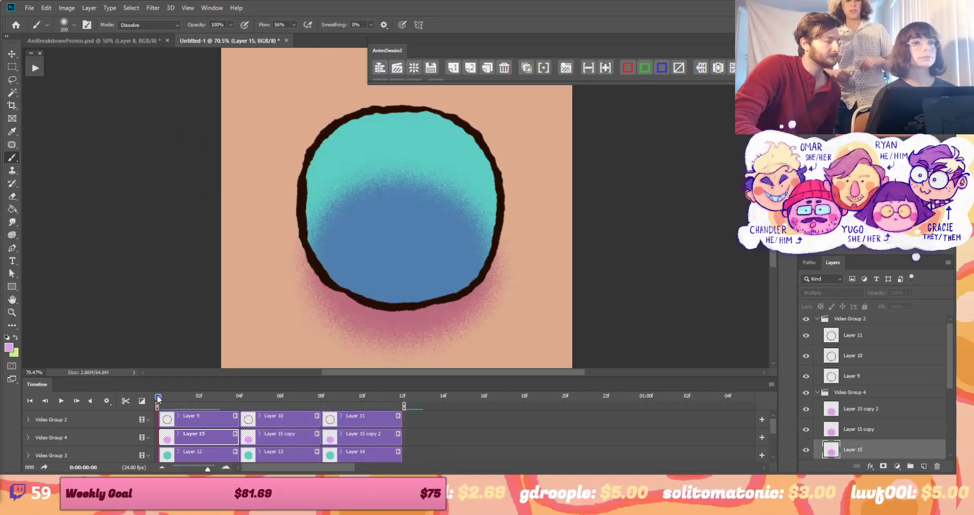
pyautogui.click(123, 437)
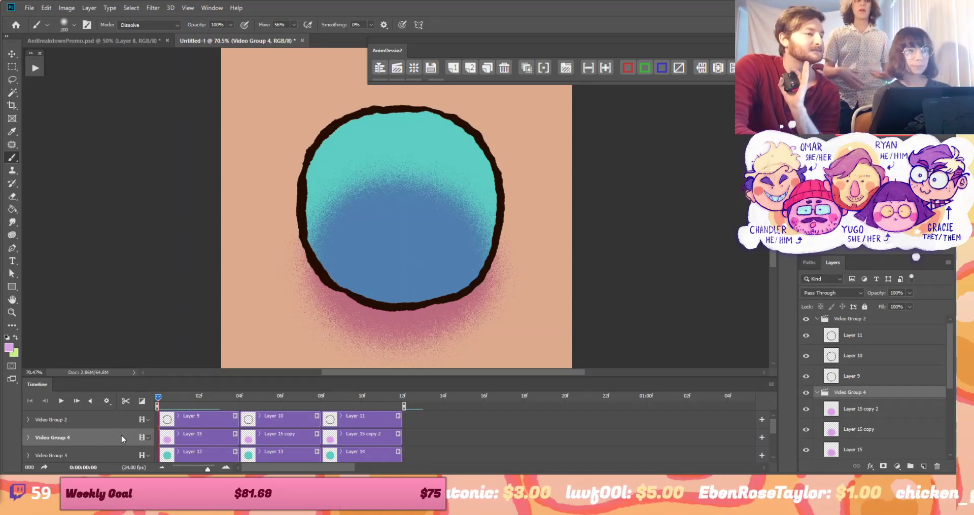
pyautogui.click(175, 445)
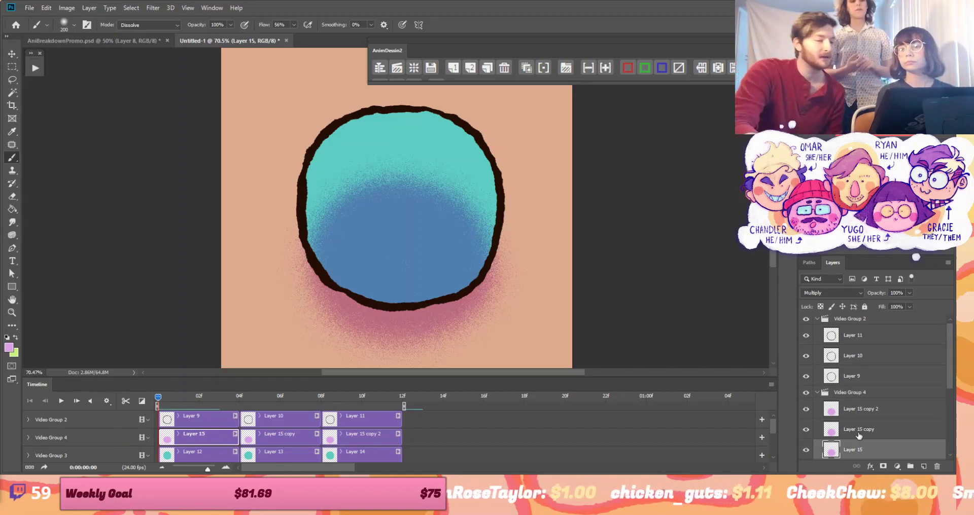
# Shift the Layer 15 shadow up and left
pyautogui.click(828, 396)
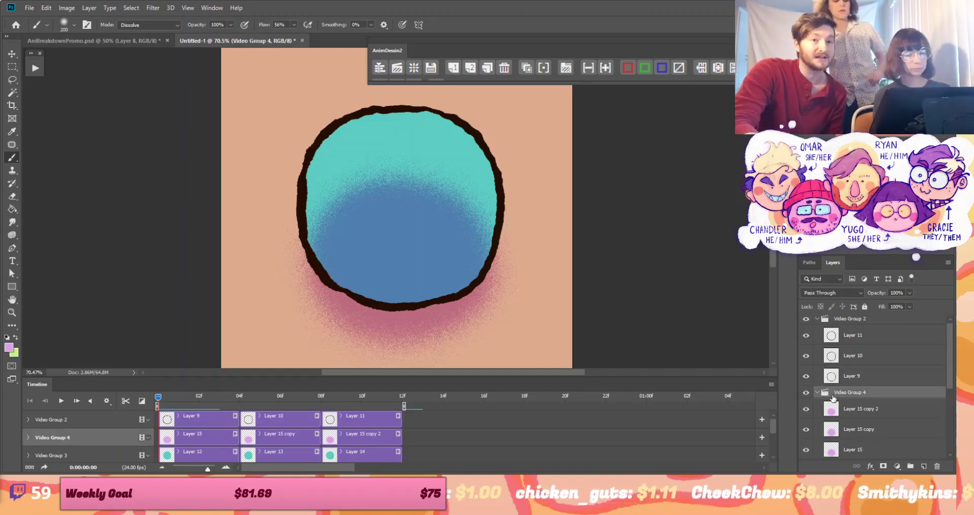
pyautogui.click(182, 443)
pyautogui.hotkey('ctrl', 't')
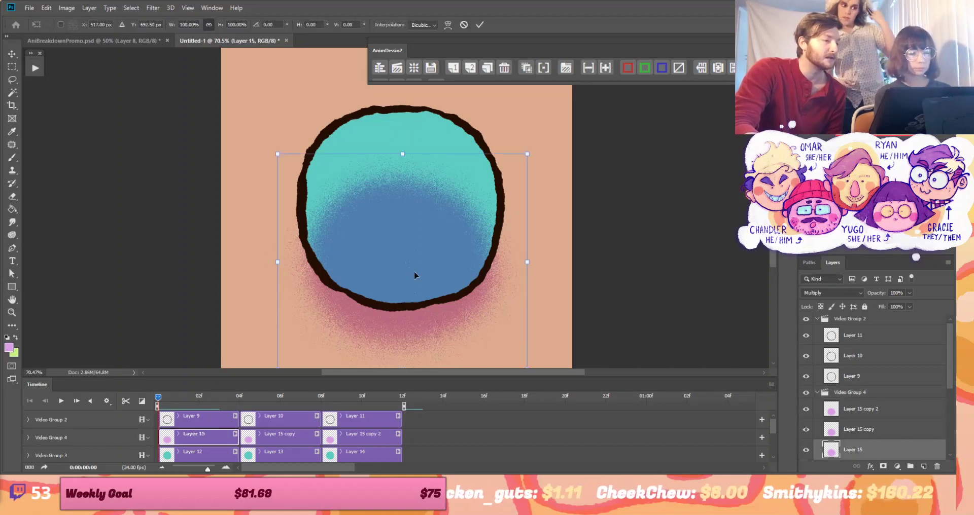
pyautogui.moveTo(414, 272); pyautogui.dragTo(389, 262)
pyautogui.click(480, 25)
pyautogui.press('b')
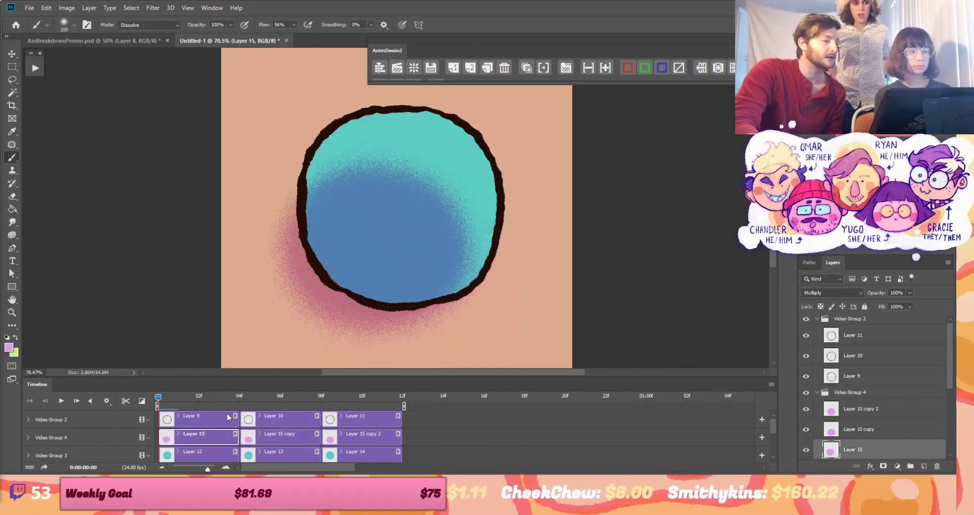
# At frame 06f, shift the Layer 15 copy shadow right and up
pyautogui.click(266, 439)
pyautogui.click(447, 257)
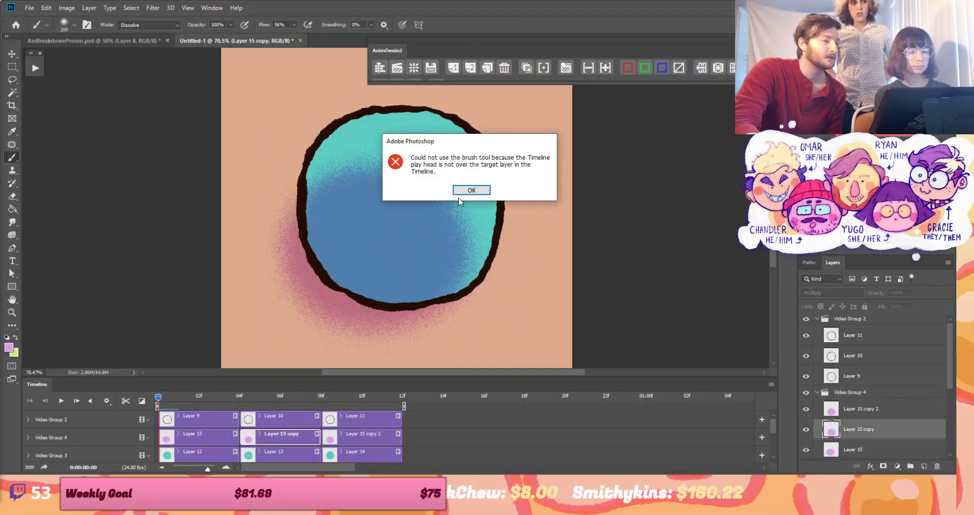
pyautogui.click(461, 191)
pyautogui.click(276, 404)
pyautogui.hotkey('ctrl', 't')
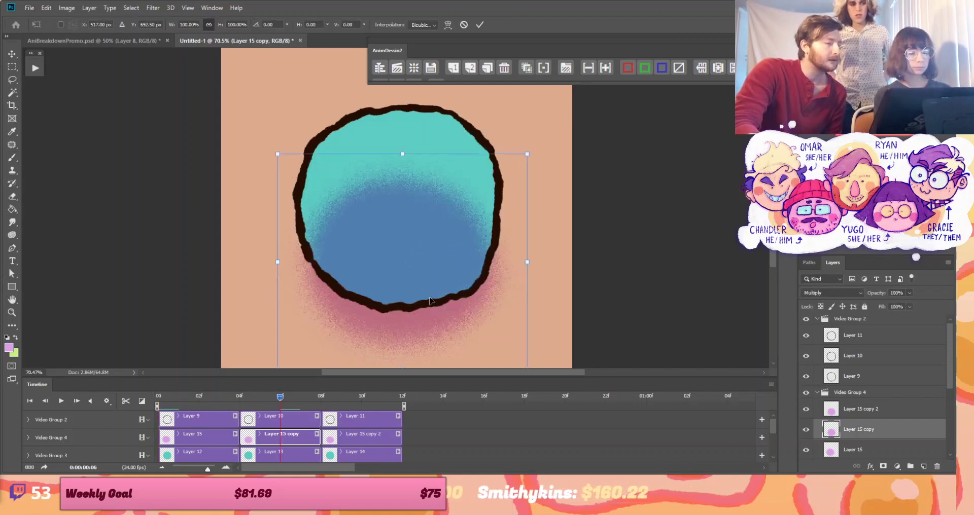
pyautogui.moveTo(430, 299); pyautogui.dragTo(463, 274)
pyautogui.click(480, 25)
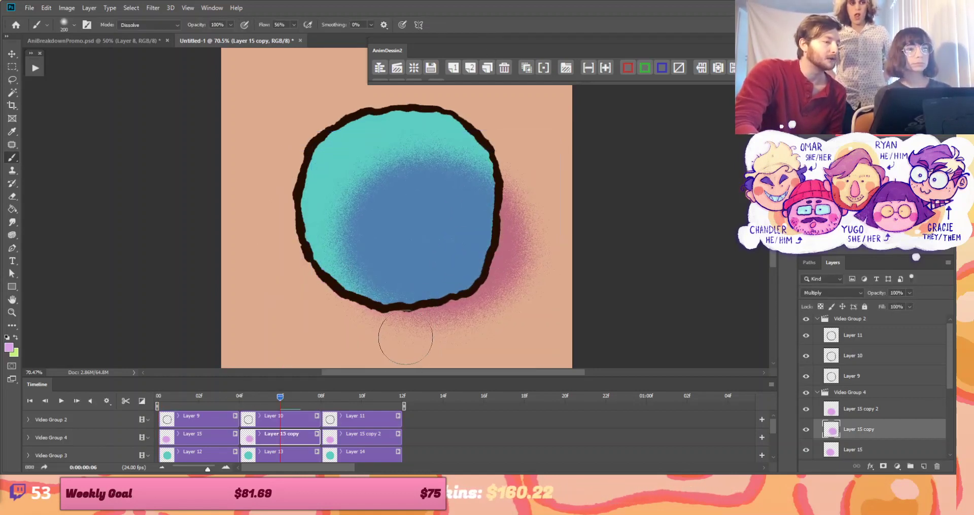
# At frame 10f, move the Layer 15 copy 2 shadow above the circle
pyautogui.click(359, 401)
pyautogui.click(349, 437)
pyautogui.hotkey('ctrl', 't')
pyautogui.moveTo(459, 252); pyautogui.dragTo(431, 145)
pyautogui.click(481, 24)
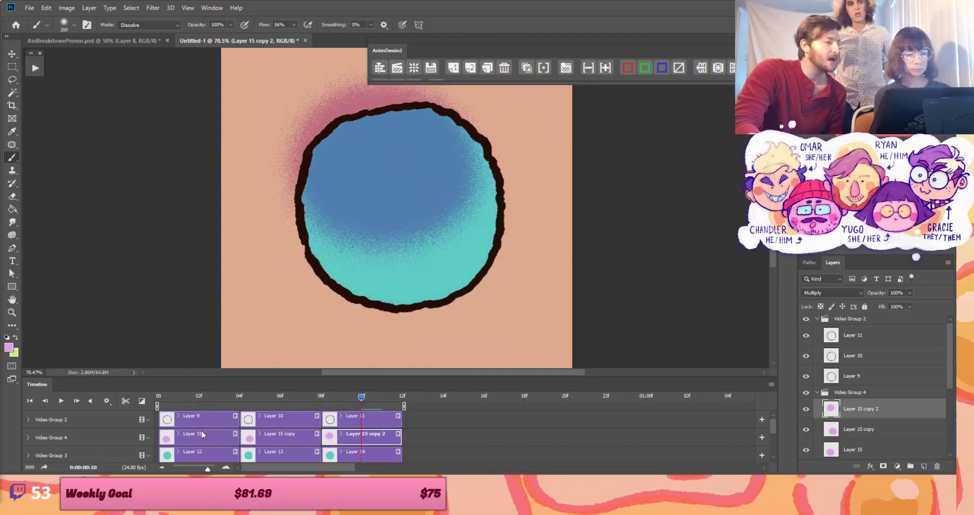
pyautogui.click(110, 437)
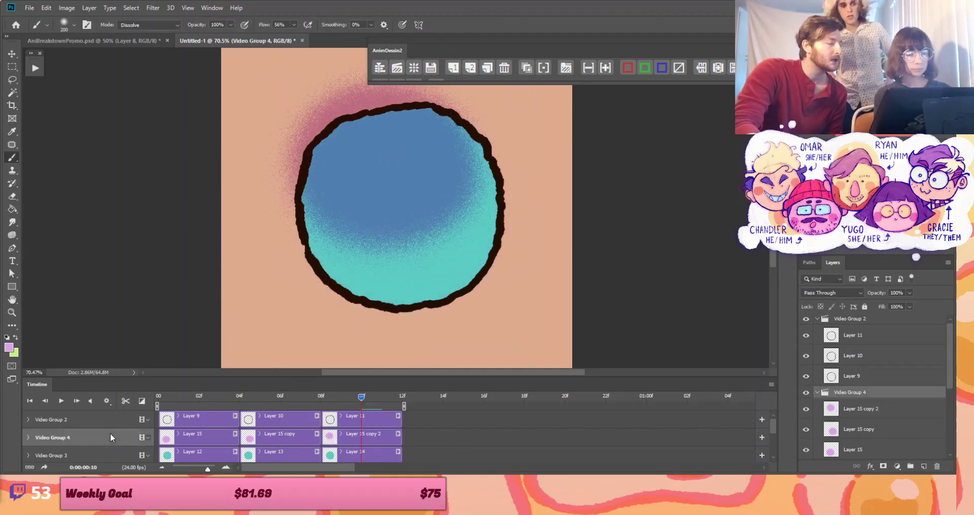
pyautogui.rightClick(858, 394)
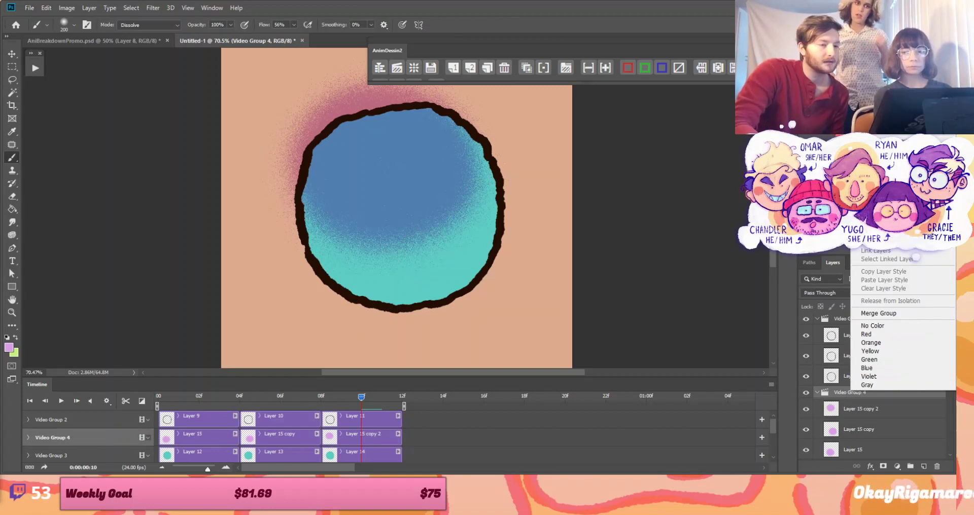
pyautogui.click(883, 223)
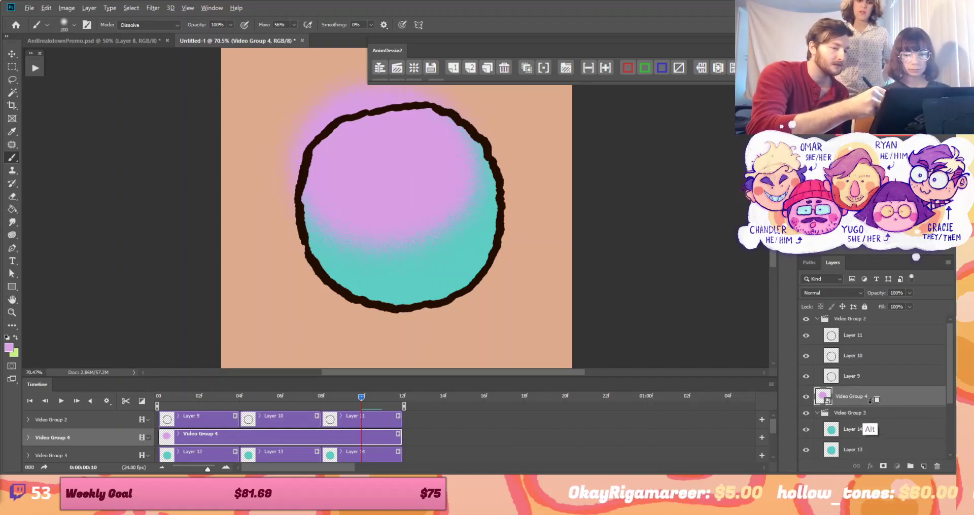
pyautogui.keyDown('alt'); pyautogui.click(869, 402); pyautogui.keyUp('alt')
pyautogui.click(832, 293)
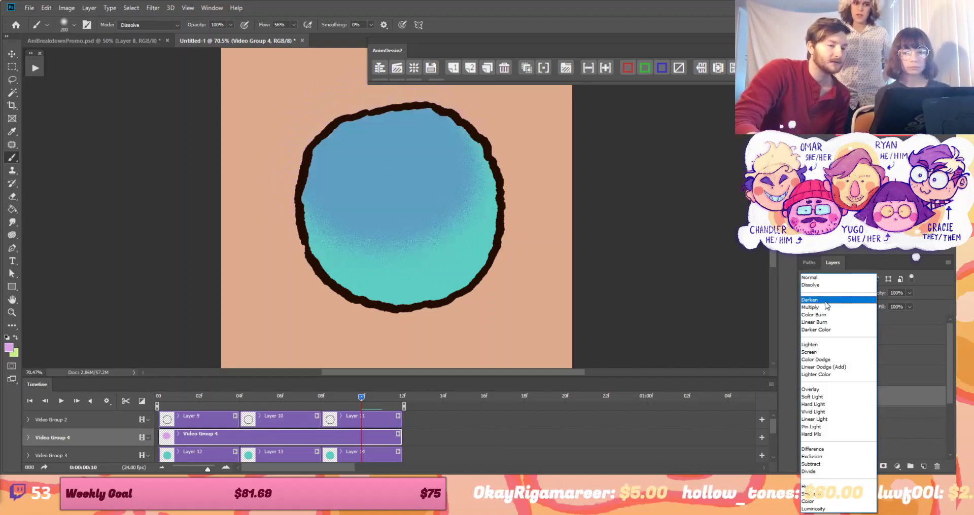
pyautogui.click(824, 307)
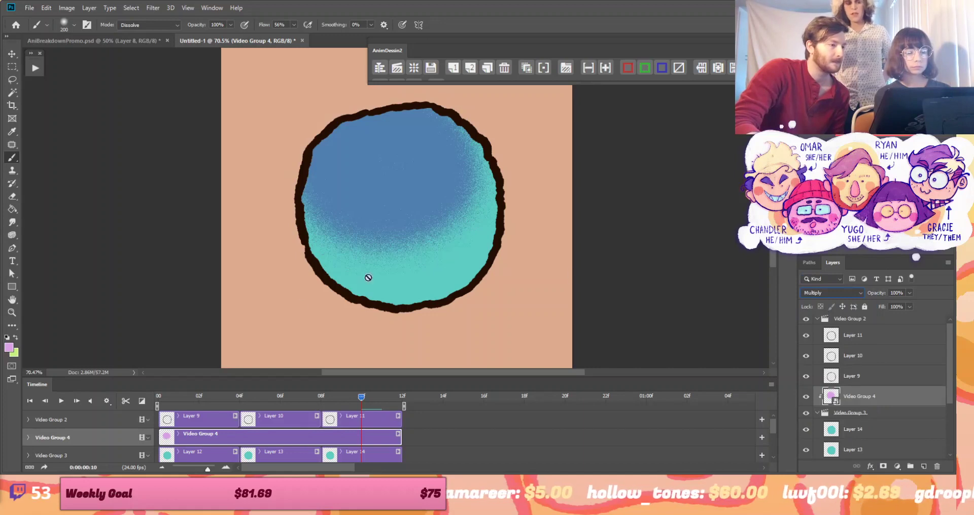
pyautogui.click(66, 401)
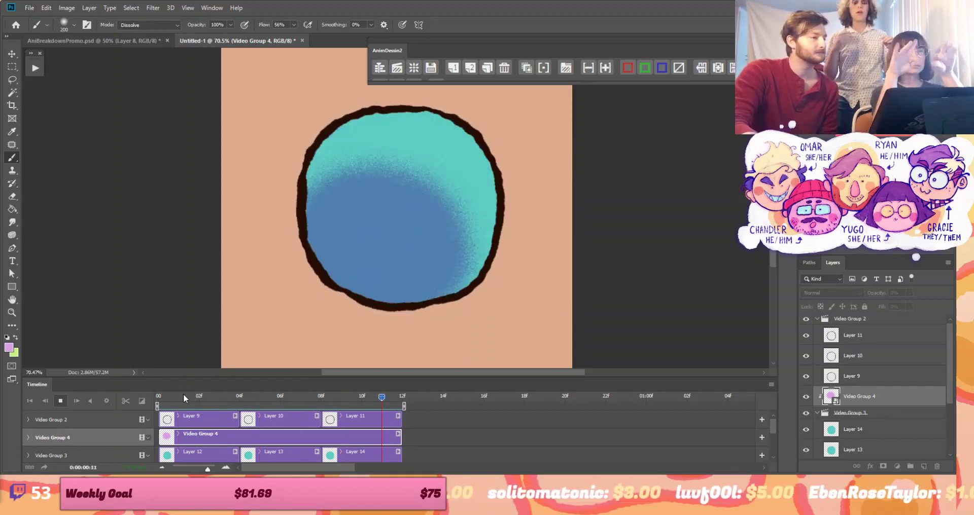
pyautogui.click(202, 397)
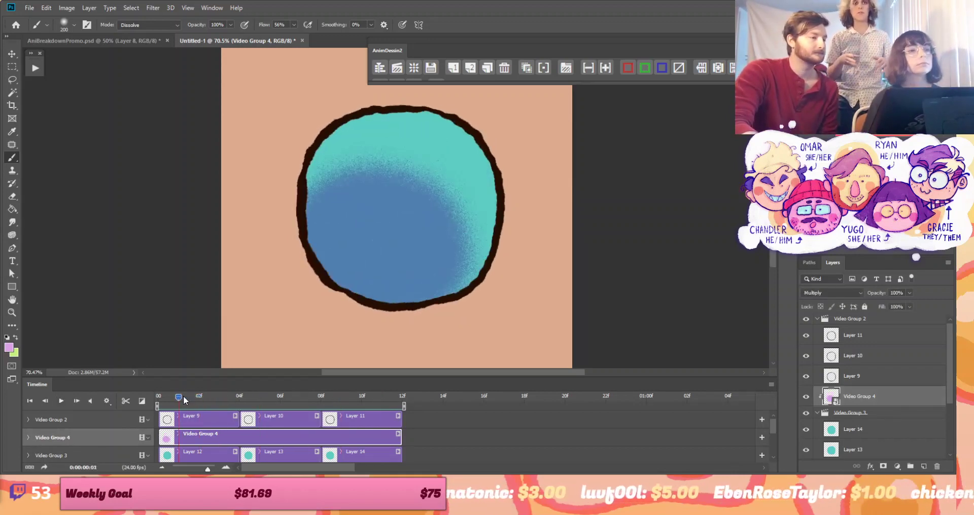
pyautogui.click(224, 402)
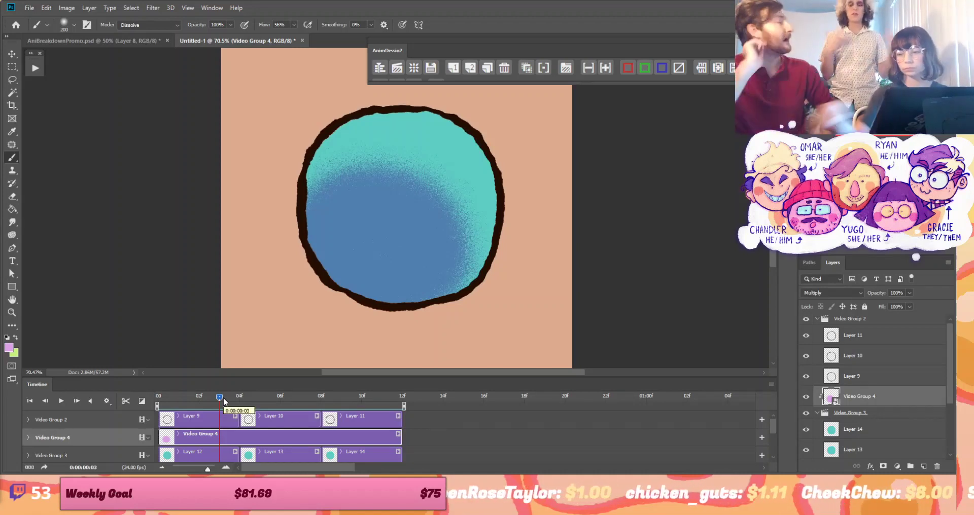
pyautogui.moveTo(223, 402)
pyautogui.mouseDown()
pyautogui.moveTo(323, 400)
pyautogui.moveTo(219, 400)
pyautogui.mouseUp()
pyautogui.press('space')
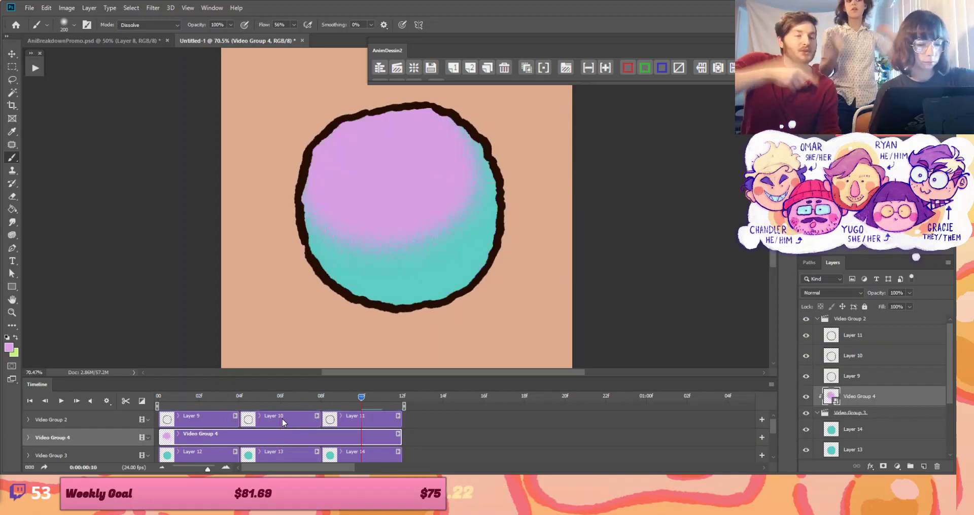
# Undo five steps back to a single Layer 15 track without the pink shadow
pyautogui.hotkey('ctrl', 'z')
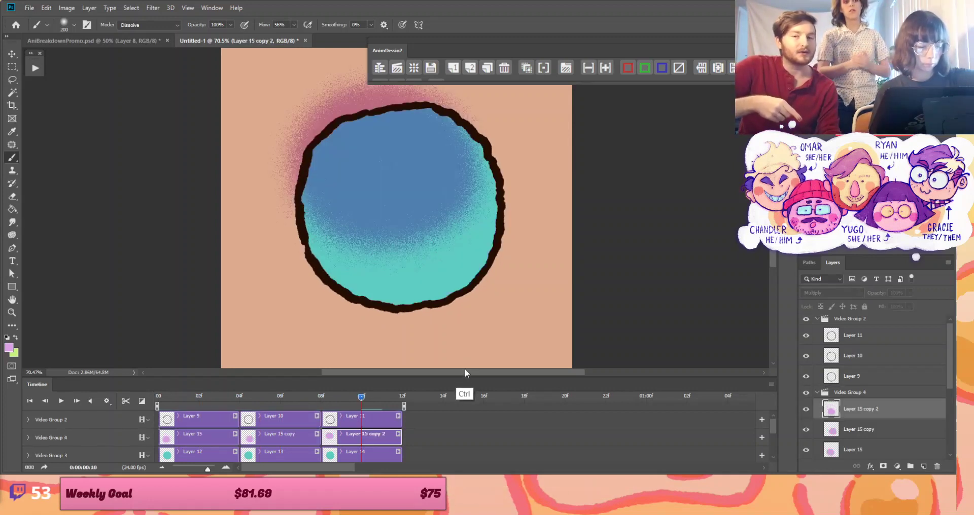
pyautogui.hotkey('ctrl', 'z')
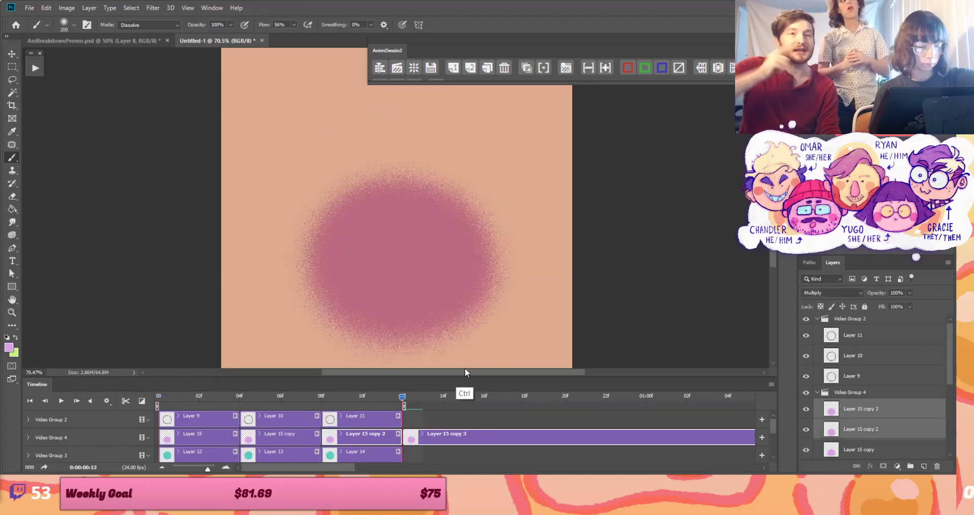
pyautogui.hotkey('ctrl', 'z')
pyautogui.hotkey('ctrl', 'z')
pyautogui.hotkey('ctrl', 'z')
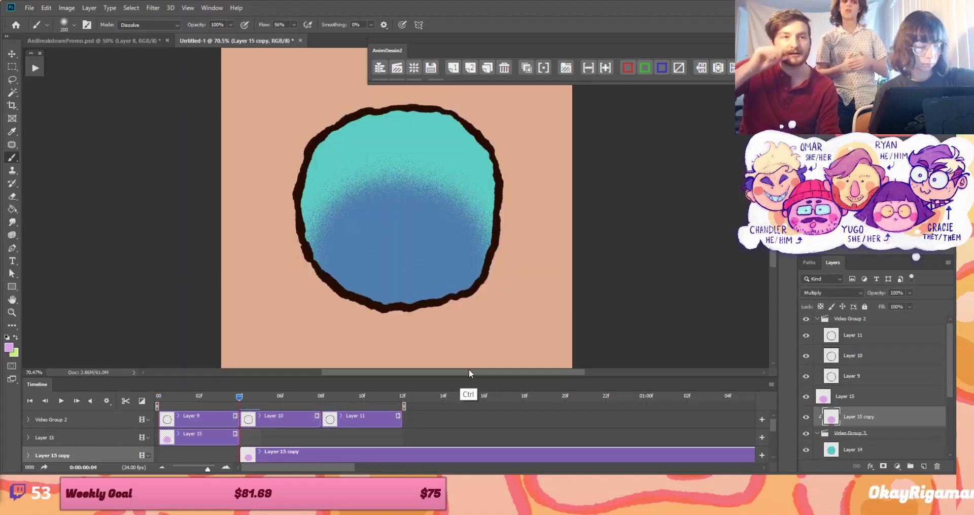
pyautogui.hotkey('ctrl', 'z')
pyautogui.hotkey('ctrl', 'z')
pyautogui.hotkey('ctrl', 'z')
pyautogui.hotkey('ctrl', 'z')
pyautogui.hotkey('ctrl', 'z')
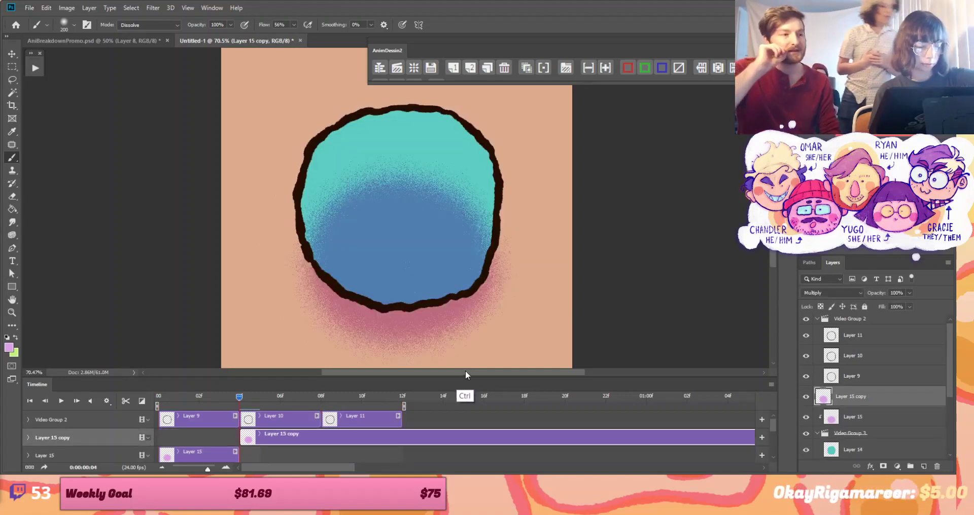
pyautogui.hotkey('ctrl', 'z')
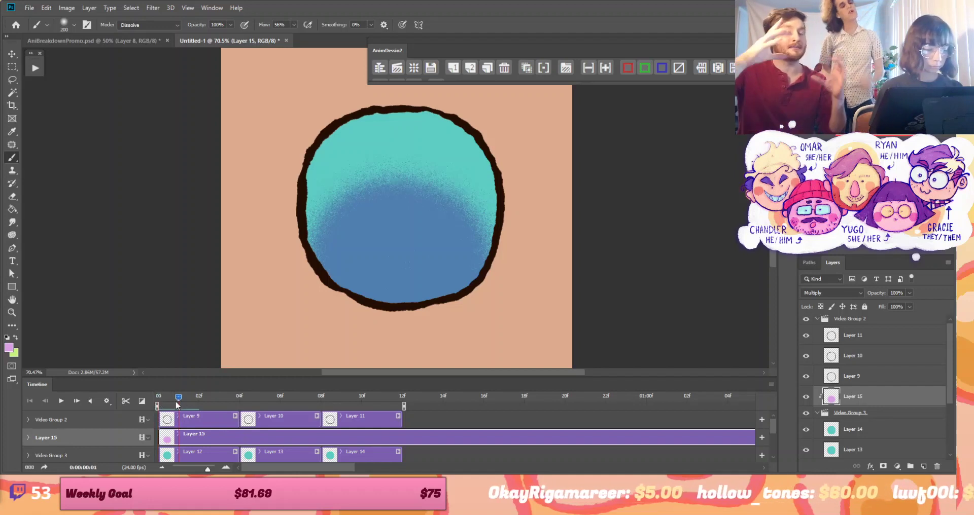
# Preview the loop, stop on frame 09, and select Video Group 2
pyautogui.press('space')
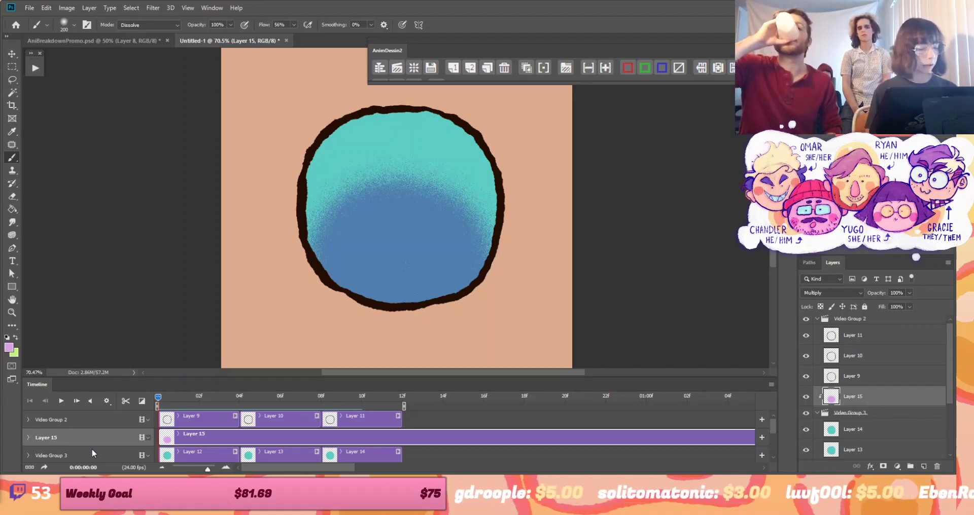
pyautogui.click(60, 401)
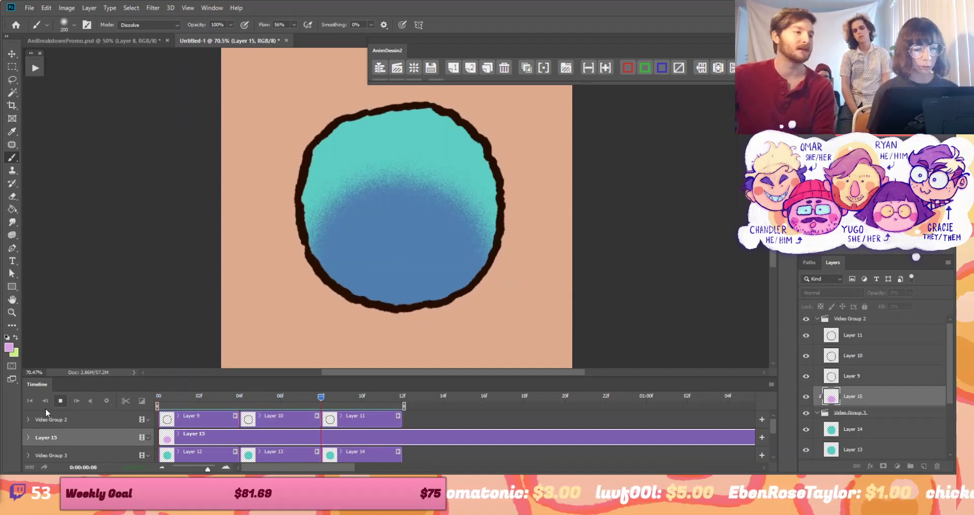
pyautogui.click(59, 401)
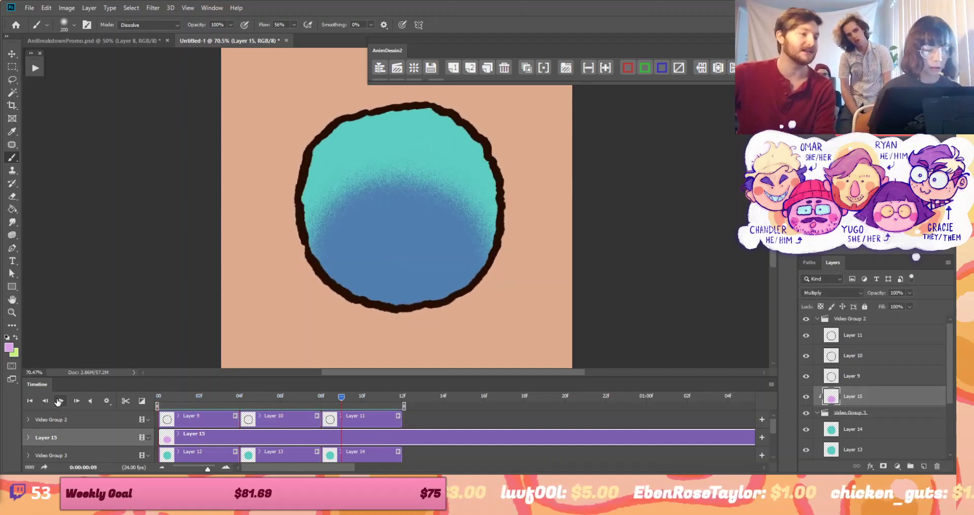
pyautogui.click(112, 421)
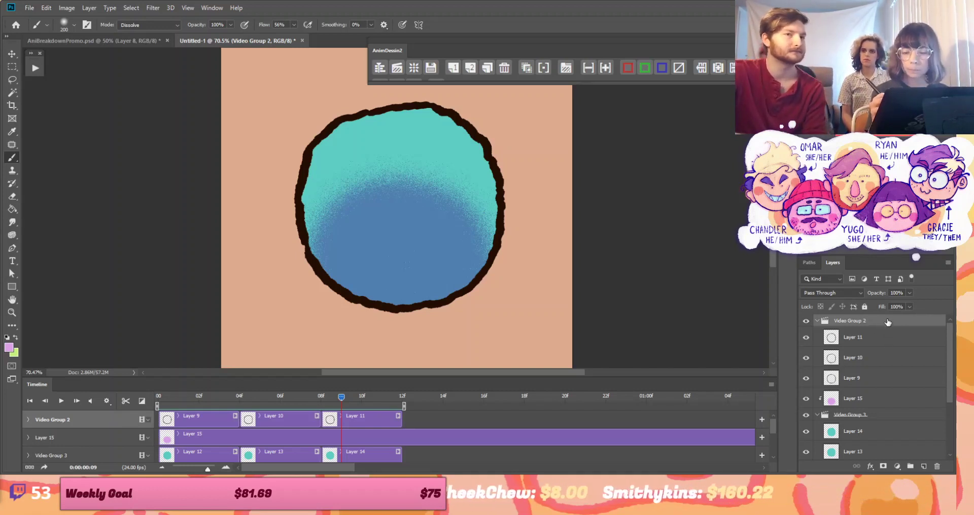
# Enable a Drop Shadow on Video Group 2 aimed downward at about 100°
pyautogui.doubleClick(886, 322)
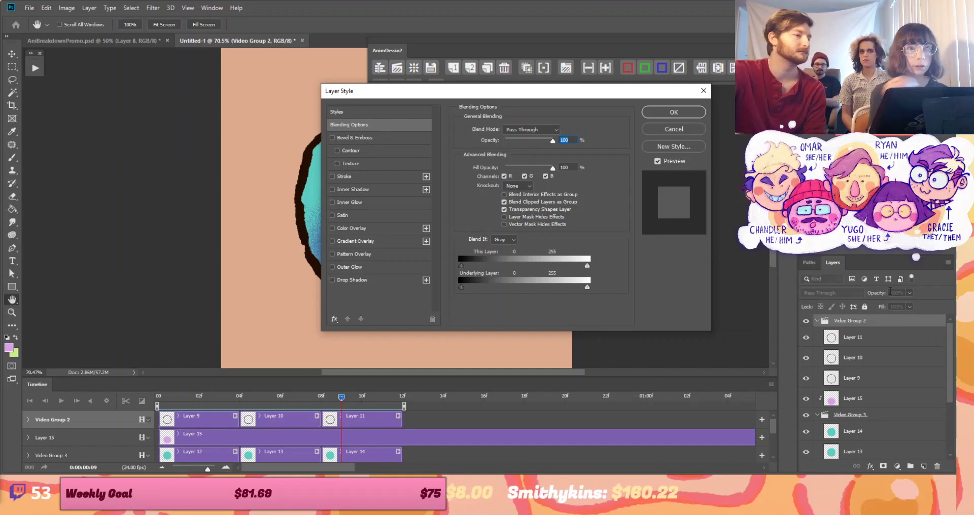
pyautogui.moveTo(598, 97); pyautogui.dragTo(565, 105)
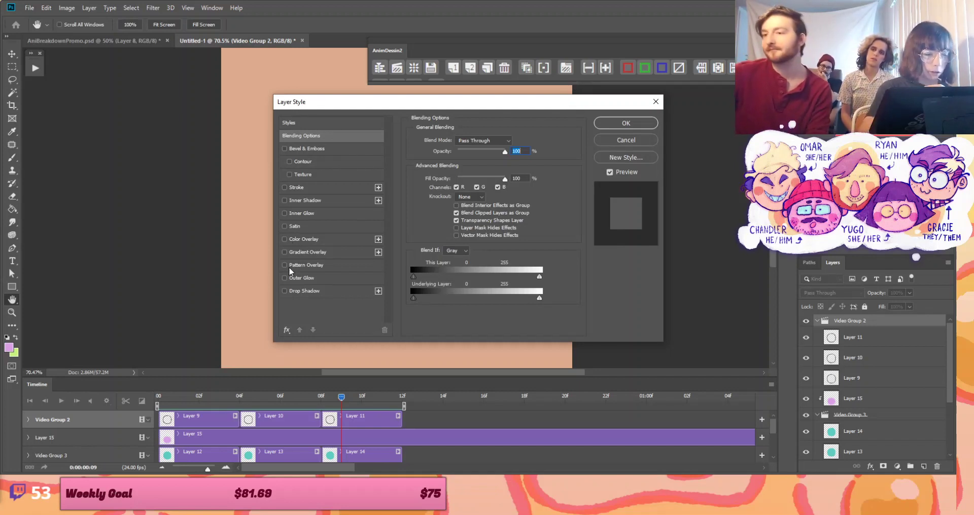
pyautogui.click(285, 291)
pyautogui.moveTo(421, 102); pyautogui.dragTo(670, 100)
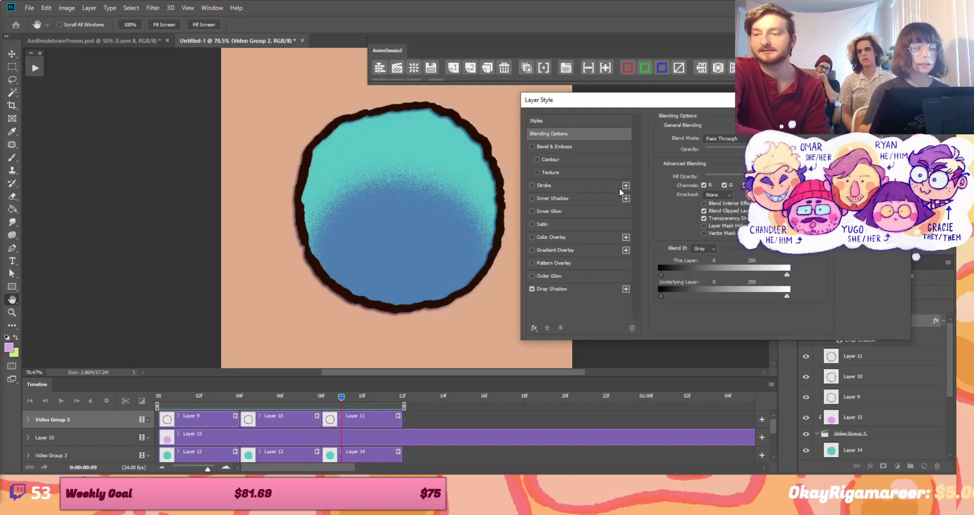
pyautogui.click(586, 291)
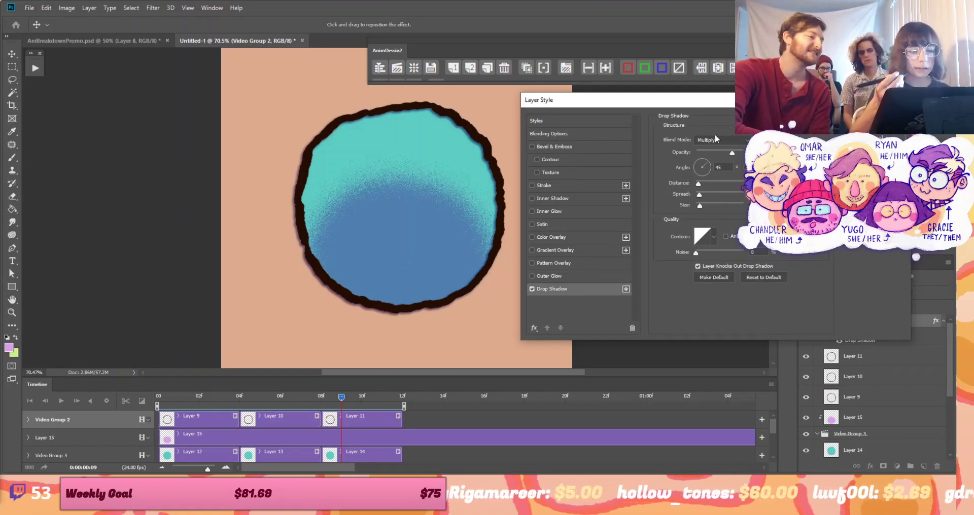
pyautogui.click(701, 157)
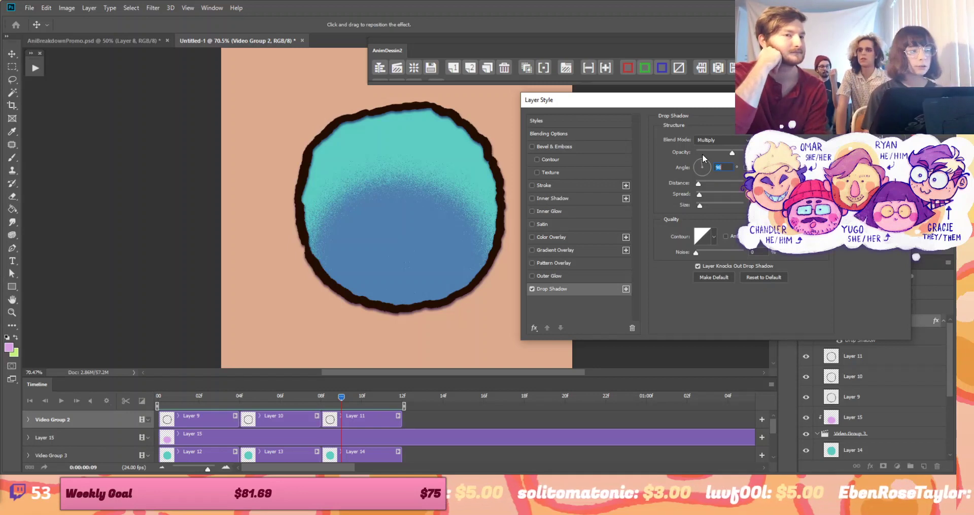
# Make the shadow pink (da758f), push its distance far below, apply, and play
pyautogui.click(758, 140)
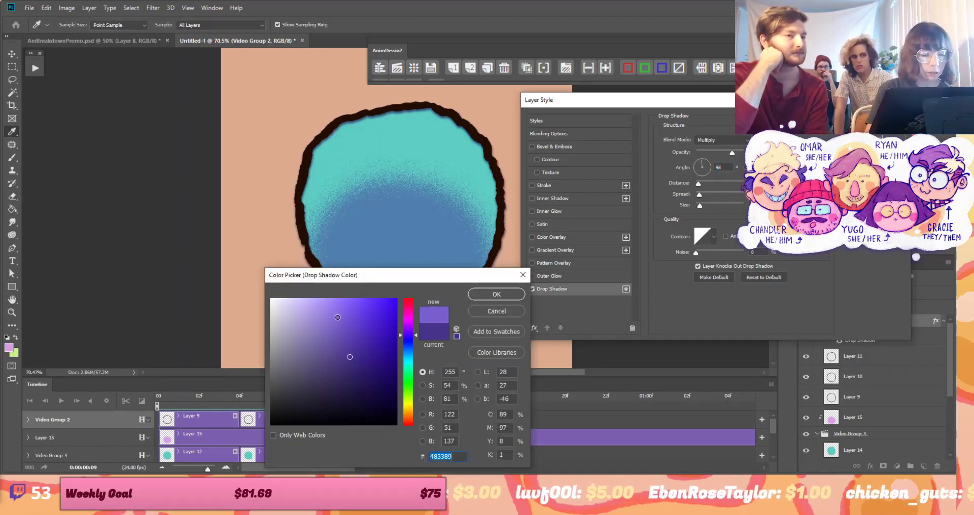
pyautogui.write('da758f')
pyautogui.moveTo(345, 325); pyautogui.dragTo(351, 305)
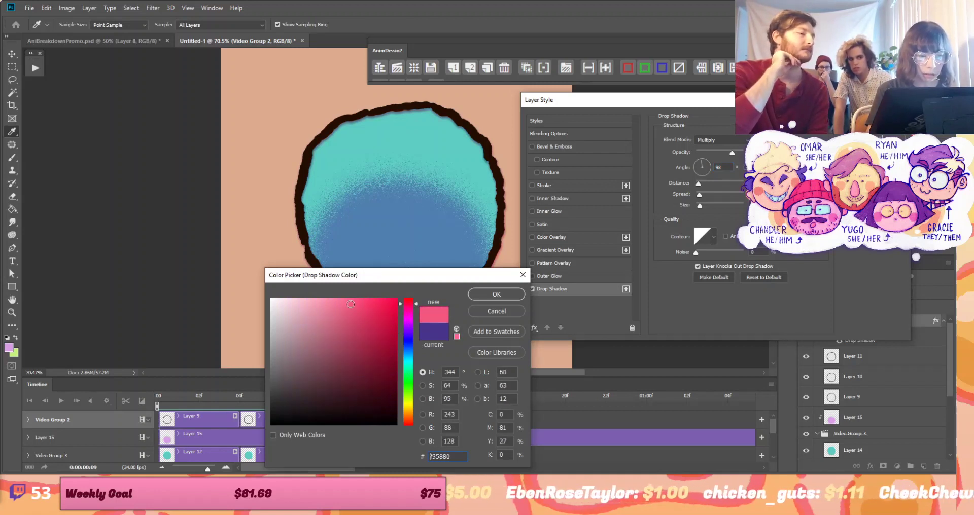
pyautogui.click(496, 295)
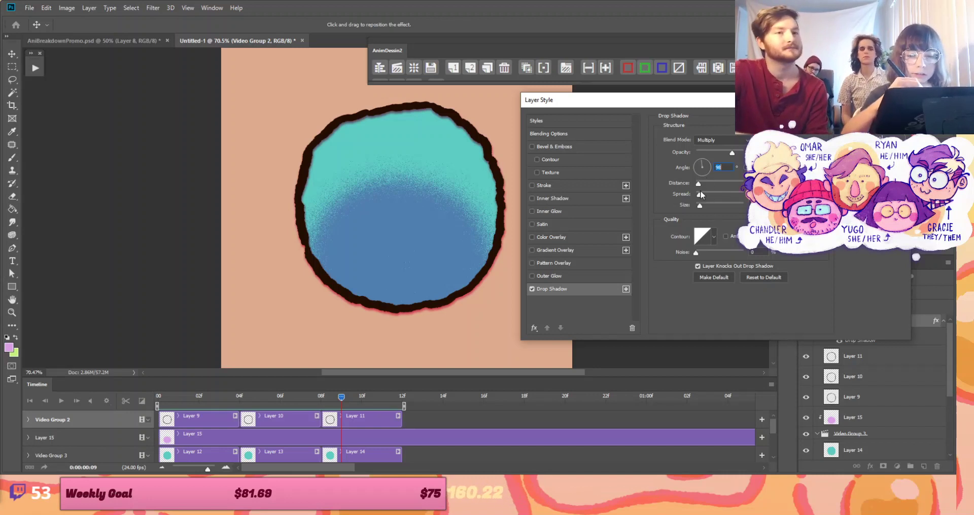
pyautogui.moveTo(699, 184); pyautogui.dragTo(732, 185)
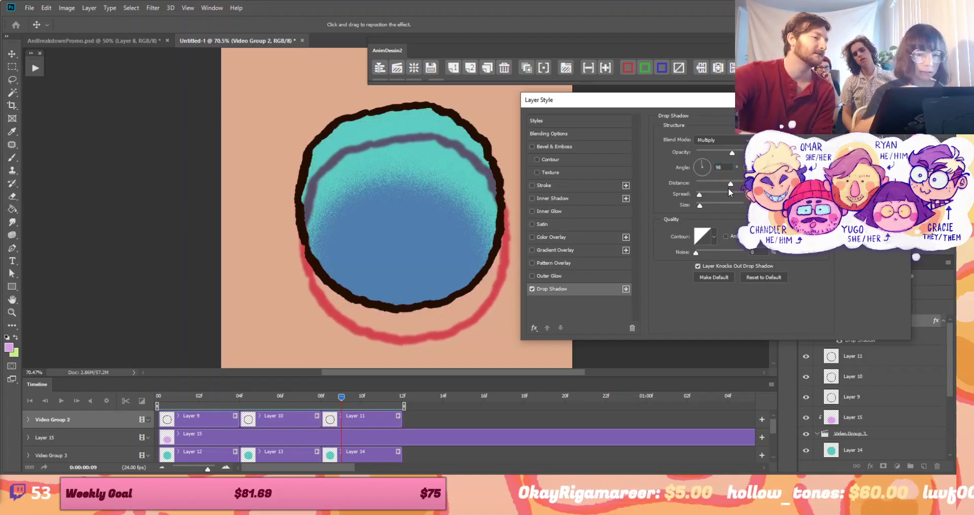
pyautogui.click(883, 116)
pyautogui.click(61, 401)
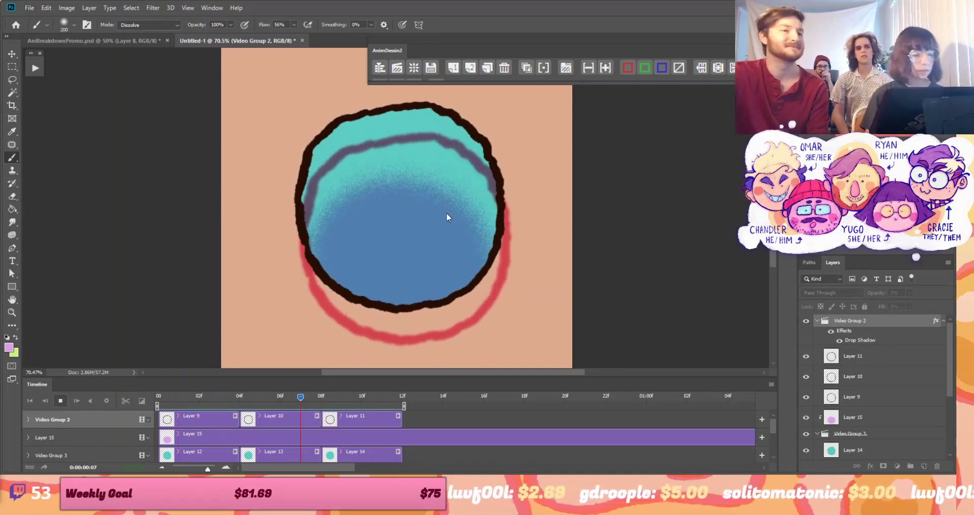
# Pull the drop shadow closer and thinner, confirm, and preview the boil
pyautogui.click(61, 402)
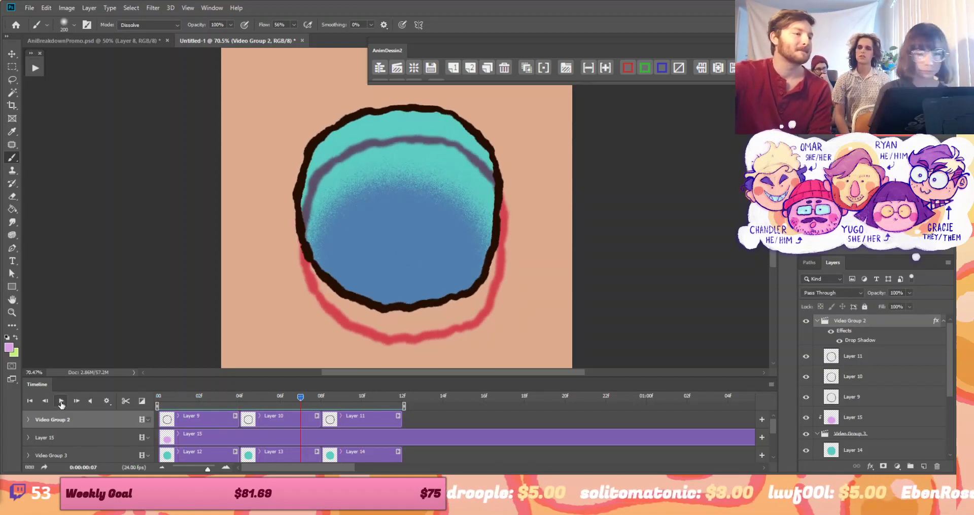
pyautogui.doubleClick(885, 322)
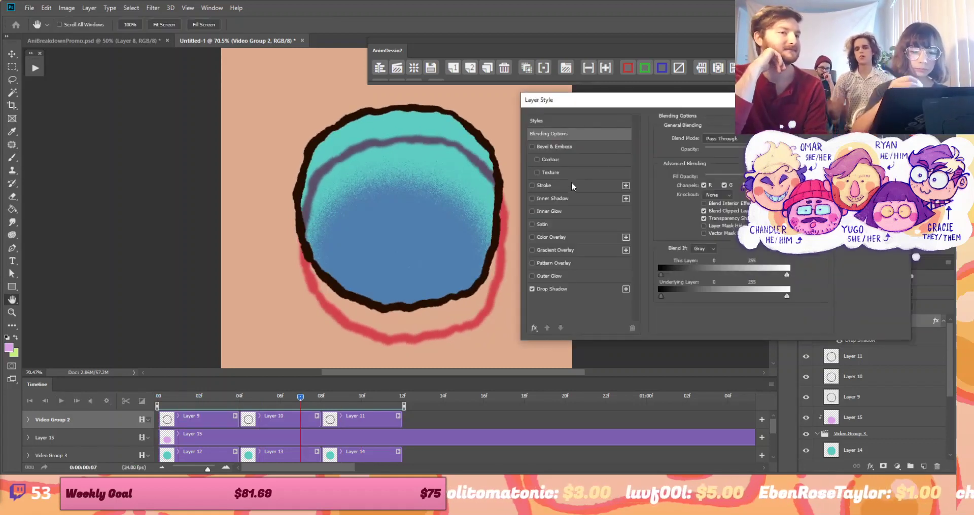
pyautogui.click(588, 290)
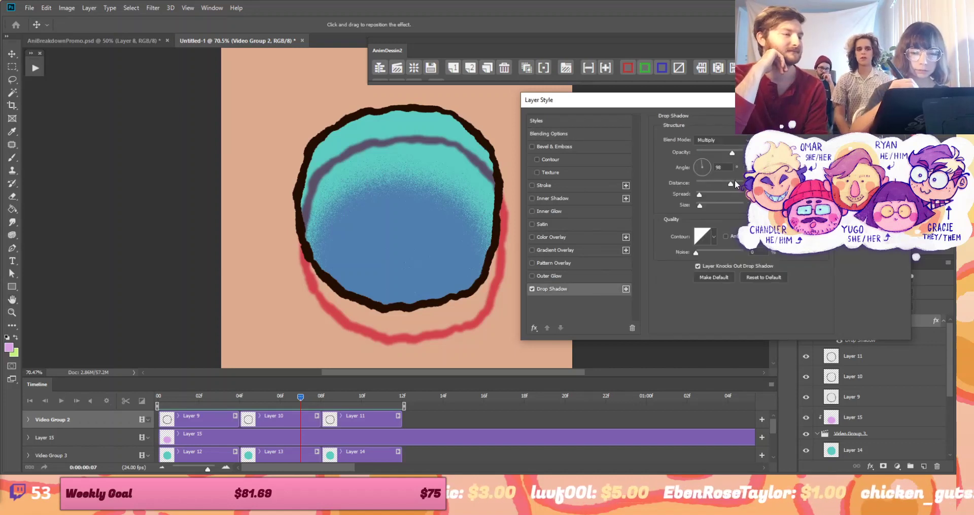
pyautogui.moveTo(735, 184)
pyautogui.mouseDown()
pyautogui.moveTo(700, 188)
pyautogui.moveTo(744, 195)
pyautogui.mouseUp()
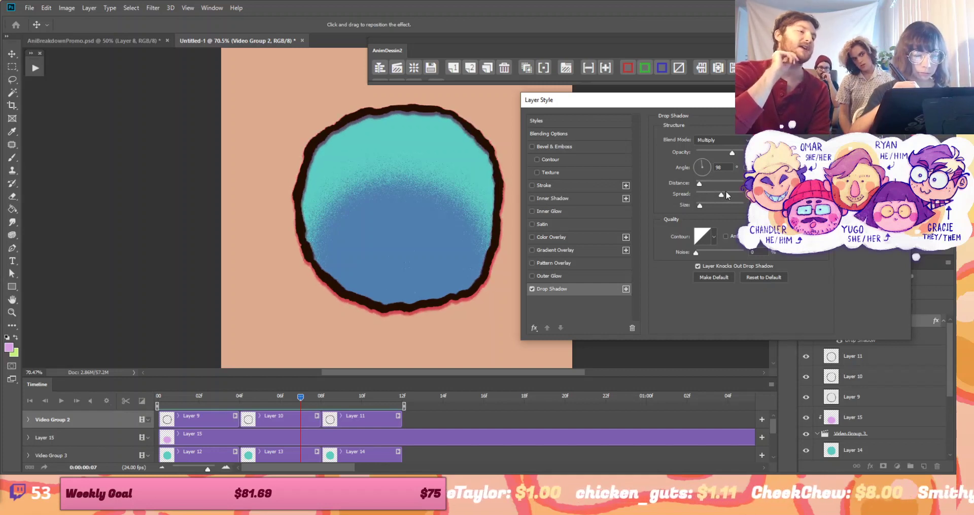
pyautogui.moveTo(731, 192)
pyautogui.mouseDown()
pyautogui.moveTo(710, 194)
pyautogui.moveTo(710, 207)
pyautogui.moveTo(723, 206)
pyautogui.mouseUp()
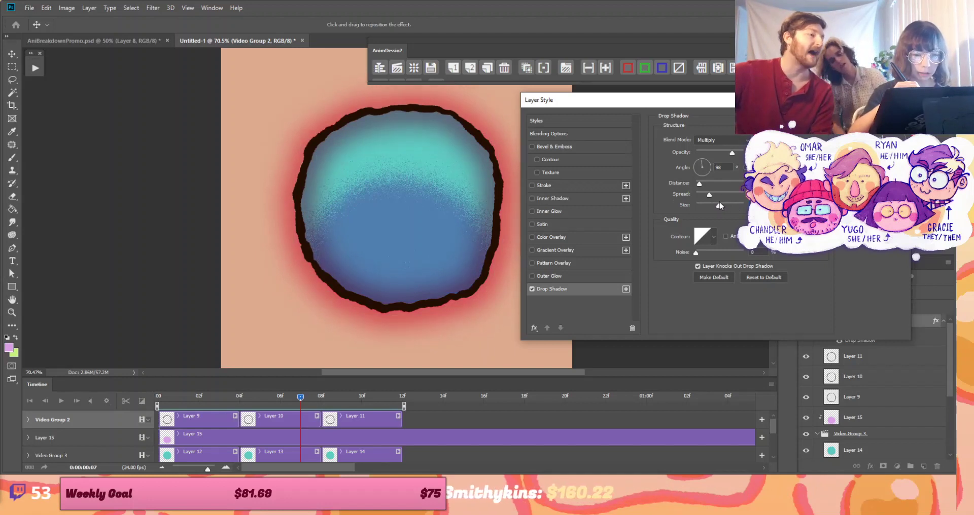
pyautogui.press('Return')
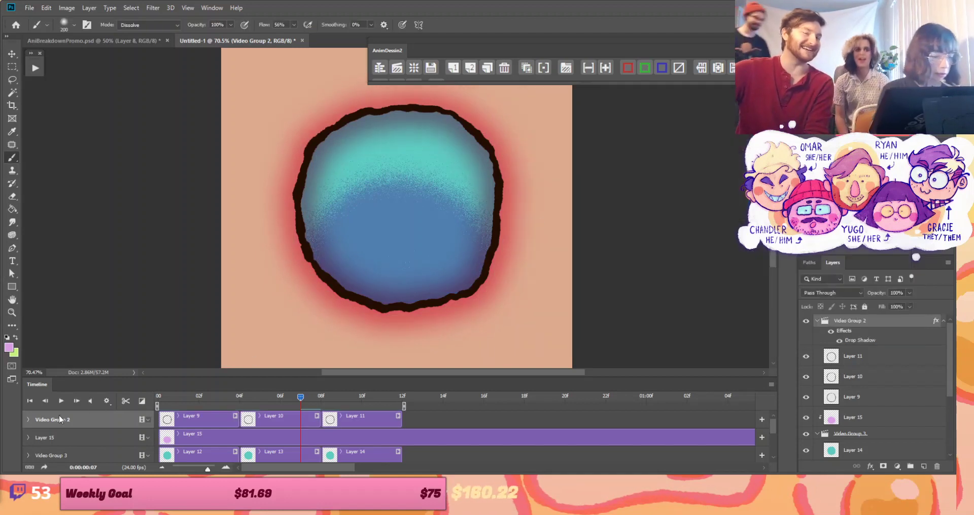
pyautogui.click(58, 403)
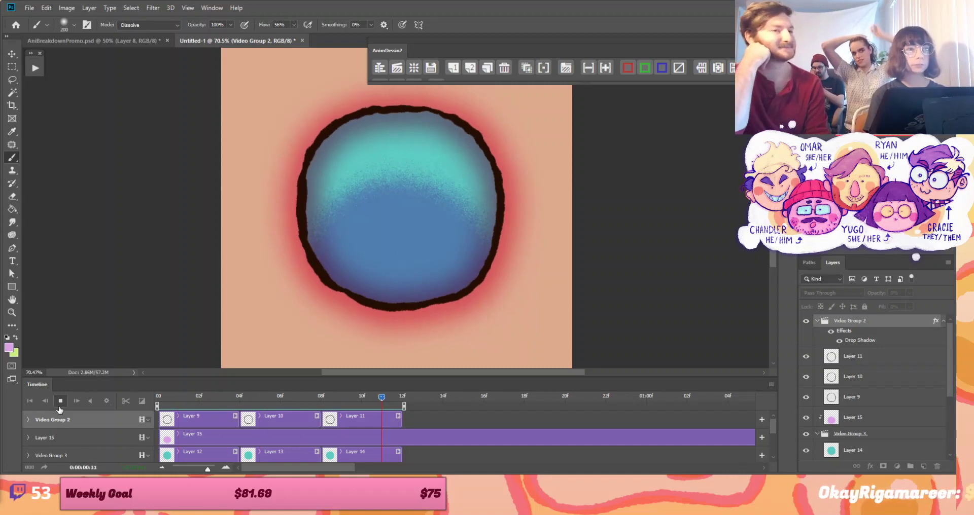
pyautogui.click(60, 402)
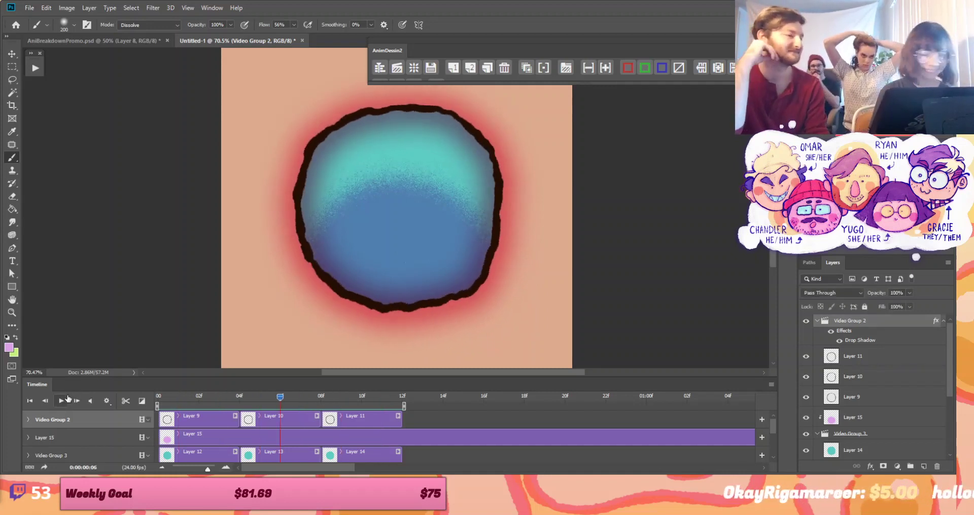
# Tighten the shadow's spread and size, add noise of 32, and keep Drop Shadow on
pyautogui.doubleClick(904, 325)
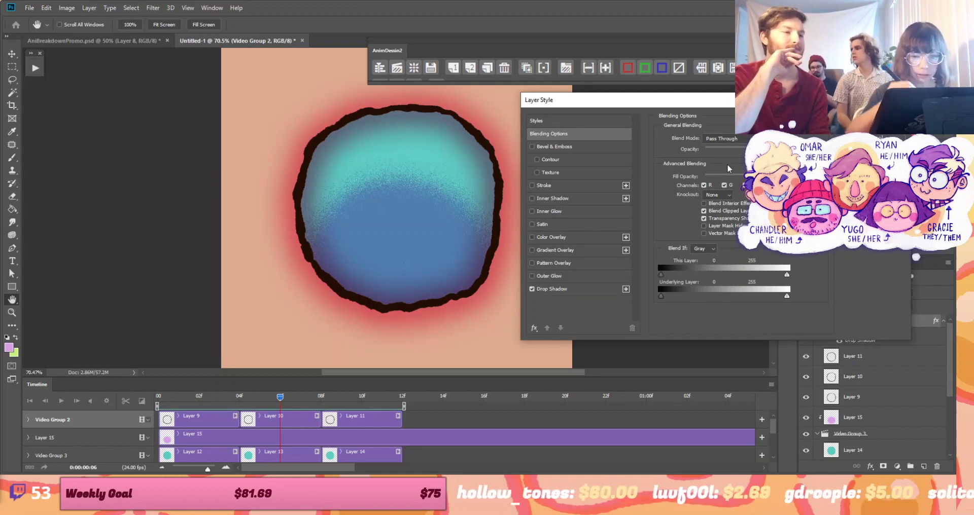
pyautogui.click(591, 291)
pyautogui.moveTo(705, 211); pyautogui.dragTo(689, 184)
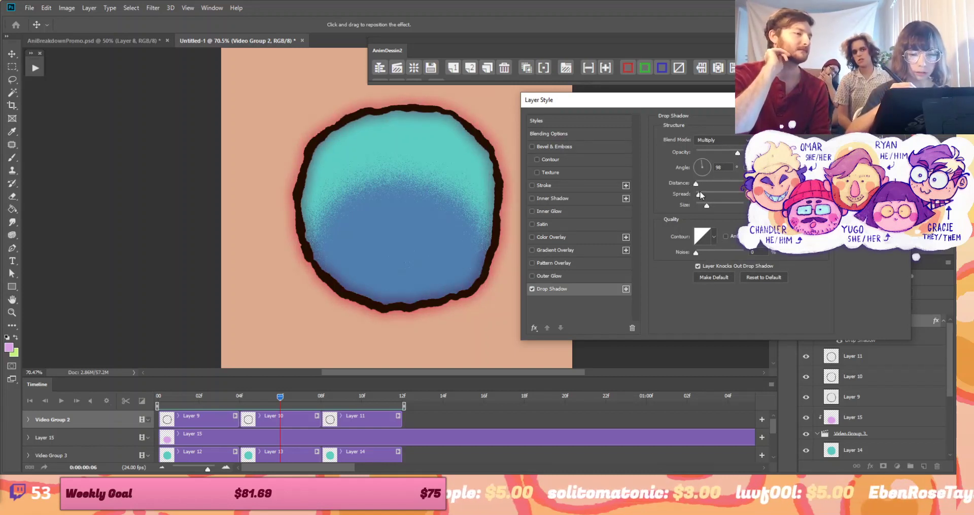
pyautogui.moveTo(699, 195); pyautogui.dragTo(700, 185)
pyautogui.moveTo(697, 252)
pyautogui.mouseDown()
pyautogui.moveTo(714, 252)
pyautogui.moveTo(707, 247)
pyautogui.mouseUp()
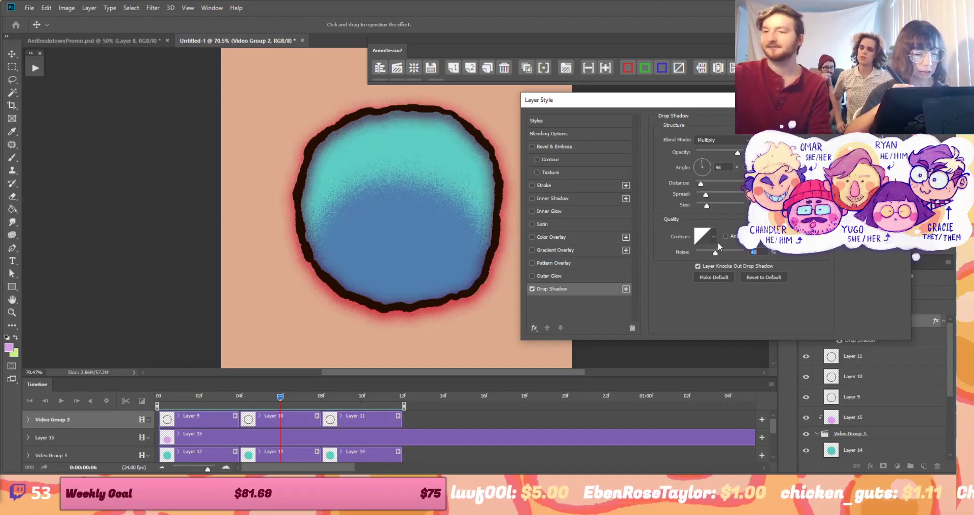
pyautogui.moveTo(739, 252); pyautogui.dragTo(702, 238)
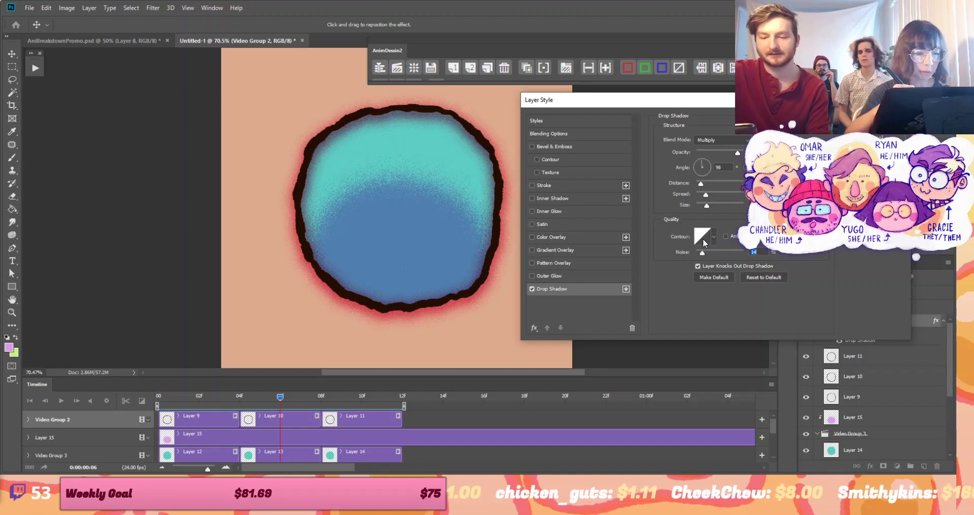
pyautogui.moveTo(706, 195); pyautogui.dragTo(701, 205)
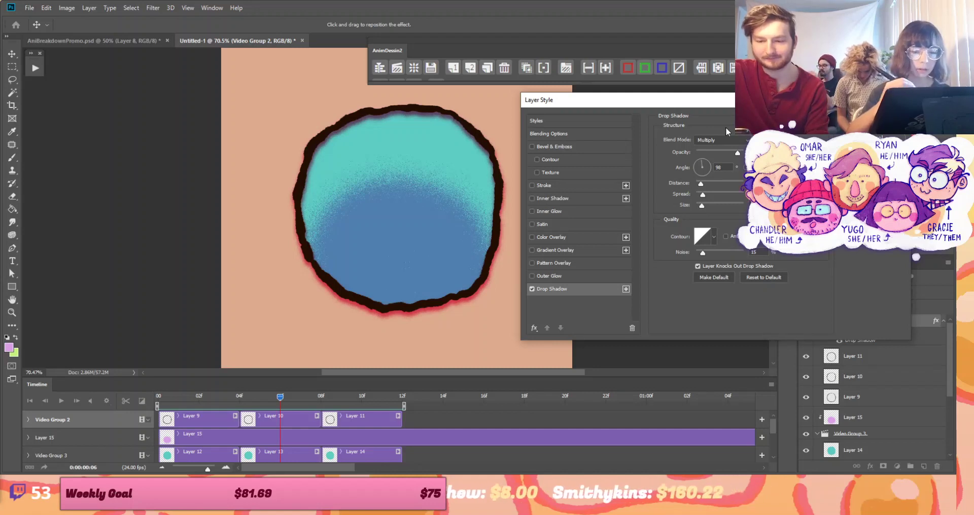
pyautogui.click(532, 289)
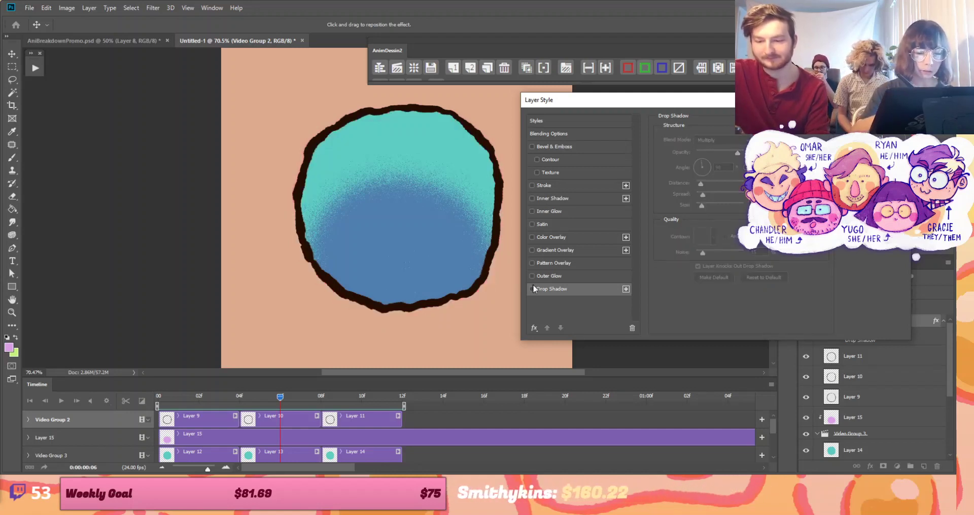
pyautogui.click(532, 278)
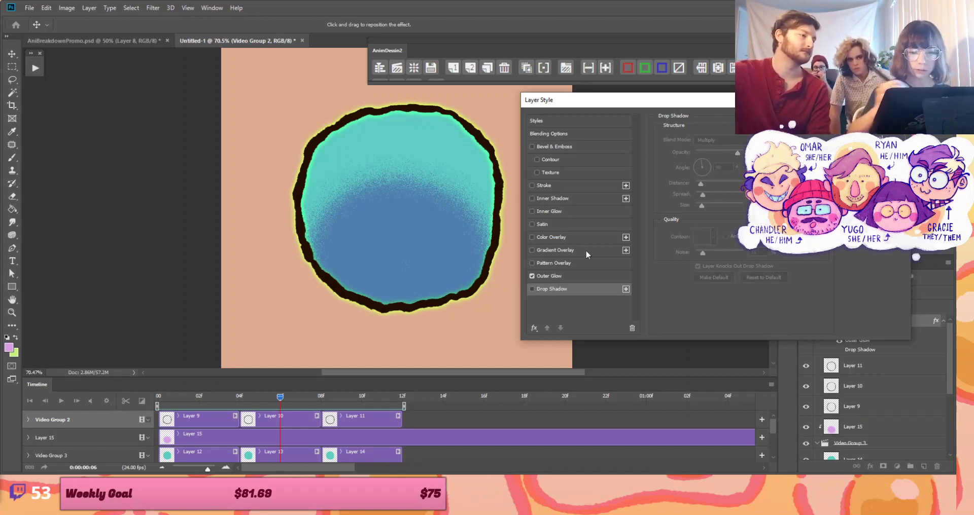
pyautogui.click(532, 288)
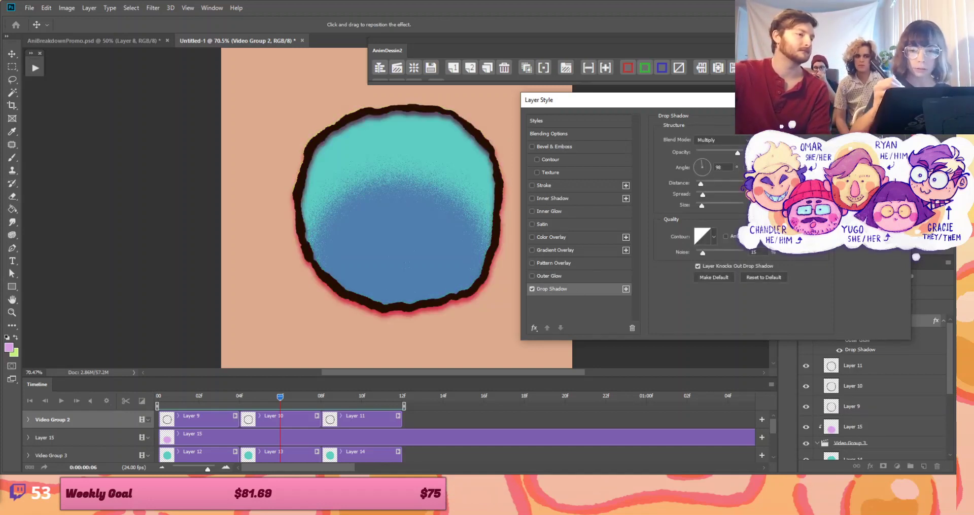
pyautogui.press('Return')
# Add an Outer Glow to Video Group 3 and enlarge its Size into a wide halo
pyautogui.click(121, 457)
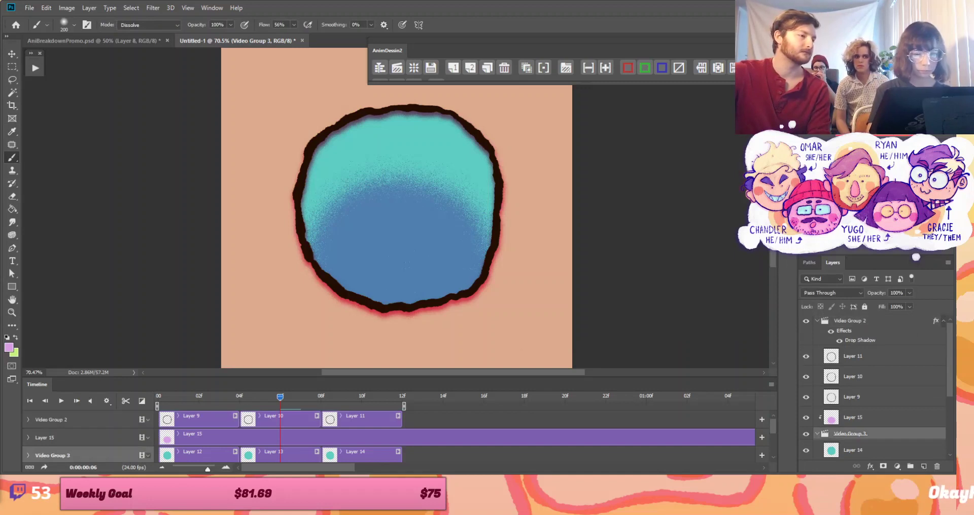
pyautogui.doubleClick(909, 436)
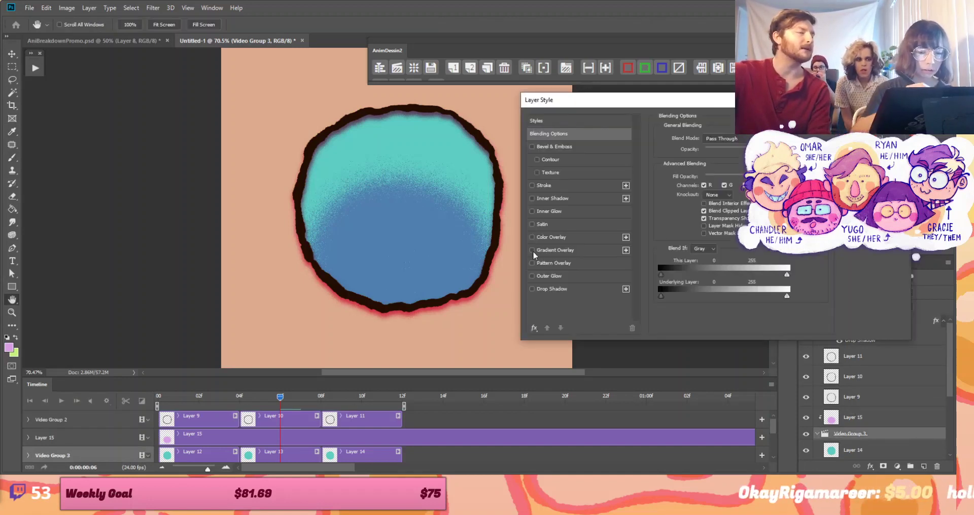
pyautogui.click(532, 276)
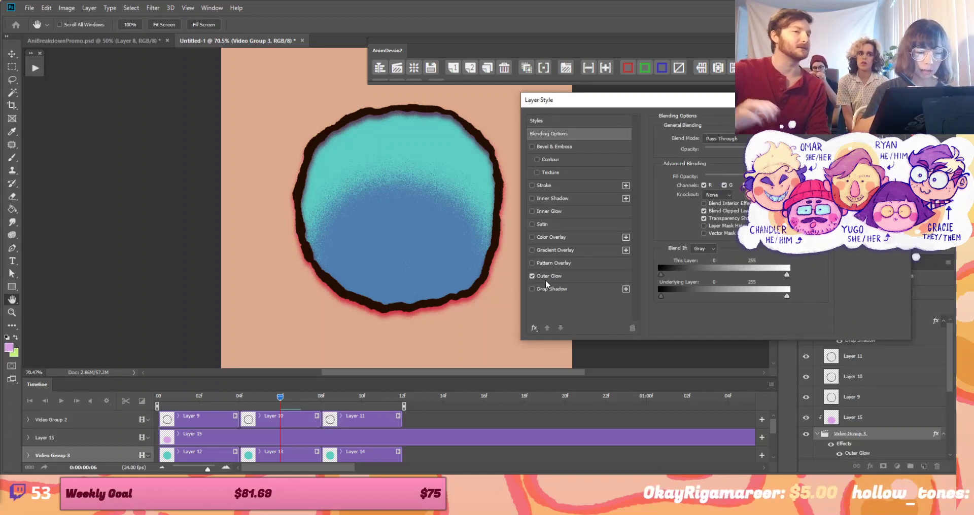
pyautogui.click(586, 277)
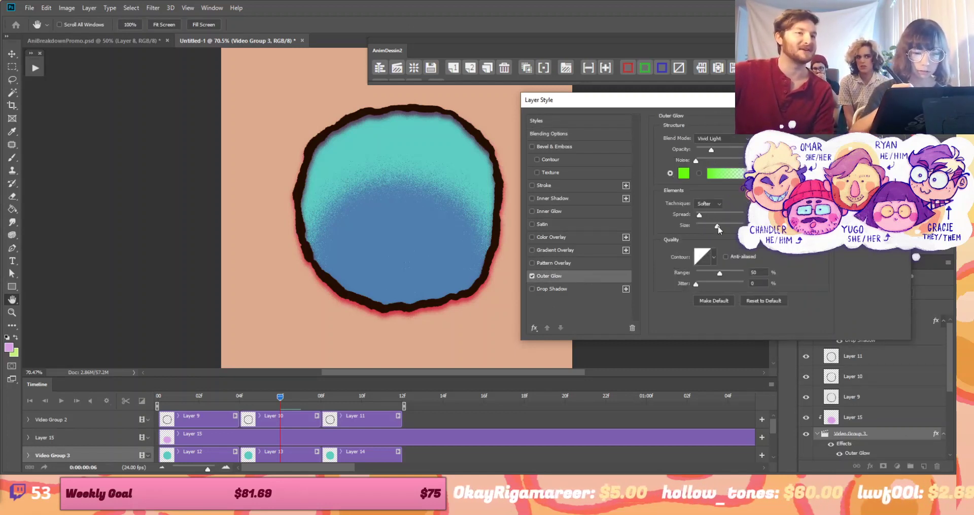
pyautogui.moveTo(717, 226); pyautogui.dragTo(724, 227)
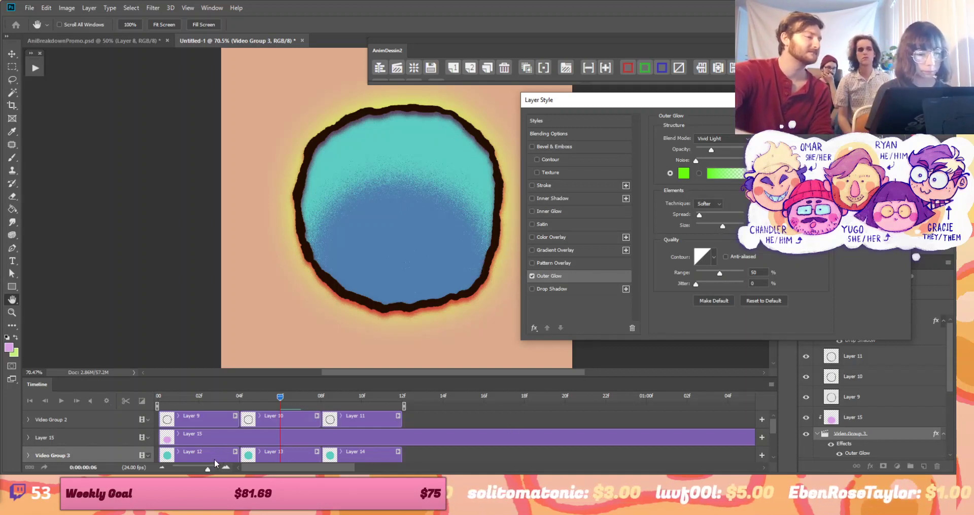
# Set the outer glow colour to a light peach, fbc789
pyautogui.click(685, 173)
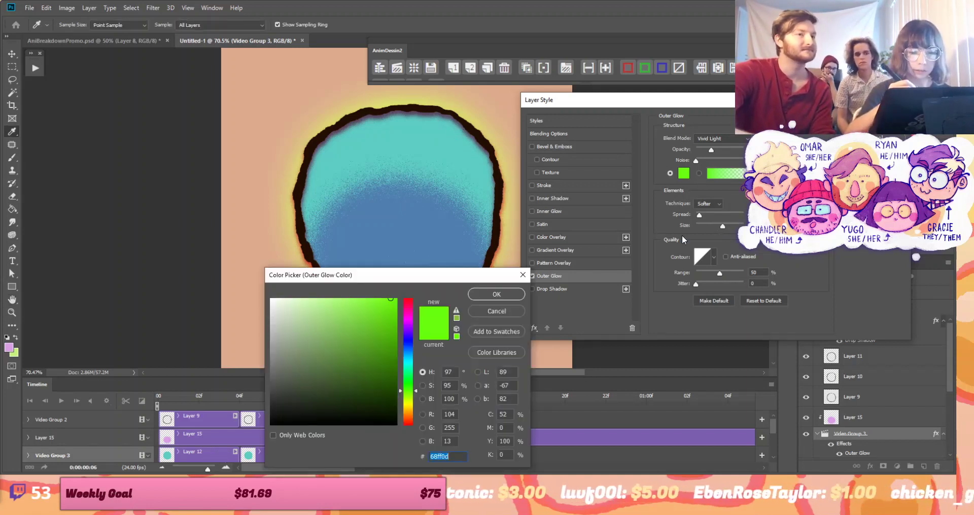
pyautogui.click(324, 311)
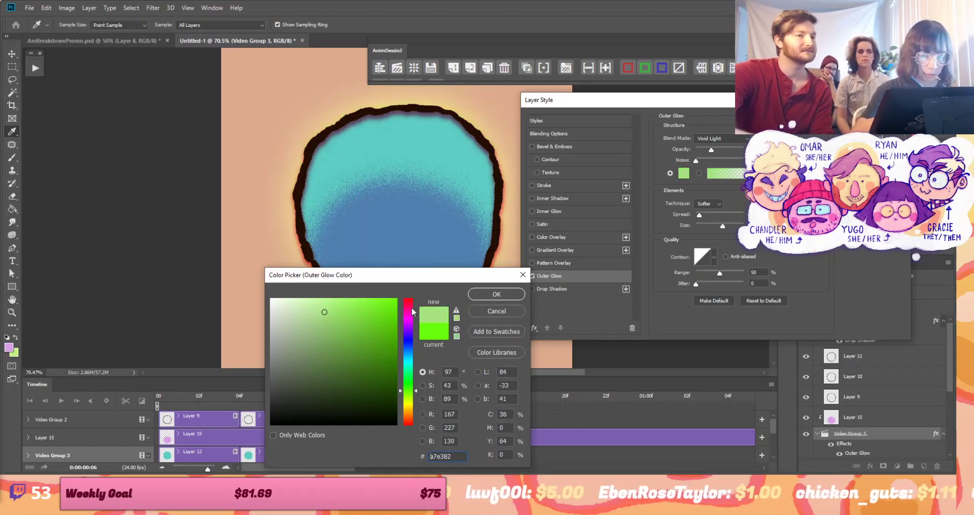
pyautogui.click(412, 307)
pyautogui.moveTo(412, 414); pyautogui.dragTo(411, 424)
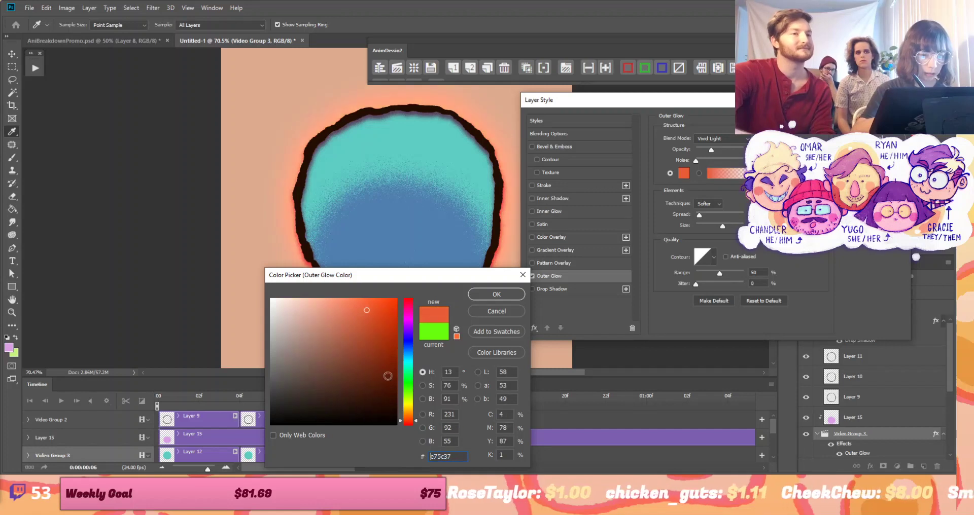
pyautogui.write('febf75')
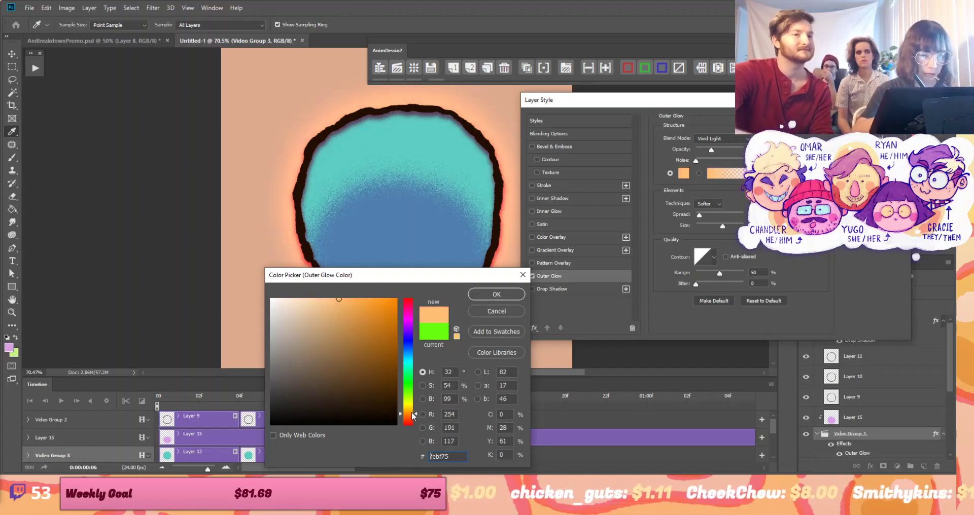
pyautogui.moveTo(349, 309)
pyautogui.mouseDown()
pyautogui.moveTo(364, 304)
pyautogui.moveTo(342, 307)
pyautogui.mouseUp()
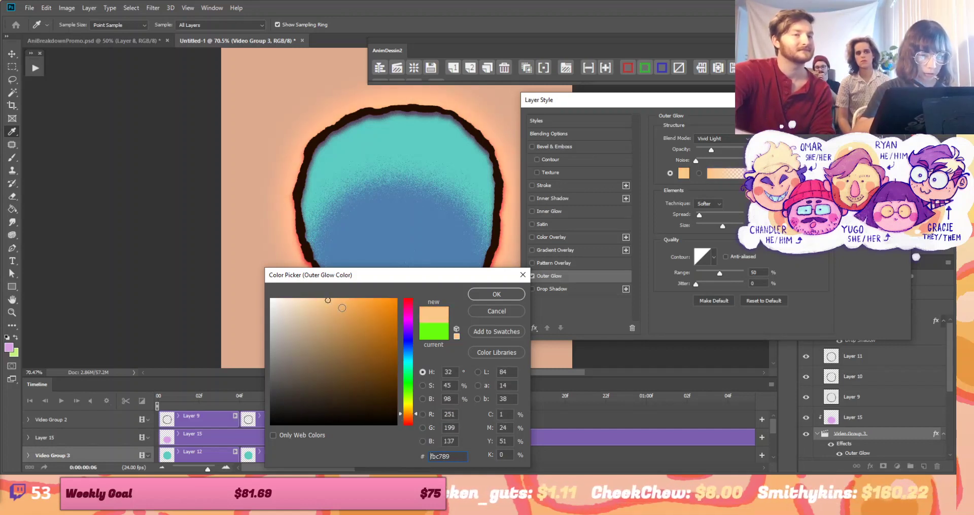
pyautogui.click(500, 295)
# Try Vivid Light and Hard Light, then settle on Overlay as the glow blend mode
pyautogui.click(720, 139)
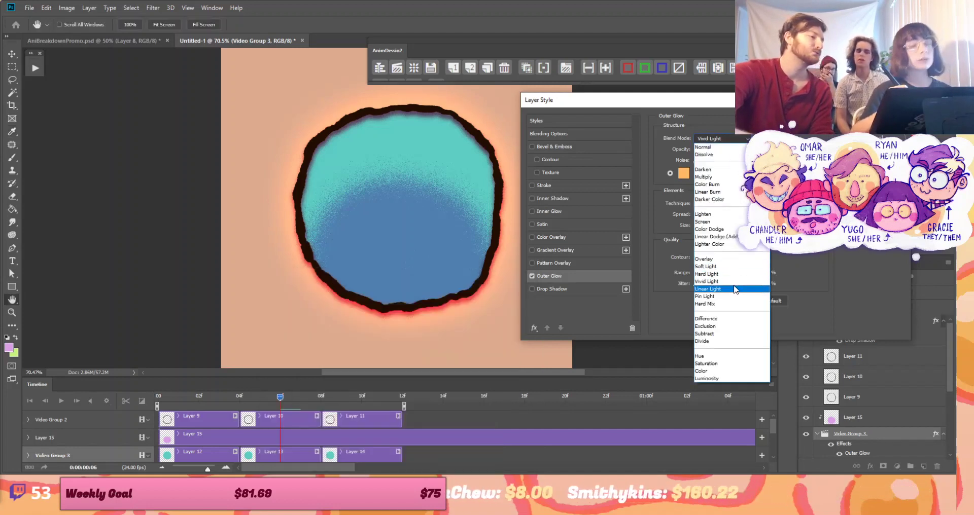
pyautogui.click(729, 282)
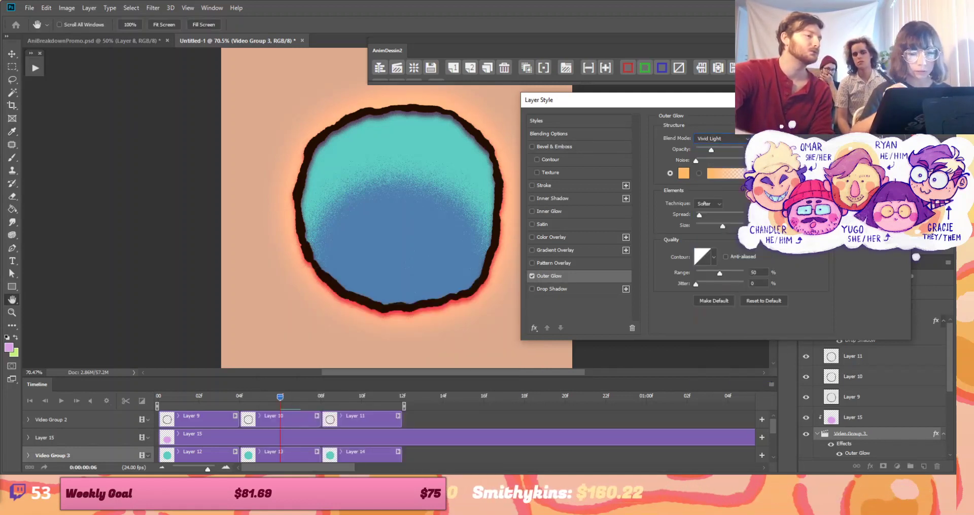
pyautogui.click(721, 138)
pyautogui.click(724, 282)
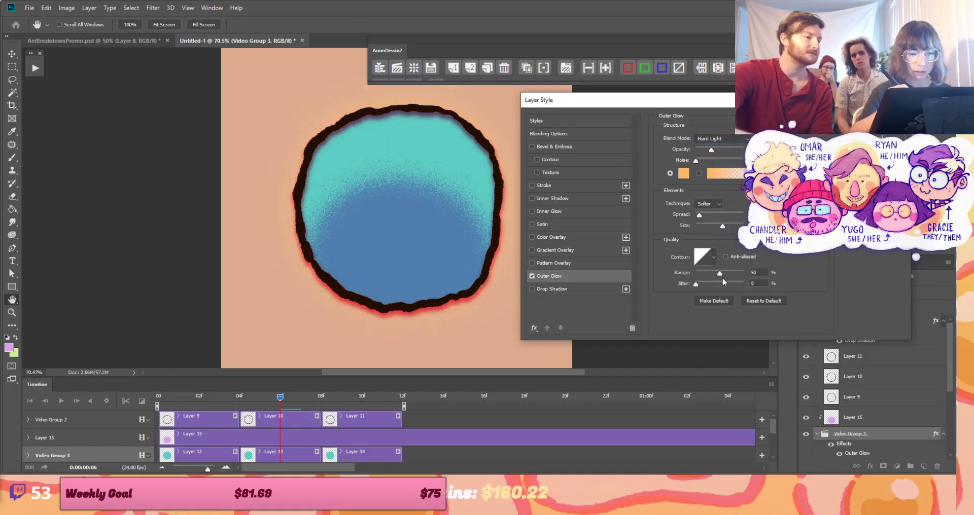
pyautogui.click(748, 140)
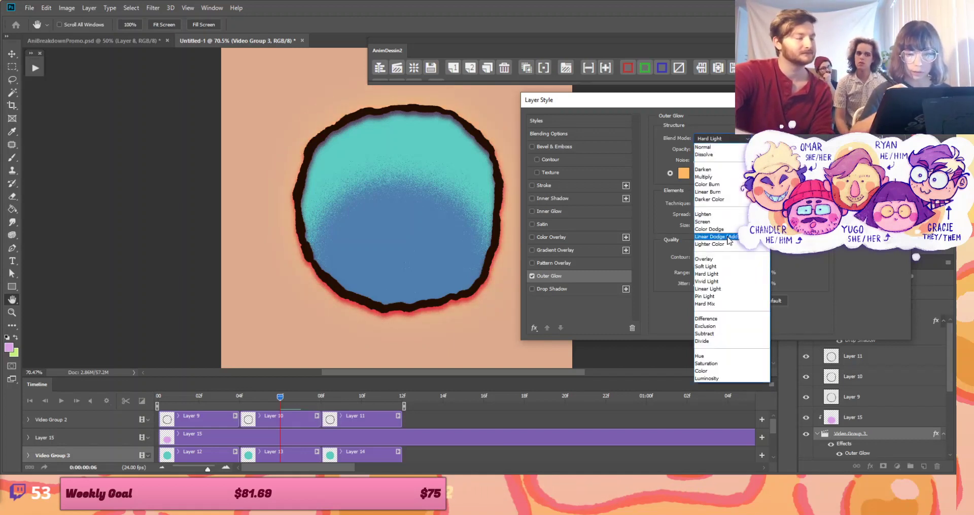
pyautogui.click(725, 260)
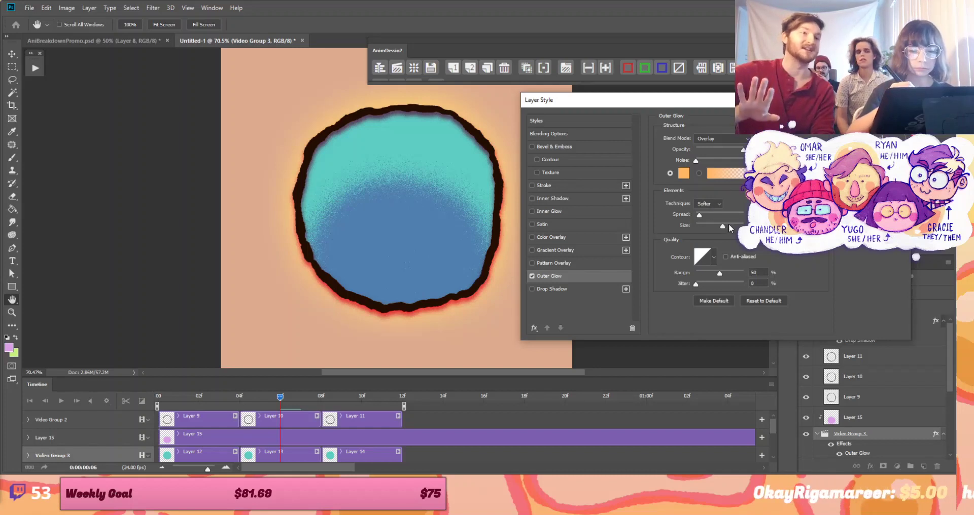
# Widen the glow's Spread slightly, add a little Noise, and apply the style
pyautogui.moveTo(700, 215); pyautogui.dragTo(705, 218)
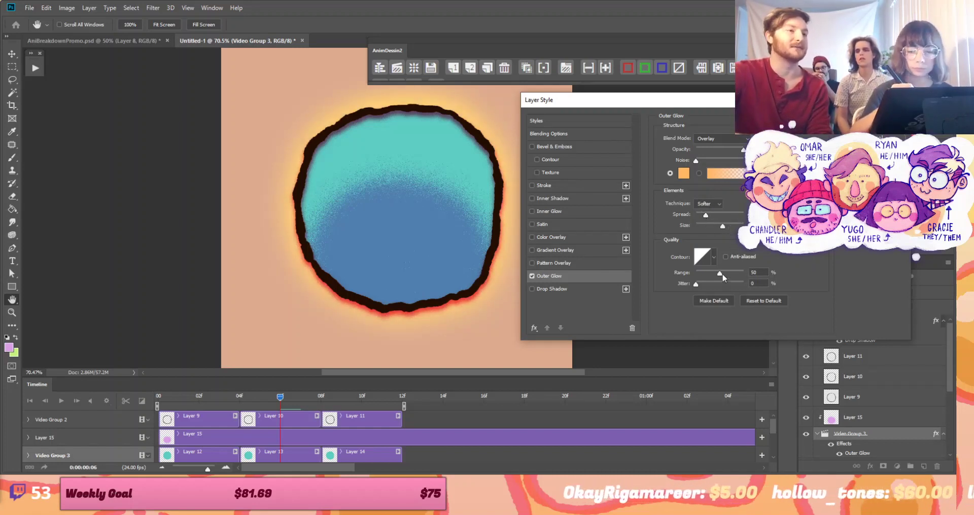
pyautogui.moveTo(696, 160); pyautogui.dragTo(706, 164)
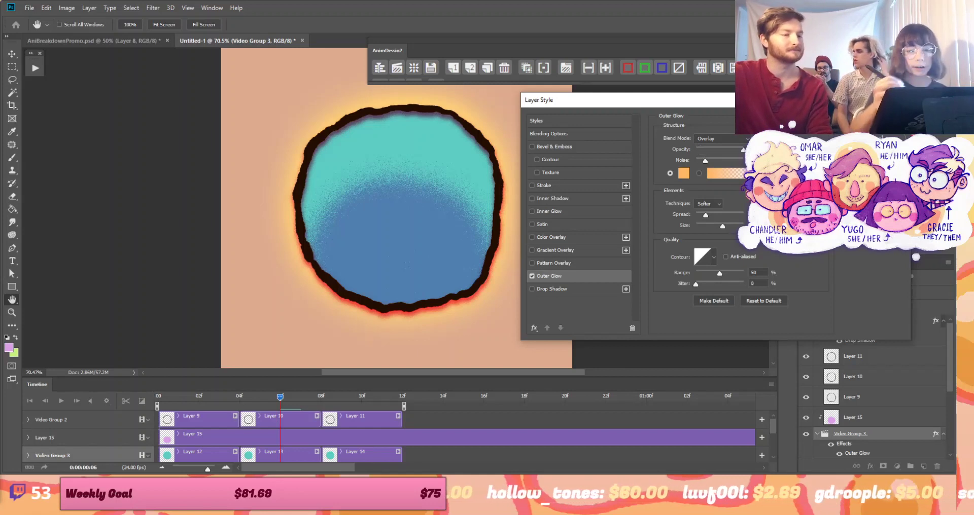
pyautogui.press('Return')
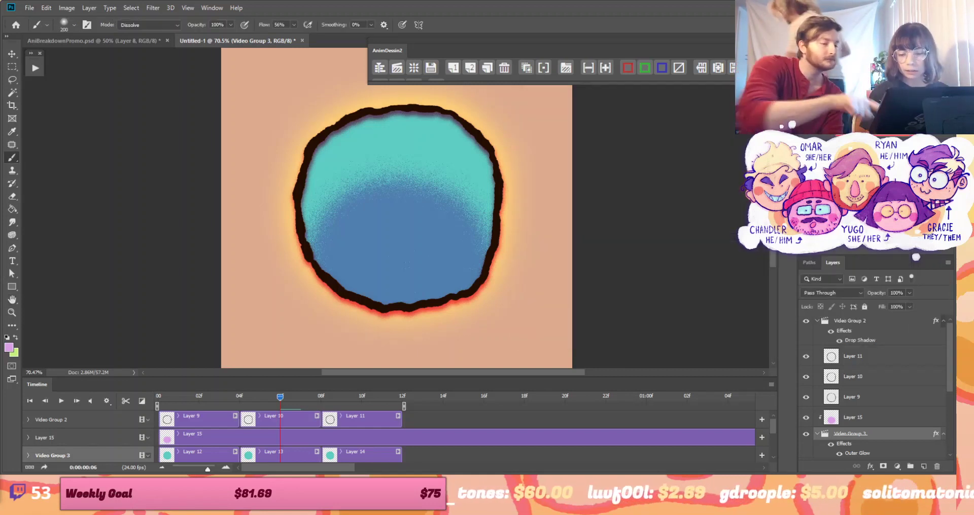
# Toggle Video Group 3's effects to compare the circle with and without the glow
pyautogui.moveTo(948, 363); pyautogui.dragTo(948, 374)
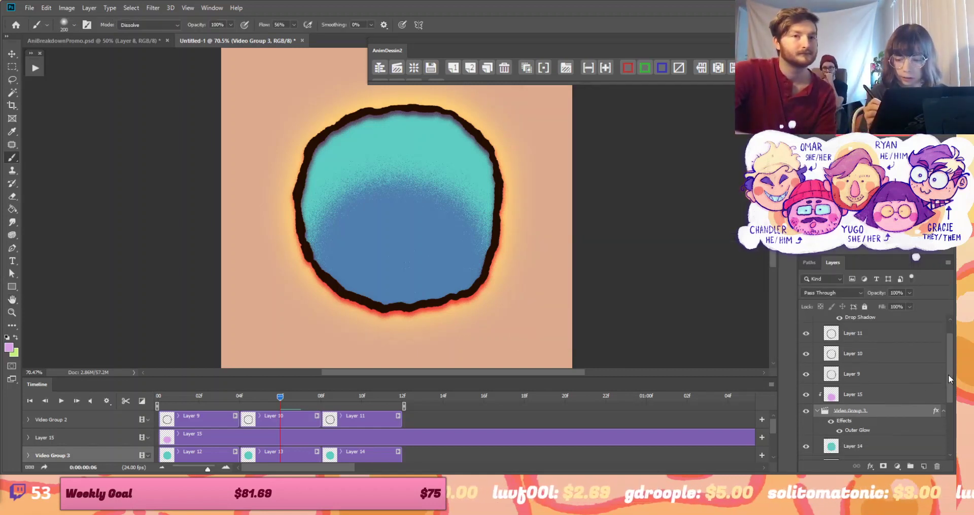
pyautogui.click(832, 424)
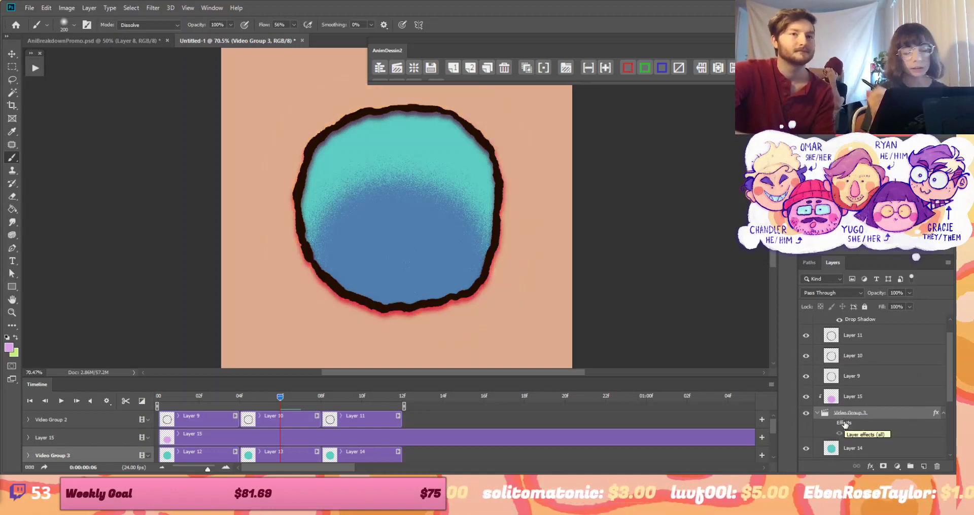
pyautogui.click(831, 424)
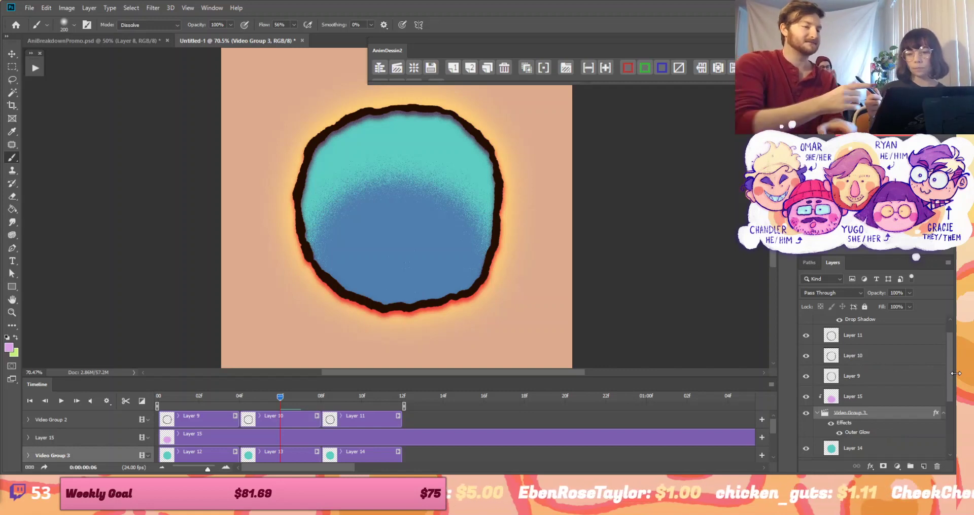
pyautogui.click(831, 423)
# Remove the outer glow effect with undo and select the Layer 9 outline frame
pyautogui.hotkey('ctrl', 'z')
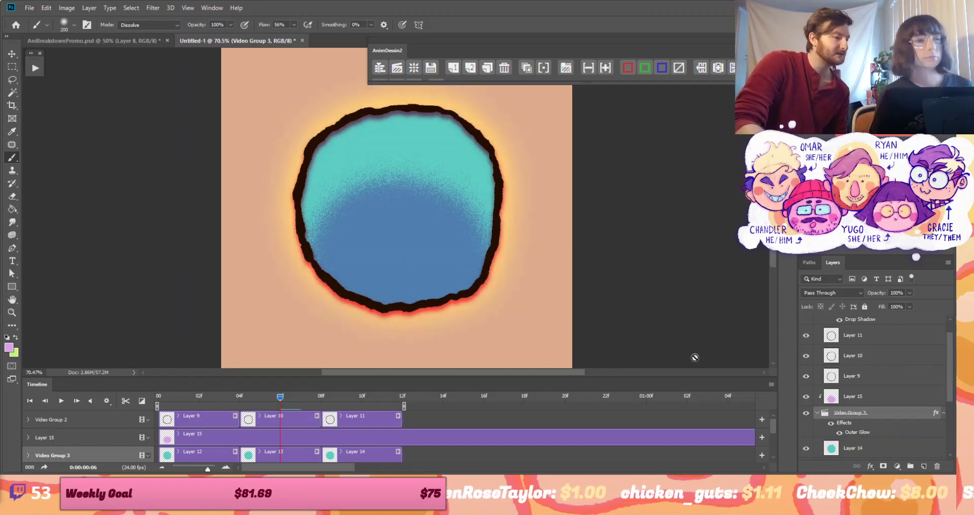
pyautogui.hotkey('ctrl', 'z')
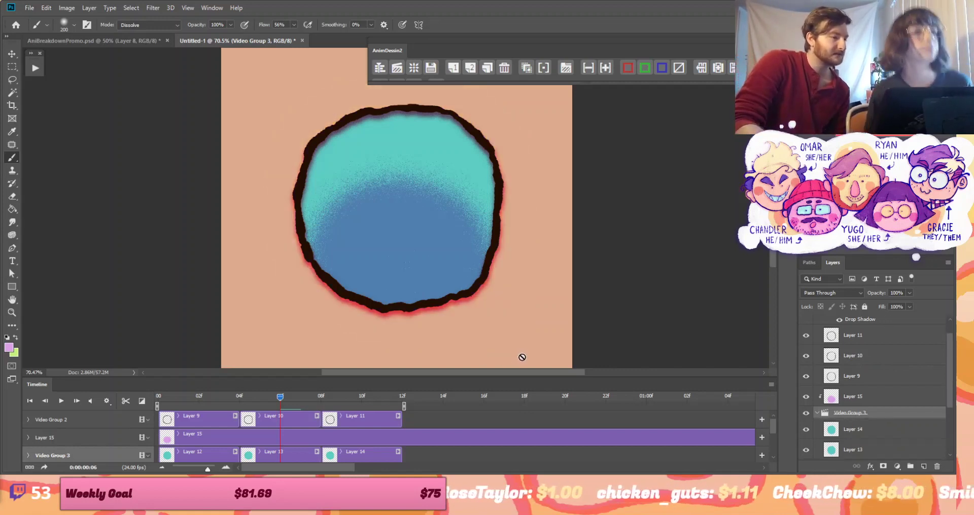
pyautogui.click(194, 423)
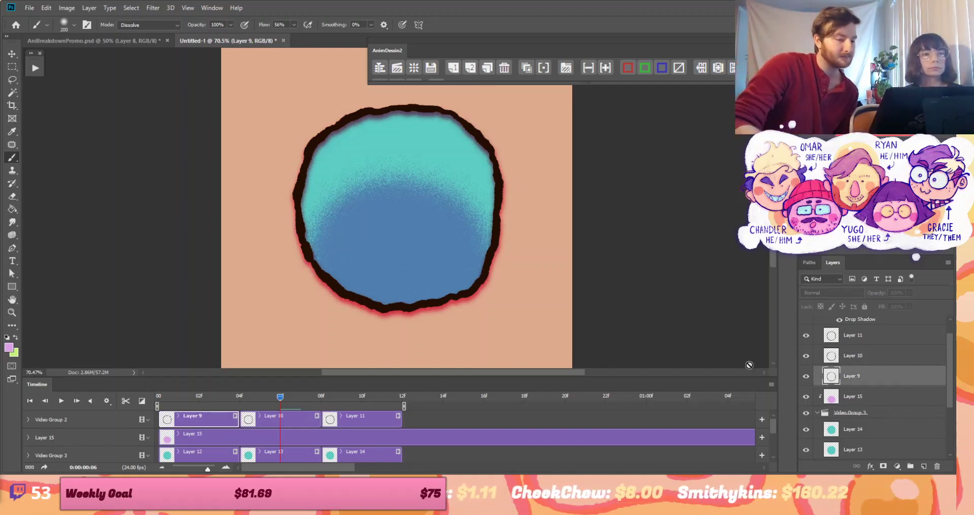
# Turn the Layer 9 outline white using the F2 recolour action
pyautogui.click(183, 400)
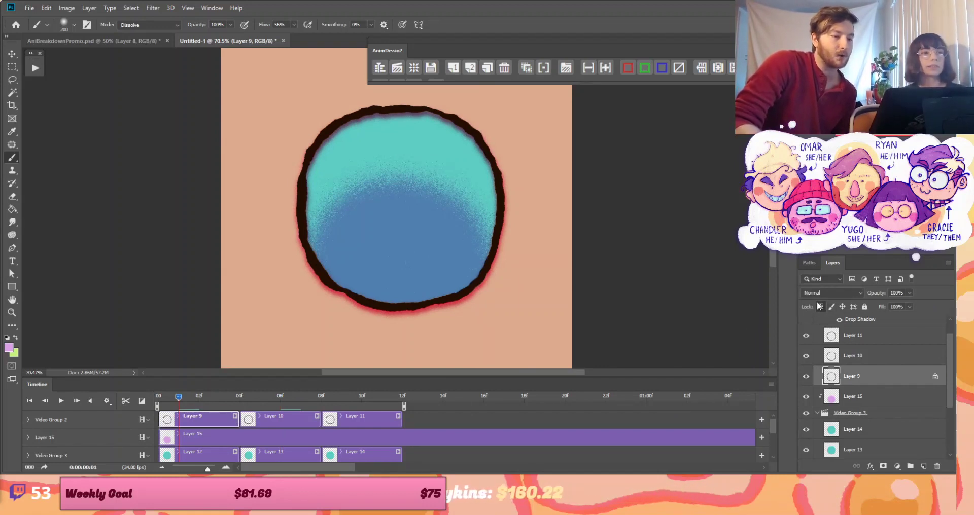
pyautogui.press('F2')
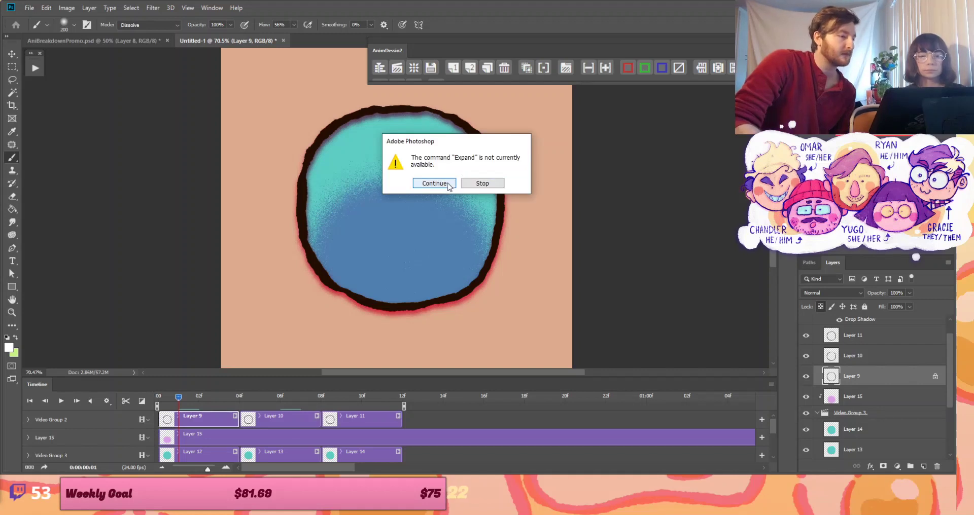
pyautogui.click(434, 183)
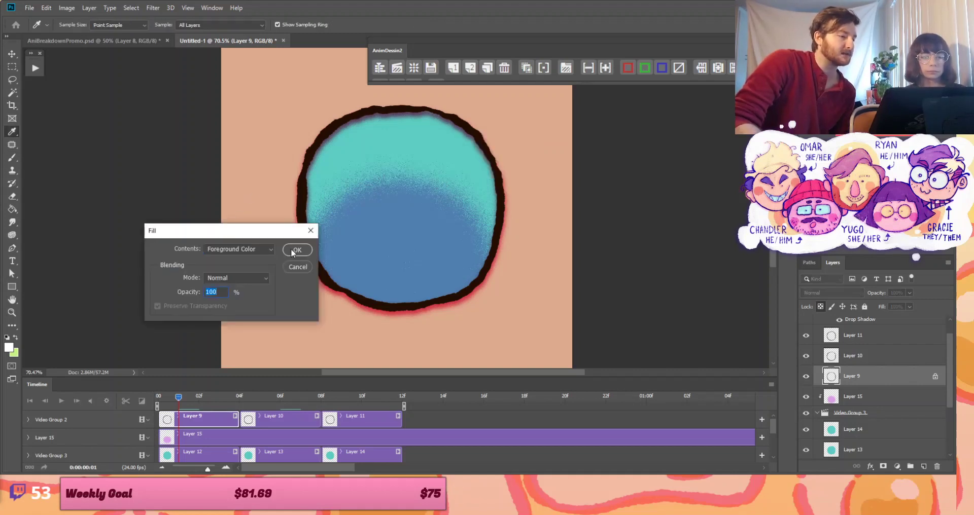
pyautogui.click(292, 250)
# Whiten the Layer 10 outline with the same action and a white fill
pyautogui.click(263, 395)
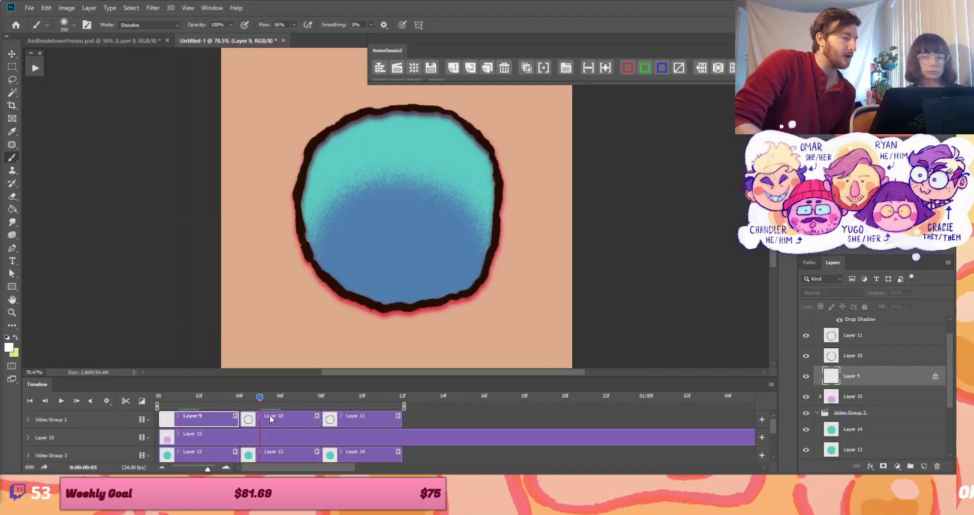
pyautogui.click(270, 415)
pyautogui.hotkey('ctrl', '/')
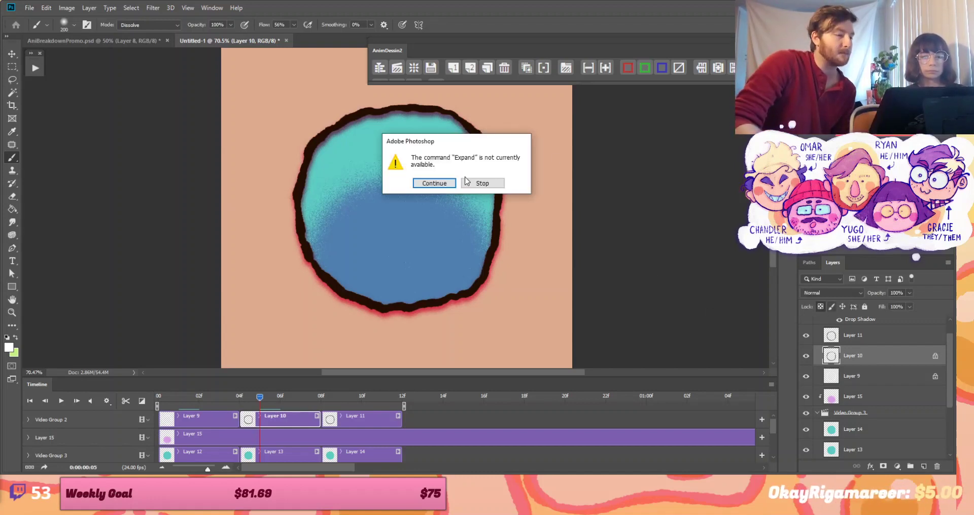
pyautogui.click(430, 242)
pyautogui.click(310, 266)
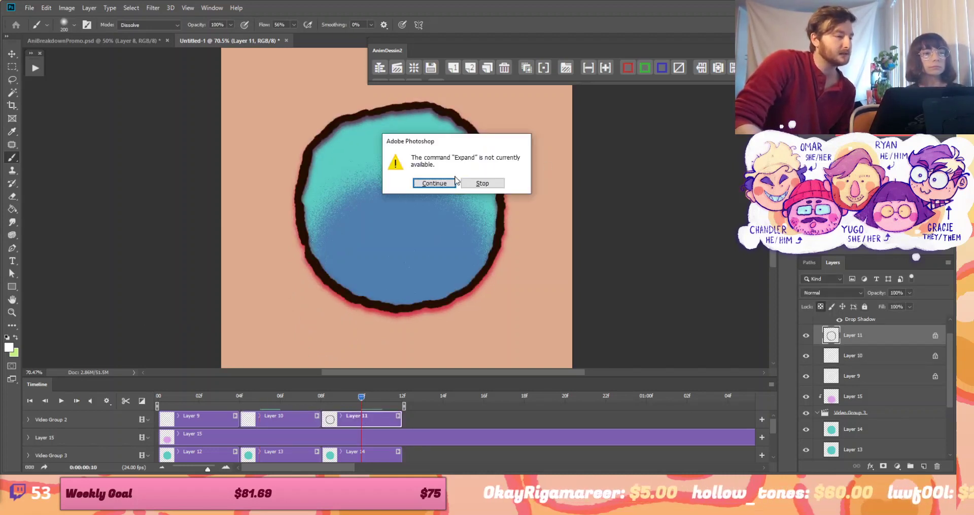
# Whiten the Layer 11 outline, unlock its transparency, and select Video Group 2
pyautogui.click(453, 182)
pyautogui.click(284, 250)
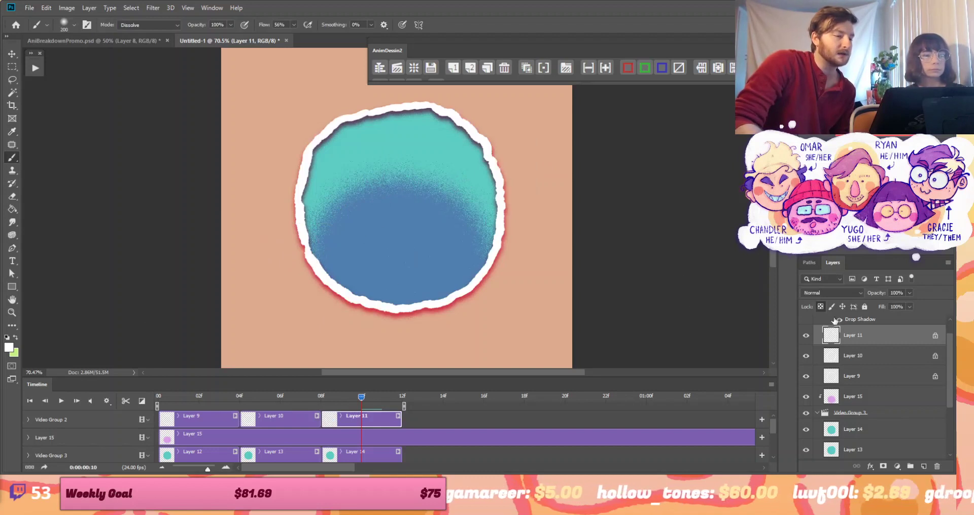
pyautogui.click(934, 337)
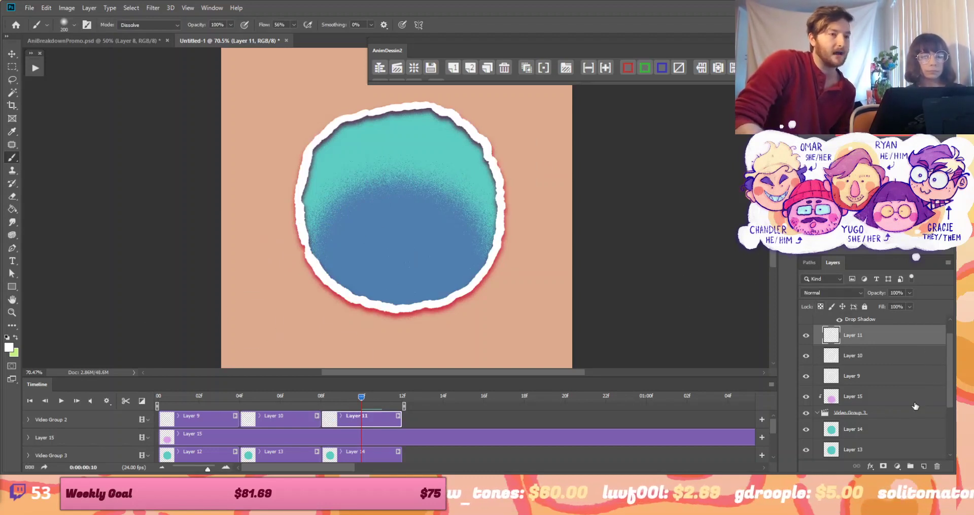
pyautogui.click(122, 424)
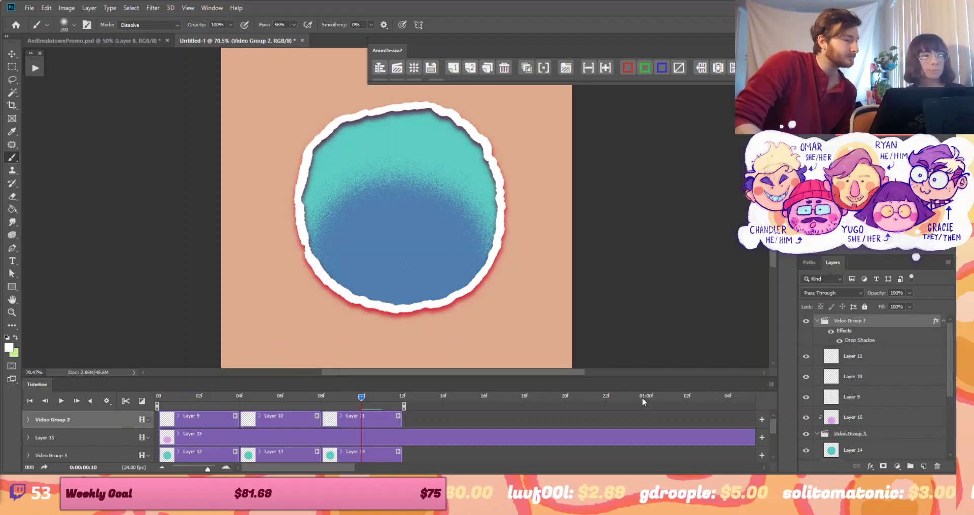
# Give Video Group 2 a larger Outer Glow and turn off its Drop Shadow
pyautogui.doubleClick(825, 325)
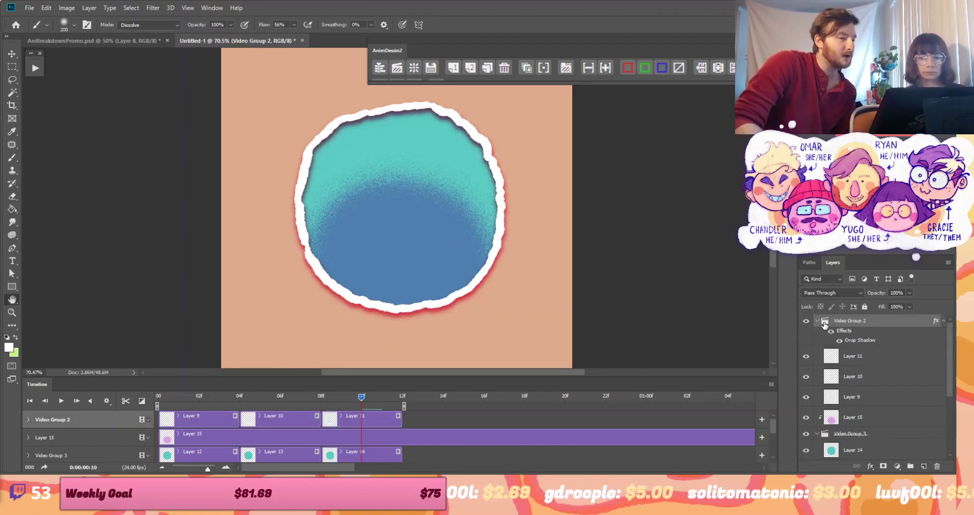
pyautogui.click(553, 276)
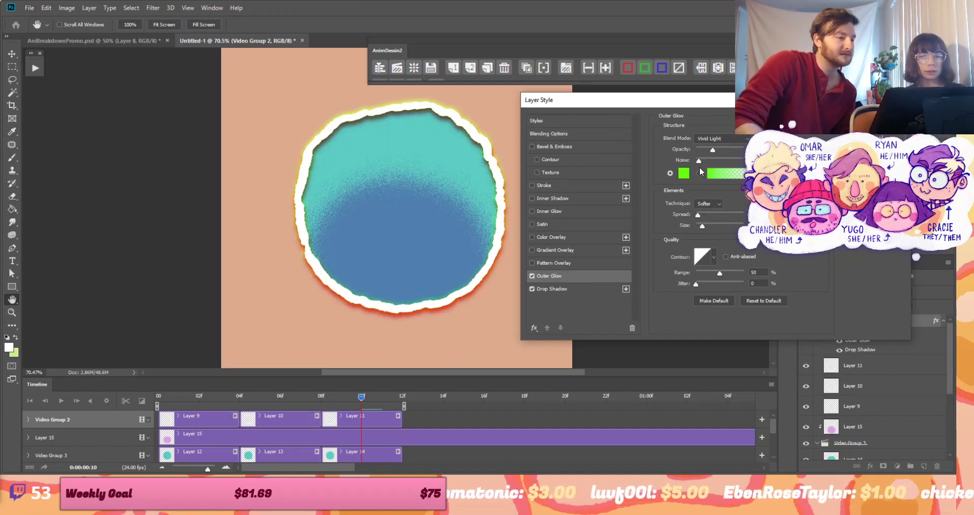
pyautogui.moveTo(706, 226); pyautogui.dragTo(708, 227)
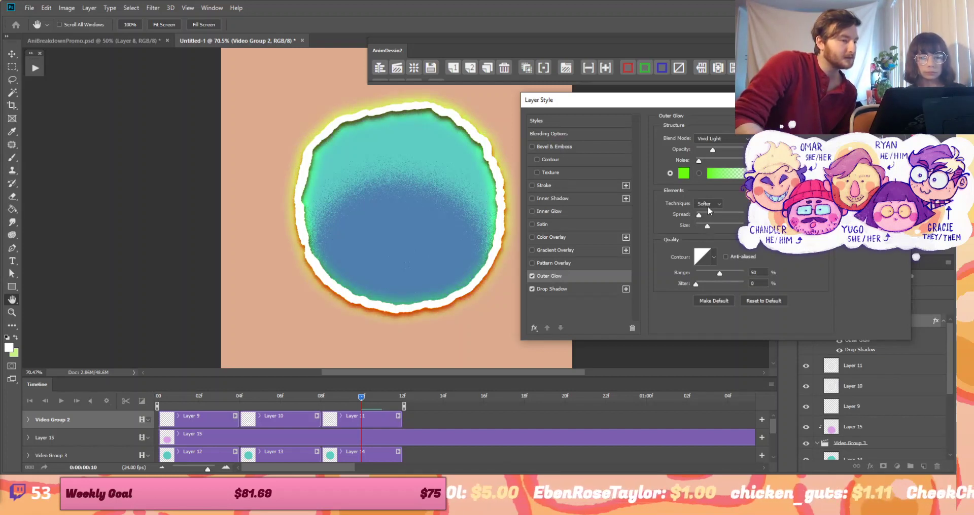
pyautogui.click(532, 288)
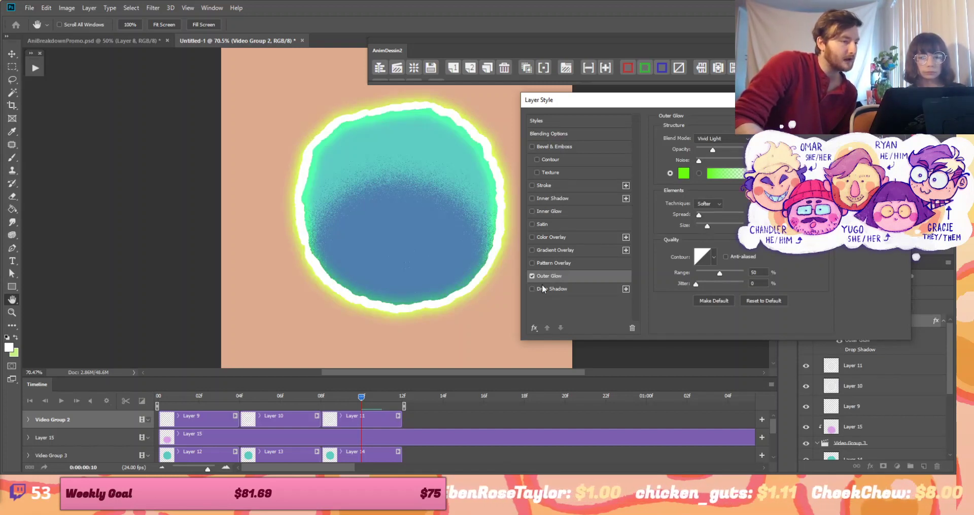
pyautogui.press('Return')
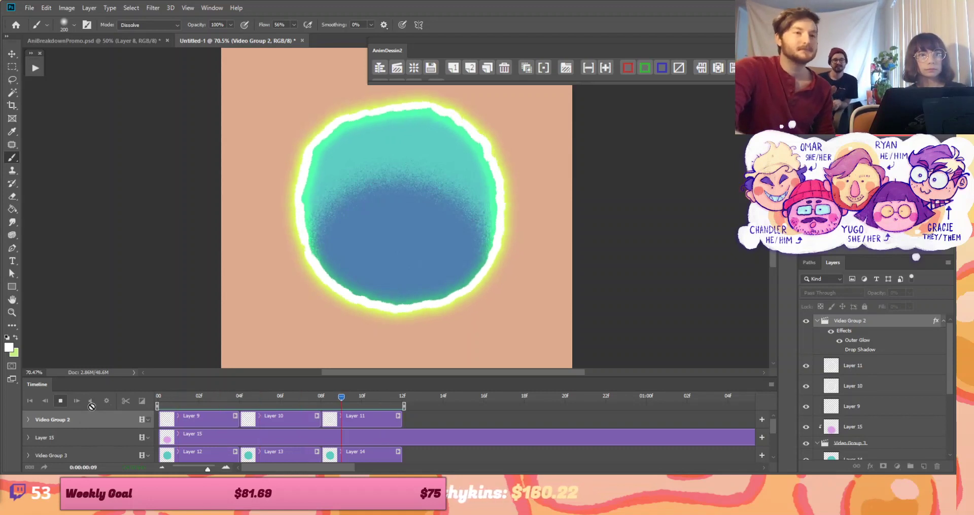
# Stop the animation preview and select the shading layer, Layer 15
pyautogui.press('space')
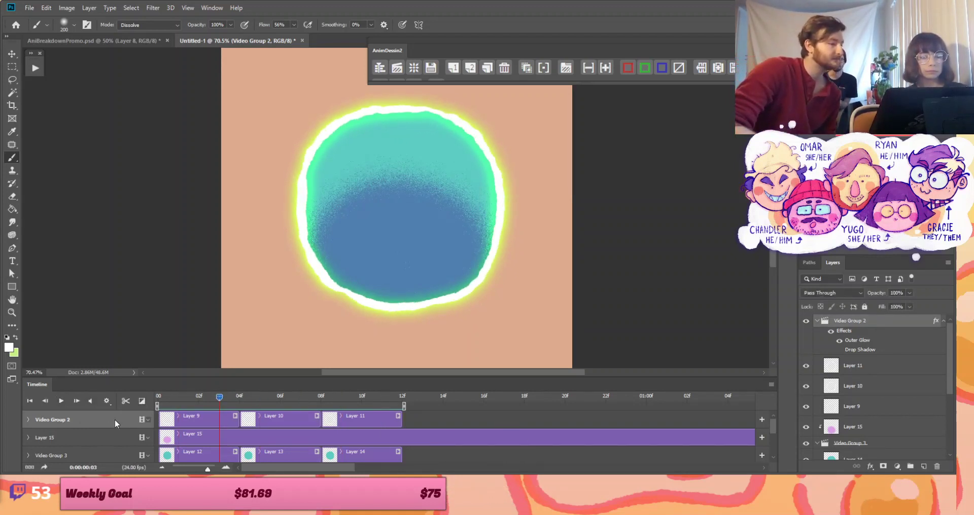
pyautogui.click(212, 438)
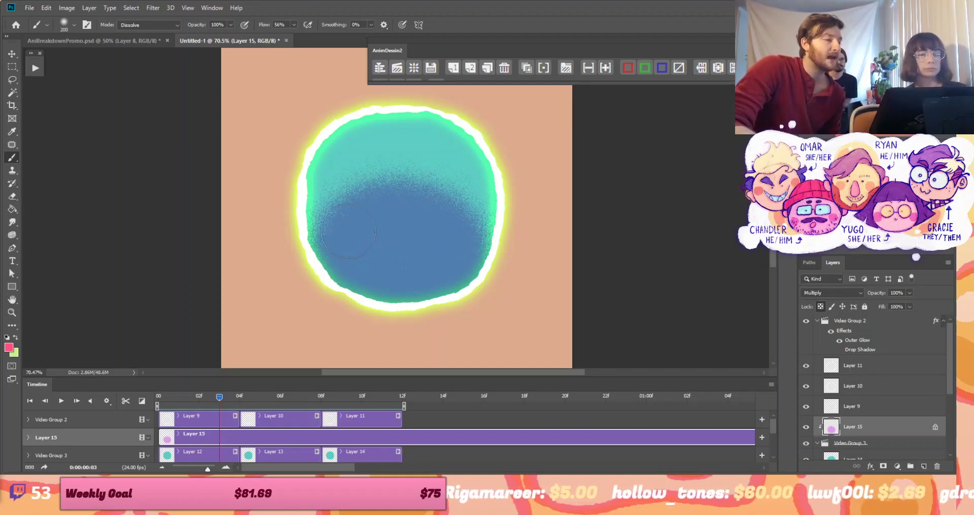
pyautogui.click(45, 8)
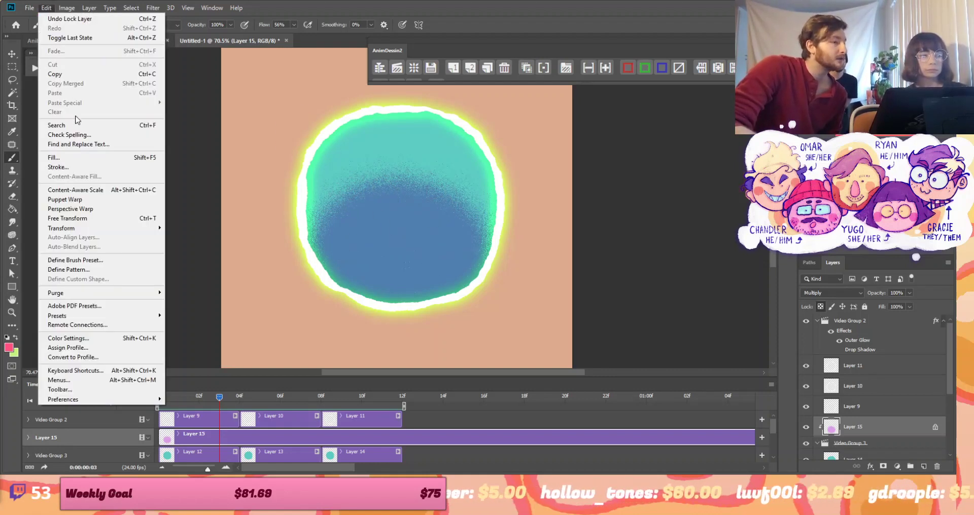
# Fill Layer 15's lower shading dark purple, then recolour it teal with the action
pyautogui.click(71, 159)
pyautogui.click(296, 254)
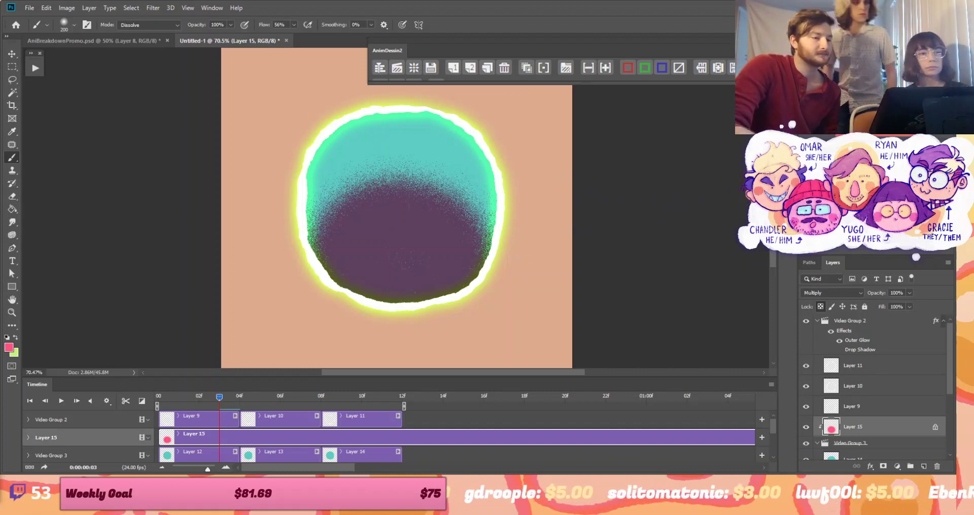
pyautogui.press('F2')
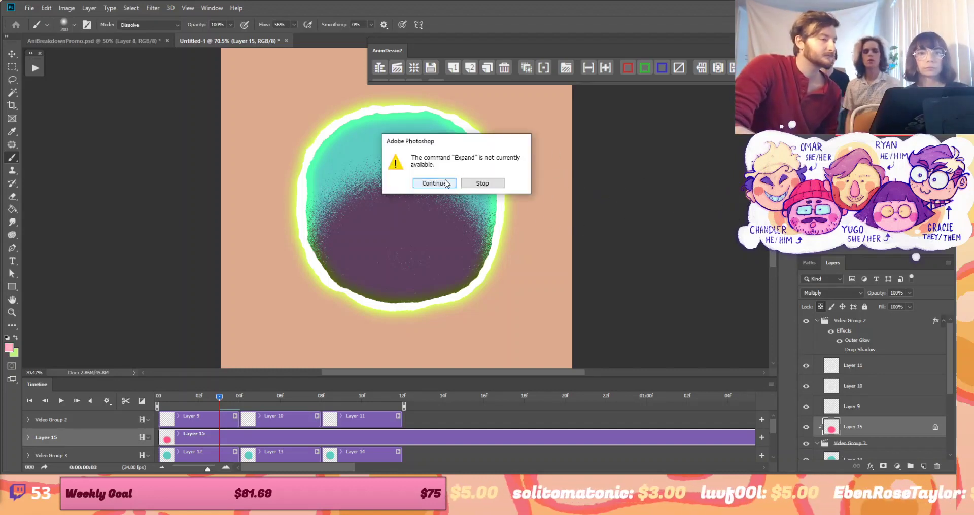
pyautogui.click(434, 183)
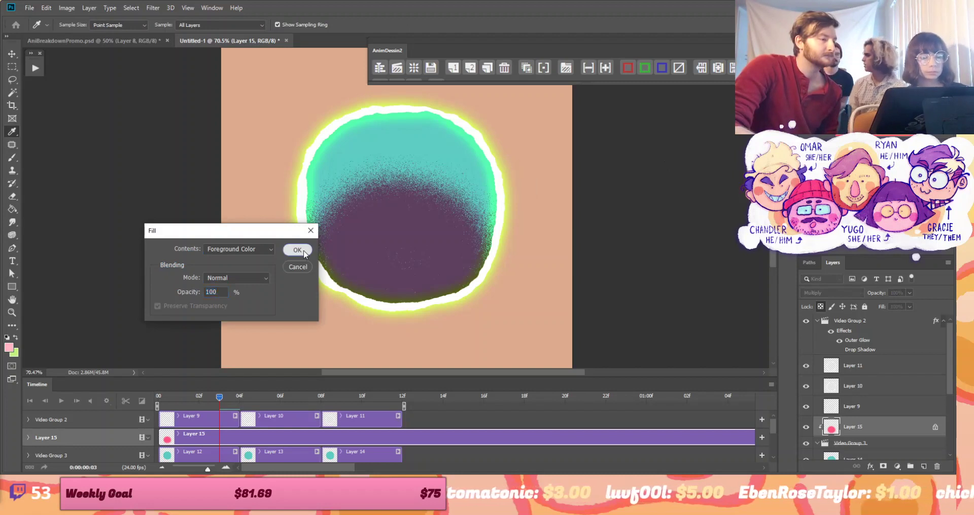
pyautogui.click(297, 250)
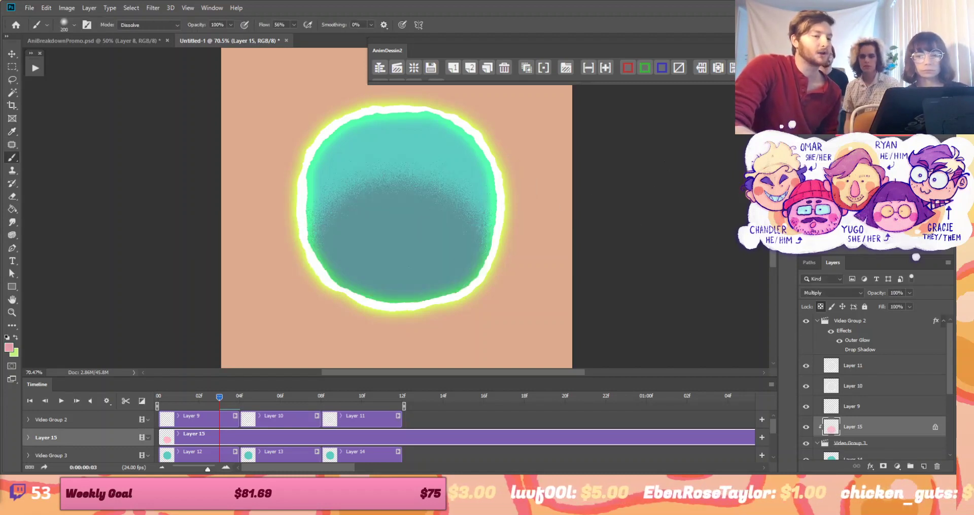
# Rerun the action to make the shading dark navy, then a lighter blue
pyautogui.press('F2')
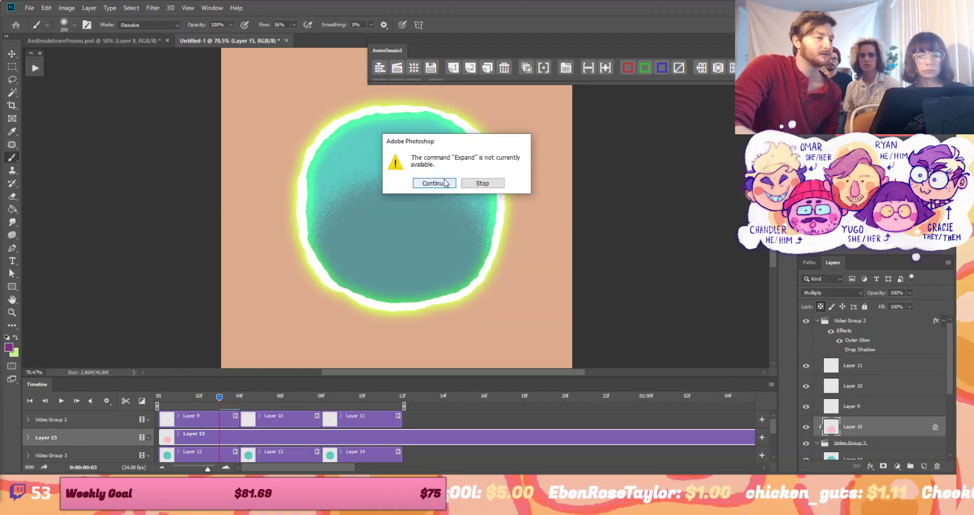
pyautogui.click(445, 183)
pyautogui.click(297, 250)
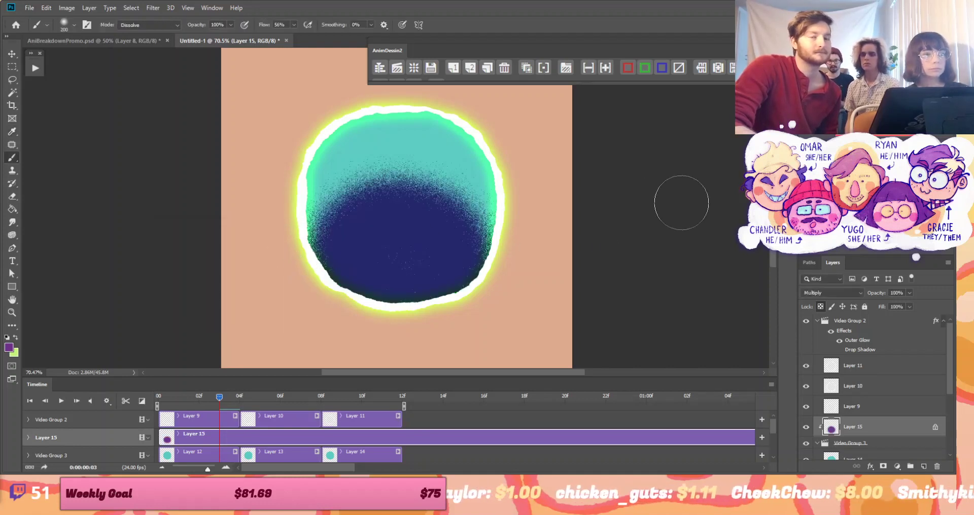
pyautogui.press('F2')
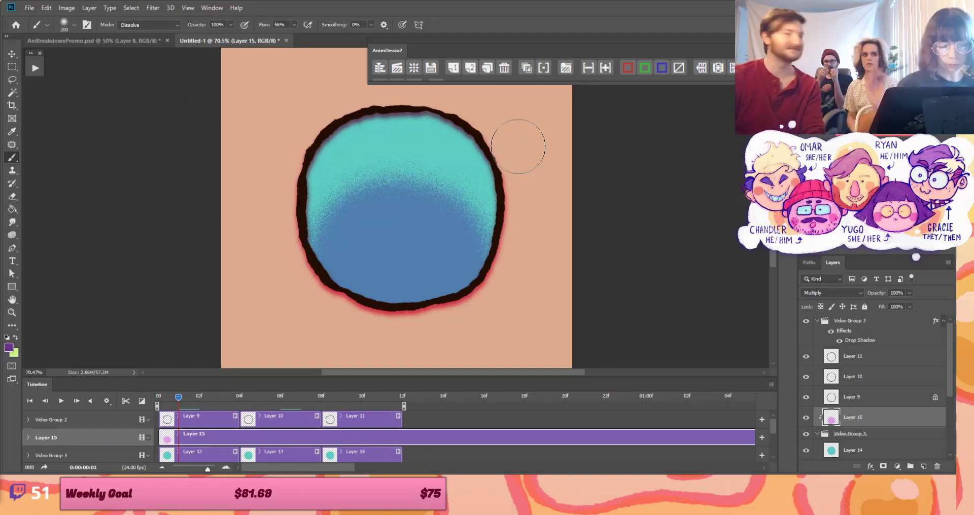
pyautogui.press('space')
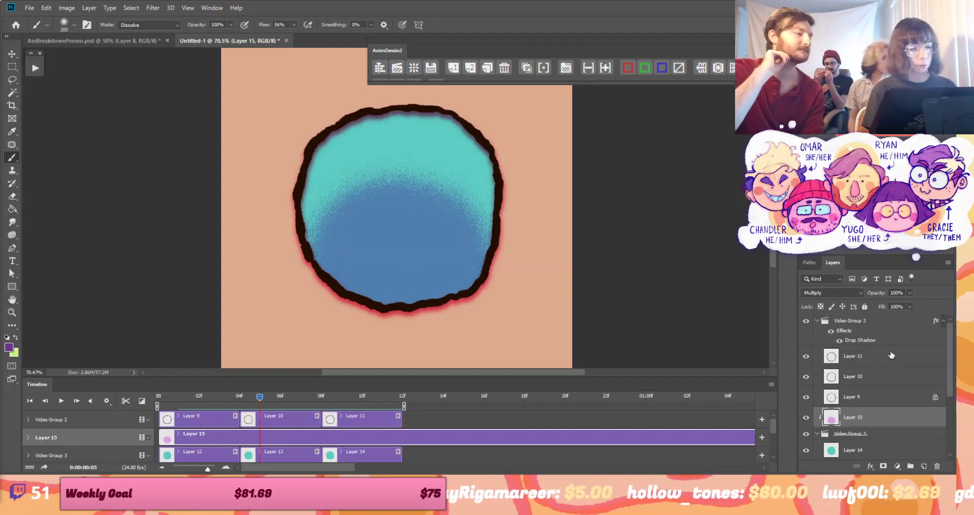
pyautogui.click(887, 321)
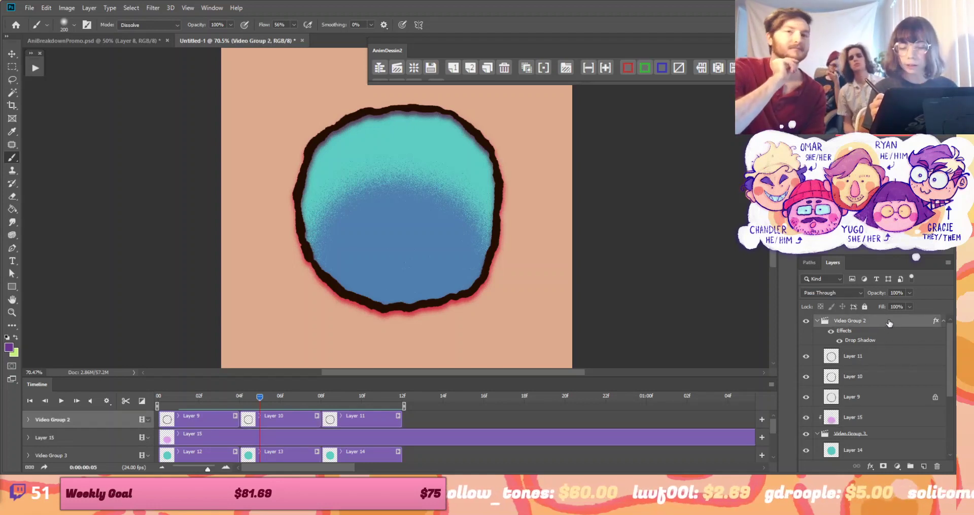
pyautogui.doubleClick(889, 325)
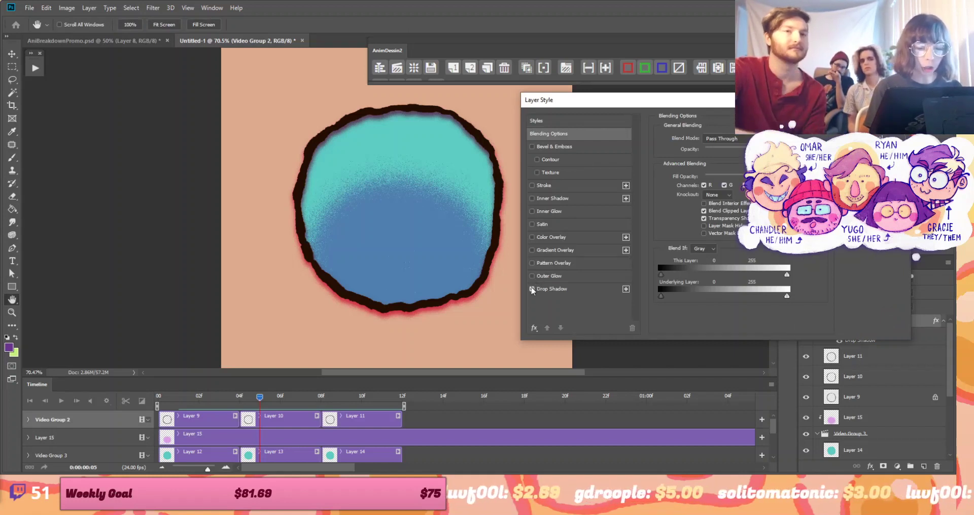
pyautogui.click(533, 277)
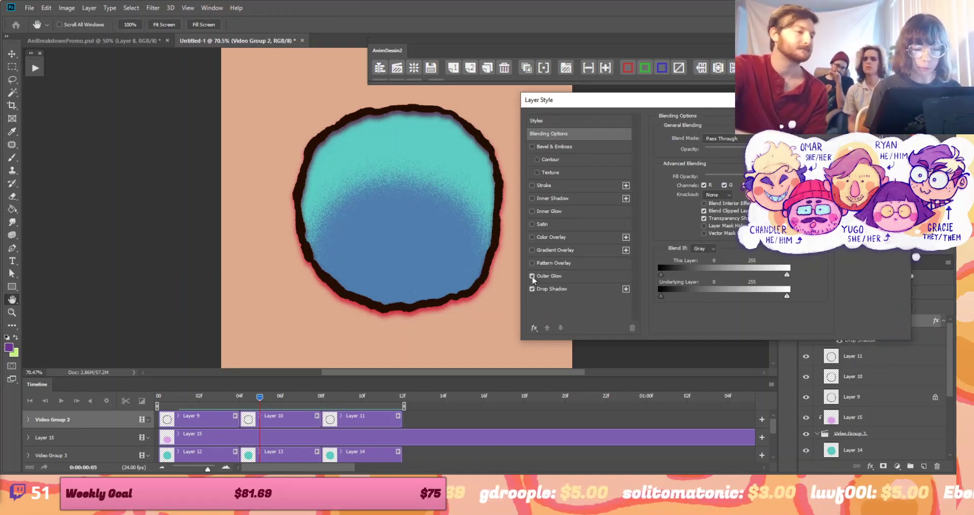
pyautogui.click(607, 272)
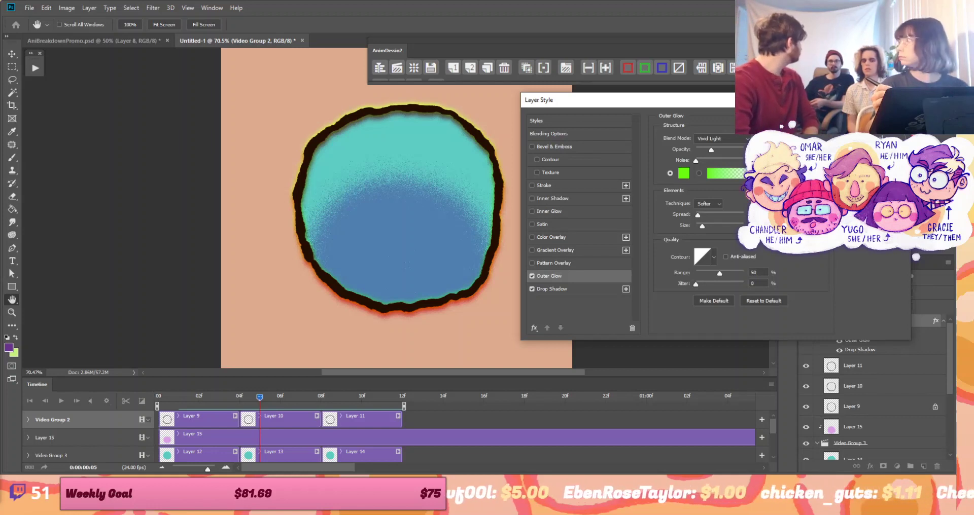
pyautogui.click(684, 174)
pyautogui.click(321, 315)
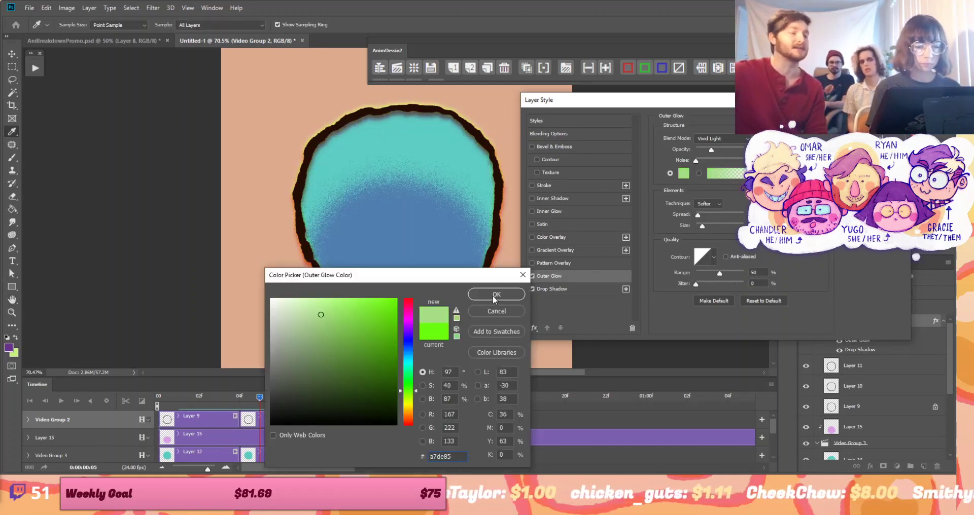
pyautogui.click(515, 296)
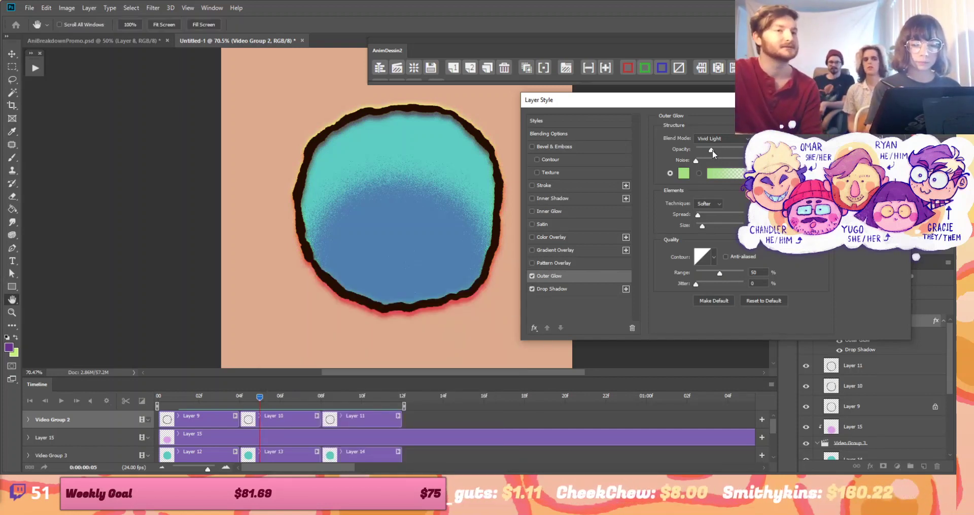
pyautogui.moveTo(713, 150); pyautogui.dragTo(723, 153)
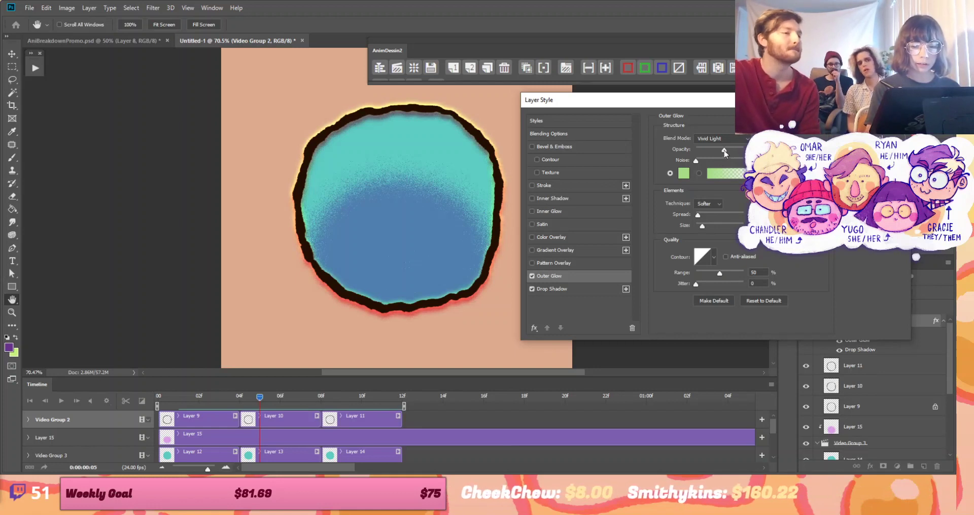
pyautogui.moveTo(702, 229)
pyautogui.mouseDown()
pyautogui.moveTo(721, 229)
pyautogui.moveTo(701, 219)
pyautogui.mouseUp()
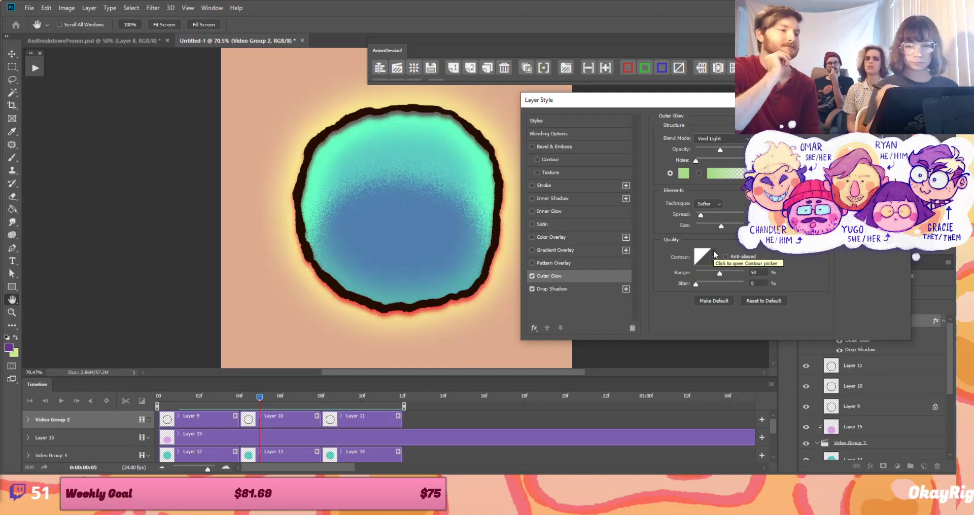
pyautogui.press('Return')
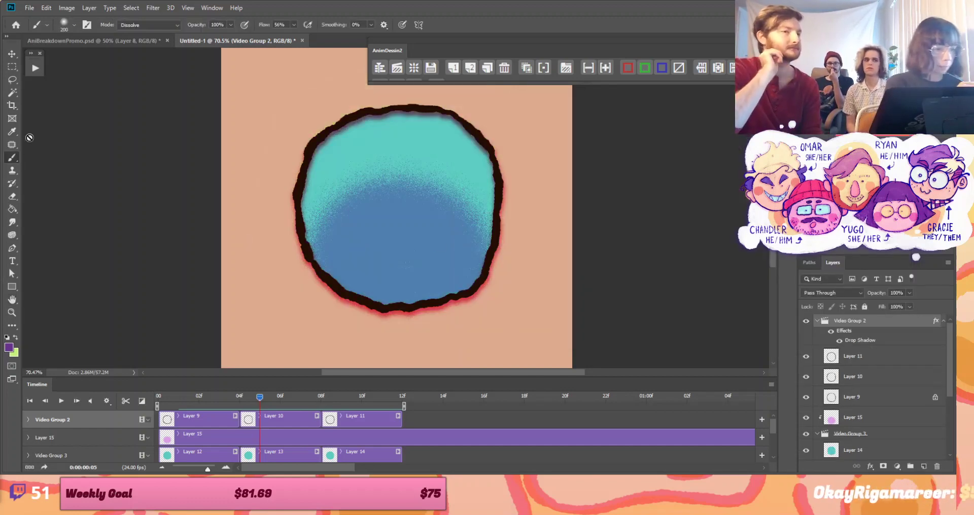
# Pick the 20 px round brush, sample the outline's dark brown, and target Layer 10
pyautogui.click(65, 28)
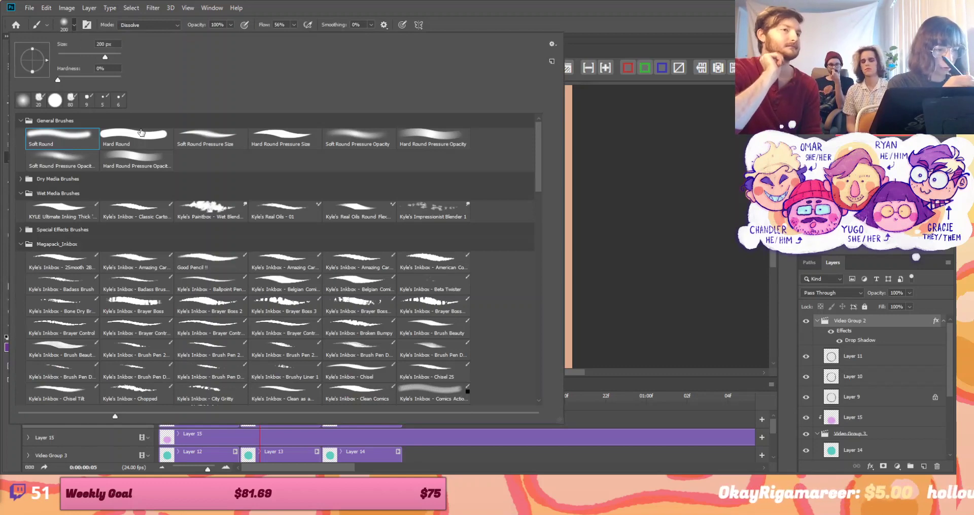
pyautogui.click(36, 102)
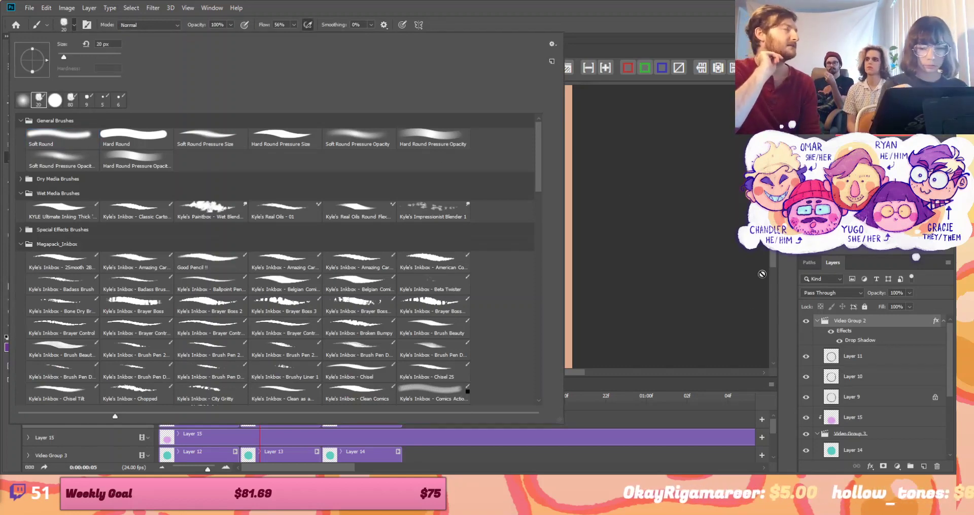
pyautogui.click(613, 436)
pyautogui.click(617, 438)
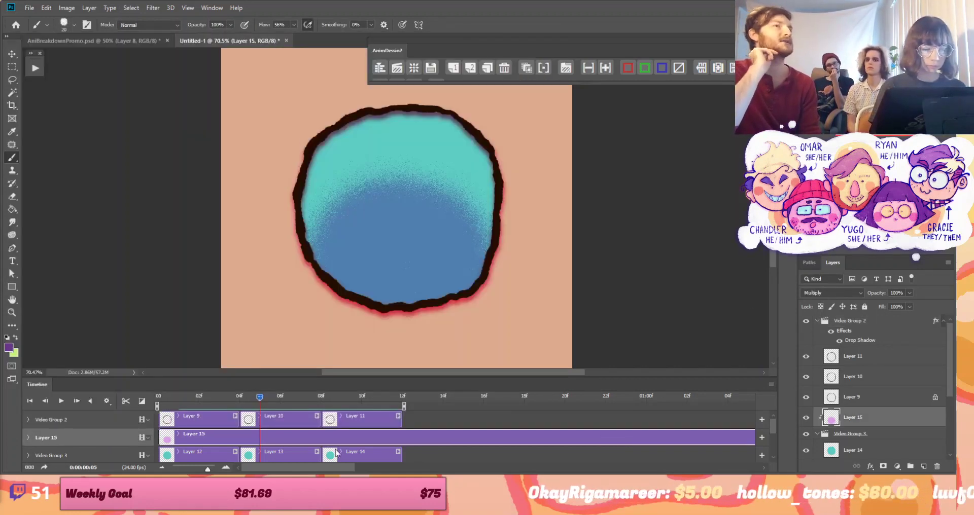
pyautogui.click(278, 423)
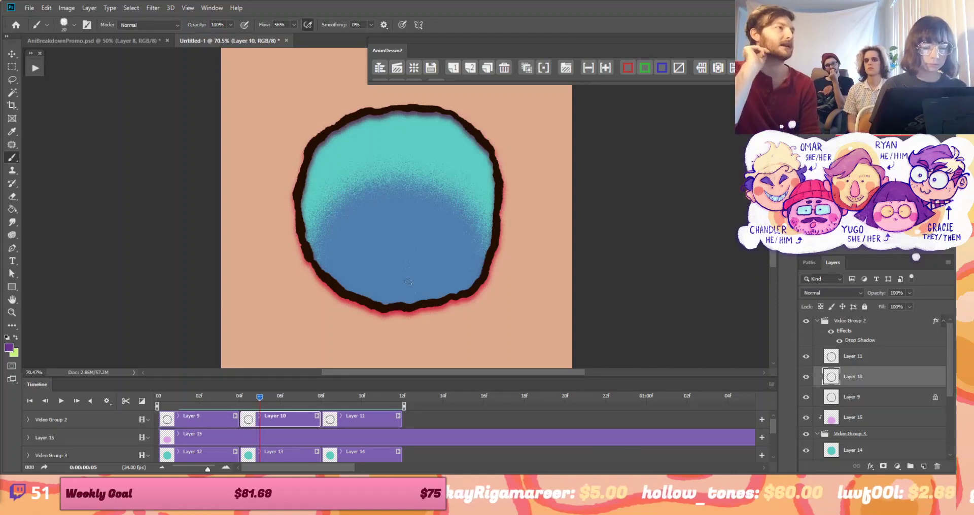
pyautogui.click(12, 132)
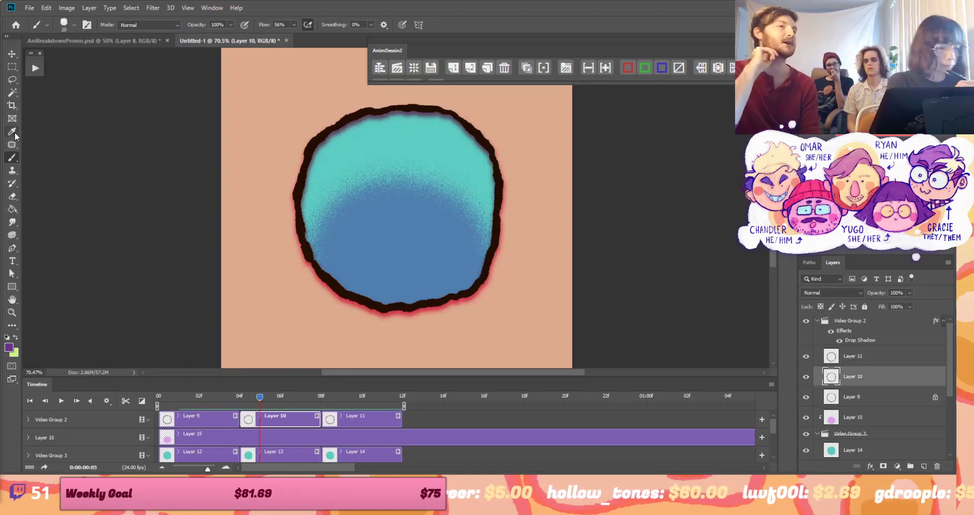
pyautogui.click(303, 167)
pyautogui.click(12, 157)
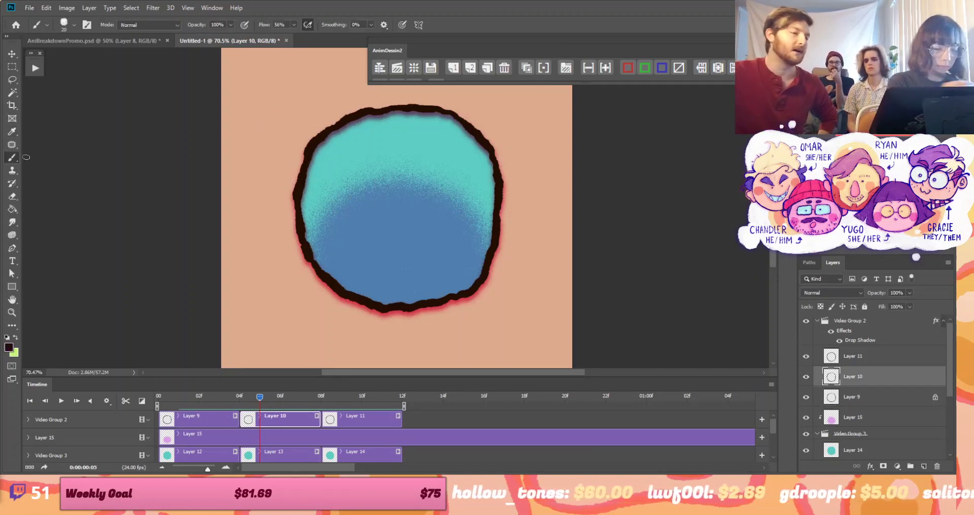
pyautogui.click(206, 421)
pyautogui.click(279, 418)
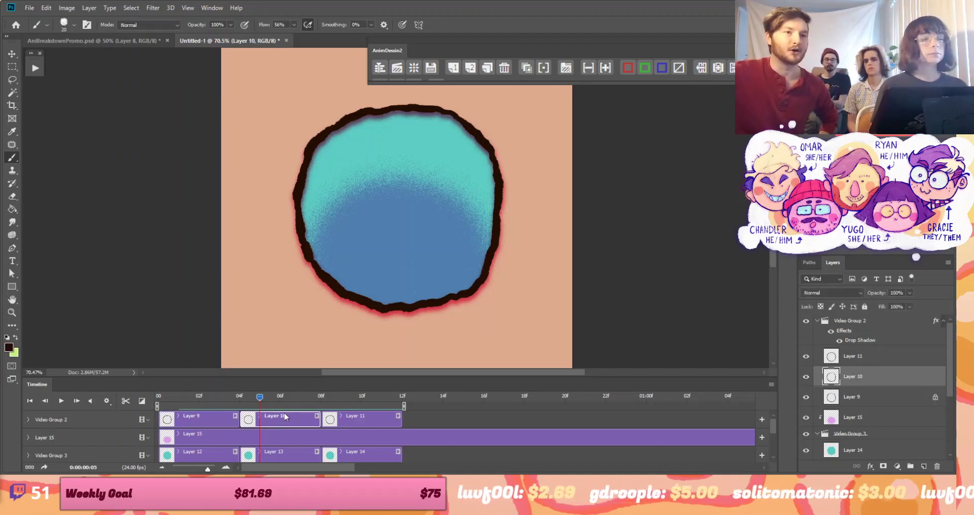
# Paint eyes, nose, smile and eyebrow on the circle, then undo the strokes
pyautogui.click(351, 172)
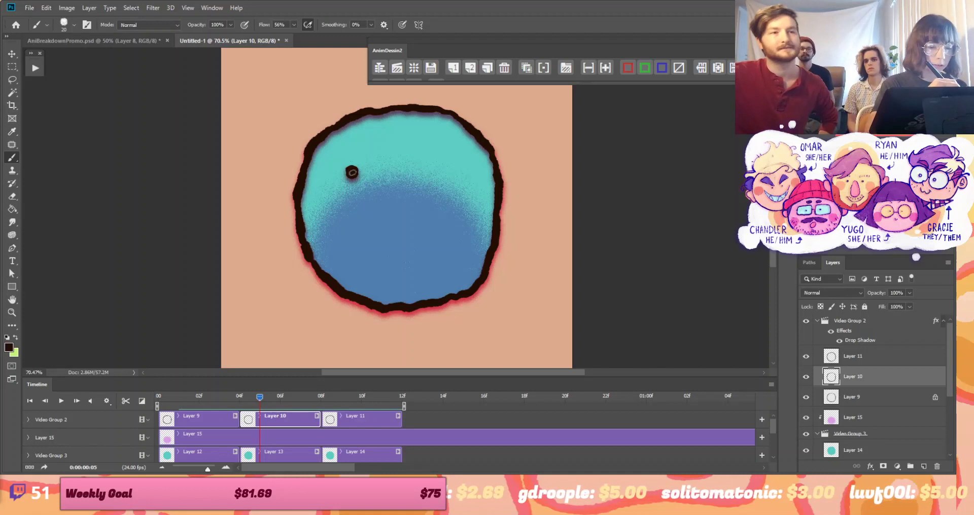
pyautogui.click(447, 172)
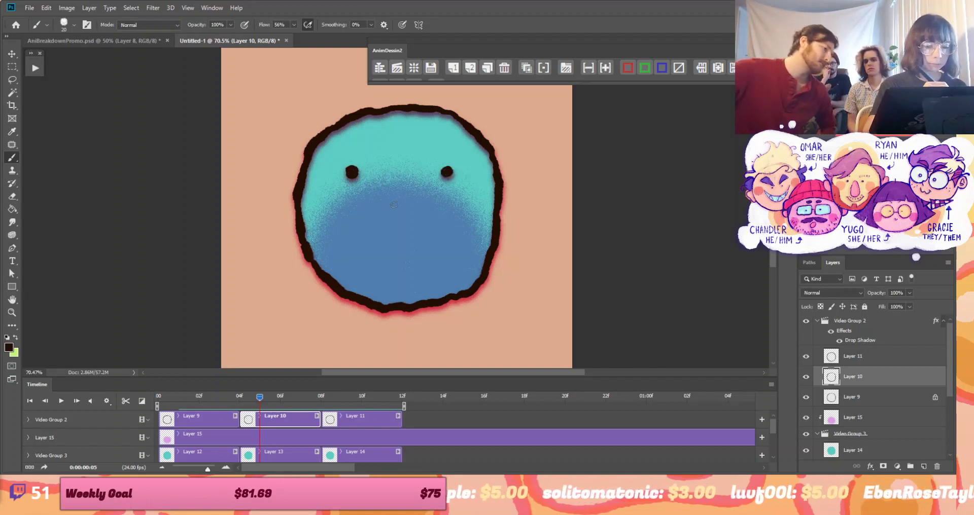
pyautogui.moveTo(395, 207)
pyautogui.mouseDown()
pyautogui.moveTo(393, 215)
pyautogui.moveTo(395, 202)
pyautogui.mouseUp()
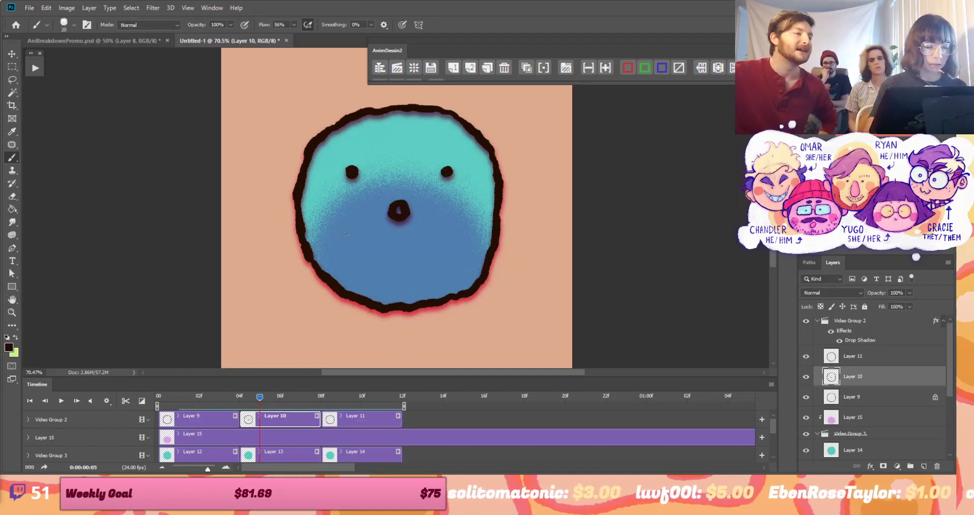
pyautogui.moveTo(345, 234)
pyautogui.mouseDown()
pyautogui.moveTo(355, 256)
pyautogui.moveTo(401, 277)
pyautogui.moveTo(446, 255)
pyautogui.moveTo(465, 220)
pyautogui.mouseUp()
pyautogui.moveTo(347, 237); pyautogui.dragTo(332, 225)
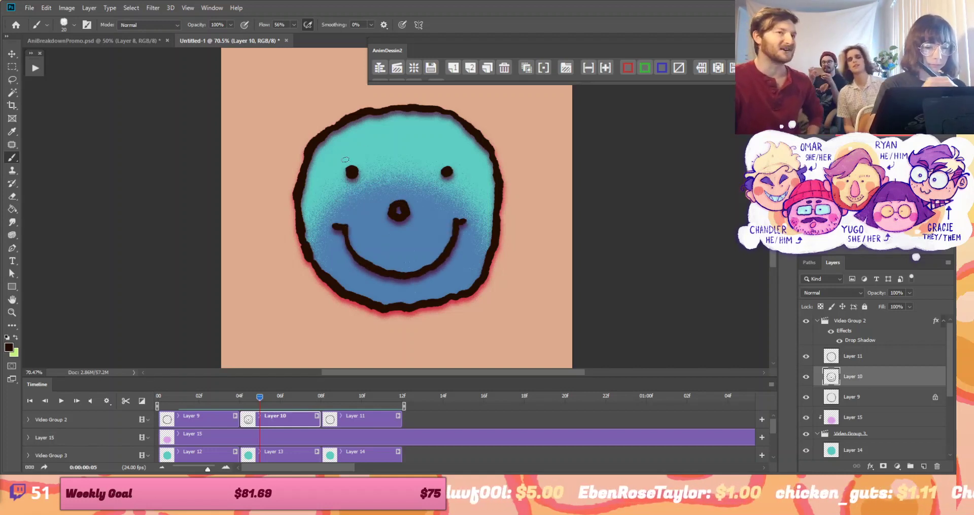
pyautogui.moveTo(333, 170)
pyautogui.mouseDown()
pyautogui.moveTo(346, 141)
pyautogui.moveTo(373, 151)
pyautogui.moveTo(440, 133)
pyautogui.moveTo(465, 159)
pyautogui.mouseUp()
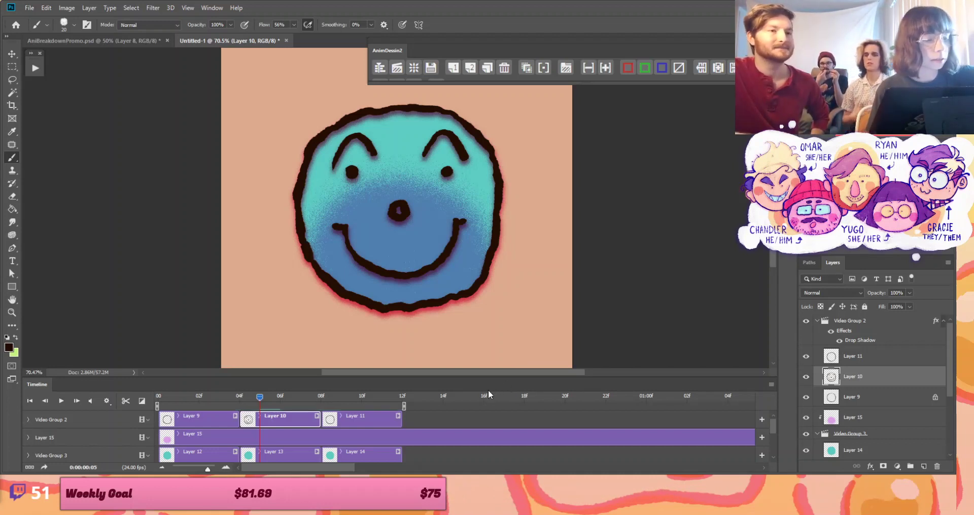
pyautogui.hotkey('ctrl', 'z')
pyautogui.hotkey('ctrl', 'z')
pyautogui.hotkey('ctrl', 'z')
pyautogui.hotkey('ctrl', 'z')
pyautogui.hotkey('ctrl', 'z')
pyautogui.hotkey('ctrl', 'z')
pyautogui.hotkey('ctrl', 'z')
pyautogui.hotkey('ctrl', 'z')
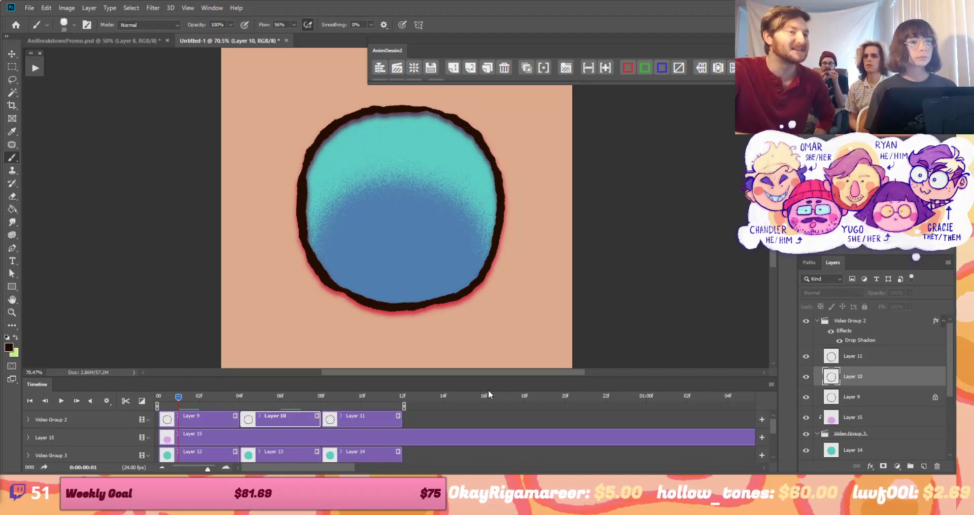
# Open Video Group 2's Layer Style dialog on its Drop Shadow settings
pyautogui.click(880, 324)
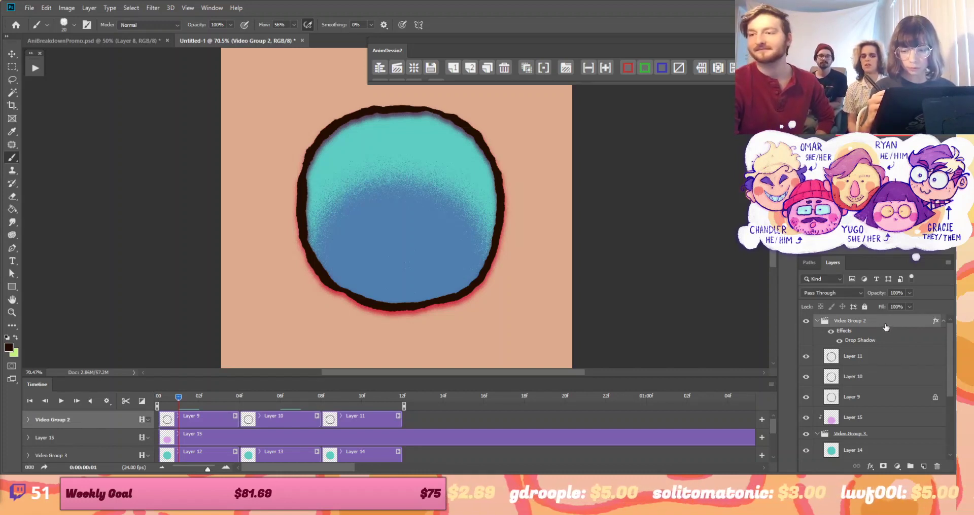
pyautogui.doubleClick(895, 322)
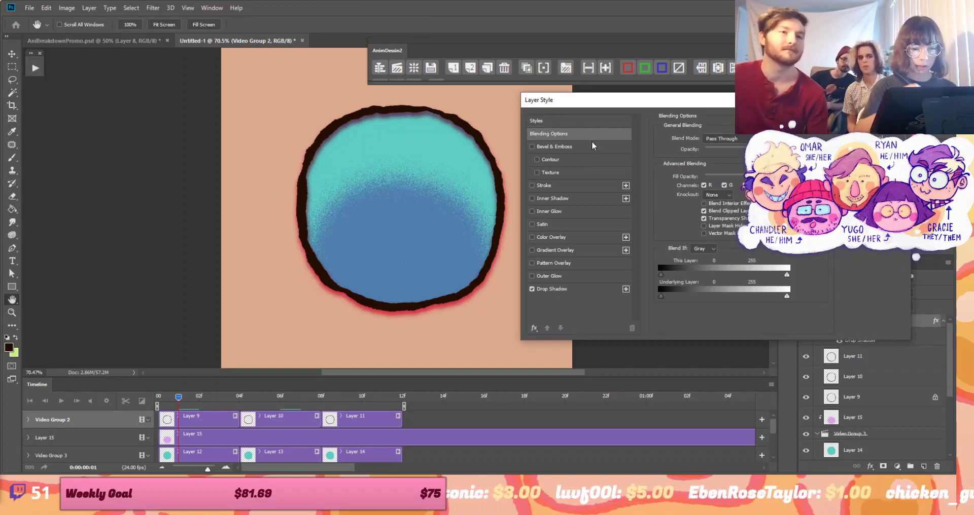
pyautogui.click(563, 292)
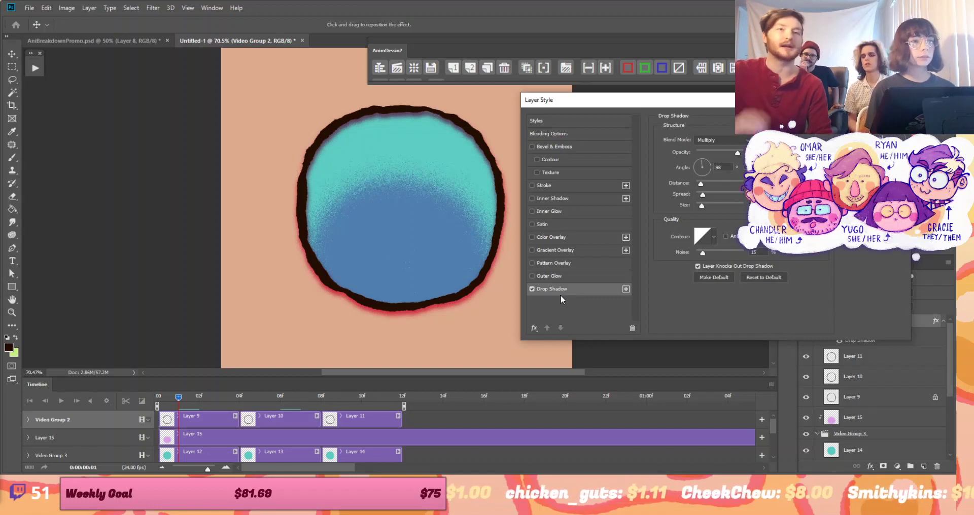
# Close the Layer Style dialog without changing Video Group 2's drop shadow
pyautogui.press('Return')
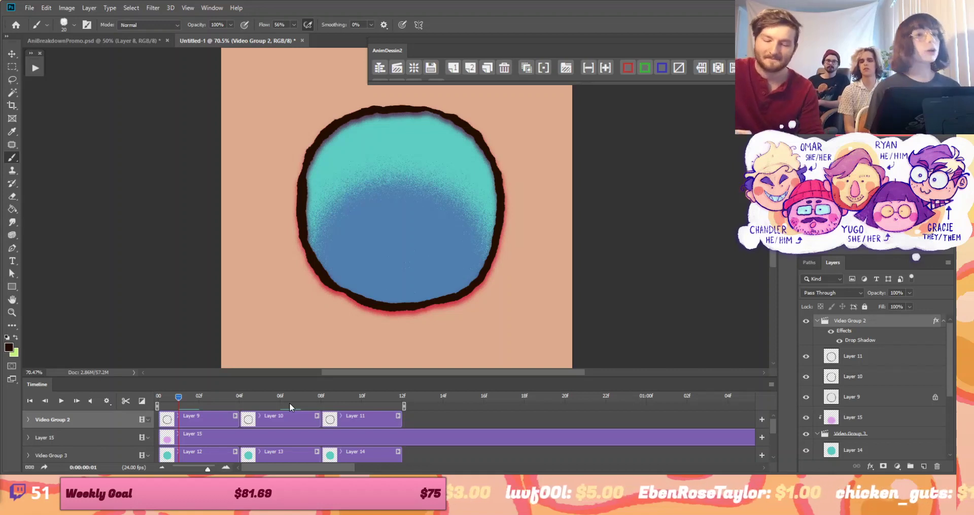
# Stop the animation and open File > Export > Save for Web (Legacy)
pyautogui.click(57, 402)
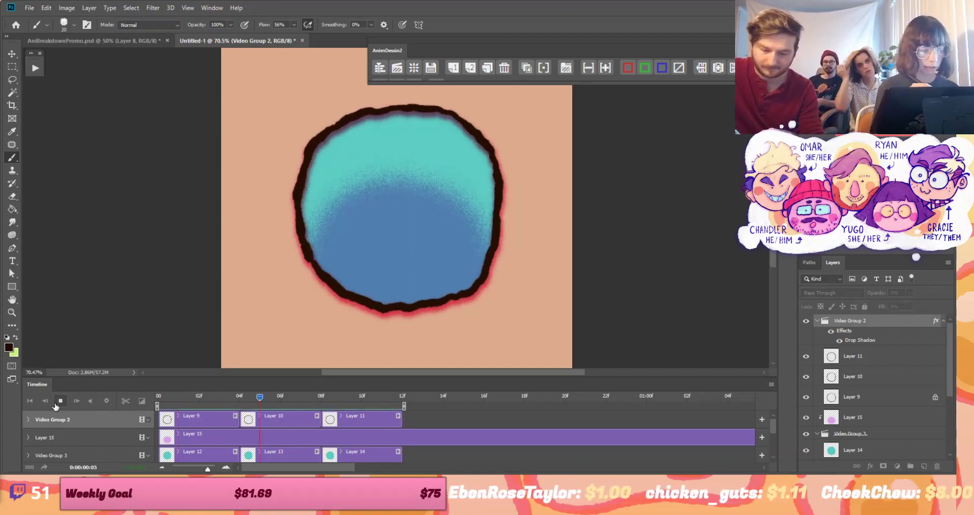
pyautogui.click(57, 403)
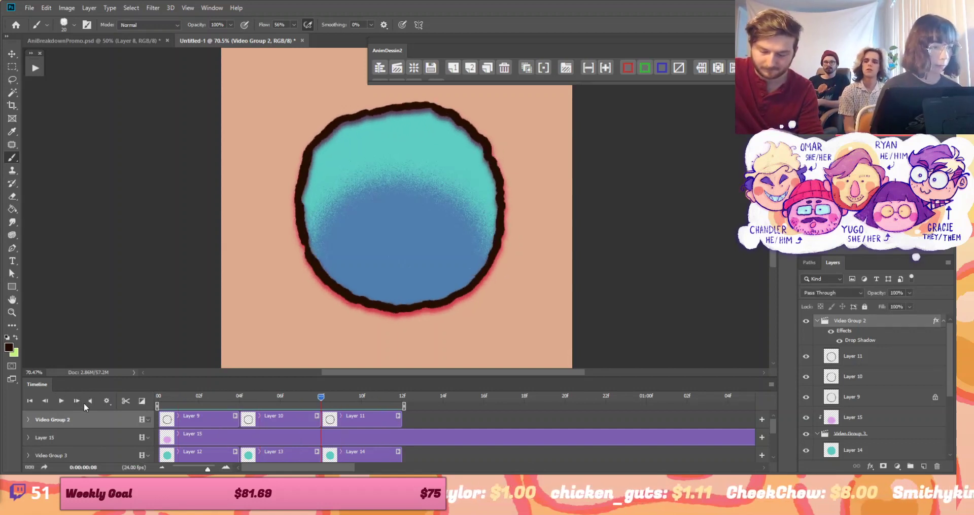
pyautogui.click(28, 8)
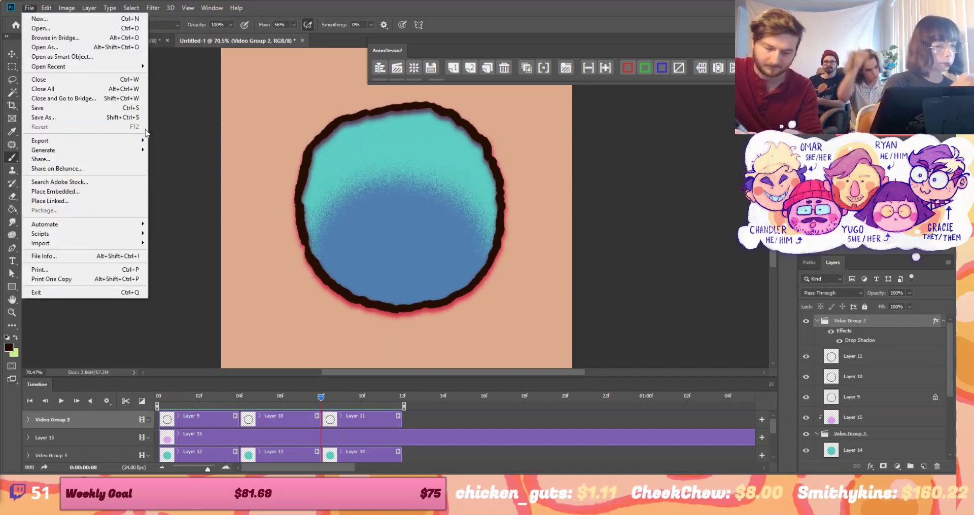
pyautogui.moveTo(143, 142)
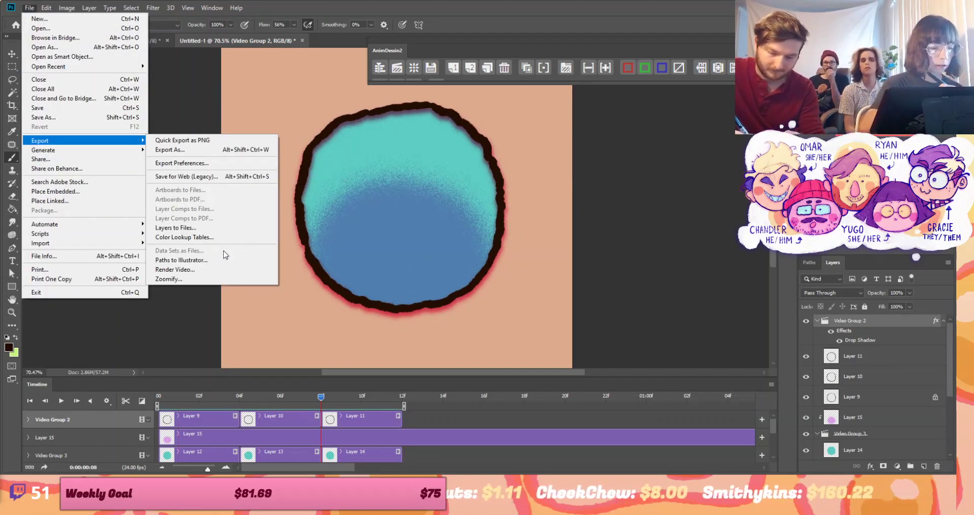
pyautogui.click(226, 178)
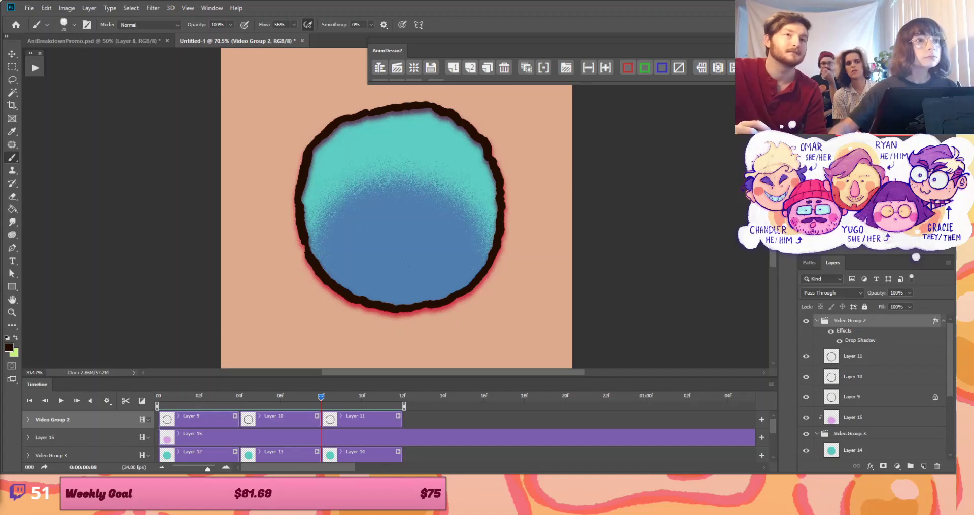
pyautogui.hotkey('ctrl', 'alt', 'shift', 's')
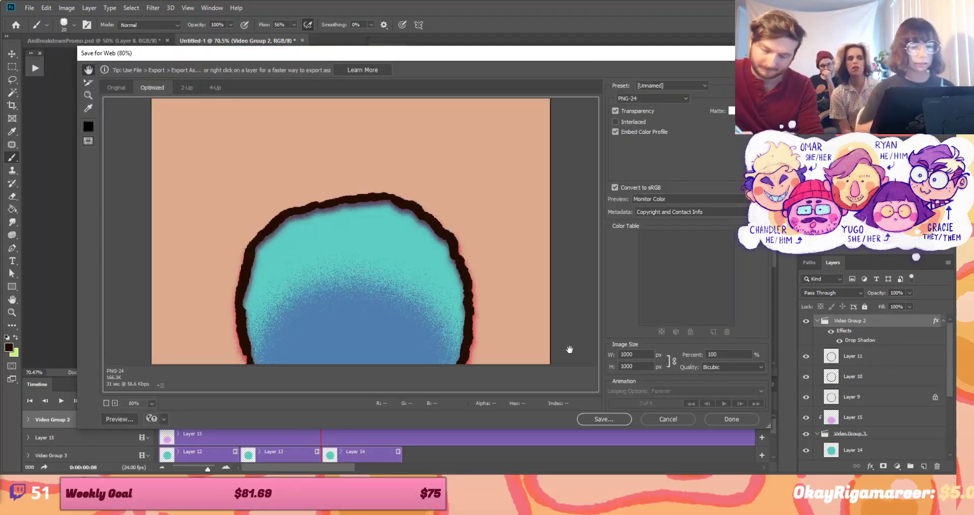
# Switch the export format to GIF, pan the preview, and select the 100 Percent value
pyautogui.click(671, 99)
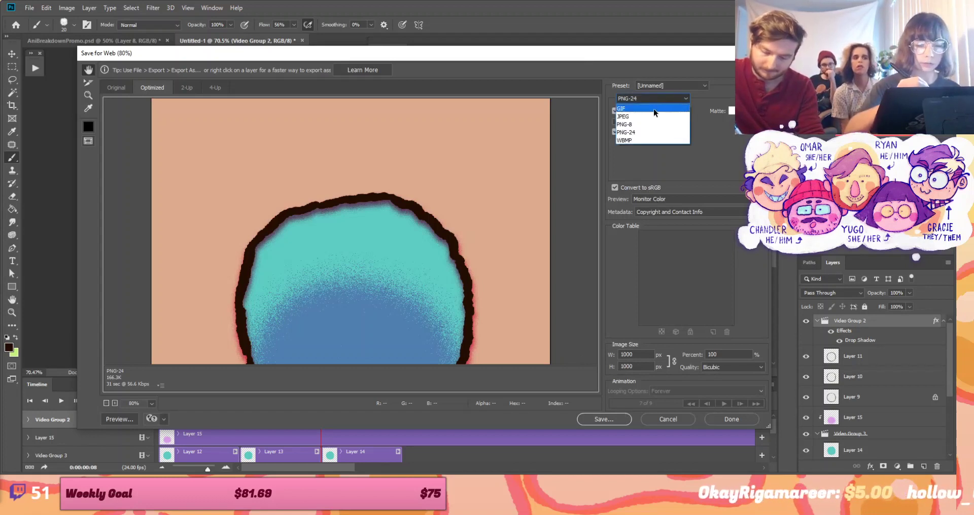
pyautogui.click(657, 102)
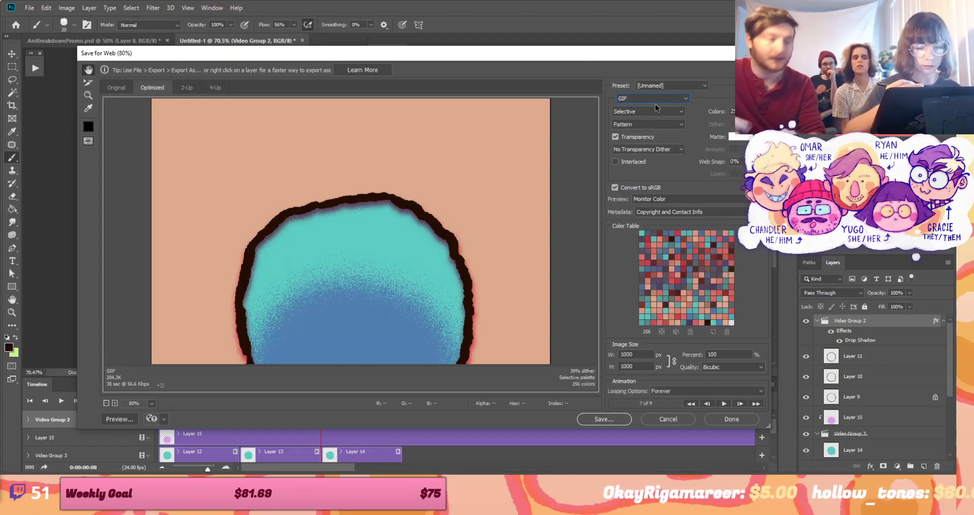
pyautogui.moveTo(474, 277); pyautogui.dragTo(482, 204)
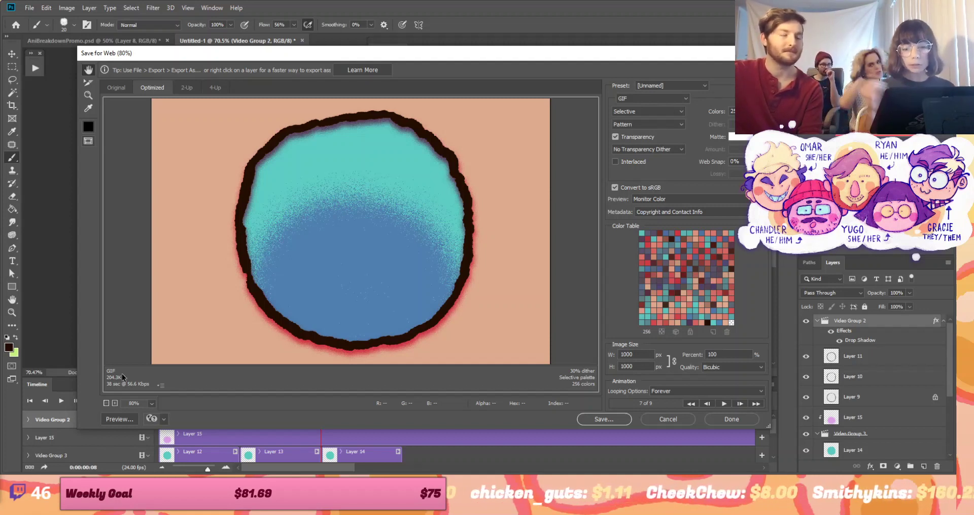
pyautogui.click(722, 355)
pyautogui.doubleClick(723, 354)
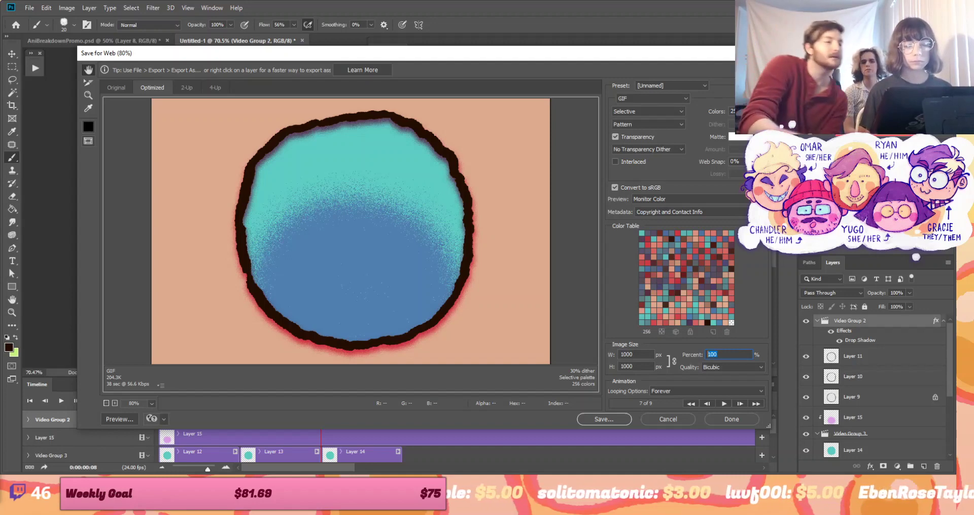
# Move the export window and set the GIF palette to 4 colours
pyautogui.moveTo(553, 57); pyautogui.dragTo(503, 62)
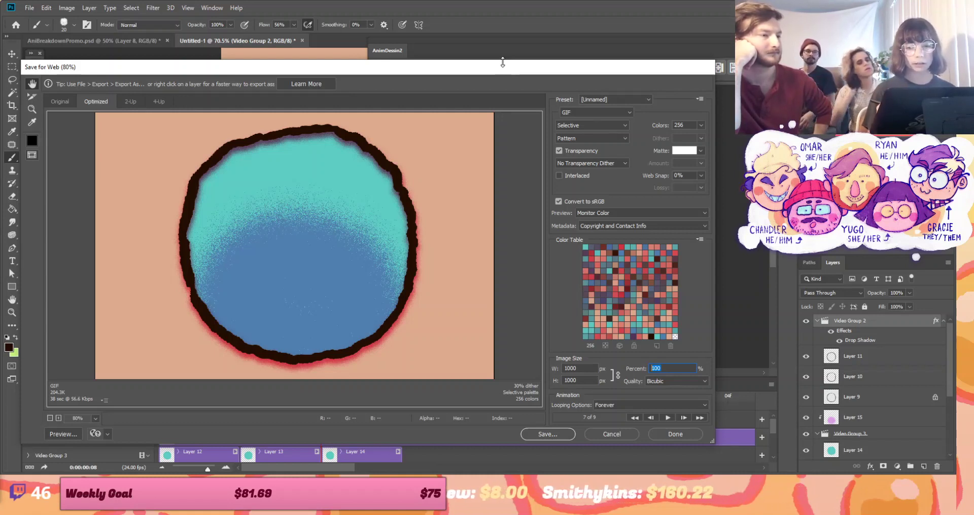
pyautogui.click(701, 125)
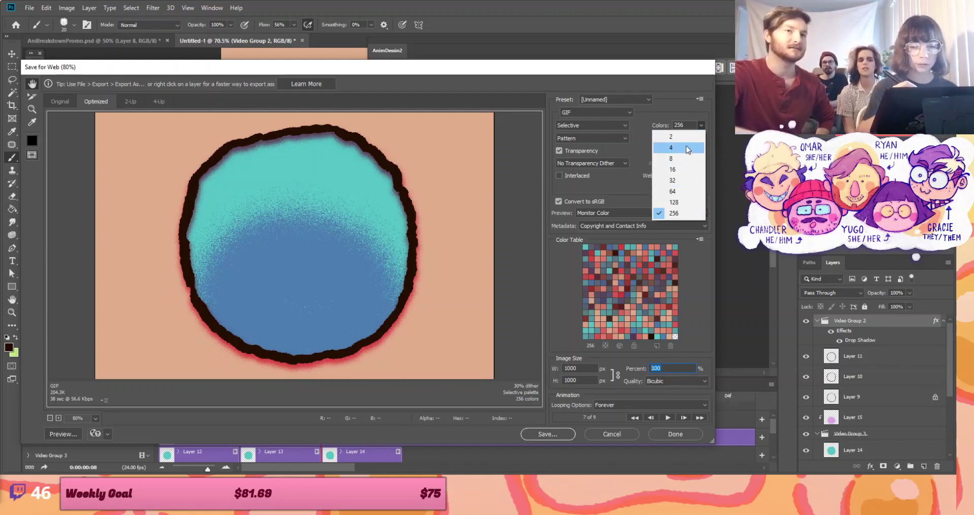
pyautogui.click(673, 214)
pyautogui.write('4')
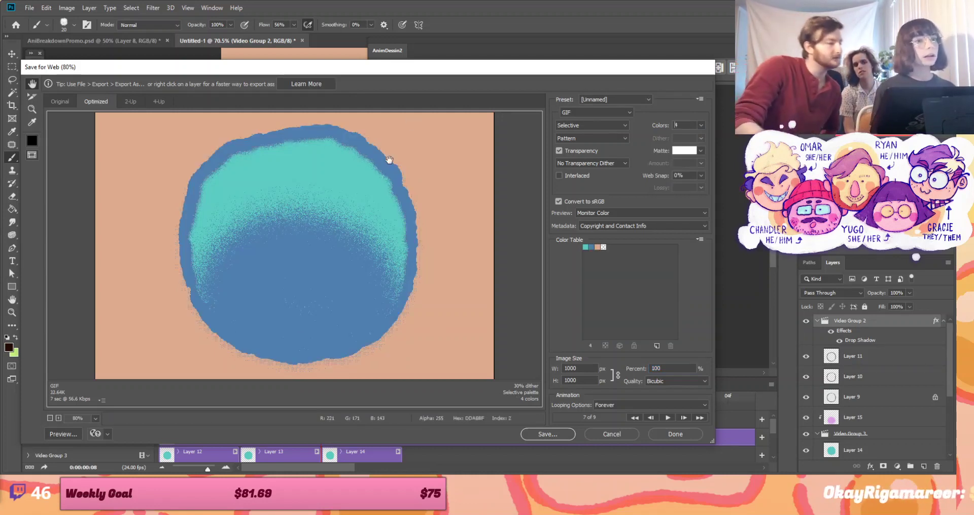
# Play and stop the preview animation, then raise the palette to 16 colours
pyautogui.click(668, 418)
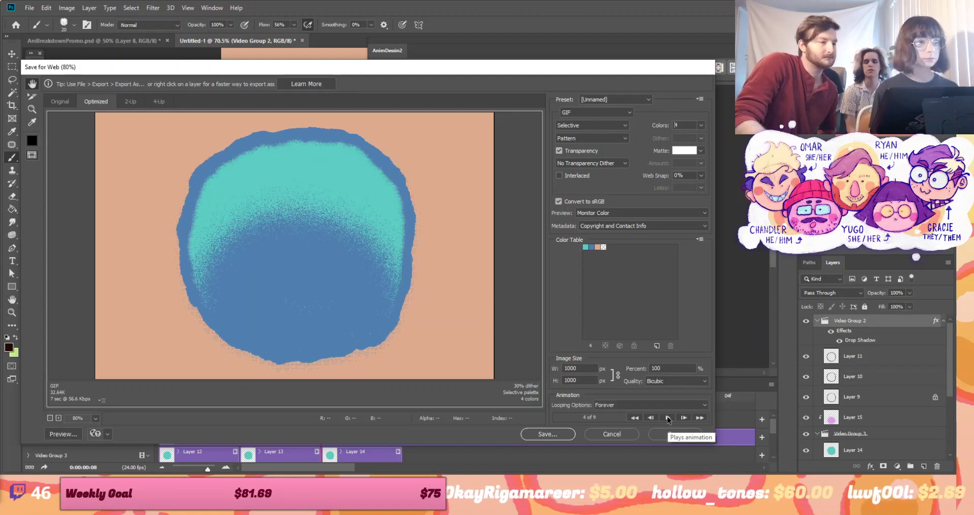
pyautogui.click(667, 419)
pyautogui.click(700, 126)
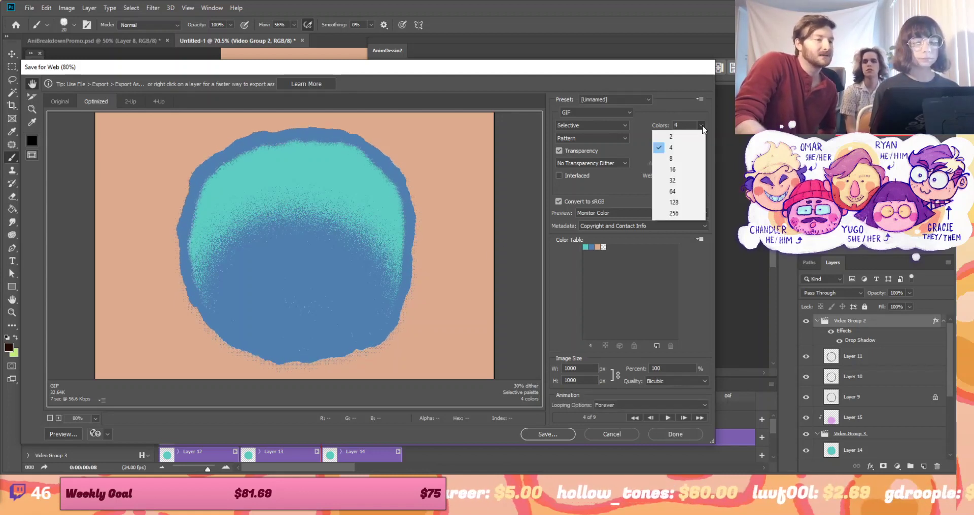
pyautogui.click(683, 171)
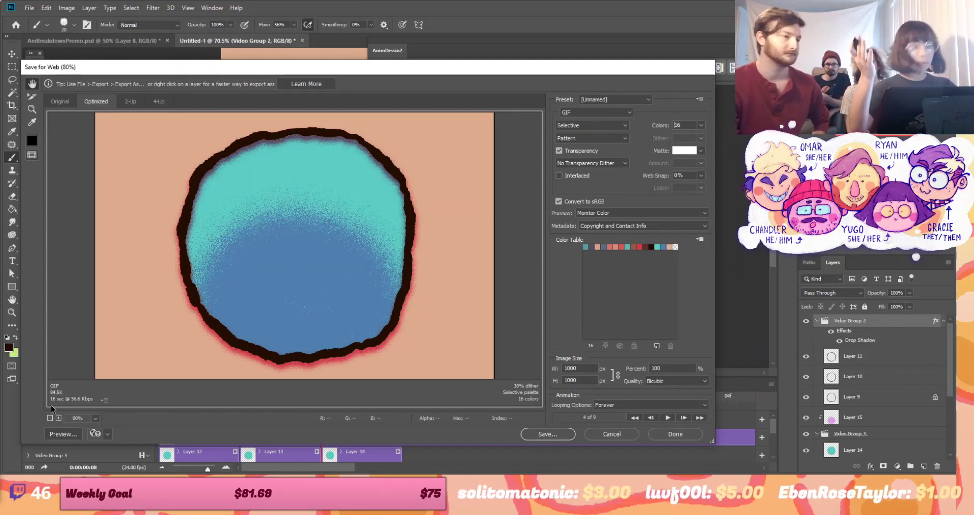
# Compare 256 and 16 GIF colours, settle on 256, and accept with Done
pyautogui.click(702, 126)
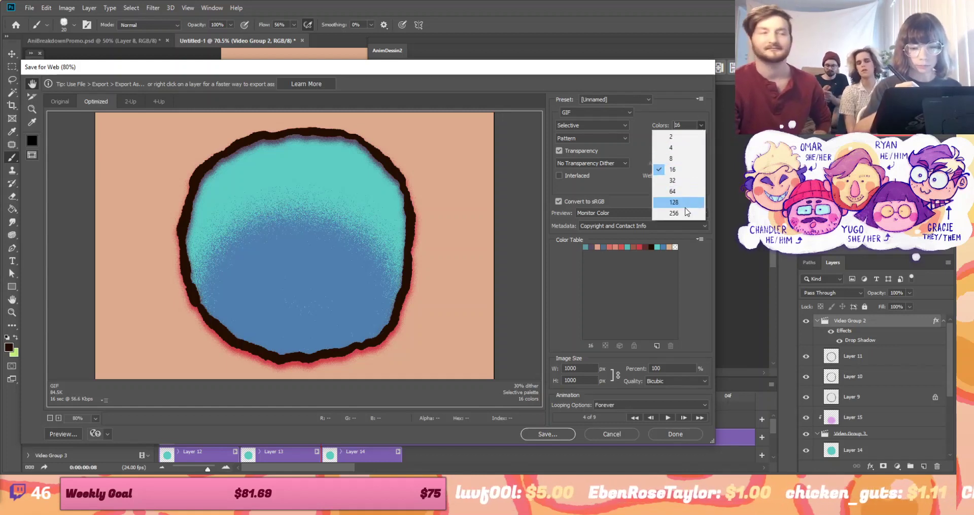
pyautogui.click(685, 218)
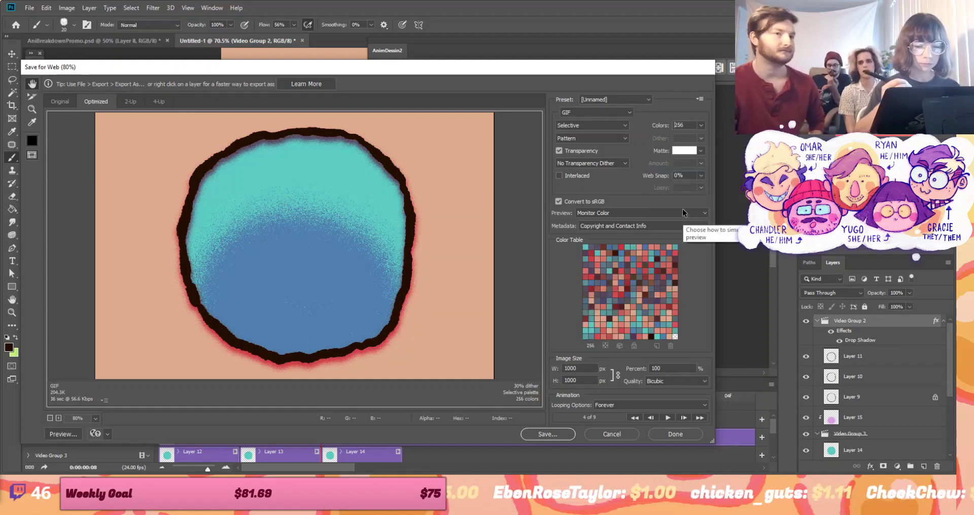
pyautogui.click(701, 126)
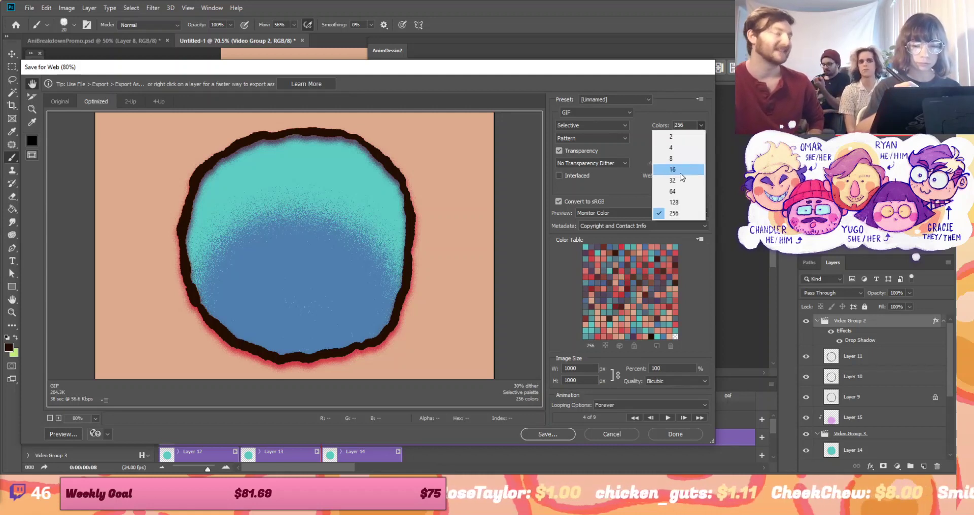
pyautogui.click(682, 173)
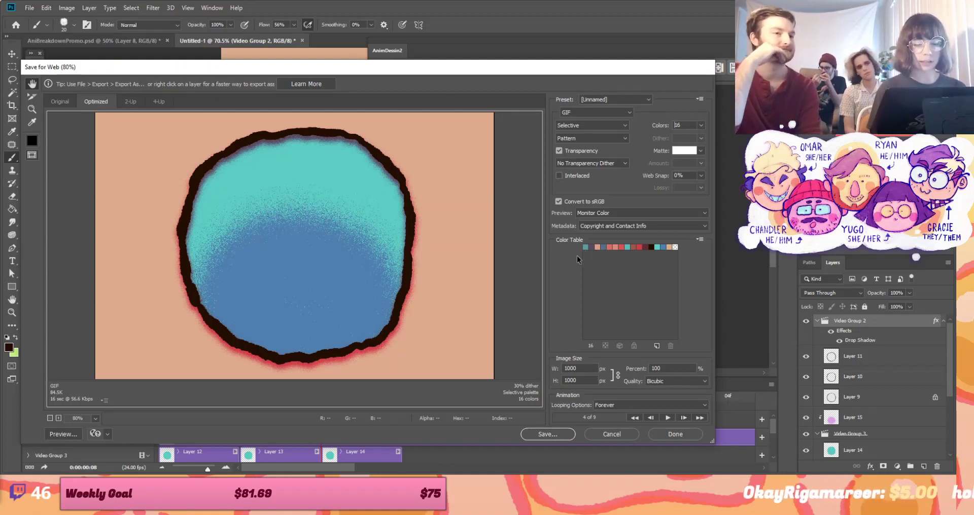
pyautogui.click(701, 125)
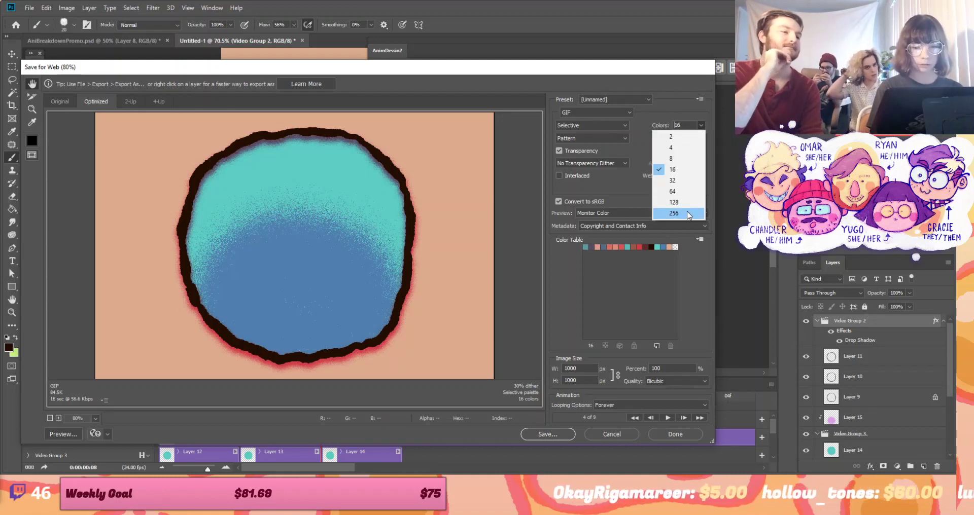
pyautogui.click(685, 210)
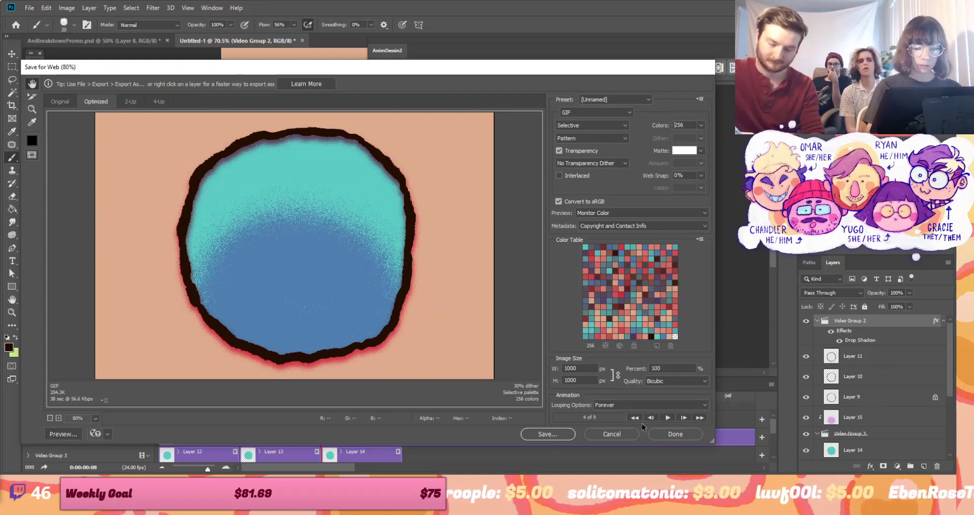
pyautogui.click(655, 434)
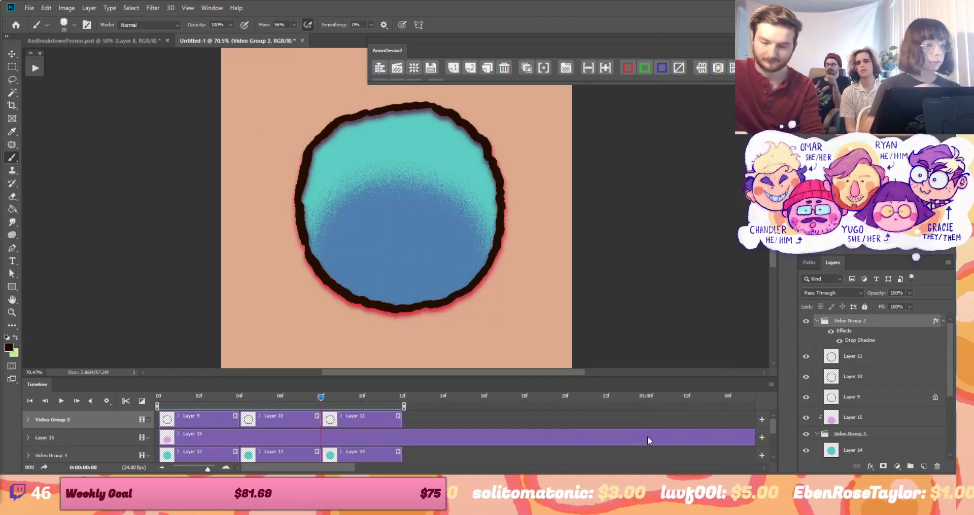
pyautogui.click(29, 7)
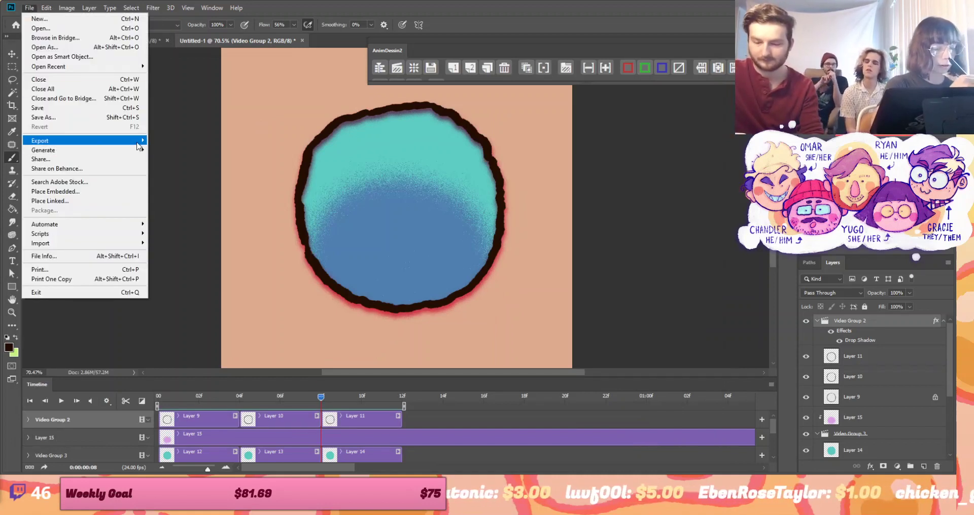
pyautogui.moveTo(134, 141)
pyautogui.click(215, 270)
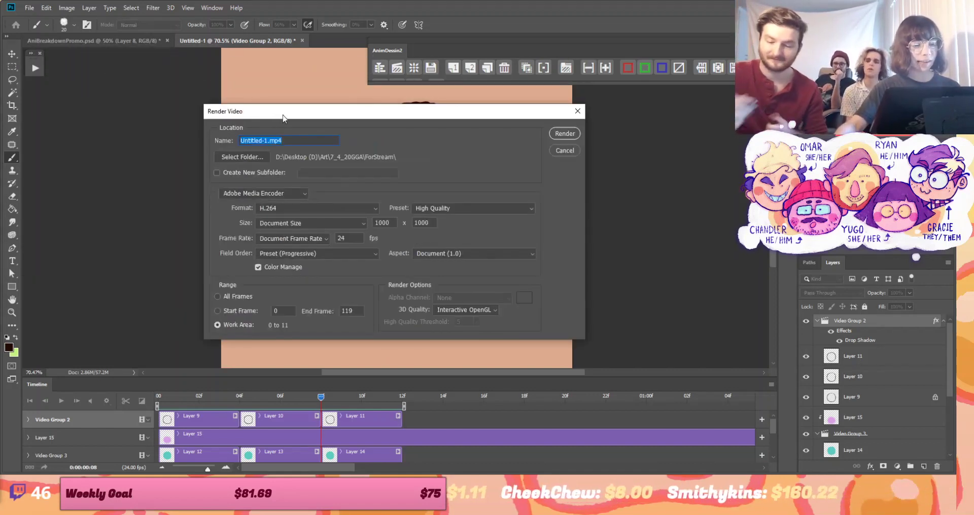
pyautogui.moveTo(254, 120); pyautogui.dragTo(200, 97)
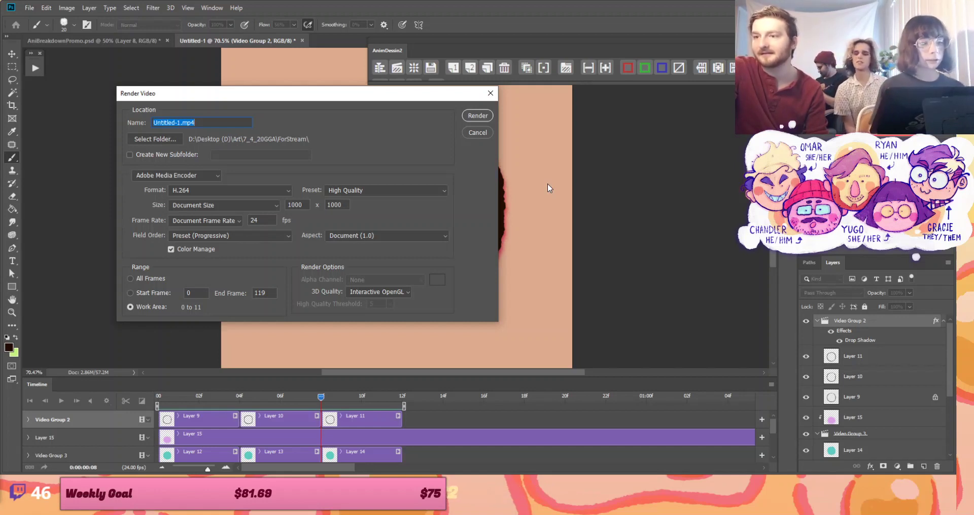
pyautogui.click(490, 93)
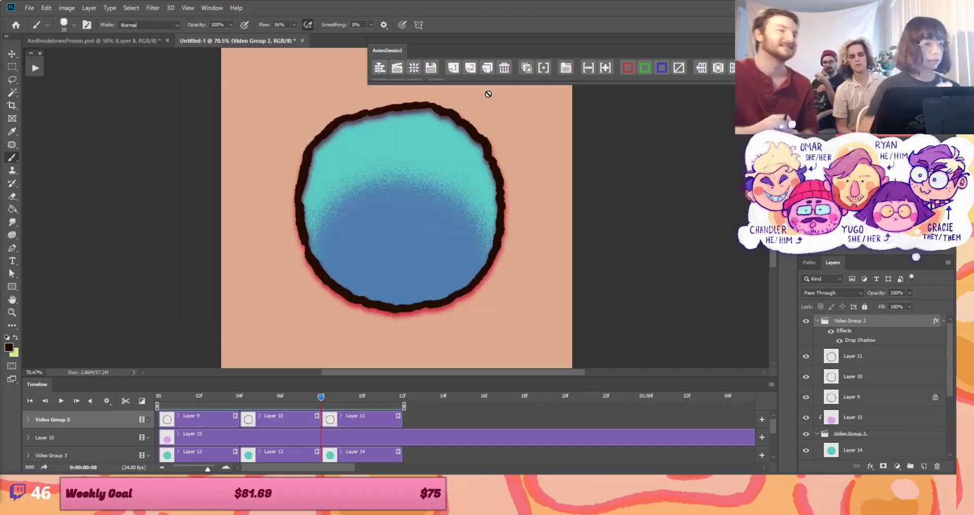
# Reopen Render Video, confirm QuickTime as the format, and cancel without rendering
pyautogui.click(29, 8)
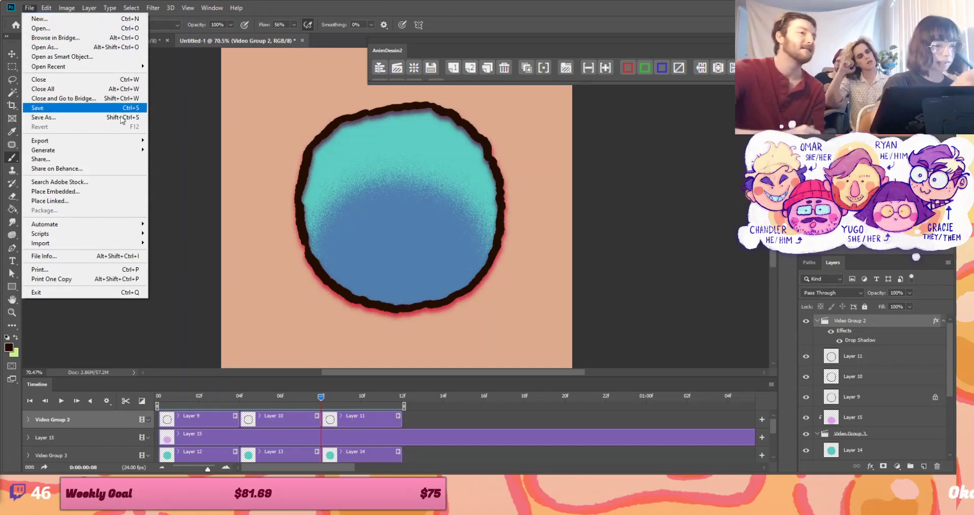
pyautogui.moveTo(131, 144)
pyautogui.click(211, 270)
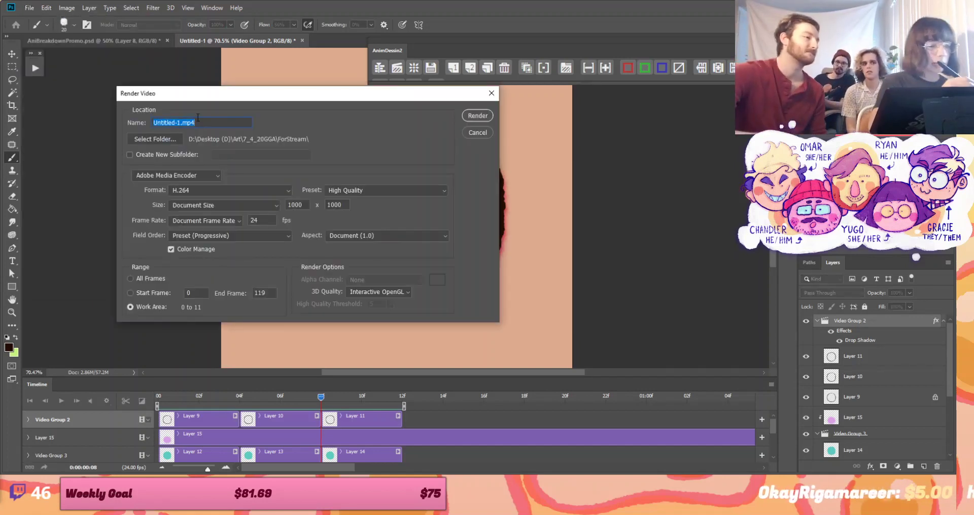
pyautogui.click(202, 189)
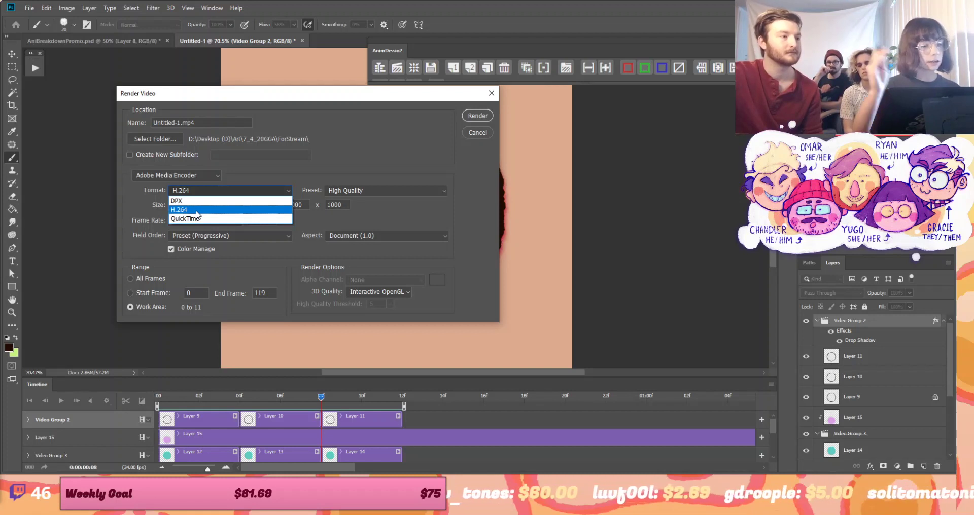
pyautogui.click(199, 218)
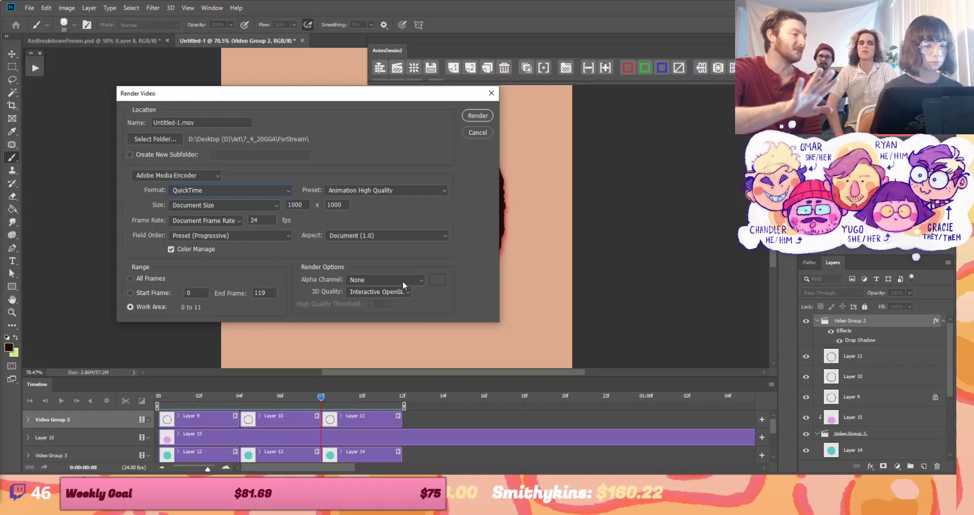
pyautogui.click(218, 190)
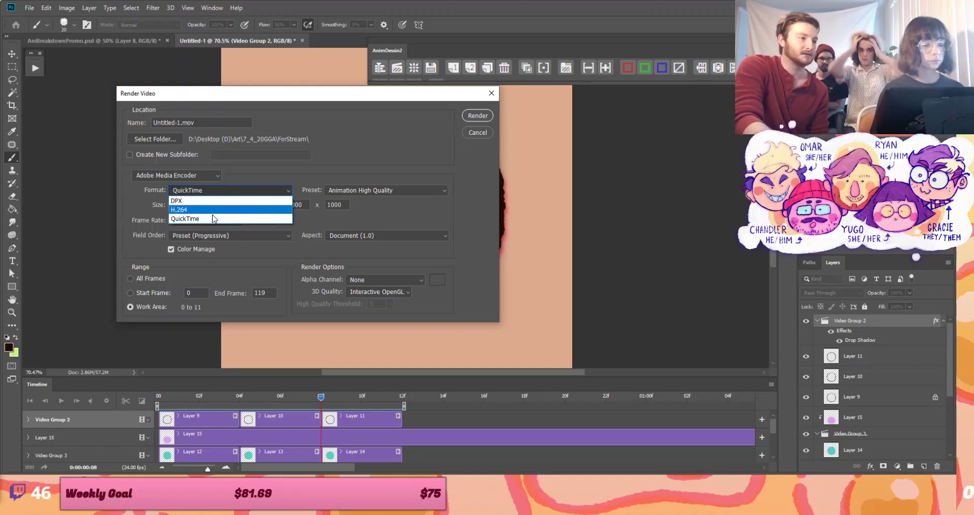
pyautogui.click(211, 219)
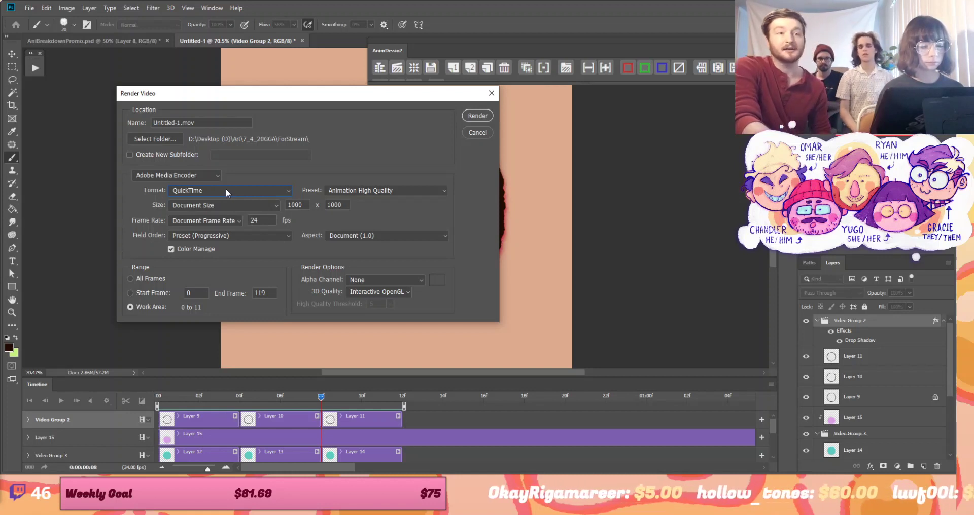
pyautogui.click(472, 129)
pyautogui.scroll(-5, 893, 403)
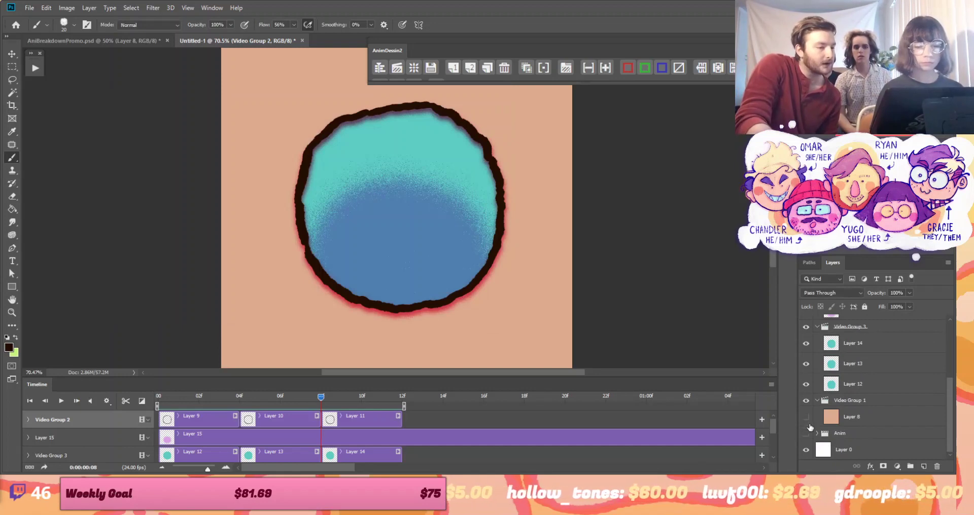
# Hide Layer 8 and Layer 0, try QuickTime with Straight - Unmatted alpha in Render Video, then cancel
pyautogui.click(805, 450)
pyautogui.click(805, 451)
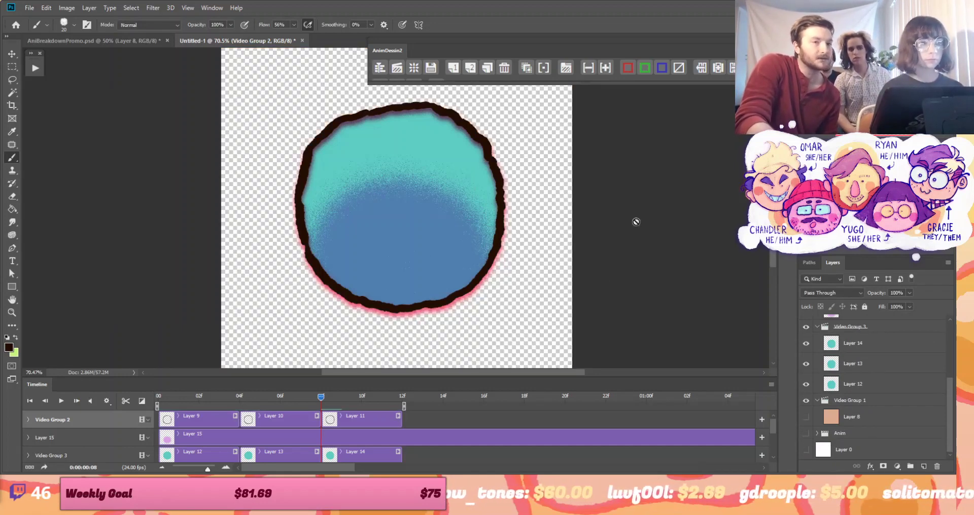
pyautogui.click(29, 7)
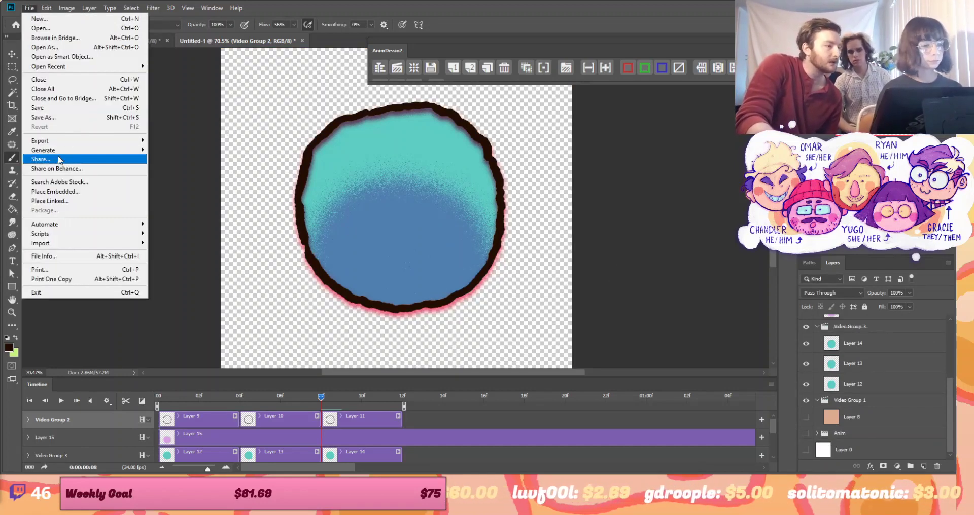
pyautogui.moveTo(61, 141)
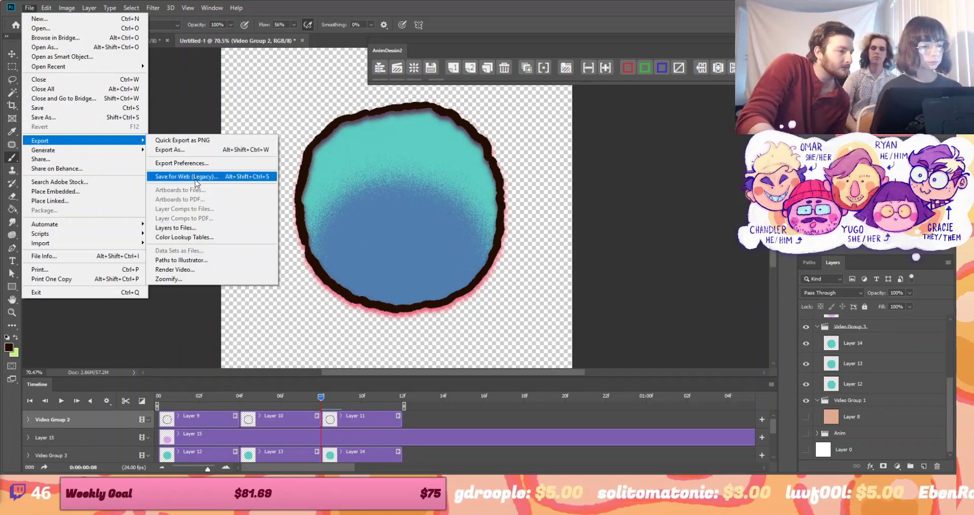
pyautogui.click(177, 270)
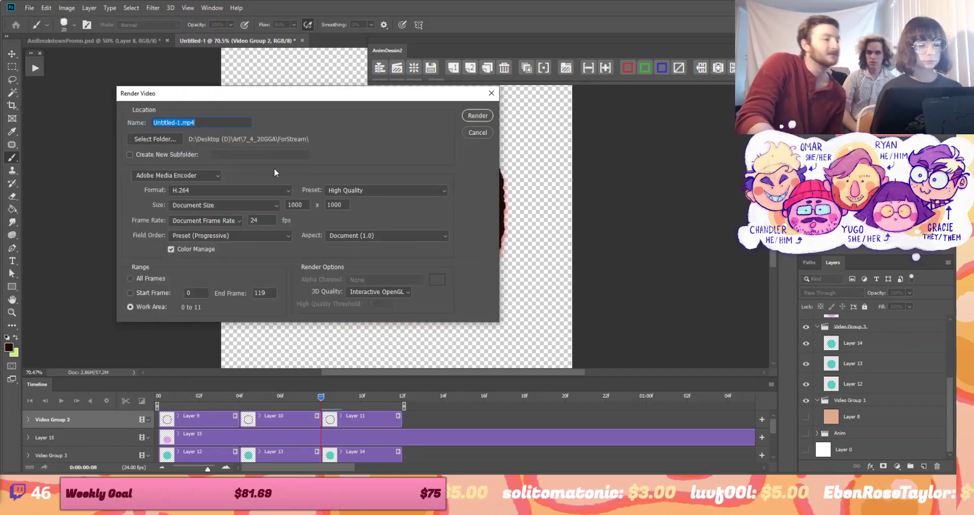
pyautogui.moveTo(290, 97); pyautogui.dragTo(441, 111)
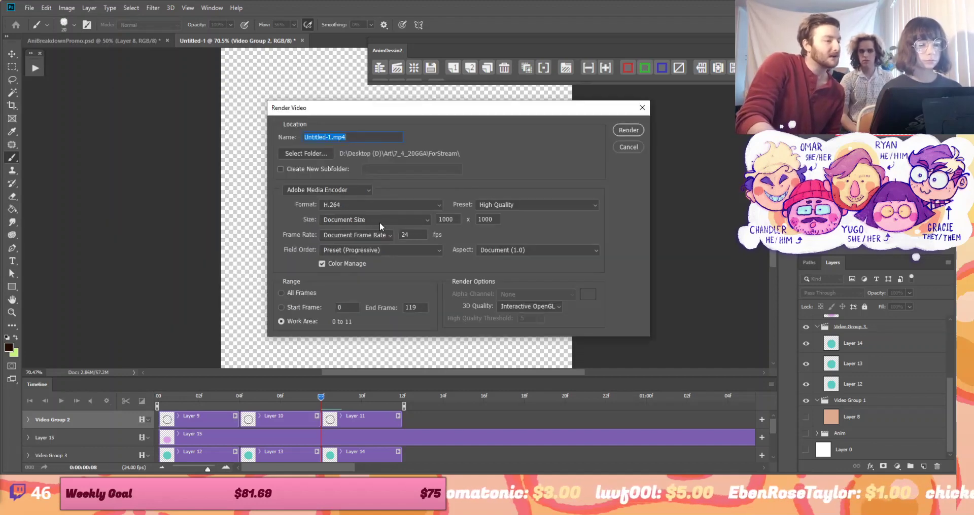
pyautogui.click(364, 205)
pyautogui.click(355, 233)
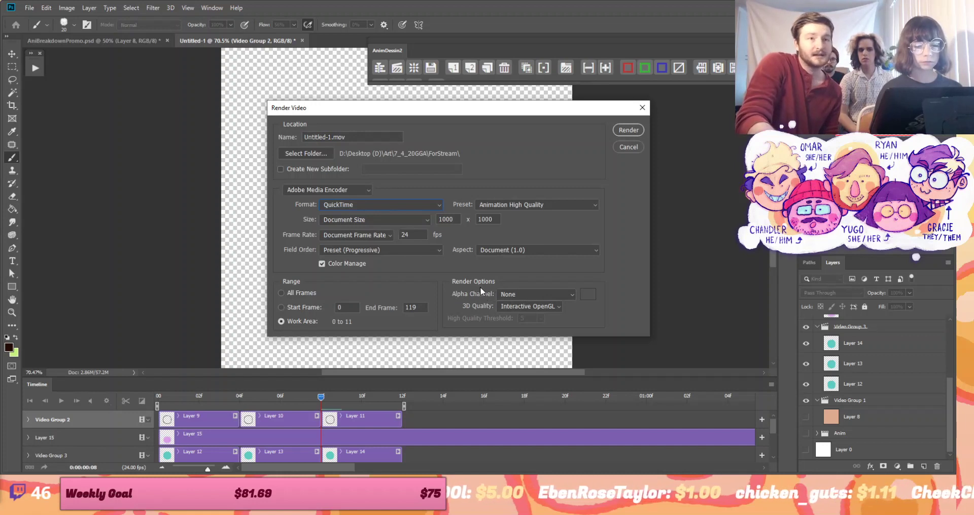
pyautogui.click(519, 293)
pyautogui.click(519, 309)
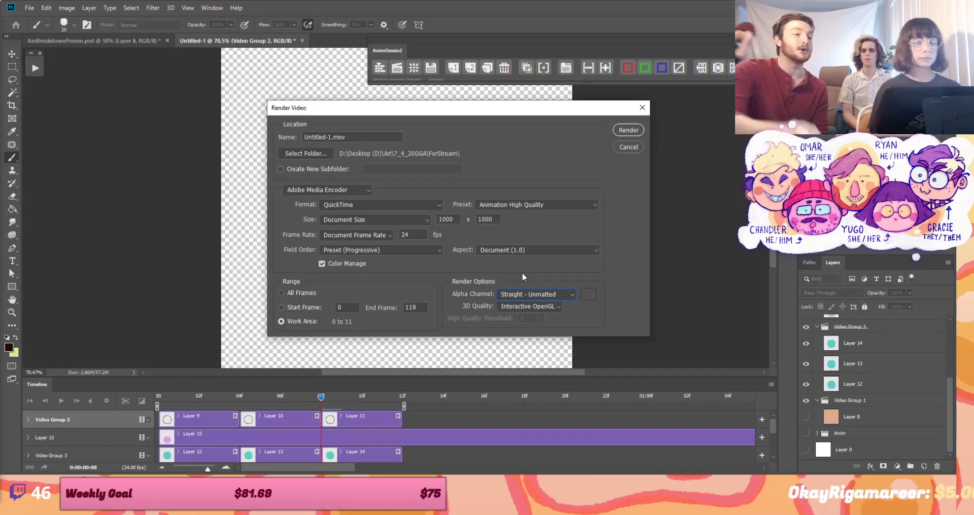
pyautogui.click(629, 147)
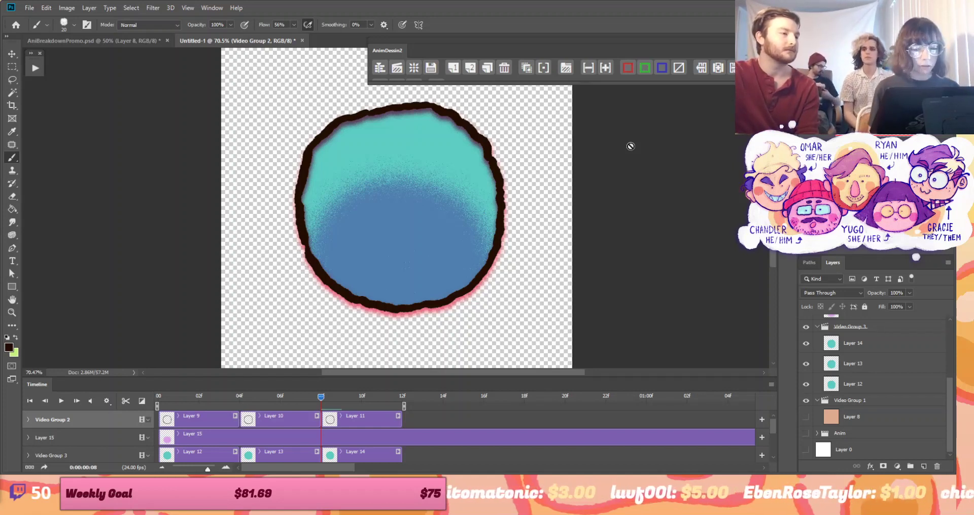
# Make the peach Layer 8 visible again and bring up File > Export
pyautogui.click(806, 418)
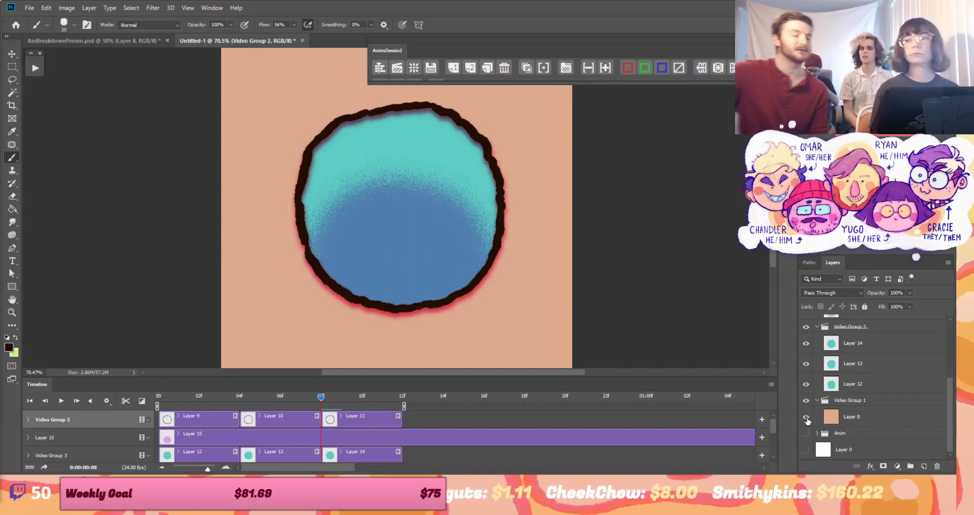
pyautogui.click(32, 9)
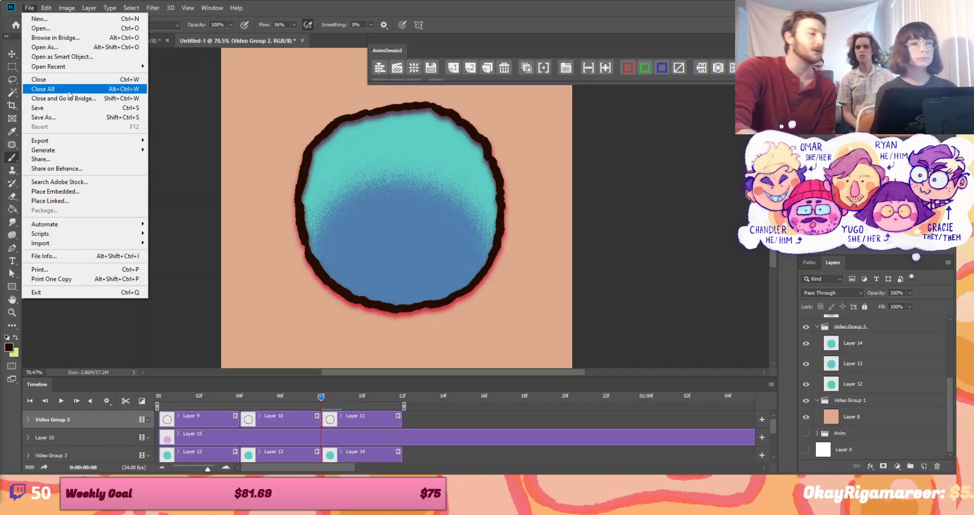
pyautogui.moveTo(82, 141)
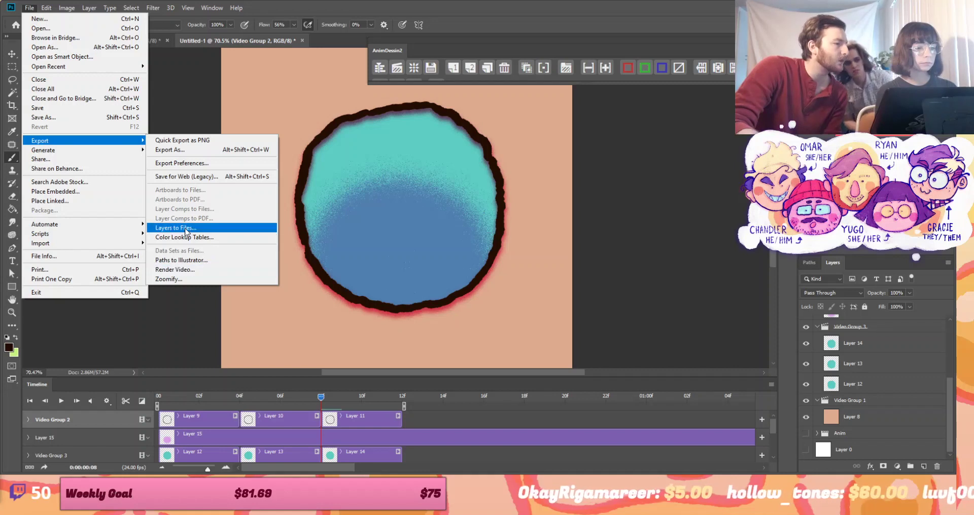
# In Render Video, pick Photoshop Image Sequence with JPEG format, then cancel without rendering
pyautogui.click(187, 268)
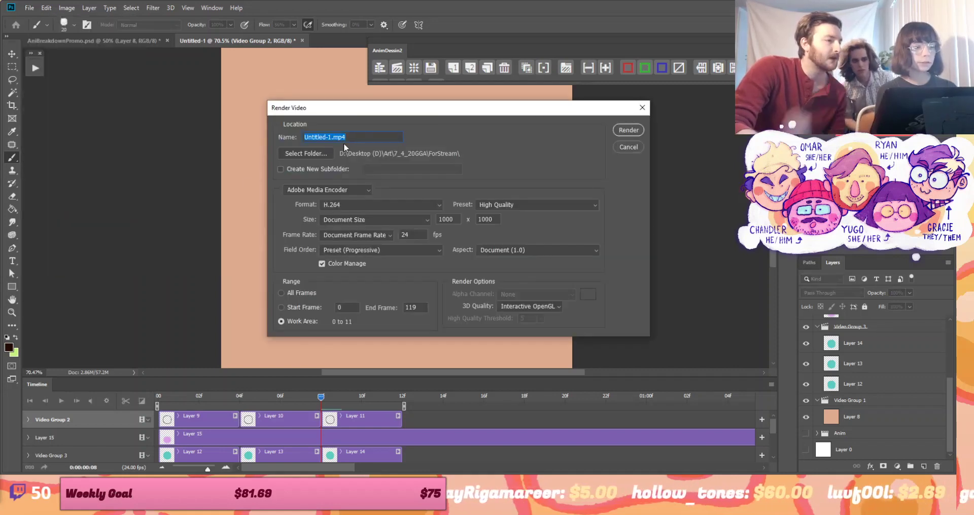
pyautogui.click(346, 205)
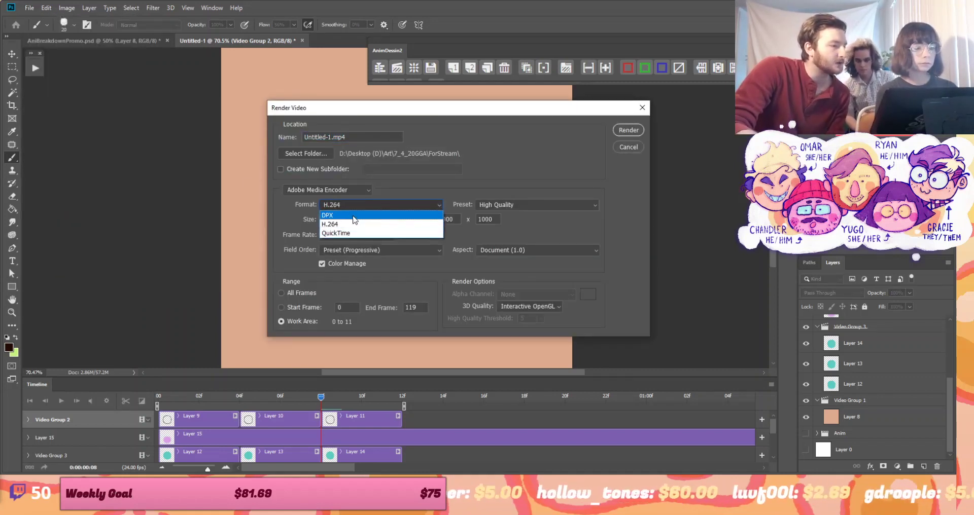
pyautogui.click(347, 189)
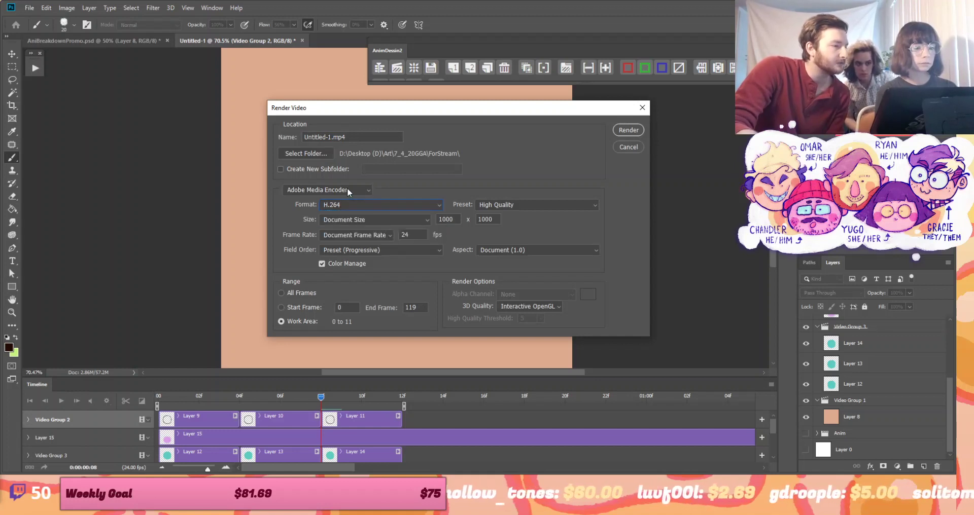
pyautogui.click(347, 189)
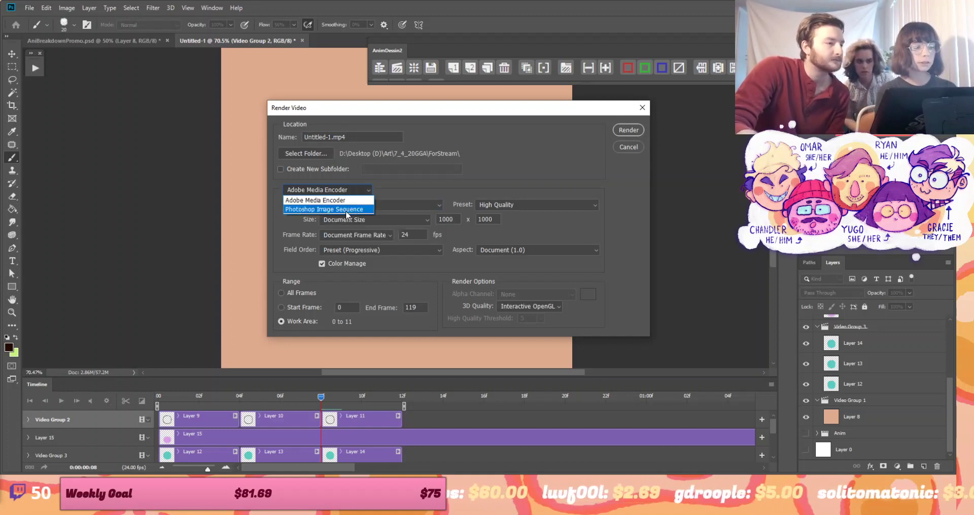
pyautogui.click(347, 210)
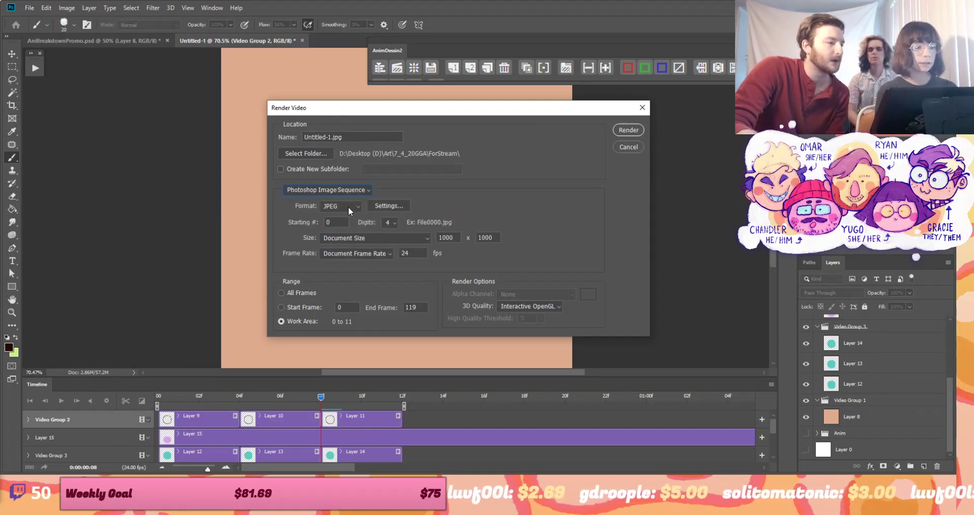
pyautogui.click(352, 205)
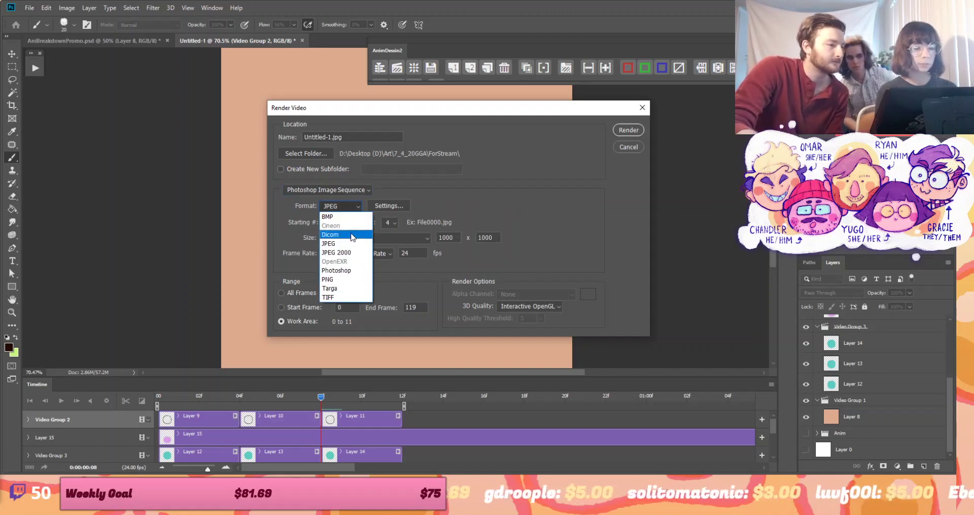
pyautogui.click(438, 193)
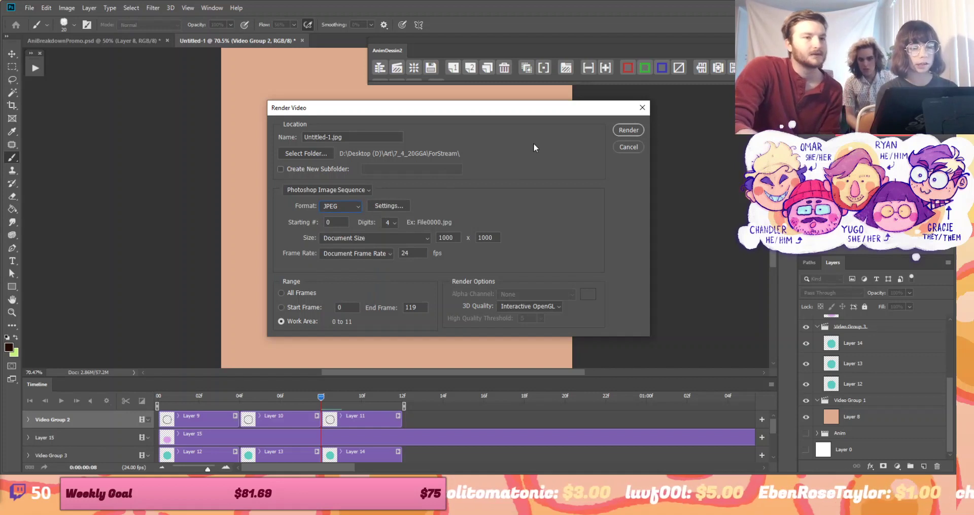
pyautogui.click(630, 147)
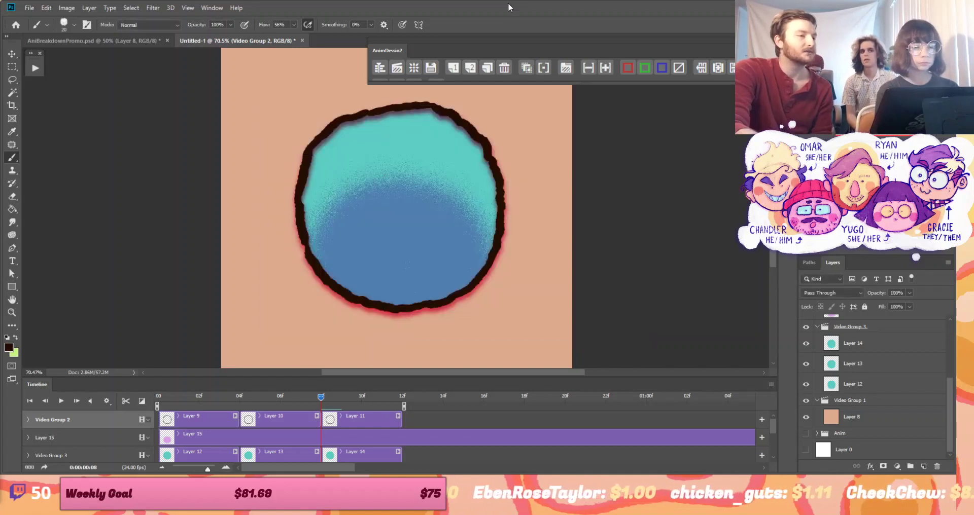
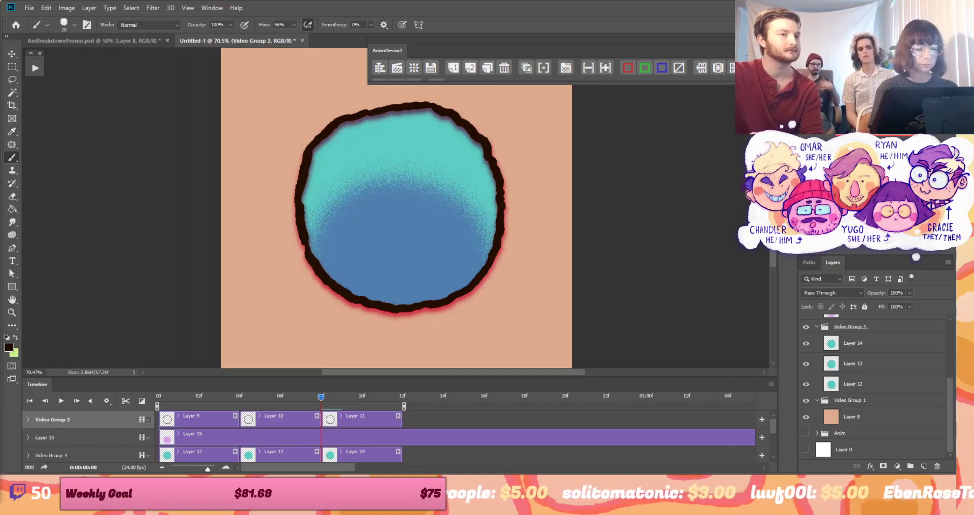
# Trial-duplicate the Layer 11 frame, then delete the copy and return the work area to frame 12
pyautogui.click(365, 421)
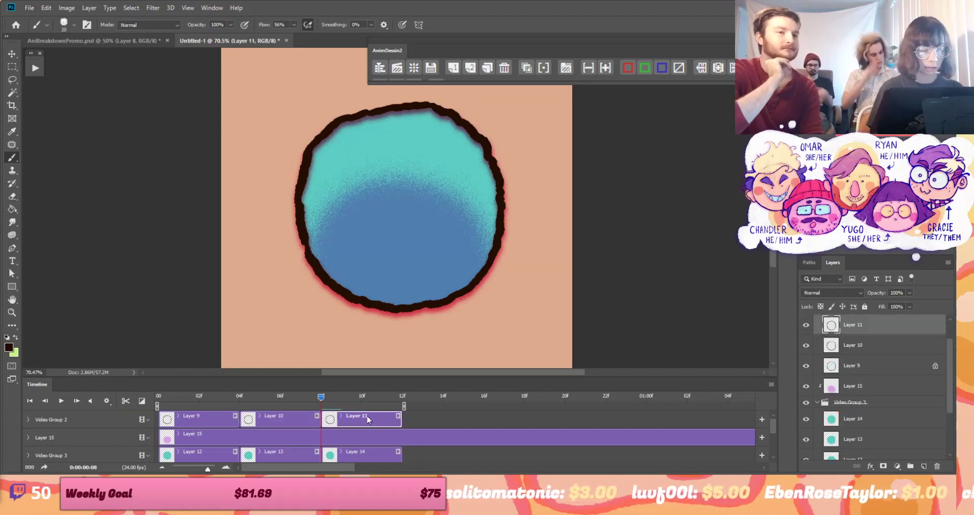
pyautogui.click(486, 67)
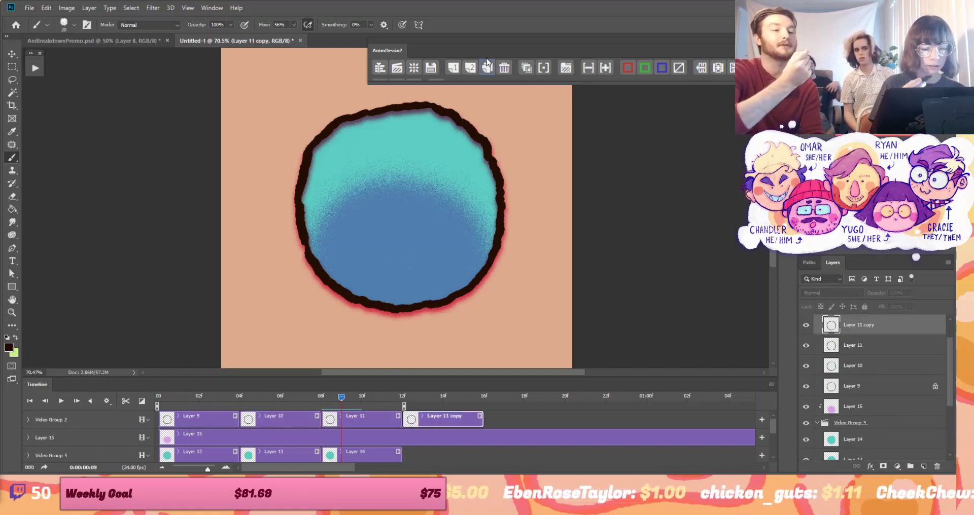
pyautogui.click(402, 397)
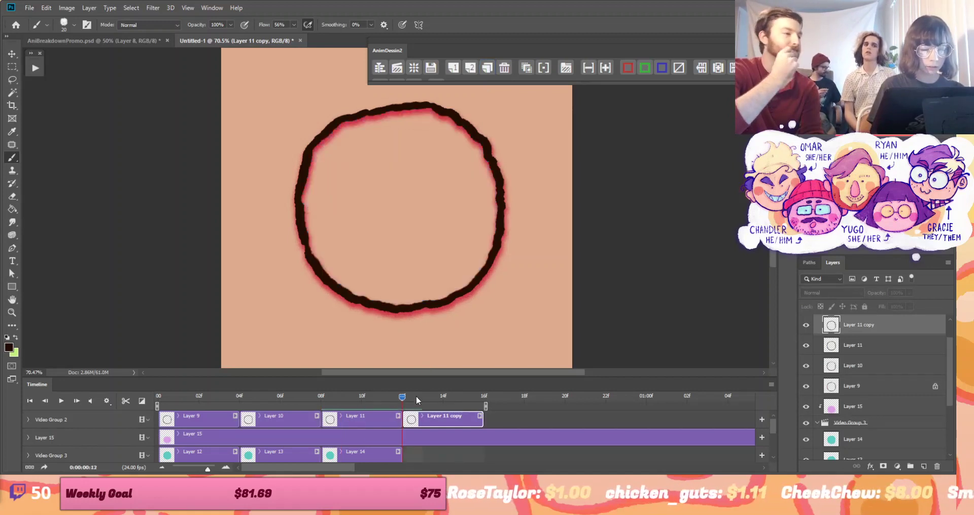
pyautogui.moveTo(416, 396); pyautogui.dragTo(370, 411)
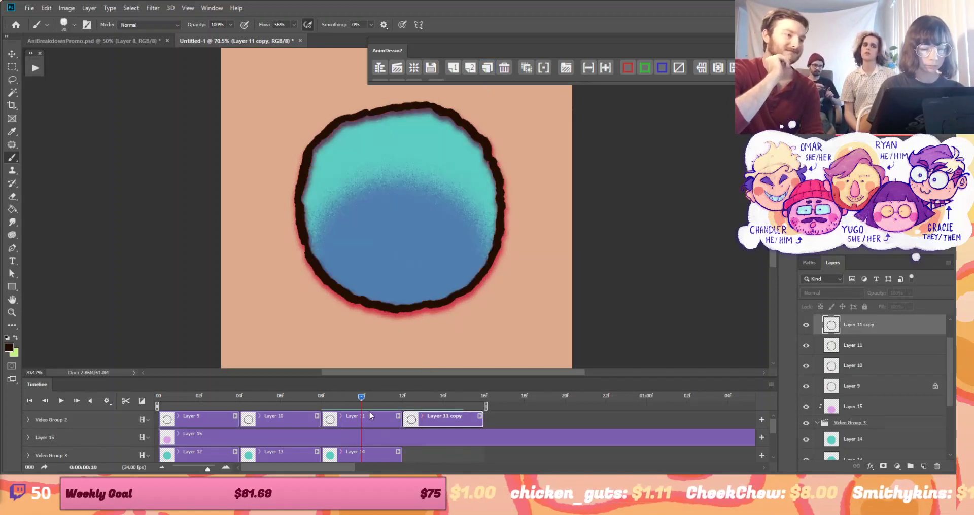
pyautogui.click(504, 67)
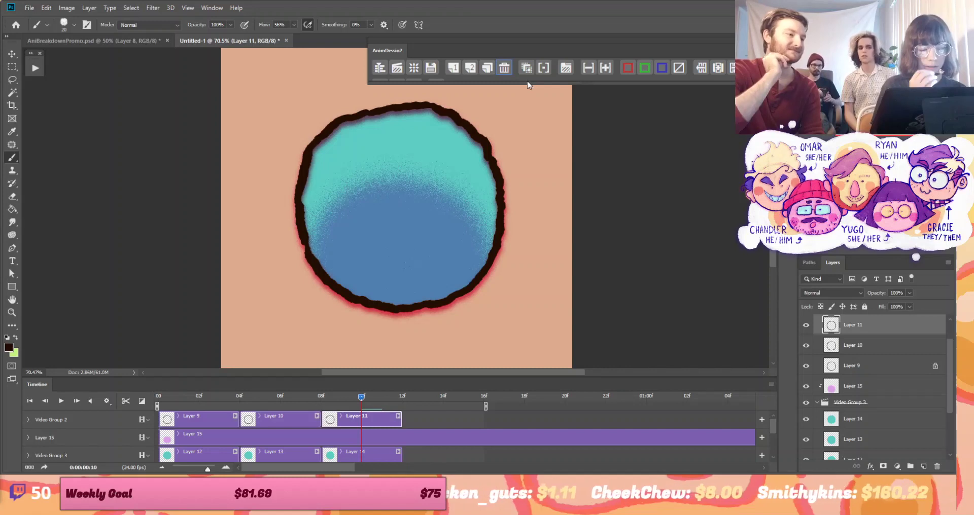
pyautogui.moveTo(485, 406); pyautogui.dragTo(408, 395)
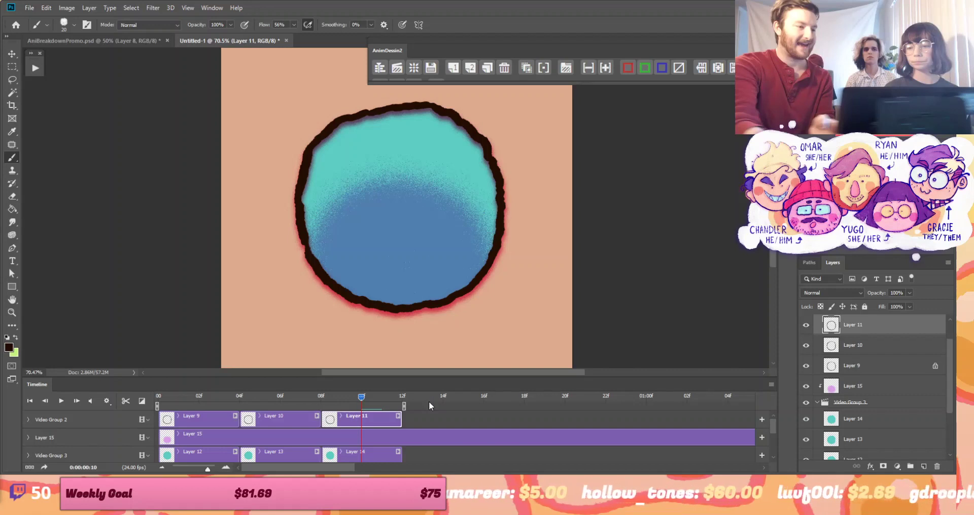
# Duplicate Layers 9, 10 and 11 after Layer 11 and extend the work area to 01:00f
pyautogui.keyDown('shift'); pyautogui.click(208, 417); pyautogui.keyUp('shift')
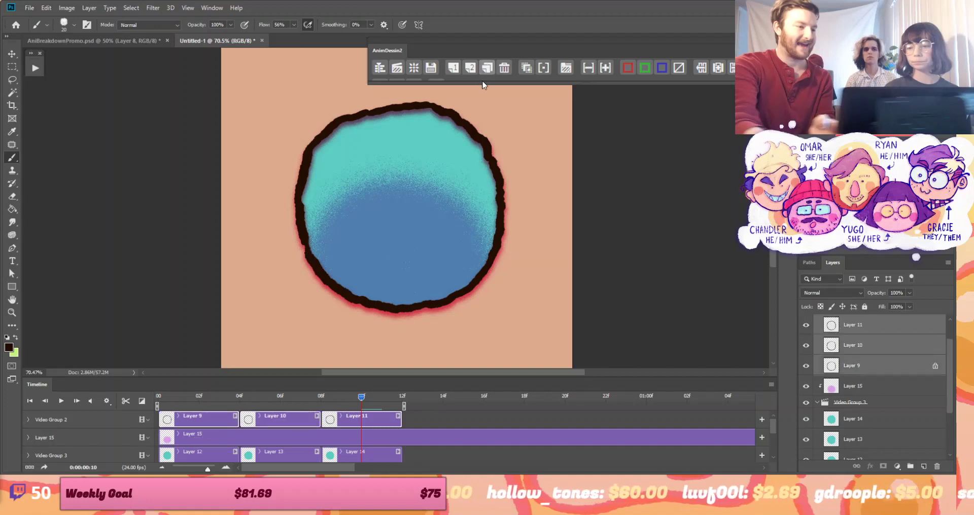
pyautogui.click(487, 68)
pyautogui.moveTo(405, 406); pyautogui.dragTo(648, 406)
pyautogui.click(815, 456)
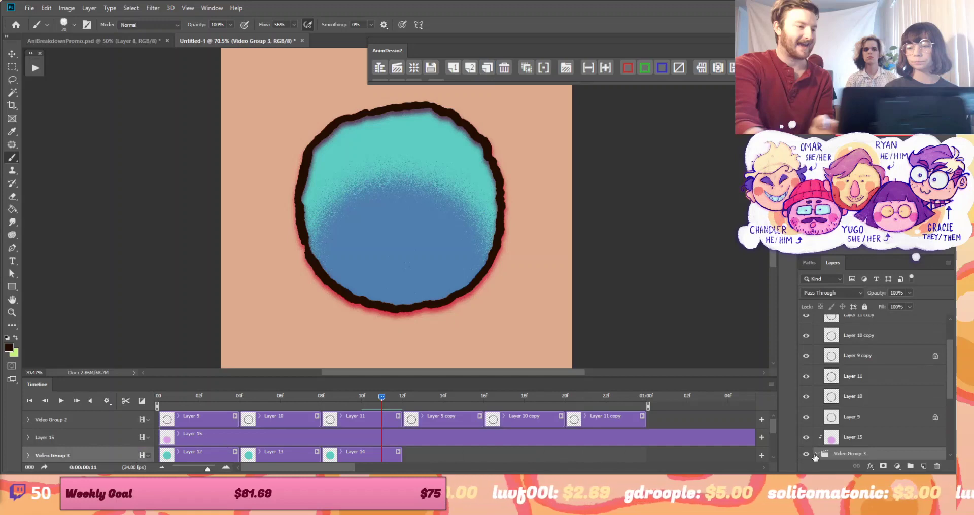
# Hide Video Group 3's blue fill, stretch Layer 8 to 01:00f, and play the animation
pyautogui.click(806, 454)
pyautogui.moveTo(377, 400); pyautogui.dragTo(281, 433)
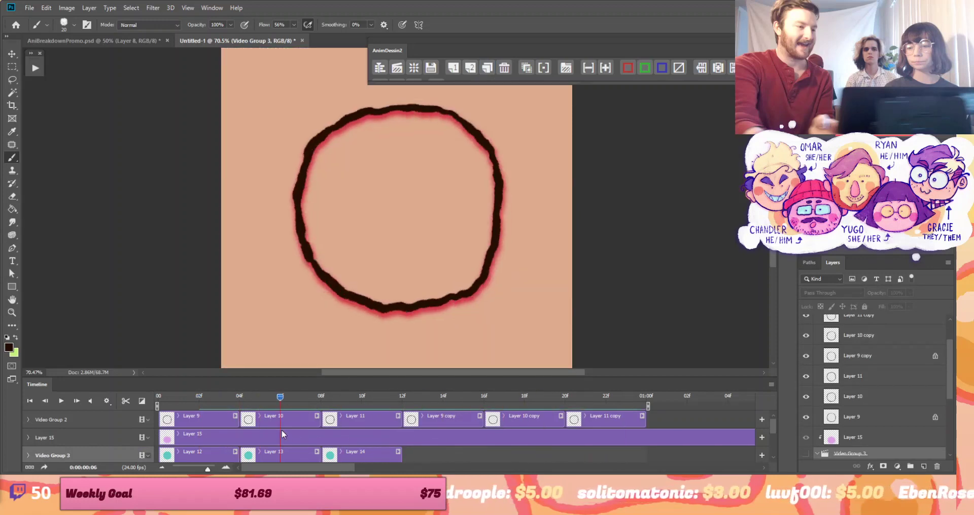
pyautogui.scroll(5, 450, 426)
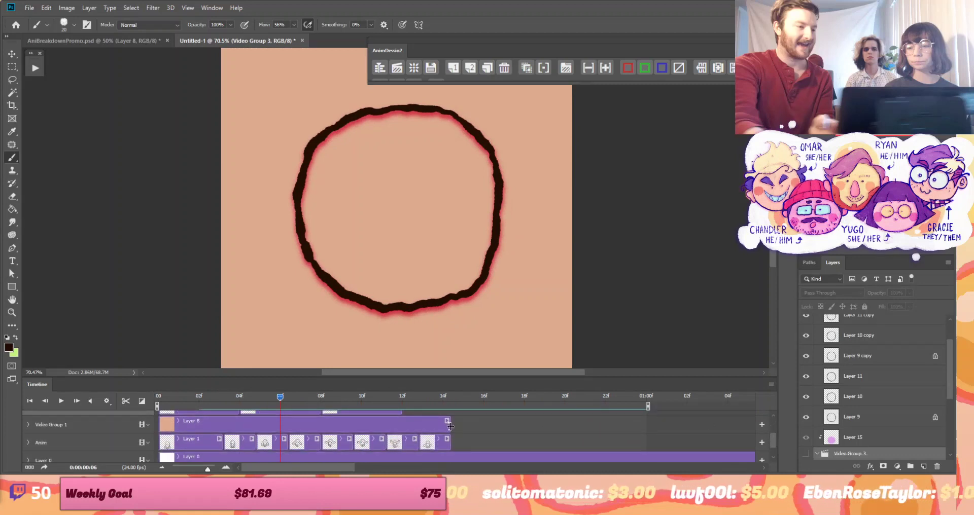
pyautogui.moveTo(450, 426); pyautogui.dragTo(654, 427)
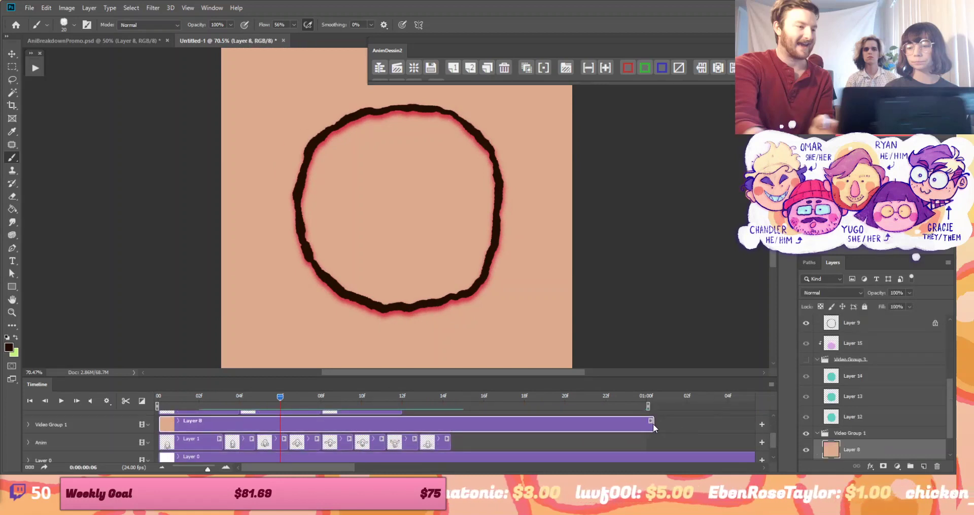
pyautogui.scroll(3, 773, 429)
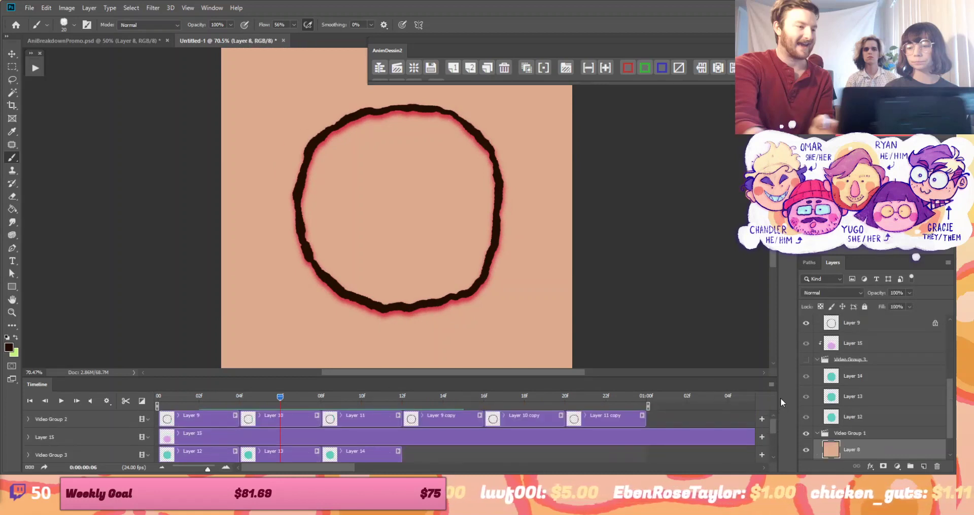
pyautogui.press('space')
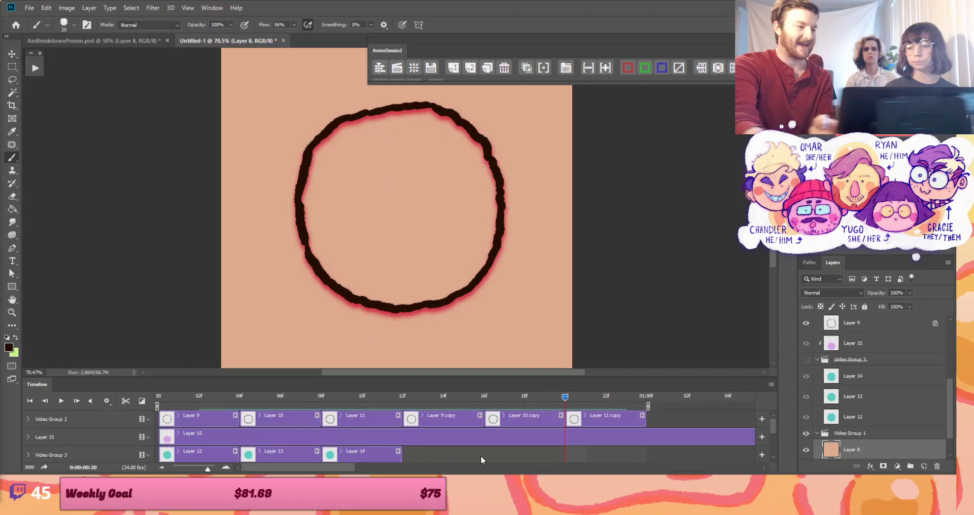
pyautogui.click(449, 400)
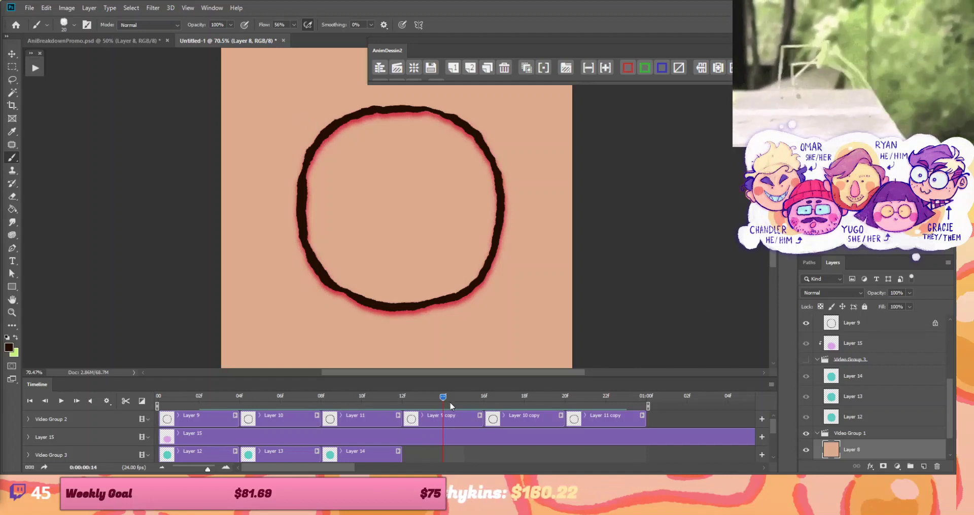
# Warp the Layer 9 copy circle by bulging its upper-left outward
pyautogui.click(453, 418)
pyautogui.moveTo(442, 398)
pyautogui.mouseDown()
pyautogui.moveTo(412, 408)
pyautogui.moveTo(449, 409)
pyautogui.mouseUp()
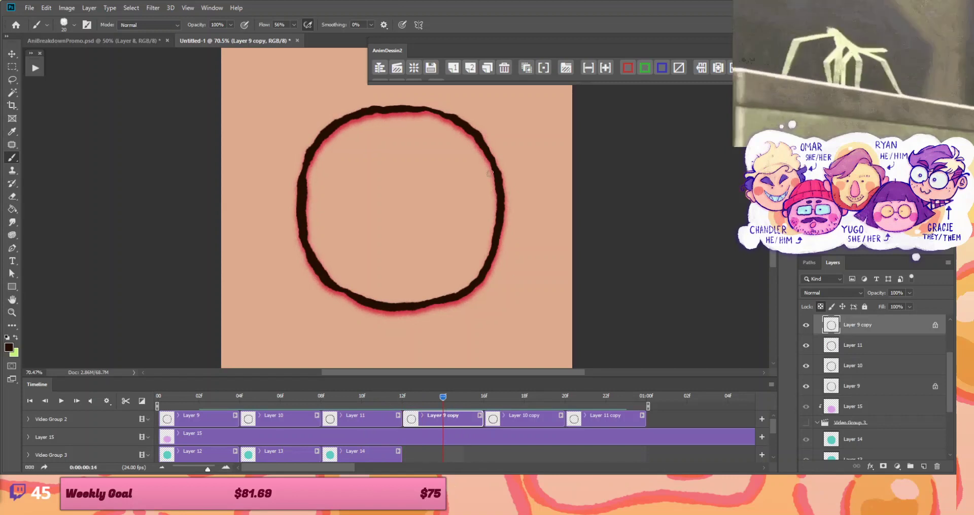
pyautogui.hotkey('ctrl', 't')
pyautogui.click(448, 24)
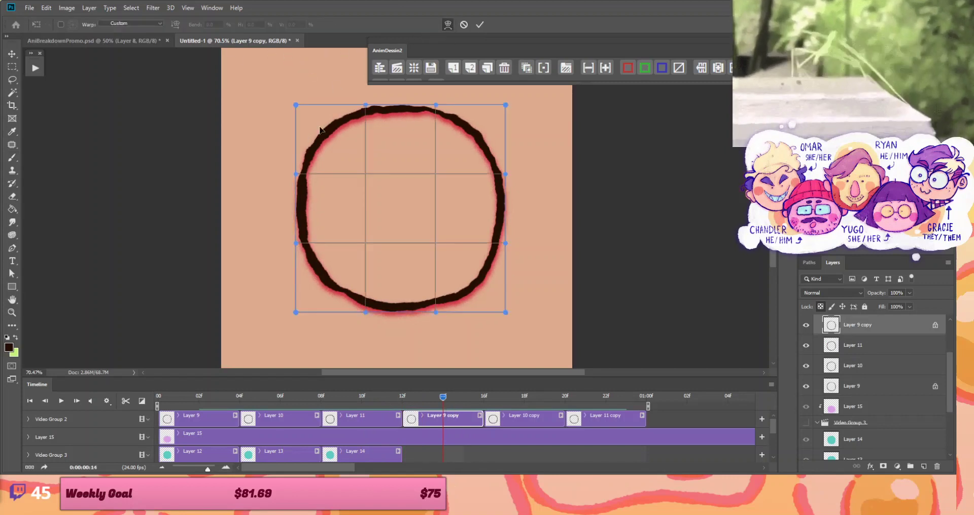
pyautogui.moveTo(320, 130); pyautogui.dragTo(282, 156)
pyautogui.click(480, 24)
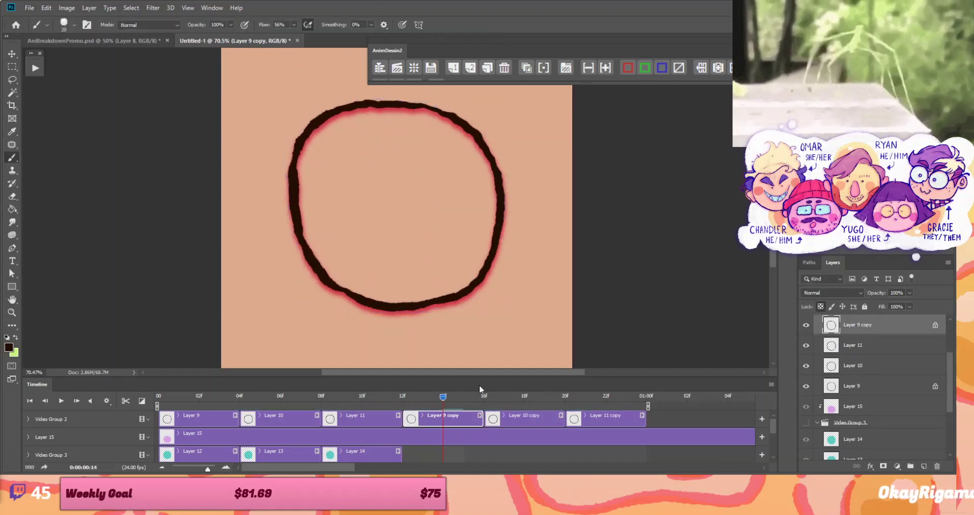
# Warp the Layer 10 copy circle by pushing its lower-left outward
pyautogui.click(515, 398)
pyautogui.click(527, 419)
pyautogui.hotkey('ctrl', 't')
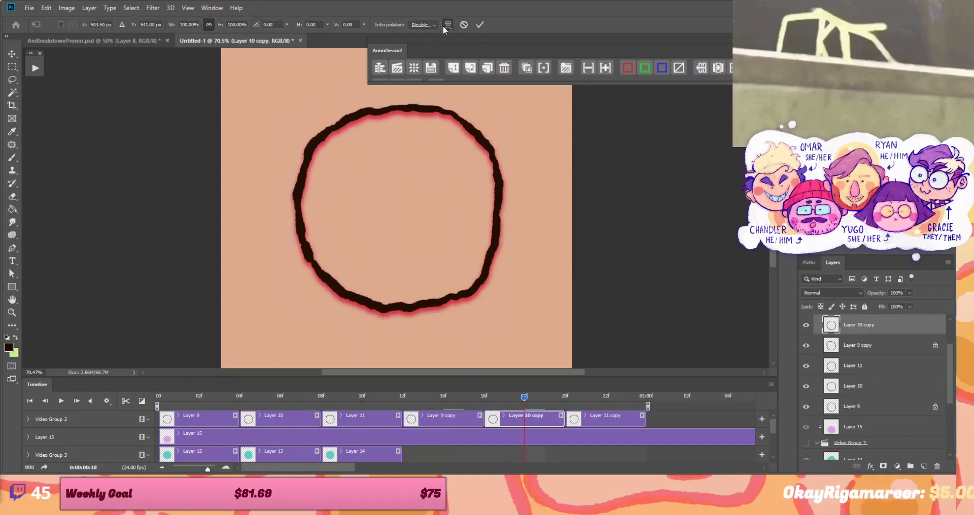
pyautogui.click(447, 24)
pyautogui.moveTo(315, 274); pyautogui.dragTo(300, 297)
pyautogui.click(479, 24)
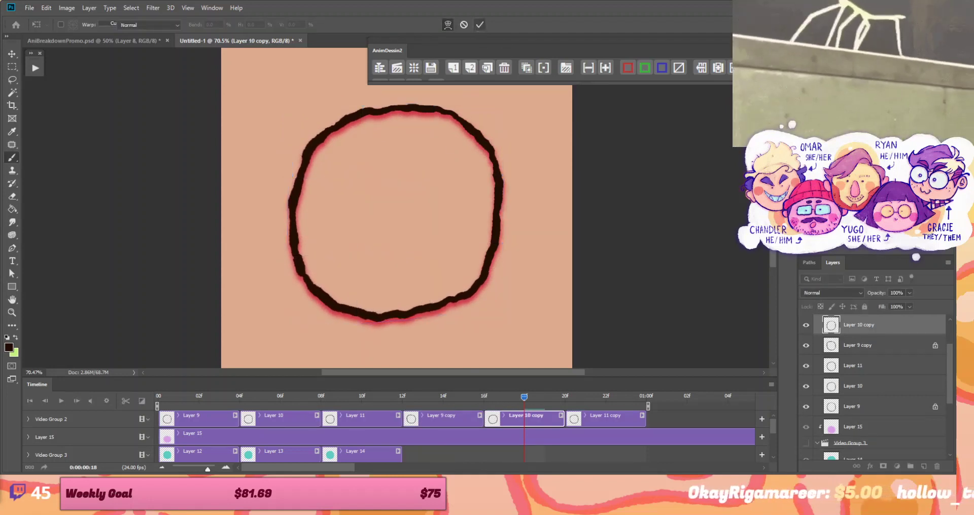
# Warp the Layer 11 copy circle's lower-right outward, then play the loop from the start
pyautogui.click(595, 395)
pyautogui.click(595, 416)
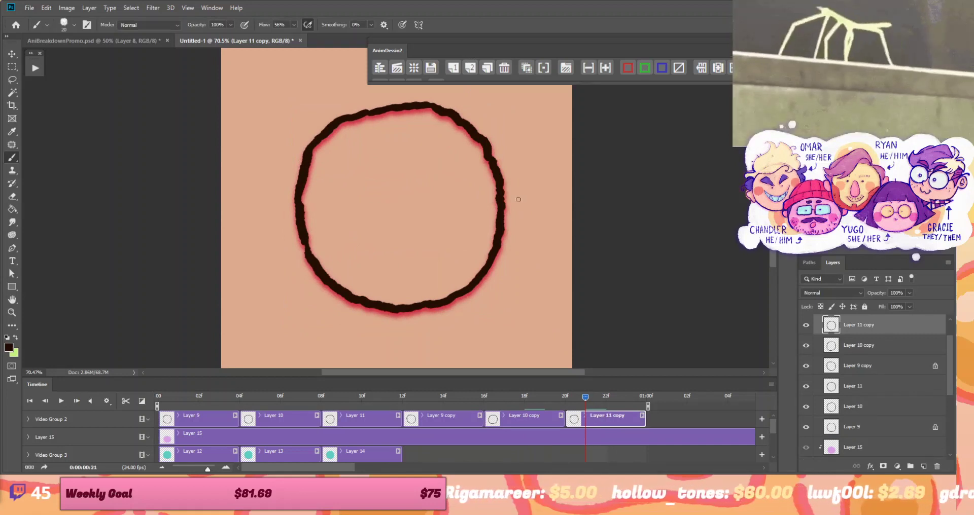
pyautogui.hotkey('ctrl', 't')
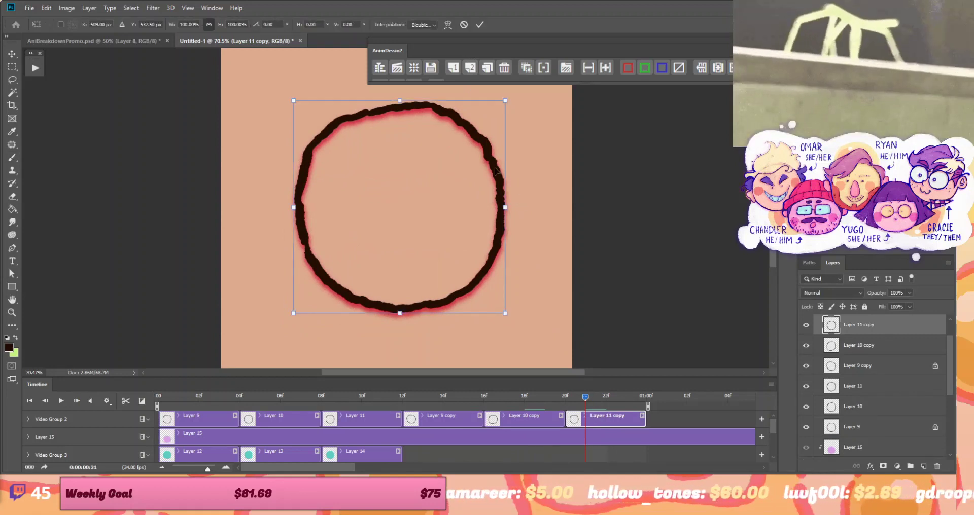
pyautogui.click(450, 29)
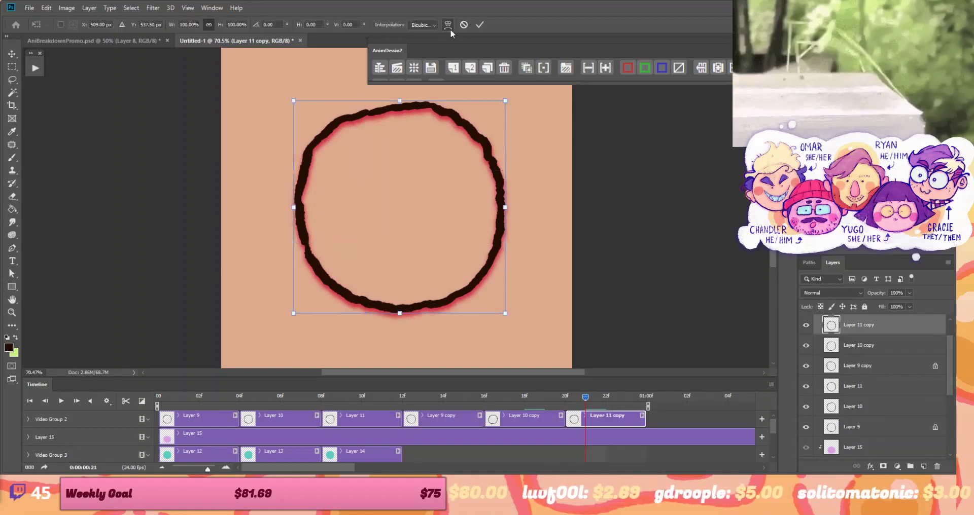
pyautogui.moveTo(459, 259); pyautogui.dragTo(470, 269)
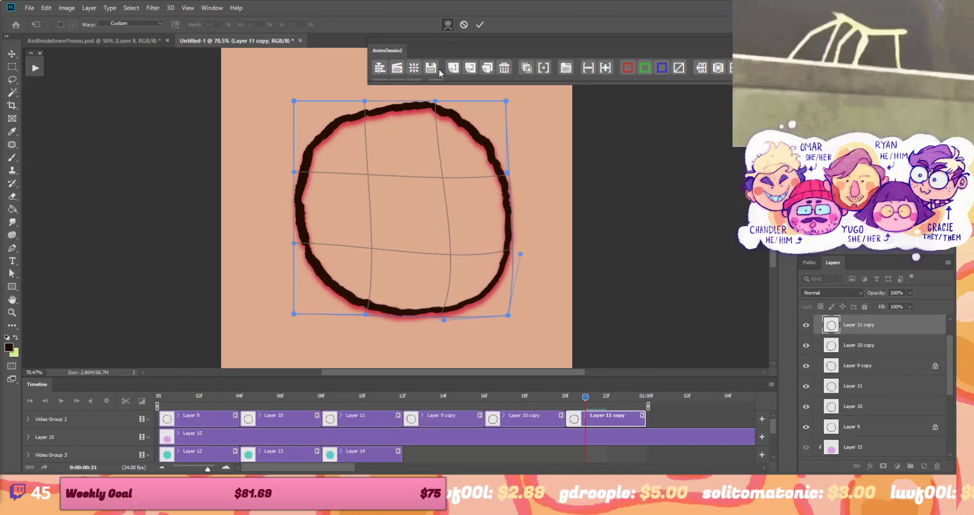
pyautogui.click(479, 24)
pyautogui.press('b')
pyautogui.press('space')
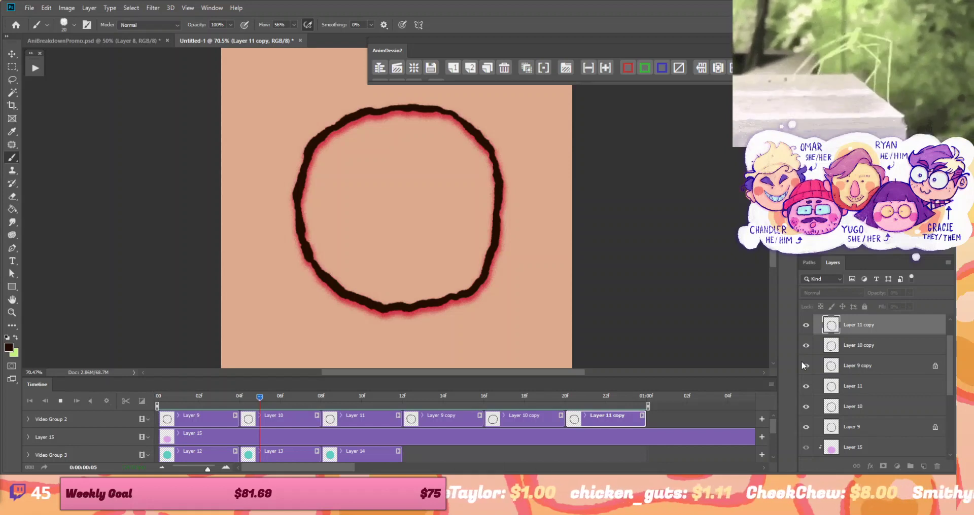
# Save the ring animation as tut.psd, then start closing AniBreakdownPromo.psd
pyautogui.click(30, 8)
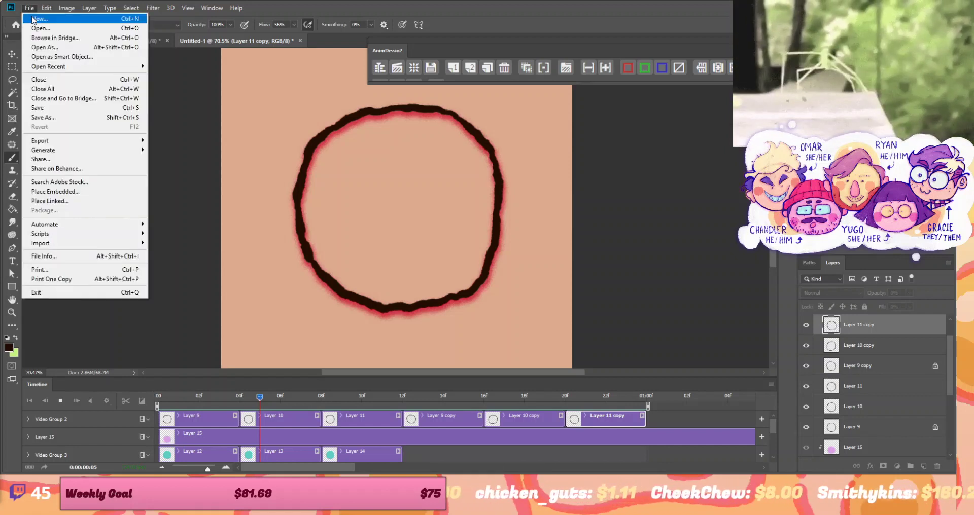
pyautogui.click(58, 112)
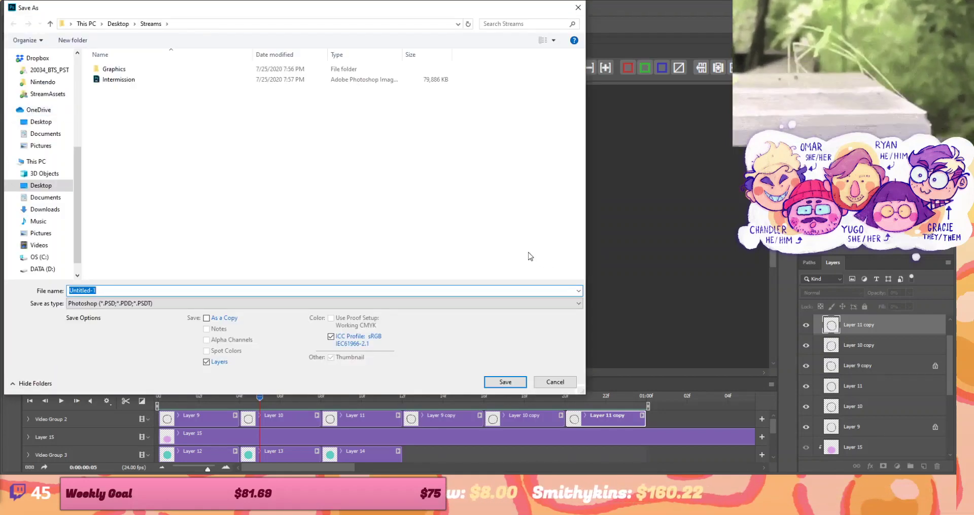
pyautogui.write('tut')
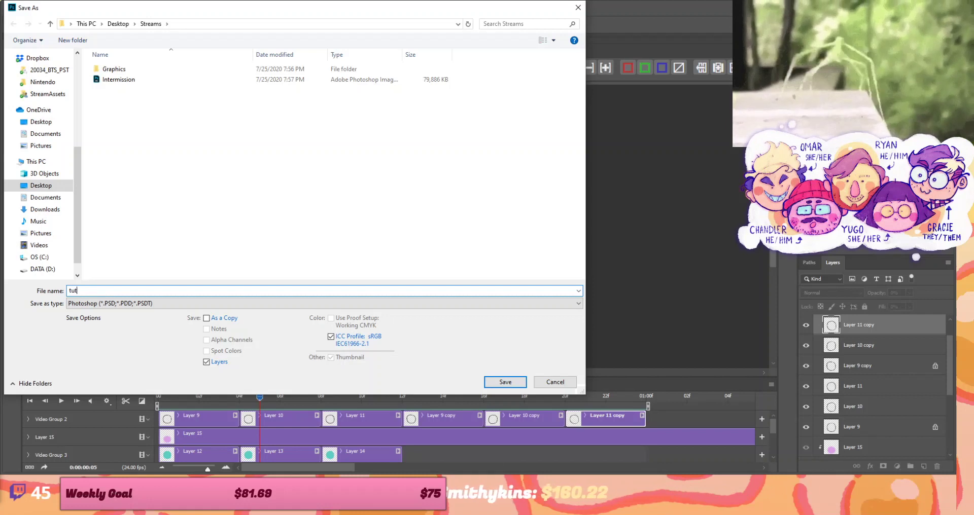
pyautogui.click(506, 382)
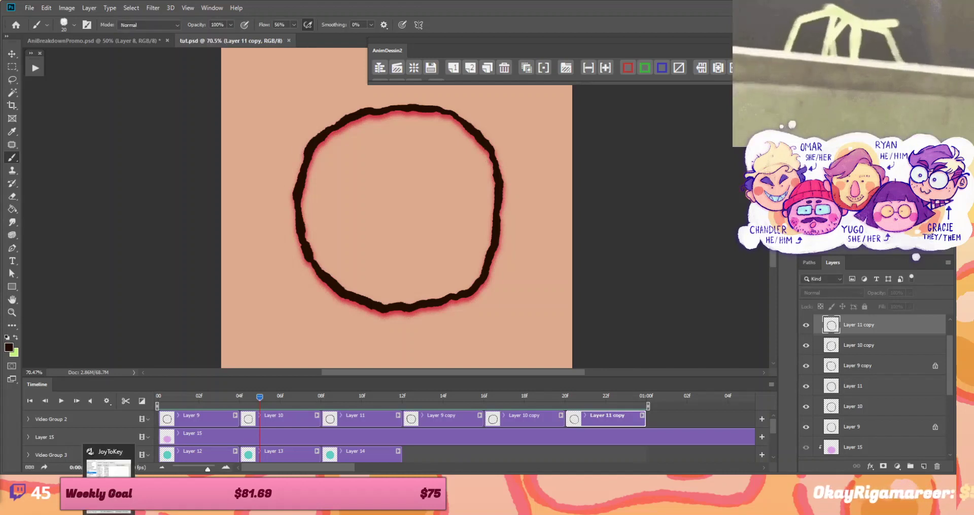
pyautogui.click(167, 40)
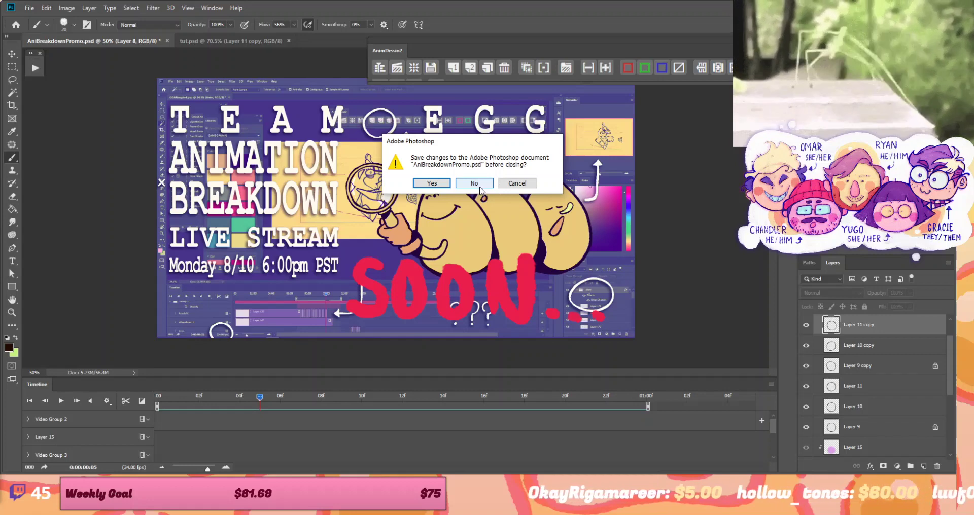
# Close AniBreakdownPromo.psd without saving its changes
pyautogui.click(479, 186)
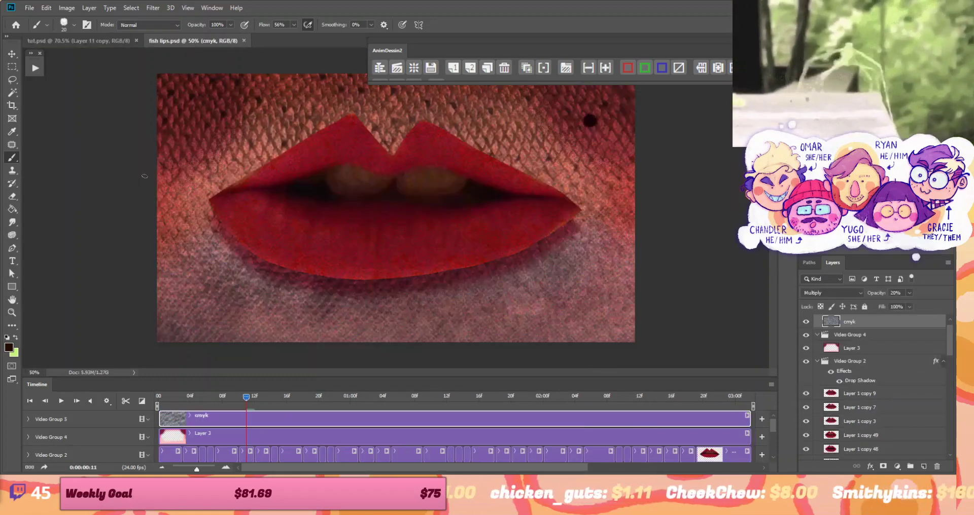
# Close tut.psd and purge the video cache through Edit > Purge > Video Cache
pyautogui.click(121, 41)
pyautogui.click(136, 41)
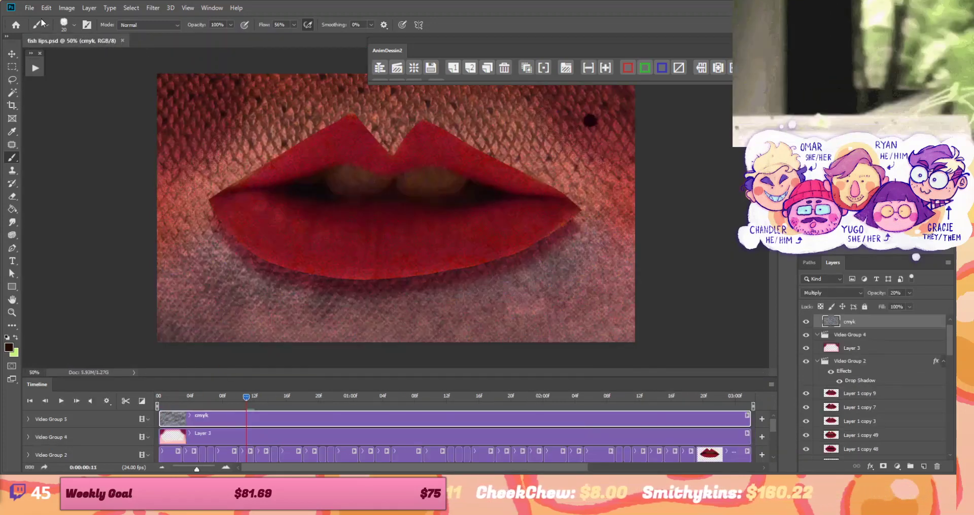
pyautogui.click(30, 7)
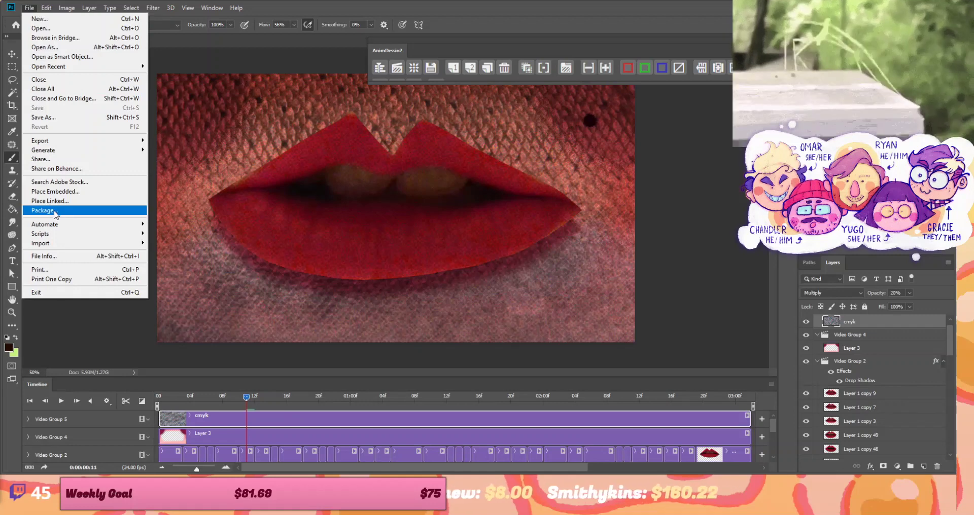
pyautogui.moveTo(46, 8)
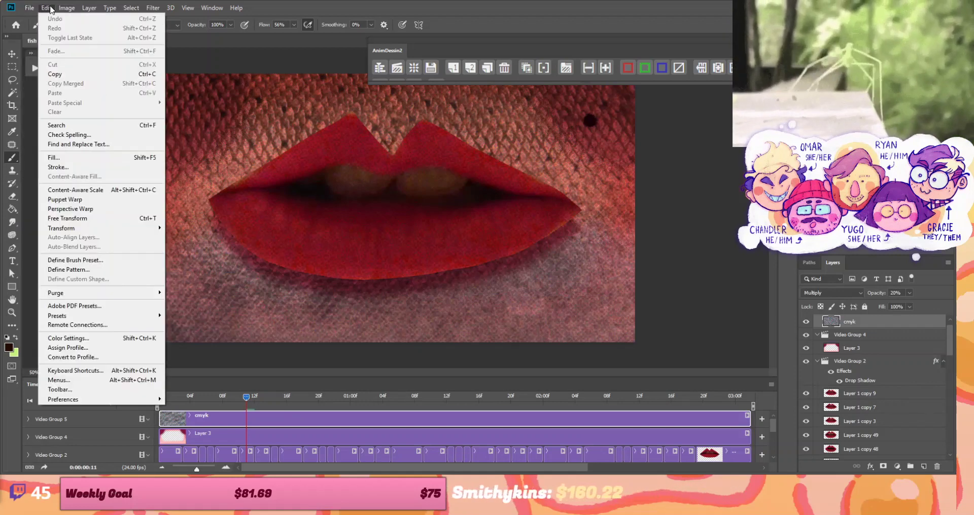
pyautogui.moveTo(54, 293)
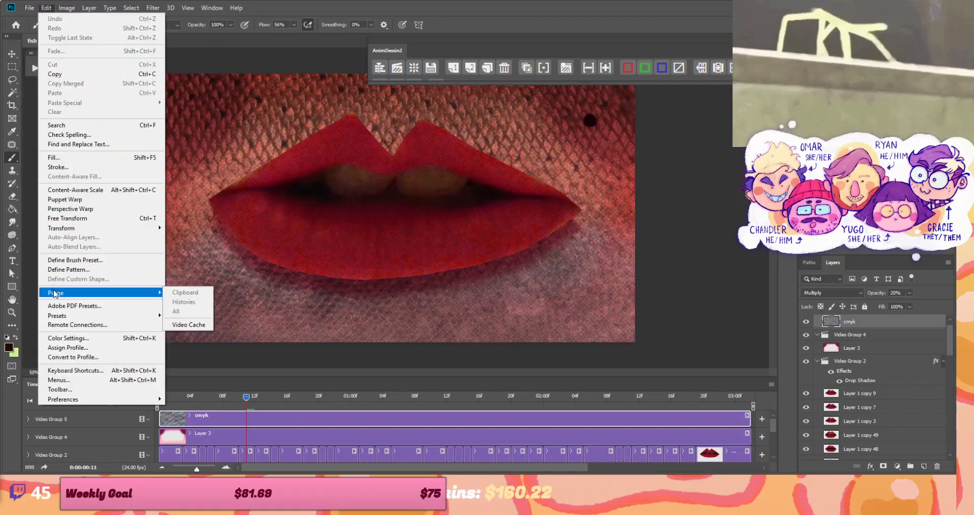
pyautogui.click(188, 325)
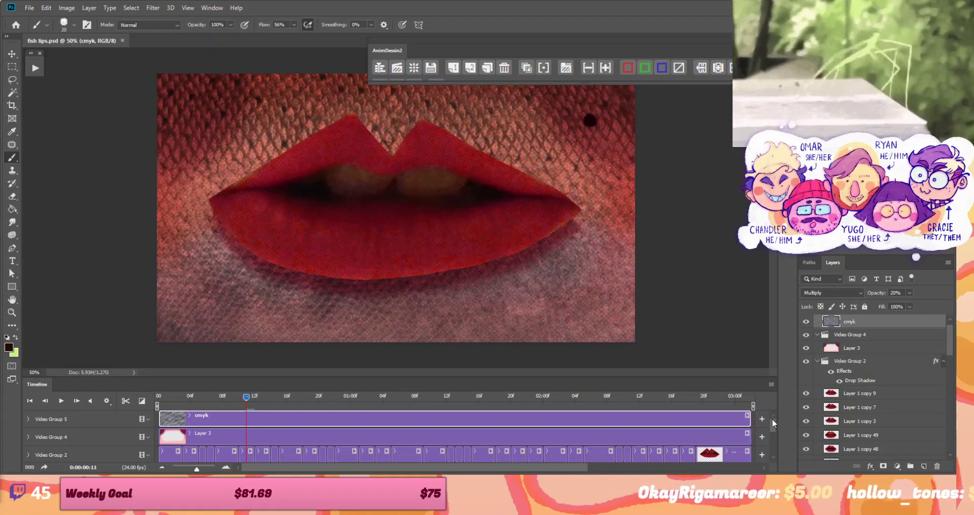
# Enable audio and play the fish lips animation from the first frame
pyautogui.moveTo(774, 425)
pyautogui.mouseDown()
pyautogui.moveTo(774, 452)
pyautogui.moveTo(773, 429)
pyautogui.mouseUp()
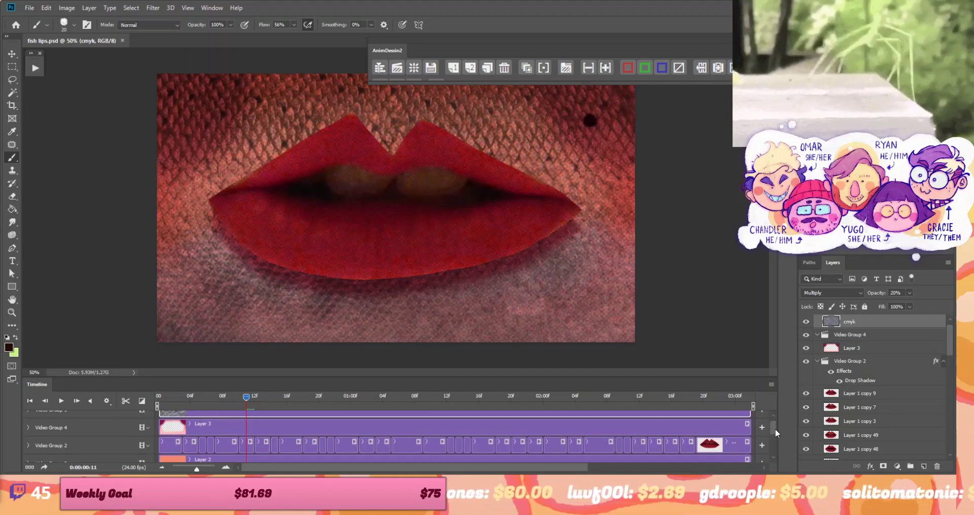
pyautogui.moveTo(776, 431)
pyautogui.mouseDown()
pyautogui.moveTo(777, 453)
pyautogui.moveTo(778, 418)
pyautogui.mouseUp()
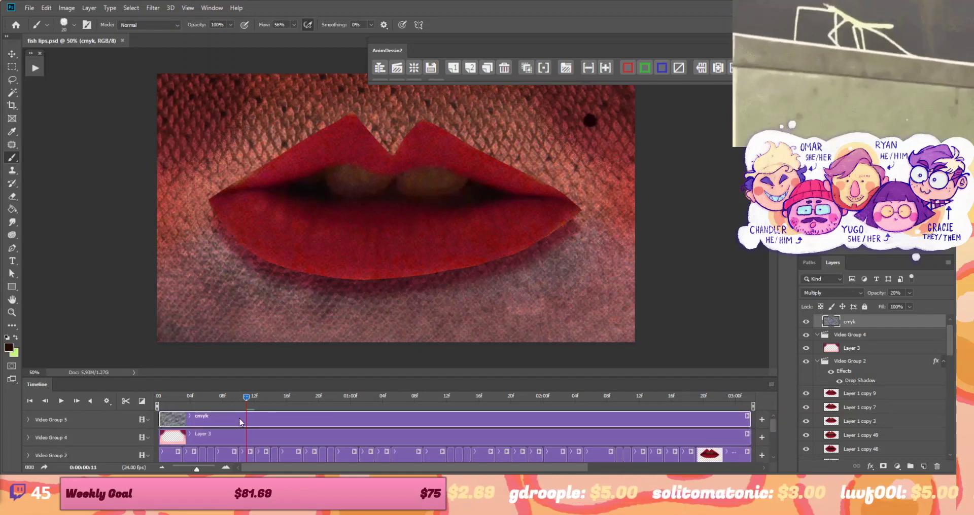
pyautogui.click(166, 400)
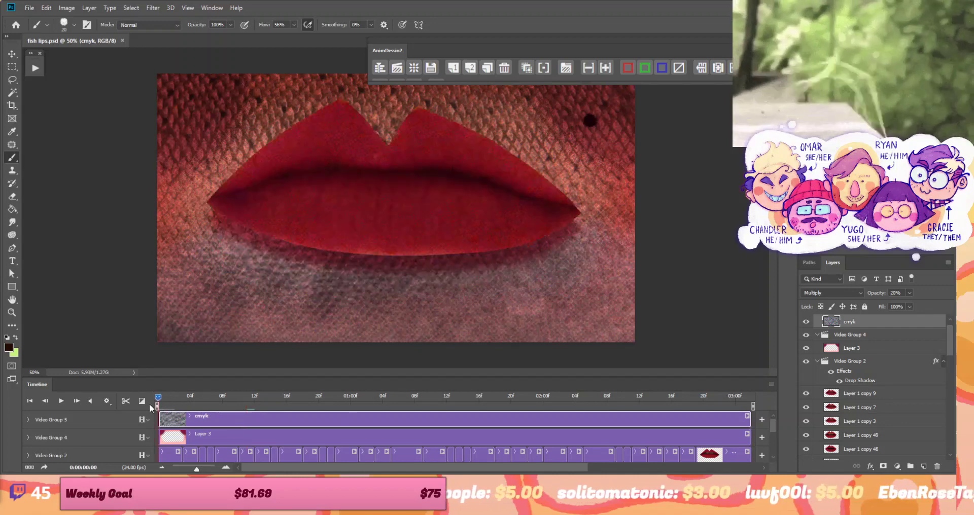
pyautogui.click(91, 406)
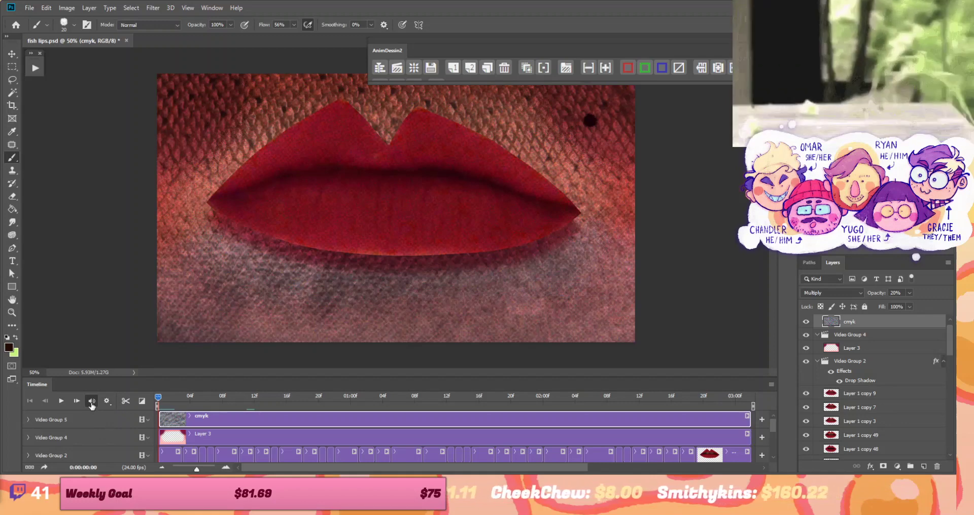
pyautogui.click(60, 401)
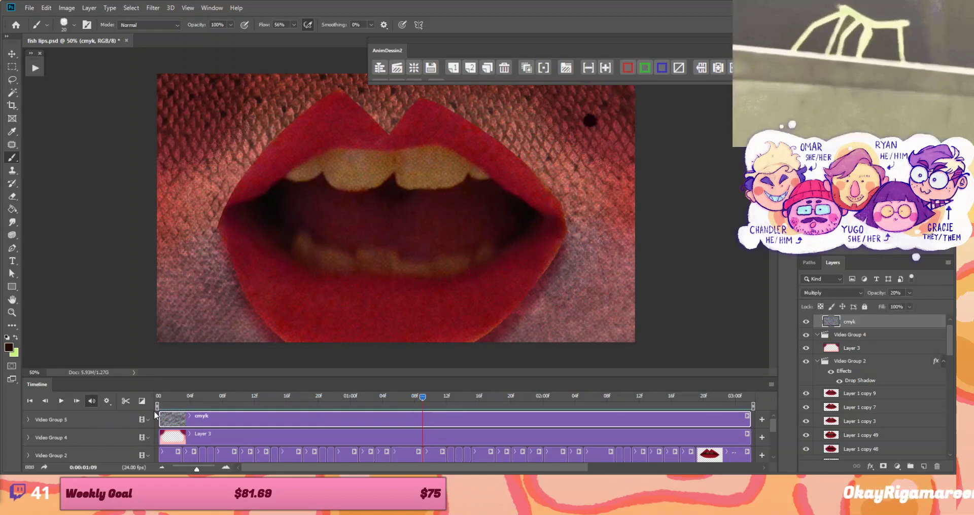
pyautogui.press('space')
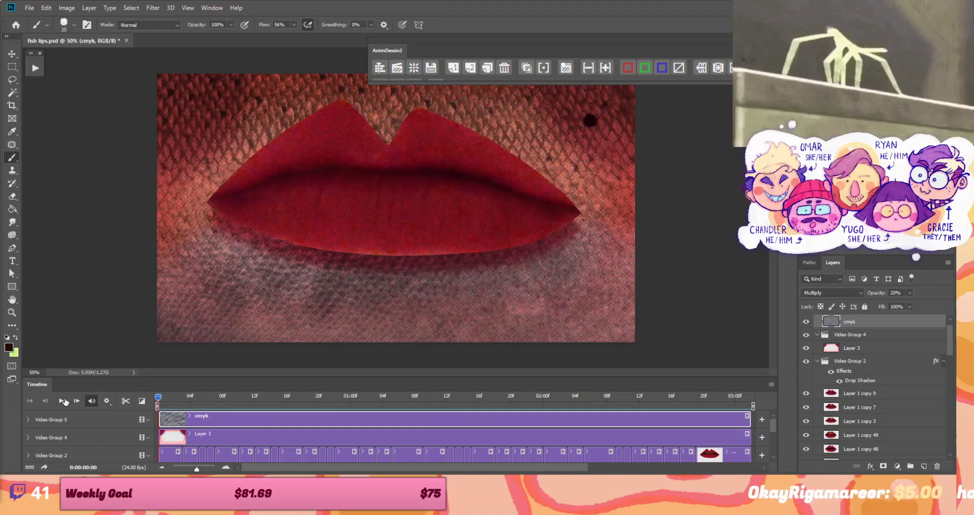
pyautogui.click(61, 401)
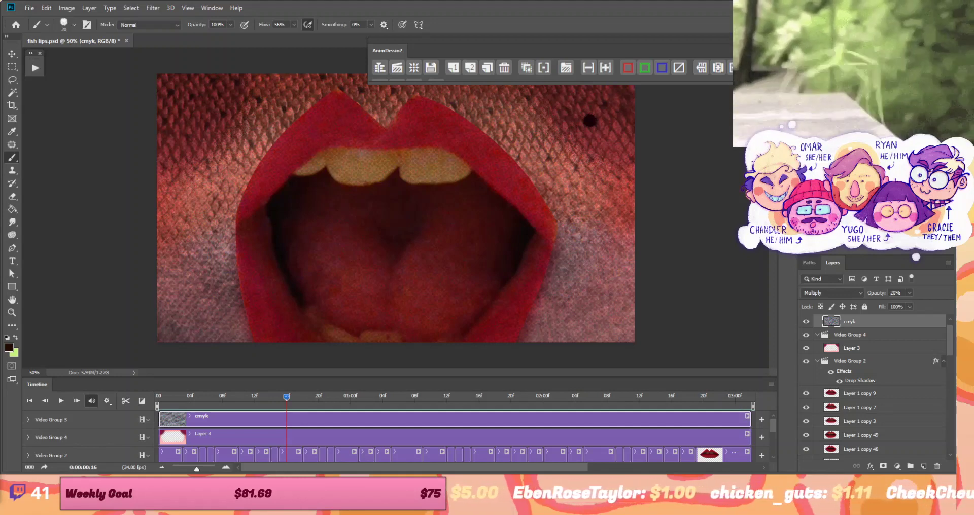
pyautogui.scroll(-3, 262, 434)
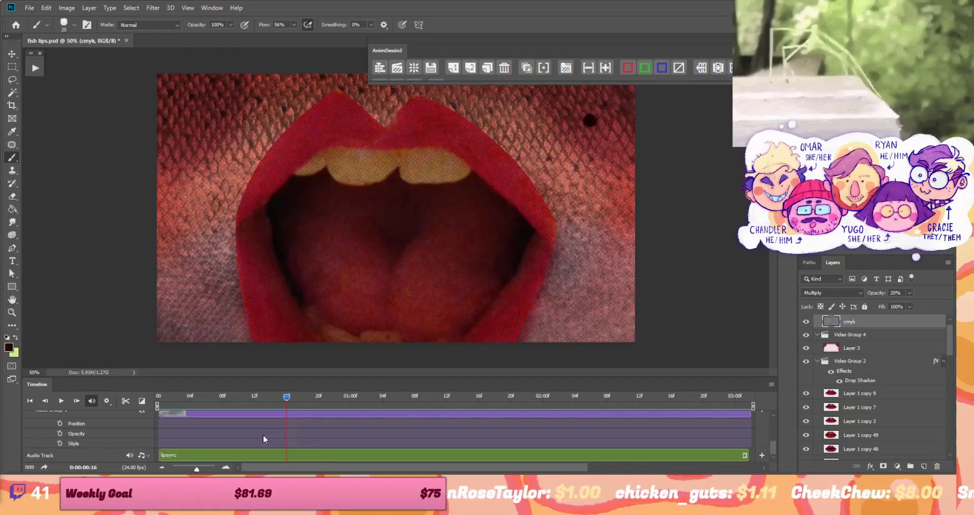
pyautogui.click(207, 453)
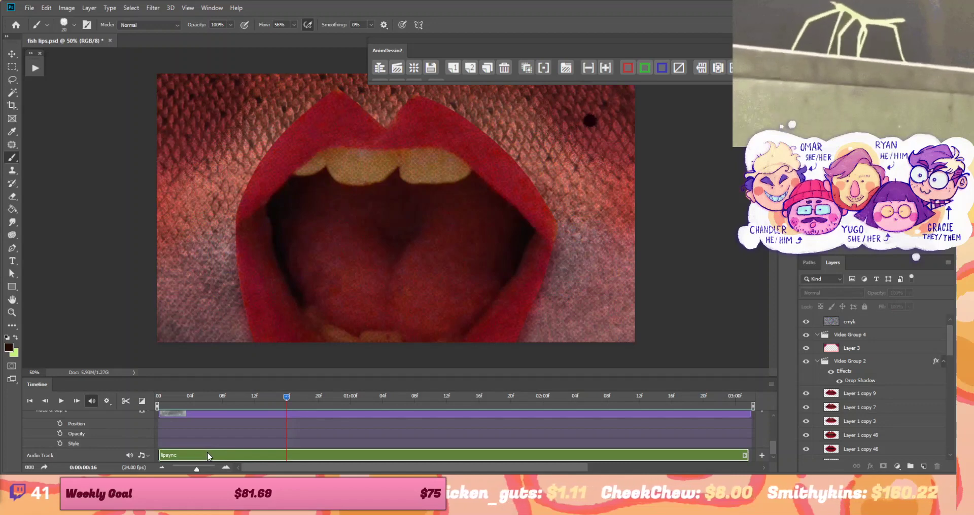
pyautogui.scroll(3, 172, 439)
pyautogui.scroll(-3, 173, 451)
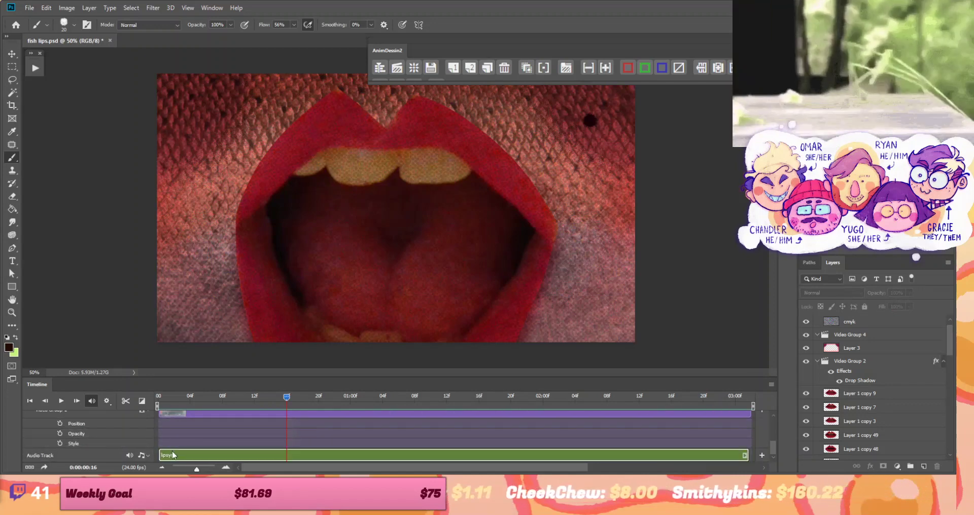
pyautogui.press('Delete')
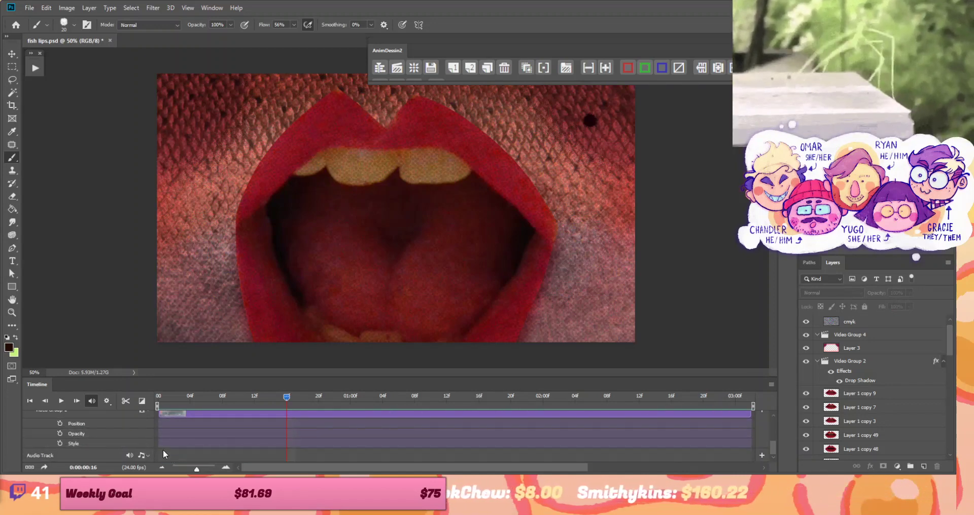
pyautogui.click(142, 455)
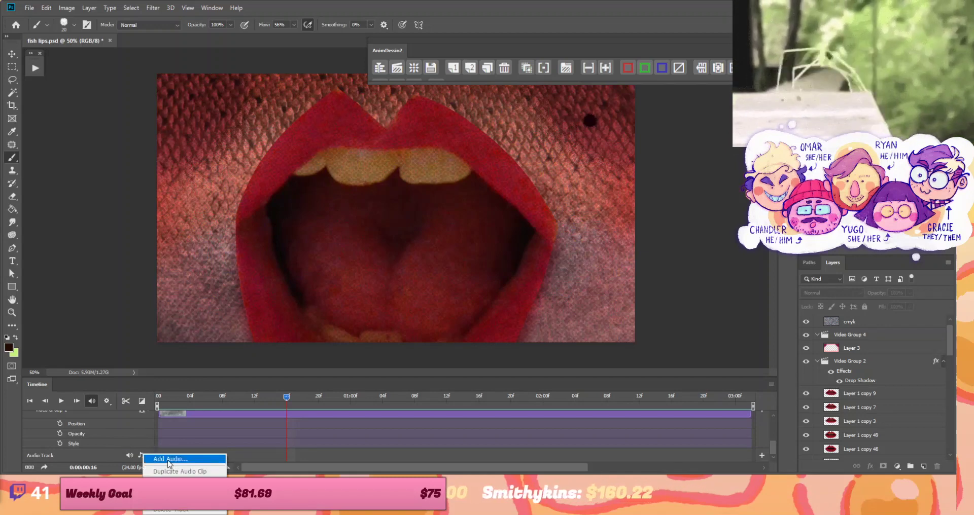
pyautogui.click(168, 459)
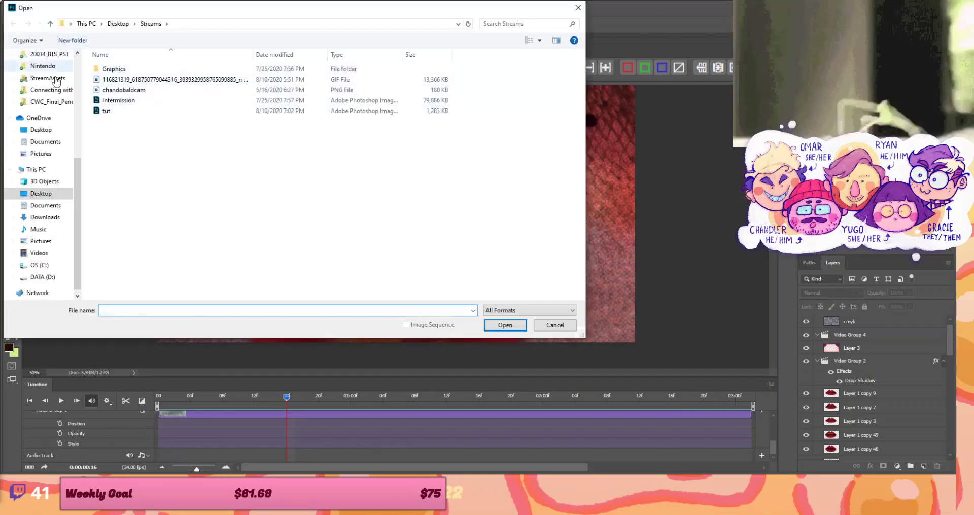
pyautogui.scroll(3, 57, 107)
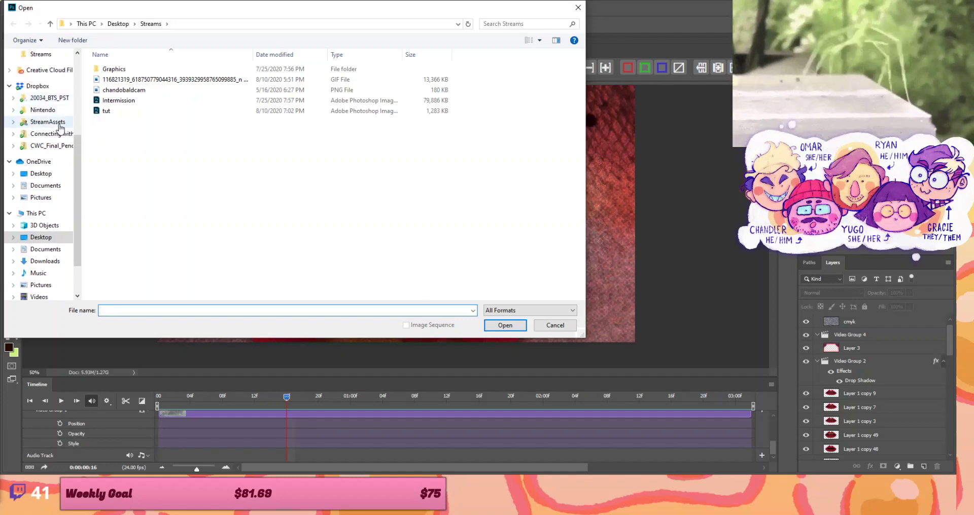
pyautogui.scroll(2, 54, 118)
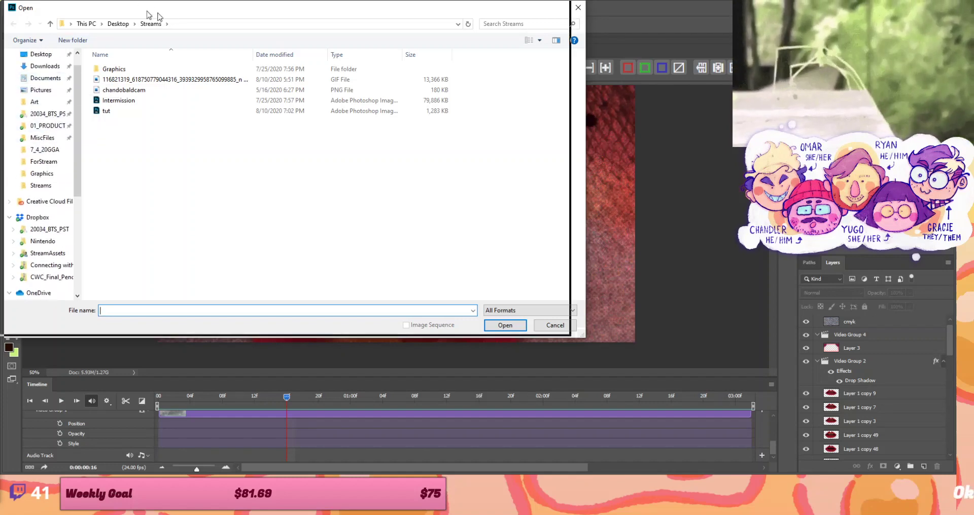
pyautogui.press('Escape')
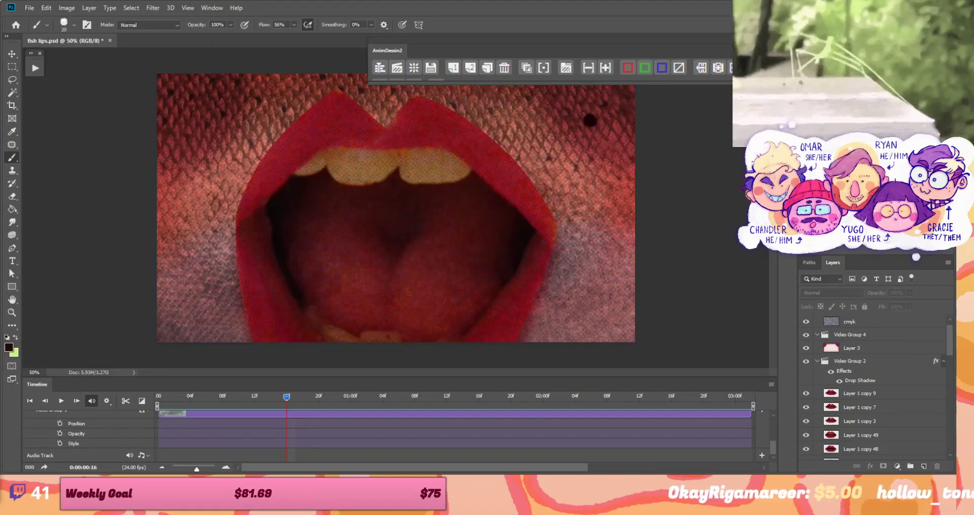
pyautogui.click(66, 401)
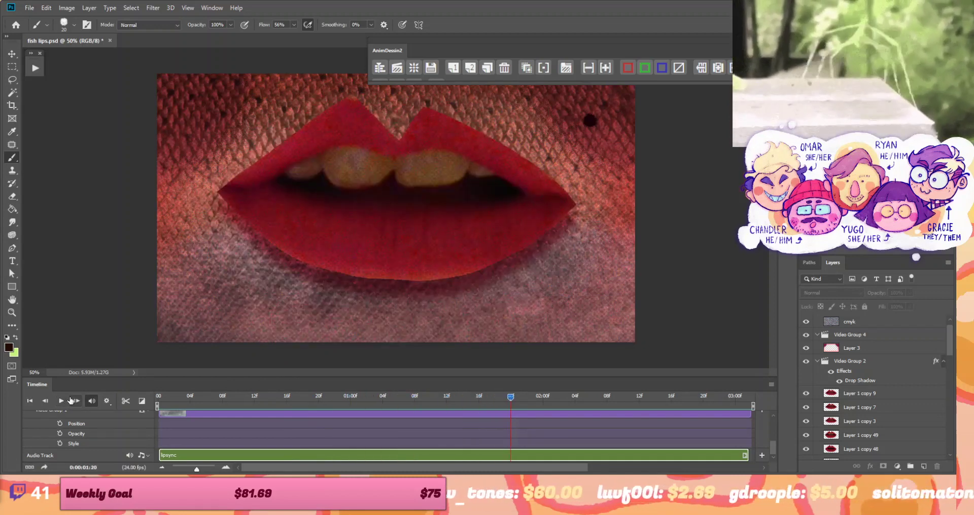
pyautogui.click(69, 400)
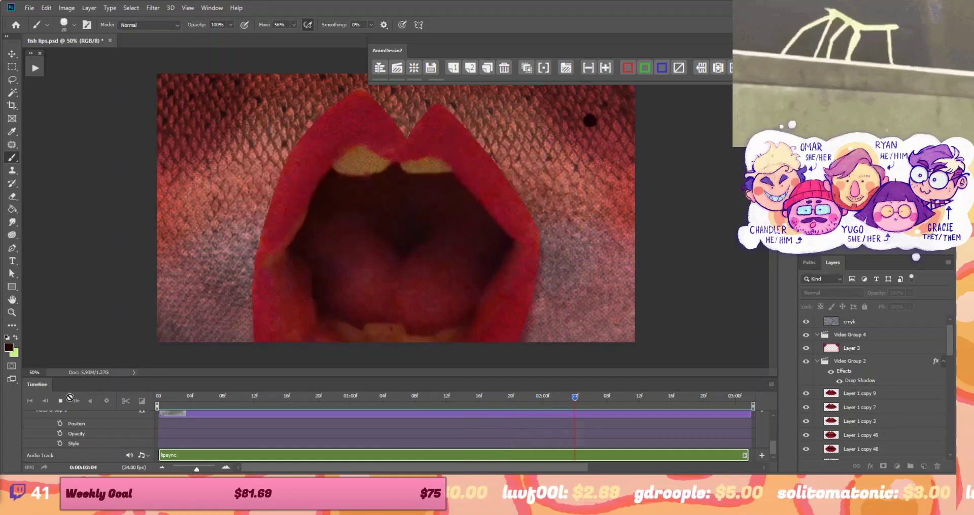
pyautogui.click(70, 400)
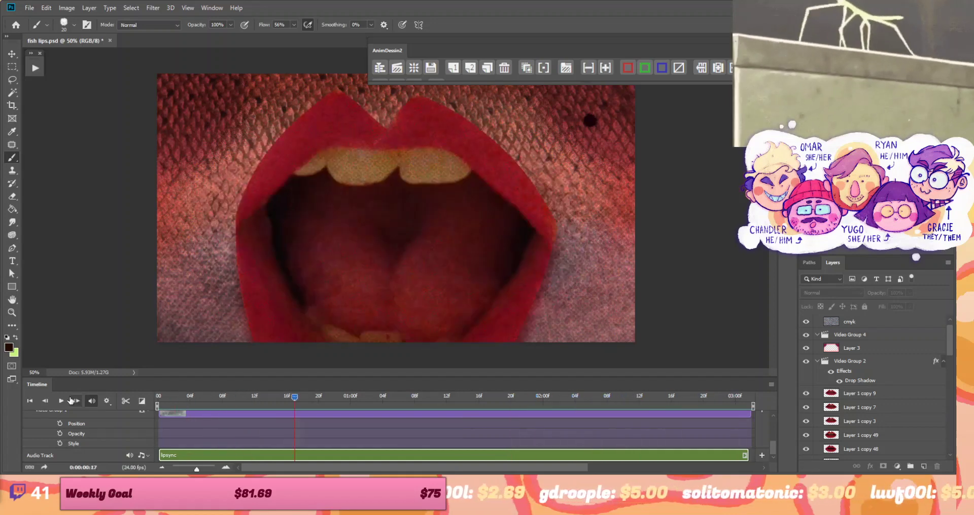
pyautogui.click(70, 400)
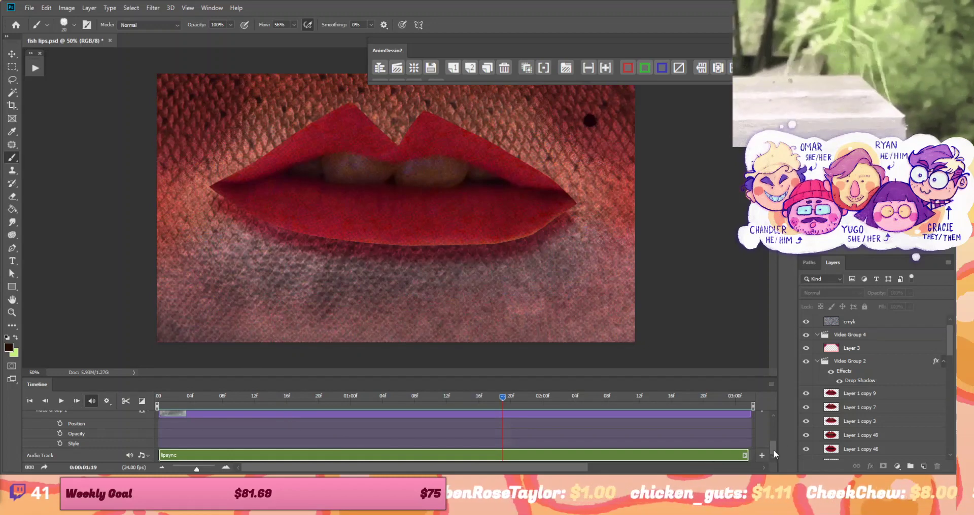
pyautogui.moveTo(774, 450); pyautogui.dragTo(768, 417)
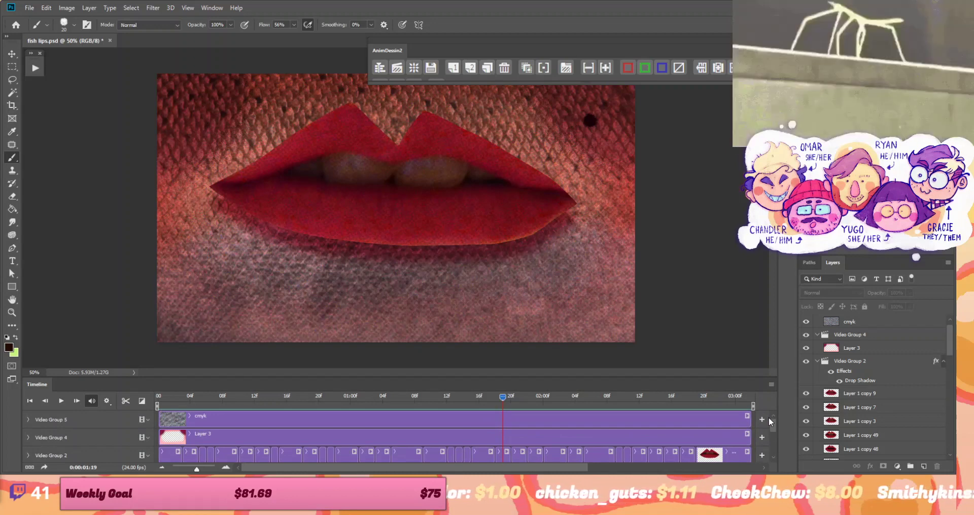
pyautogui.press('space')
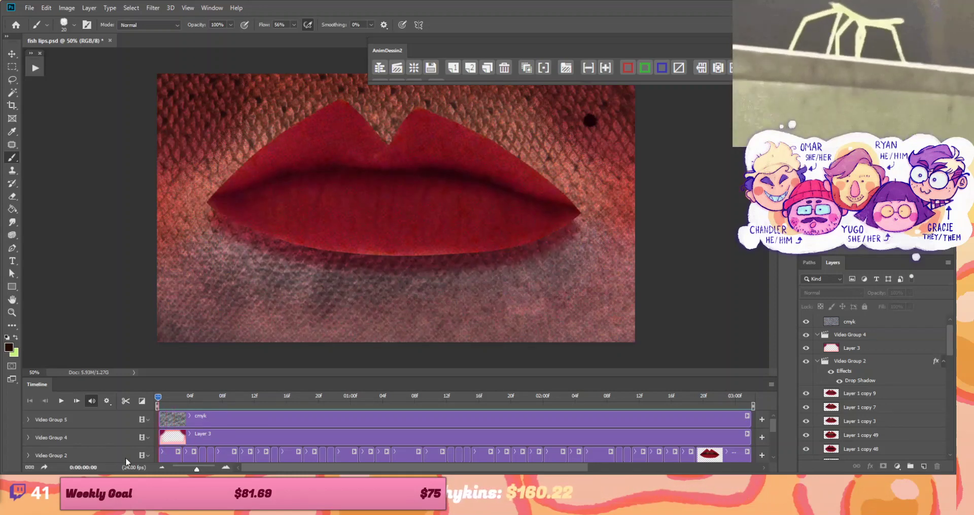
pyautogui.moveTo(162, 397)
pyautogui.mouseDown()
pyautogui.moveTo(356, 400)
pyautogui.moveTo(129, 417)
pyautogui.moveTo(661, 389)
pyautogui.moveTo(158, 399)
pyautogui.mouseUp()
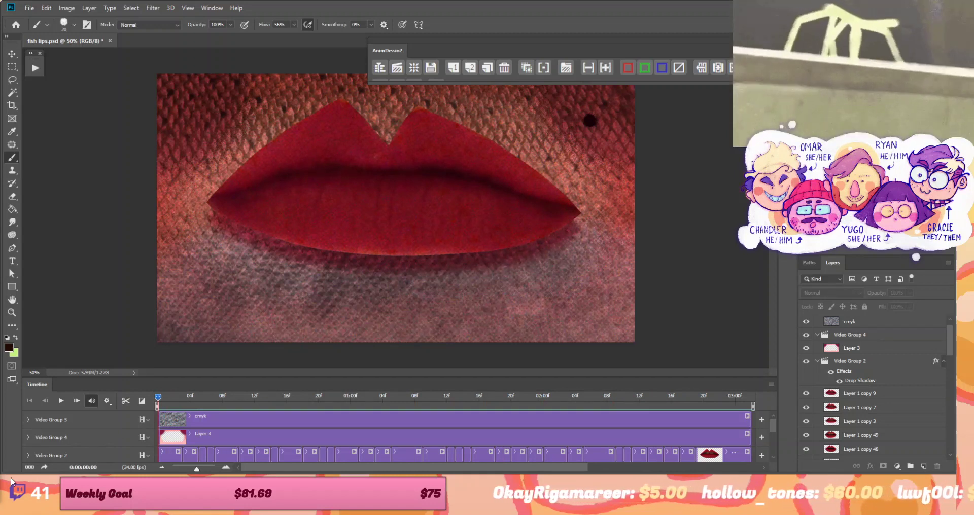
# Hide Video Groups 5, 4, 3 and 1 so only the lips remain visible
pyautogui.scroll(-1, 771, 429)
pyautogui.scroll(1, 772, 432)
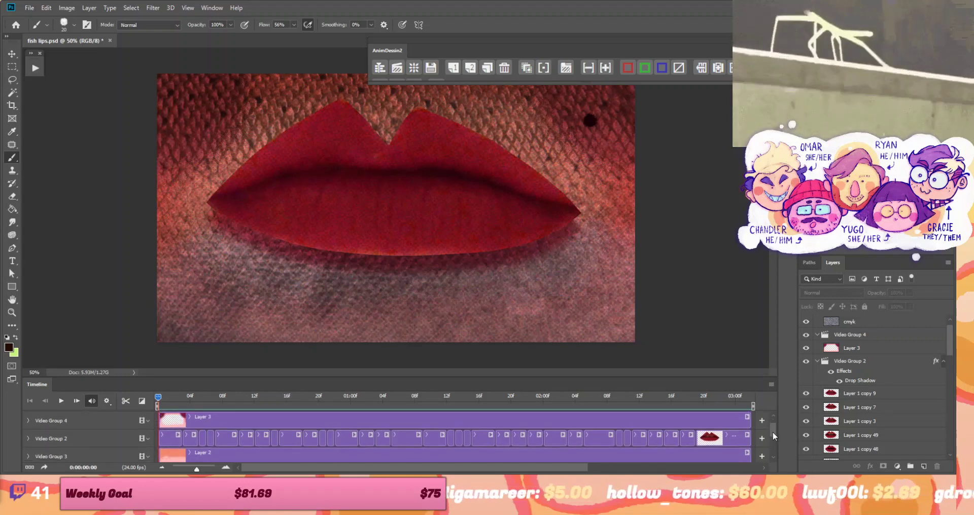
pyautogui.click(151, 423)
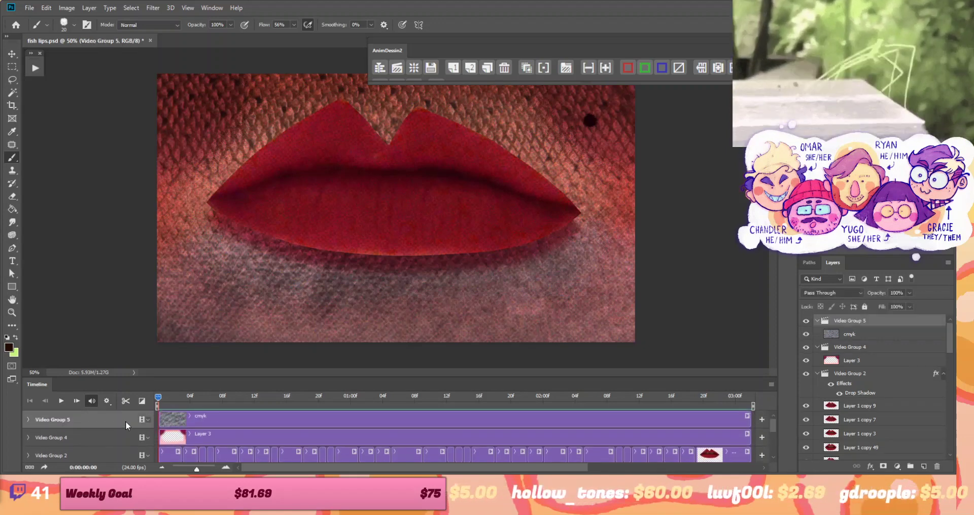
pyautogui.click(807, 321)
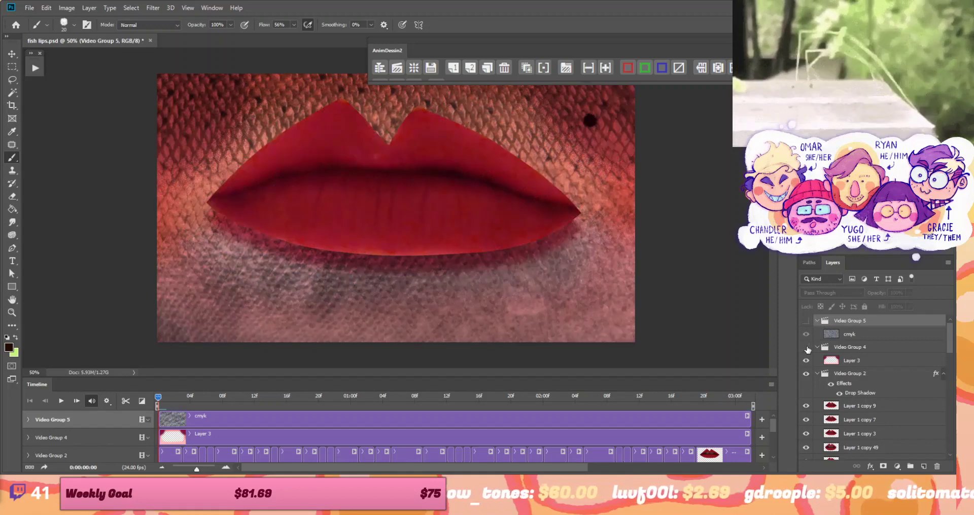
pyautogui.click(806, 347)
pyautogui.moveTo(949, 338); pyautogui.dragTo(950, 433)
pyautogui.click(807, 414)
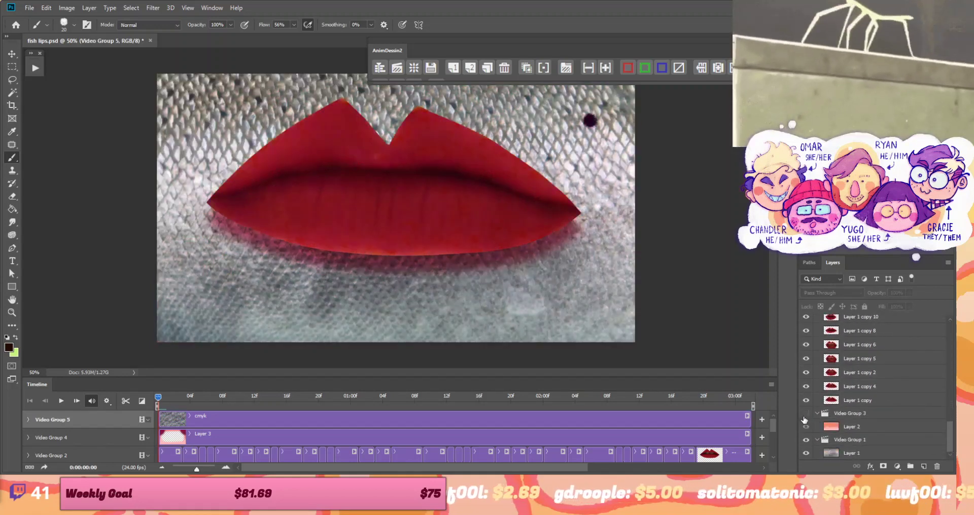
pyautogui.click(807, 441)
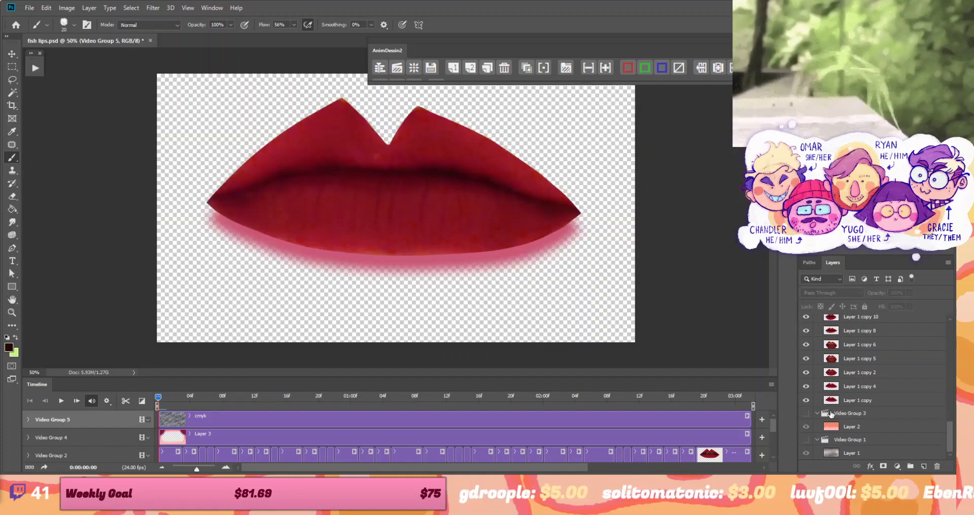
pyautogui.click(165, 399)
# Scrub through the mouth shapes, then show Video Group 3's pink background again
pyautogui.moveTo(172, 400); pyautogui.dragTo(322, 406)
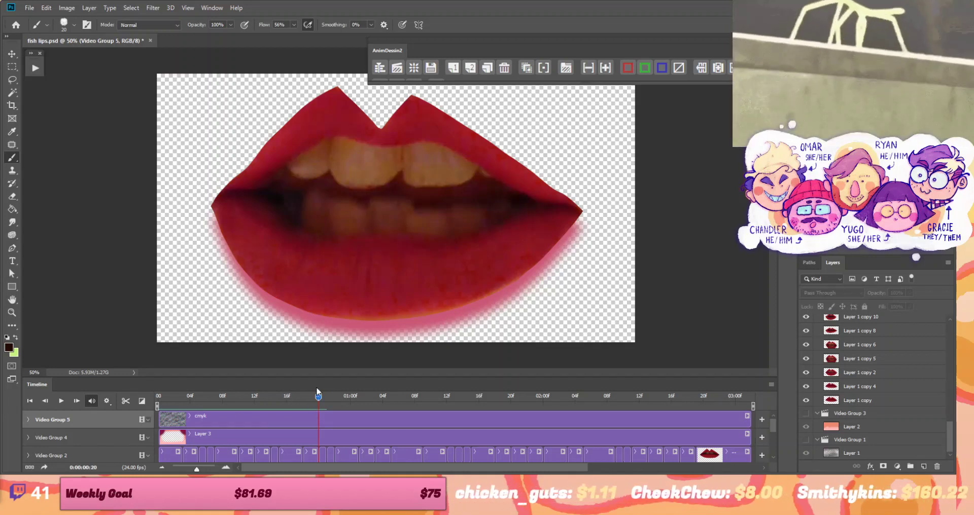
pyautogui.moveTo(321, 399); pyautogui.dragTo(161, 451)
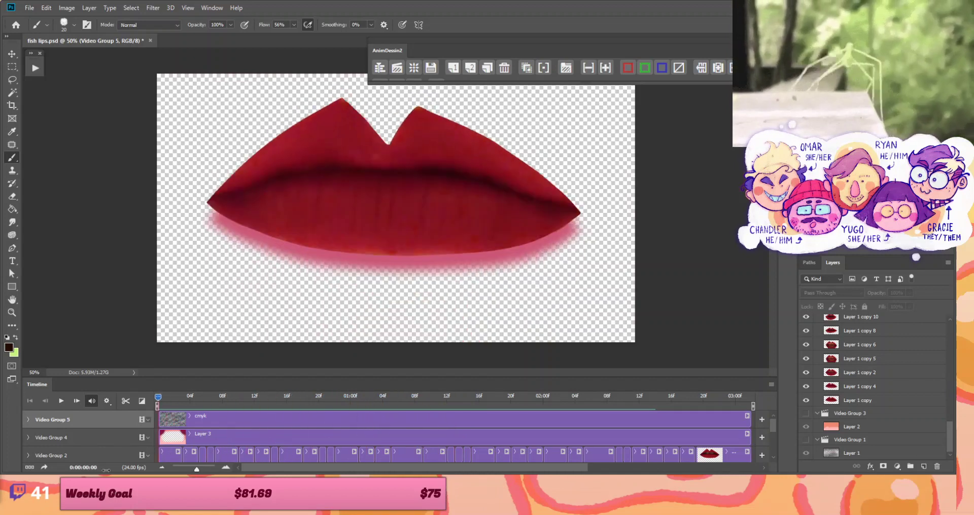
pyautogui.click(806, 414)
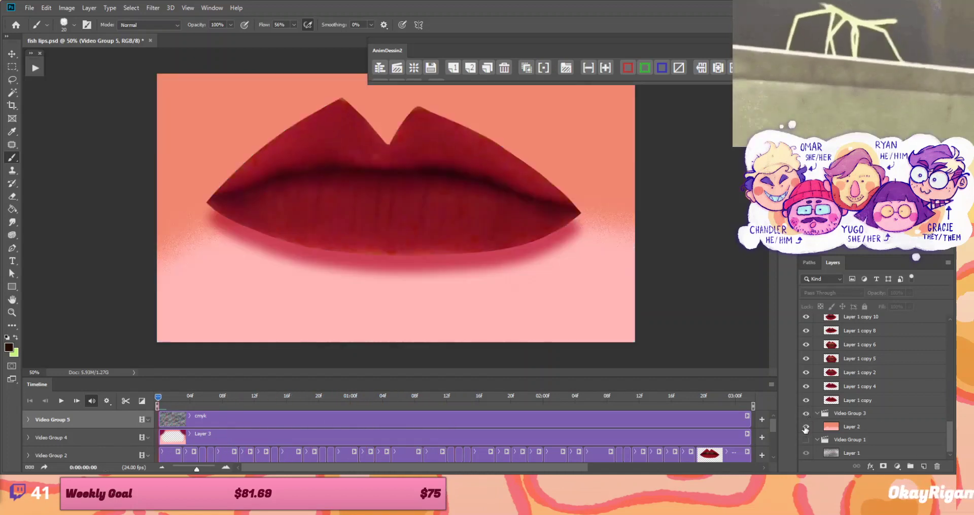
# Show the Video Group 5 cmyk texture, Video Group 1 and Layer 1 again, then select Video Group 2
pyautogui.scroll(10, 943, 423)
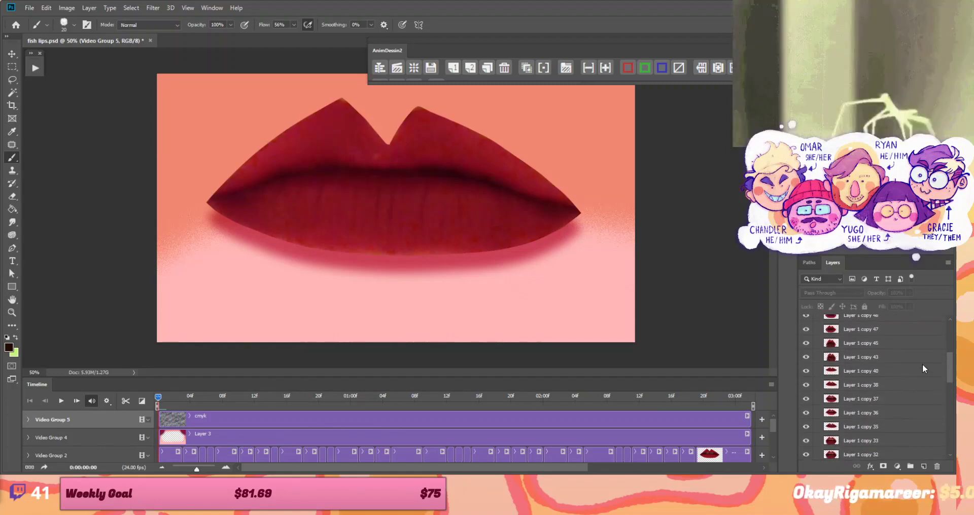
pyautogui.scroll(5, 922, 364)
pyautogui.click(805, 321)
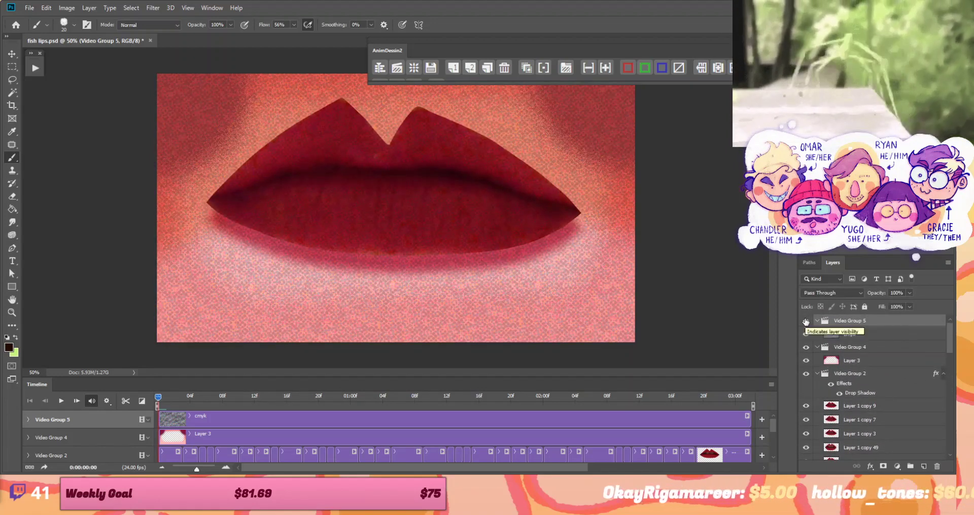
pyautogui.click(938, 349)
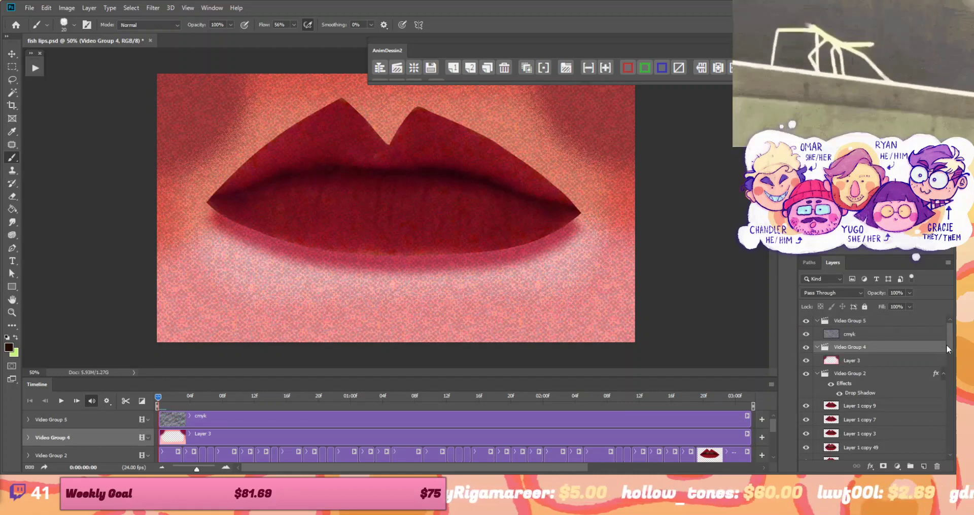
pyautogui.moveTo(946, 345); pyautogui.dragTo(947, 444)
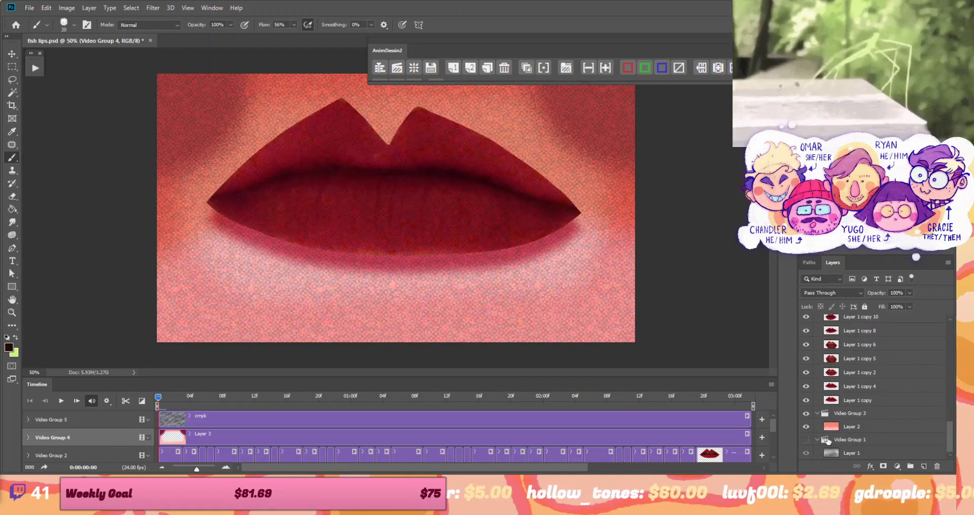
pyautogui.click(806, 440)
pyautogui.click(806, 451)
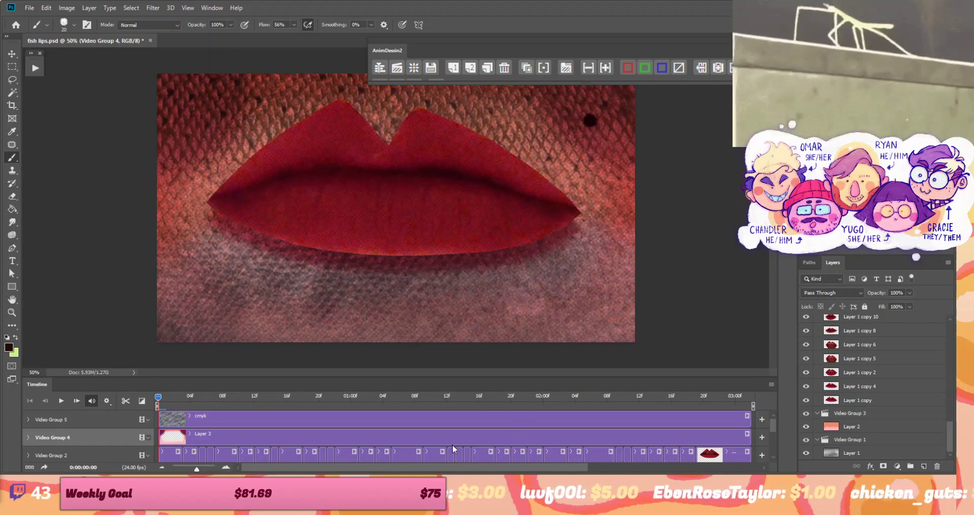
pyautogui.scroll(-2, 453, 441)
pyautogui.scroll(1, 453, 441)
pyautogui.click(128, 438)
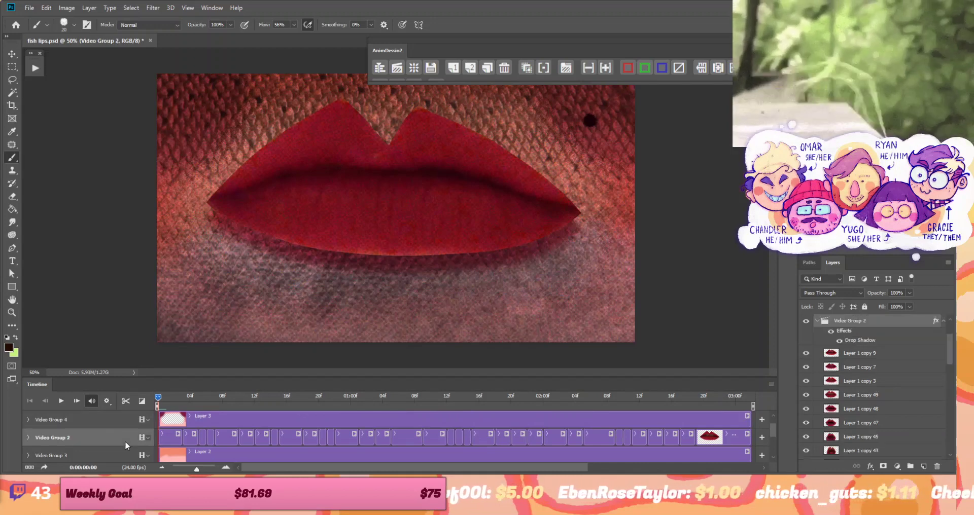
pyautogui.click(644, 70)
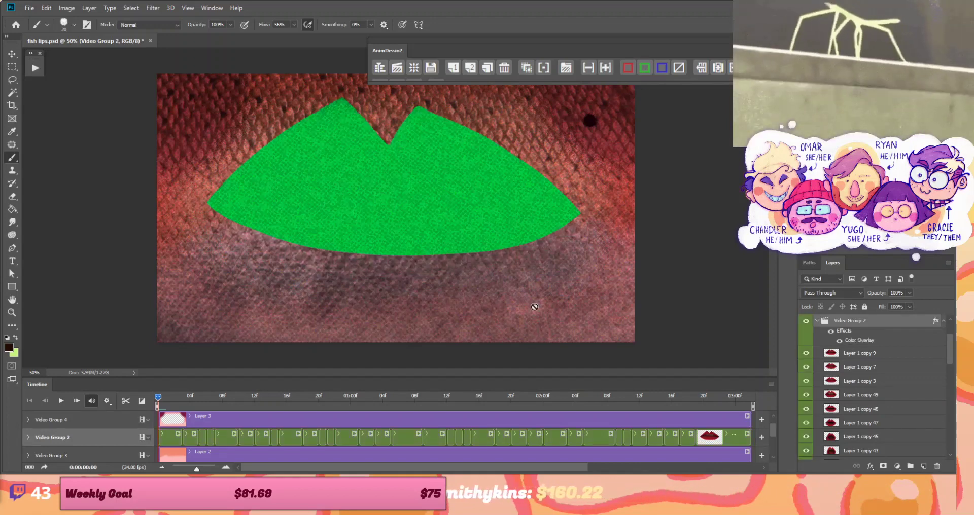
pyautogui.moveTo(175, 398)
pyautogui.mouseDown()
pyautogui.moveTo(330, 397)
pyautogui.moveTo(680, 427)
pyautogui.moveTo(159, 405)
pyautogui.mouseUp()
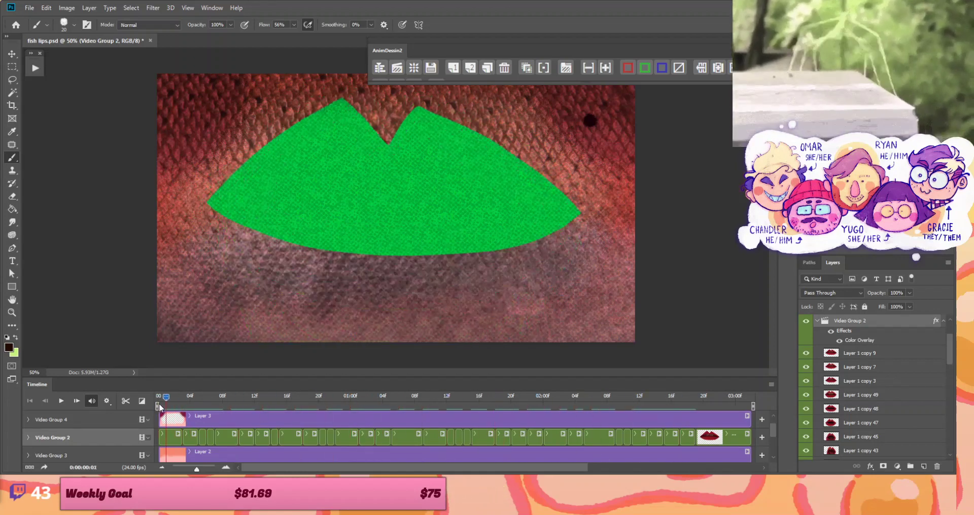
pyautogui.click(679, 68)
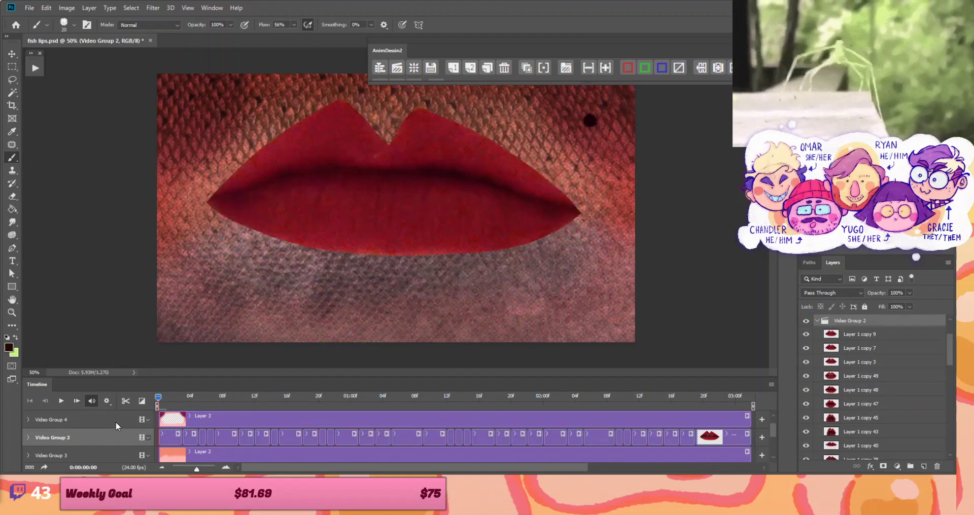
pyautogui.click(631, 72)
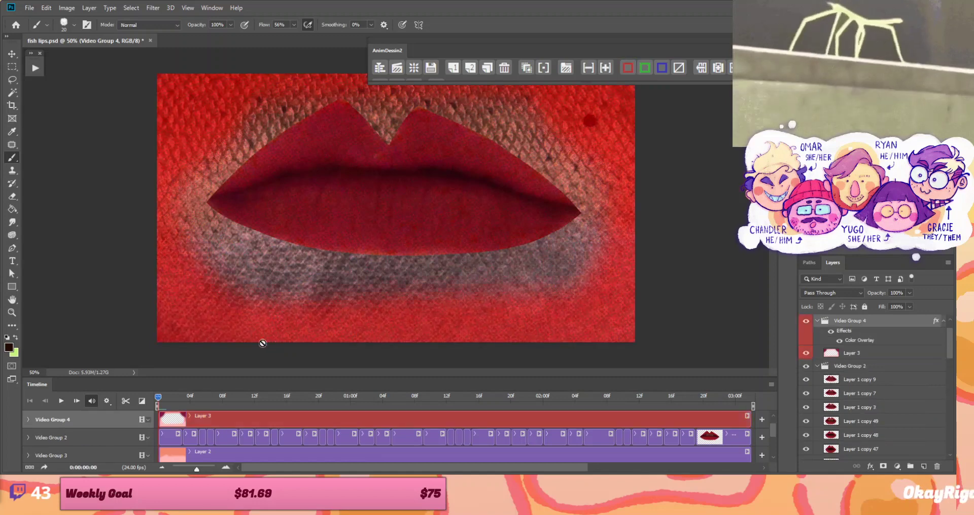
pyautogui.press('space')
pyautogui.press('space')
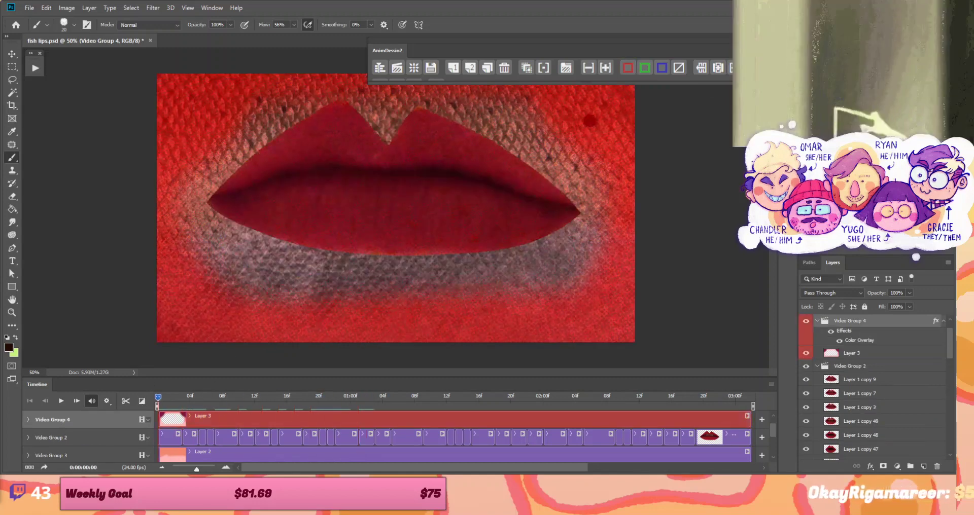
pyautogui.click(683, 69)
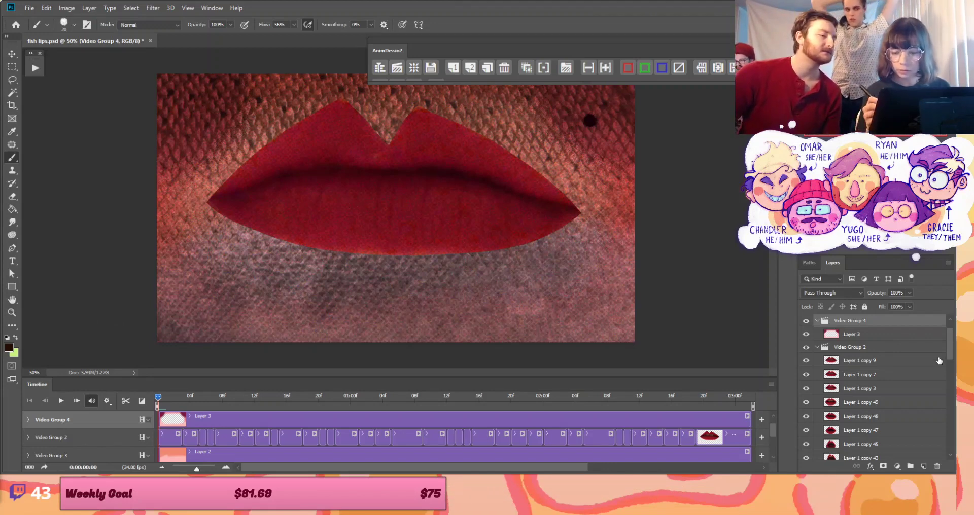
pyautogui.moveTo(949, 352)
pyautogui.mouseDown()
pyautogui.moveTo(952, 446)
pyautogui.moveTo(951, 342)
pyautogui.mouseUp()
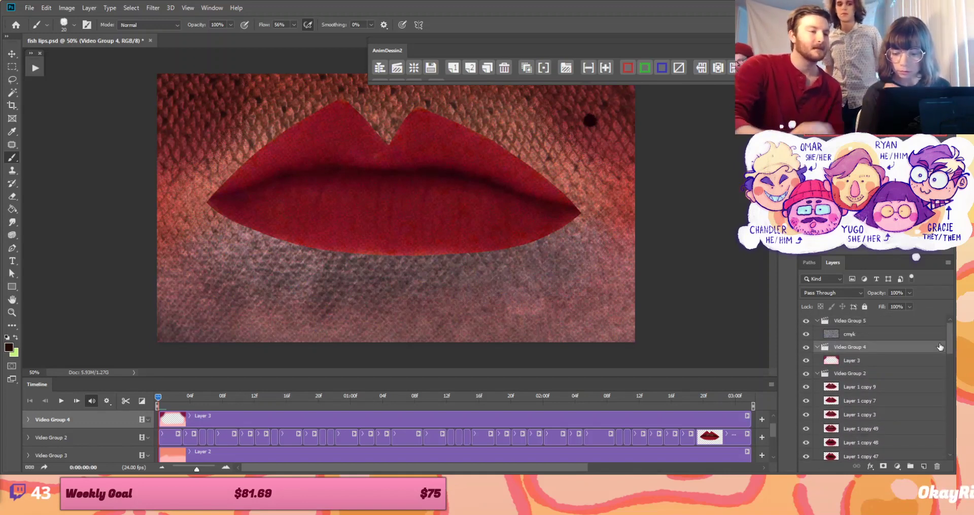
pyautogui.click(680, 67)
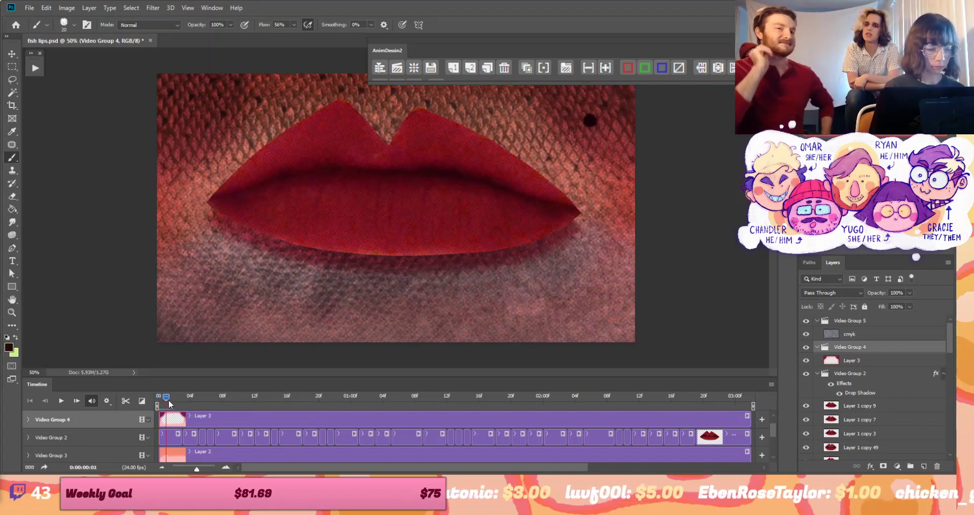
# Scrub to an open-mouth frame and toggle the cmyk texture overlay off and back on
pyautogui.moveTo(169, 400); pyautogui.dragTo(525, 424)
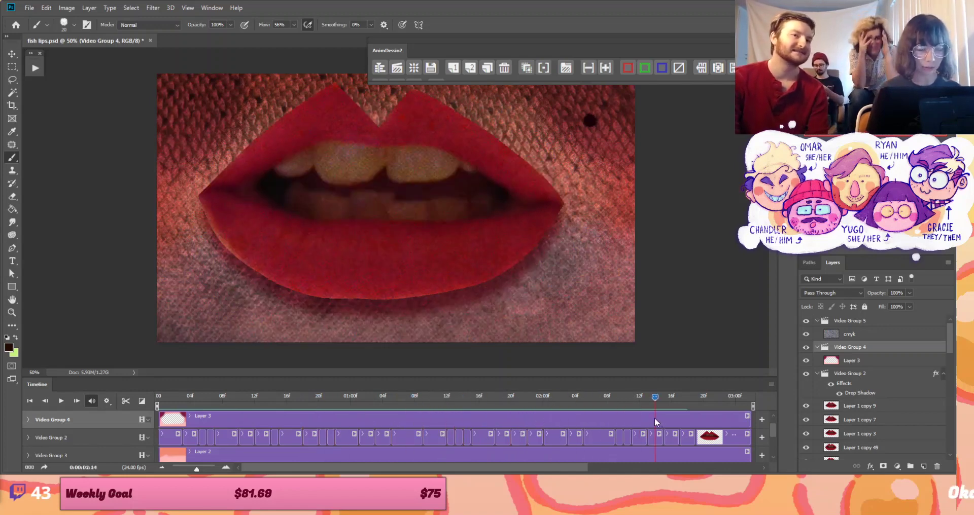
pyautogui.moveTo(655, 418)
pyautogui.mouseDown()
pyautogui.moveTo(643, 418)
pyautogui.moveTo(671, 415)
pyautogui.mouseUp()
pyautogui.press('Home')
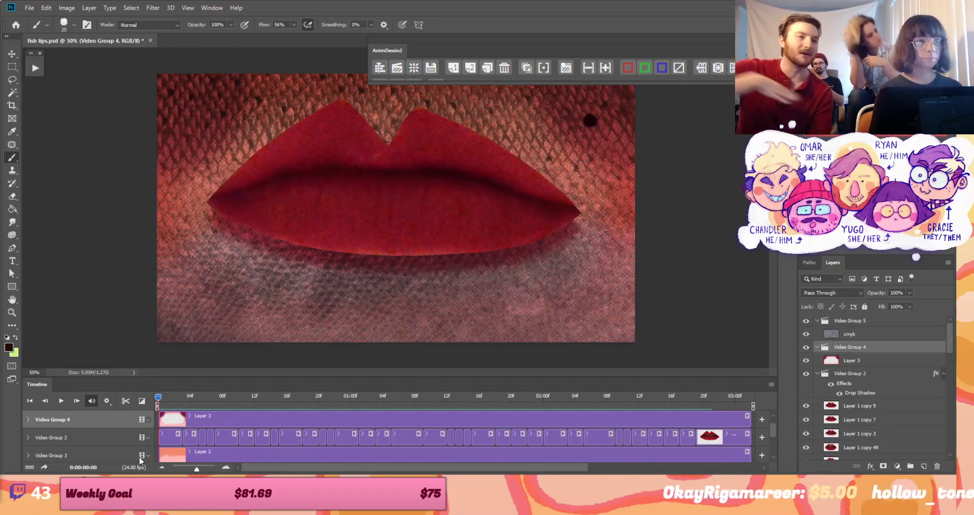
pyautogui.moveTo(158, 454); pyautogui.dragTo(317, 431)
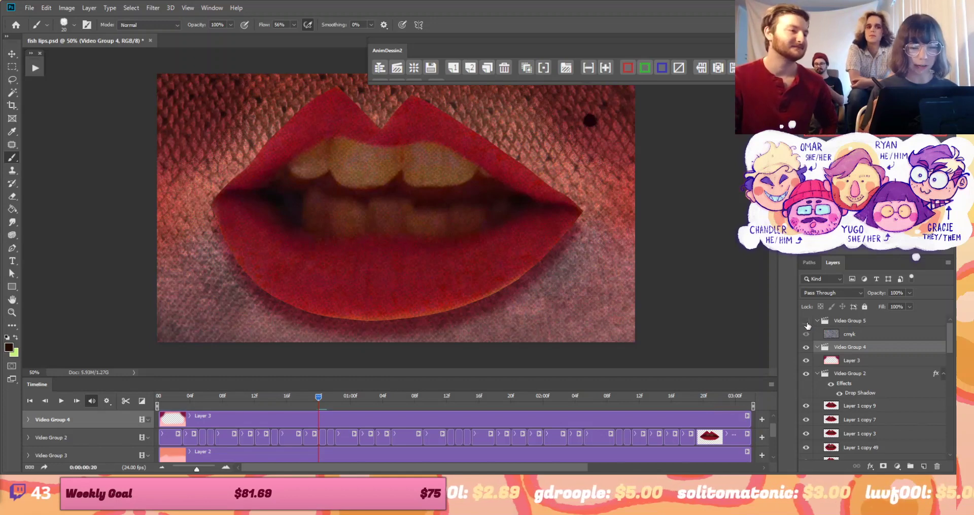
pyautogui.click(806, 322)
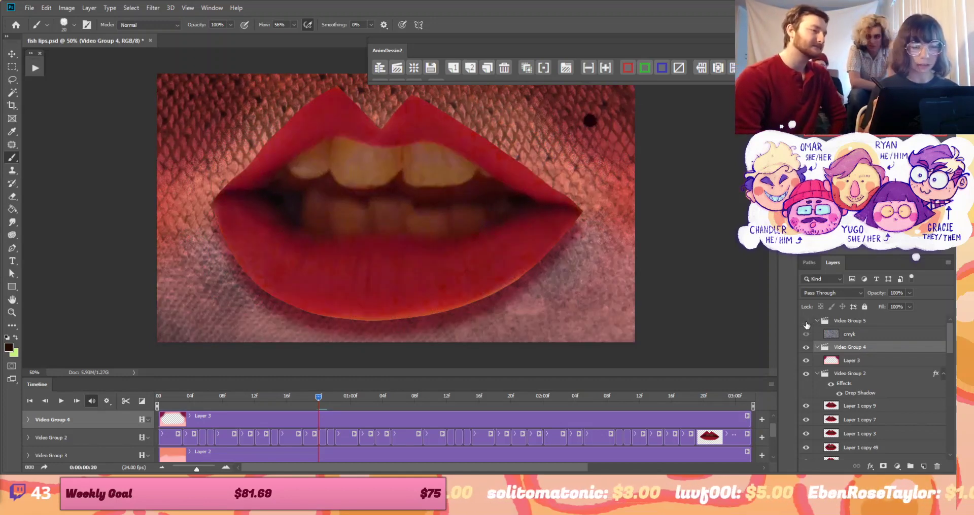
pyautogui.click(806, 323)
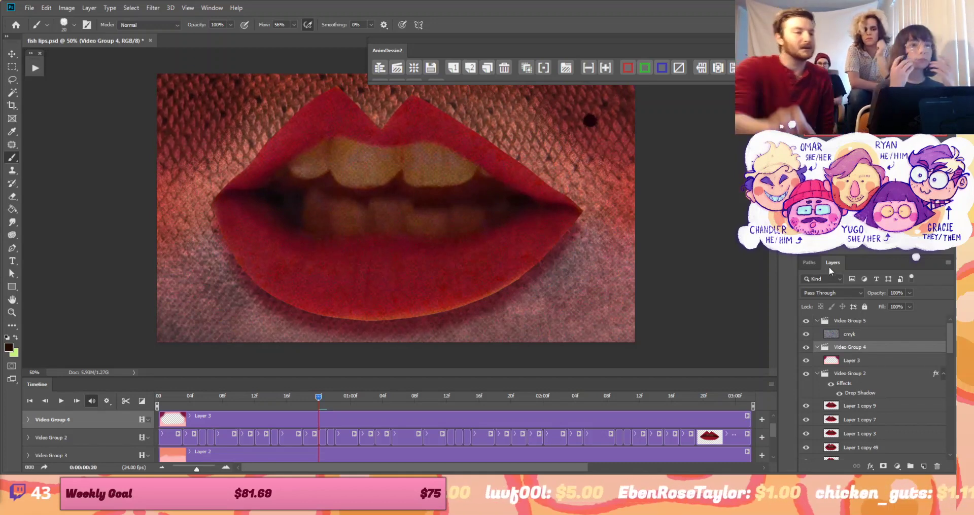
pyautogui.scroll(6, 395, 213)
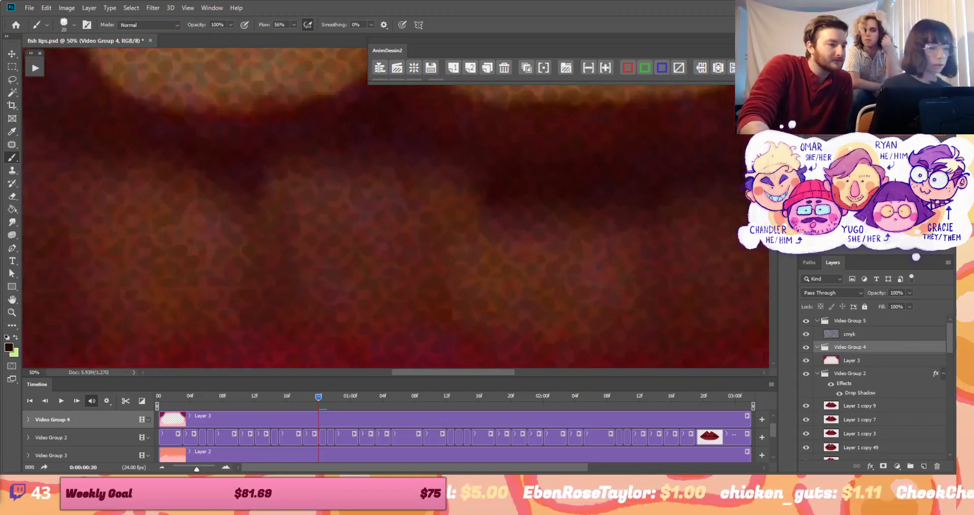
pyautogui.scroll(-3, 396, 208)
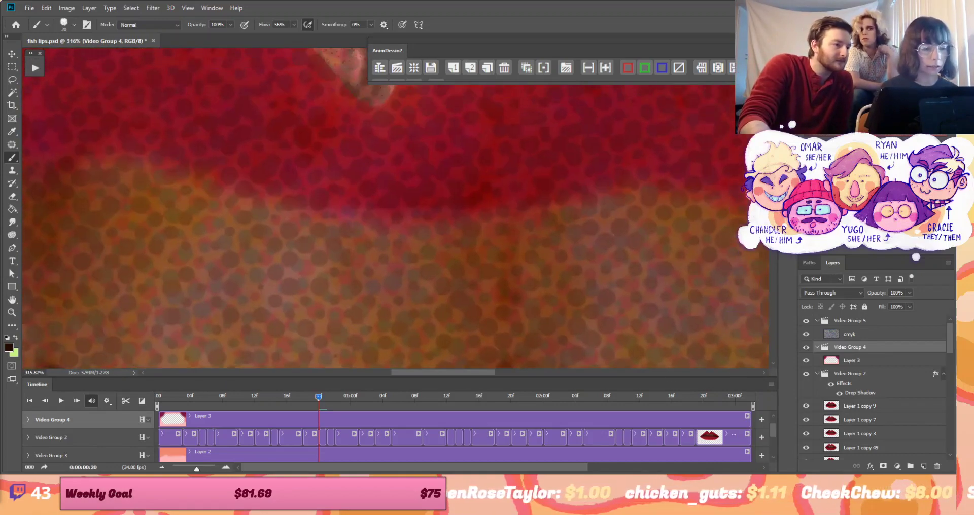
pyautogui.scroll(-2, 396, 208)
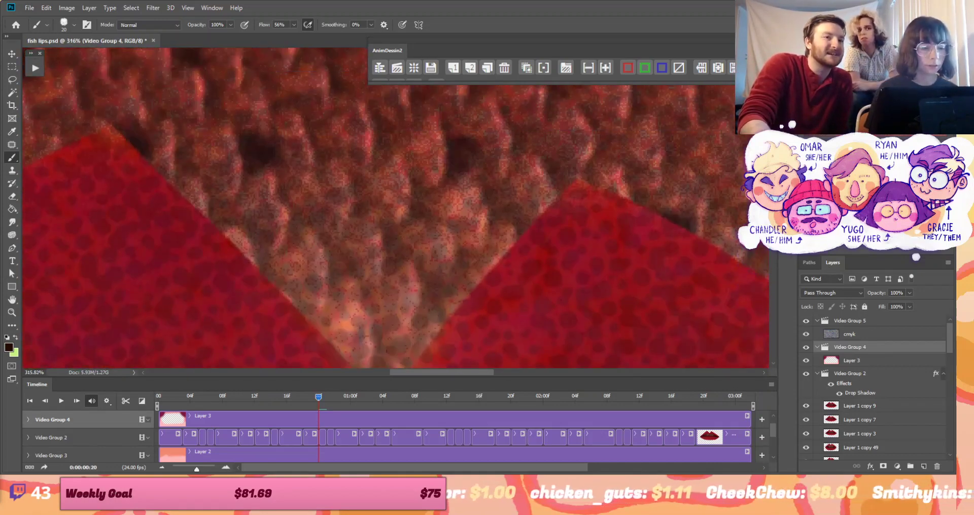
pyautogui.hscroll(3, 396, 208)
pyautogui.hscroll(-4, 395, 208)
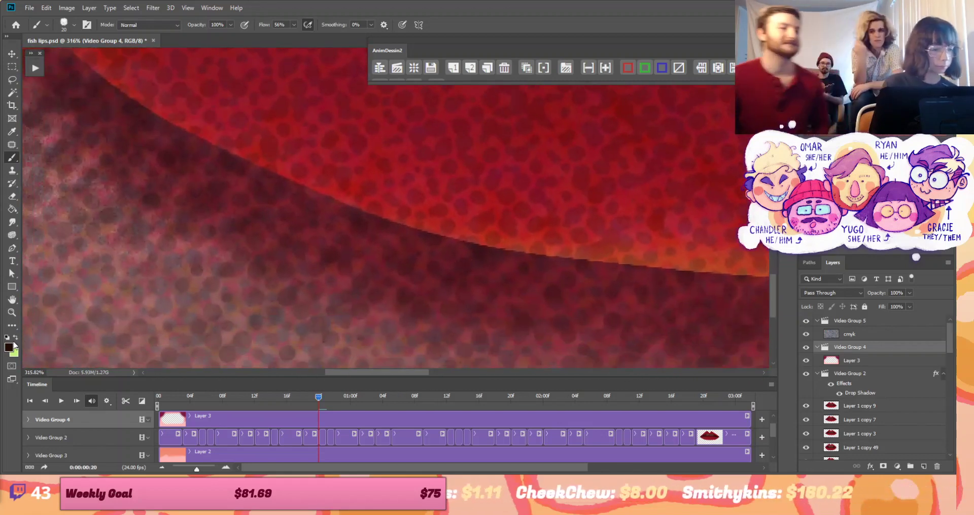
pyautogui.click(12, 325)
pyautogui.click(11, 313)
pyautogui.moveTo(468, 224); pyautogui.dragTo(545, 201)
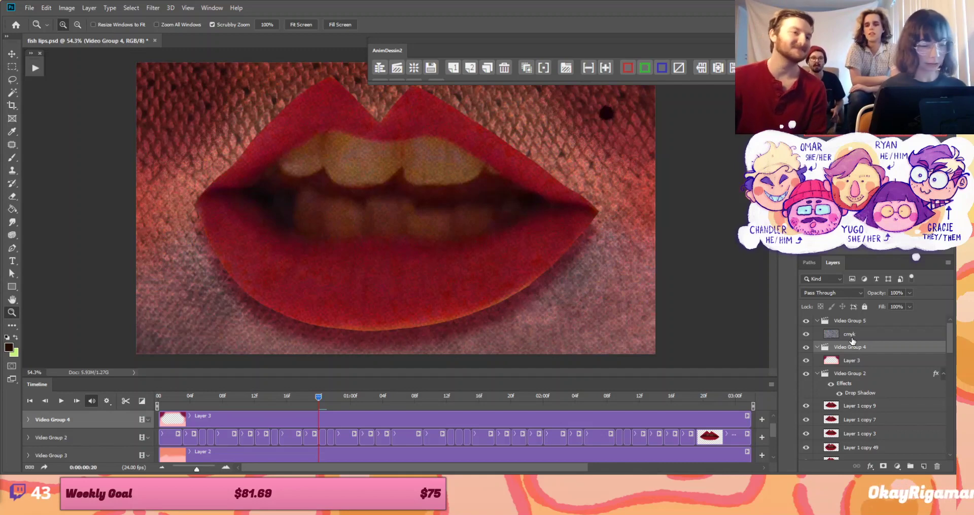
# Scrub the frames around one second, moving between open and closed lips
pyautogui.moveTo(321, 396); pyautogui.dragTo(424, 400)
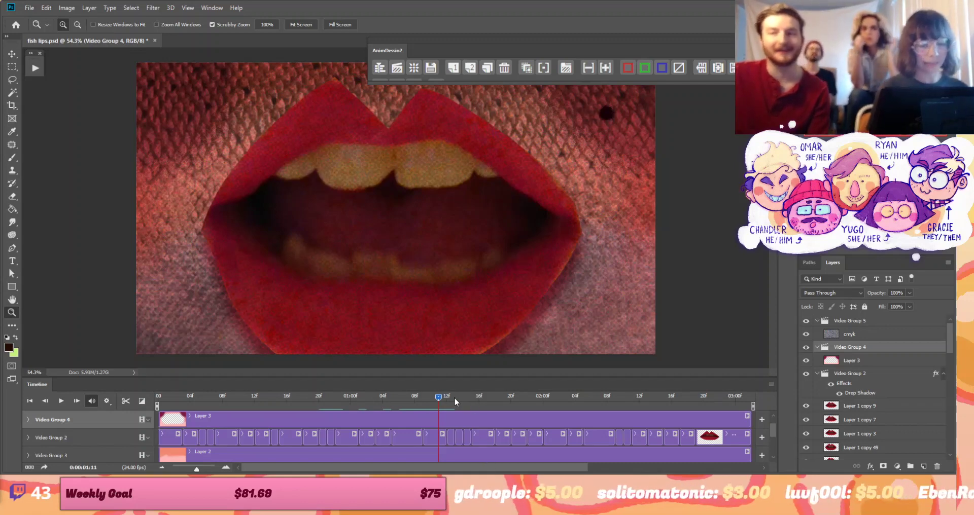
pyautogui.click(415, 397)
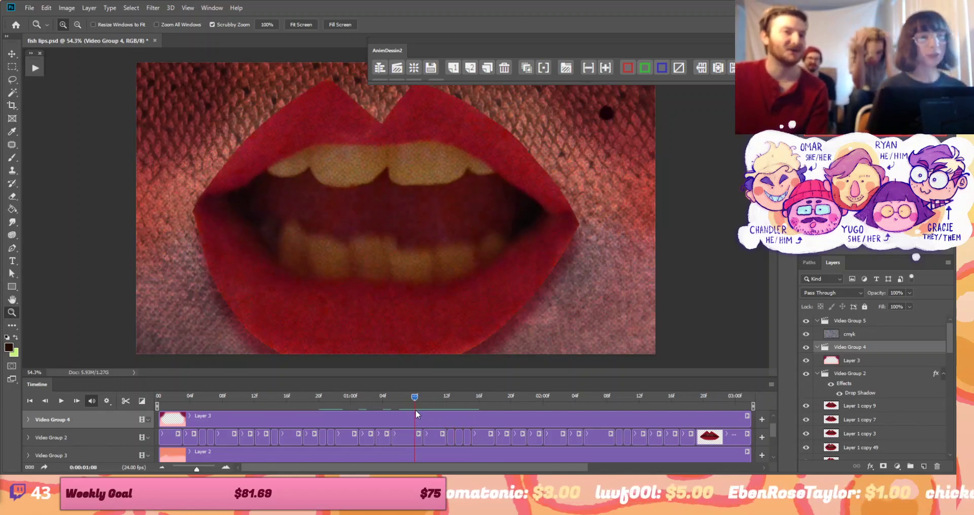
pyautogui.moveTo(416, 415); pyautogui.dragTo(471, 421)
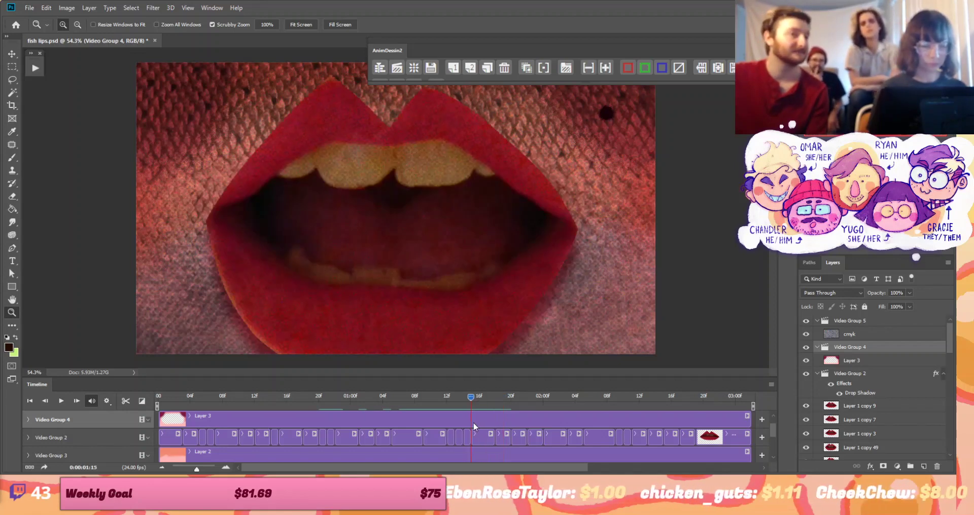
pyautogui.moveTo(475, 427); pyautogui.dragTo(456, 422)
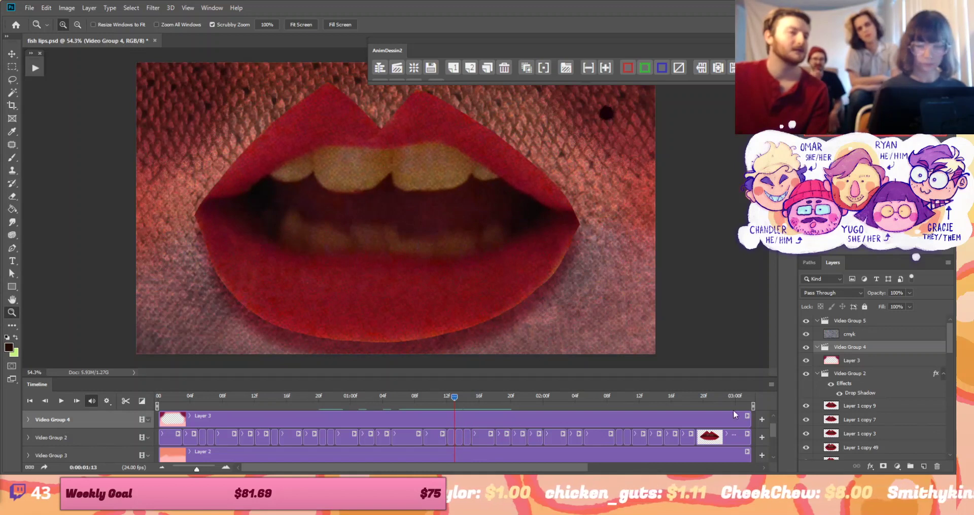
# Shorten and then restore the work-area range, and move the AnimDessin2 panel left
pyautogui.moveTo(753, 405); pyautogui.dragTo(240, 458)
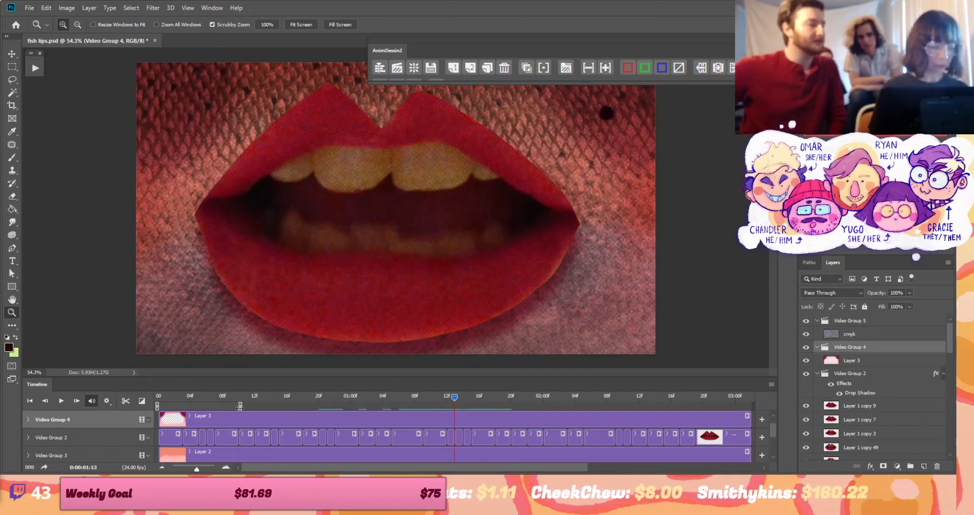
pyautogui.moveTo(240, 406); pyautogui.dragTo(753, 408)
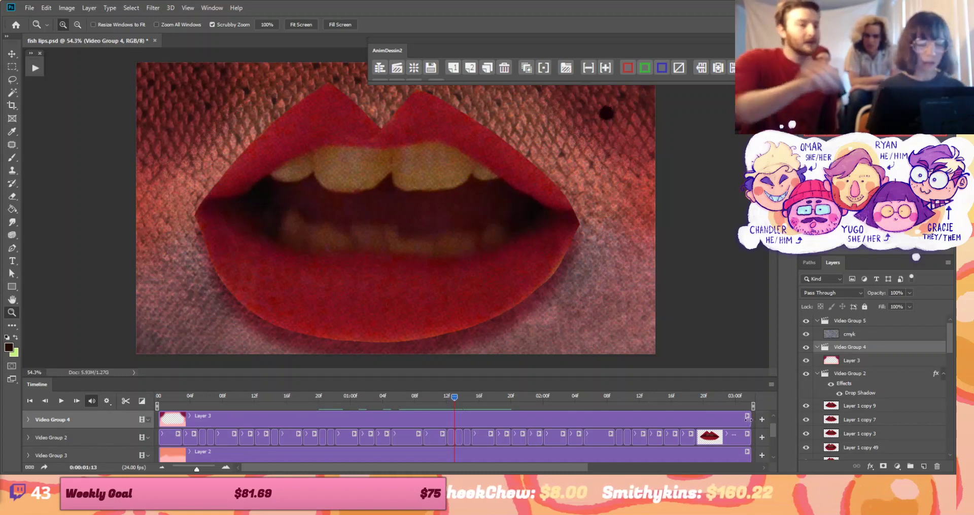
pyautogui.moveTo(678, 44); pyautogui.dragTo(361, 59)
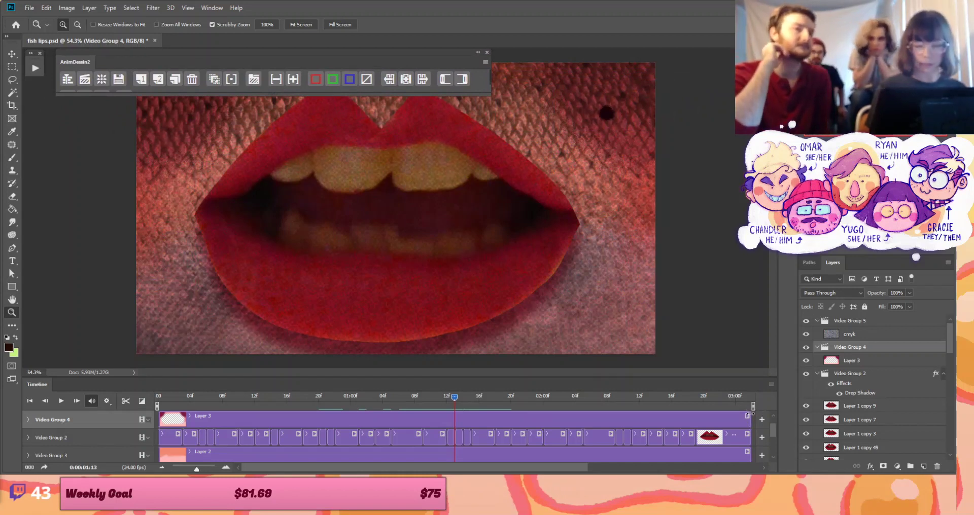
# Limit the work area to the opening mouth frames and loop-play them, zooming on the mouth
pyautogui.moveTo(753, 406)
pyautogui.mouseDown()
pyautogui.moveTo(713, 406)
pyautogui.moveTo(749, 407)
pyautogui.mouseUp()
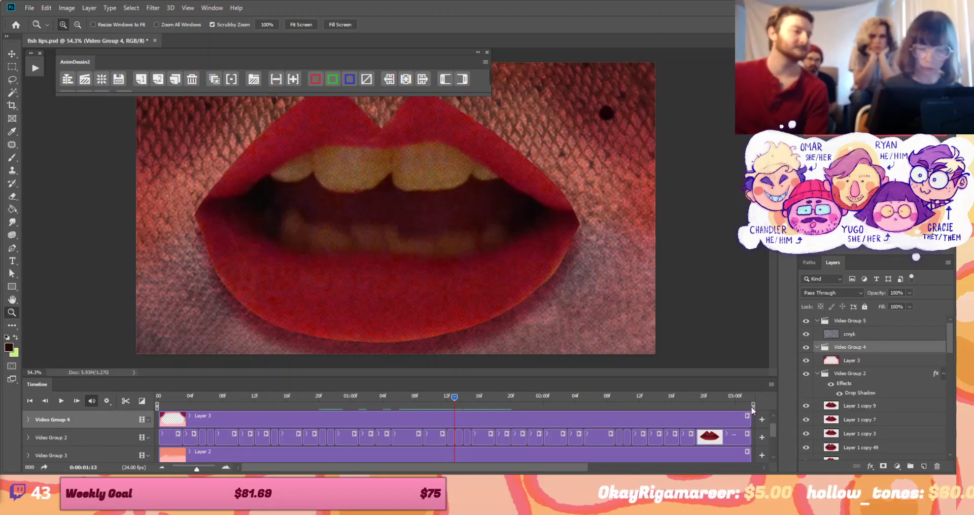
pyautogui.moveTo(753, 406); pyautogui.dragTo(331, 394)
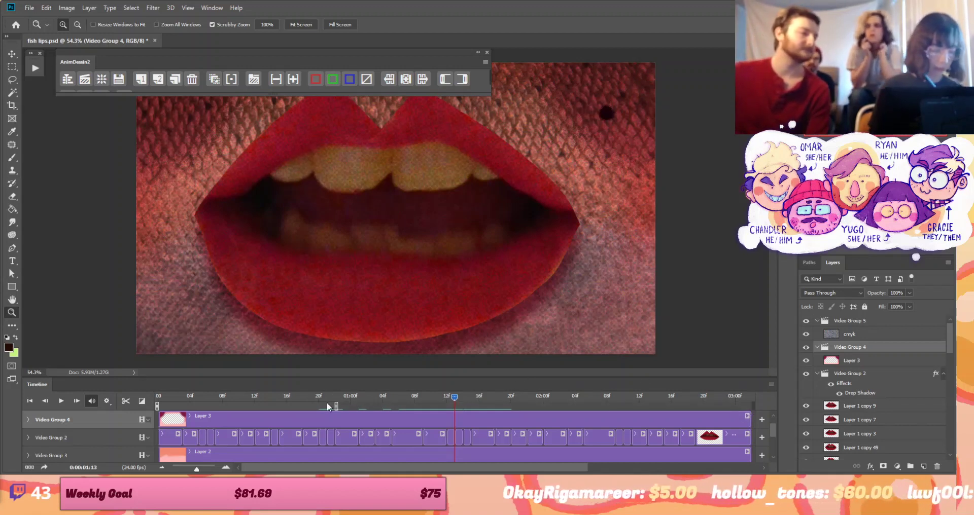
pyautogui.click(60, 402)
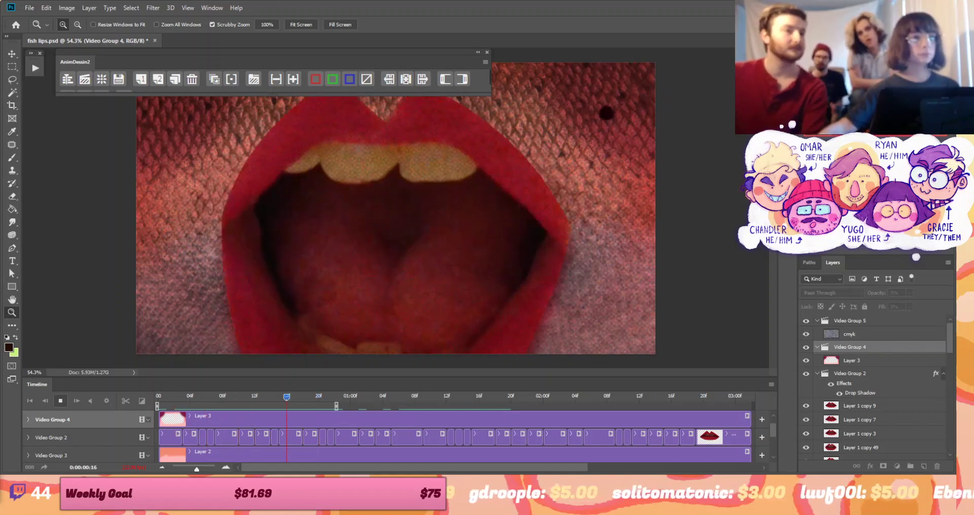
pyautogui.click(712, 299)
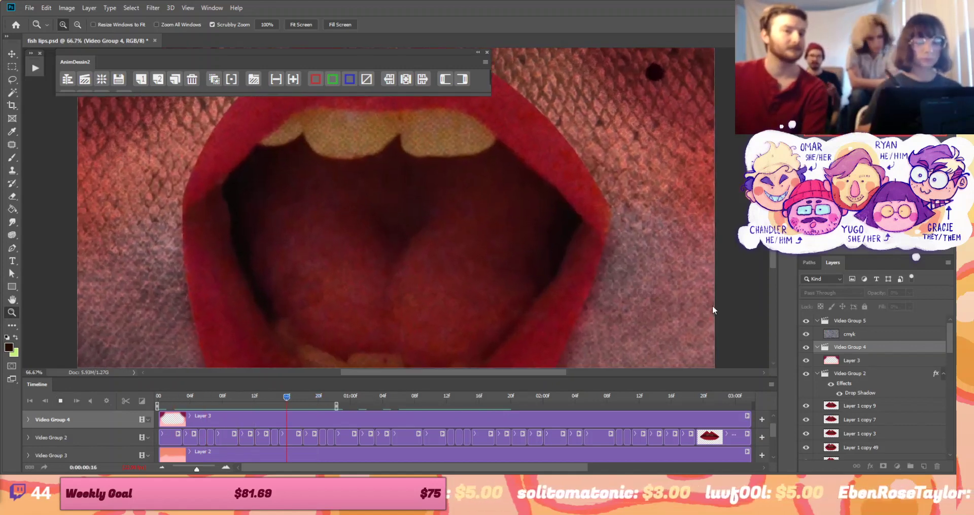
pyautogui.keyDown('alt'); pyautogui.click(705, 295); pyautogui.keyUp('alt')
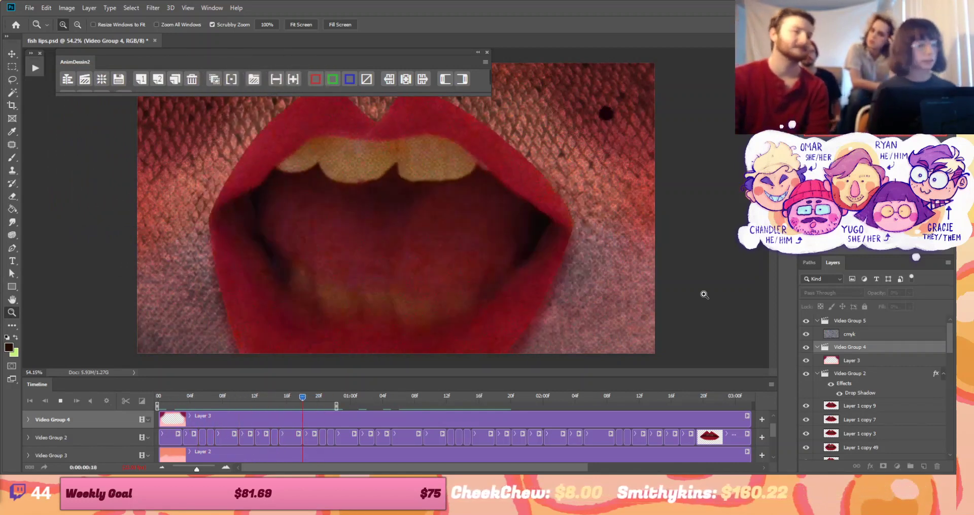
pyautogui.click(61, 401)
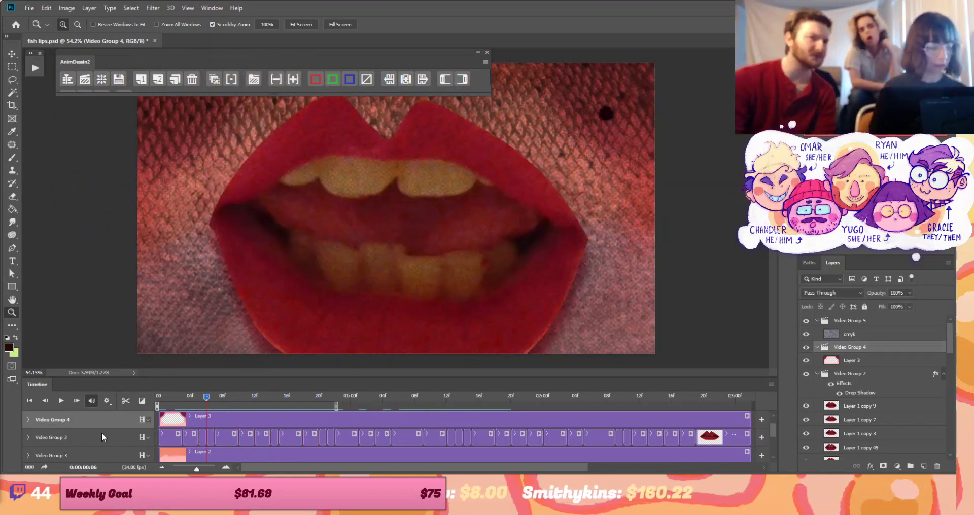
pyautogui.click(59, 401)
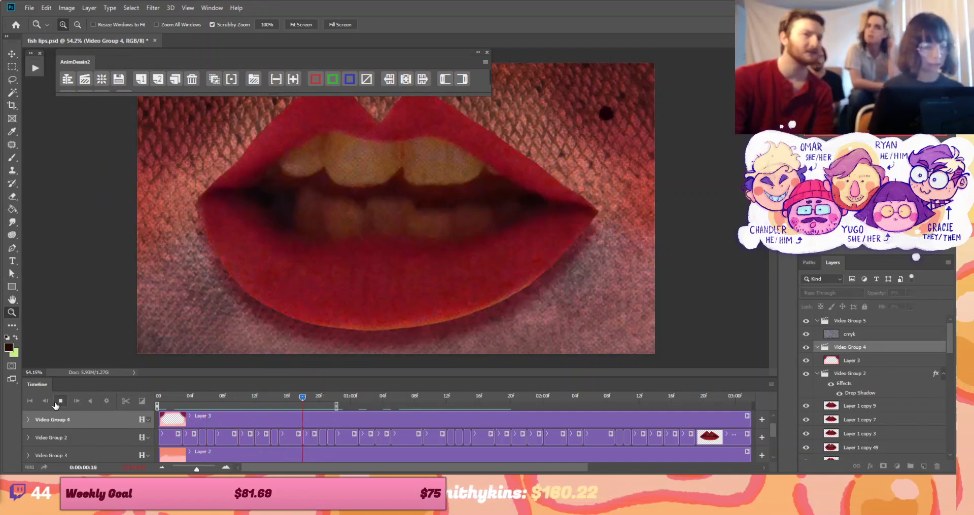
pyautogui.click(60, 401)
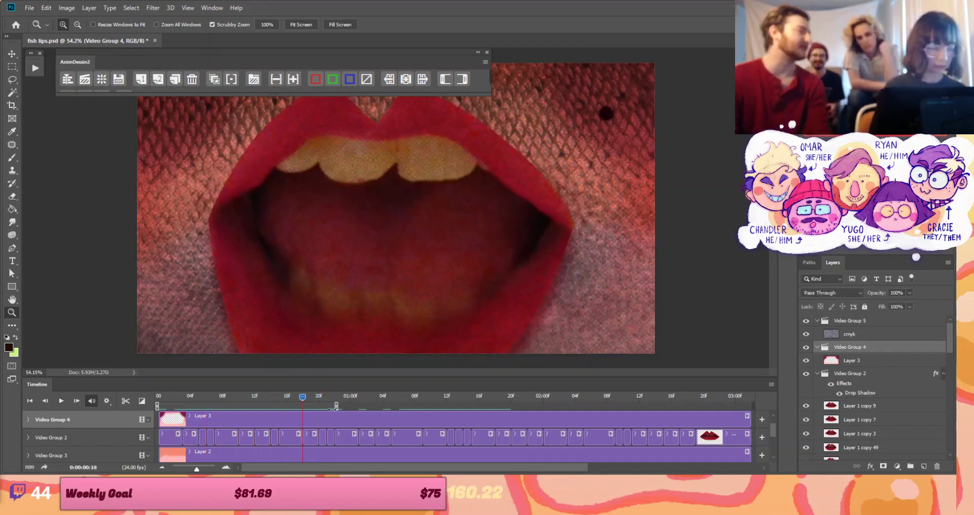
# Shorten the range further and replay, then drag the work-area end back to full length
pyautogui.moveTo(336, 406); pyautogui.dragTo(240, 405)
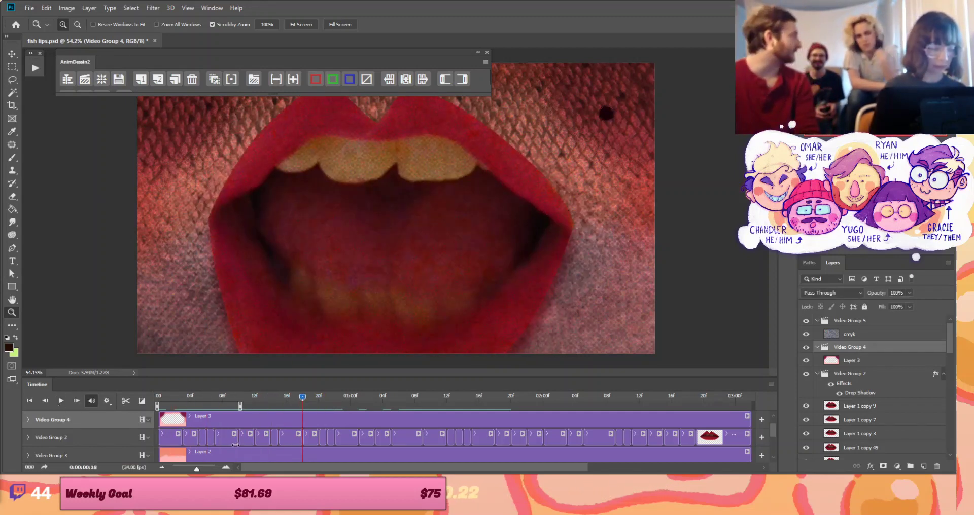
pyautogui.click(61, 401)
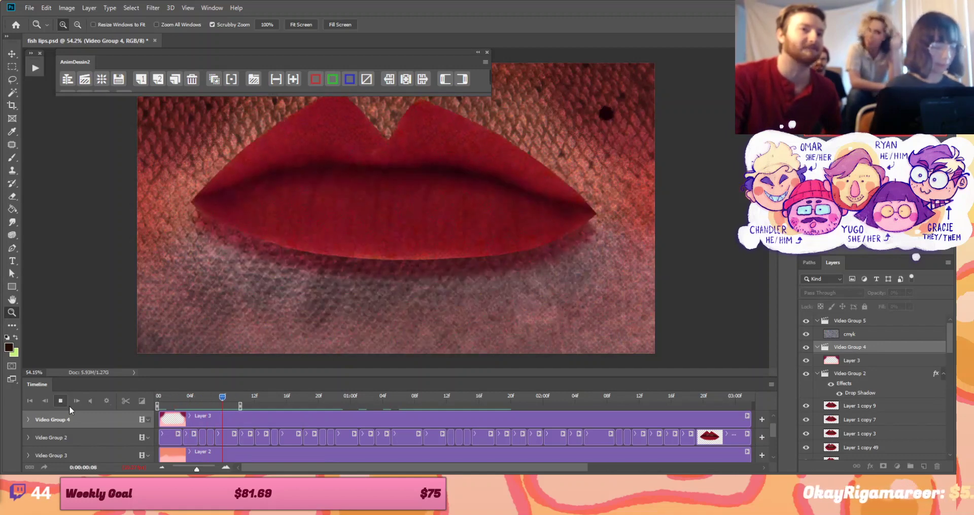
pyautogui.click(62, 400)
pyautogui.moveTo(241, 406); pyautogui.dragTo(377, 407)
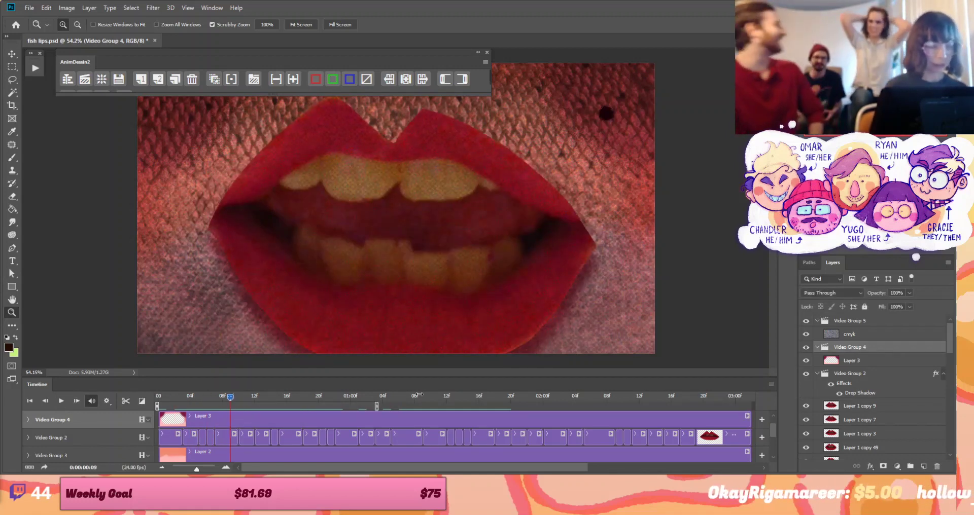
pyautogui.moveTo(285, 435); pyautogui.dragTo(473, 427)
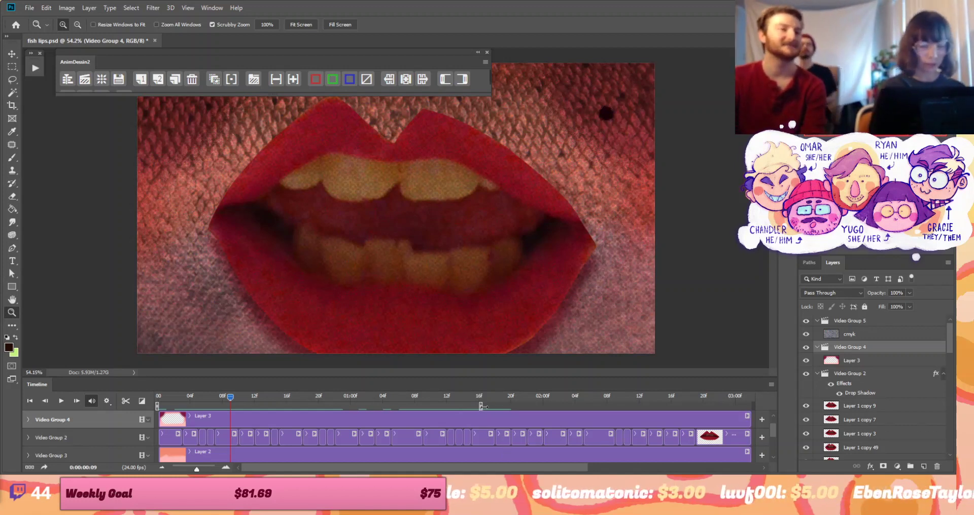
pyautogui.moveTo(481, 407); pyautogui.dragTo(747, 397)
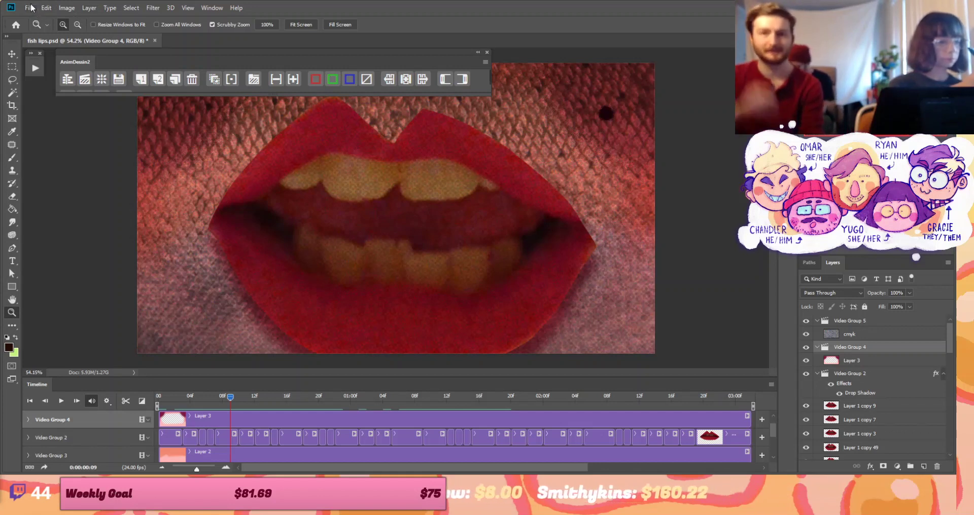
# Close fish lips.psd without saving, then browse the Open dialog to OneDrive Desktop and cancel it
pyautogui.click(154, 41)
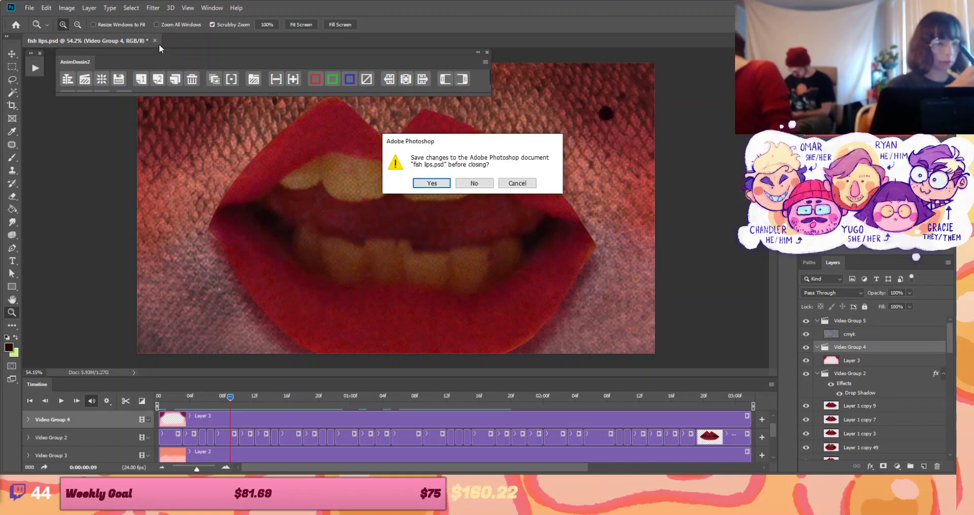
pyautogui.click(475, 183)
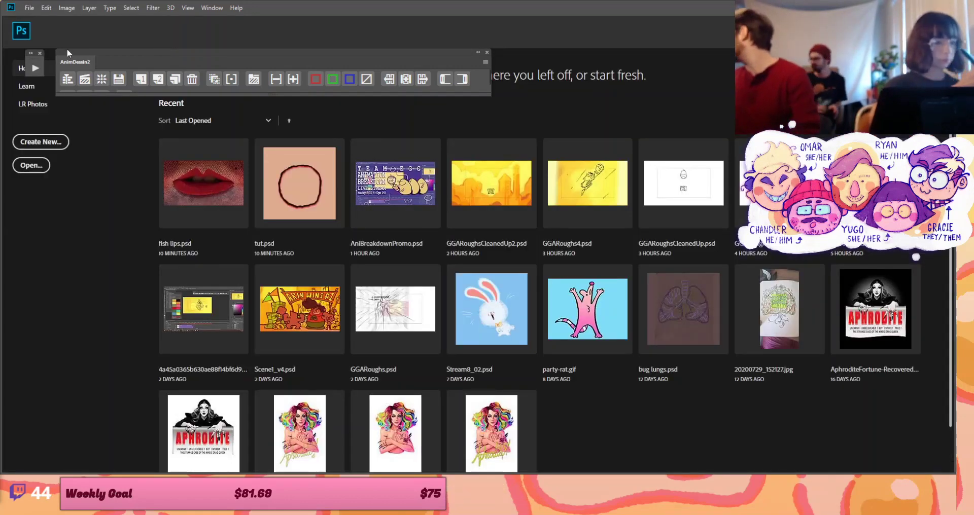
pyautogui.click(29, 8)
pyautogui.click(46, 26)
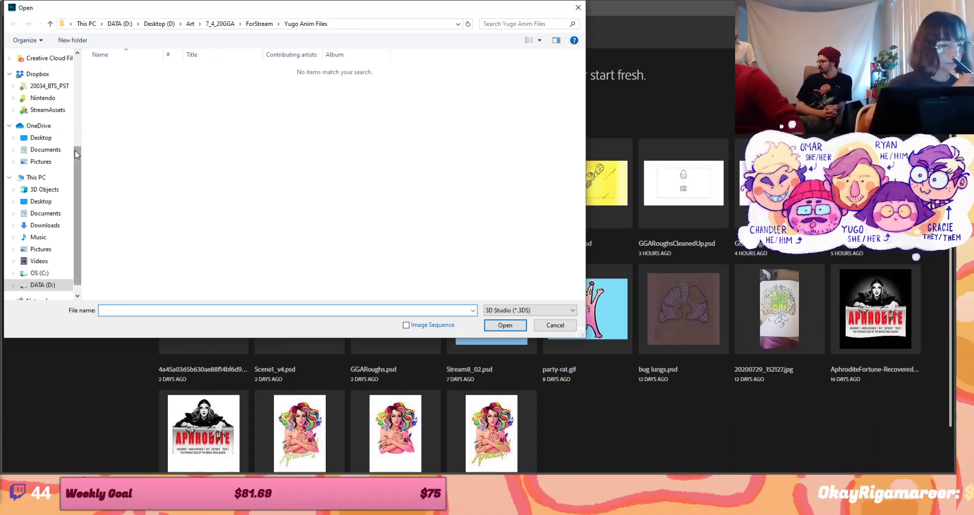
pyautogui.scroll(1, 77, 158)
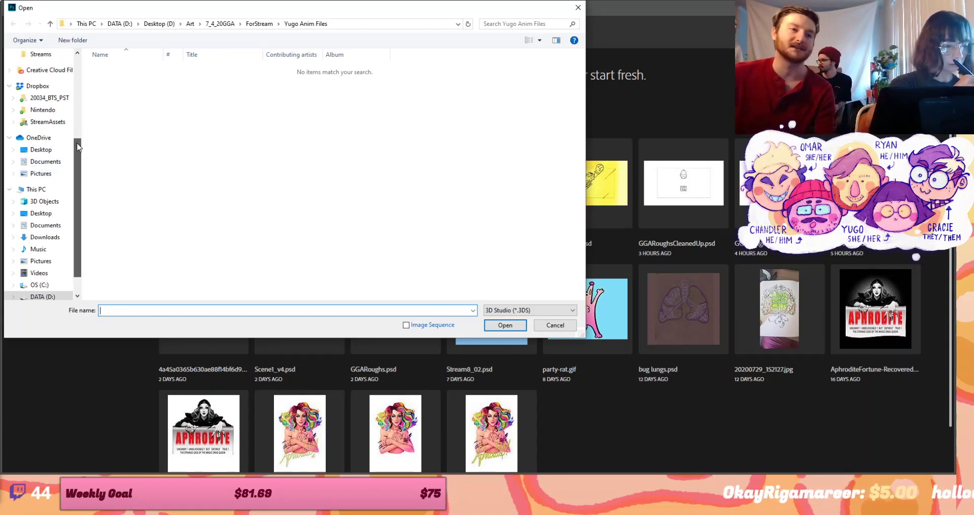
pyautogui.click(60, 149)
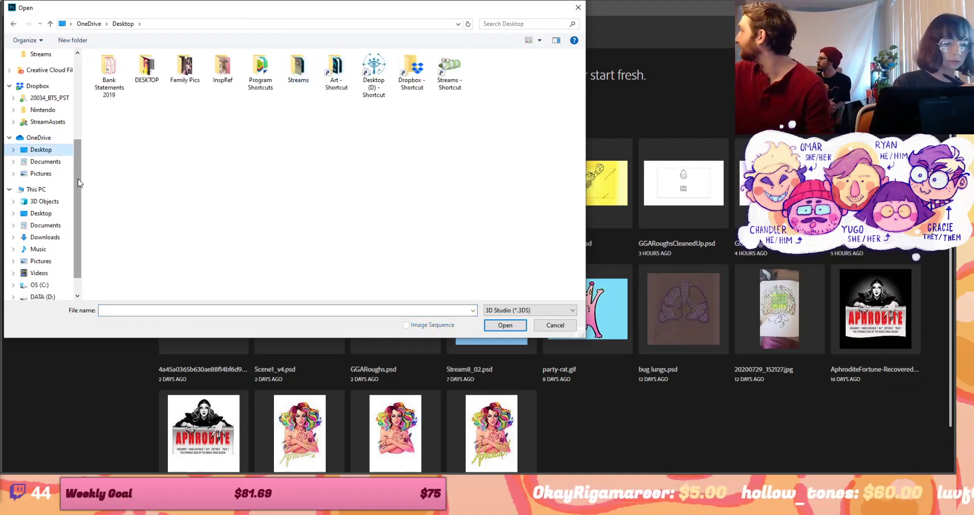
pyautogui.moveTo(79, 186); pyautogui.dragTo(75, 86)
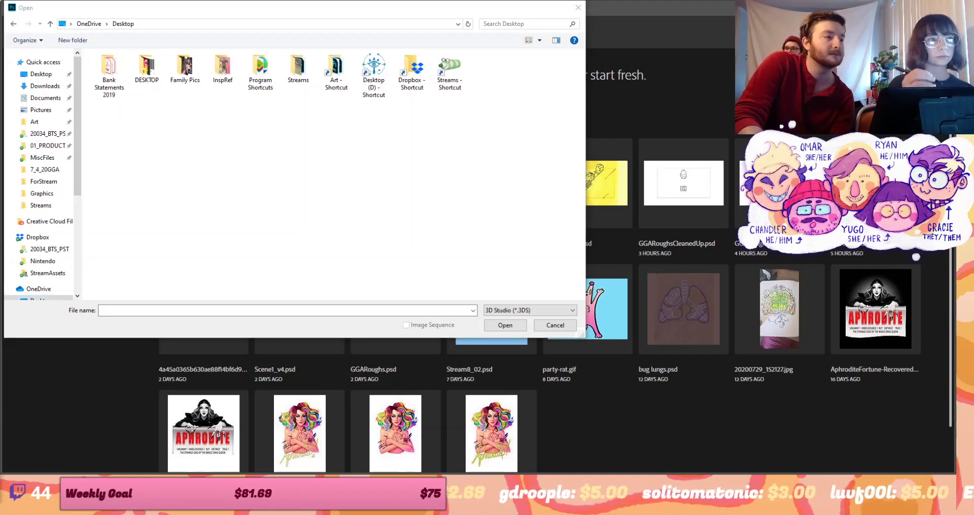
pyautogui.click(570, 14)
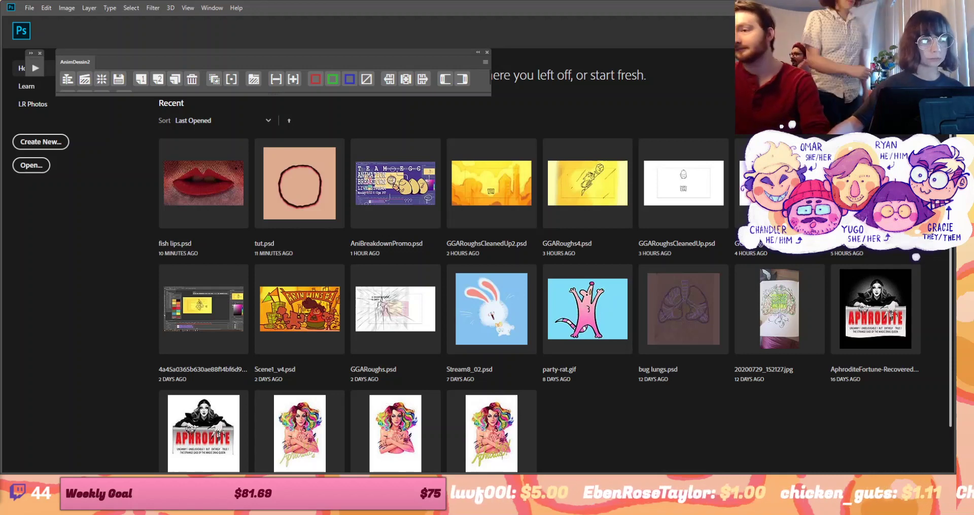
# Dismiss the Home screen with Esc to get back to the LEGS.psd document
pyautogui.press('Escape')
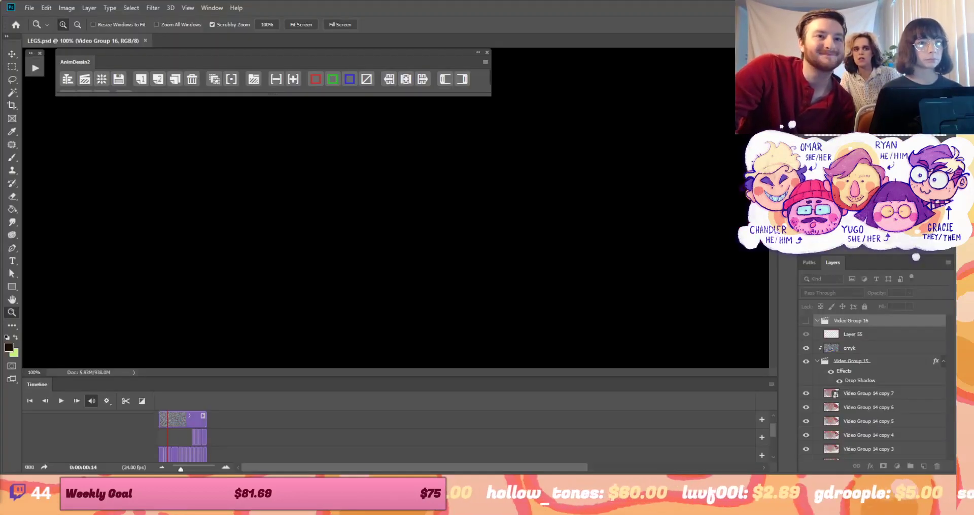
# End the unresponsive Photoshop task in Task Manager, then close Task Manager
pyautogui.hotkey('ctrl', 'shift', 'Escape')
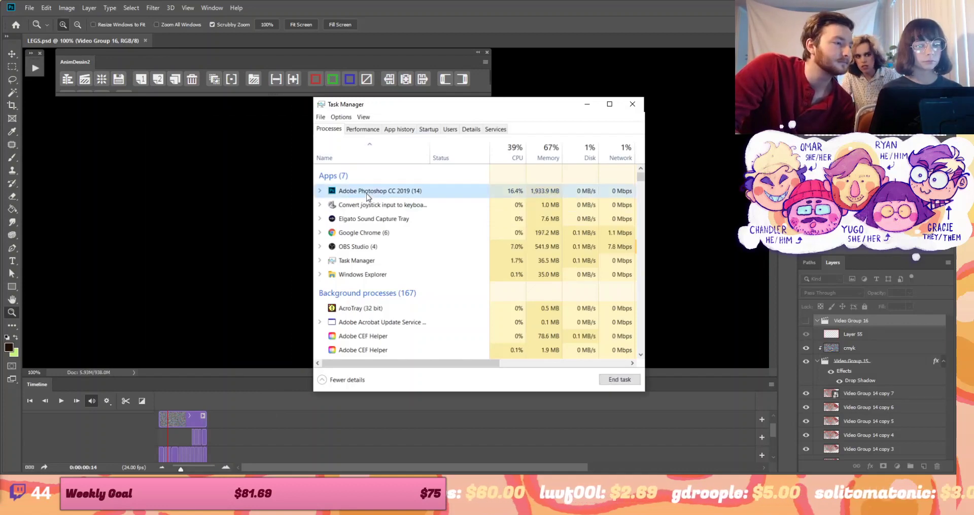
pyautogui.click(619, 379)
pyautogui.click(633, 104)
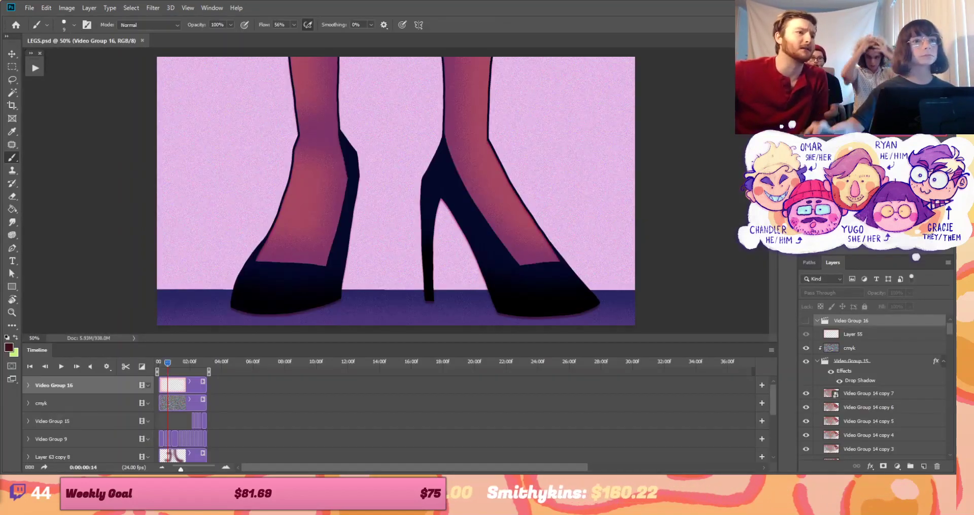
# Stretch the timeline, move the playhead to the start and play the animation once
pyautogui.moveTo(181, 469); pyautogui.dragTo(196, 458)
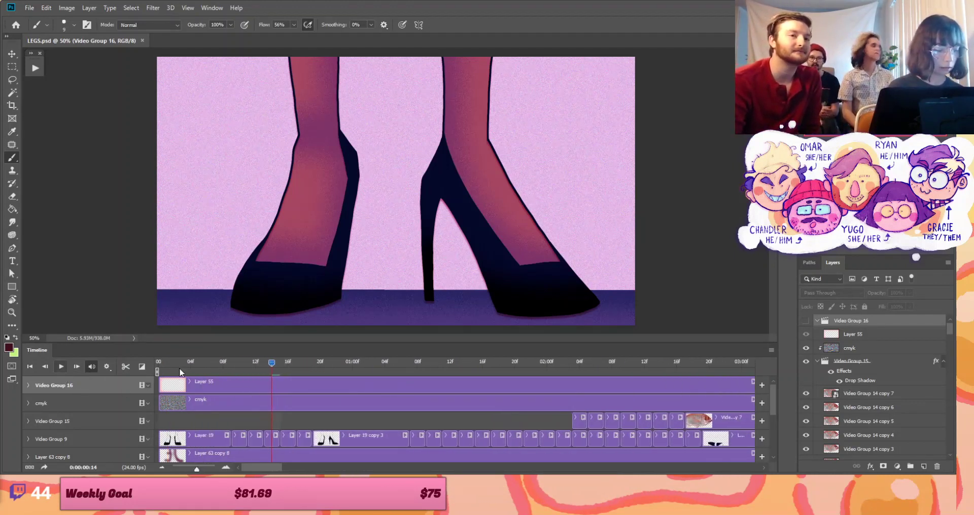
pyautogui.click(158, 363)
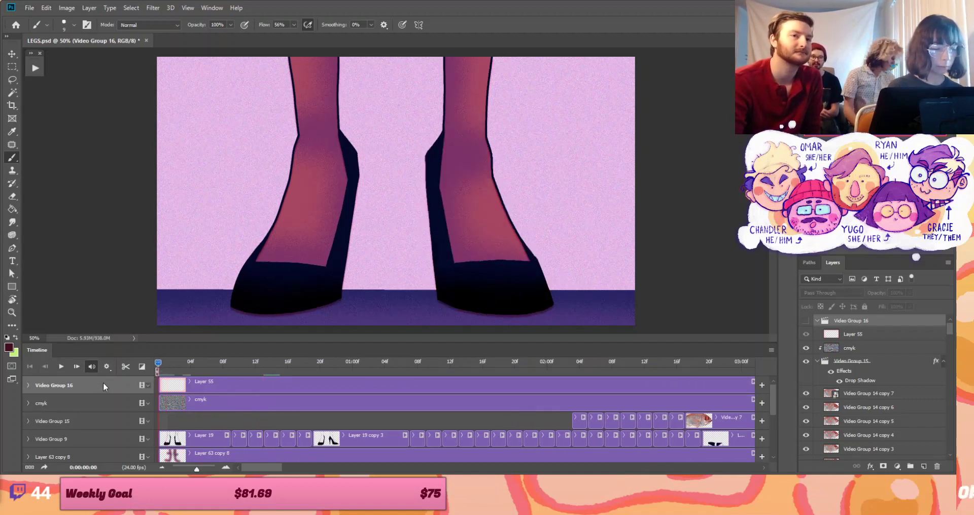
pyautogui.click(62, 367)
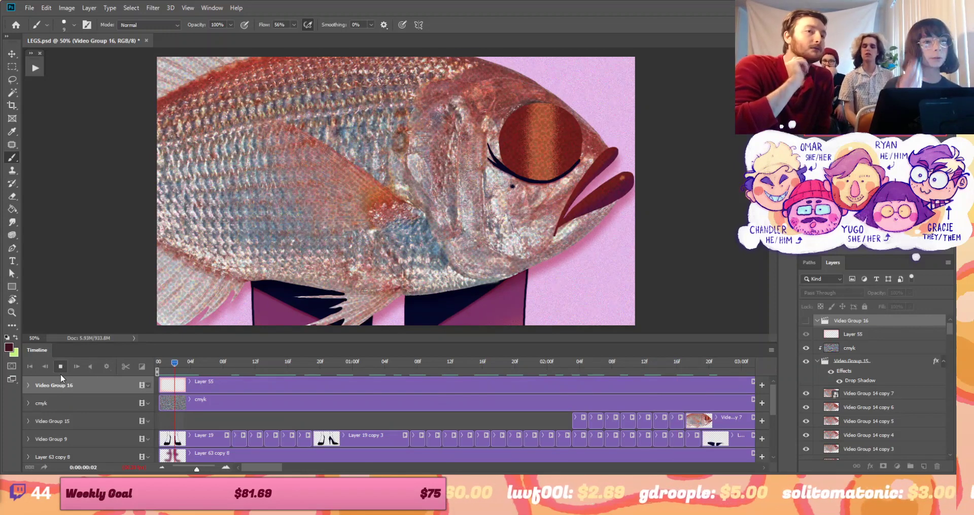
pyautogui.click(60, 372)
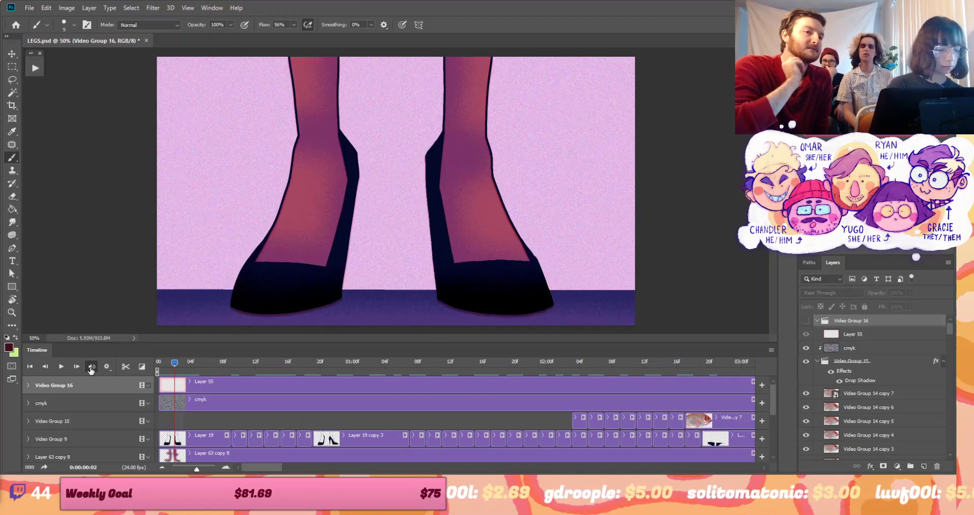
# Replay the animation twice more, restarting it from the first frame
pyautogui.click(61, 367)
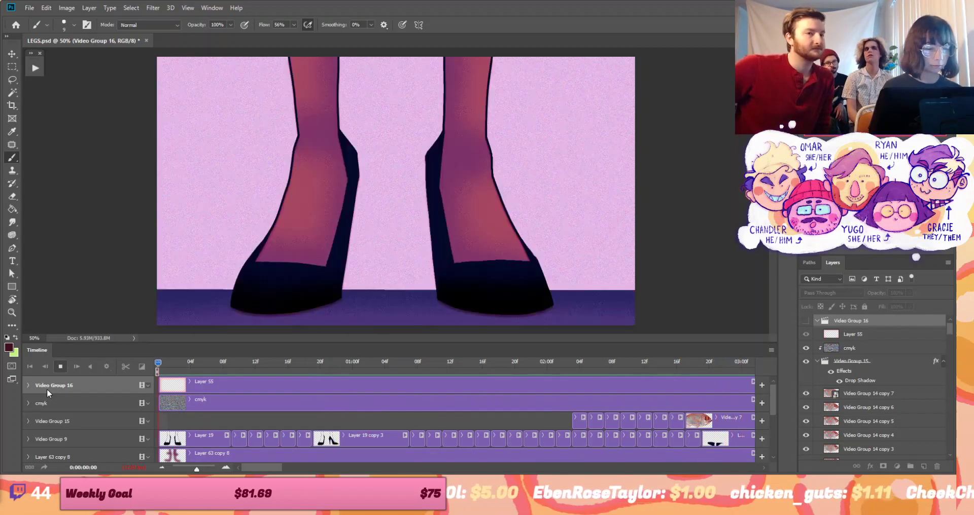
pyautogui.click(60, 367)
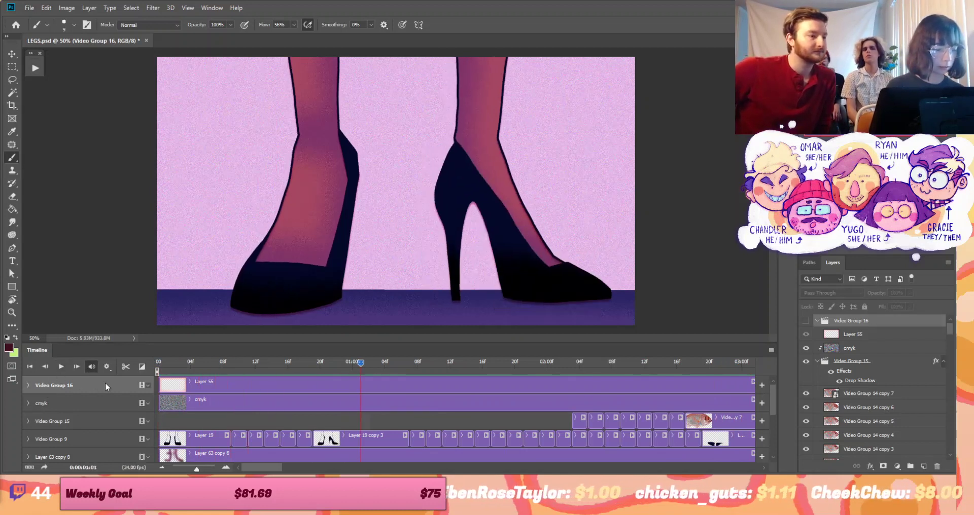
pyautogui.click(160, 370)
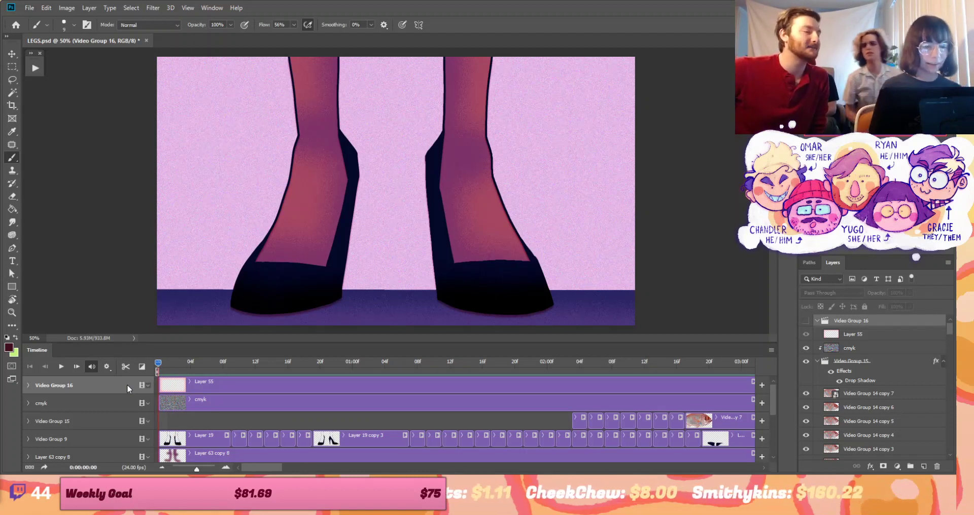
pyautogui.click(61, 369)
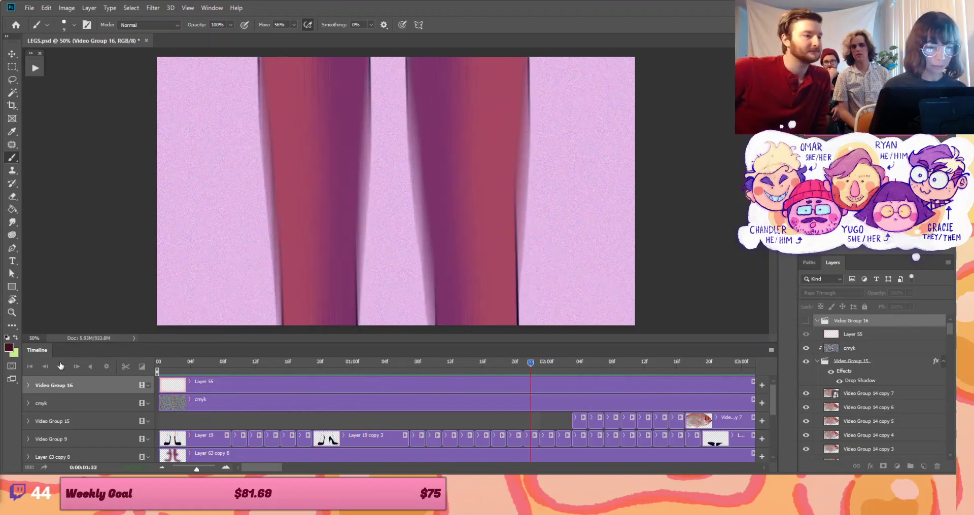
pyautogui.click(58, 369)
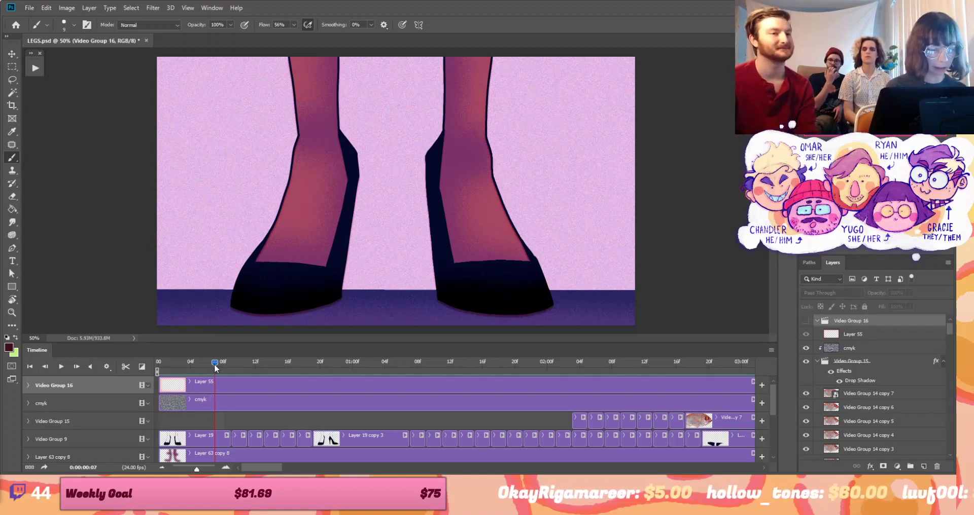
pyautogui.moveTo(215, 363); pyautogui.dragTo(740, 402)
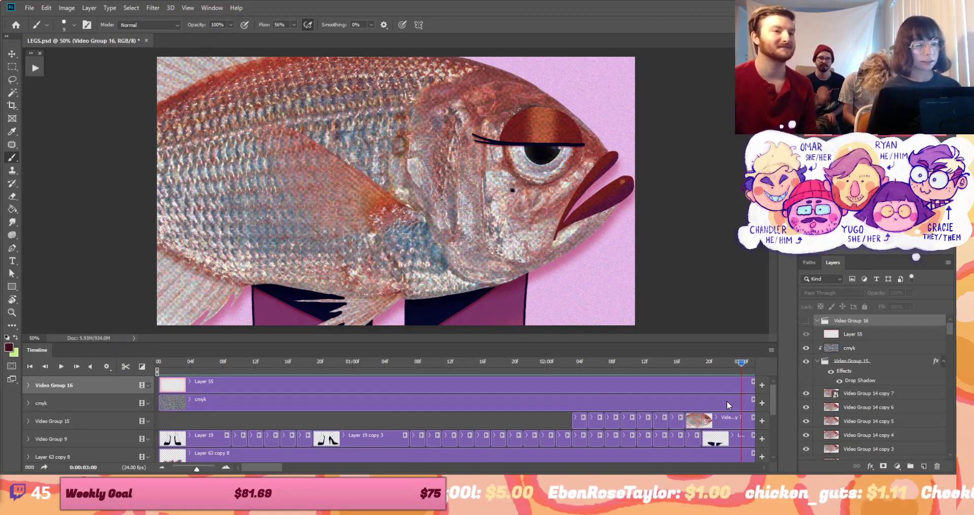
pyautogui.moveTo(739, 371); pyautogui.dragTo(709, 387)
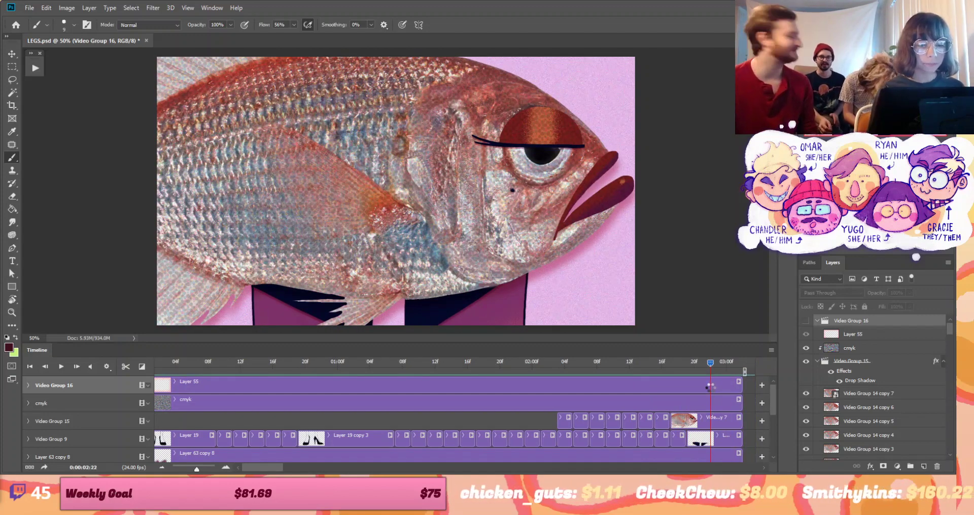
pyautogui.moveTo(710, 388)
pyautogui.mouseDown()
pyautogui.moveTo(738, 385)
pyautogui.moveTo(570, 407)
pyautogui.moveTo(707, 400)
pyautogui.mouseUp()
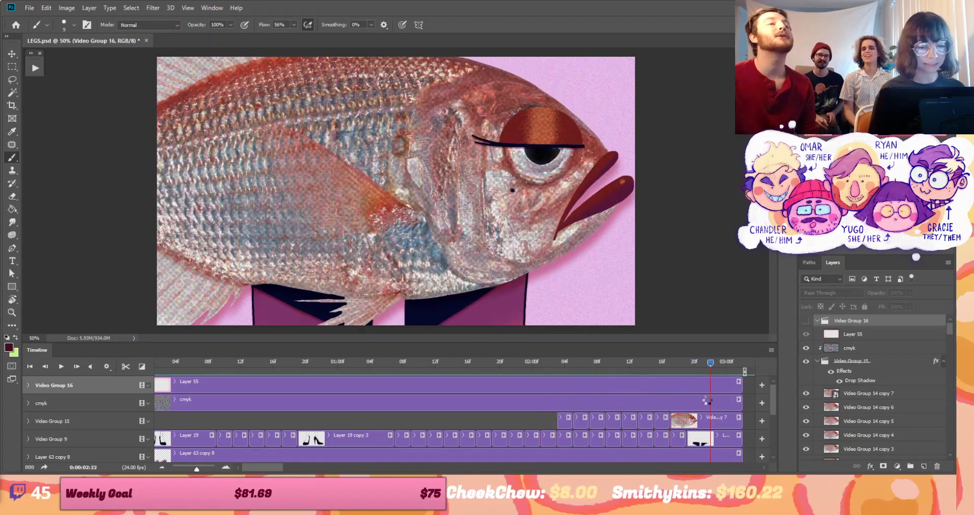
pyautogui.moveTo(702, 363); pyautogui.dragTo(726, 366)
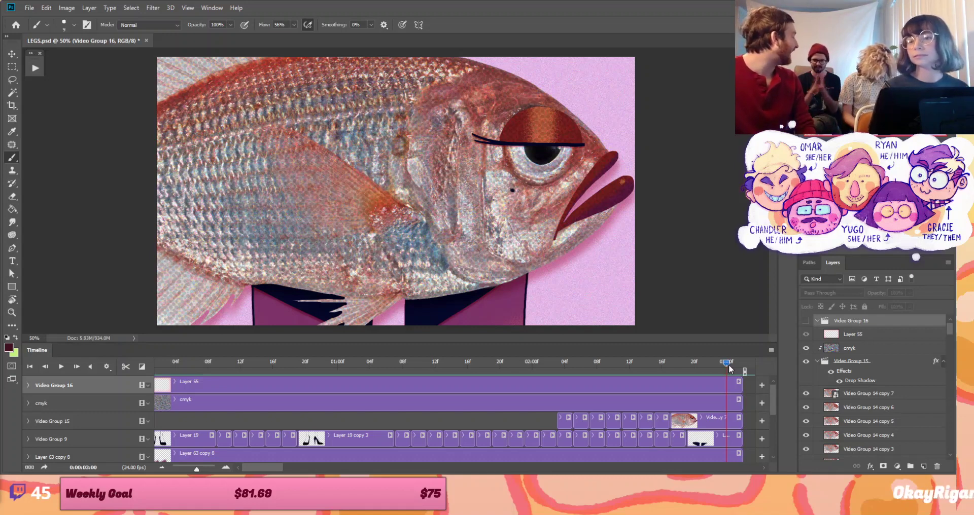
pyautogui.moveTo(728, 365); pyautogui.dragTo(687, 374)
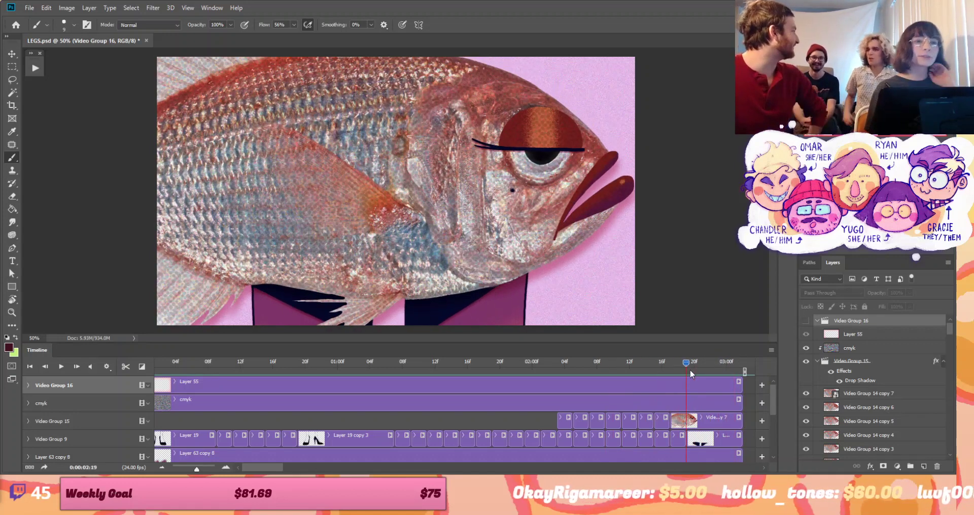
pyautogui.moveTo(686, 372); pyautogui.dragTo(443, 404)
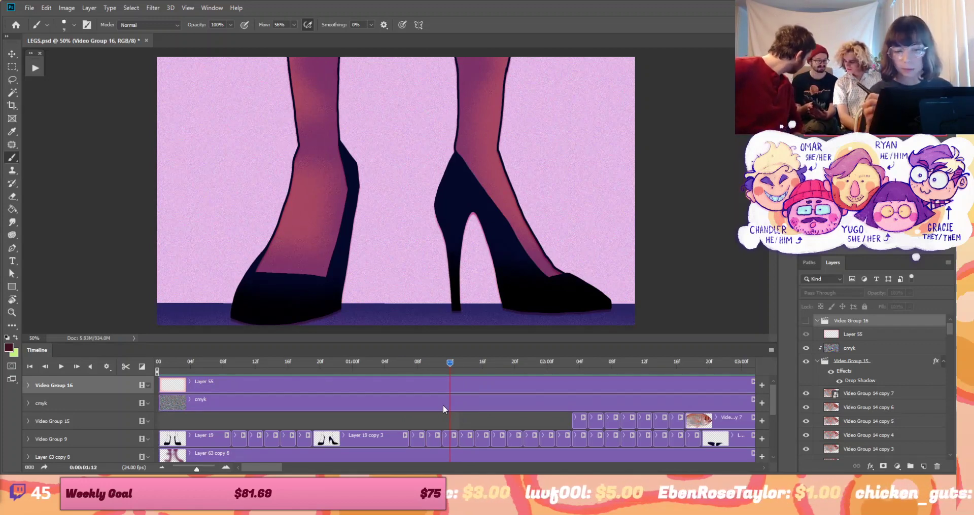
# Scrub the legs frames and toggle Layer 63 copy 8's leg shading off and back on
pyautogui.click(459, 363)
pyautogui.moveTo(467, 363); pyautogui.dragTo(490, 363)
pyautogui.press('Up')
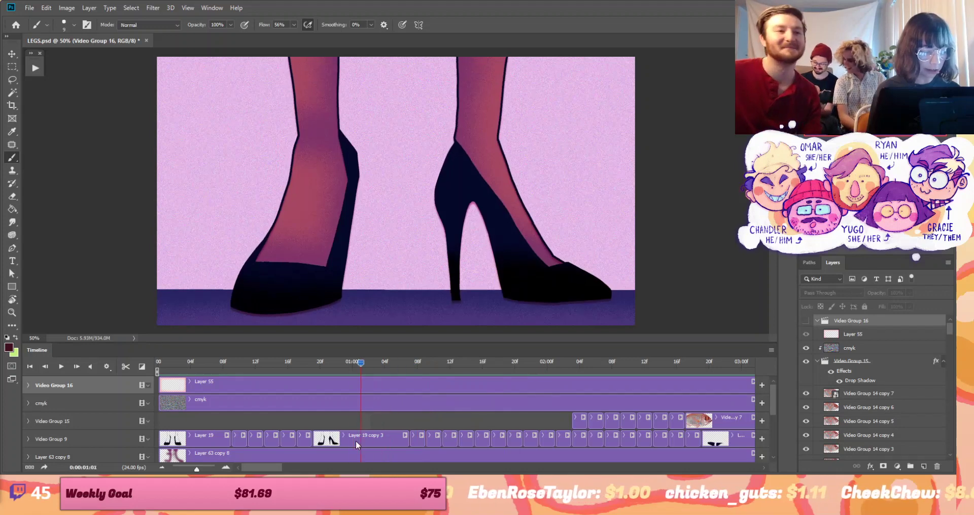
pyautogui.click(369, 456)
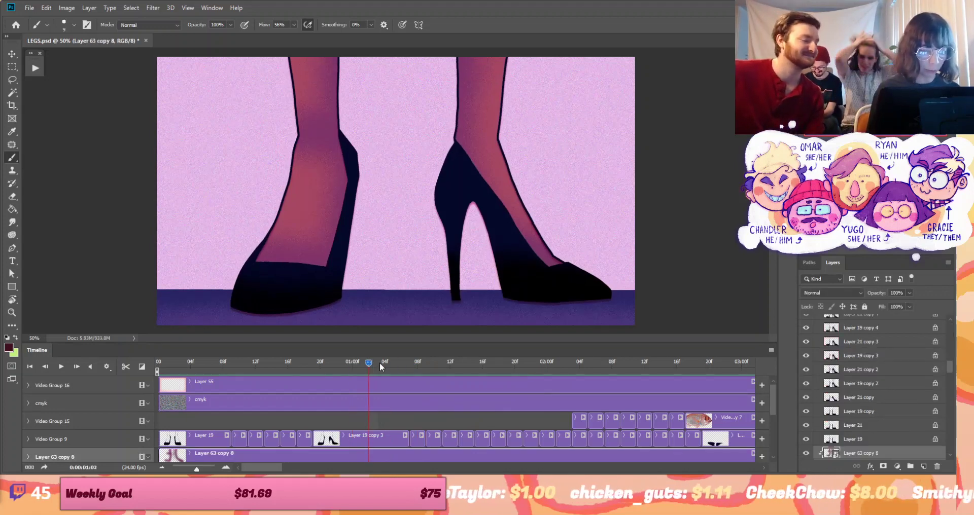
pyautogui.moveTo(379, 363); pyautogui.dragTo(376, 395)
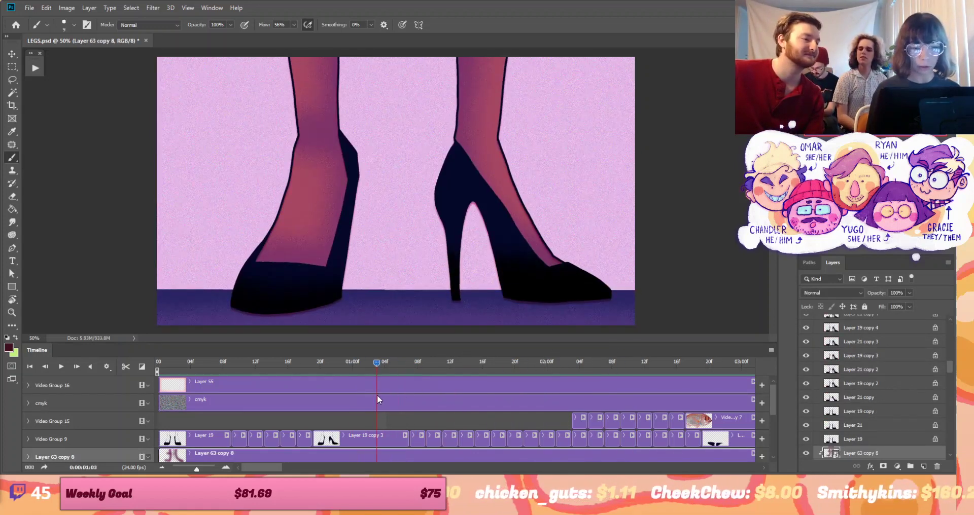
pyautogui.moveTo(949, 370); pyautogui.dragTo(926, 375)
pyautogui.click(806, 374)
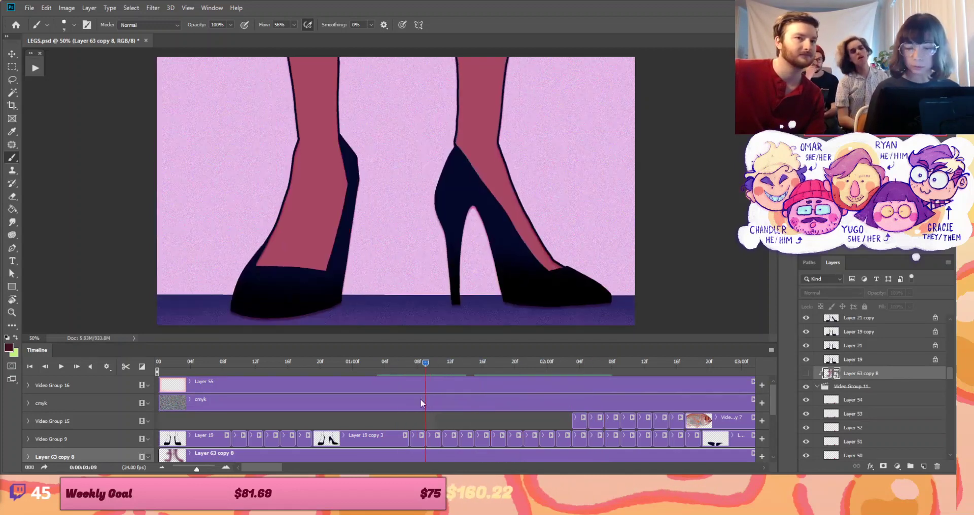
pyautogui.click(807, 372)
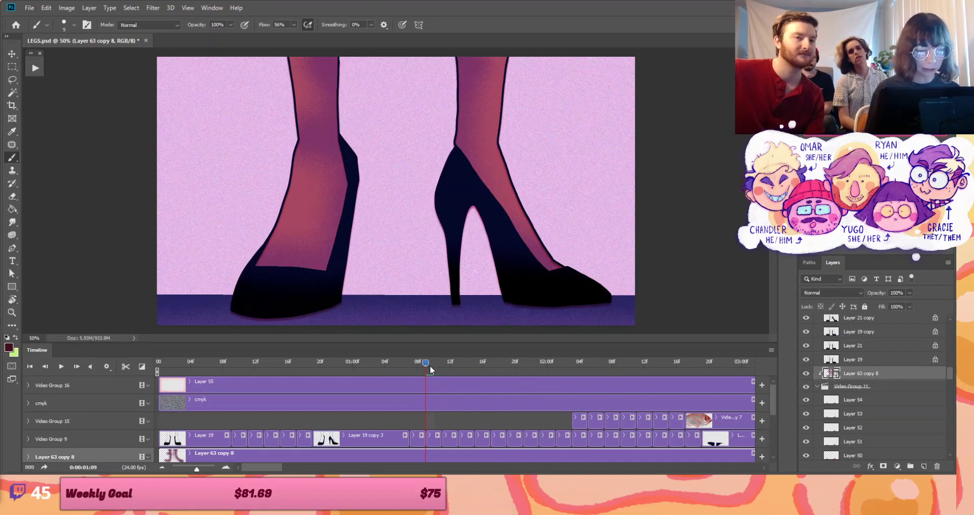
# Hide the cmyk texture, the shoes group and the shaded leg layers
pyautogui.moveTo(430, 365); pyautogui.dragTo(193, 424)
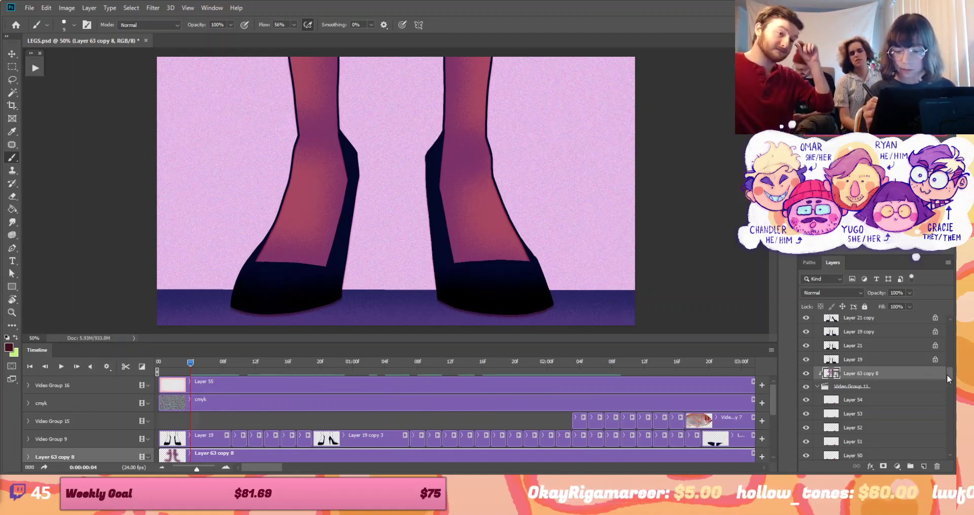
pyautogui.moveTo(947, 374); pyautogui.dragTo(942, 323)
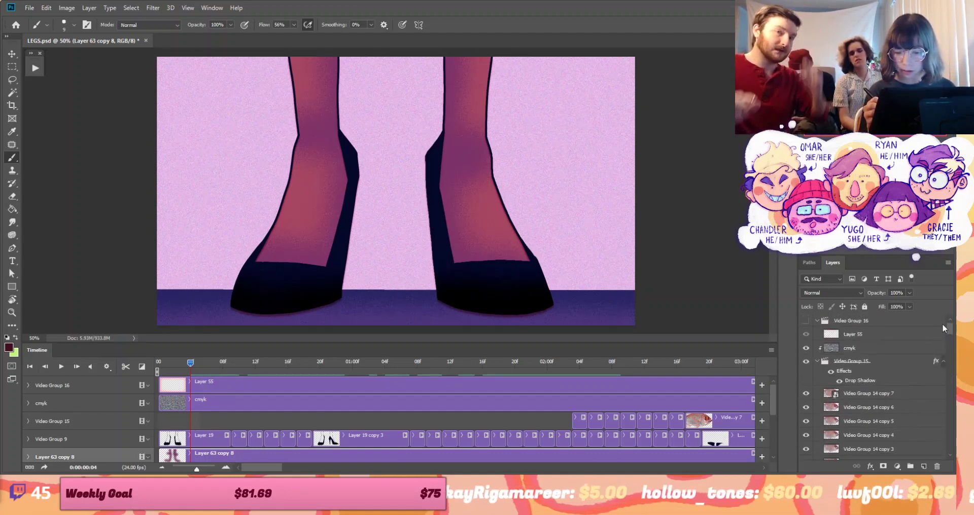
pyautogui.click(806, 348)
pyautogui.moveTo(947, 329); pyautogui.dragTo(947, 376)
pyautogui.click(806, 357)
pyautogui.click(806, 346)
pyautogui.click(806, 359)
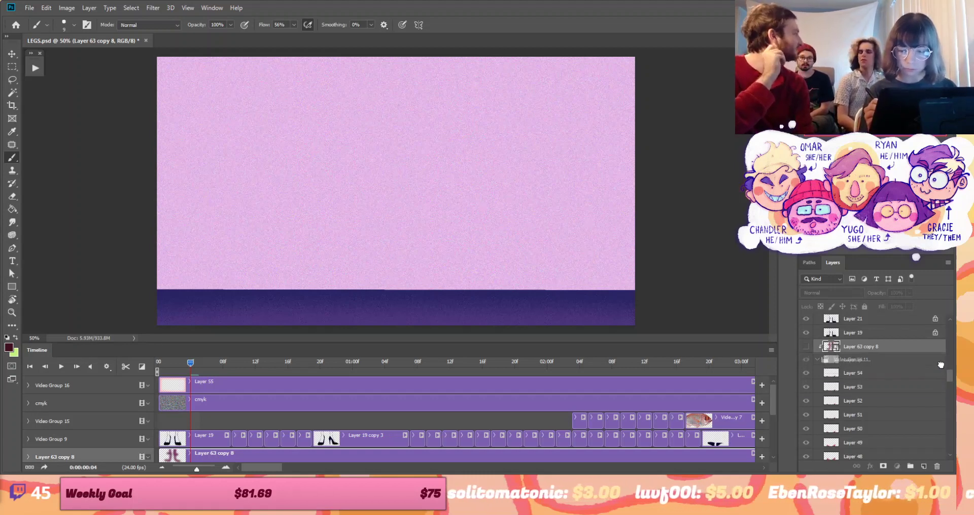
# Show the Video Group 1 leg sketches and play the animation through once
pyautogui.click(935, 374)
pyautogui.moveTo(947, 376); pyautogui.dragTo(951, 409)
pyautogui.click(806, 343)
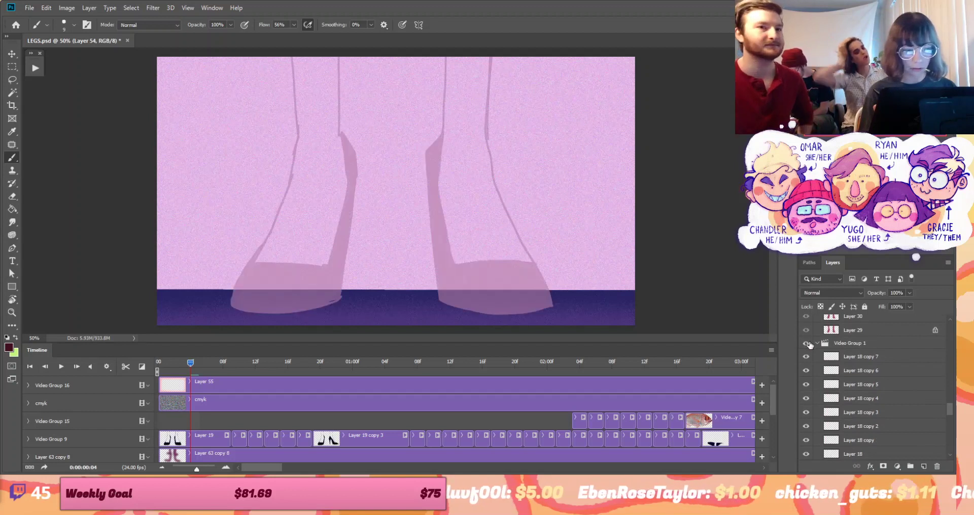
pyautogui.click(60, 368)
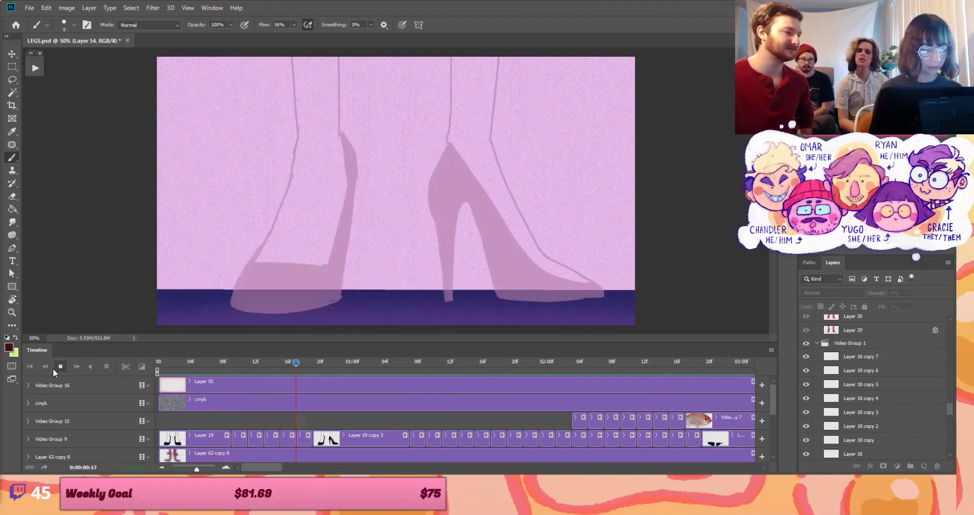
pyautogui.click(55, 367)
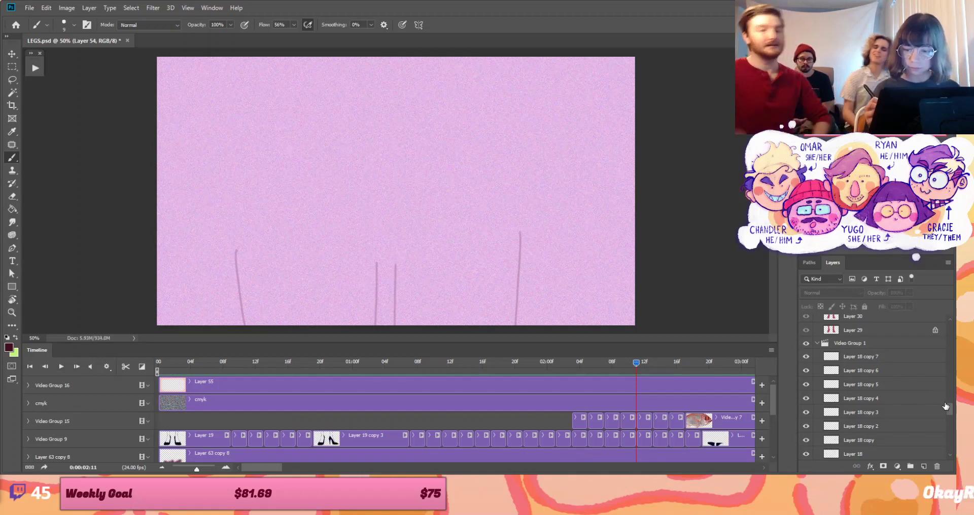
# Hide the leg sketches and show the red shaded legs, fish group and colour-tint group
pyautogui.scroll(-5, 950, 456)
pyautogui.moveTo(948, 454)
pyautogui.mouseDown()
pyautogui.moveTo(939, 403)
pyautogui.moveTo(948, 328)
pyautogui.mouseUp()
pyautogui.click(806, 412)
pyautogui.click(805, 375)
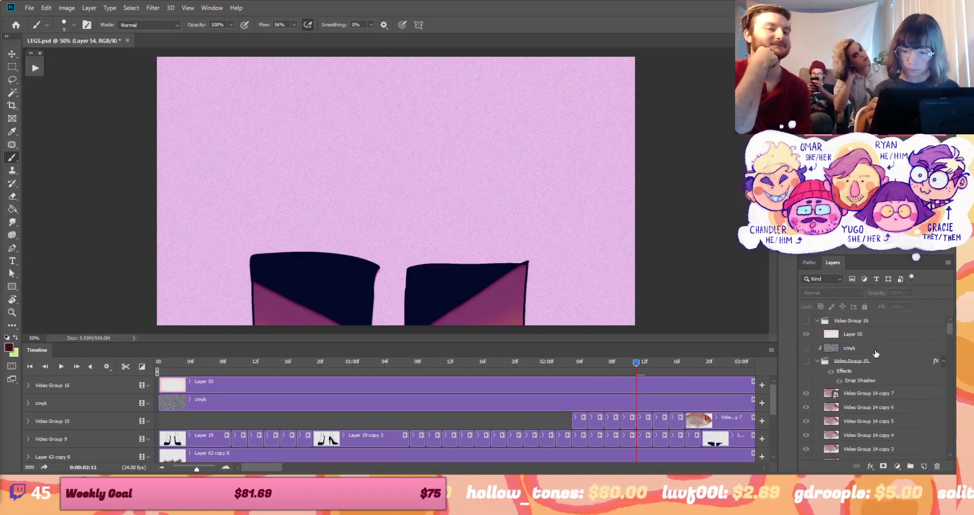
pyautogui.click(806, 361)
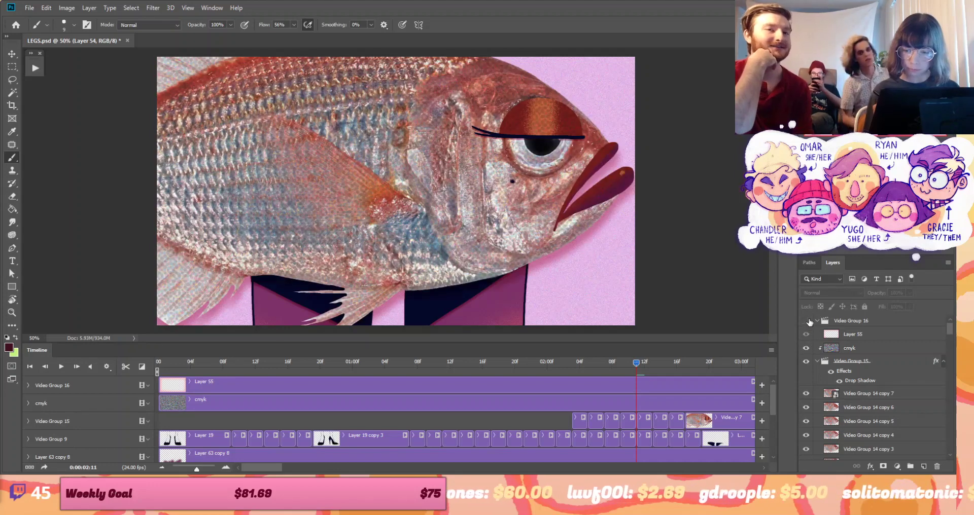
pyautogui.click(806, 320)
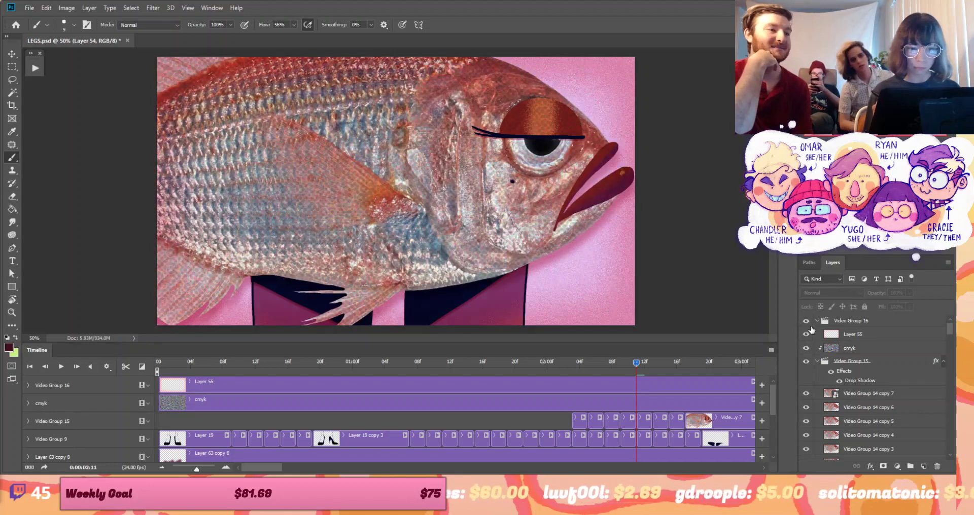
# Scrub from the fish frames back to the high heels, then forward to the streaked legs
pyautogui.click(619, 365)
pyautogui.moveTo(619, 365); pyautogui.dragTo(450, 364)
pyautogui.moveTo(449, 422); pyautogui.dragTo(551, 412)
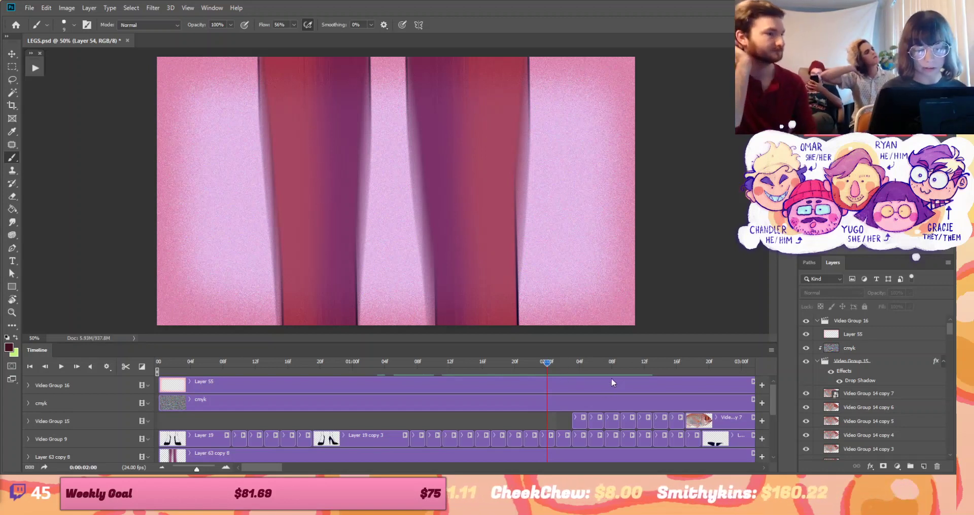
# Scrub to 01:21 and select the Layer 25 frame in the Video Group 9 track
pyautogui.moveTo(548, 363); pyautogui.dragTo(521, 367)
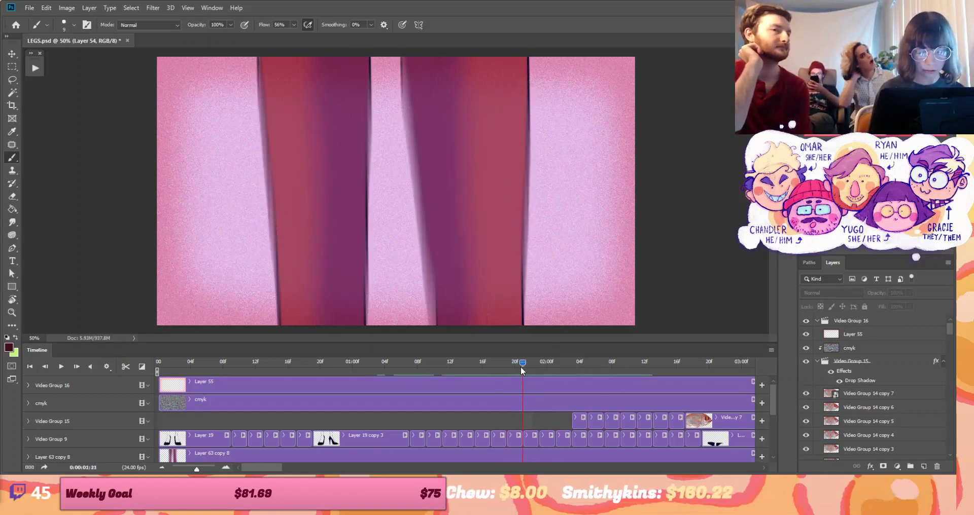
pyautogui.click(531, 437)
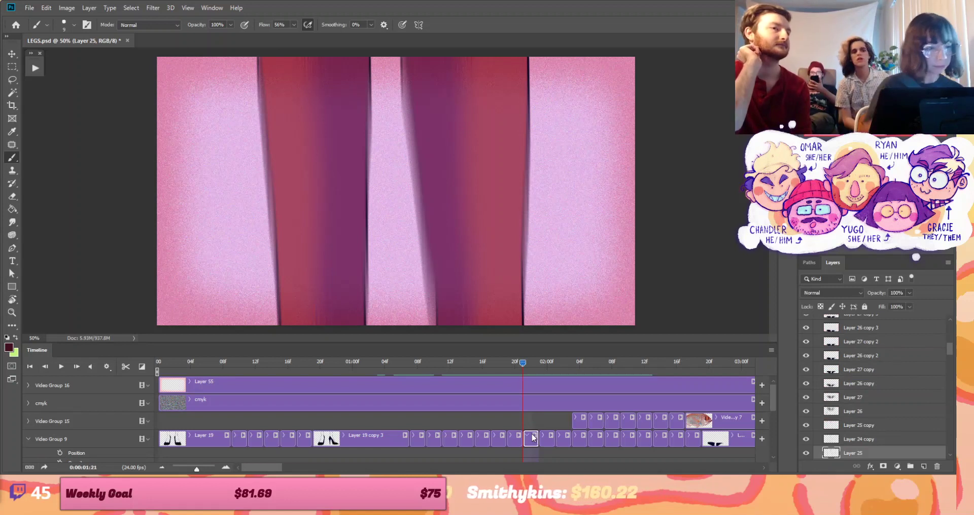
# Apply Motion Blur to the Layer 25 frame with Angle 4° and Distance 30 pixels
pyautogui.click(153, 8)
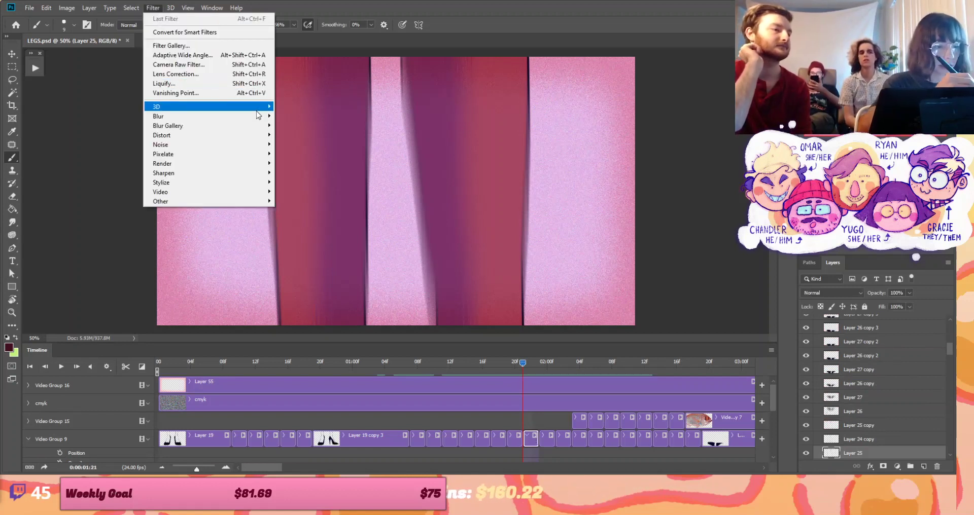
pyautogui.moveTo(264, 118)
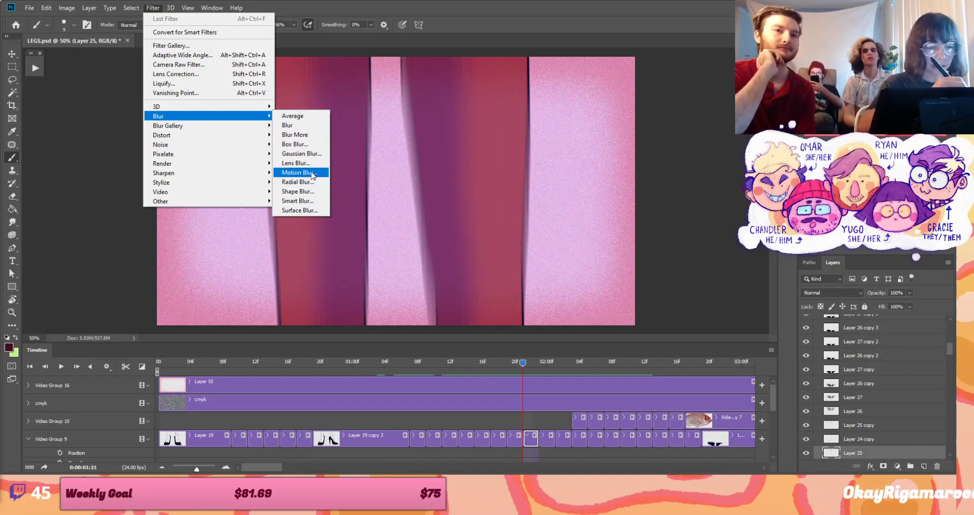
pyautogui.click(312, 173)
pyautogui.moveTo(243, 148); pyautogui.dragTo(724, 127)
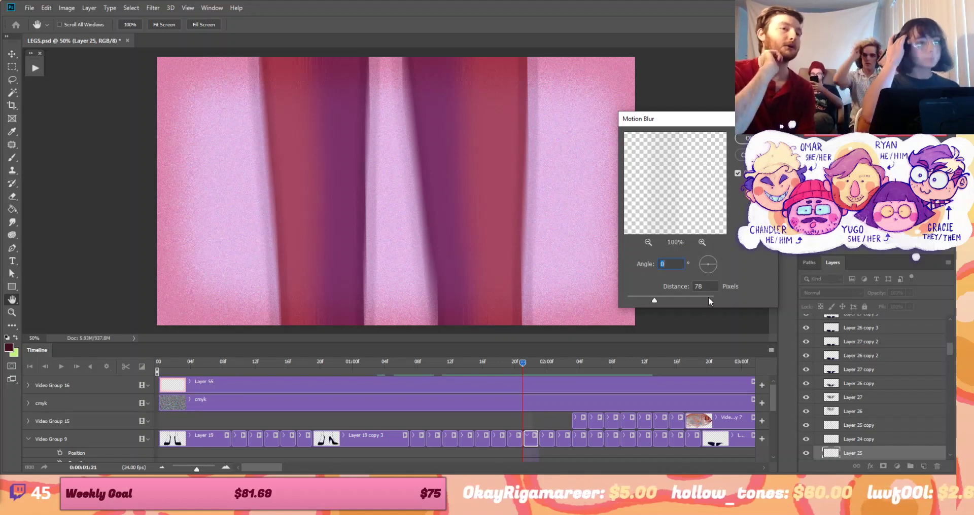
pyautogui.click(711, 269)
pyautogui.hotkey('shift', 'Down')
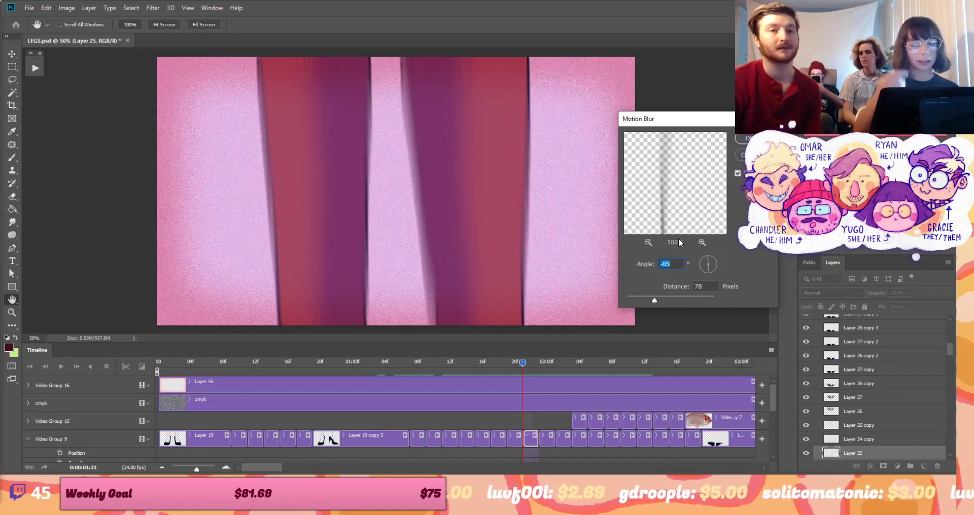
pyautogui.moveTo(711, 267)
pyautogui.mouseDown()
pyautogui.moveTo(728, 248)
pyautogui.moveTo(715, 263)
pyautogui.mouseUp()
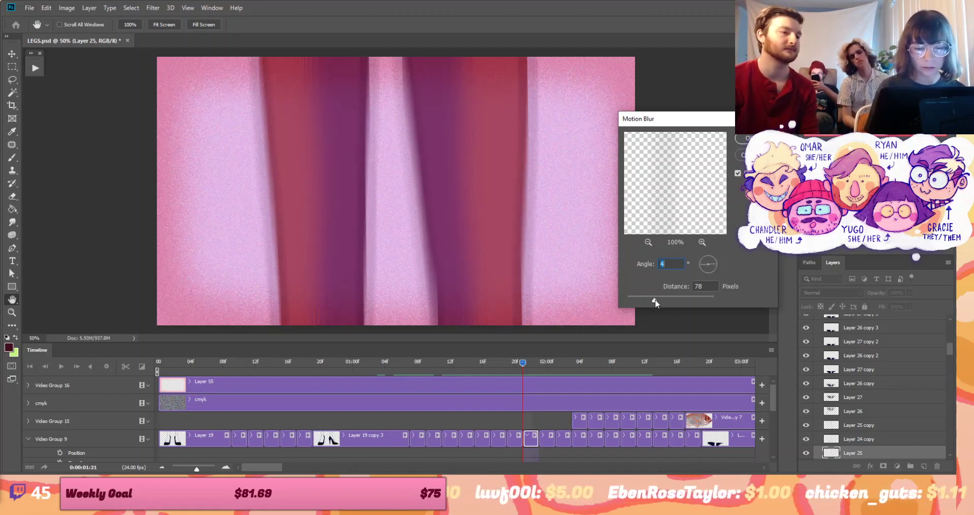
pyautogui.moveTo(653, 300); pyautogui.dragTo(673, 304)
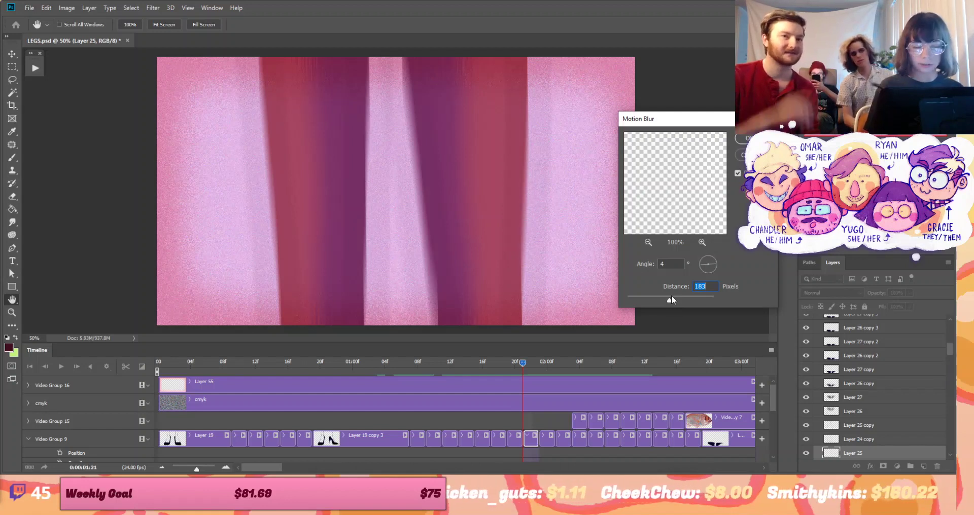
pyautogui.moveTo(669, 301); pyautogui.dragTo(628, 303)
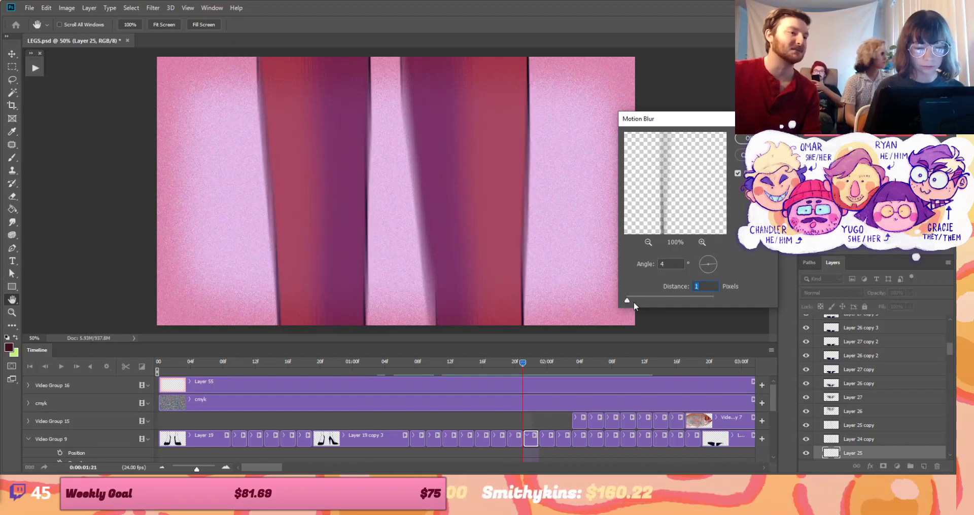
pyautogui.click(632, 303)
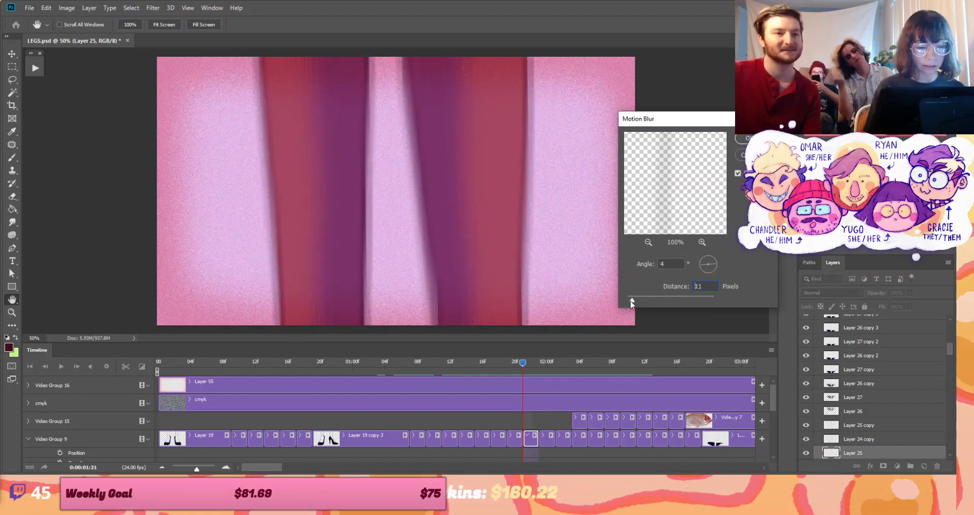
pyautogui.click(630, 302)
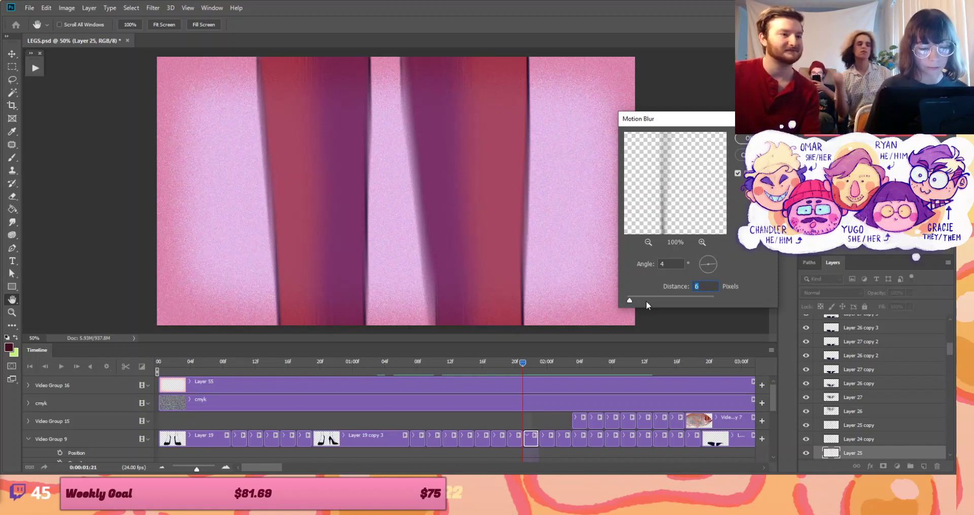
pyautogui.moveTo(632, 301)
pyautogui.mouseDown()
pyautogui.moveTo(650, 297)
pyautogui.moveTo(631, 305)
pyautogui.mouseUp()
pyautogui.press('Return')
# Apply a Spin Radial Blur of amount 10 with its centre moved slightly right
pyautogui.press('b')
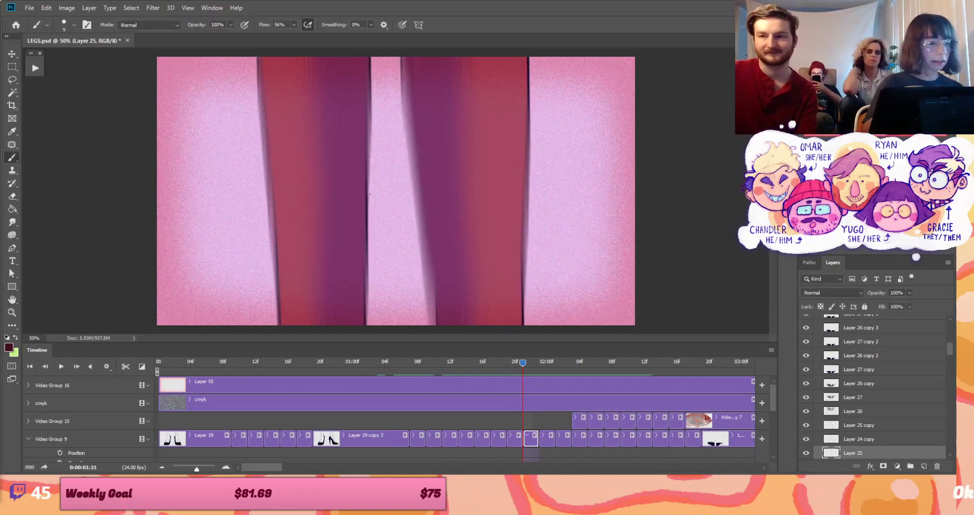
pyautogui.click(153, 8)
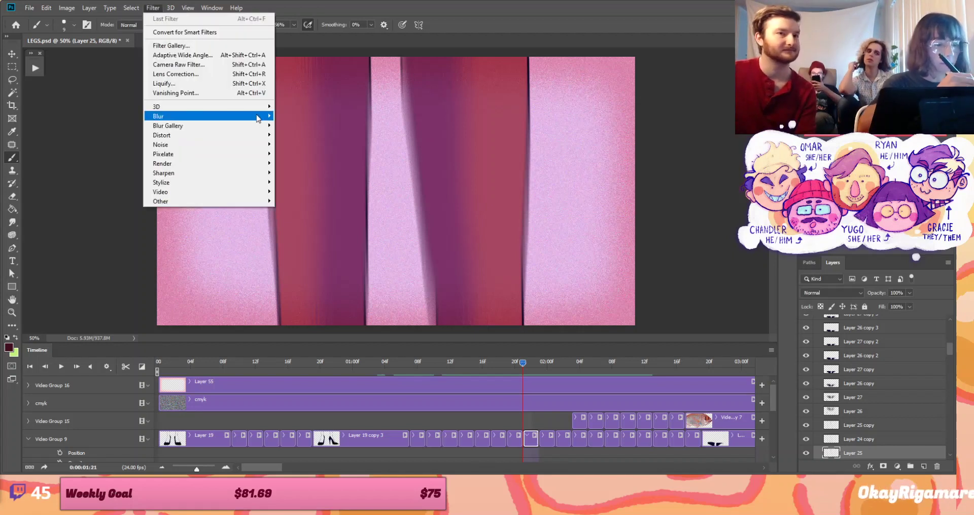
pyautogui.moveTo(261, 118)
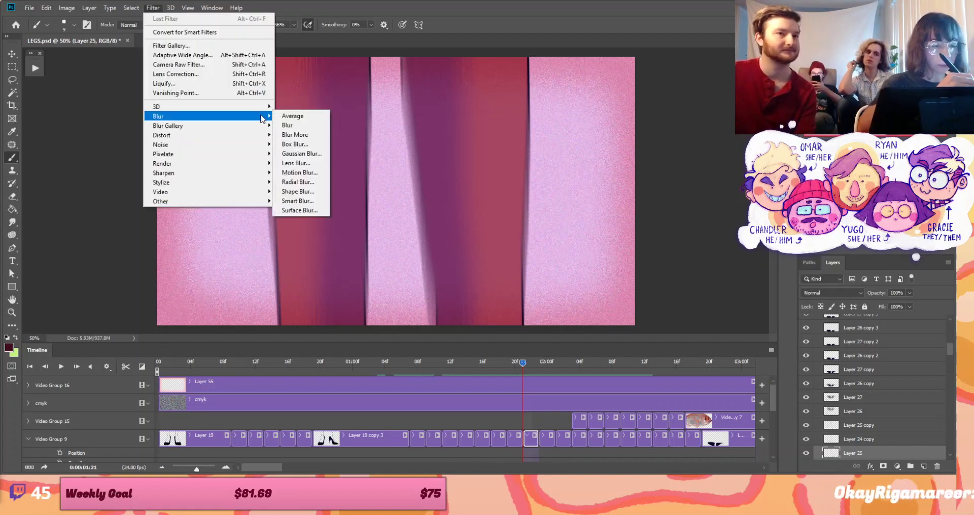
pyautogui.click(299, 183)
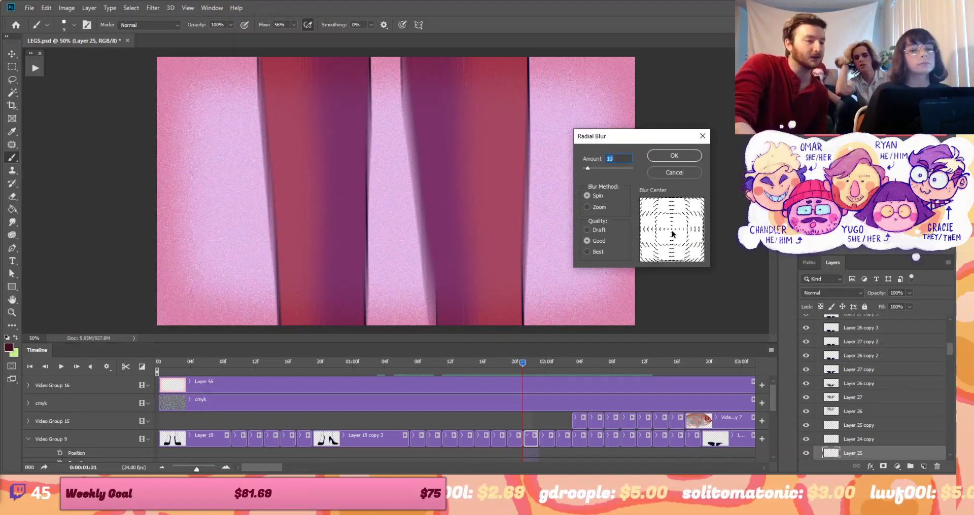
pyautogui.moveTo(673, 232); pyautogui.dragTo(659, 217)
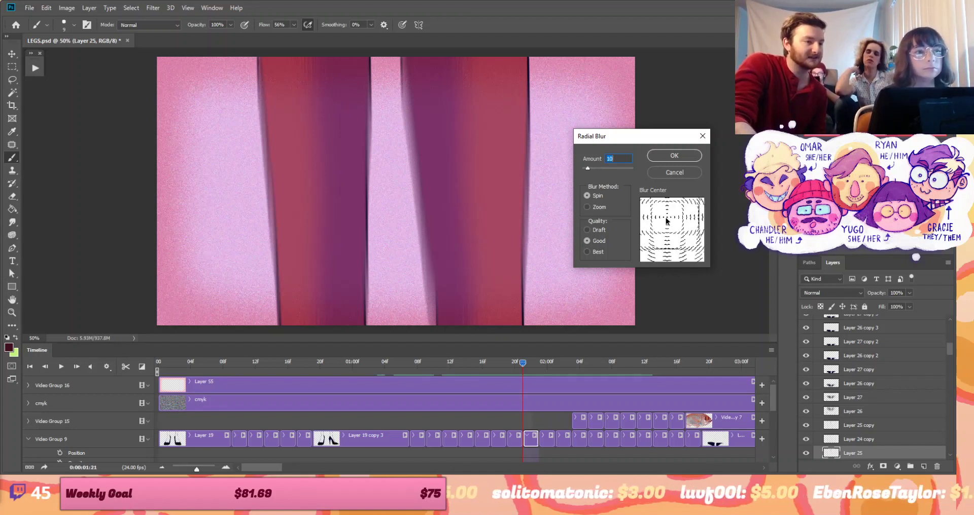
pyautogui.click(672, 155)
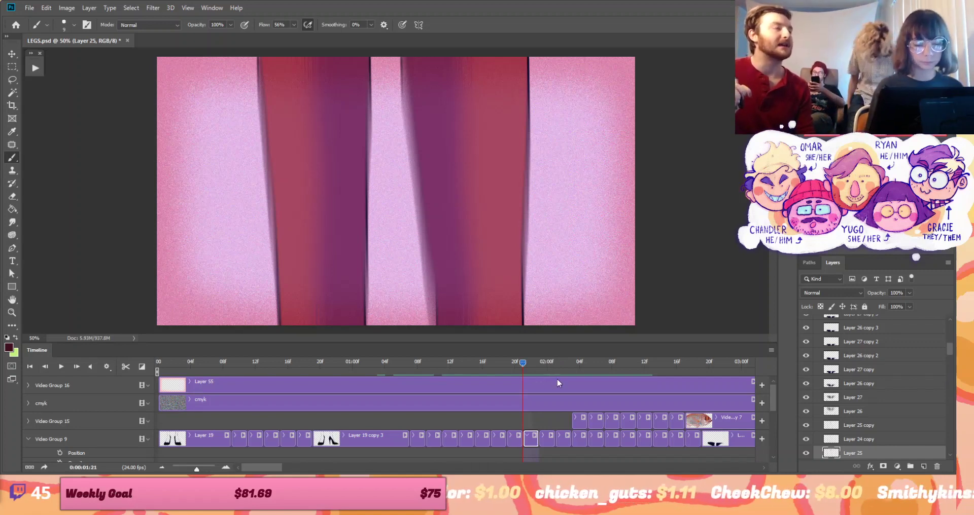
# Scrub and play the heels animation, then select the Video Group 14 copy 7 clip at 02:16
pyautogui.moveTo(525, 364); pyautogui.dragTo(214, 433)
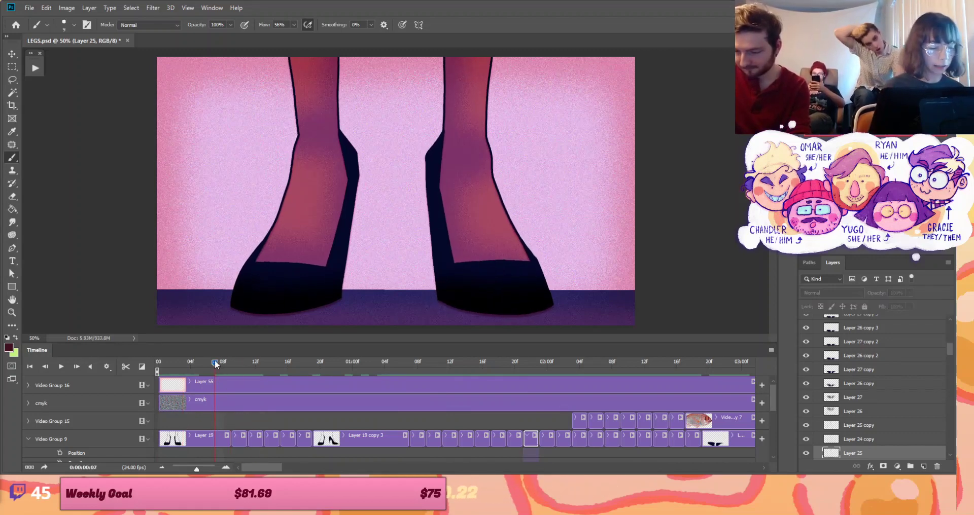
pyautogui.moveTo(214, 363); pyautogui.dragTo(224, 403)
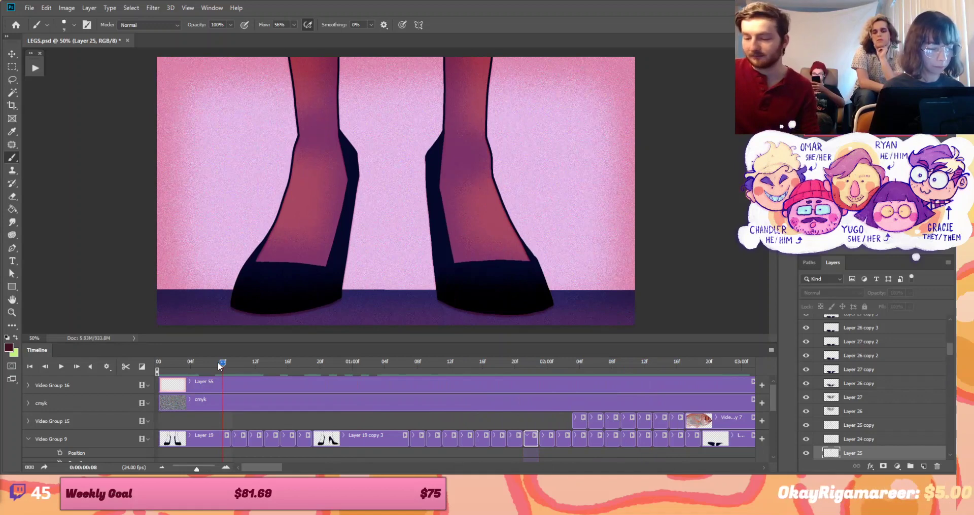
pyautogui.moveTo(219, 363); pyautogui.dragTo(158, 387)
pyautogui.click(58, 367)
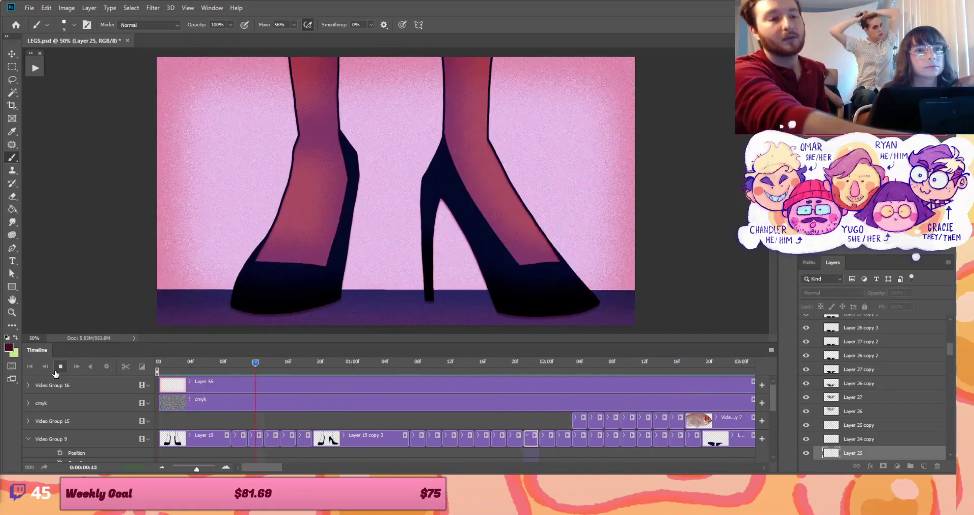
pyautogui.click(57, 371)
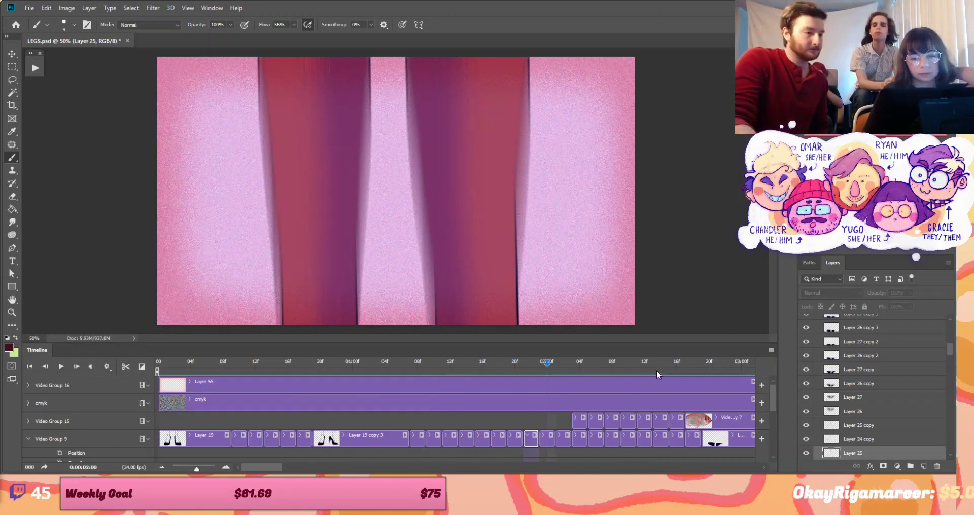
pyautogui.click(677, 365)
pyautogui.click(710, 426)
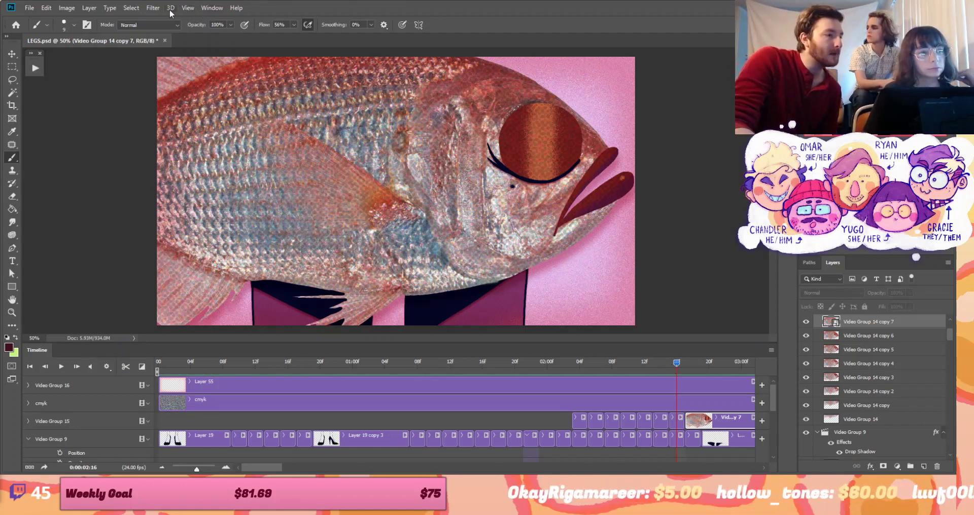
# Look through the Filter menu, then select Video Group 14 copy 6 in the Layers panel
pyautogui.click(153, 8)
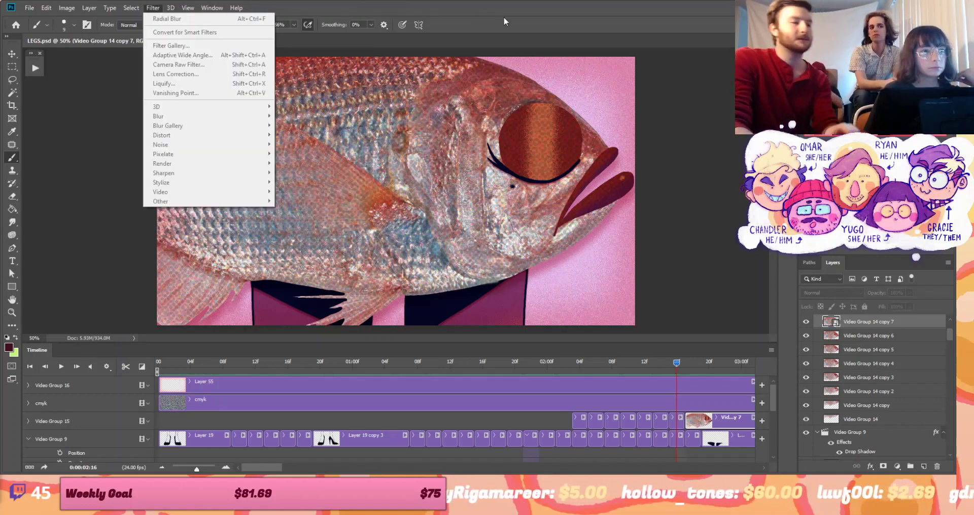
pyautogui.press('Escape')
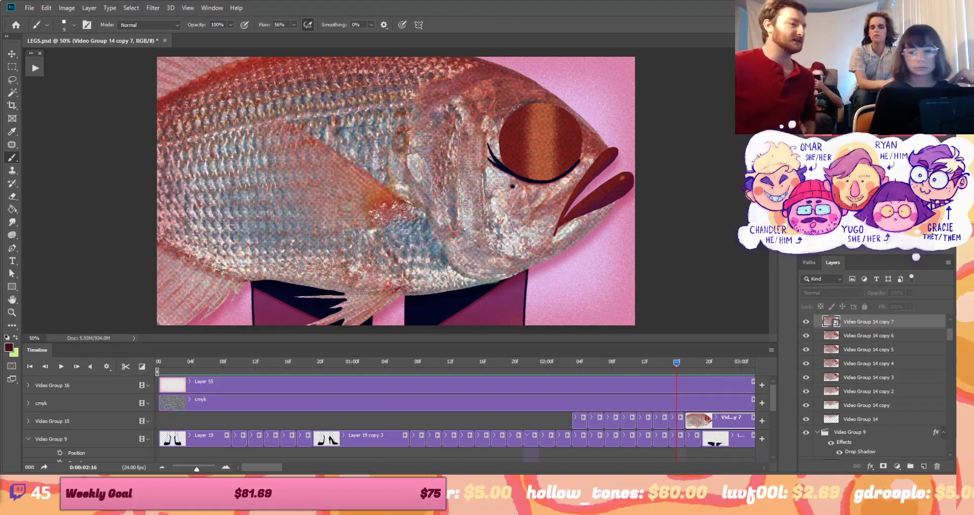
pyautogui.click(153, 8)
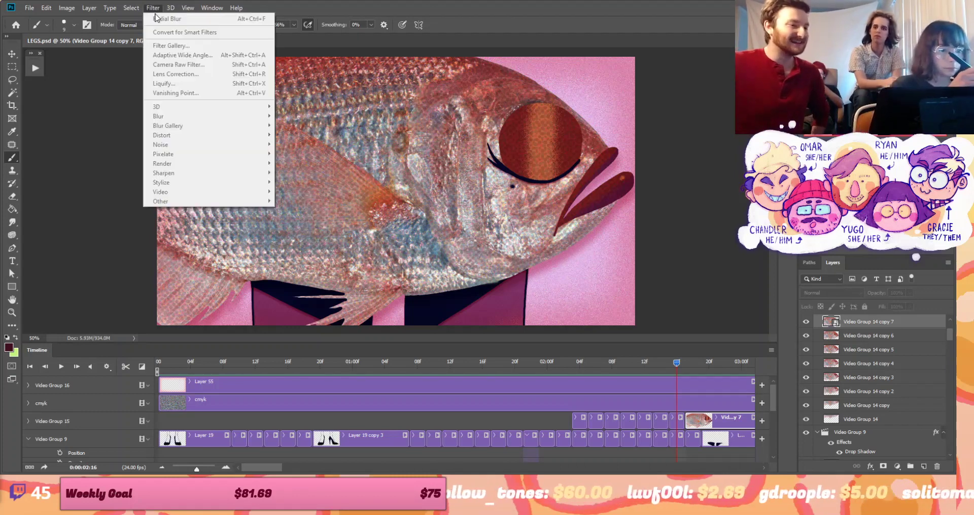
pyautogui.moveTo(186, 12)
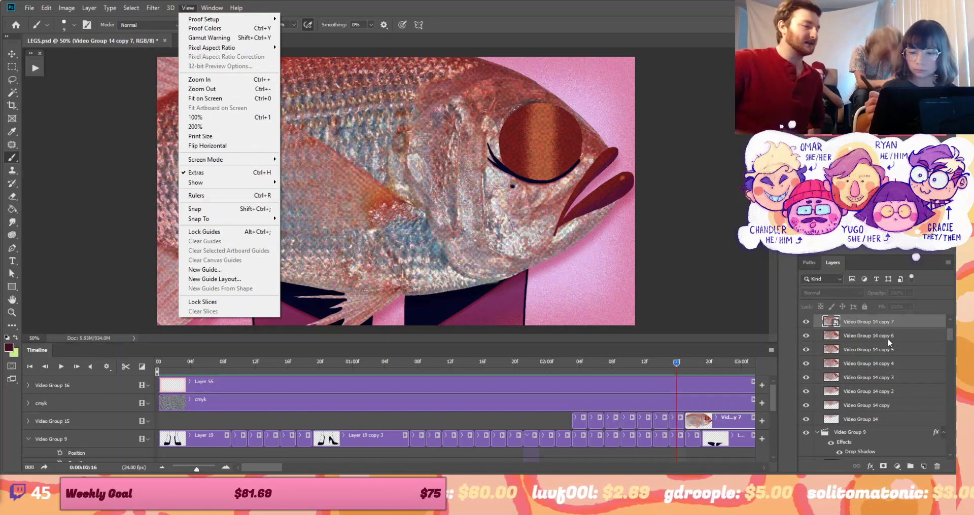
pyautogui.click(888, 338)
pyautogui.moveTo(946, 336); pyautogui.dragTo(946, 330)
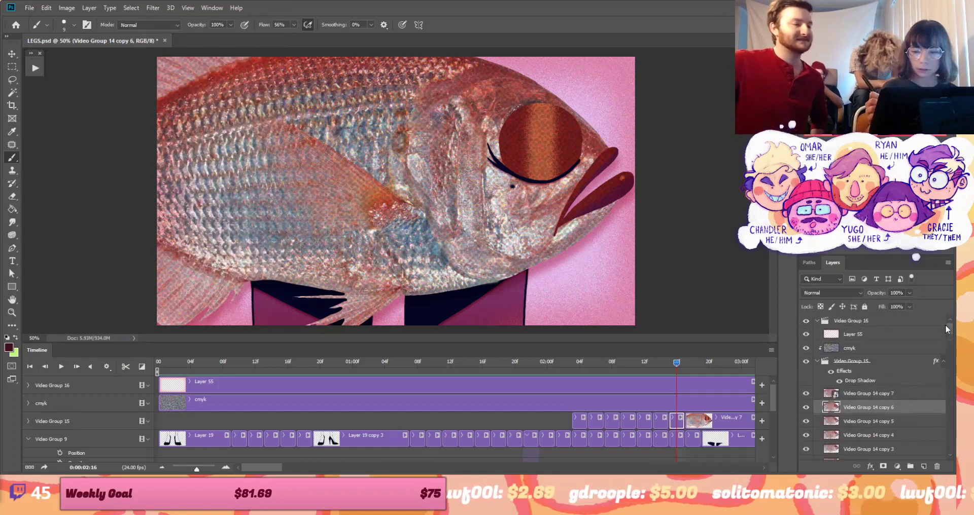
# Select the Video Group 15 fish group and convert it for smart filters
pyautogui.click(880, 365)
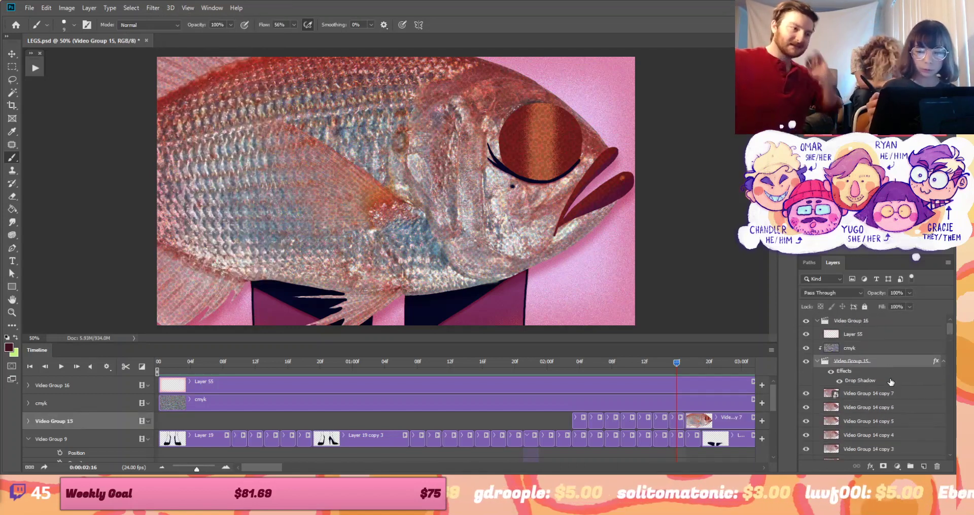
pyautogui.click(153, 8)
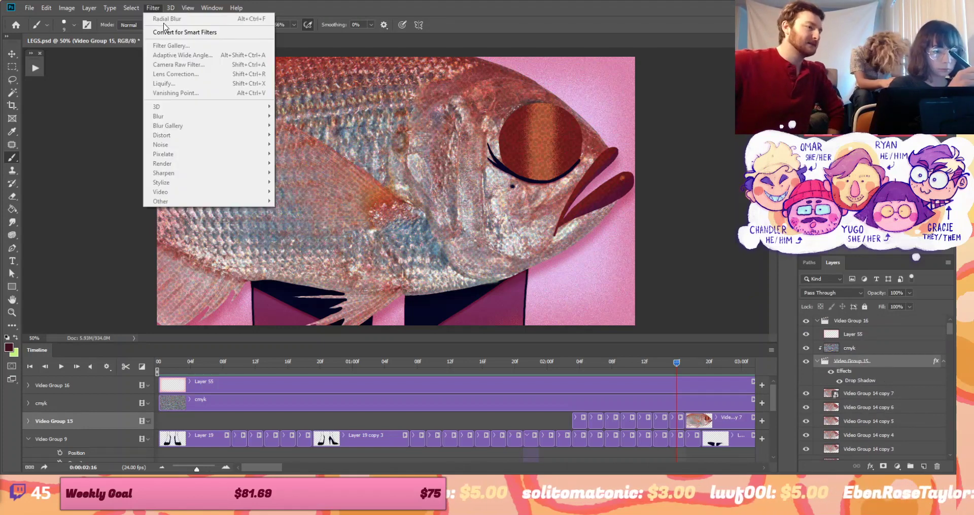
pyautogui.click(192, 32)
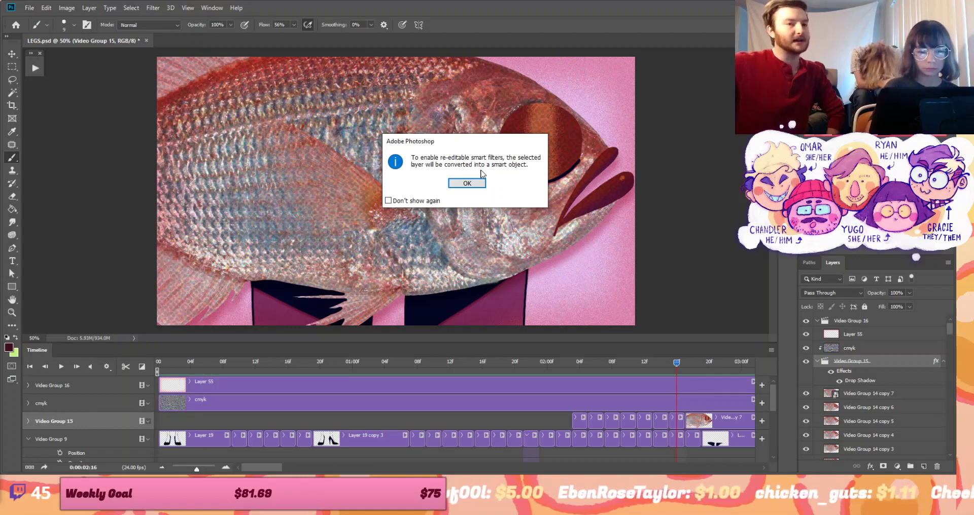
pyautogui.click(466, 183)
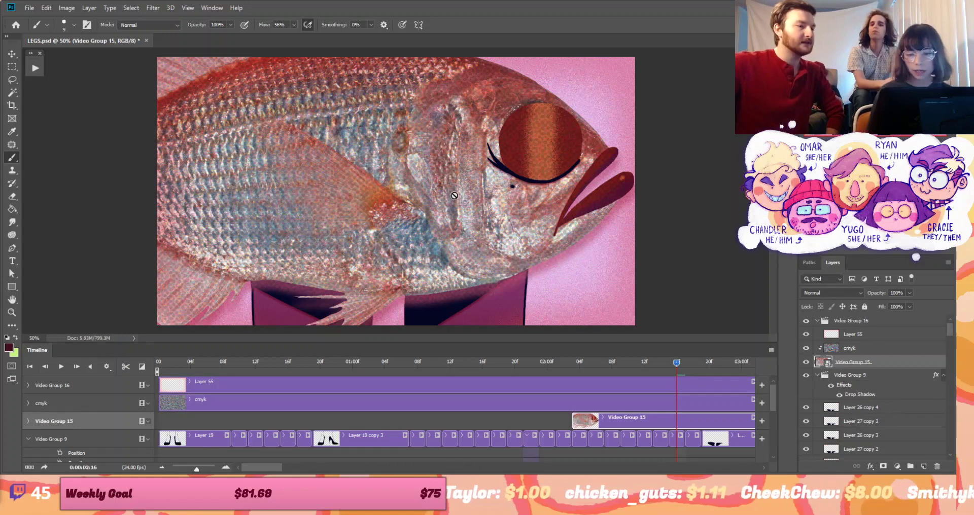
# Check the fish's open-eye (02:07) and closed-eye (02:17–02:19) frames, then start the work area near 02:05
pyautogui.click(154, 8)
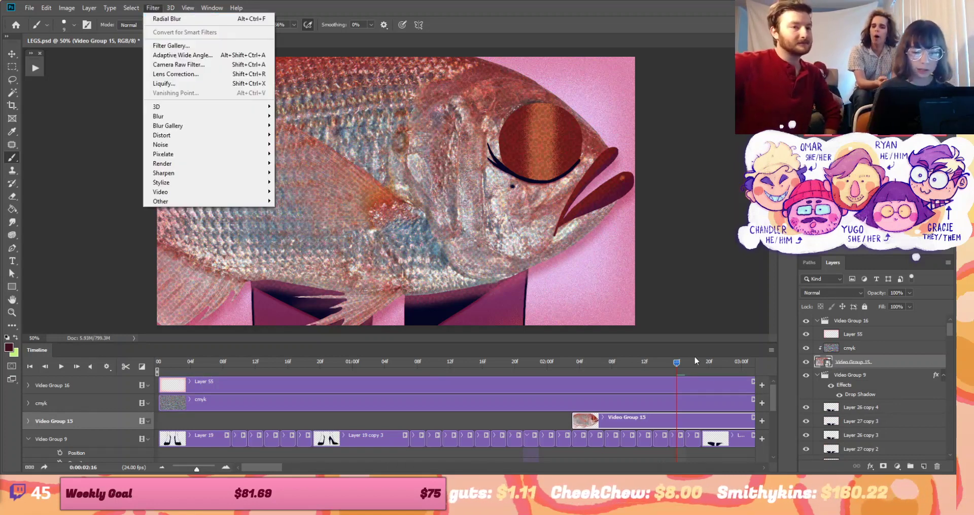
pyautogui.click(677, 360)
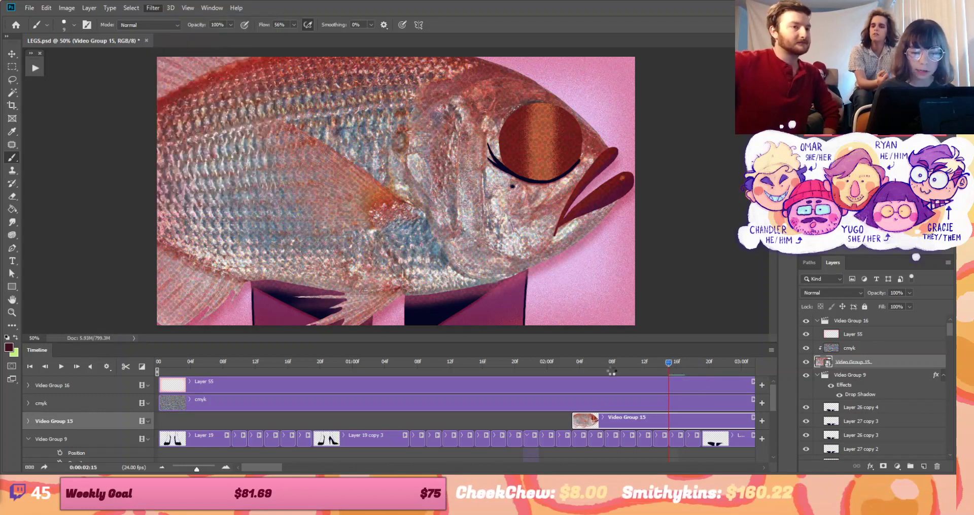
pyautogui.moveTo(676, 362); pyautogui.dragTo(599, 368)
pyautogui.click(685, 363)
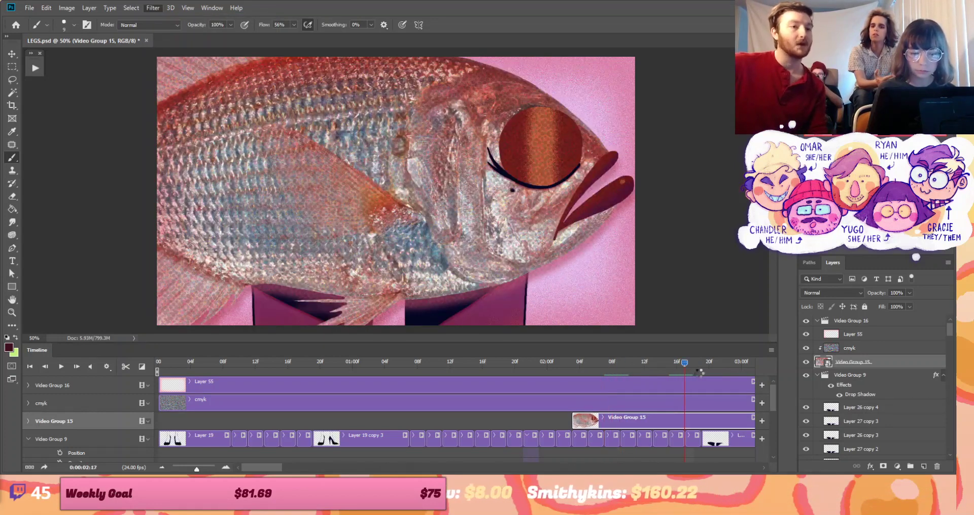
pyautogui.press('Right')
pyautogui.press('Right')
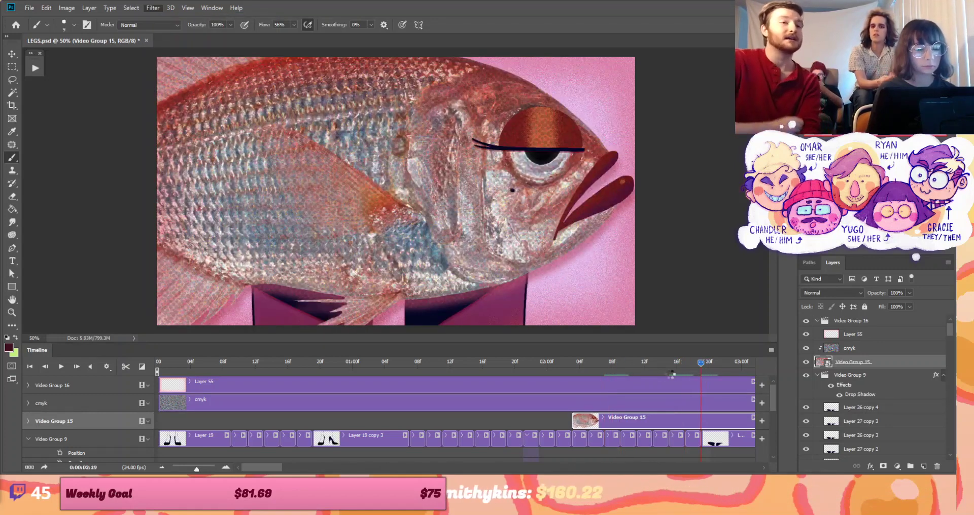
pyautogui.moveTo(638, 378)
pyautogui.mouseDown()
pyautogui.moveTo(600, 386)
pyautogui.moveTo(653, 381)
pyautogui.mouseUp()
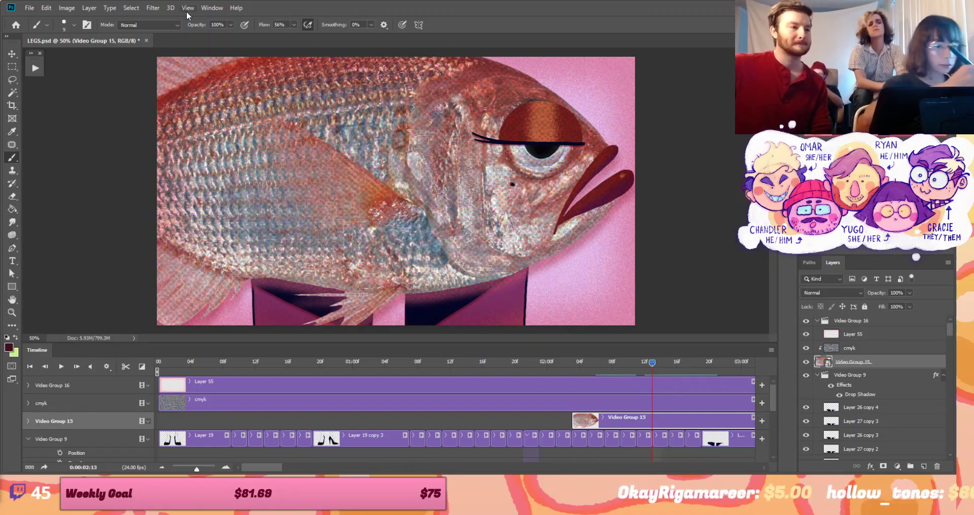
pyautogui.moveTo(155, 373); pyautogui.dragTo(569, 418)
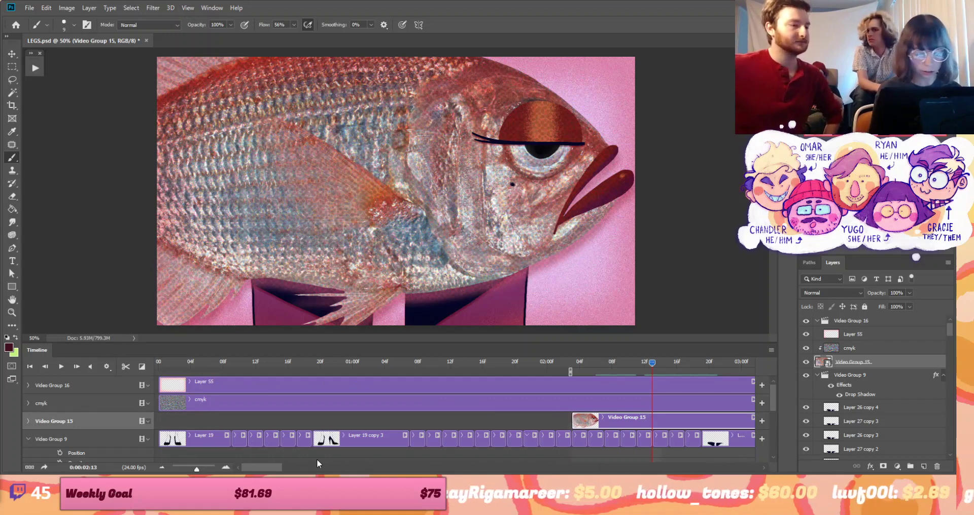
pyautogui.moveTo(268, 468); pyautogui.dragTo(280, 467)
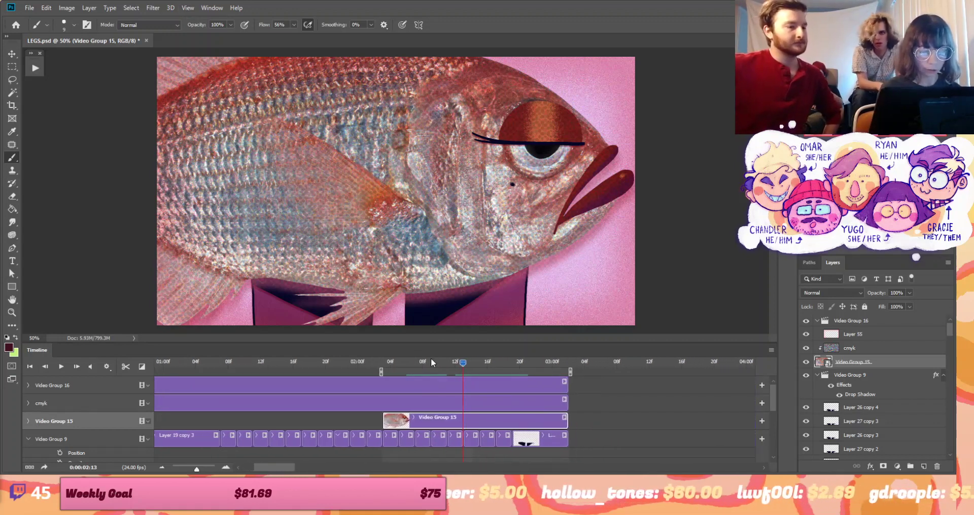
# Apply a centred Zoom Radial Blur of amount 10 to the fish, then play the animation
pyautogui.click(152, 8)
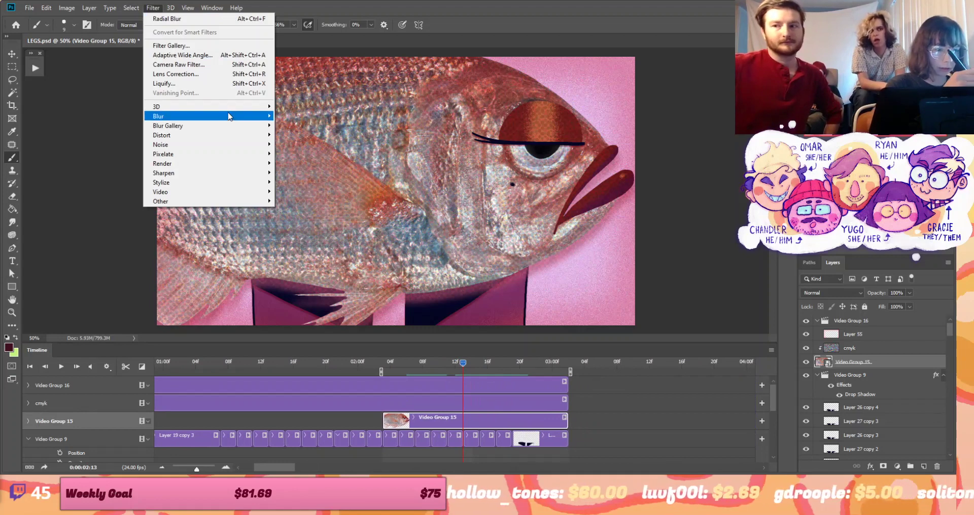
pyautogui.moveTo(233, 117)
pyautogui.click(311, 182)
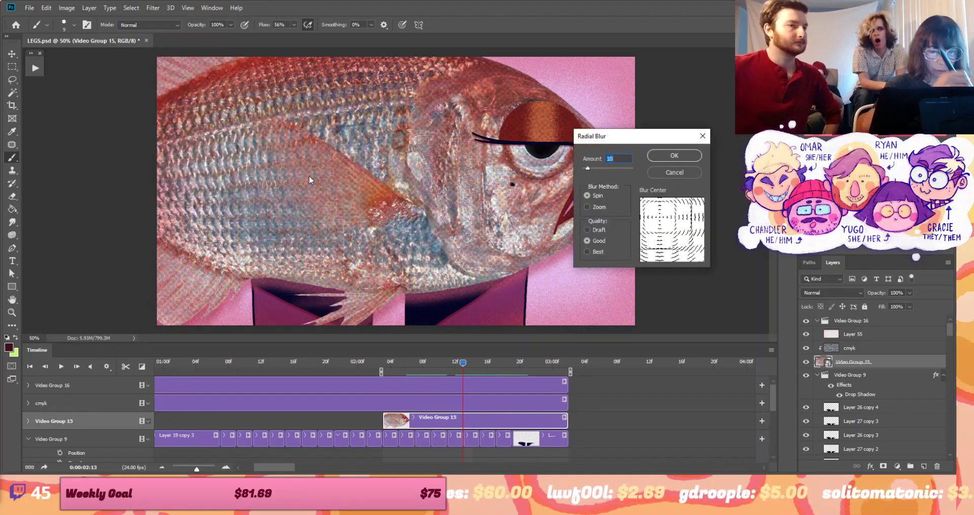
pyautogui.click(670, 228)
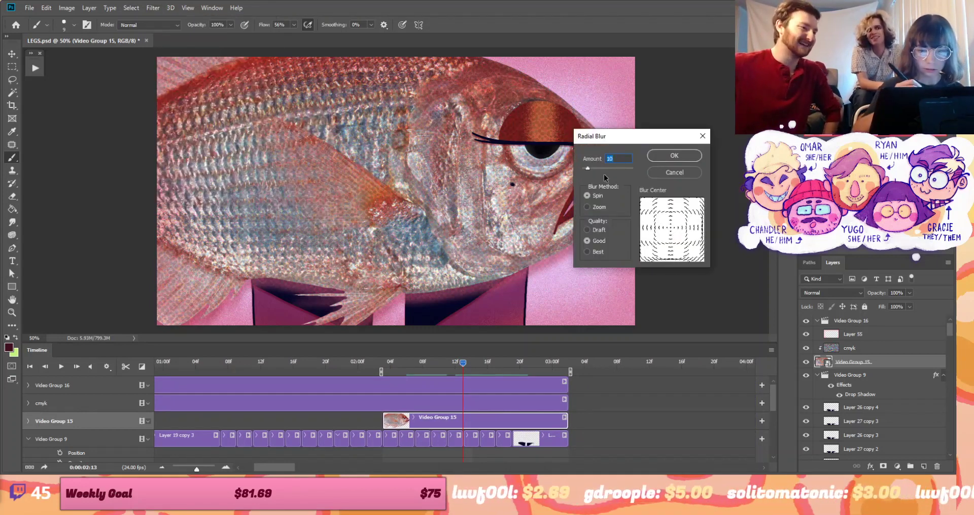
pyautogui.click(587, 207)
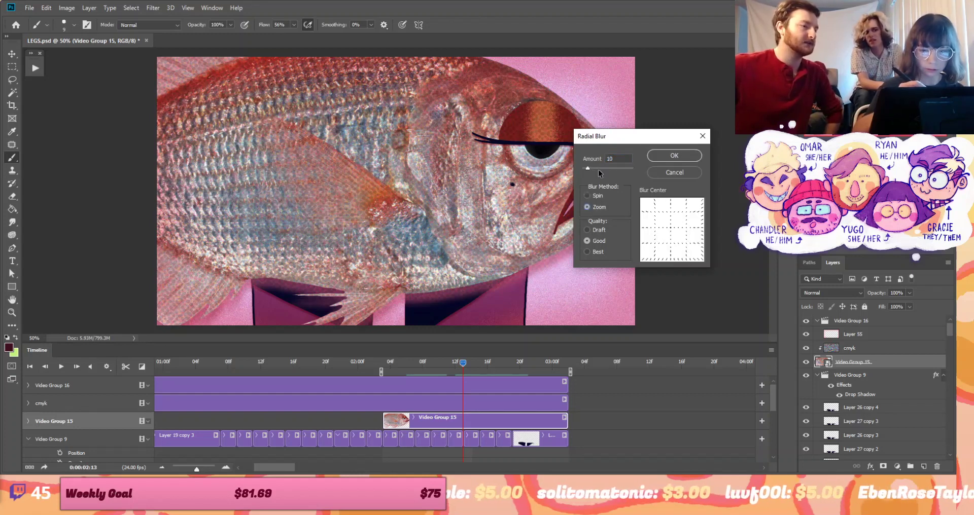
pyautogui.click(601, 168)
pyautogui.click(680, 155)
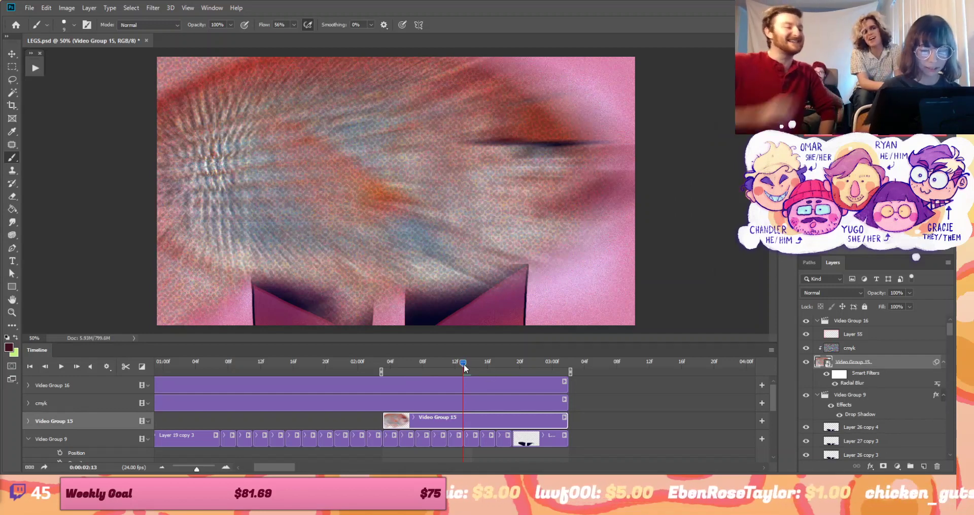
pyautogui.click(61, 367)
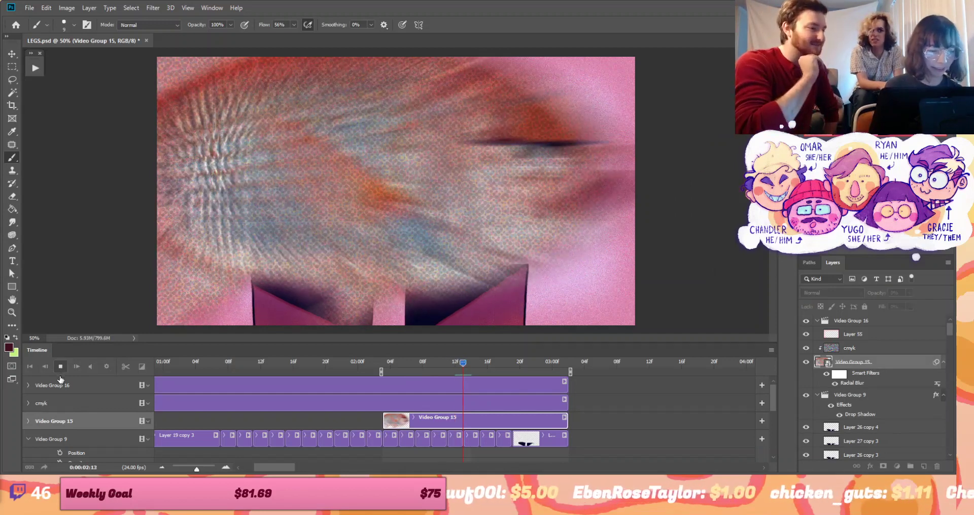
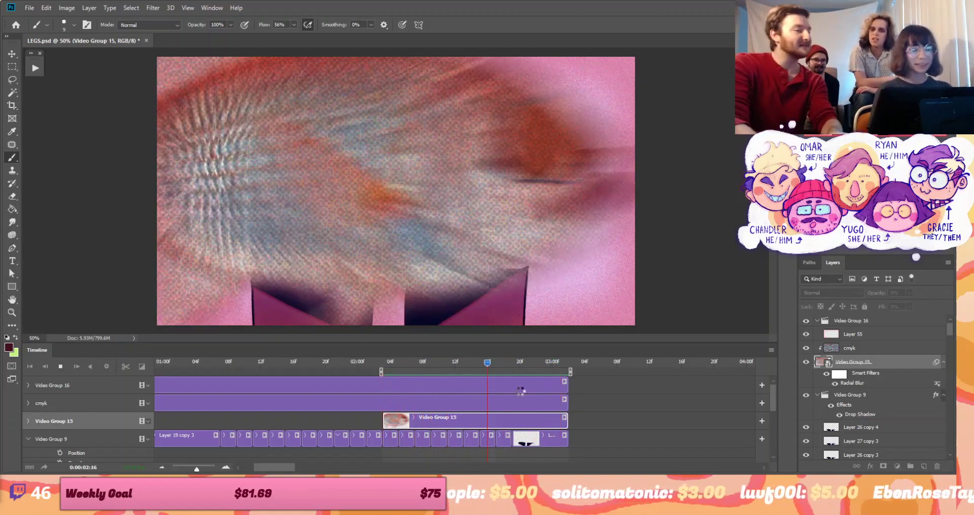
# Open the Video Group 15 fish smart object and stop its animation at frame 12
pyautogui.press('space')
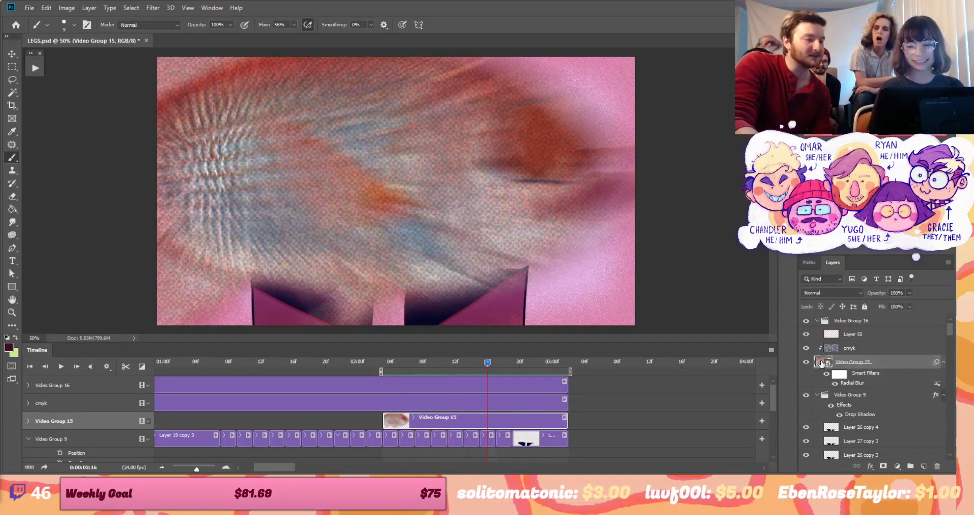
pyautogui.doubleClick(823, 362)
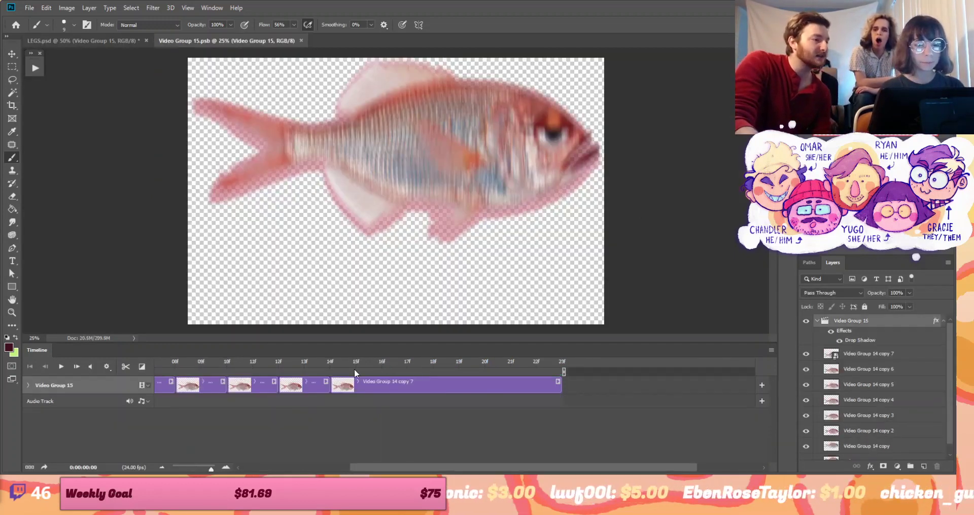
pyautogui.moveTo(350, 365); pyautogui.dragTo(146, 361)
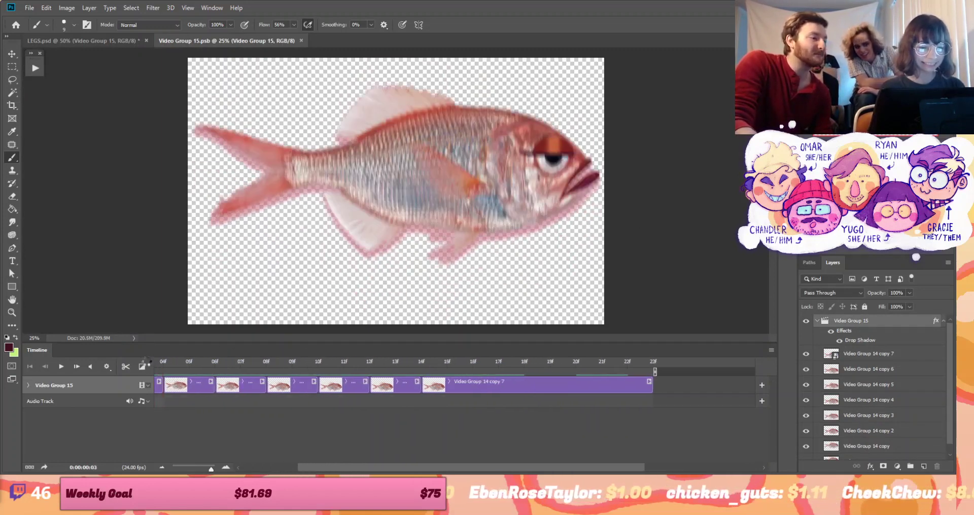
pyautogui.click(61, 367)
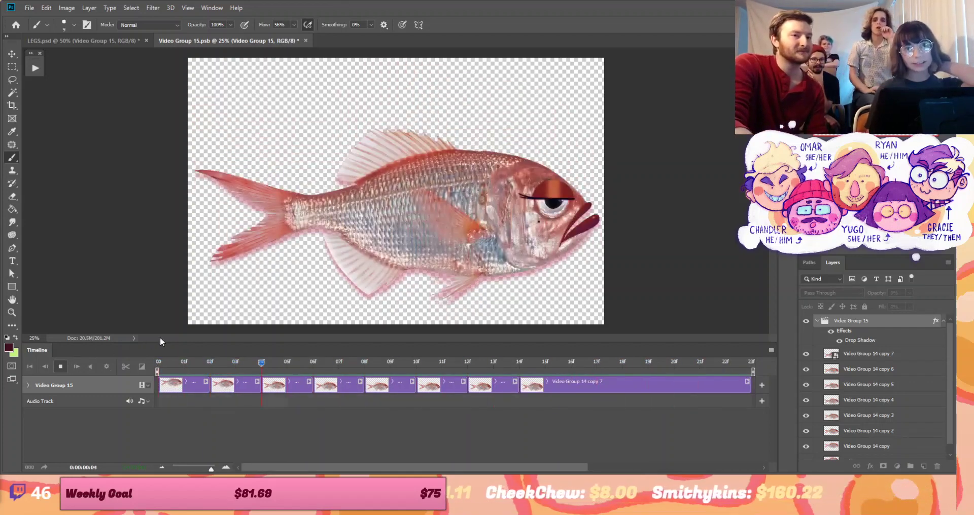
pyautogui.click(61, 366)
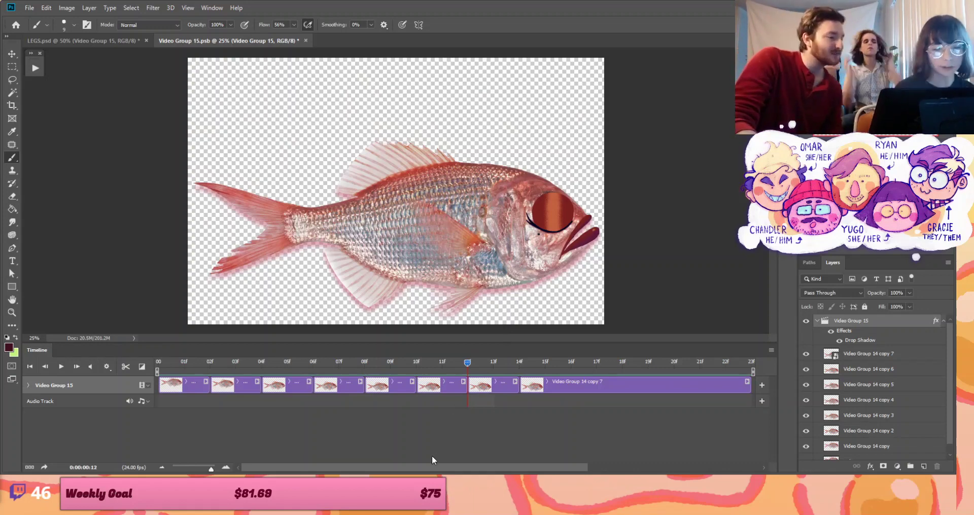
# Warp the Video Group 14 copy 6 fish so its back bulges upward
pyautogui.click(502, 386)
pyautogui.hotkey('ctrl', 't')
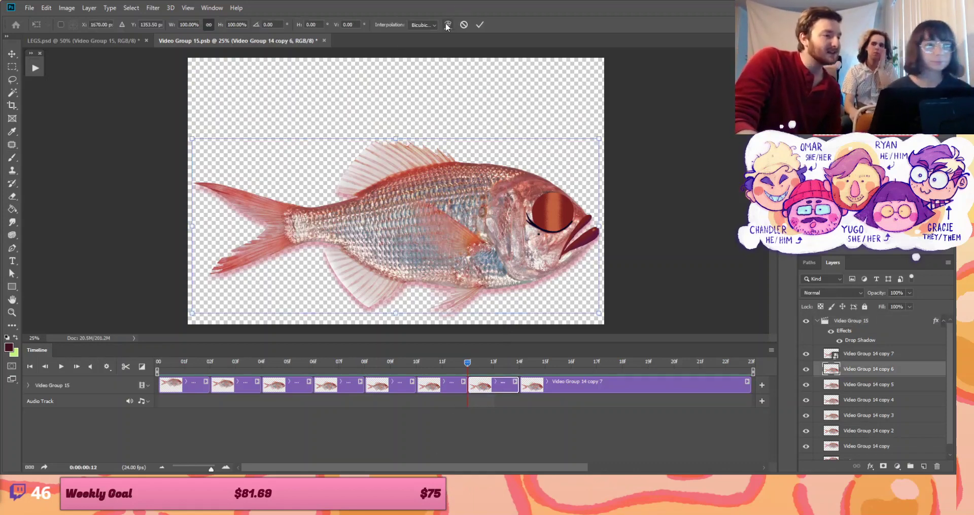
pyautogui.click(447, 24)
pyautogui.moveTo(433, 123); pyautogui.dragTo(461, 175)
pyautogui.click(479, 24)
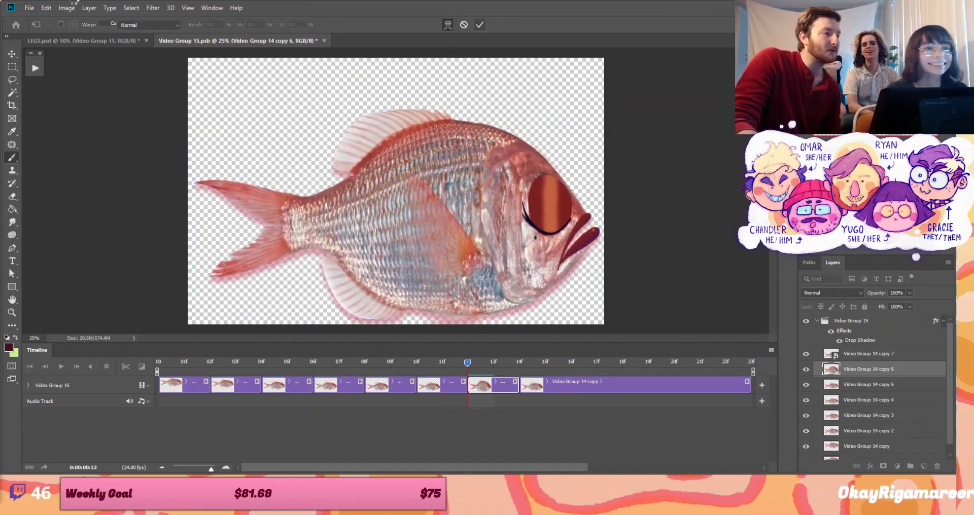
# Save Video Group 15.psb and return to LEGS.psd
pyautogui.click(36, 10)
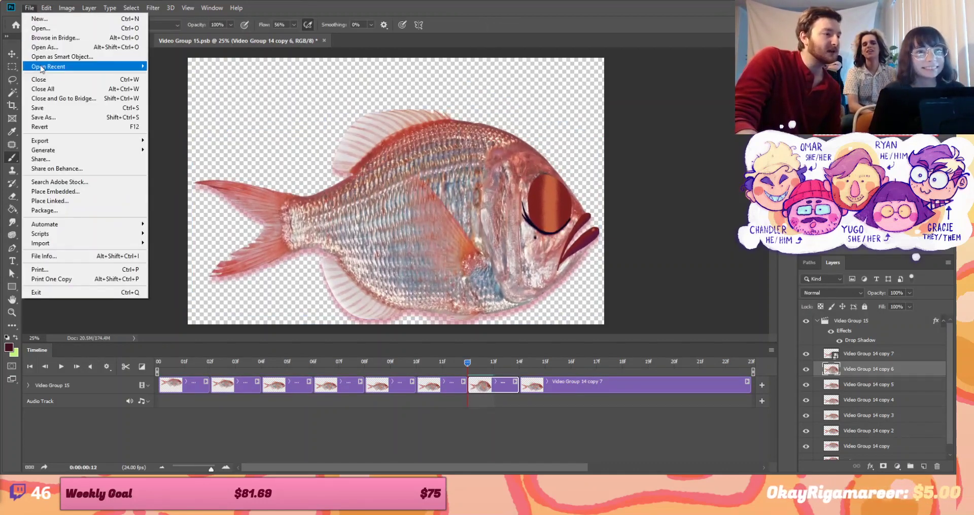
pyautogui.click(44, 108)
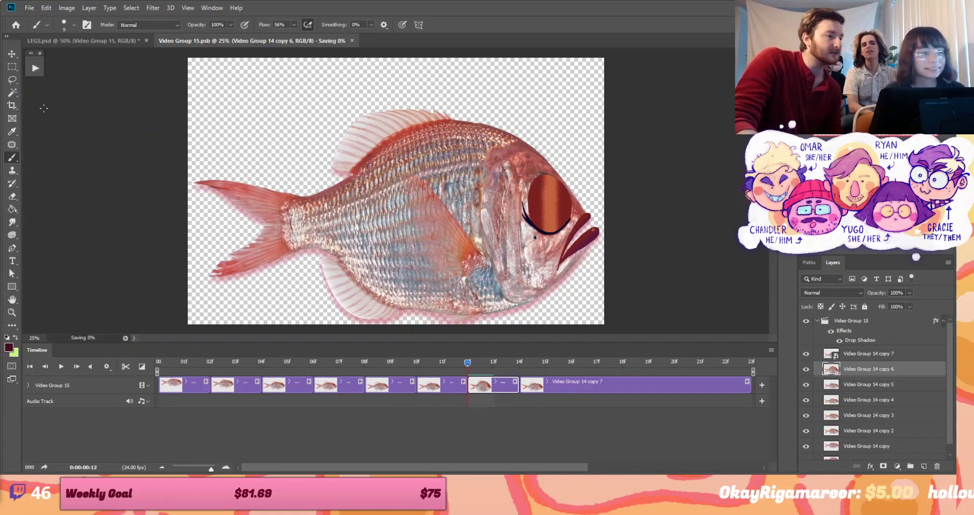
pyautogui.click(102, 43)
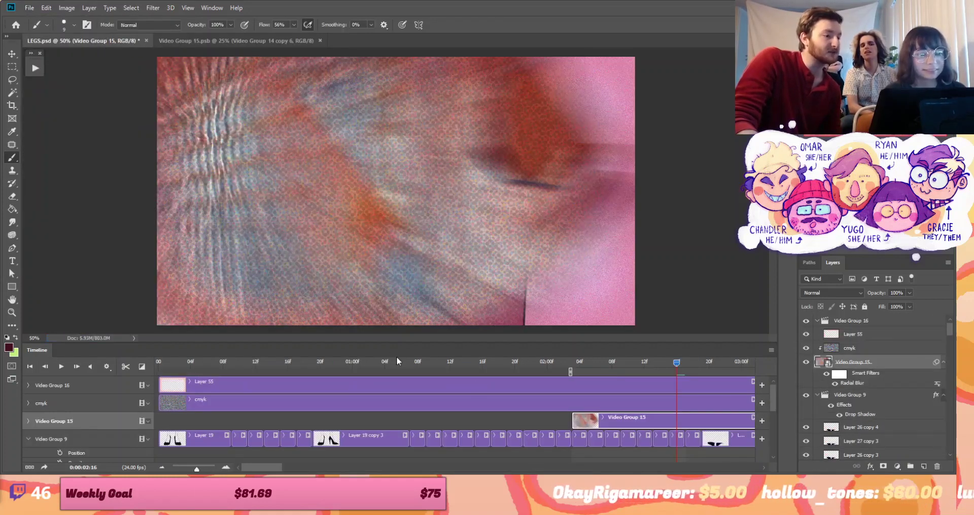
# Scrub LEGS.psd to 2:19, step one frame, then play and stop the animation
pyautogui.moveTo(672, 364); pyautogui.dragTo(690, 384)
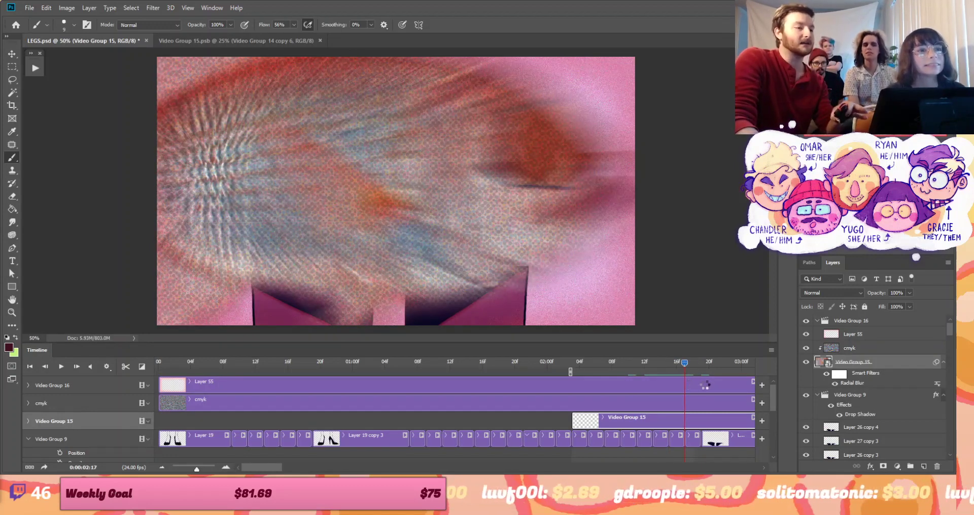
pyautogui.click(706, 386)
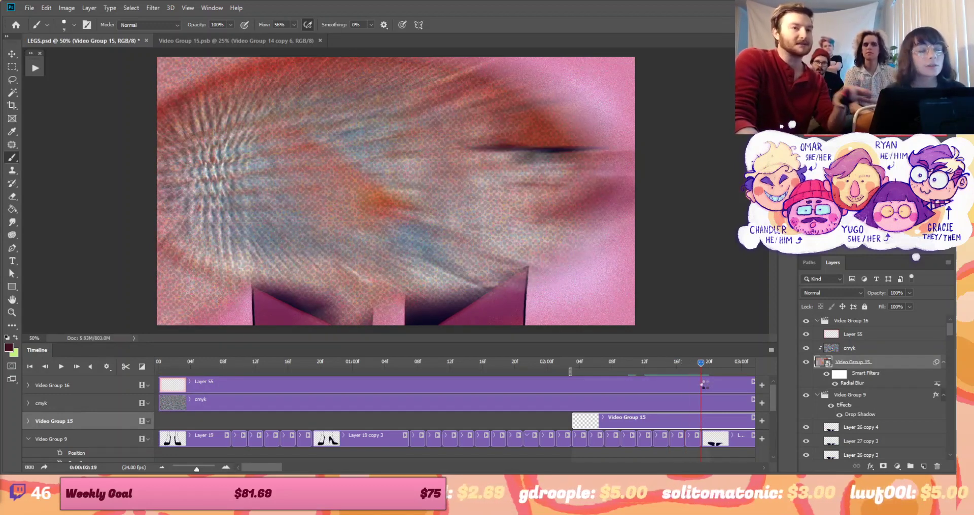
pyautogui.click(705, 387)
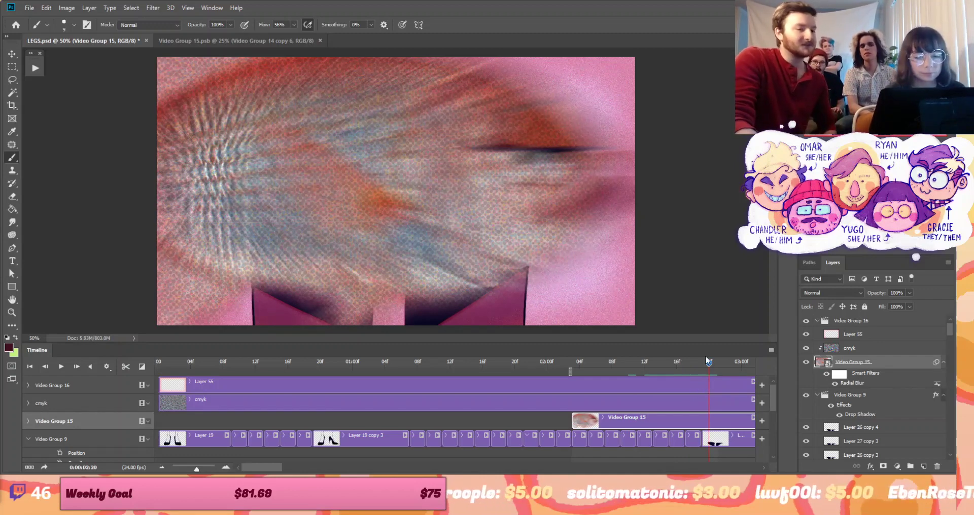
pyautogui.press('space')
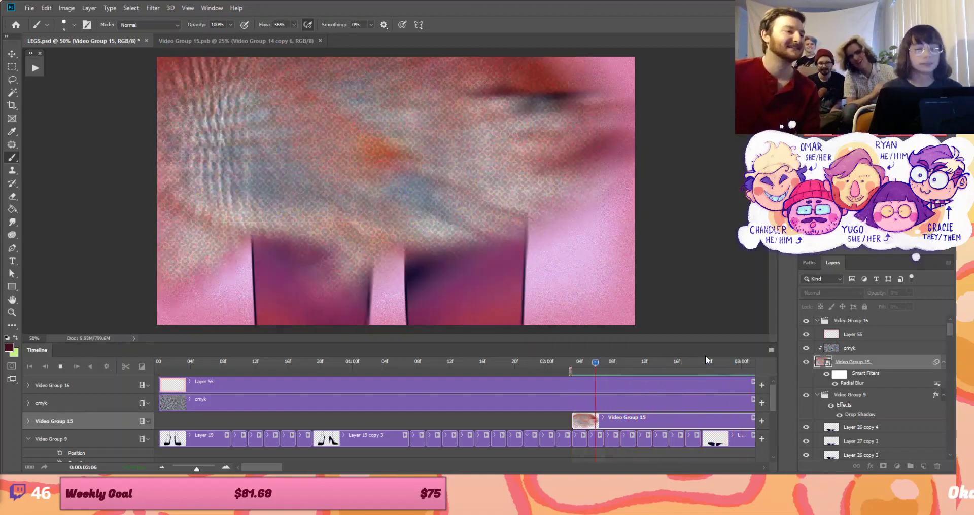
pyautogui.click(60, 367)
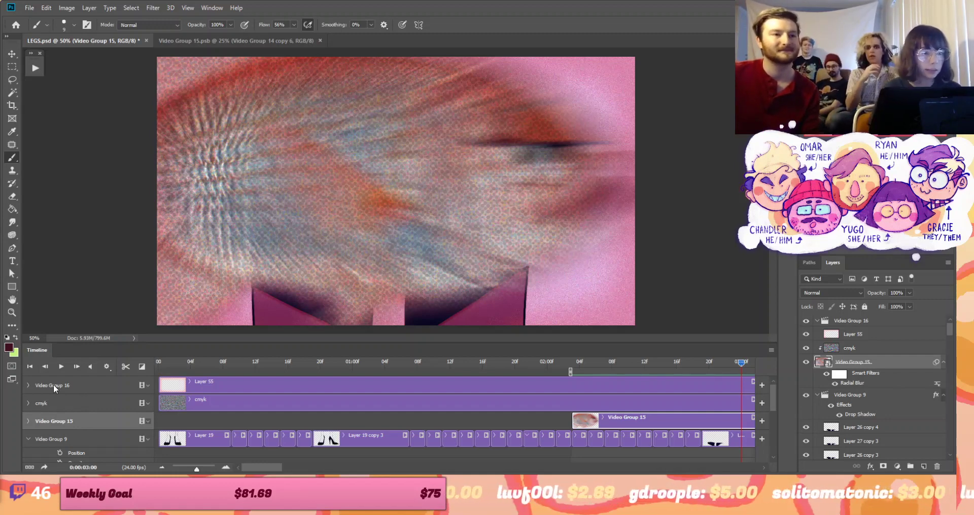
# Close LEGS.psd without saving and close Video Group 15.psb, then open GGARoughsCleanedUp.psd
pyautogui.click(146, 41)
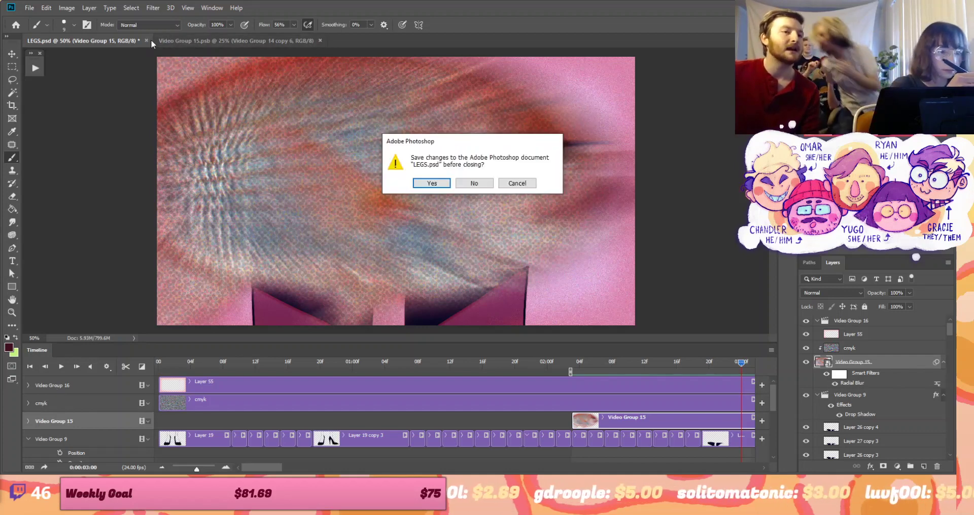
pyautogui.click(484, 186)
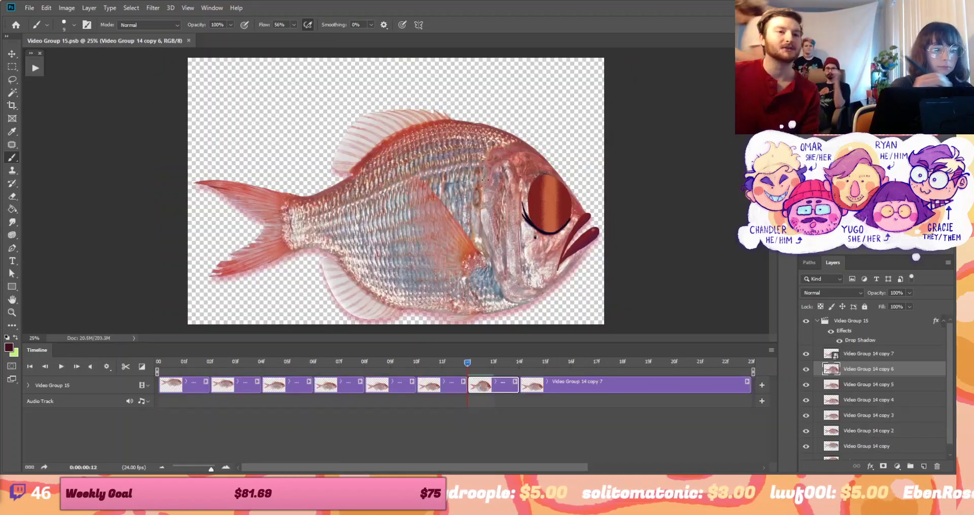
pyautogui.click(188, 40)
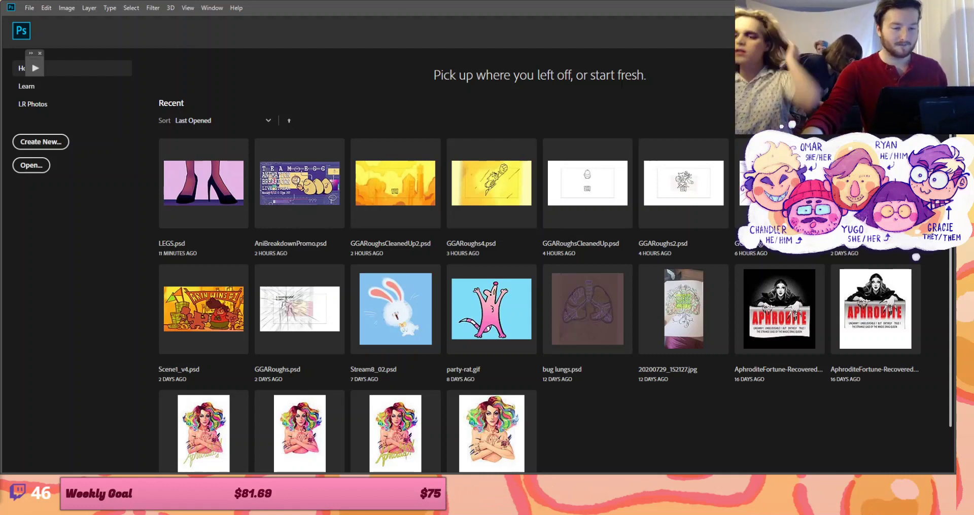
pyautogui.click(592, 188)
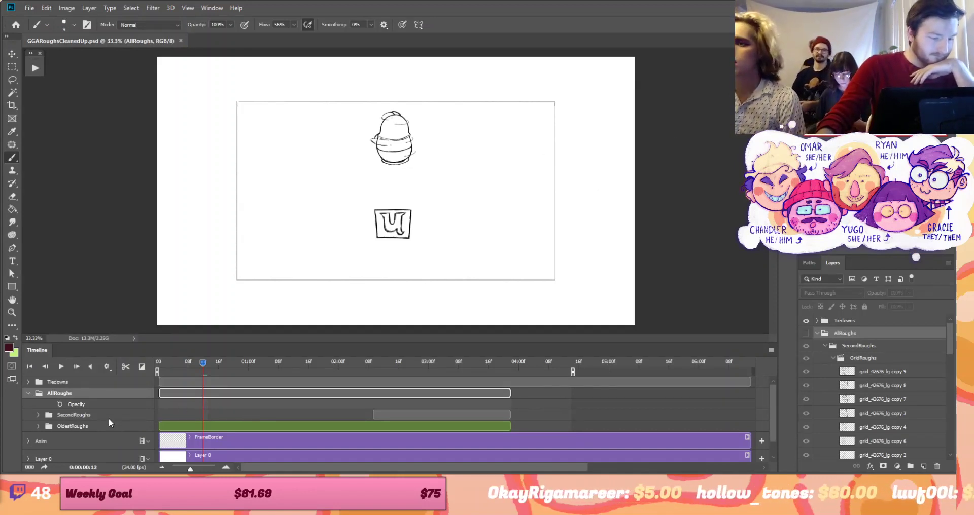
# Hide the Tiedowns group and make the AllRoughs group visible
pyautogui.click(97, 383)
pyautogui.hotkey('ctrl', ',')
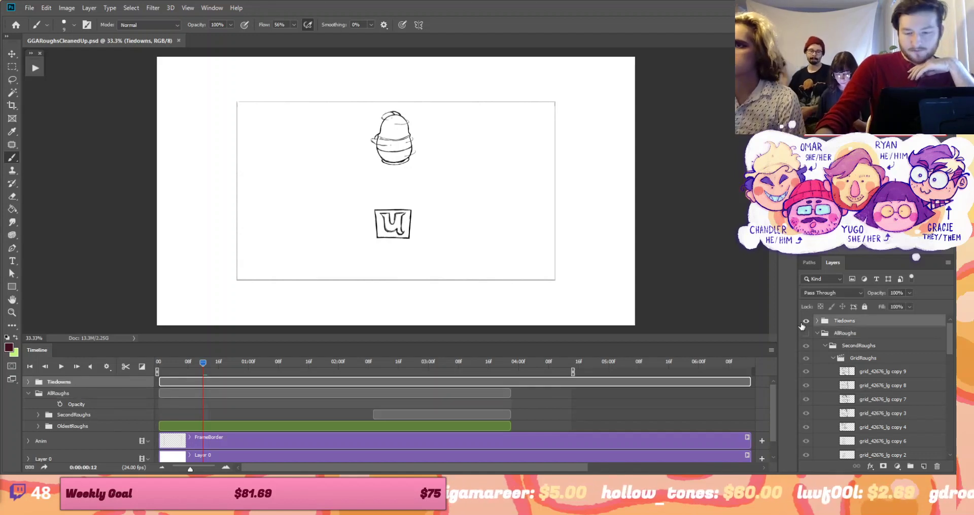
pyautogui.click(104, 426)
pyautogui.scroll(-3, 839, 434)
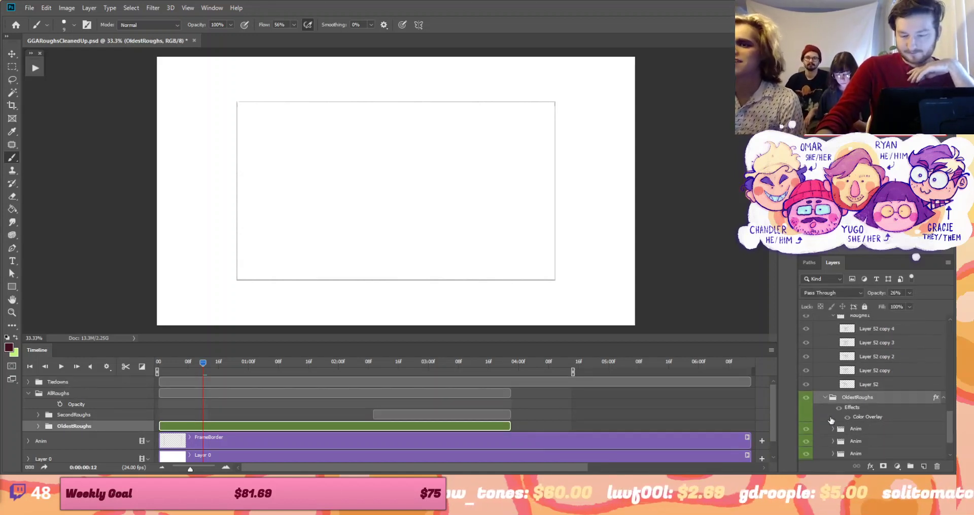
pyautogui.click(181, 394)
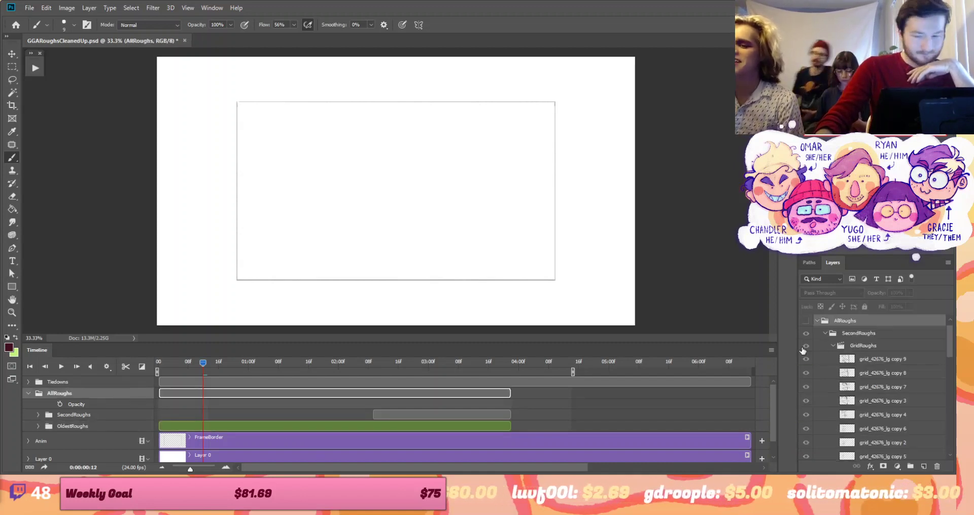
pyautogui.click(806, 322)
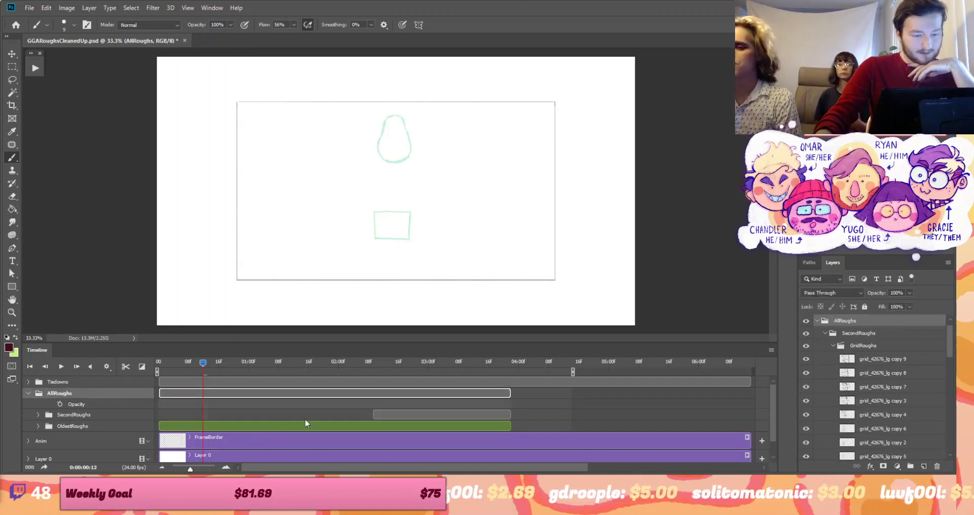
# Raise the OldestRoughs group's opacity from 26% to 100%
pyautogui.click(76, 415)
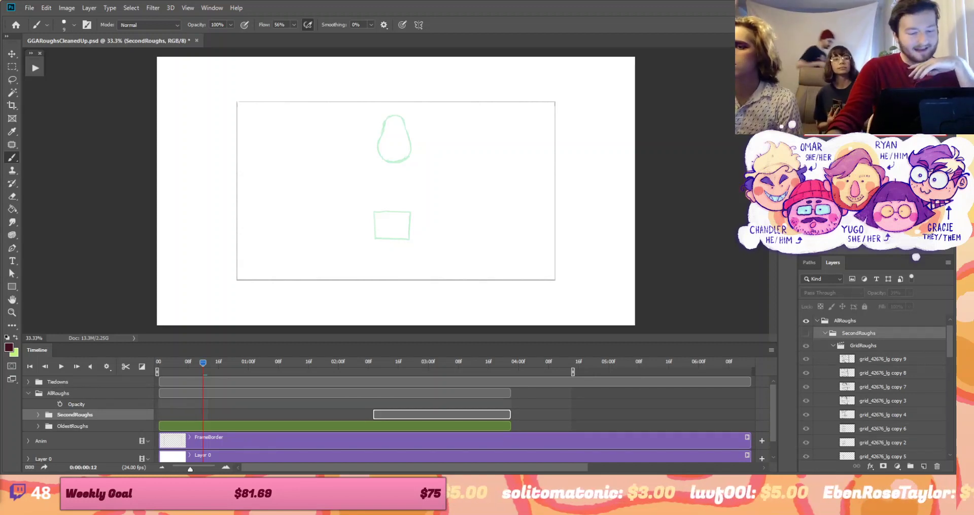
pyautogui.scroll(-10, 933, 434)
pyautogui.click(934, 435)
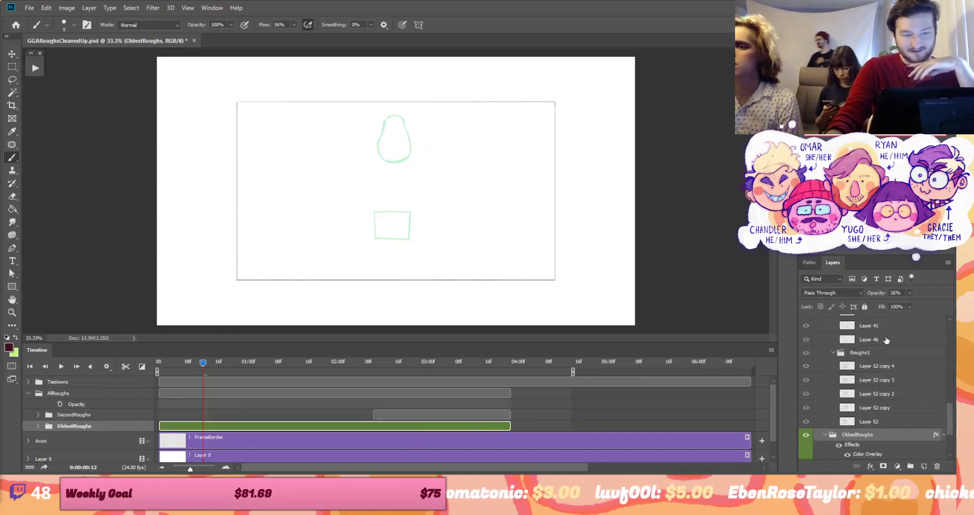
pyautogui.click(910, 307)
pyautogui.moveTo(910, 305); pyautogui.dragTo(945, 305)
# Play and scrub the roughs animation around 2:08–2:19, then rewind to the start
pyautogui.moveTo(531, 361); pyautogui.dragTo(155, 380)
pyautogui.press('space')
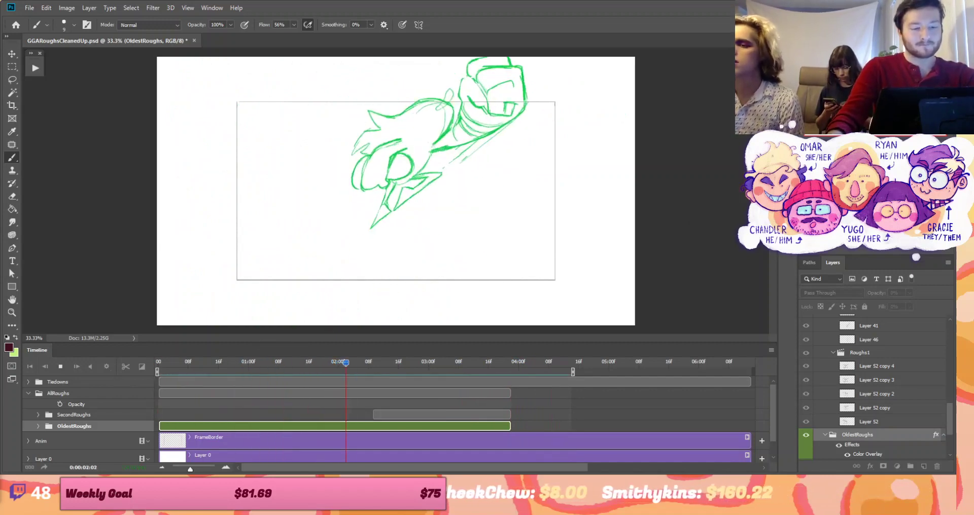
pyautogui.press('space')
pyautogui.press('space')
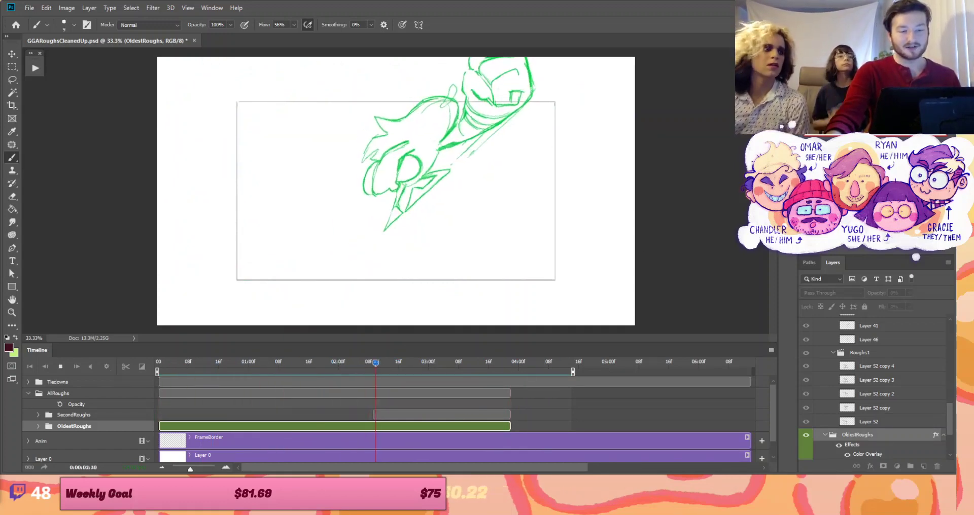
pyautogui.click(406, 363)
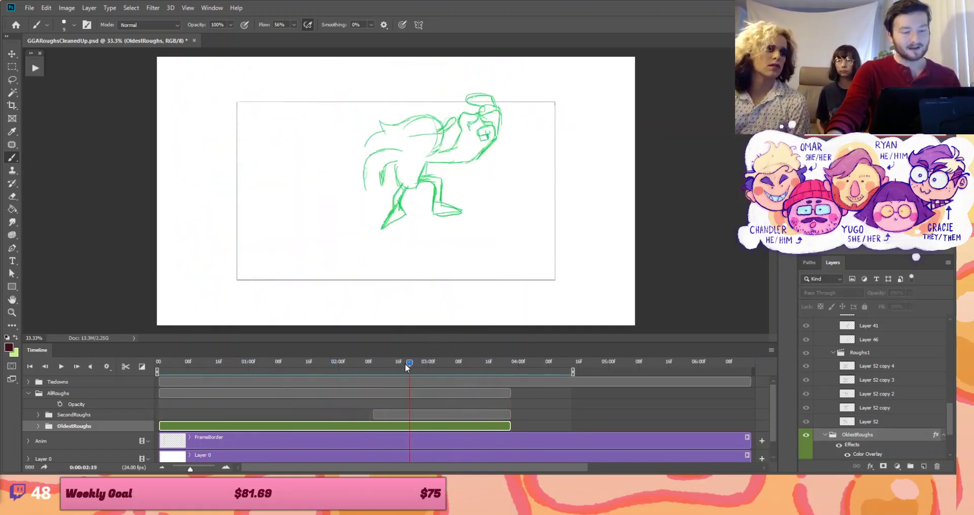
pyautogui.moveTo(405, 364); pyautogui.dragTo(492, 380)
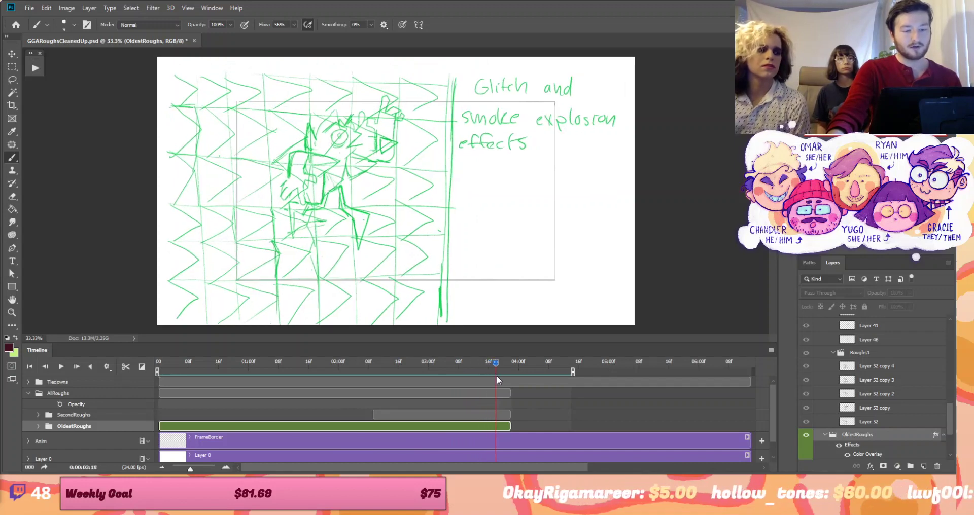
pyautogui.moveTo(499, 375); pyautogui.dragTo(154, 394)
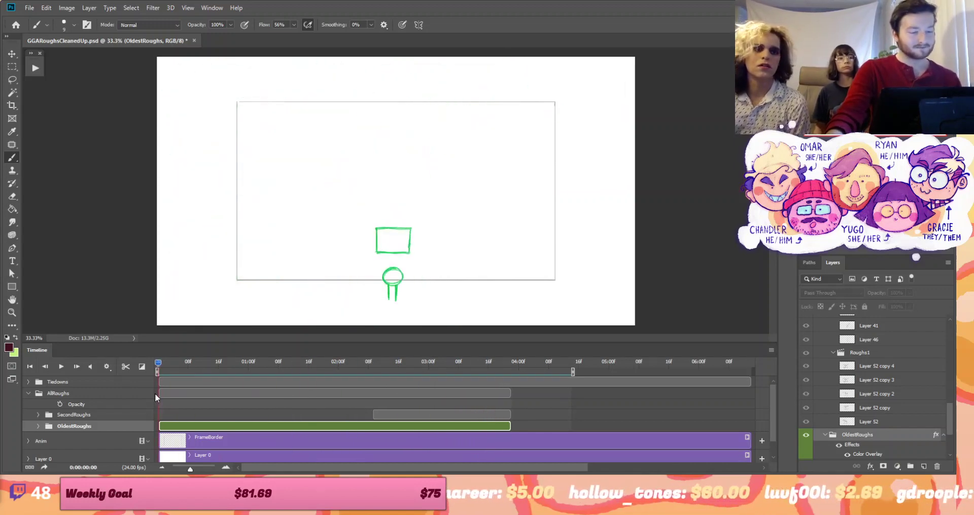
# Show SecondRoughs at 100% opacity and set OldestRoughs opacity to 55%
pyautogui.click(439, 415)
pyautogui.moveTo(361, 363); pyautogui.dragTo(383, 363)
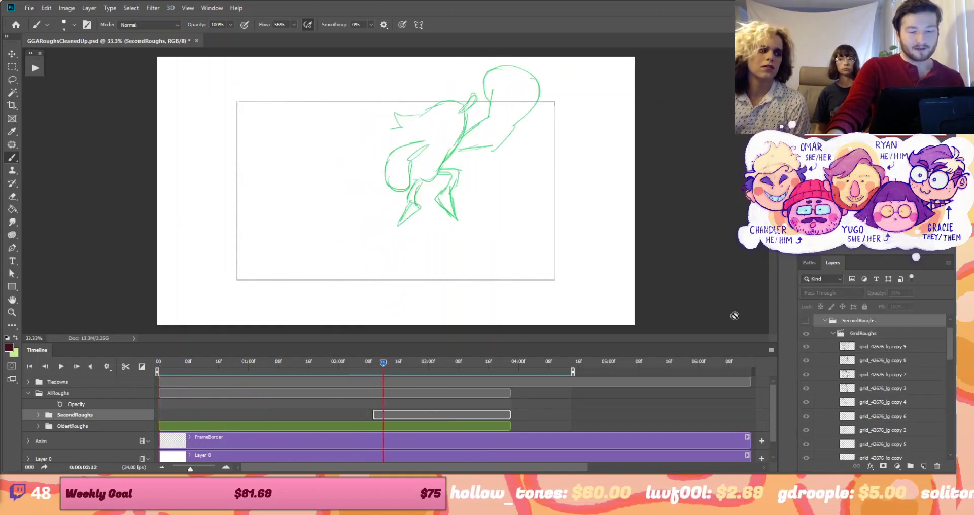
pyautogui.click(807, 322)
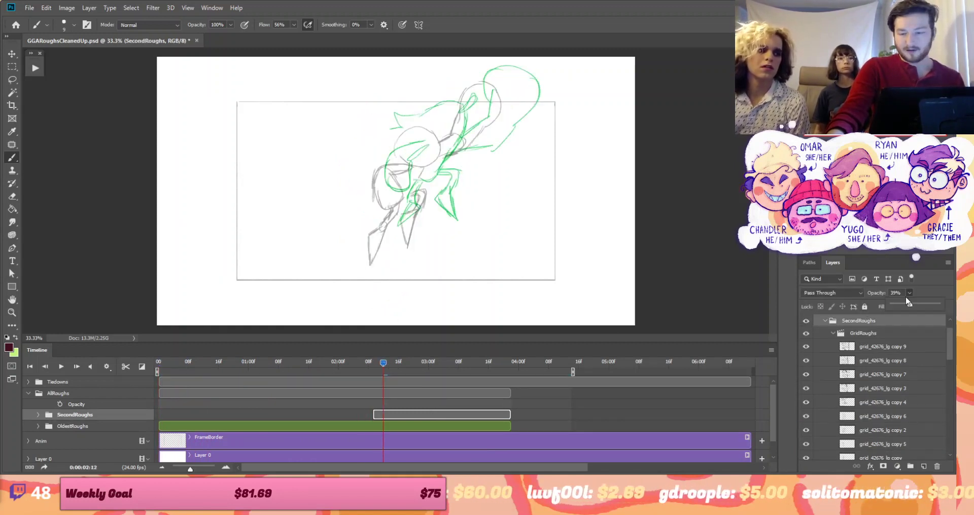
pyautogui.moveTo(927, 305); pyautogui.dragTo(937, 305)
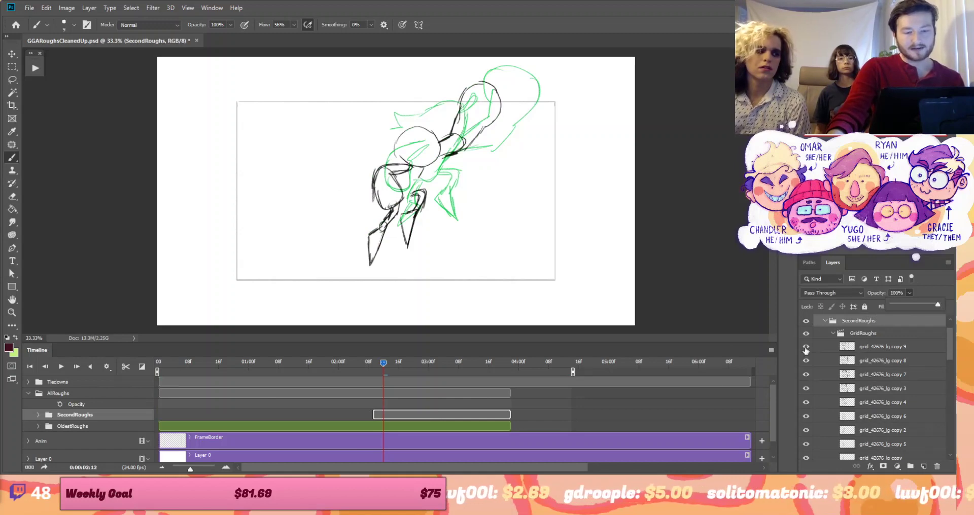
pyautogui.click(505, 429)
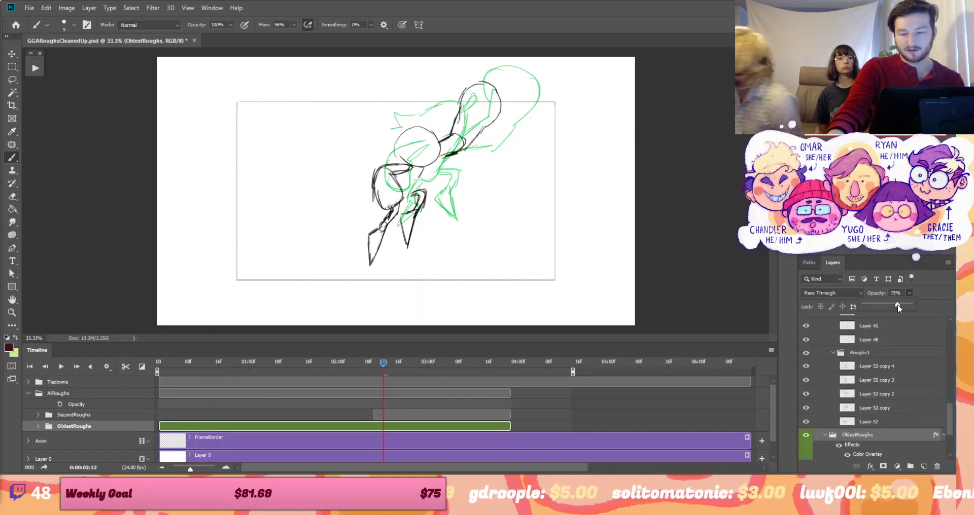
pyautogui.moveTo(890, 306); pyautogui.dragTo(890, 306)
# Play the animation from the start and scrub back to frame 02:14
pyautogui.press('space')
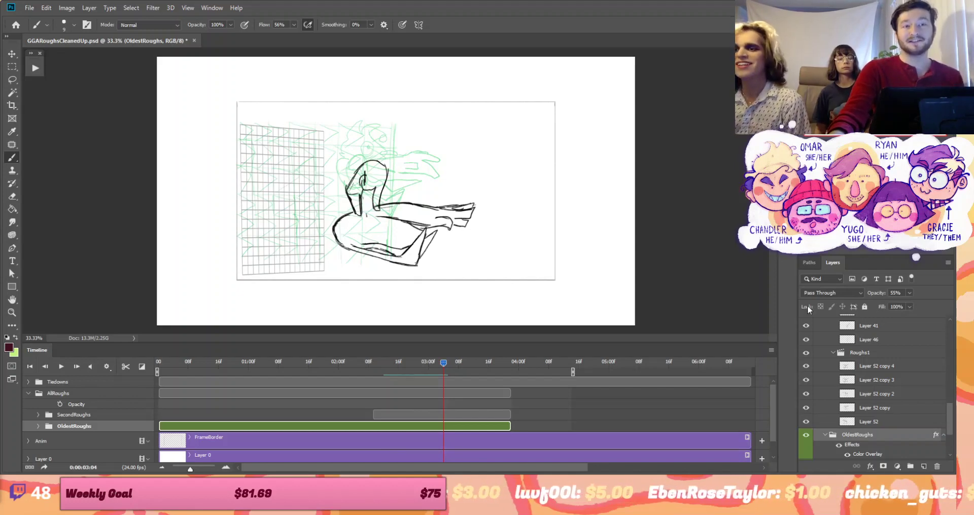
pyautogui.moveTo(441, 366); pyautogui.dragTo(166, 375)
pyautogui.press('space')
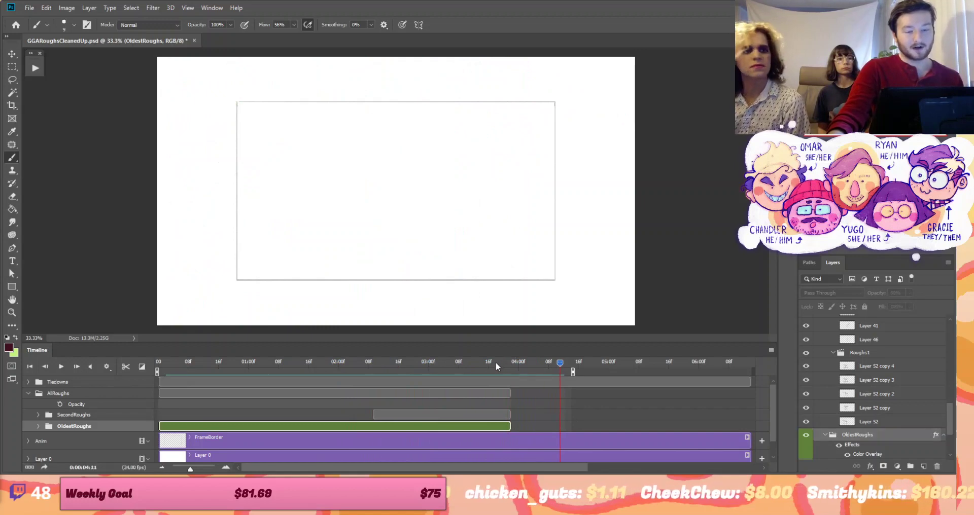
pyautogui.moveTo(496, 367); pyautogui.dragTo(410, 389)
# Fade SecondRoughs to 26% and OldestRoughs to 23% opacity, then select Tiedowns
pyautogui.click(446, 415)
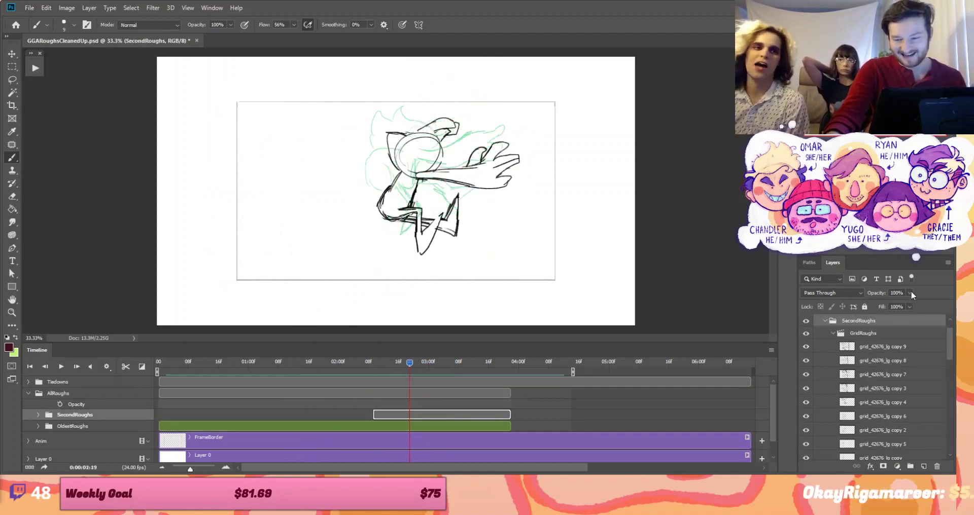
pyautogui.moveTo(887, 308); pyautogui.dragTo(876, 306)
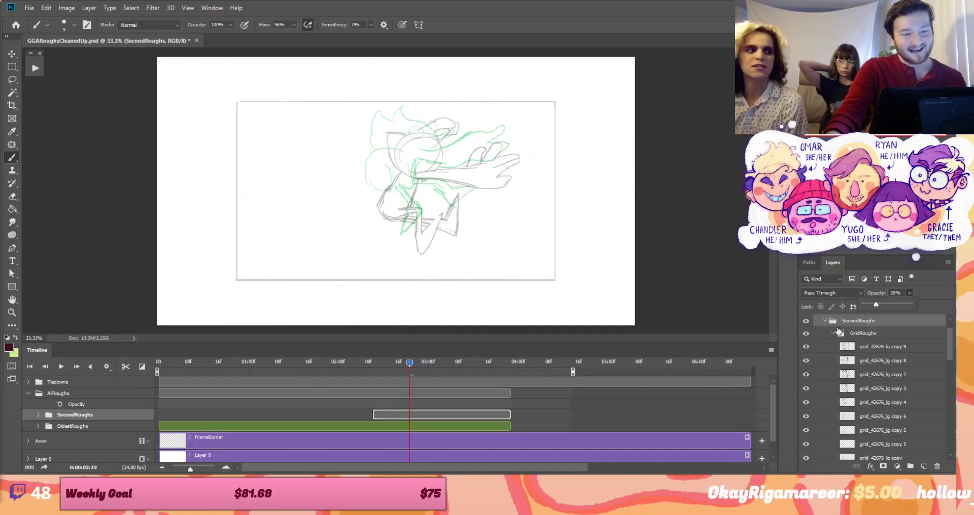
pyautogui.click(491, 426)
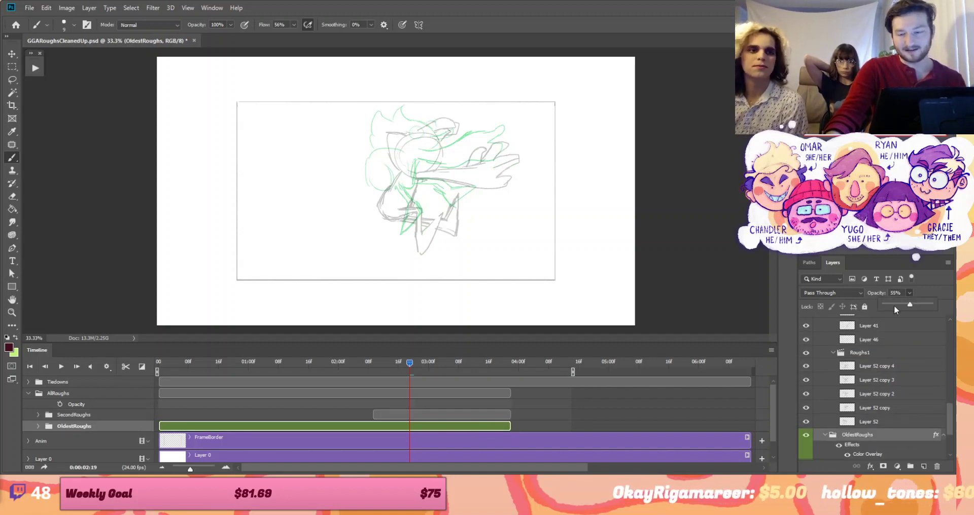
pyautogui.moveTo(899, 306); pyautogui.dragTo(896, 305)
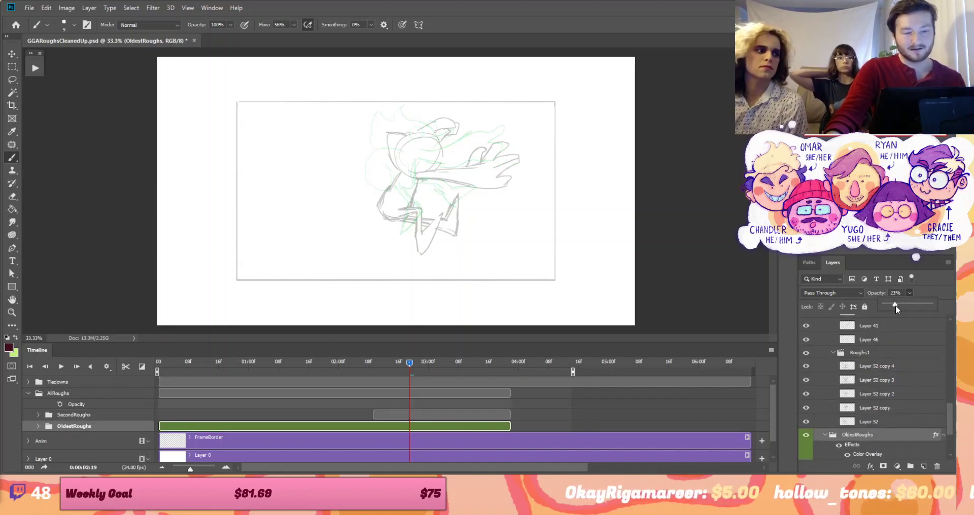
pyautogui.click(76, 382)
# Show the Tiedowns drawing, move to frame 00:19, expand its tracks and enlarge the timeline
pyautogui.click(806, 321)
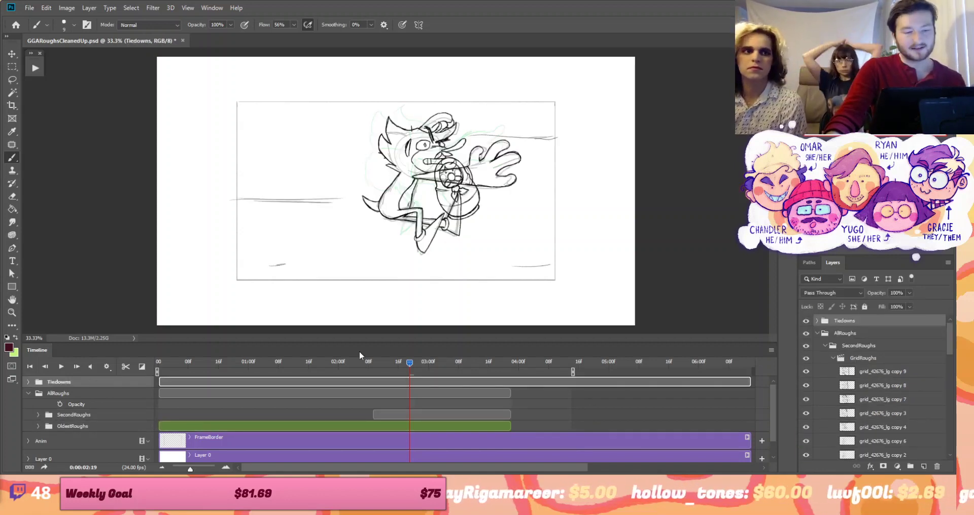
pyautogui.moveTo(405, 364)
pyautogui.mouseDown()
pyautogui.moveTo(185, 377)
pyautogui.moveTo(212, 377)
pyautogui.mouseUp()
pyautogui.press('space')
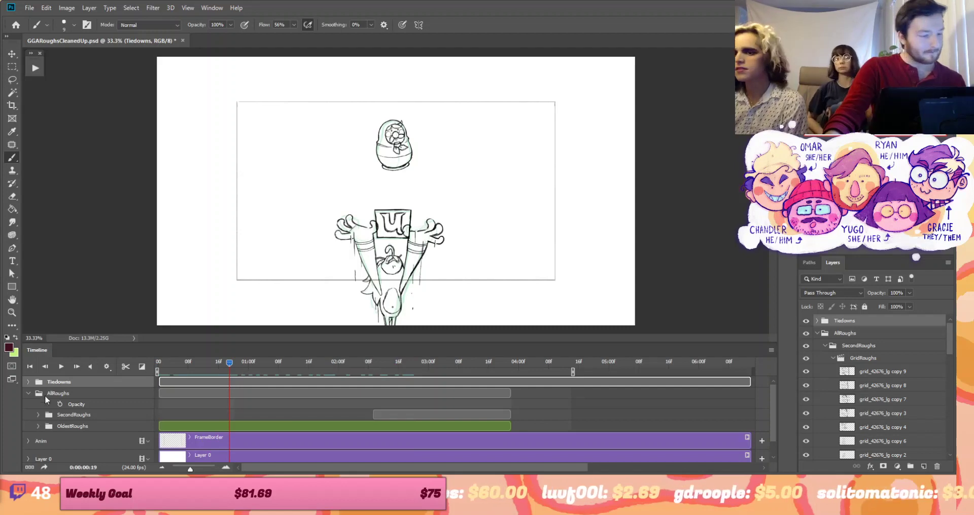
pyautogui.click(28, 382)
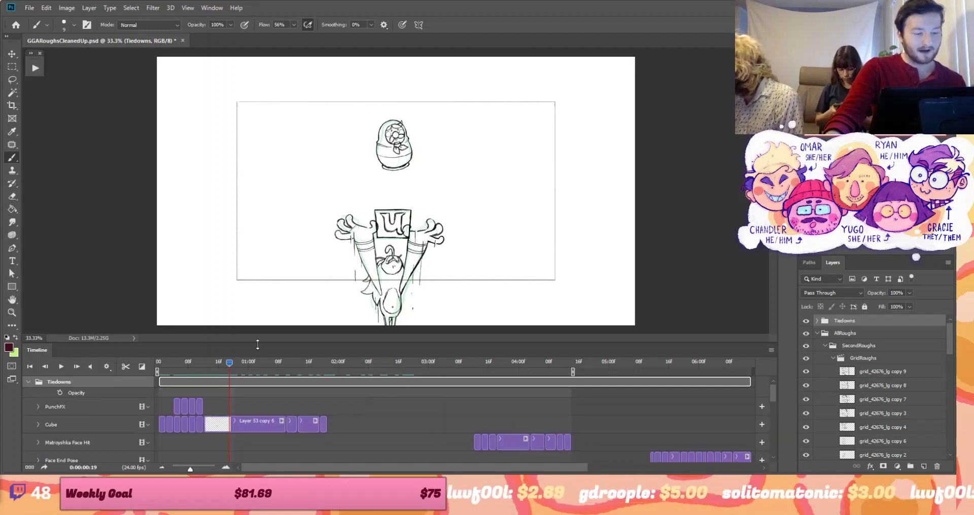
pyautogui.moveTo(257, 345); pyautogui.dragTo(258, 287)
# Select the FistBump layer and scrub between frames 00:07 and 01:02
pyautogui.scroll(-8, 297, 378)
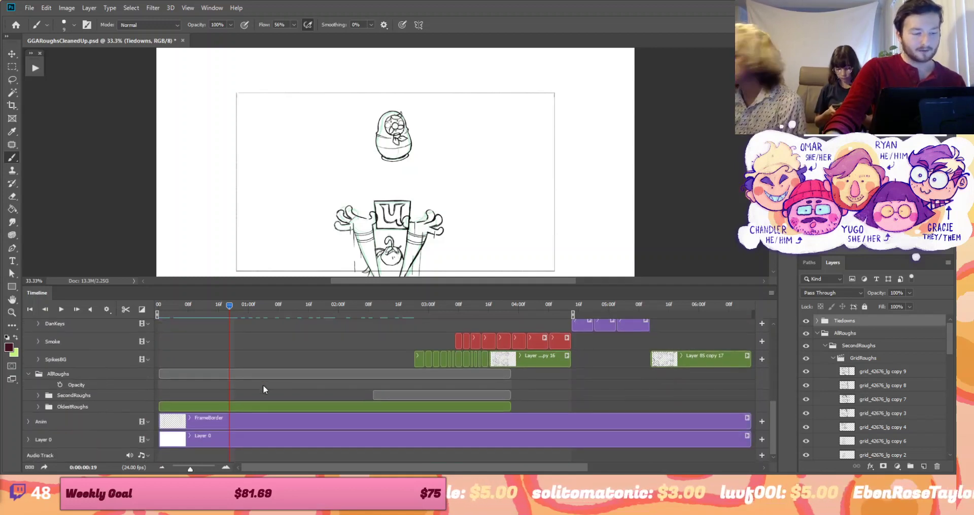
pyautogui.scroll(5, 263, 385)
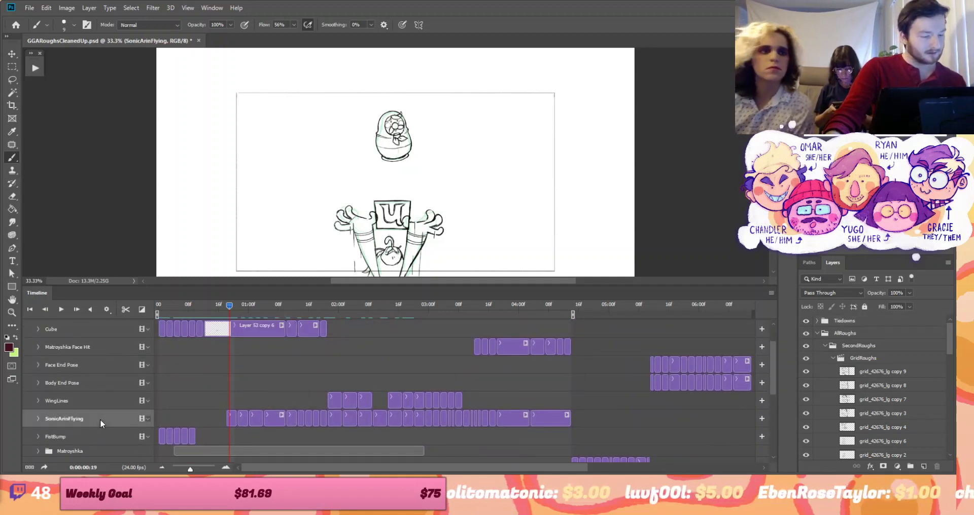
pyautogui.click(100, 435)
pyautogui.moveTo(205, 312); pyautogui.dragTo(184, 312)
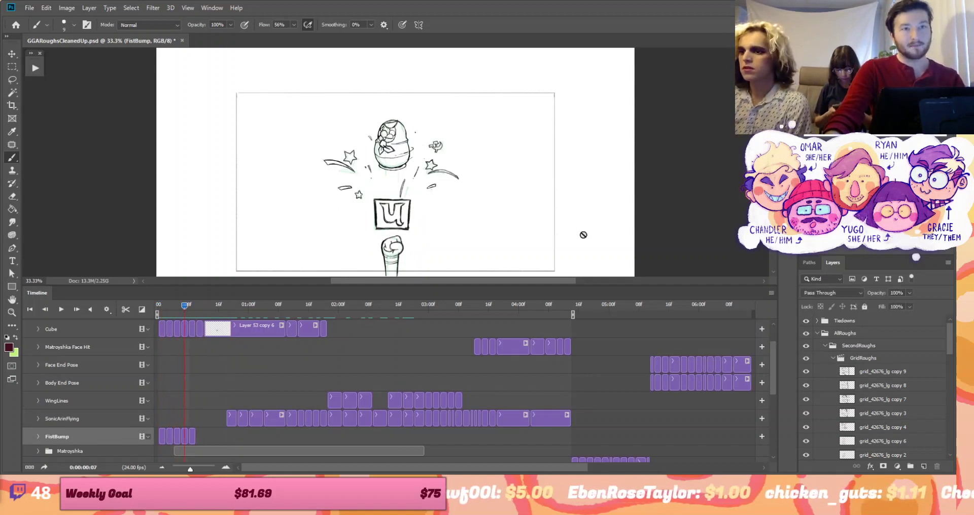
pyautogui.moveTo(186, 305); pyautogui.dragTo(261, 311)
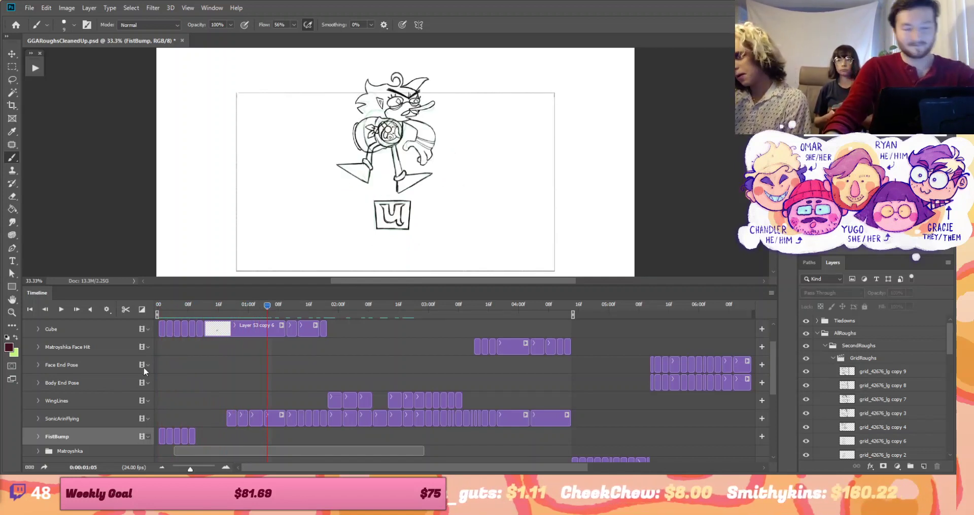
# Expand the Matroyshka group and select its first Anim track
pyautogui.scroll(2, 163, 379)
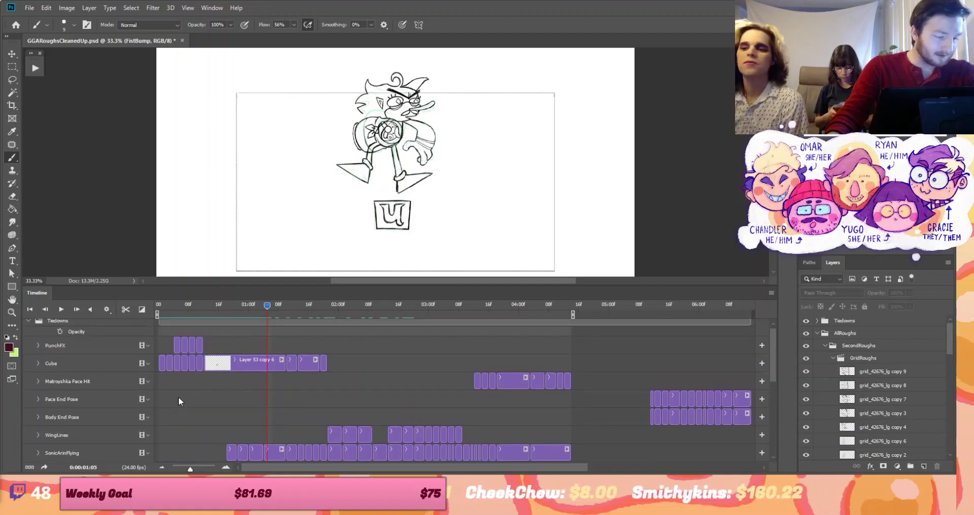
pyautogui.scroll(-3, 169, 388)
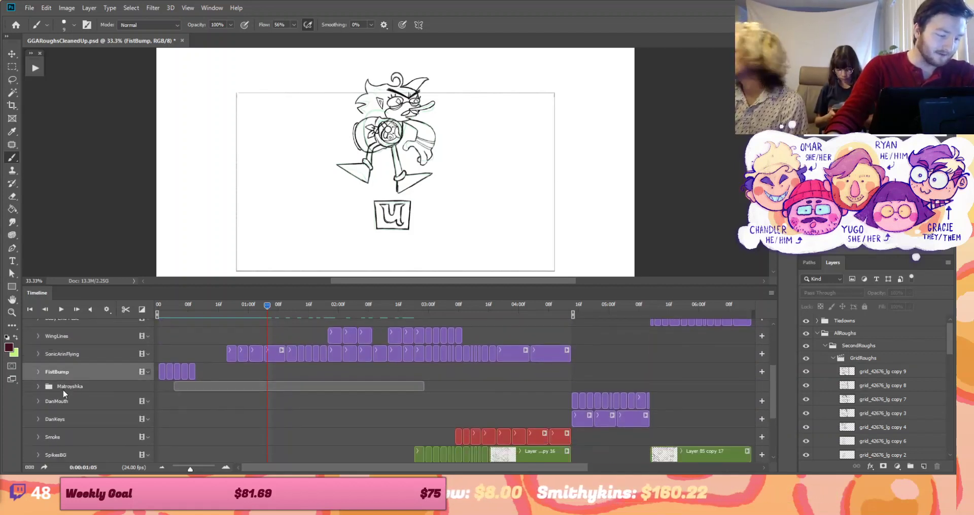
pyautogui.click(38, 387)
pyautogui.scroll(-1, 39, 388)
pyautogui.click(181, 306)
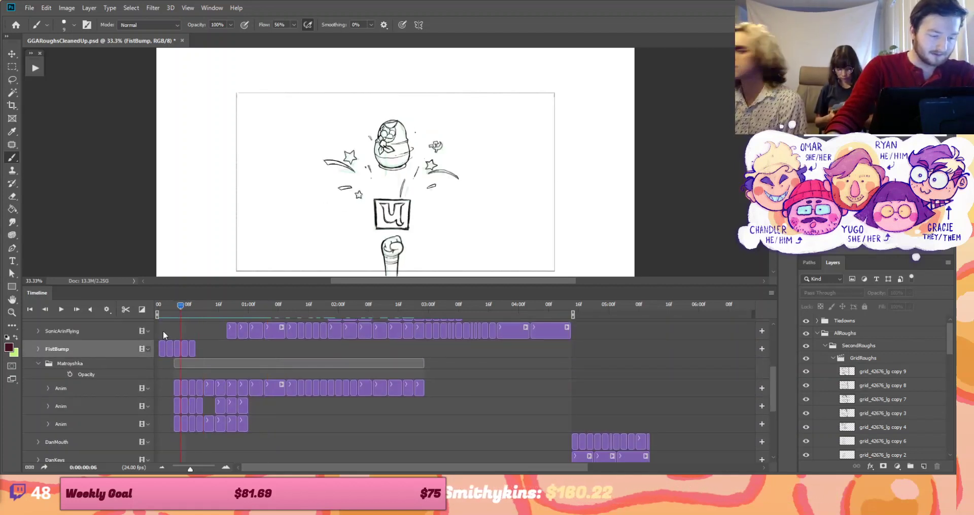
pyautogui.click(61, 389)
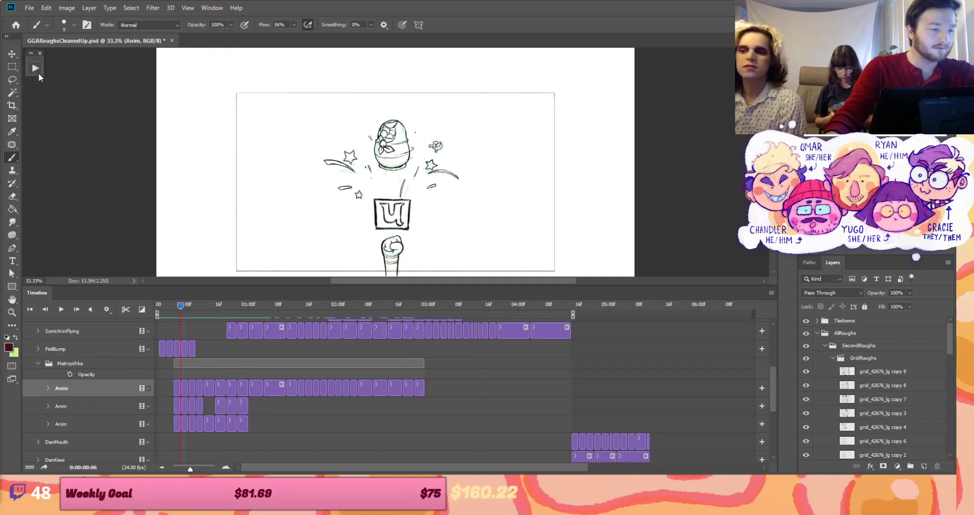
# Open the AnimDessin2 extension panel from Window > Extensions and reposition it
pyautogui.click(220, 10)
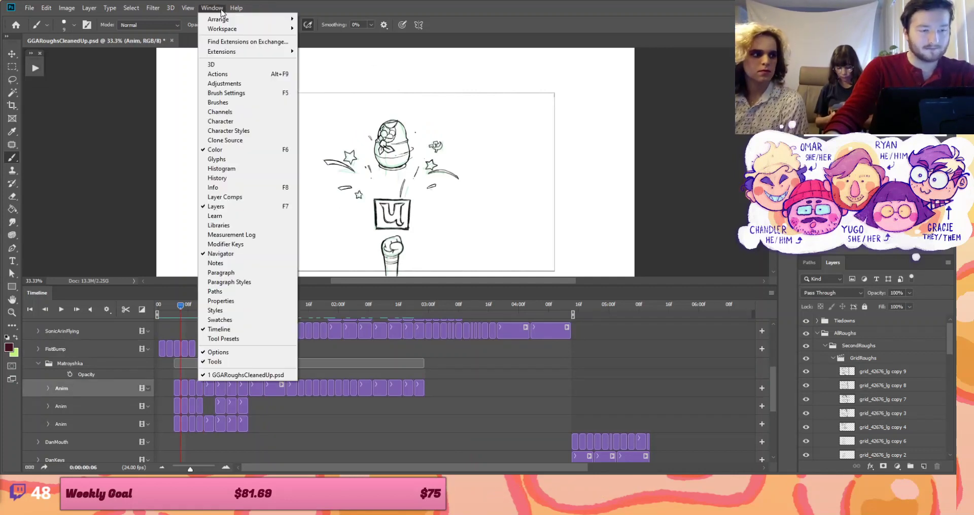
pyautogui.moveTo(238, 55)
pyautogui.click(333, 63)
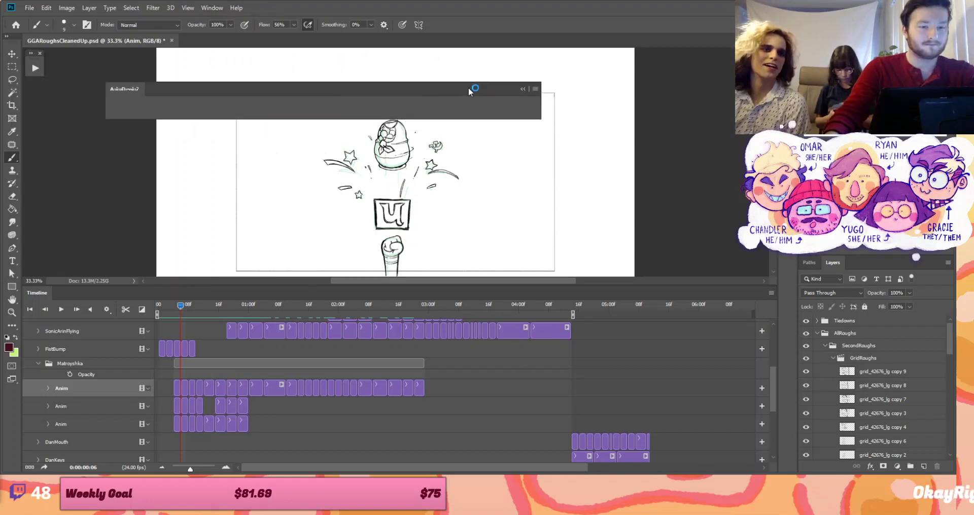
pyautogui.moveTo(526, 62); pyautogui.dragTo(545, 58)
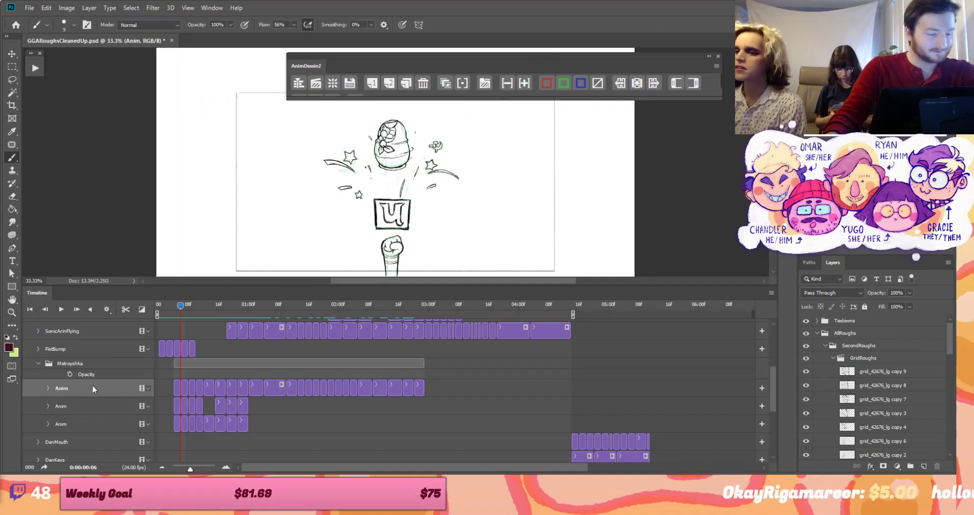
# Colour the three Matroyshka Anim tracks red, green and blue
pyautogui.click(547, 84)
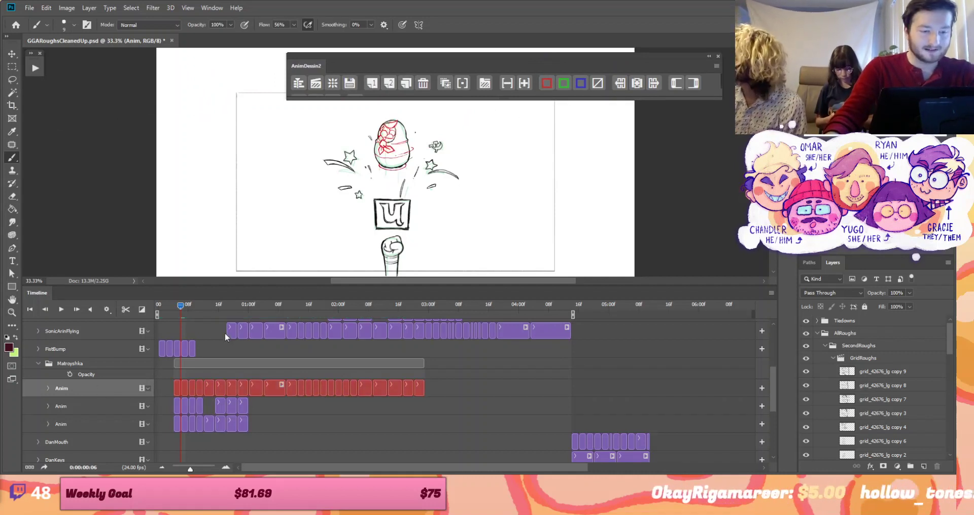
pyautogui.click(129, 406)
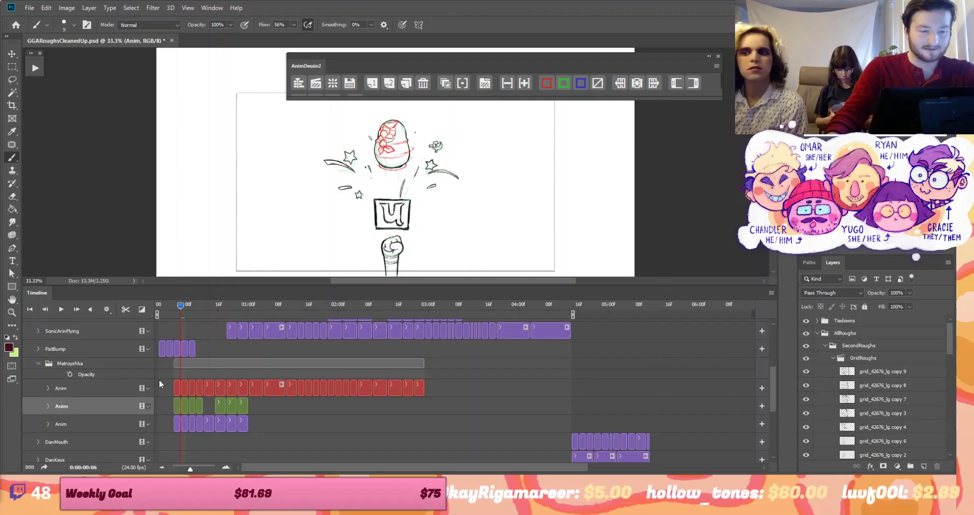
pyautogui.click(103, 421)
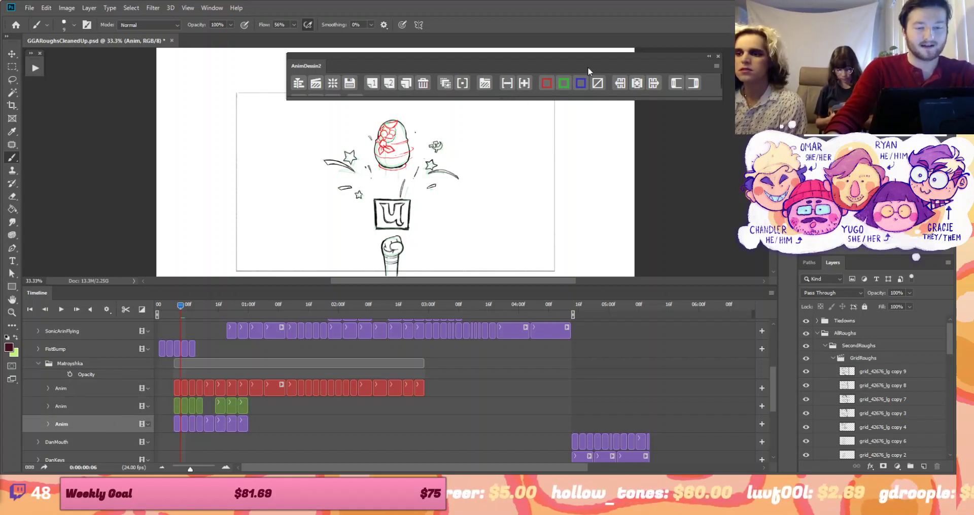
pyautogui.click(598, 84)
pyautogui.press('Return')
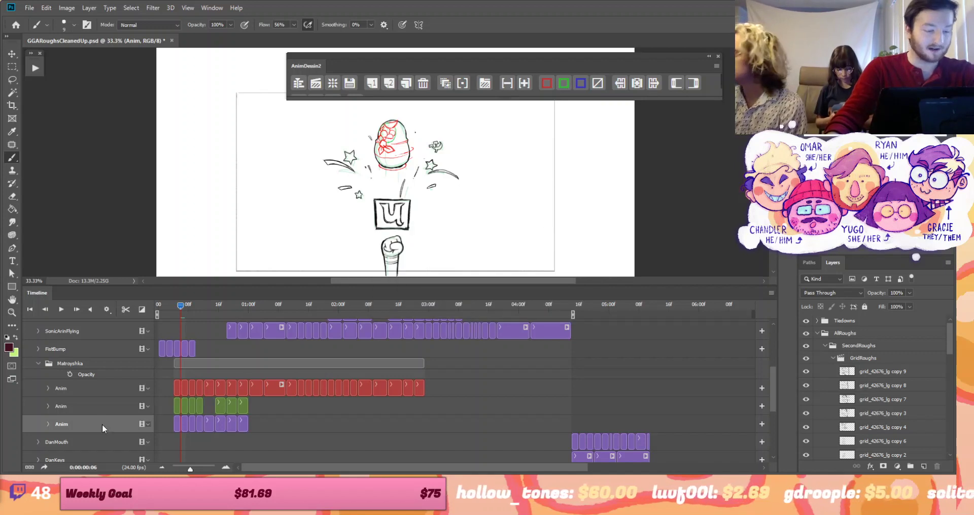
pyautogui.click(583, 86)
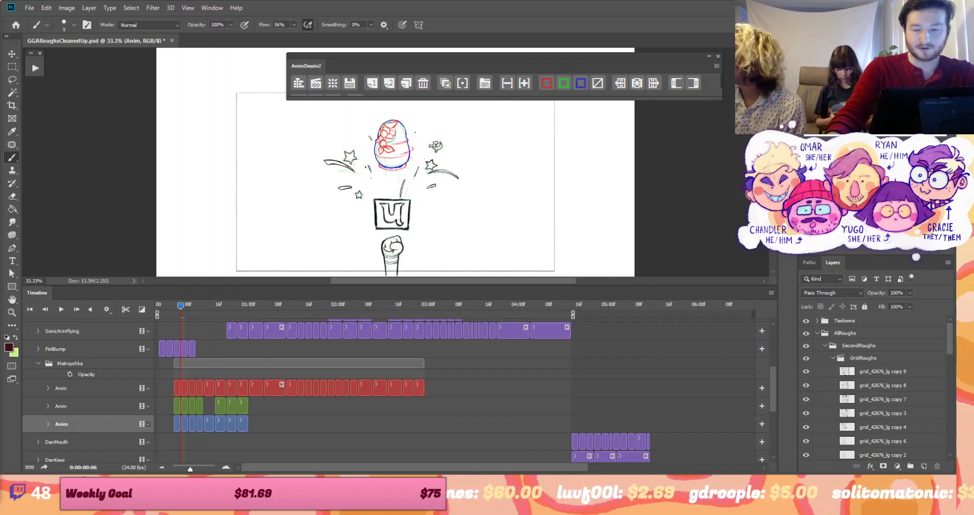
pyautogui.scroll(5, 548, 173)
# Zoom in on the egg drawing, then zoom out to the full artboard and scrub to about 04:08
pyautogui.moveTo(528, 106); pyautogui.dragTo(550, 187)
pyautogui.moveTo(180, 308); pyautogui.dragTo(200, 311)
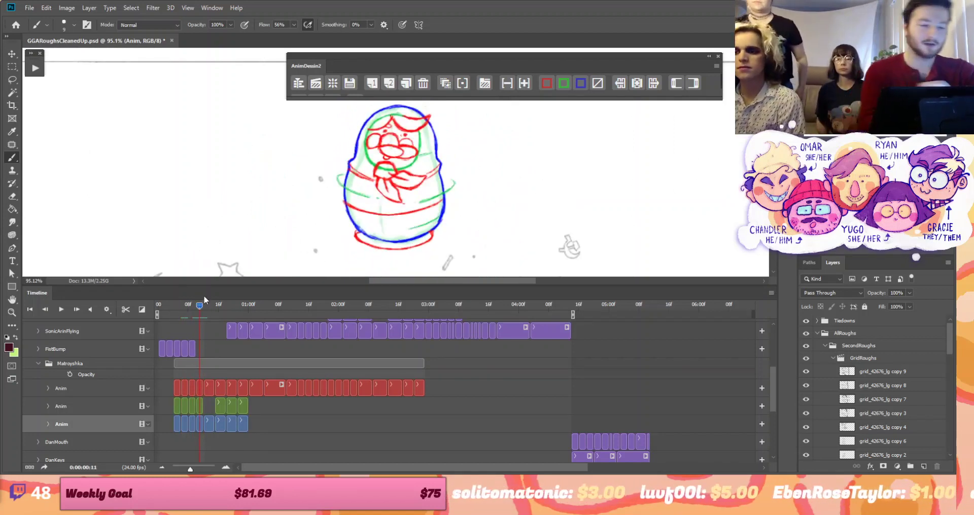
pyautogui.moveTo(206, 317); pyautogui.dragTo(217, 340)
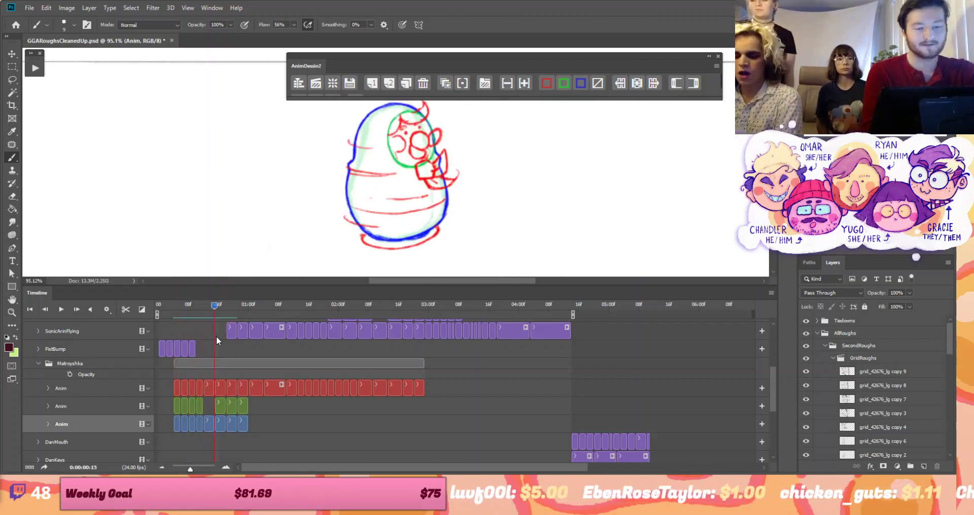
pyautogui.hotkey('ctrl', '-')
pyautogui.hotkey('ctrl', '-')
pyautogui.hotkey('ctrl', '-')
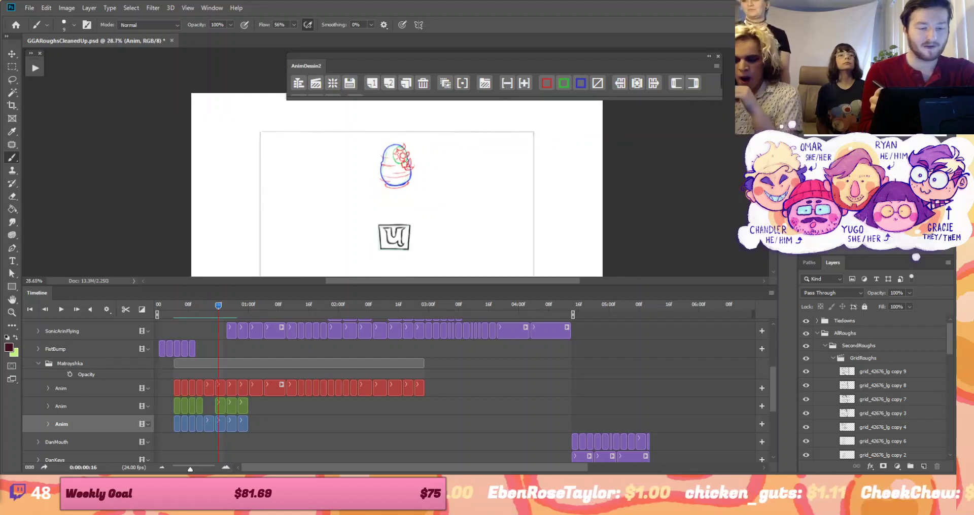
pyautogui.moveTo(193, 315); pyautogui.dragTo(564, 367)
# Hide the AllRoughs group, enlarge the canvas area and scrub to frame 04:21
pyautogui.scroll(-3, 565, 371)
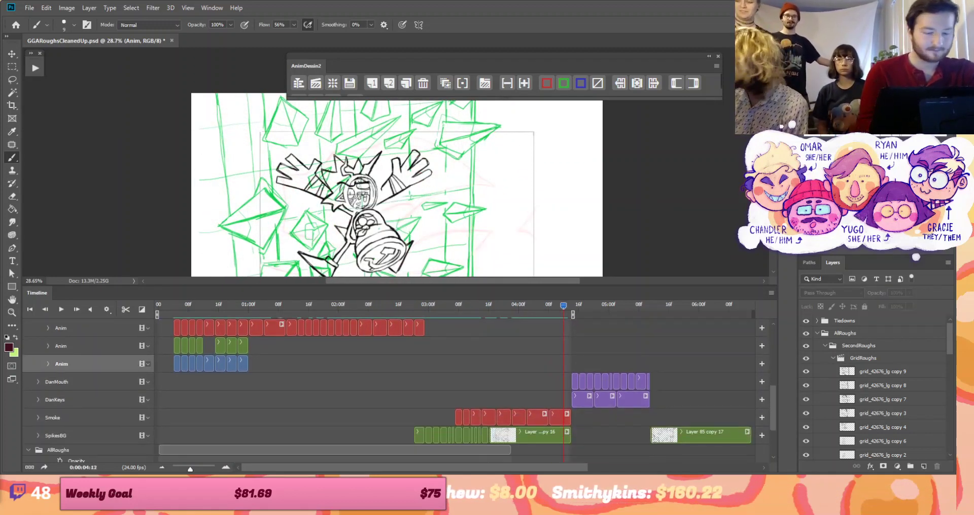
pyautogui.scroll(-2, 766, 407)
pyautogui.click(122, 396)
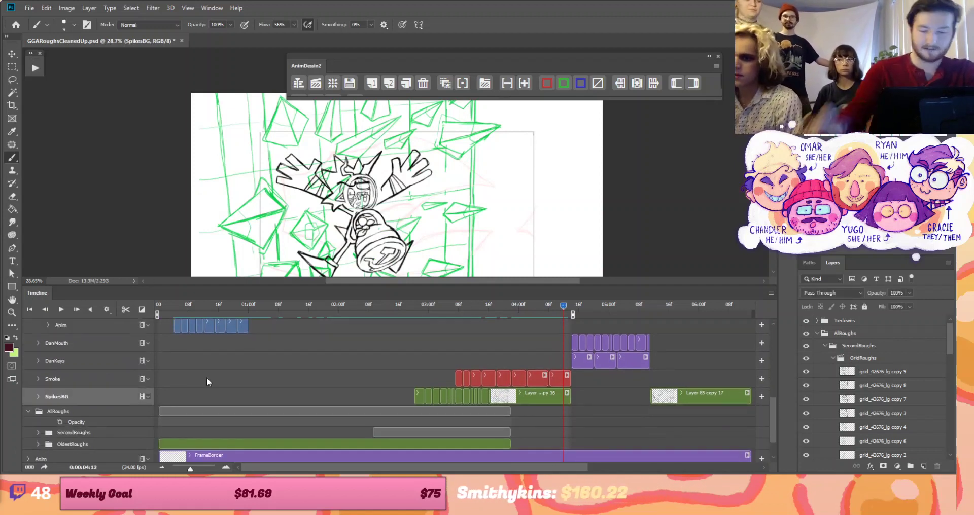
pyautogui.click(87, 414)
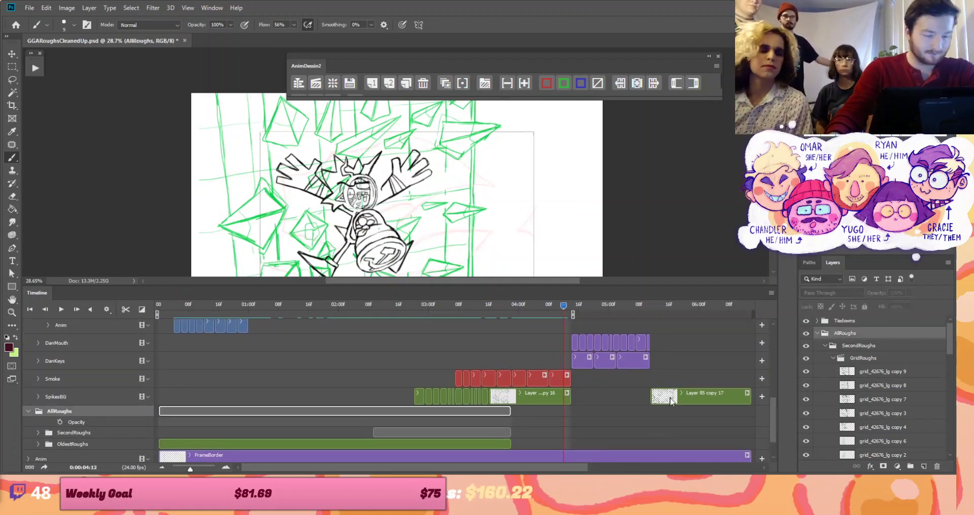
pyautogui.click(805, 333)
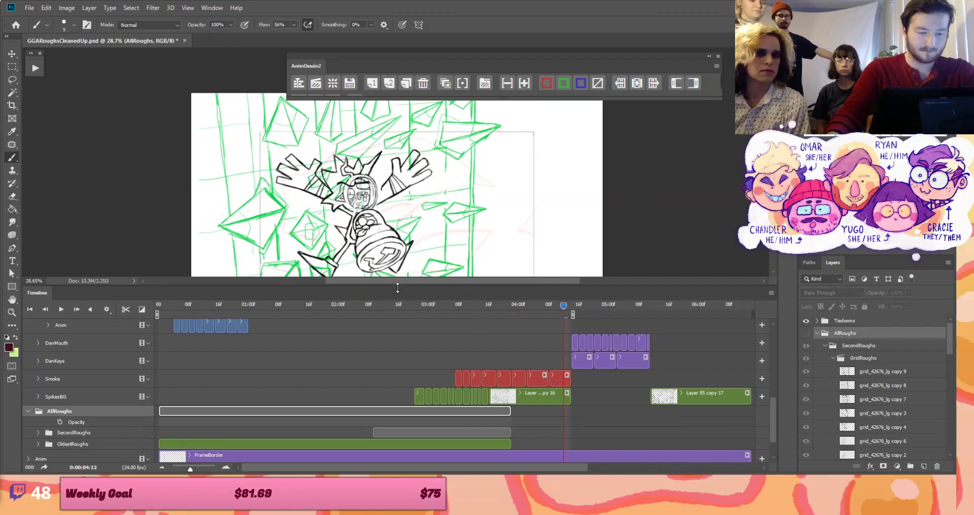
pyautogui.moveTo(392, 285); pyautogui.dragTo(392, 320)
pyautogui.moveTo(570, 344)
pyautogui.mouseDown()
pyautogui.moveTo(625, 343)
pyautogui.moveTo(578, 341)
pyautogui.mouseUp()
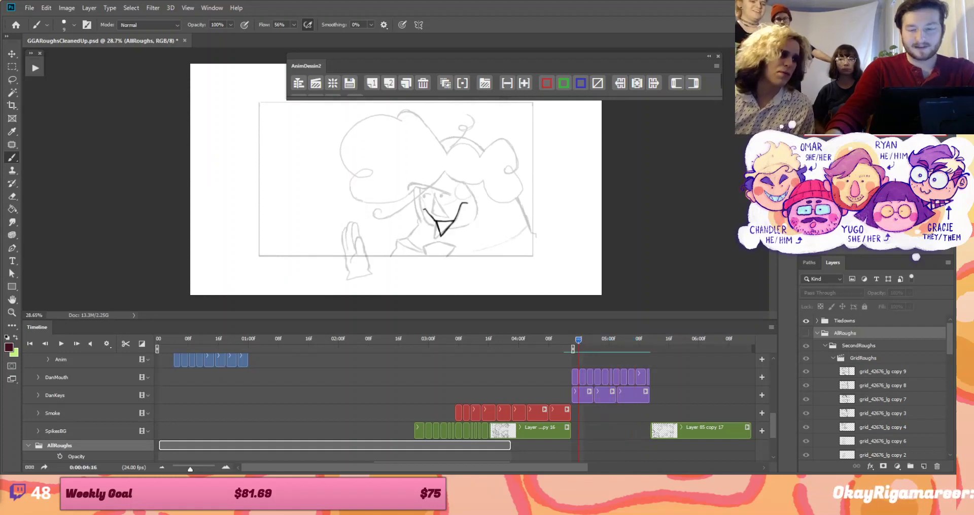
# Set the work-area start at the DanKeys clip's first frame, nudged slightly earlier
pyautogui.click(76, 394)
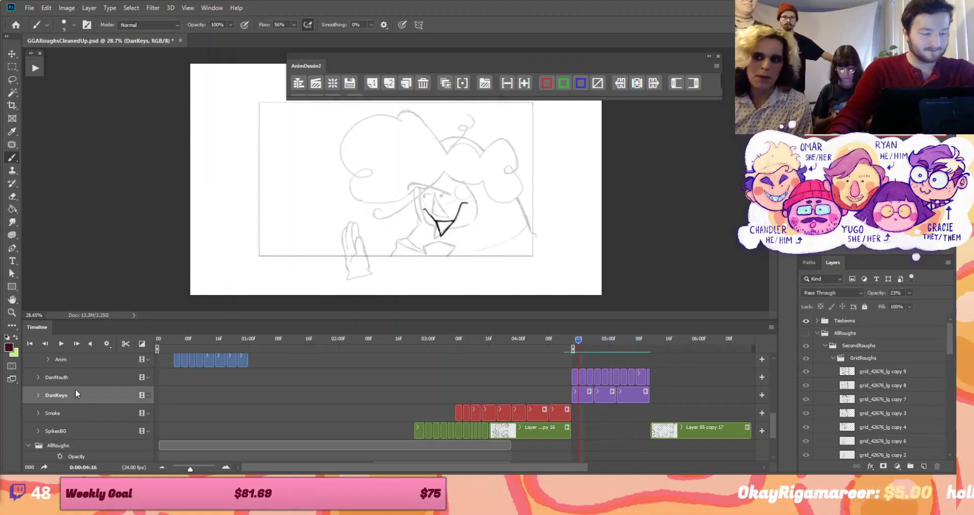
pyautogui.moveTo(580, 345); pyautogui.dragTo(576, 374)
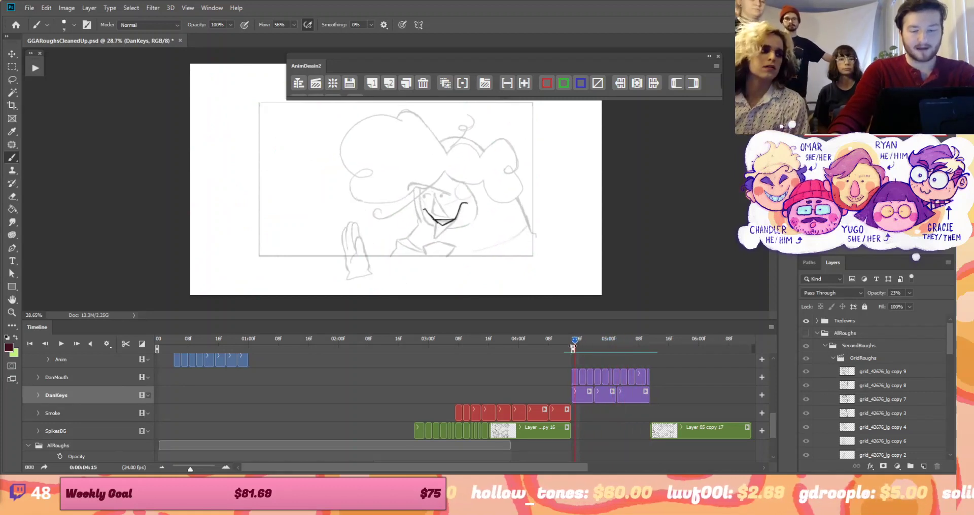
pyautogui.click(676, 83)
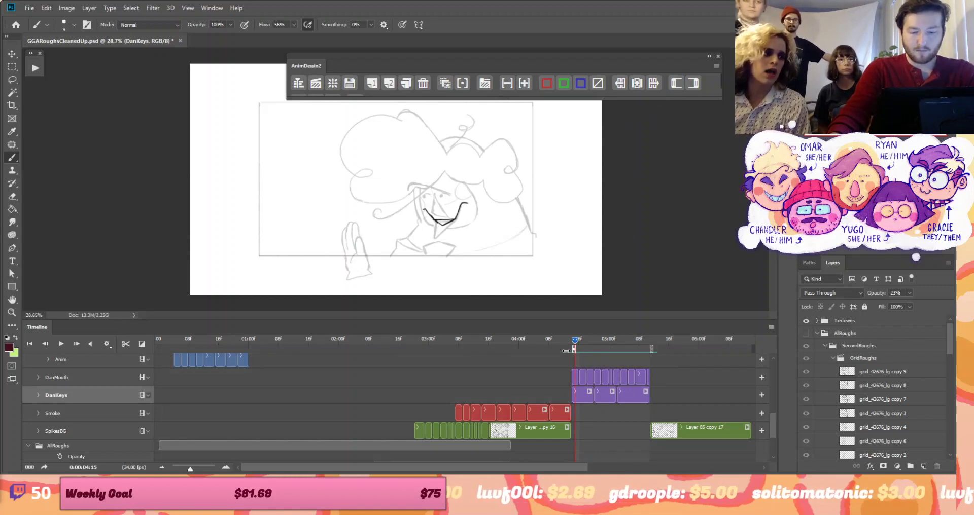
pyautogui.moveTo(567, 350)
pyautogui.mouseDown()
pyautogui.moveTo(554, 350)
pyautogui.moveTo(570, 346)
pyautogui.mouseUp()
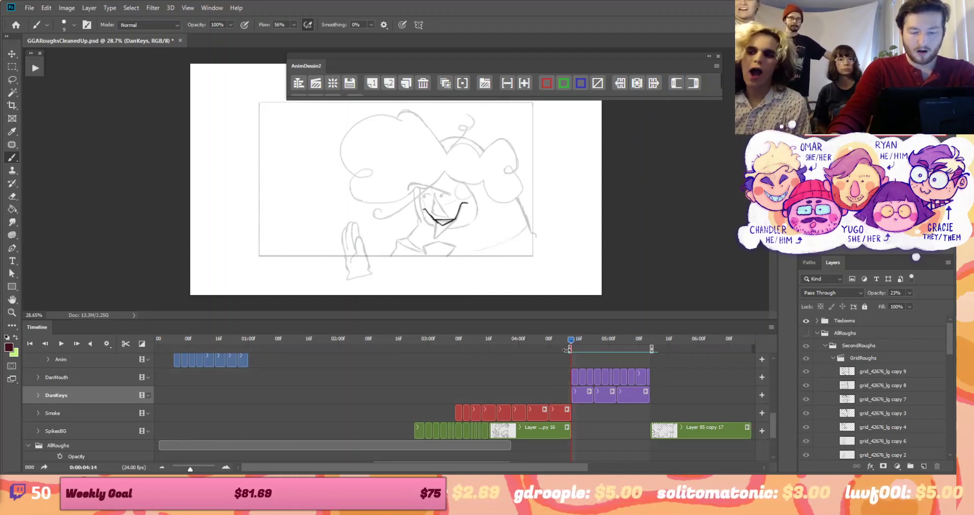
# Play the work-area section, then step frame by frame to 05:22
pyautogui.press('space')
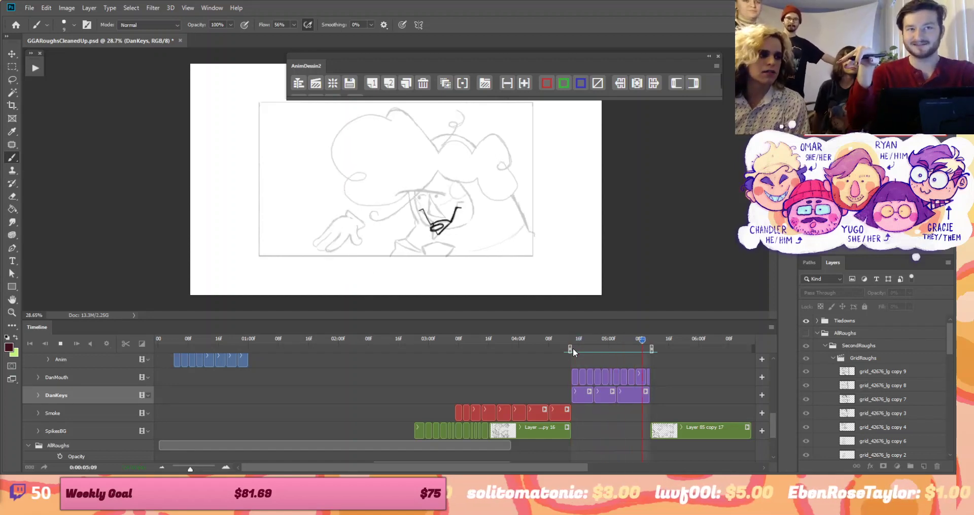
pyautogui.moveTo(678, 337)
pyautogui.mouseDown()
pyautogui.moveTo(729, 338)
pyautogui.moveTo(676, 343)
pyautogui.mouseUp()
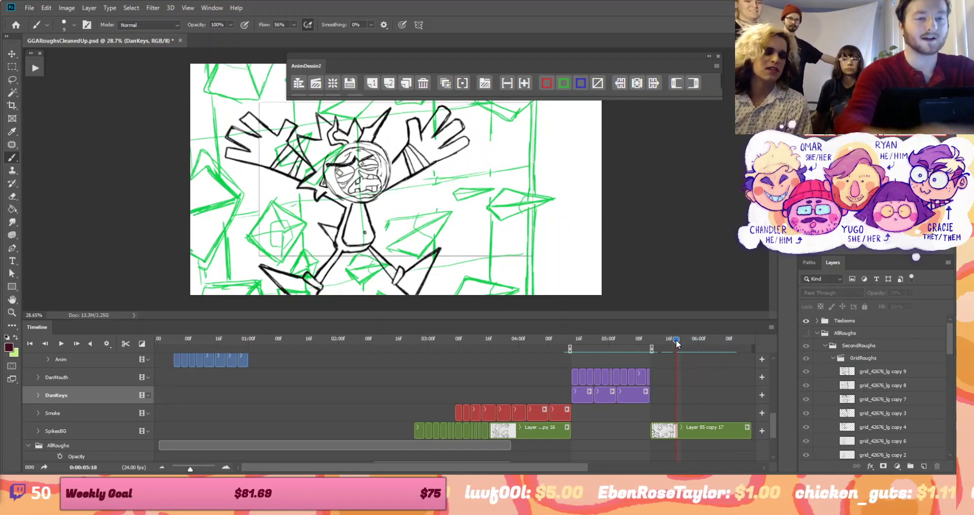
pyautogui.press('Right')
pyautogui.press('Right')
pyautogui.press('Right')
pyautogui.press('Right')
pyautogui.press('Right')
pyautogui.press('Right')
pyautogui.press('Right')
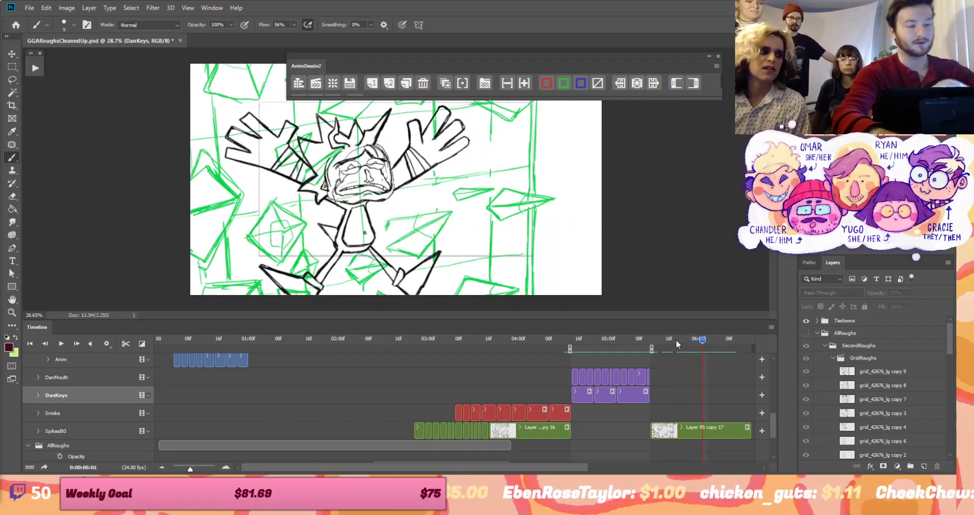
pyautogui.press('Right')
pyautogui.press('Right')
pyautogui.press('Right')
pyautogui.press('Right')
pyautogui.press('Right')
pyautogui.press('Right')
pyautogui.press('Right')
pyautogui.press('Right')
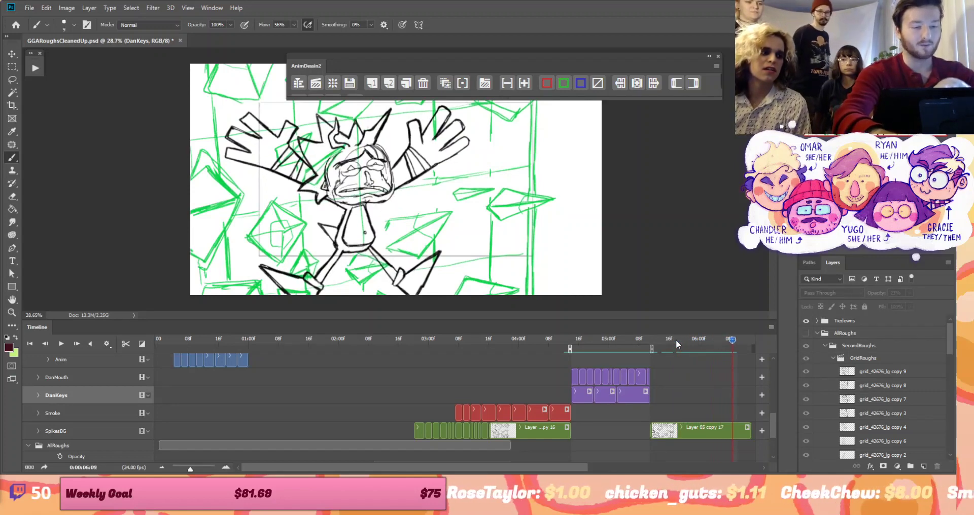
pyautogui.press('Right')
pyautogui.press('Right')
pyautogui.press('Right')
pyautogui.press('Right')
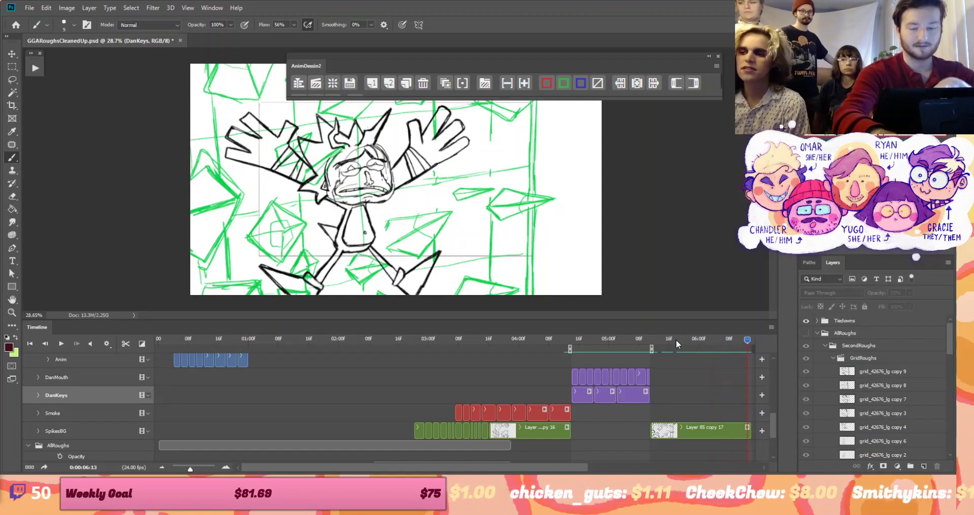
pyautogui.press('Left')
pyautogui.press('Left')
pyautogui.press('Left')
pyautogui.press('Left')
pyautogui.press('Left')
pyautogui.press('Left')
pyautogui.press('Left')
pyautogui.press('Left')
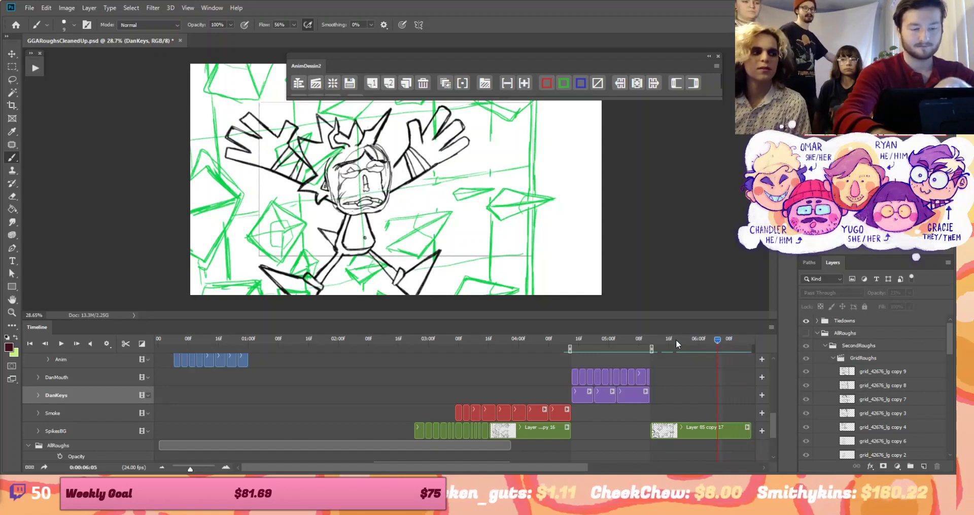
pyautogui.press('Left')
pyautogui.press('Left')
pyautogui.press('Left')
pyautogui.press('Left')
pyautogui.press('Left')
pyautogui.press('Left')
pyautogui.press('Left')
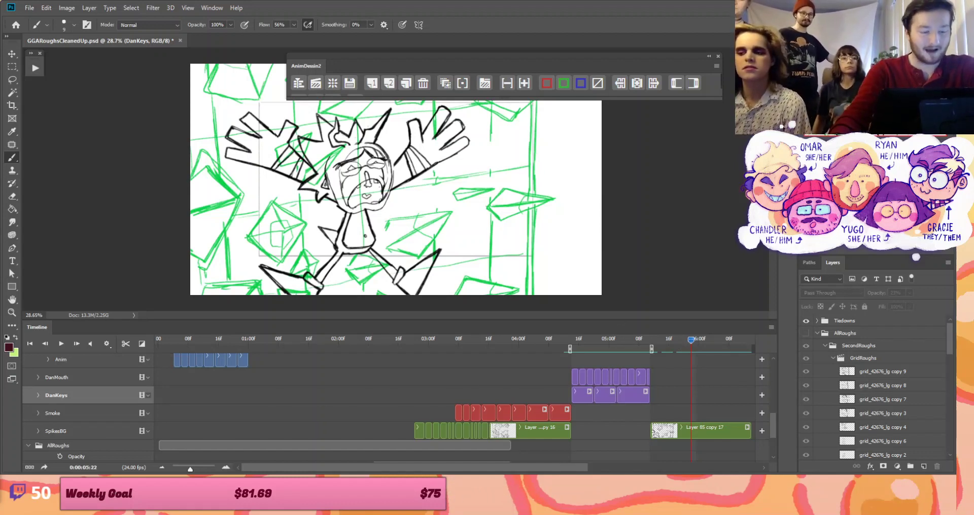
# Zoom the timeline out and drag the work-area start back to 0
pyautogui.moveTo(190, 467); pyautogui.dragTo(182, 468)
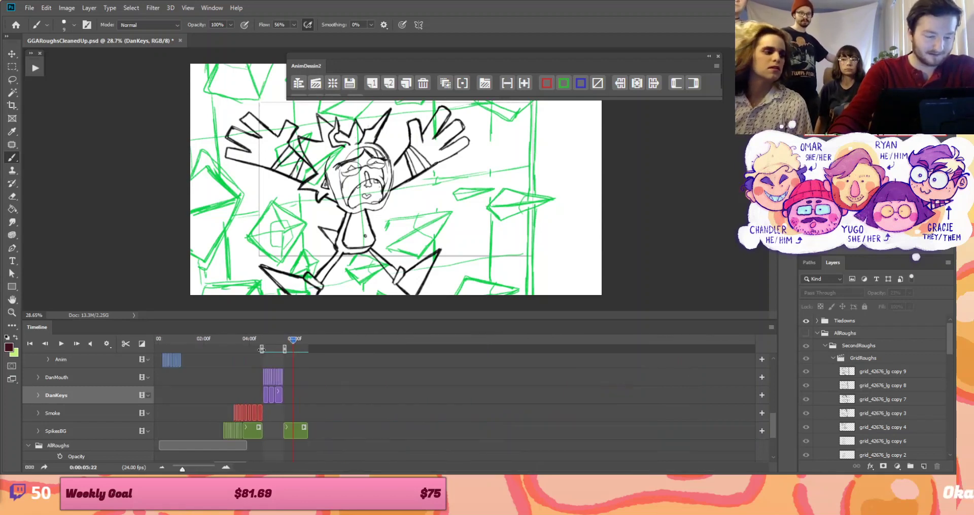
pyautogui.moveTo(261, 350); pyautogui.dragTo(157, 349)
pyautogui.moveTo(284, 349); pyautogui.dragTo(263, 351)
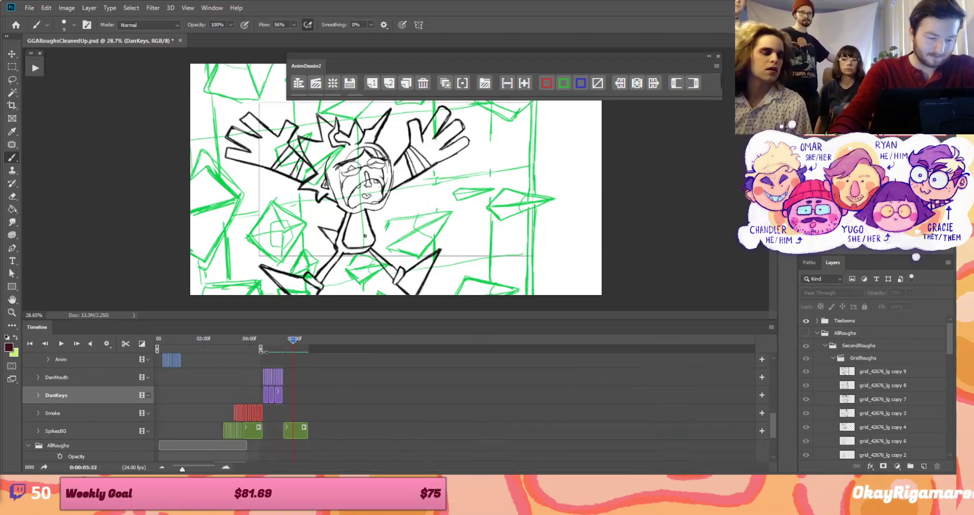
# Play the sequence from the start, stop, move the playhead to 04:05, and close the document
pyautogui.press('space')
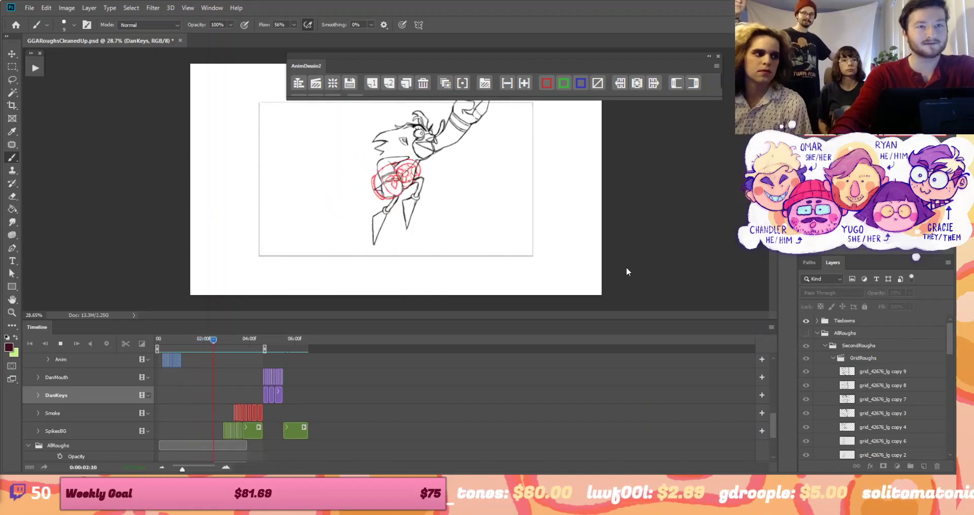
pyautogui.press('space')
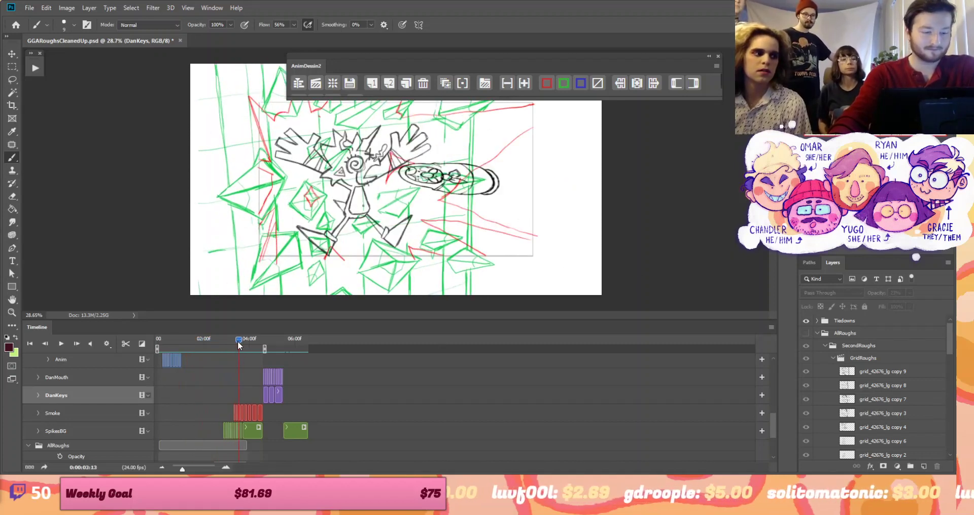
pyautogui.moveTo(238, 345)
pyautogui.mouseDown()
pyautogui.moveTo(255, 345)
pyautogui.moveTo(246, 345)
pyautogui.mouseUp()
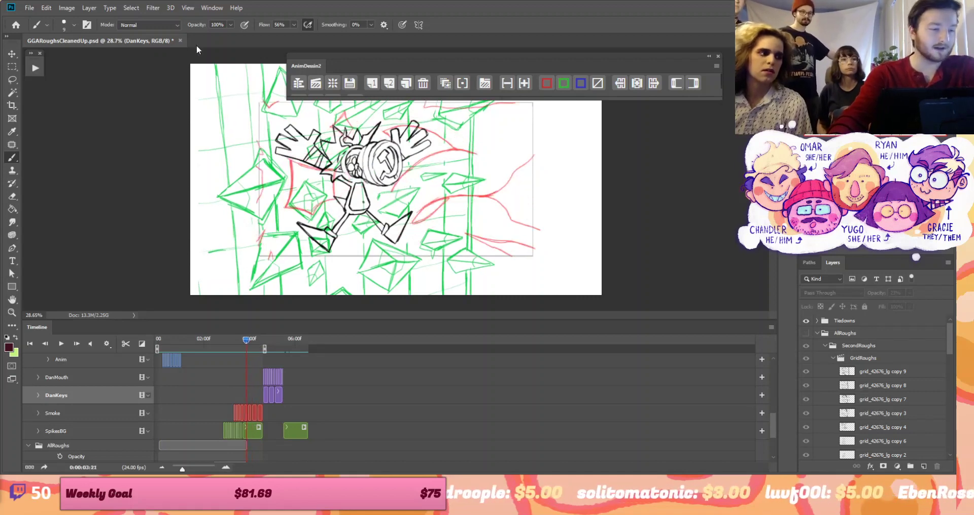
pyautogui.click(180, 41)
# Answer the save prompt to close GGARoughsCleanedUp.psd and open GGARoughsCleanedUp2.psd from recent files
pyautogui.click(487, 184)
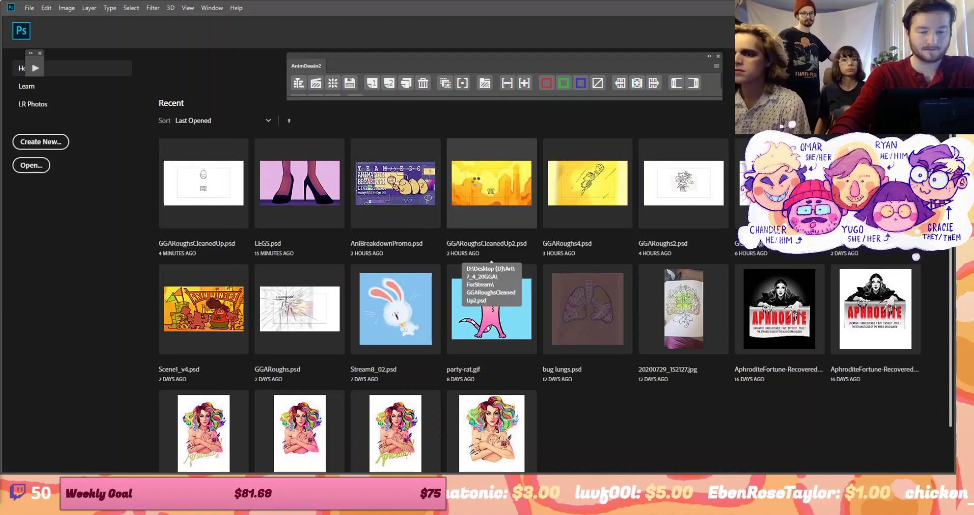
pyautogui.click(479, 188)
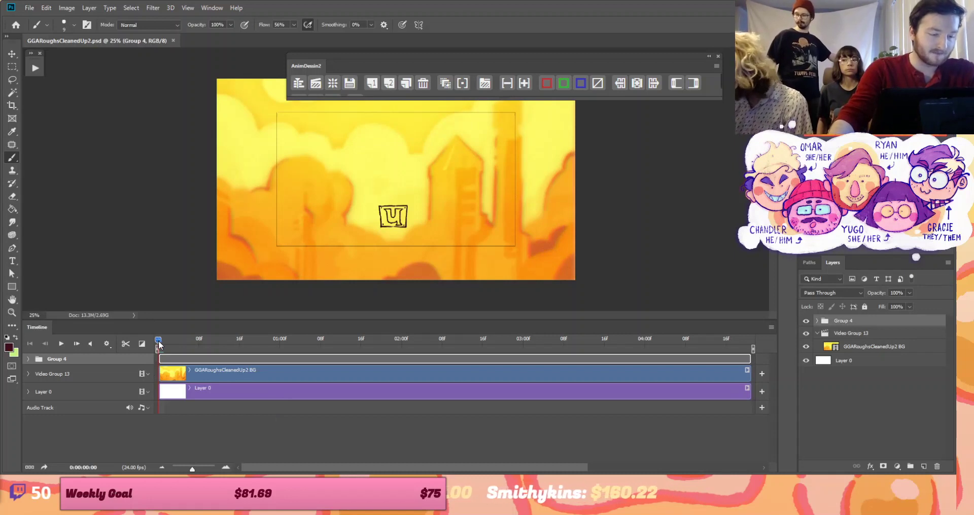
# Shrink the Timeline panel, fit the canvas with Ctrl+0, and play then stop the animation
pyautogui.moveTo(159, 345)
pyautogui.mouseDown()
pyautogui.moveTo(248, 348)
pyautogui.moveTo(158, 345)
pyautogui.mouseUp()
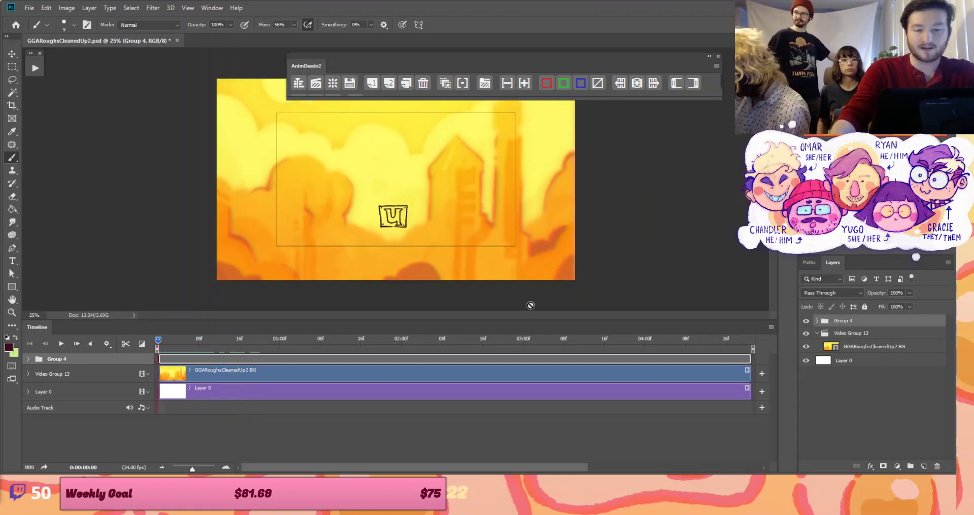
pyautogui.moveTo(516, 321); pyautogui.dragTo(521, 356)
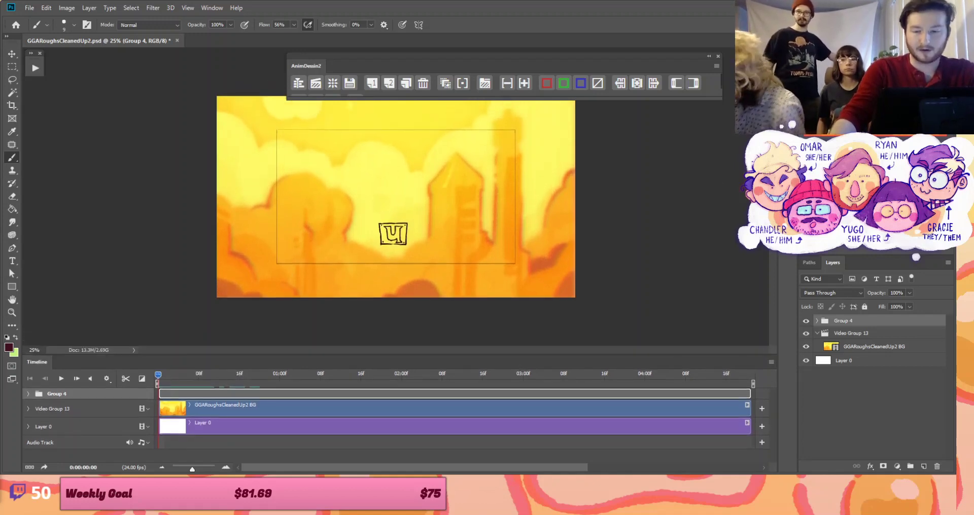
pyautogui.hotkey('ctrl', '0')
pyautogui.press('space')
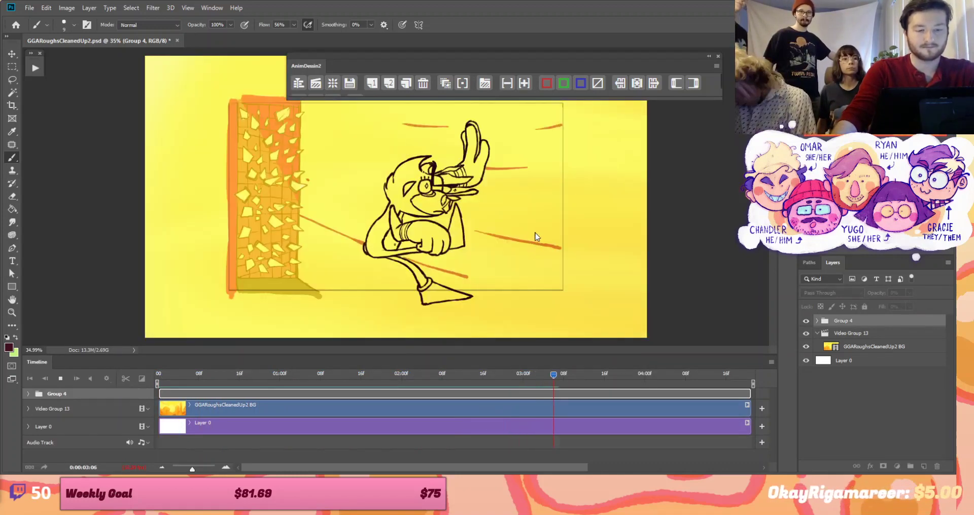
pyautogui.press('space')
# Move the AnimDessin2 panel off the artwork and scrub the opening frames from the start
pyautogui.moveTo(493, 60); pyautogui.dragTo(530, 8)
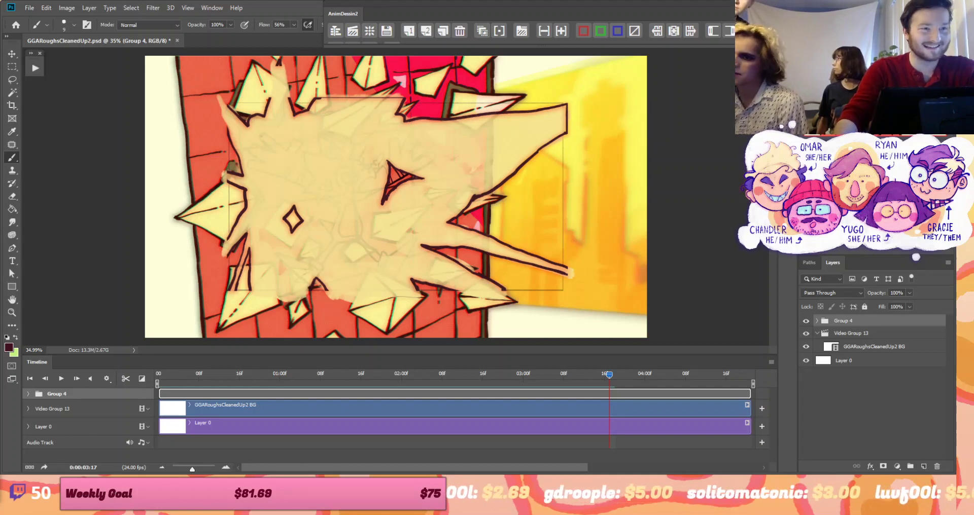
pyautogui.moveTo(433, 7); pyautogui.dragTo(576, 20)
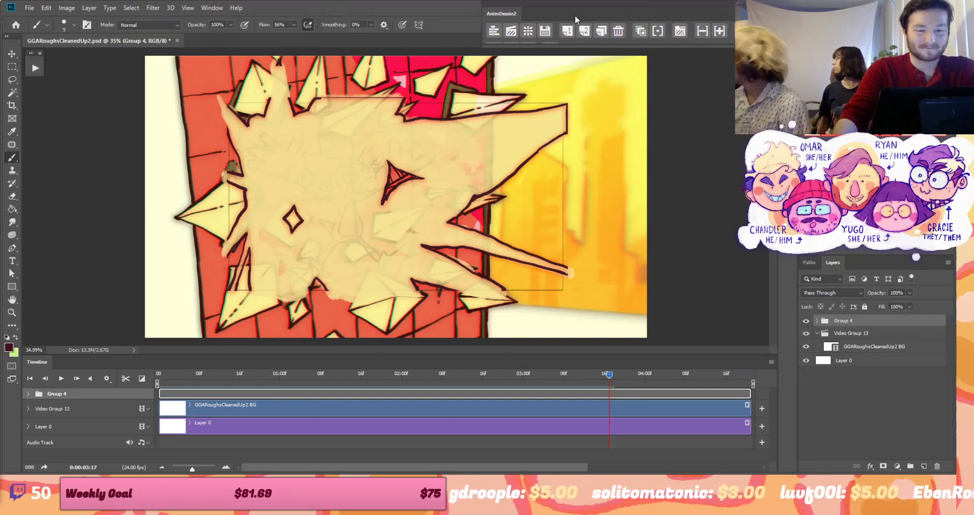
pyautogui.click(173, 378)
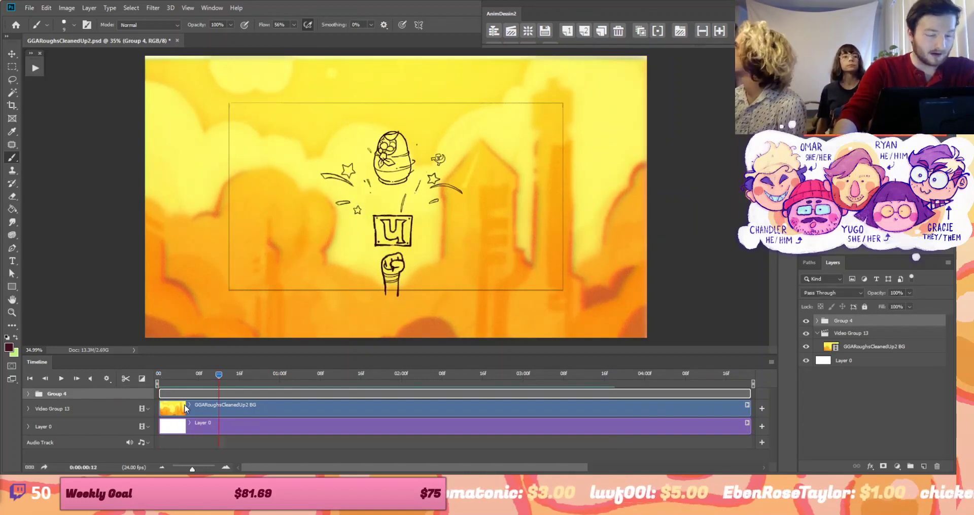
pyautogui.moveTo(219, 378)
pyautogui.mouseDown()
pyautogui.moveTo(160, 378)
pyautogui.moveTo(455, 375)
pyautogui.moveTo(346, 373)
pyautogui.moveTo(391, 374)
pyautogui.mouseUp()
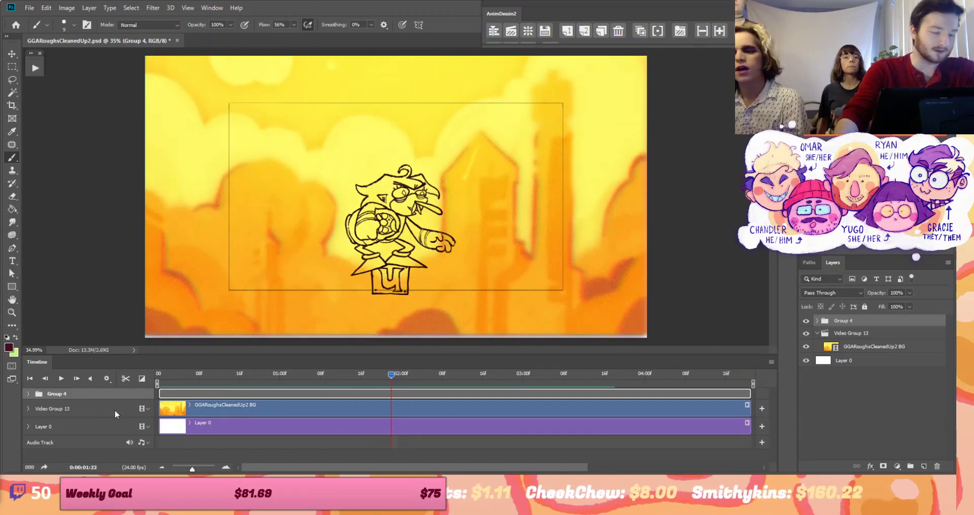
# Expand the background video group, rewind to 0:00, and select the GGARoughsCleanedUp2 BG layer
pyautogui.click(29, 408)
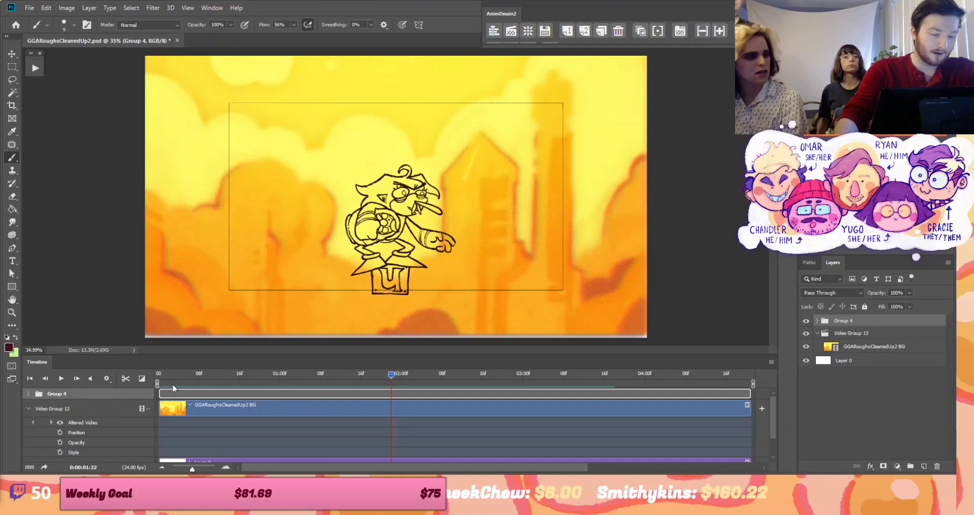
pyautogui.moveTo(209, 373); pyautogui.dragTo(145, 379)
pyautogui.click(223, 410)
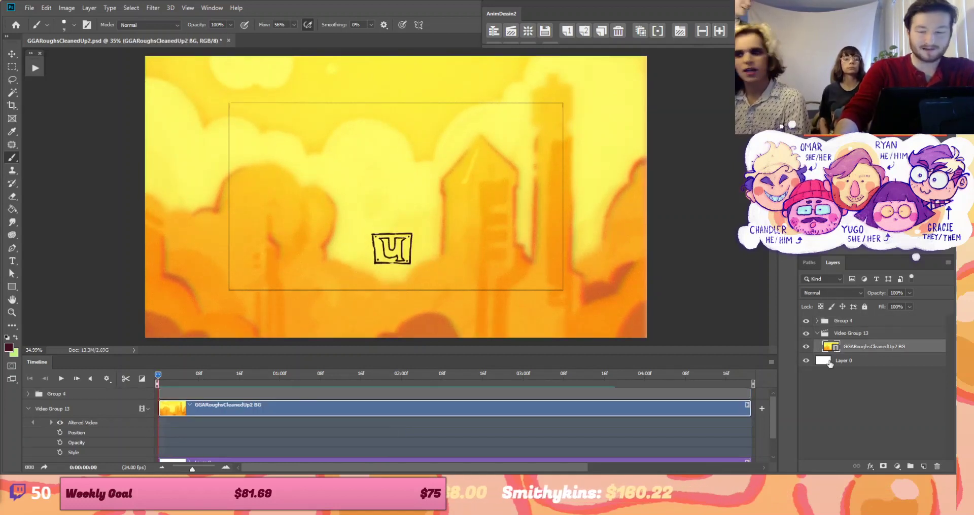
pyautogui.rightClick(861, 347)
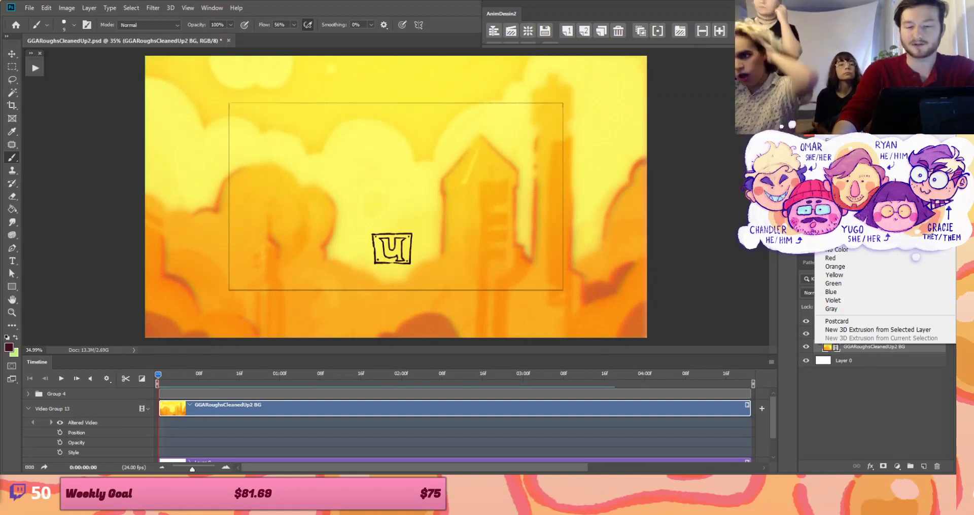
pyautogui.click(858, 203)
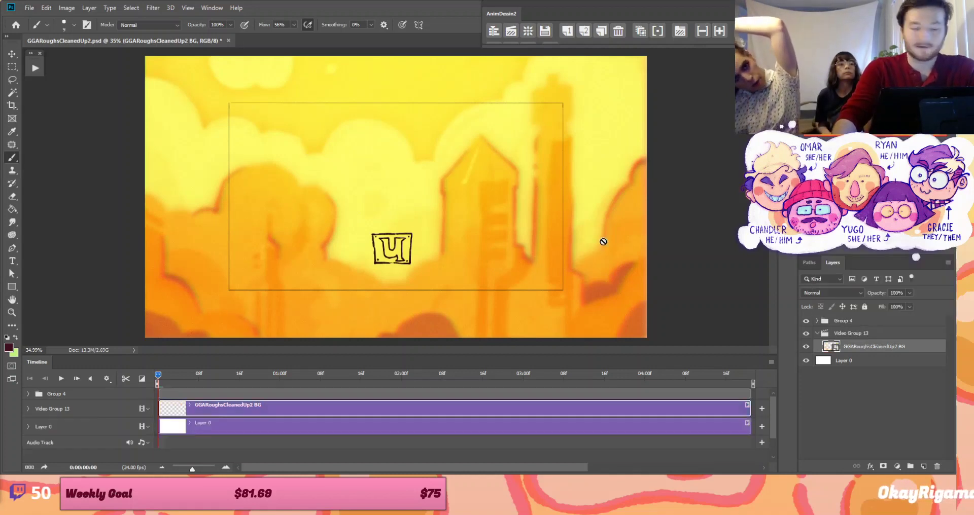
pyautogui.click(29, 409)
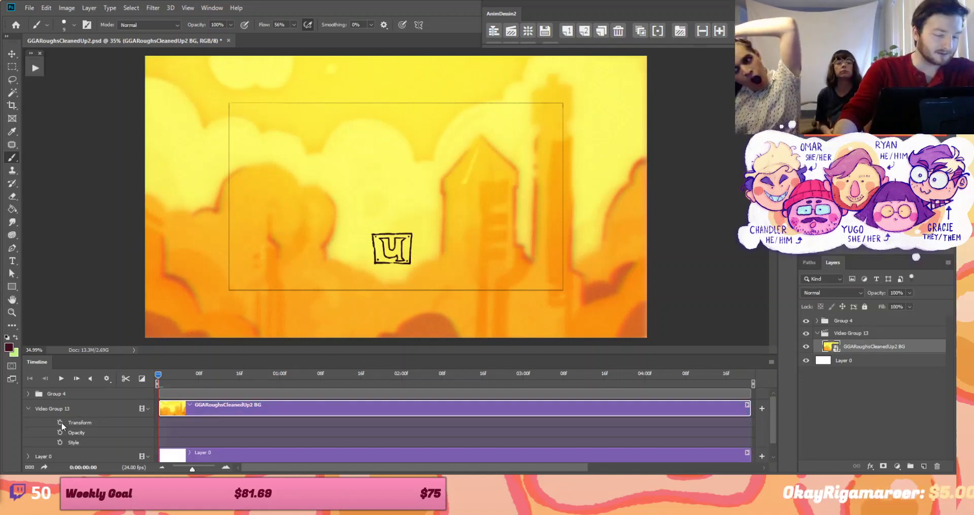
pyautogui.click(60, 423)
pyautogui.hotkey('ctrl', 't')
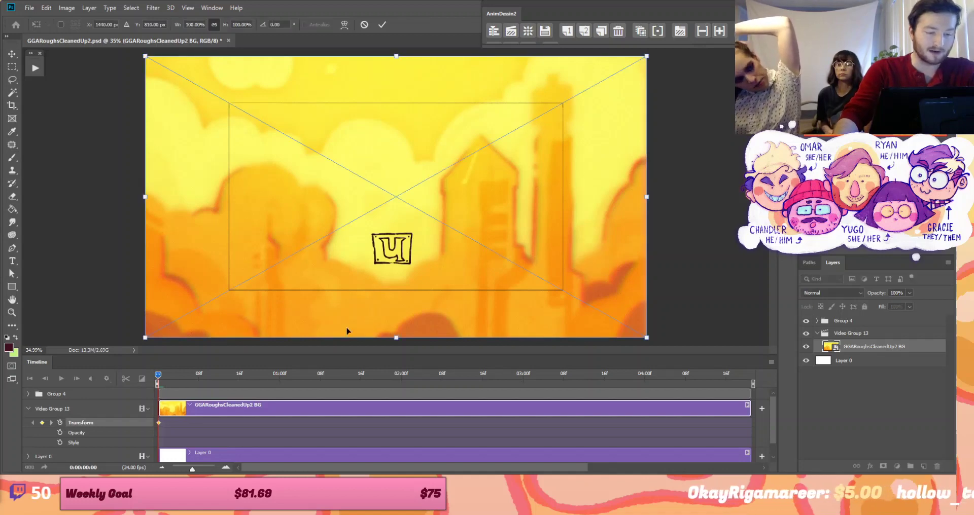
pyautogui.click(209, 375)
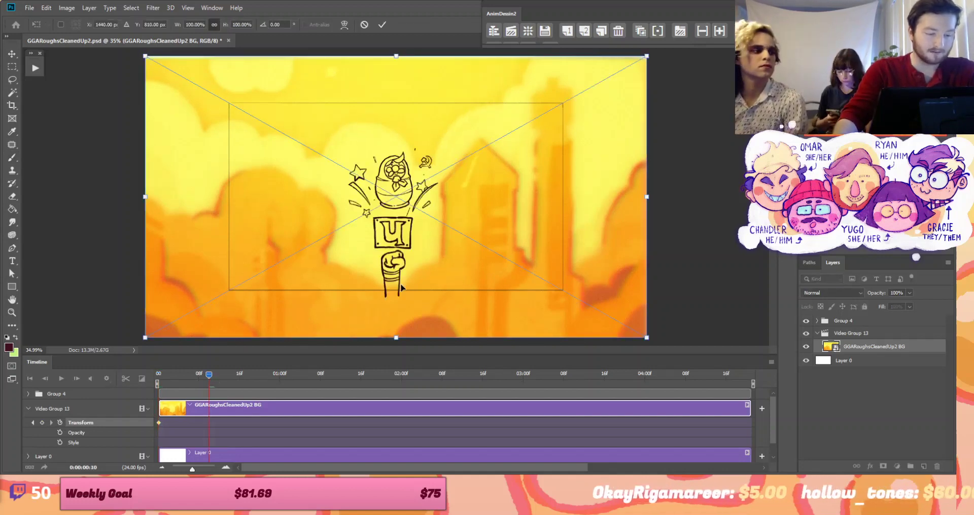
pyautogui.moveTo(500, 251); pyautogui.dragTo(416, 164)
pyautogui.click(382, 24)
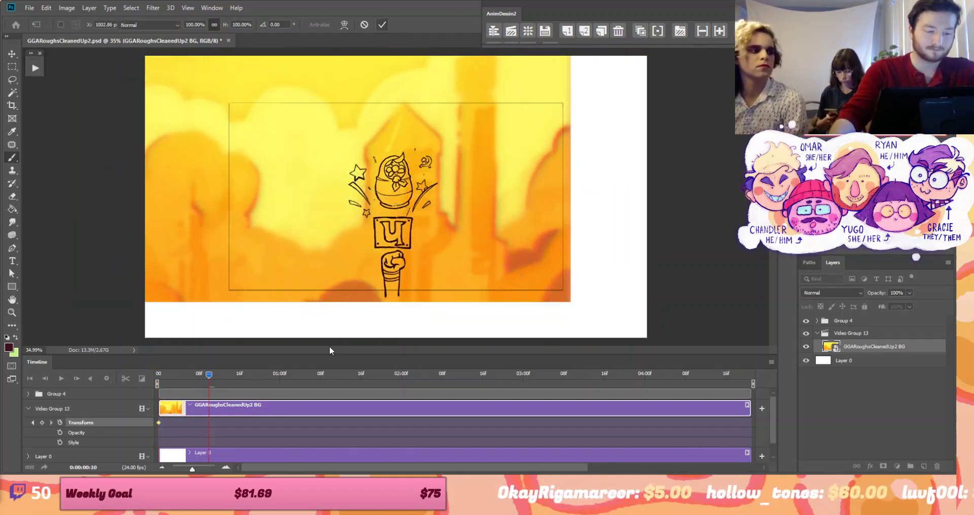
pyautogui.moveTo(176, 379); pyautogui.dragTo(209, 380)
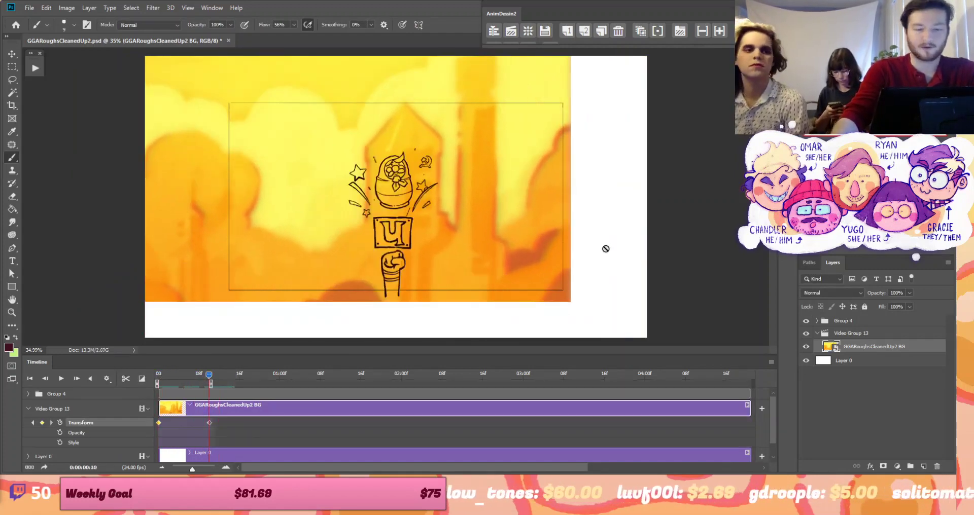
pyautogui.moveTo(211, 384); pyautogui.dragTo(275, 384)
pyautogui.press('space')
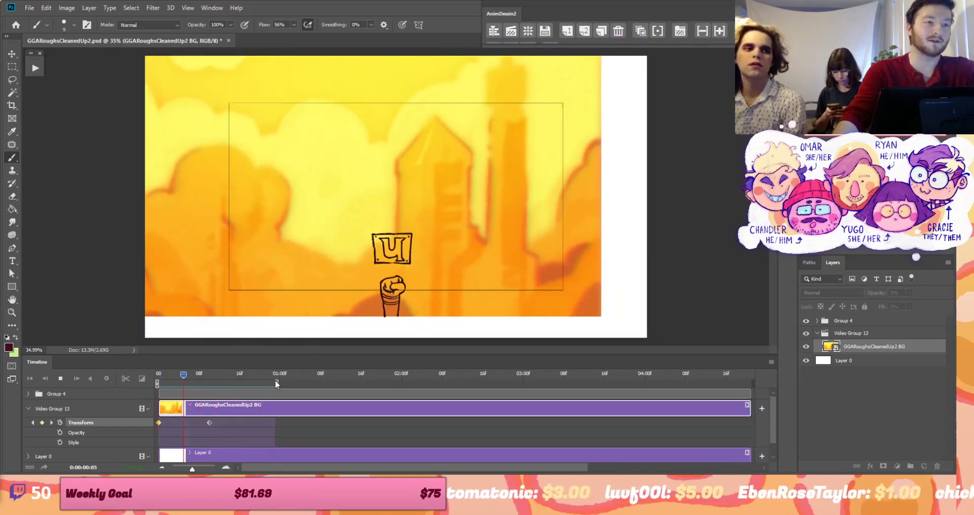
pyautogui.click(276, 384)
pyautogui.press('F12')
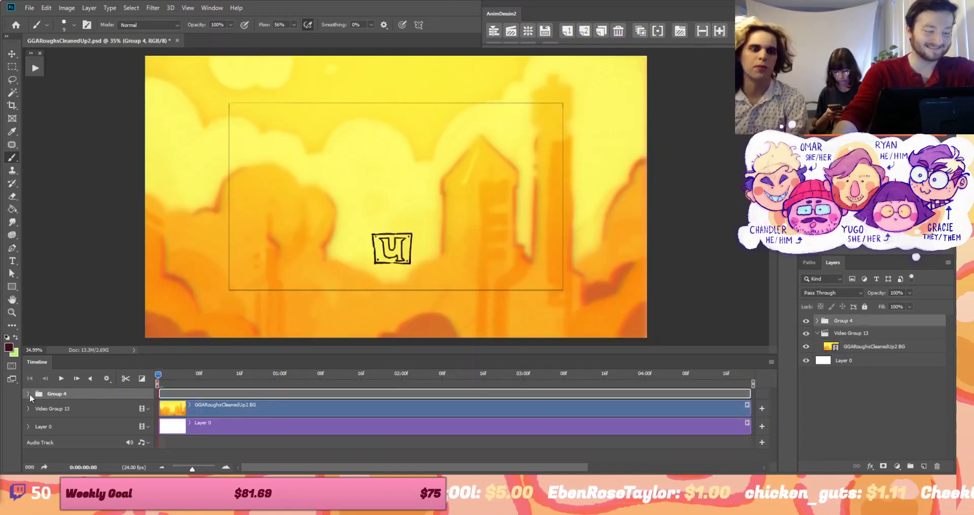
# Expand Group 4's tracks, play, and scrub through the punch frames around 2:00–2:16
pyautogui.click(28, 395)
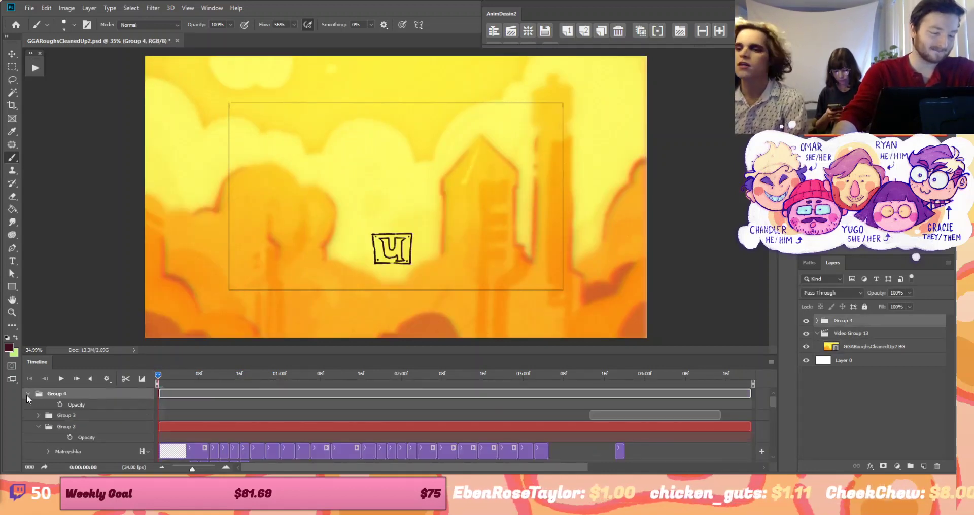
pyautogui.press('space')
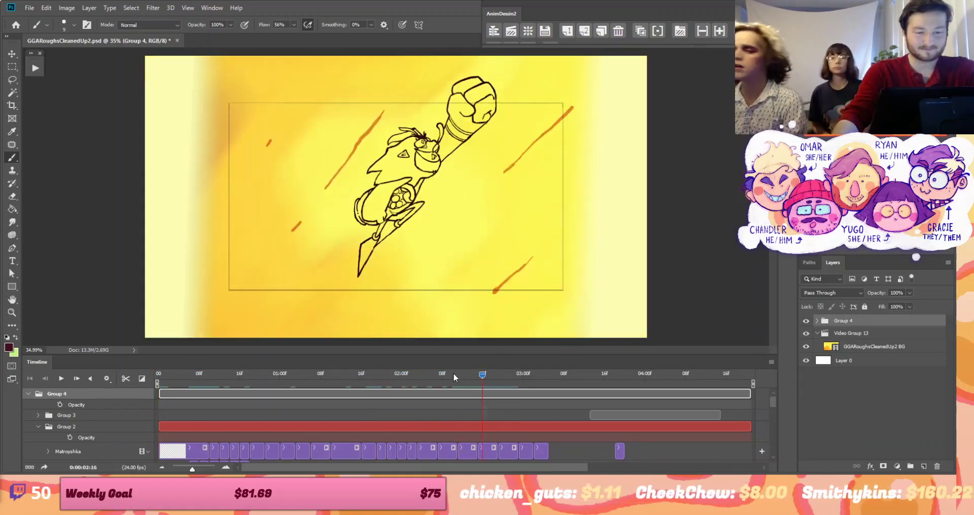
pyautogui.moveTo(452, 373); pyautogui.dragTo(413, 377)
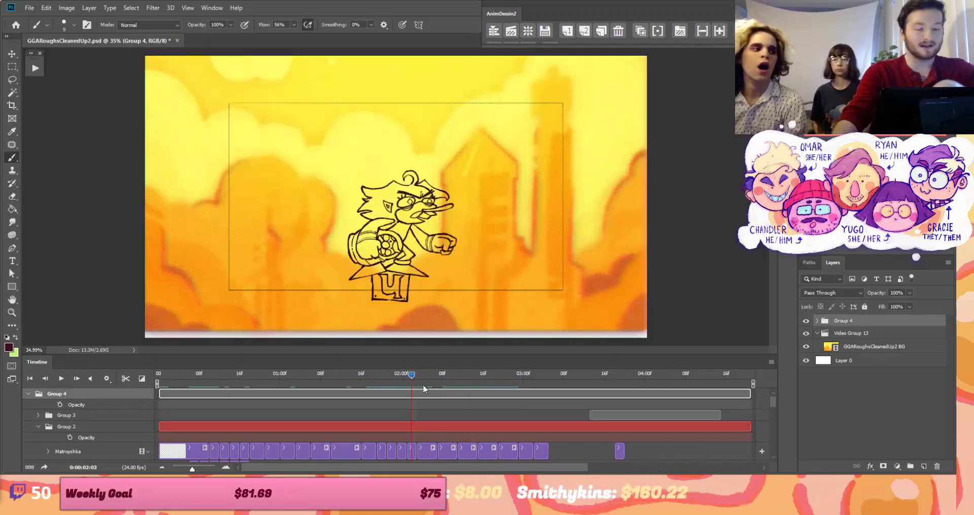
pyautogui.moveTo(411, 379); pyautogui.dragTo(507, 379)
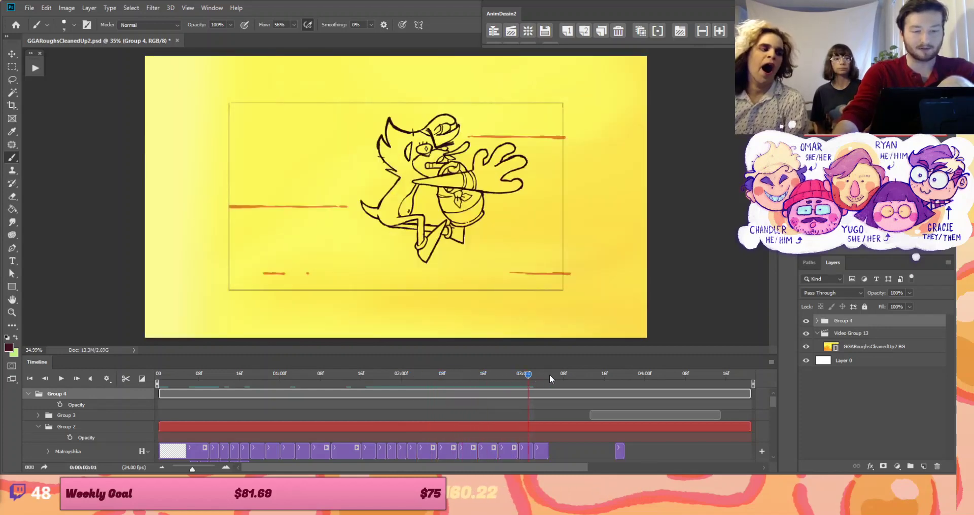
pyautogui.click(468, 376)
pyautogui.moveTo(470, 389)
pyautogui.mouseDown()
pyautogui.moveTo(407, 390)
pyautogui.moveTo(622, 385)
pyautogui.moveTo(477, 383)
pyautogui.mouseUp()
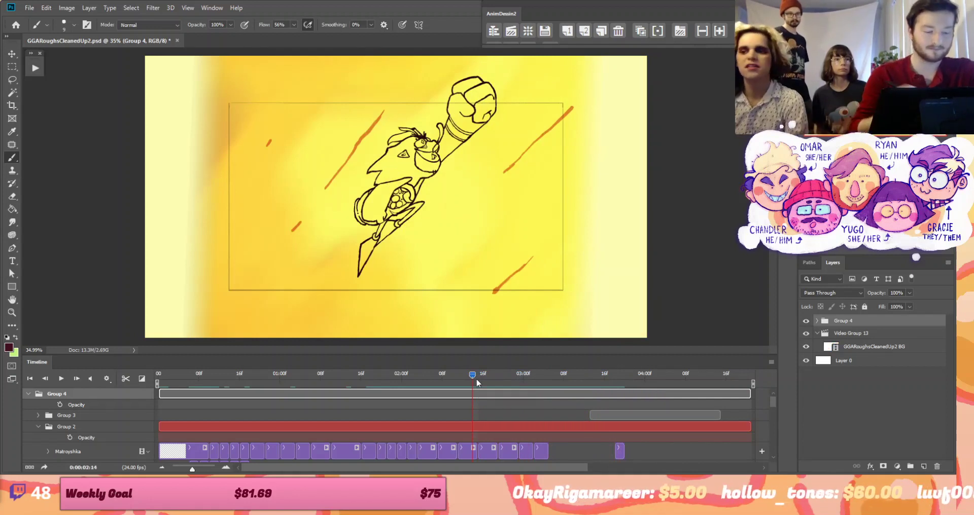
# Re-expand Group 4, select Group 3, and show its SmokeLines and SmokeFill tracks
pyautogui.click(29, 394)
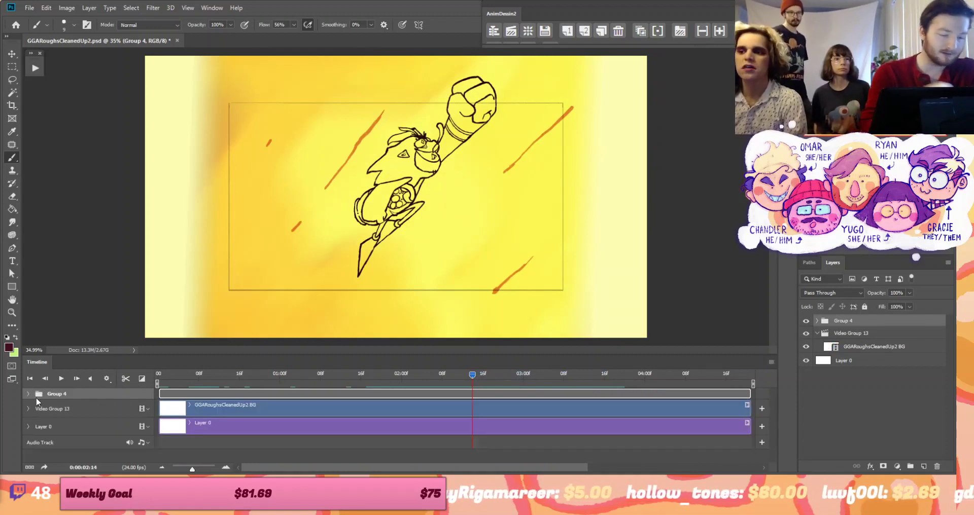
pyautogui.click(31, 395)
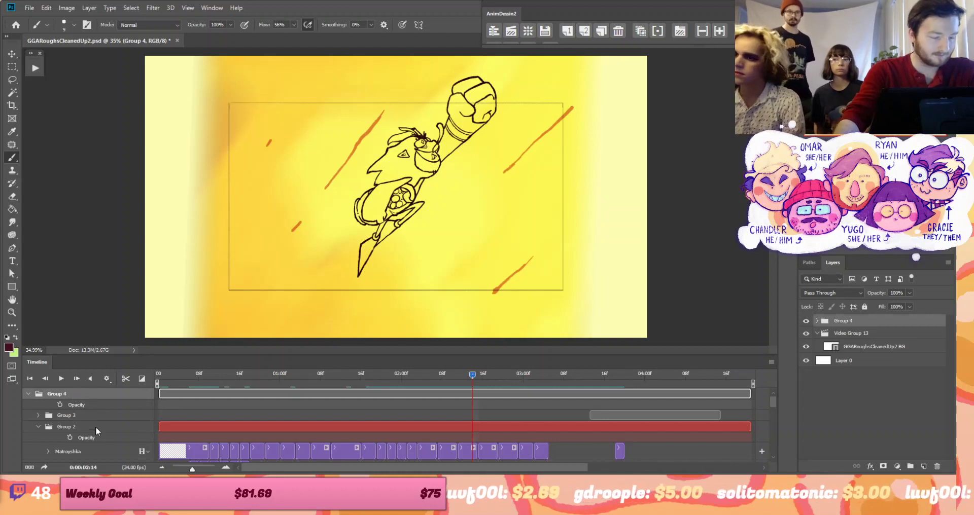
pyautogui.click(61, 415)
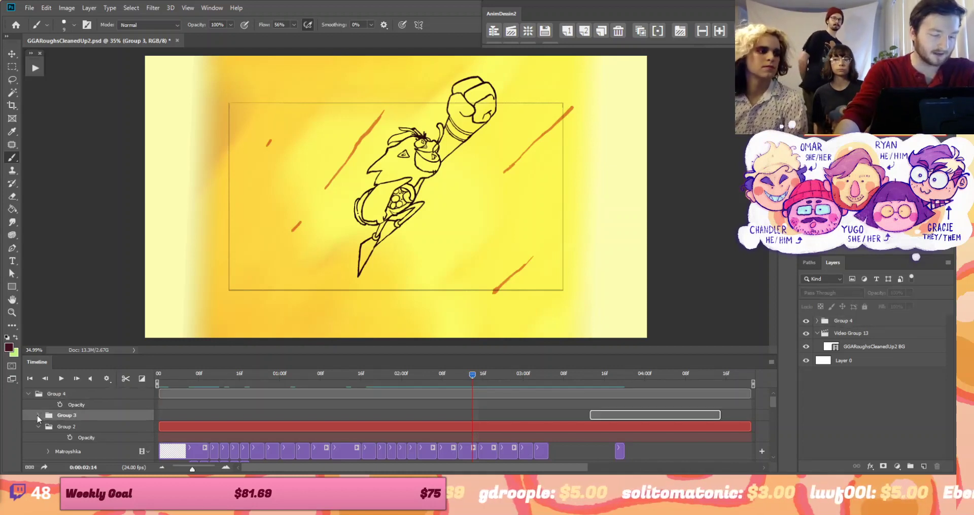
pyautogui.click(38, 417)
# Collapse Group 3's timeline tracks and select the punch drawing's layer
pyautogui.click(39, 416)
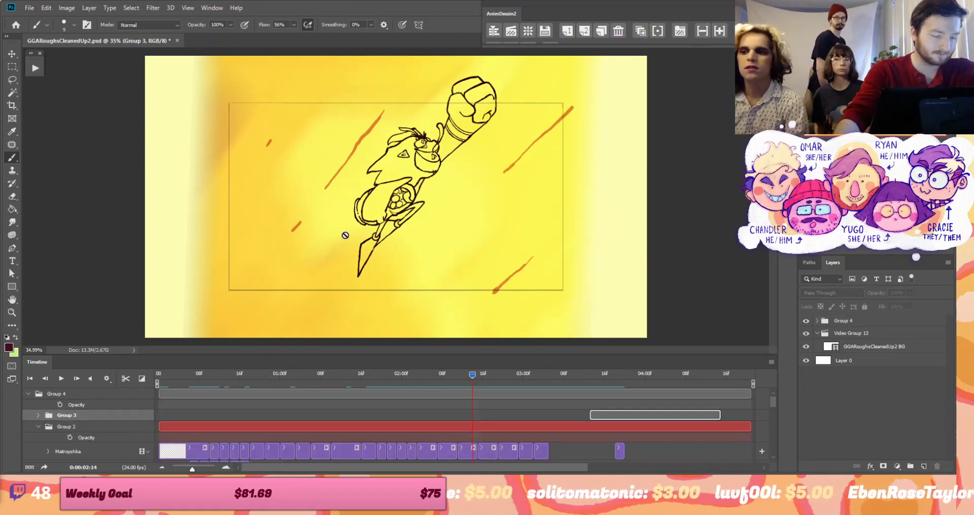
pyautogui.keyDown('ctrl'); pyautogui.click(422, 144); pyautogui.keyUp('ctrl')
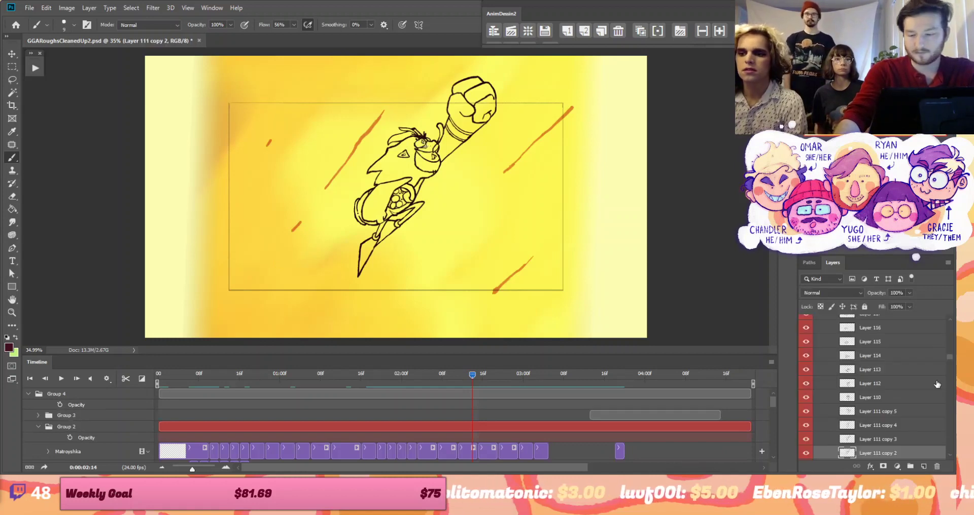
pyautogui.scroll(2, 847, 397)
pyautogui.scroll(5, 847, 397)
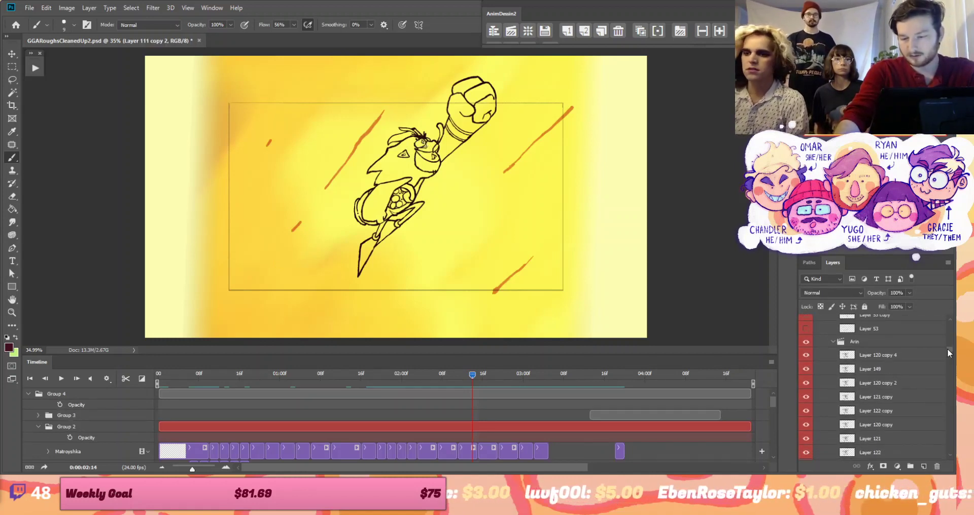
pyautogui.moveTo(950, 353); pyautogui.dragTo(950, 318)
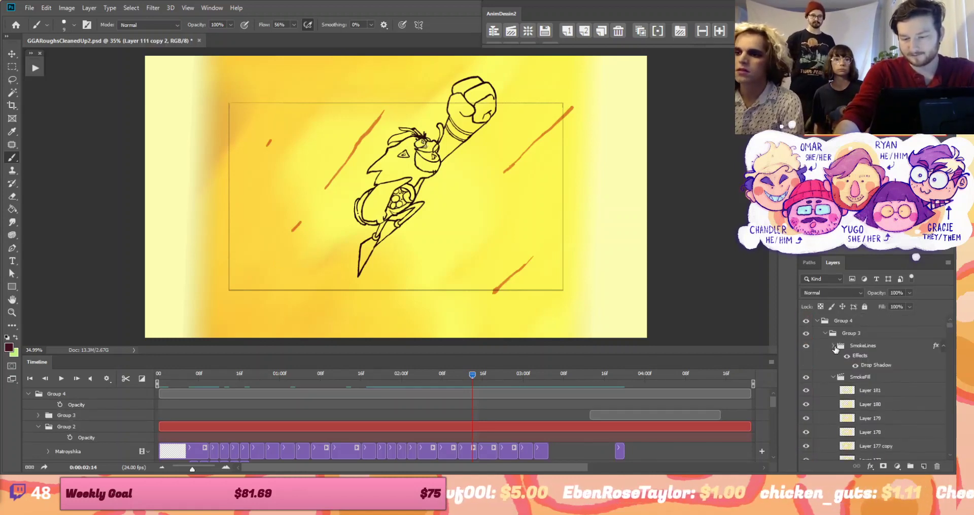
# Collapse SmokeLines, Group 3, Group 2 and Group 2's Matroyshka, PunchEffects, Arin, FistPunch, Cube subgroups
pyautogui.click(833, 346)
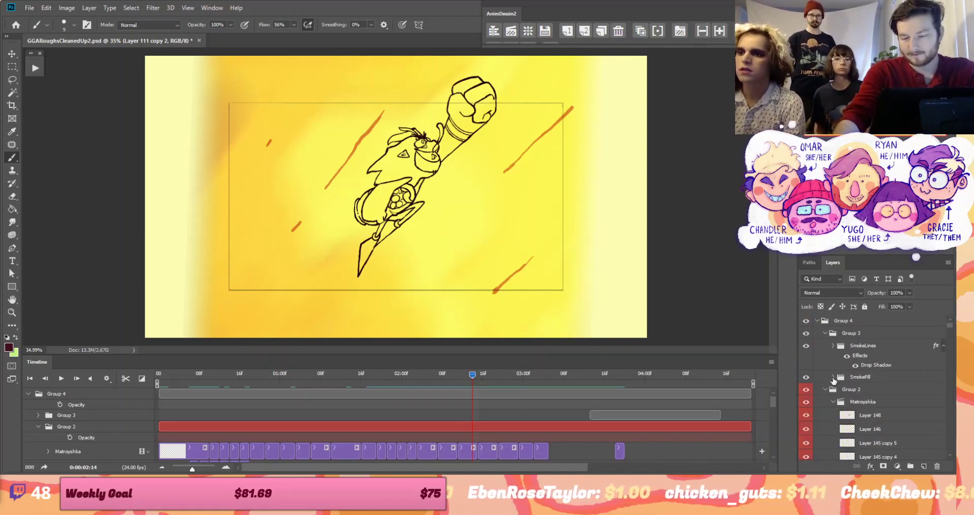
pyautogui.click(824, 335)
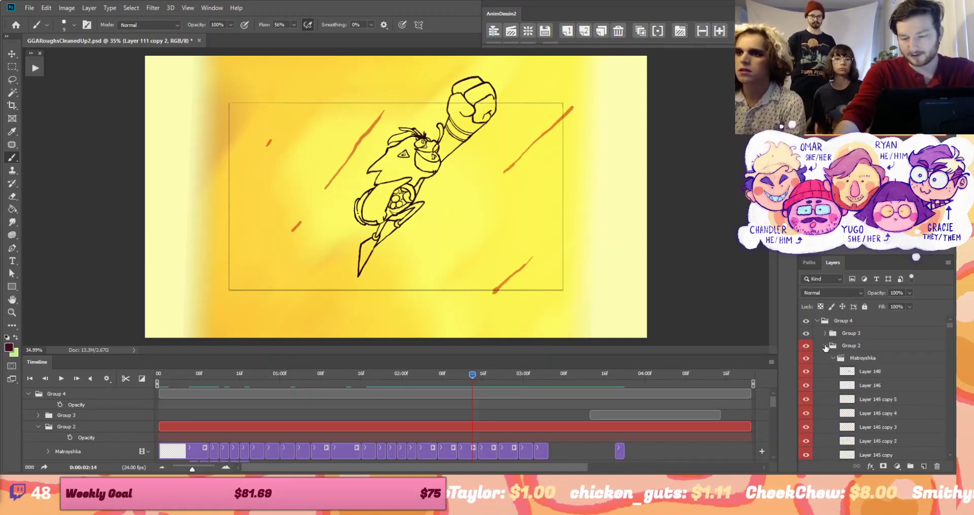
pyautogui.click(826, 346)
pyautogui.click(817, 358)
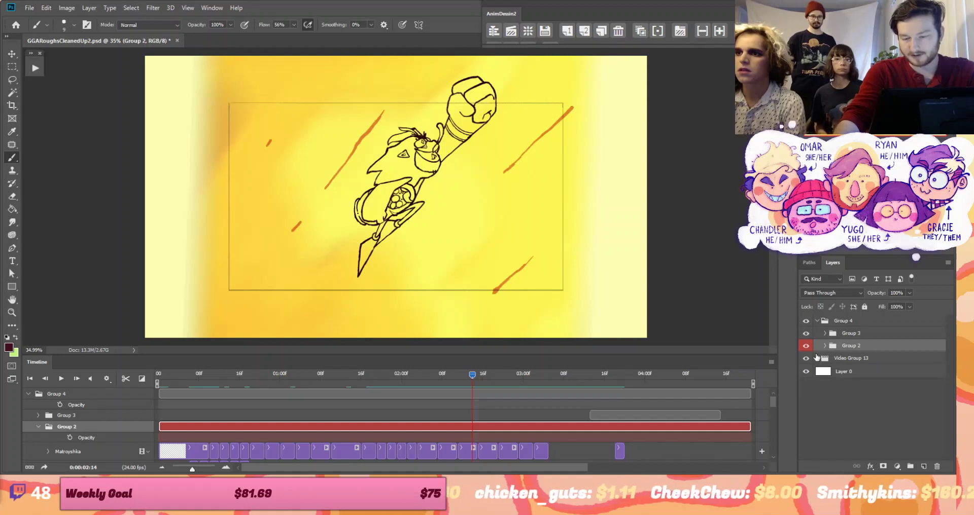
pyautogui.click(807, 346)
pyautogui.click(807, 346)
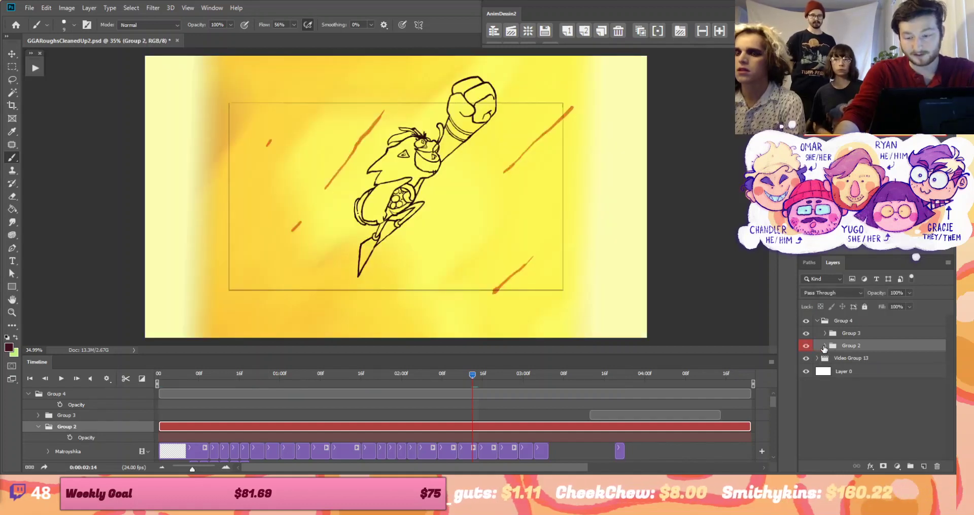
pyautogui.click(825, 345)
pyautogui.click(833, 358)
pyautogui.click(833, 370)
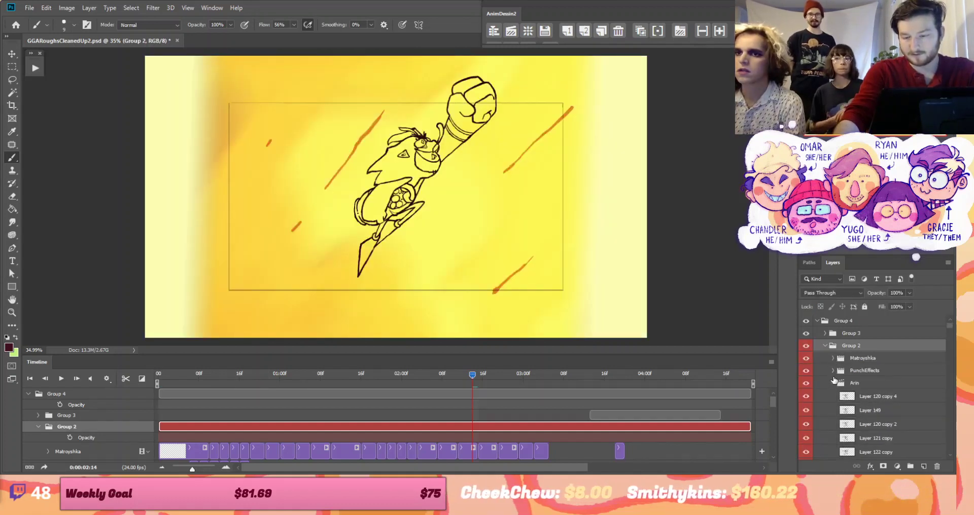
pyautogui.click(833, 383)
pyautogui.click(833, 395)
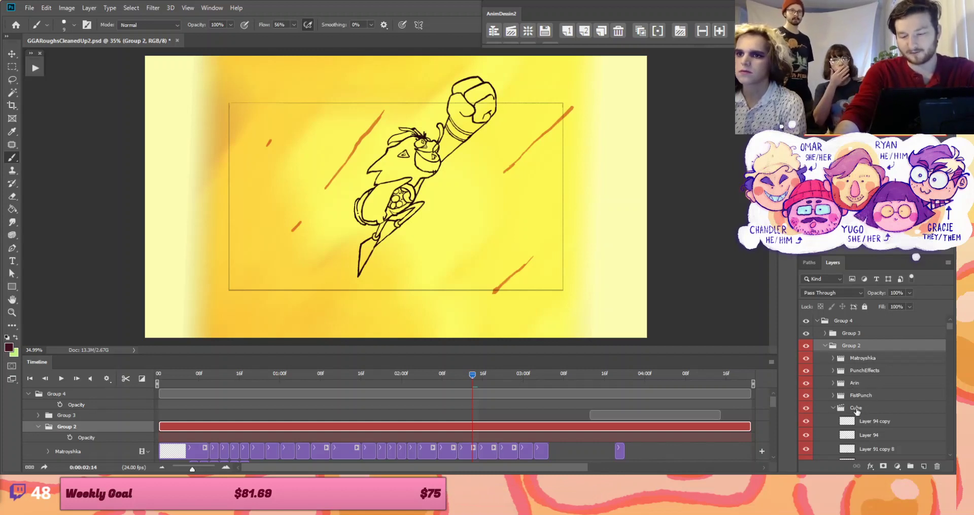
pyautogui.click(833, 408)
# Collapse Group 1, Border, PainWall, SpeedLines and Motion Blurred BG, then hide Motion Blurred BG
pyautogui.click(840, 421)
pyautogui.scroll(-1, 882, 429)
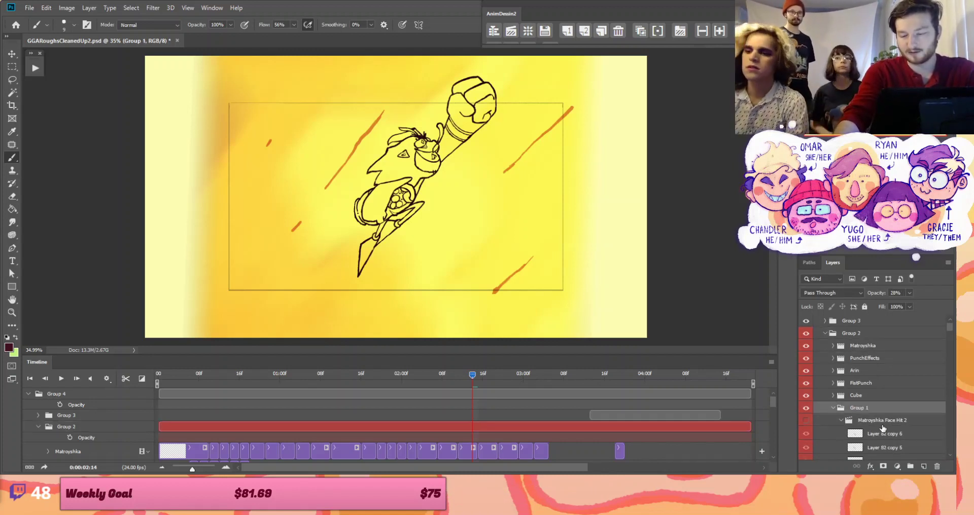
pyautogui.scroll(-2, 883, 429)
pyautogui.click(834, 384)
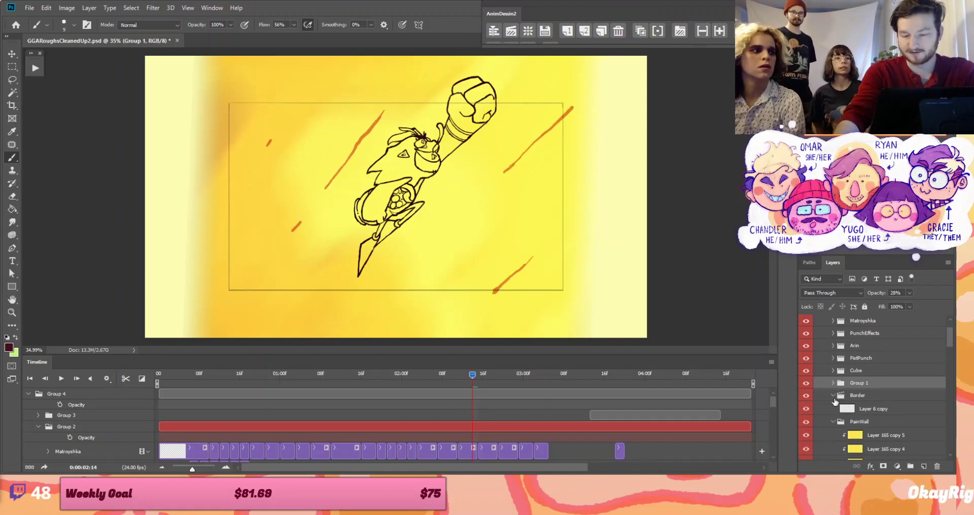
pyautogui.click(833, 396)
pyautogui.click(833, 408)
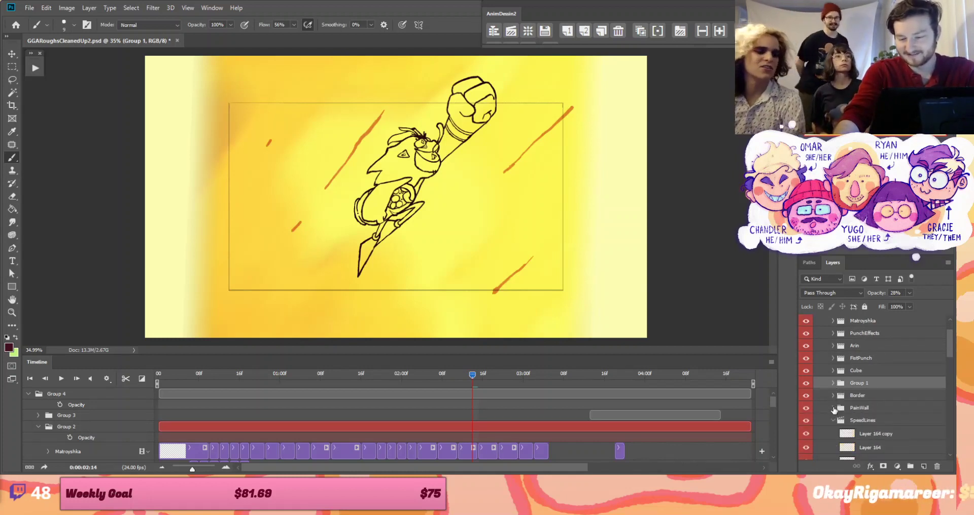
pyautogui.click(833, 421)
pyautogui.scroll(-2, 839, 413)
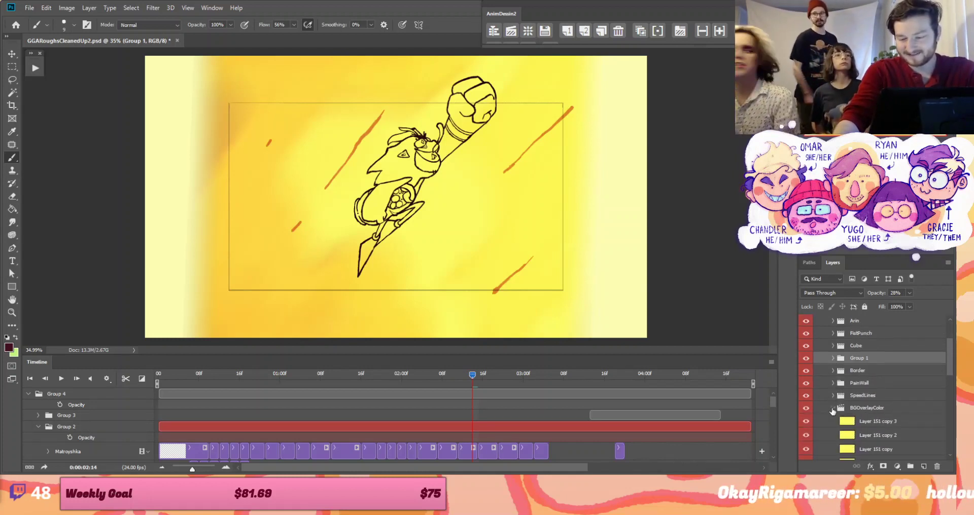
pyautogui.click(832, 421)
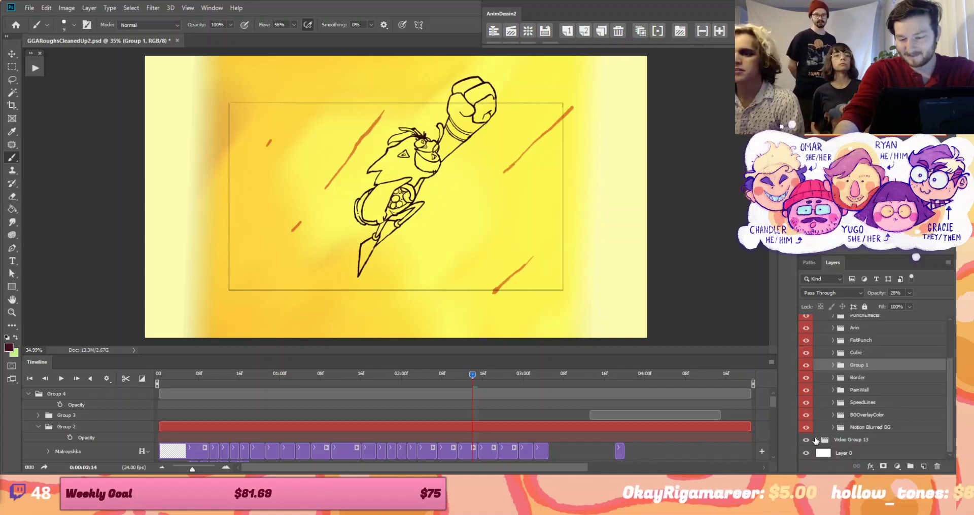
pyautogui.click(806, 428)
# Hide BGOverlayColor, SpeedLines and Border, then scrub back to an earlier frame showing the cube
pyautogui.click(807, 415)
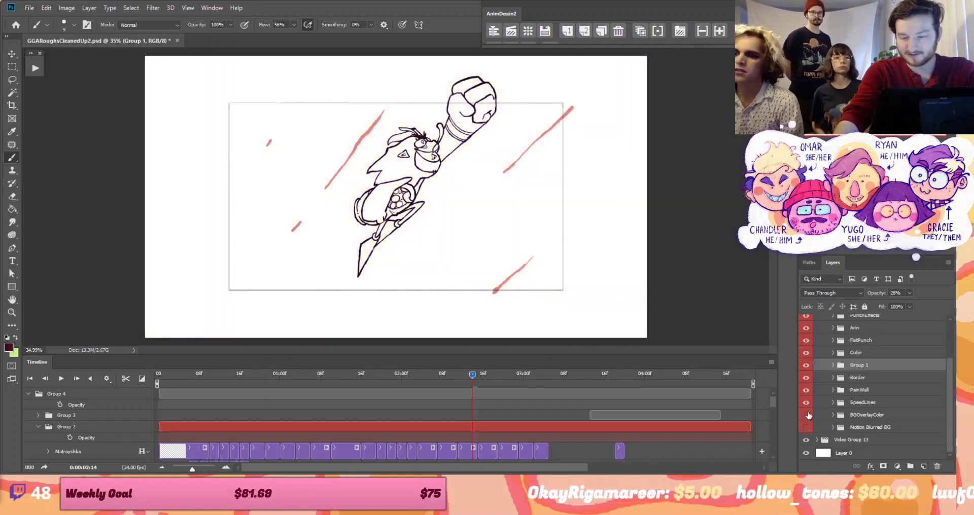
pyautogui.click(807, 403)
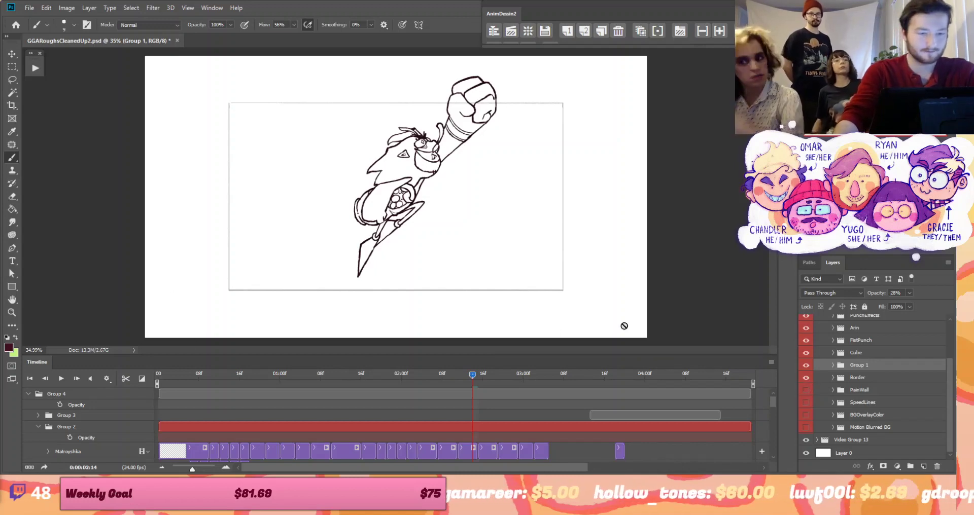
pyautogui.click(806, 377)
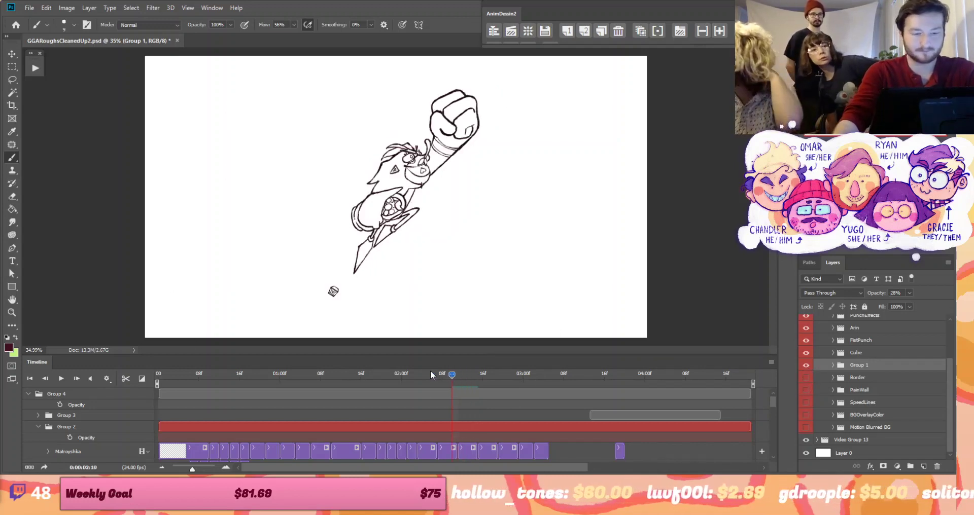
pyautogui.moveTo(472, 375); pyautogui.dragTo(418, 400)
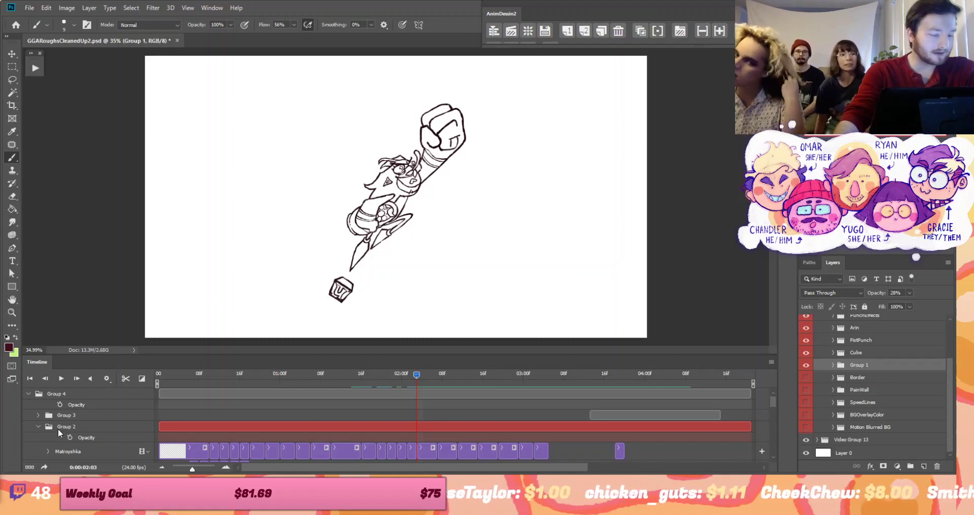
# Inspect Group 3 and the Matroyshka track's property rows, then scrub to another frame
pyautogui.click(38, 415)
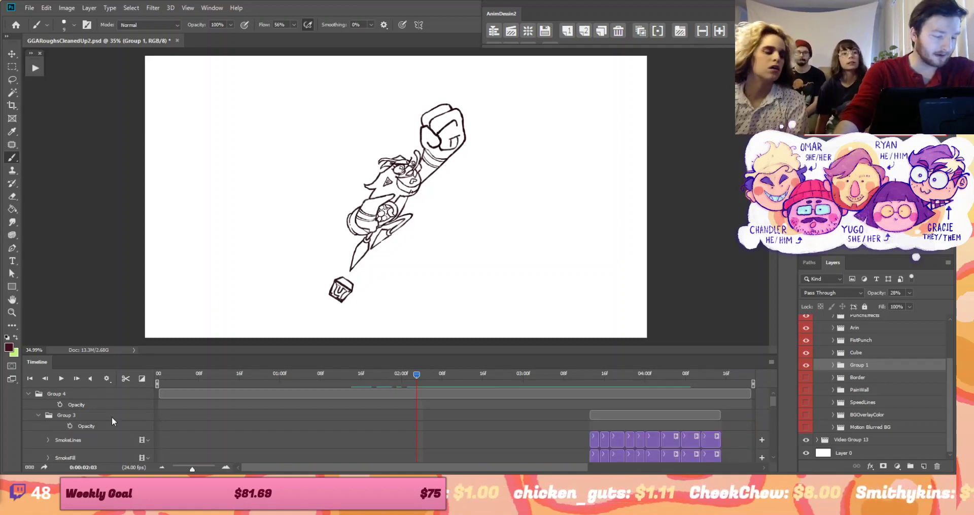
pyautogui.click(40, 416)
pyautogui.click(133, 453)
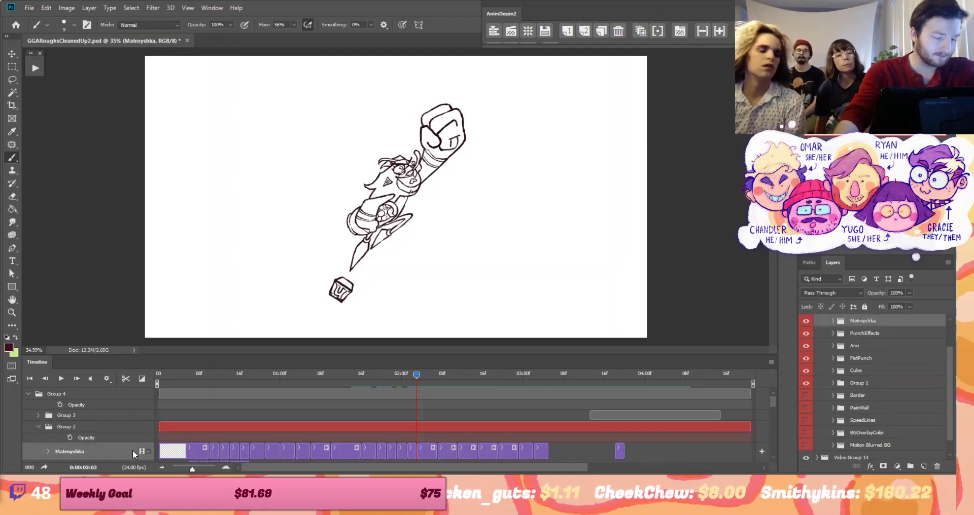
pyautogui.click(48, 452)
pyautogui.scroll(-3, 76, 431)
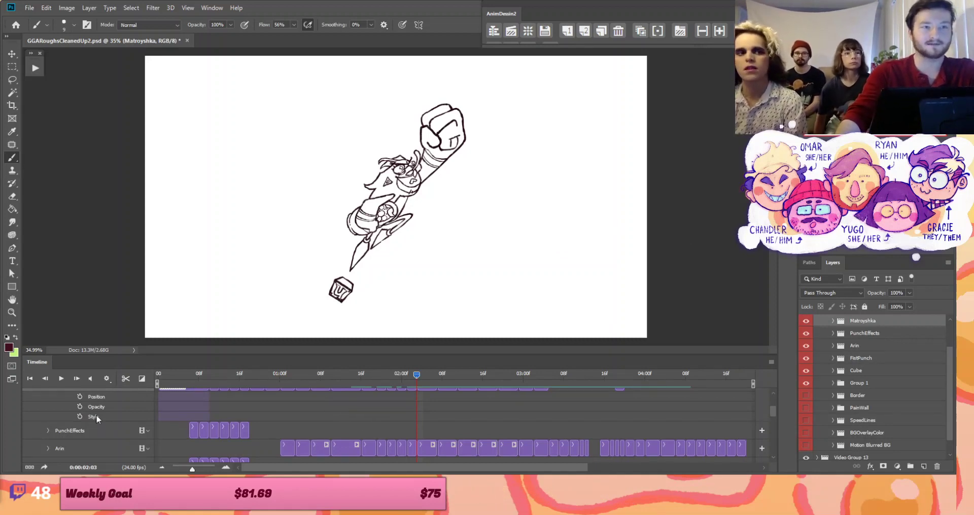
pyautogui.scroll(1, 103, 435)
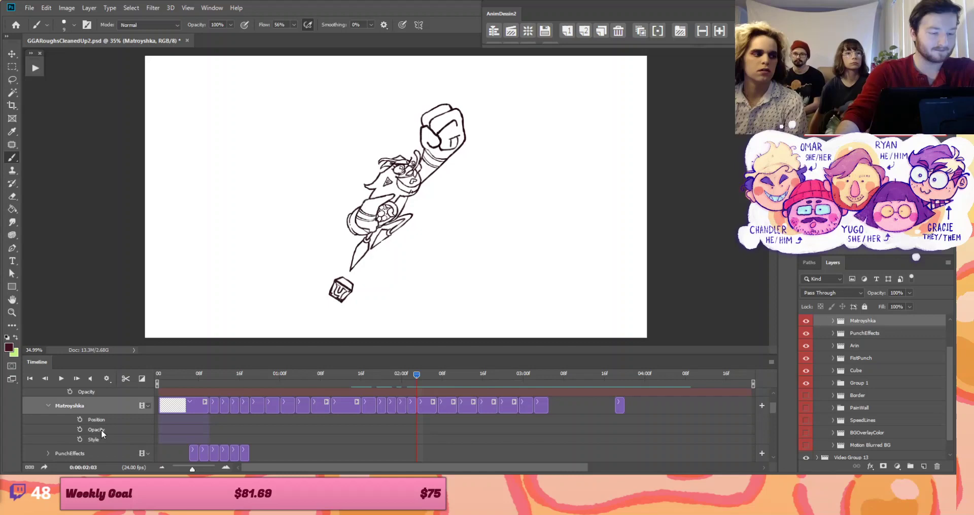
pyautogui.click(48, 406)
pyautogui.moveTo(416, 375); pyautogui.dragTo(483, 378)
# Zoom in on the character, resize the timeline, and open the Actions panel
pyautogui.hotkey('ctrl', '+')
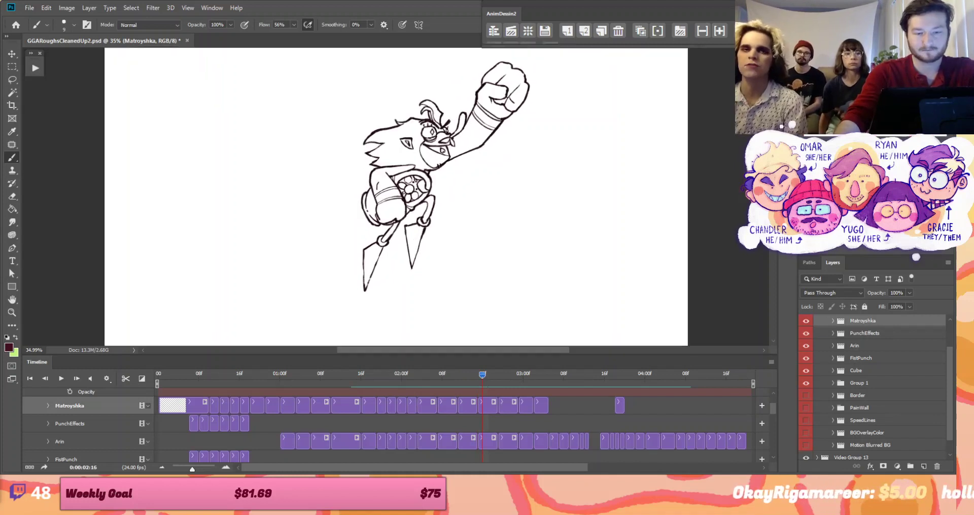
pyautogui.moveTo(503, 356); pyautogui.dragTo(502, 397)
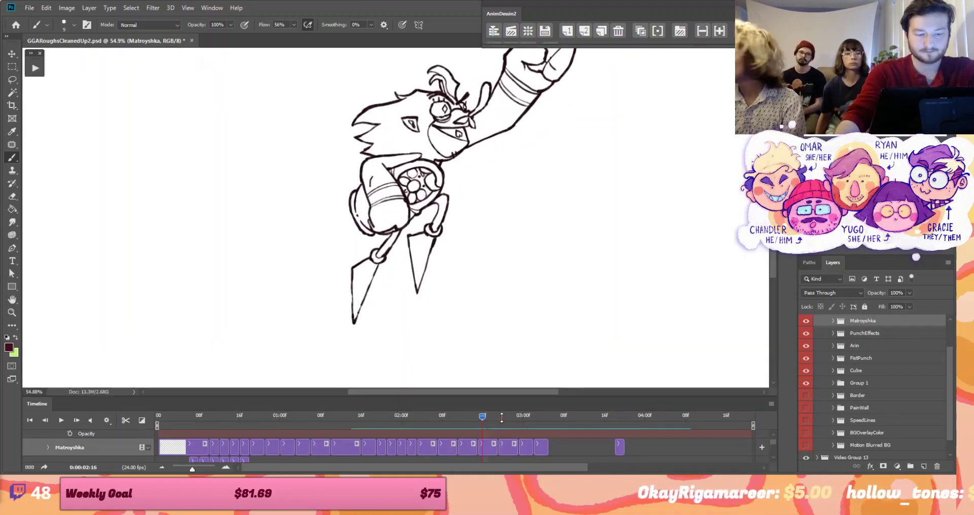
pyautogui.scroll(3, 396, 218)
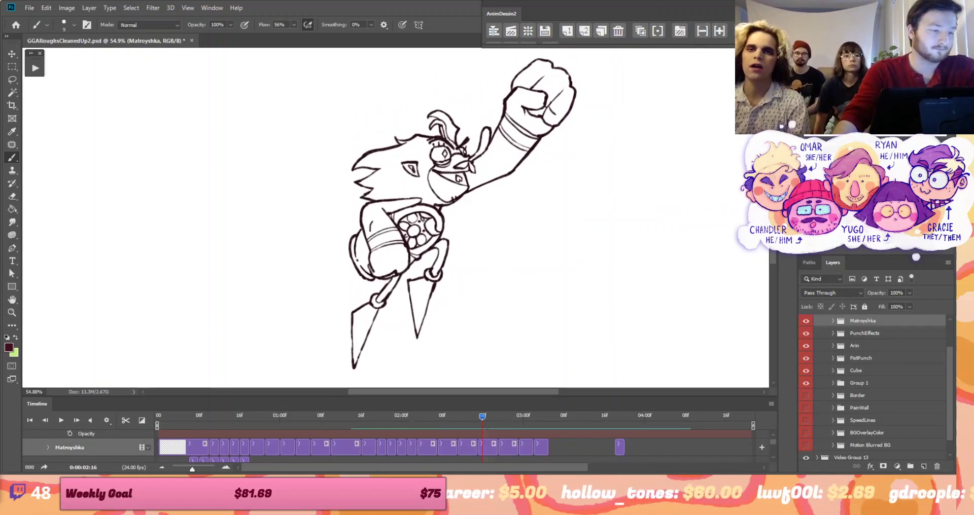
pyautogui.click(35, 68)
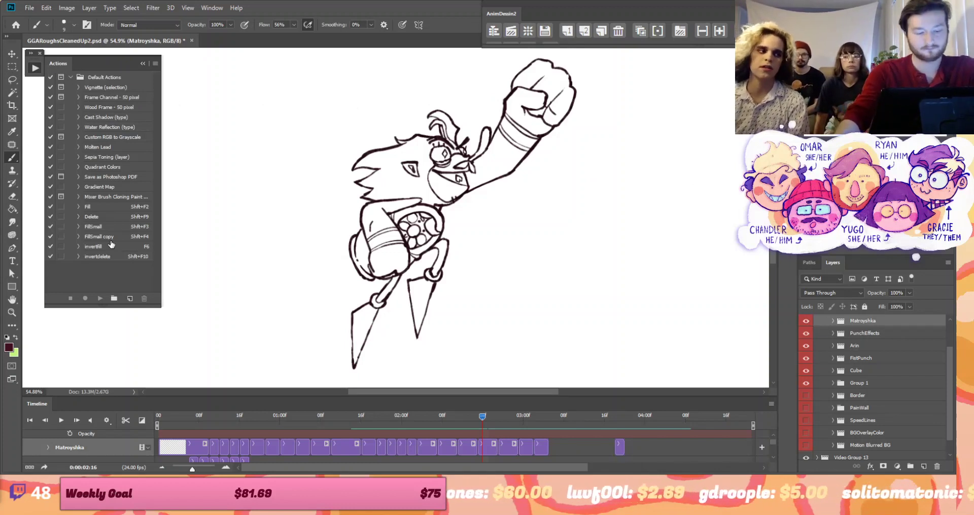
pyautogui.scroll(-1, 260, 470)
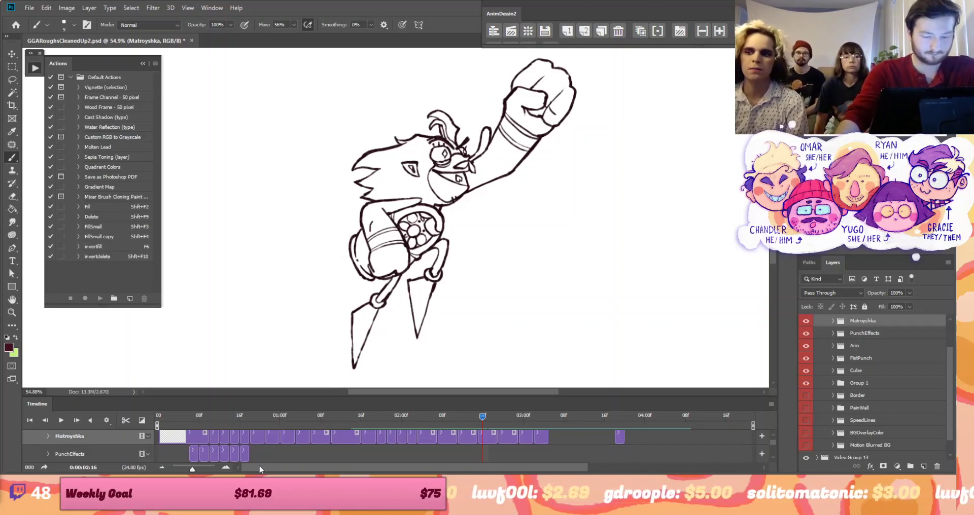
pyautogui.moveTo(263, 397); pyautogui.dragTo(259, 283)
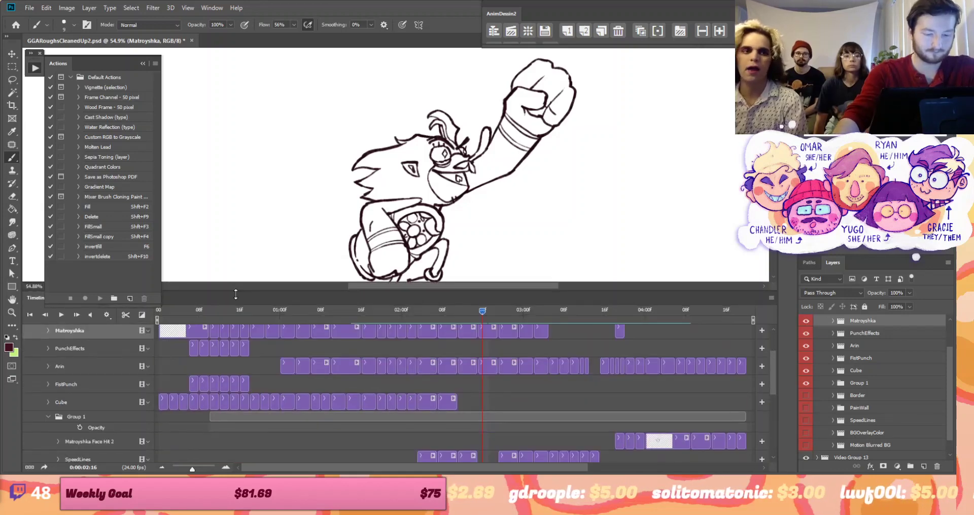
# Select Group 1 and add a new blank frame, Layer 182 in an Anim group, above it
pyautogui.click(48, 416)
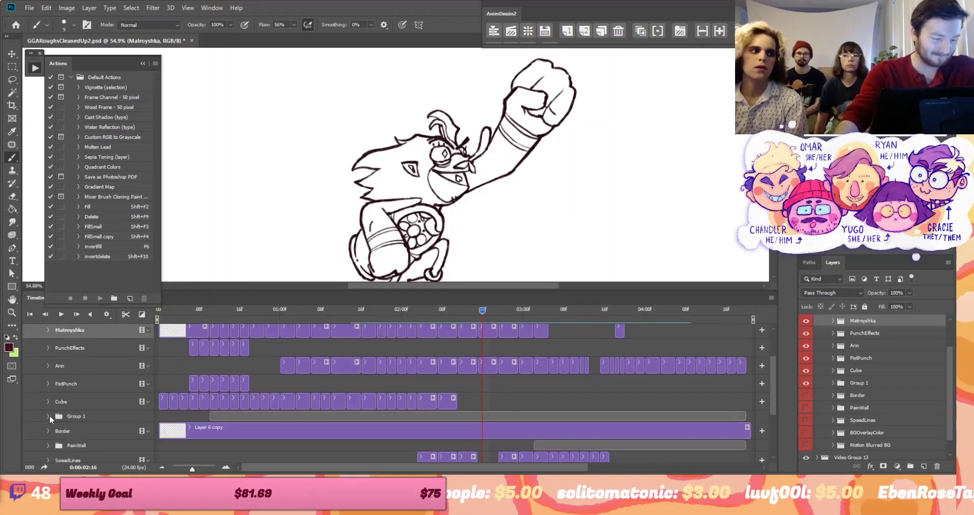
pyautogui.click(132, 416)
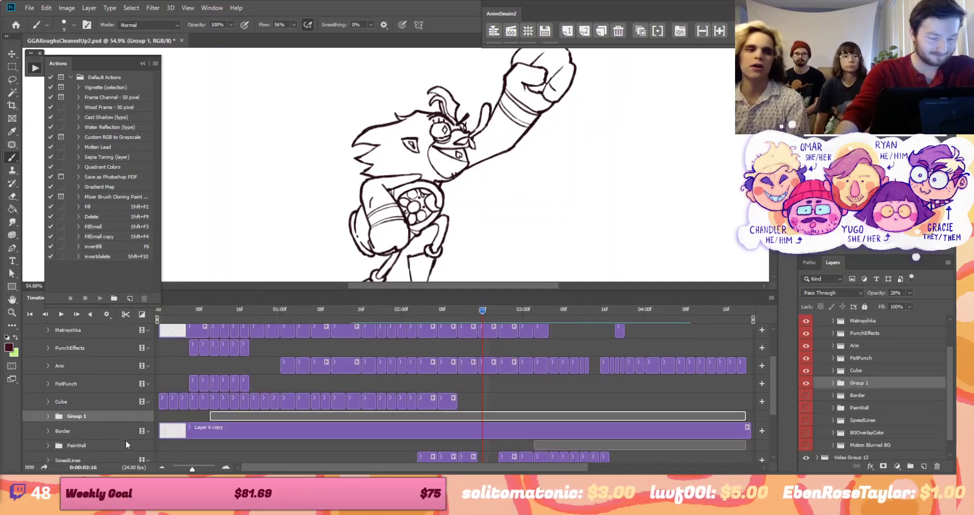
pyautogui.scroll(-3, 238, 437)
pyautogui.scroll(2, 291, 430)
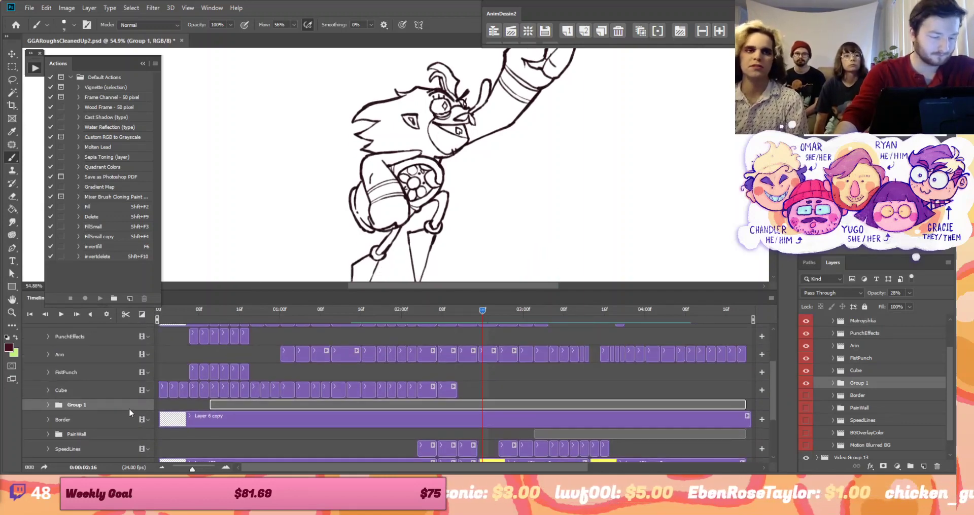
pyautogui.click(680, 31)
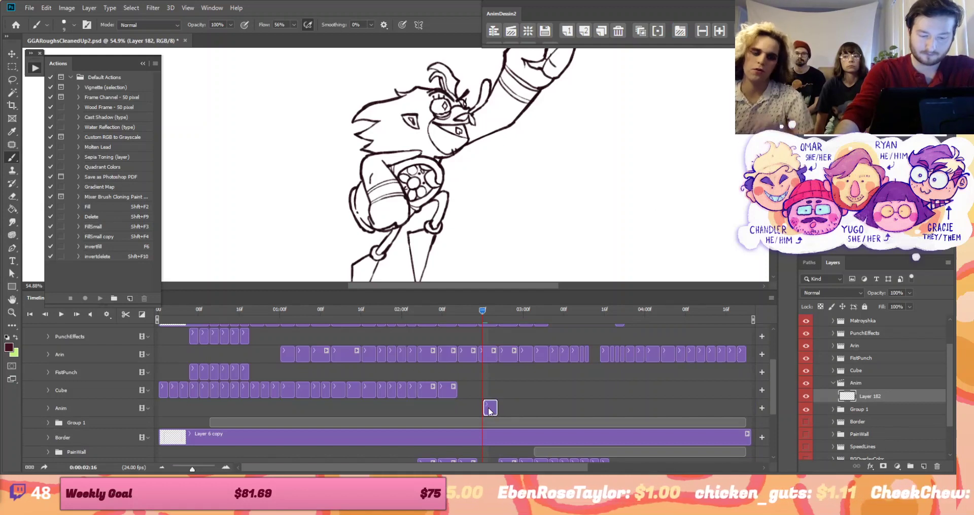
# Extend the Layer 182 clip to start earlier and move the playhead to frame 02:17
pyautogui.moveTo(484, 407); pyautogui.dragTo(480, 407)
pyautogui.moveTo(476, 318); pyautogui.dragTo(488, 343)
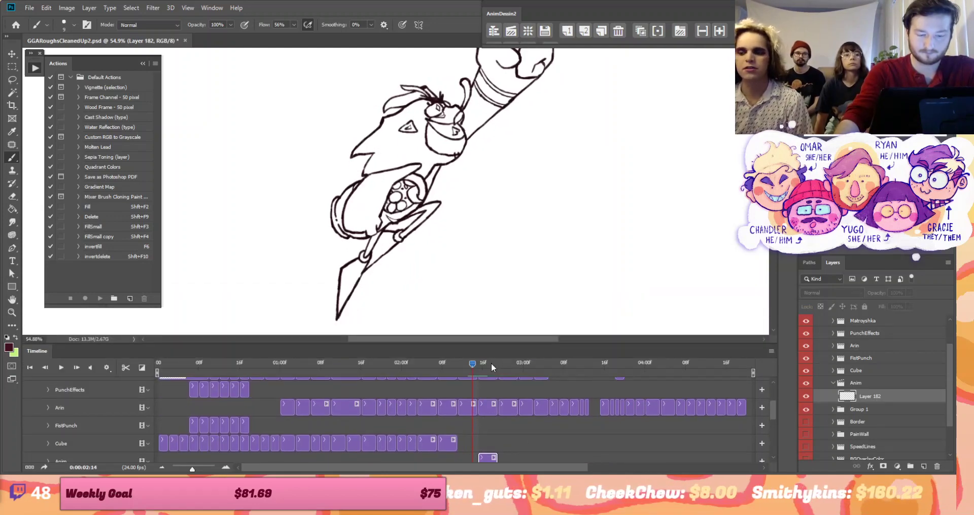
pyautogui.click(488, 363)
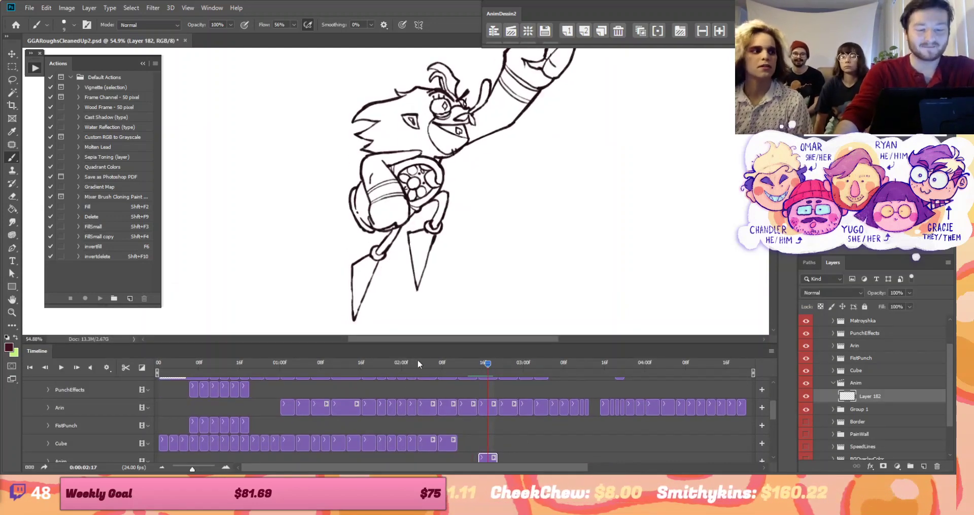
# Enlarge the canvas area and reopen the Actions panel
pyautogui.moveTo(436, 340); pyautogui.dragTo(457, 359)
pyautogui.scroll(-2, 492, 421)
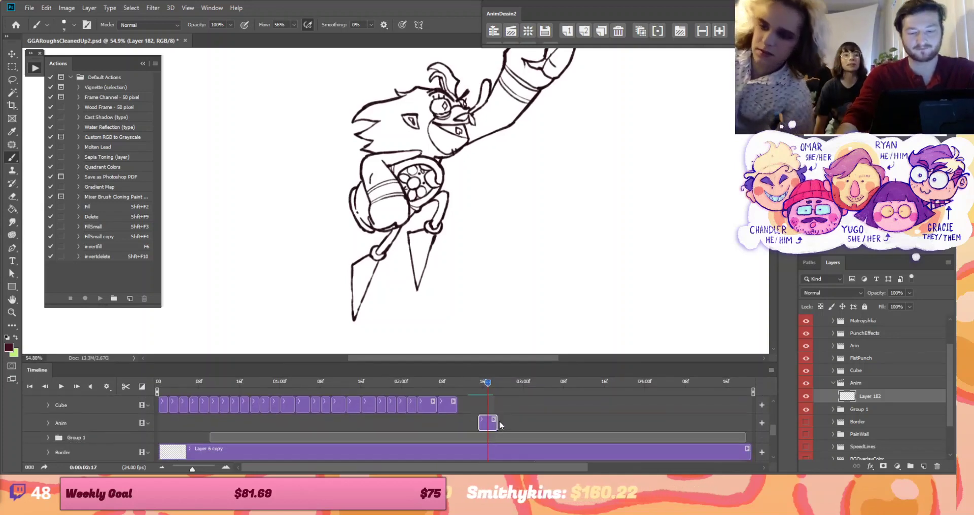
pyautogui.scroll(3, 505, 299)
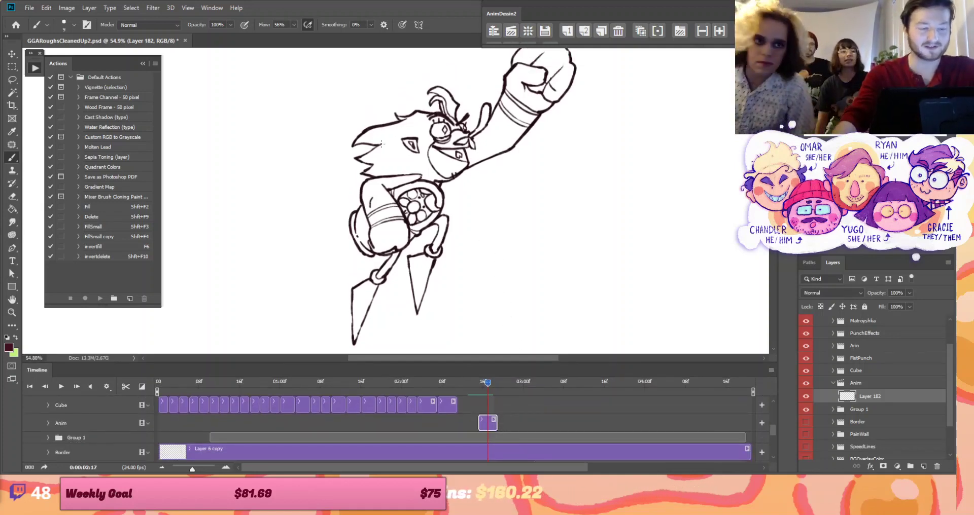
pyautogui.click(66, 64)
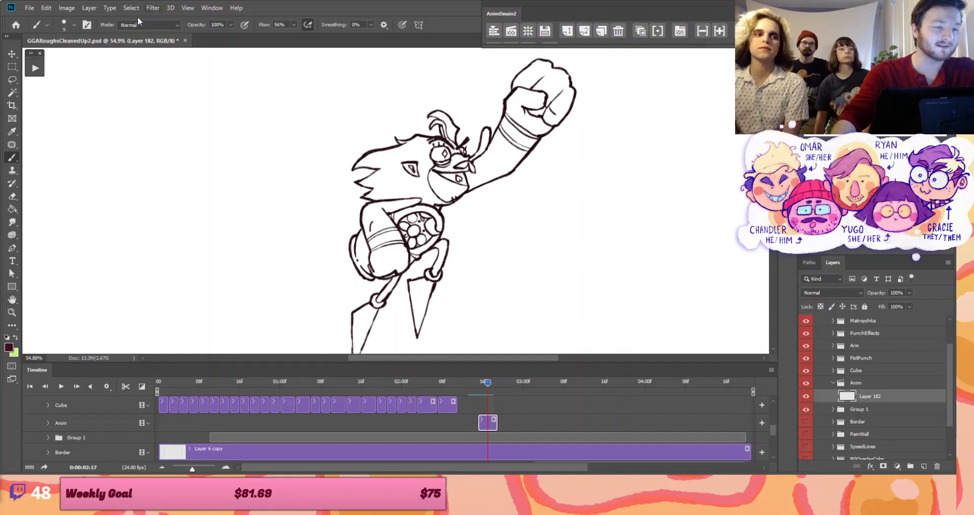
pyautogui.click(35, 69)
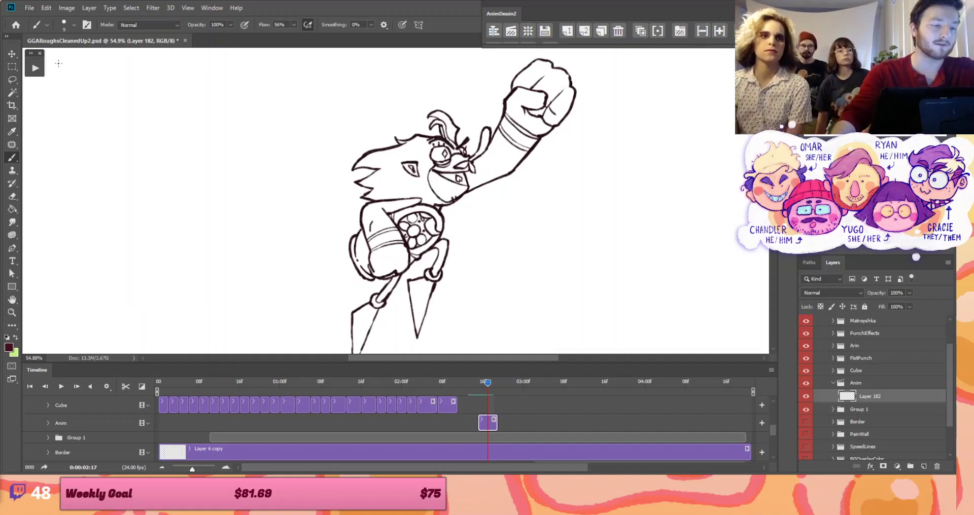
pyautogui.click(35, 70)
pyautogui.click(35, 70)
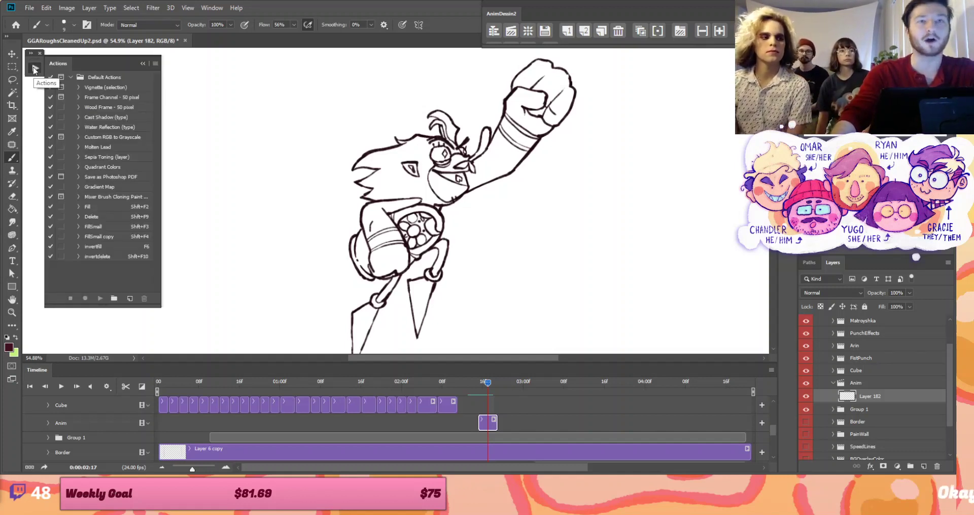
pyautogui.press('w')
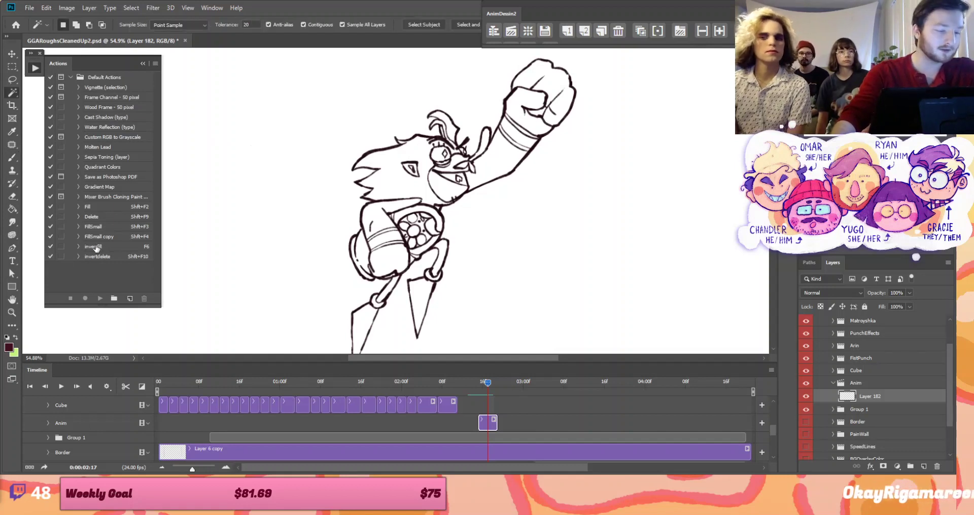
pyautogui.click(96, 247)
pyautogui.click(79, 247)
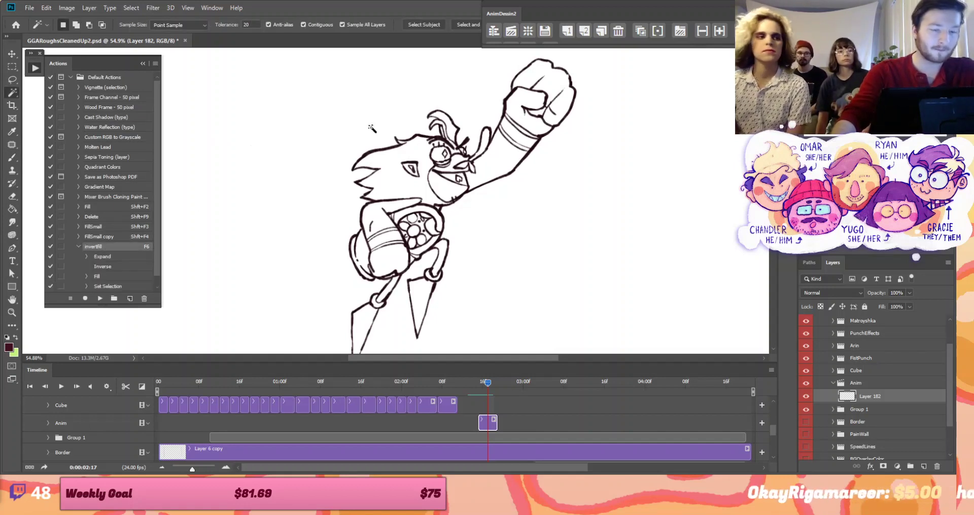
pyautogui.click(386, 113)
pyautogui.scroll(-1, 109, 249)
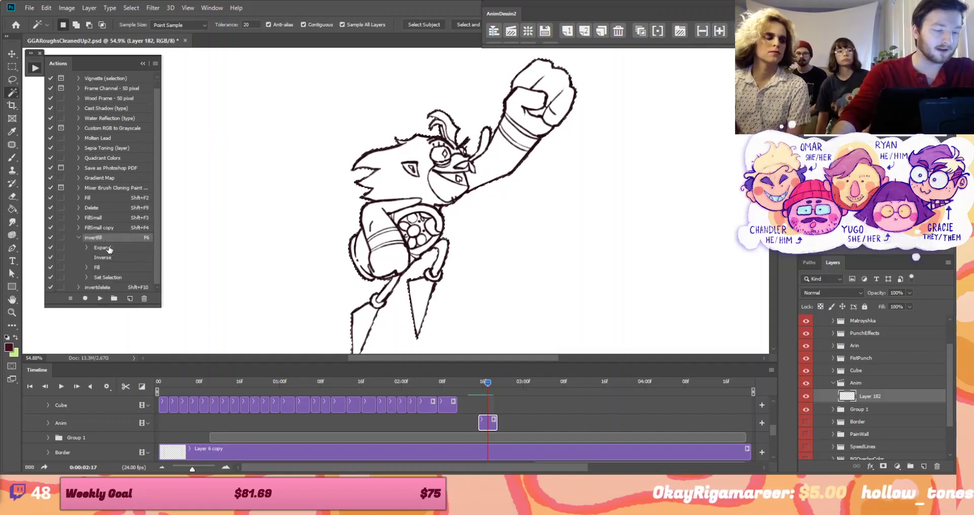
pyautogui.click(105, 249)
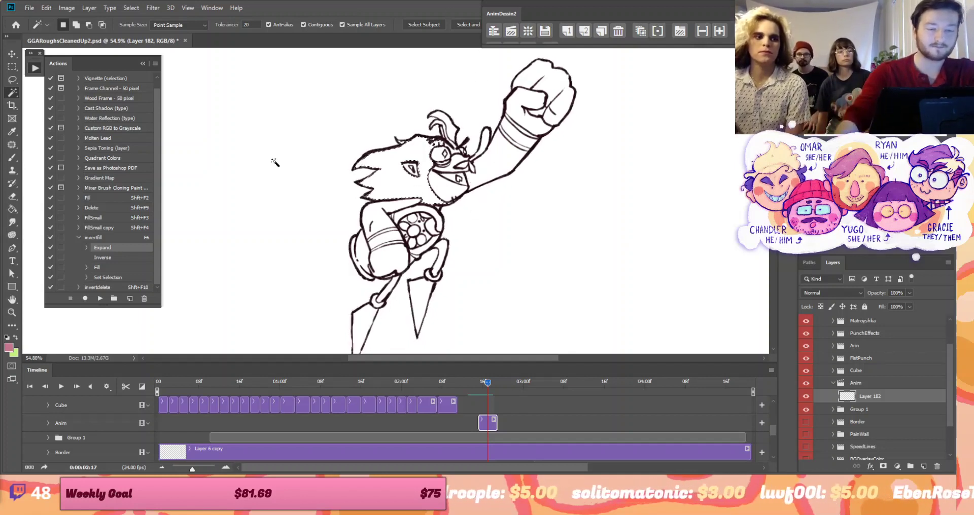
pyautogui.click(141, 7)
pyautogui.click(143, 26)
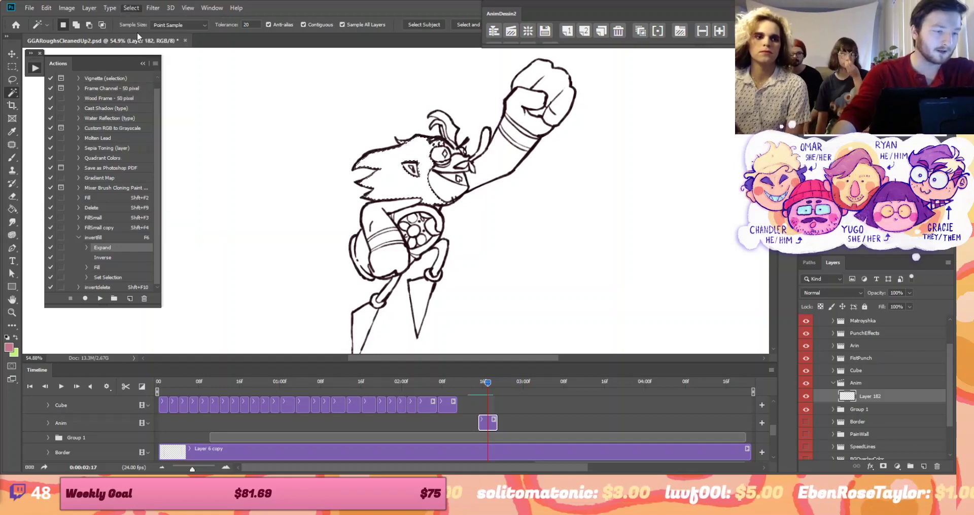
pyautogui.click(13, 209)
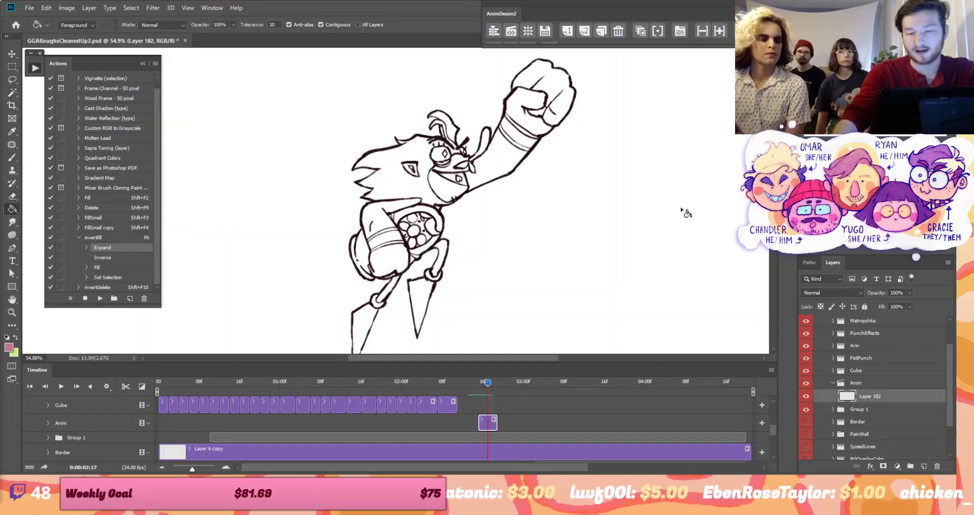
pyautogui.click(486, 174)
pyautogui.hotkey('ctrl', 'z')
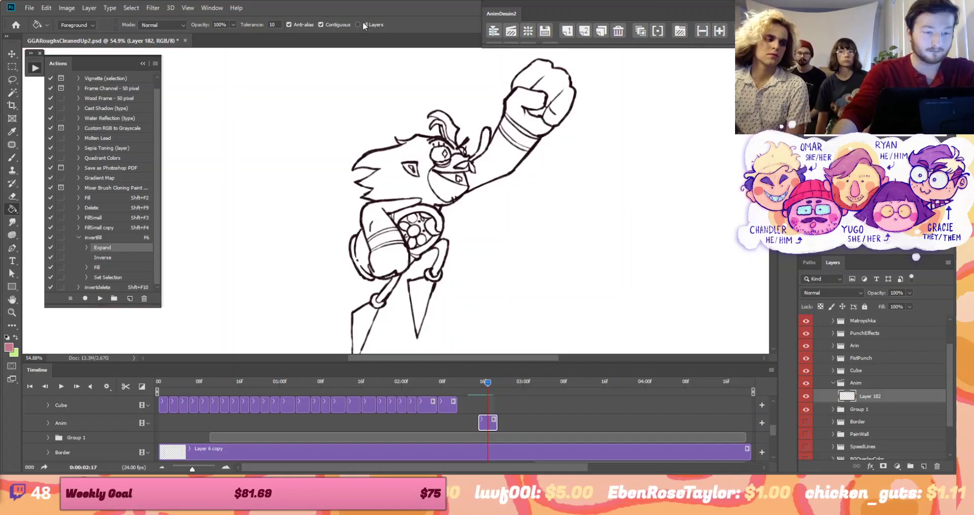
pyautogui.click(358, 24)
pyautogui.click(412, 193)
pyautogui.click(449, 184)
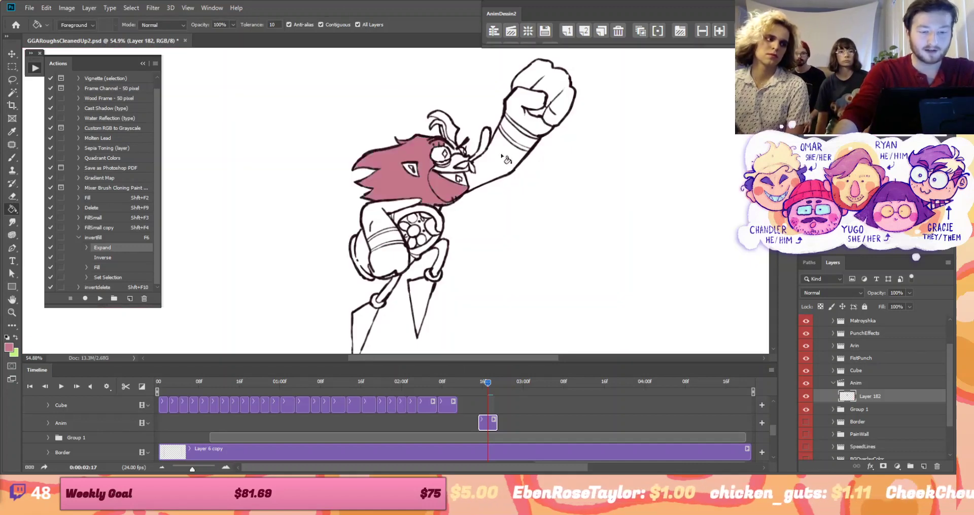
pyautogui.click(507, 158)
pyautogui.click(517, 146)
pyautogui.click(513, 138)
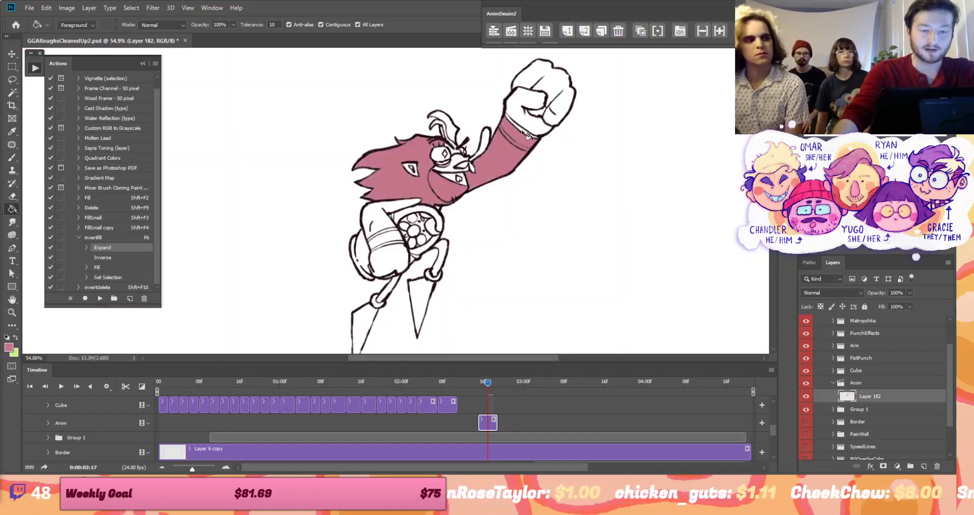
pyautogui.click(525, 127)
pyautogui.click(530, 136)
pyautogui.scroll(6, 460, 185)
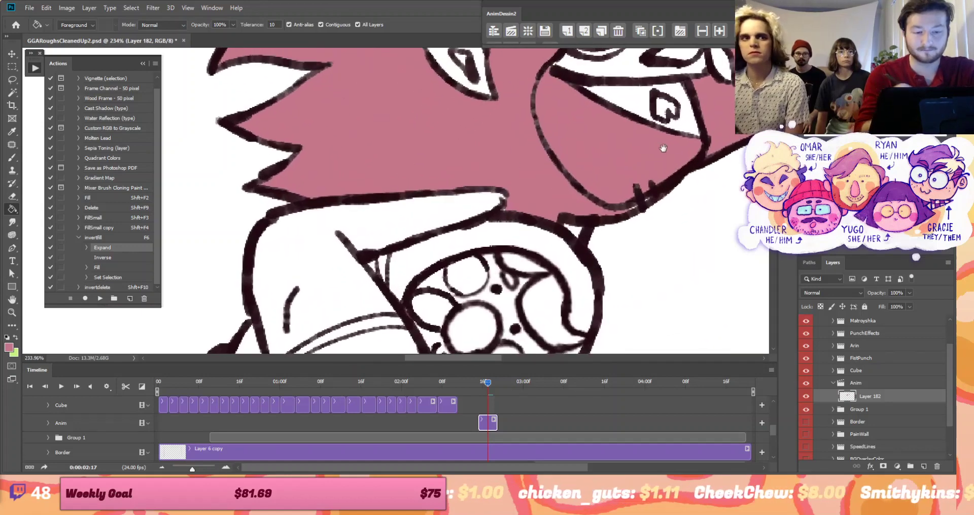
pyautogui.moveTo(514, 245); pyautogui.dragTo(516, 258)
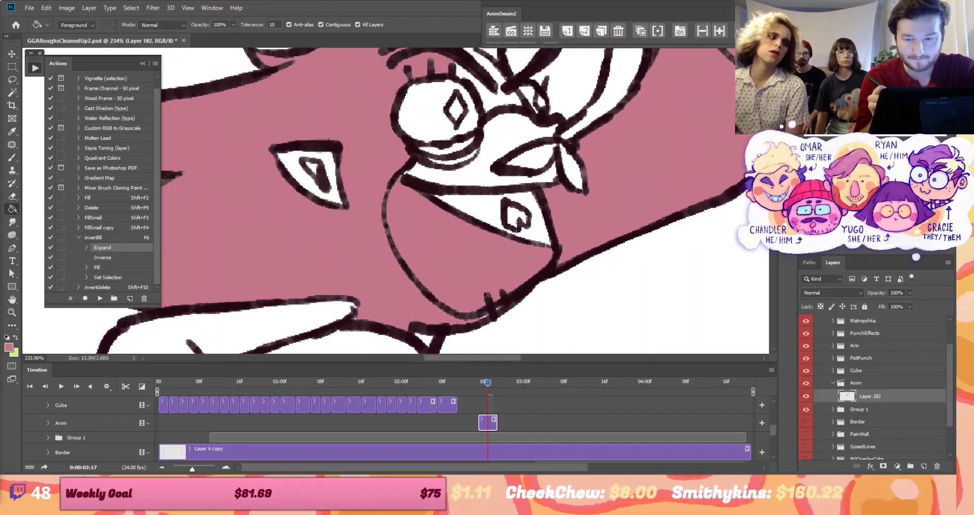
pyautogui.scroll(-8, 395, 198)
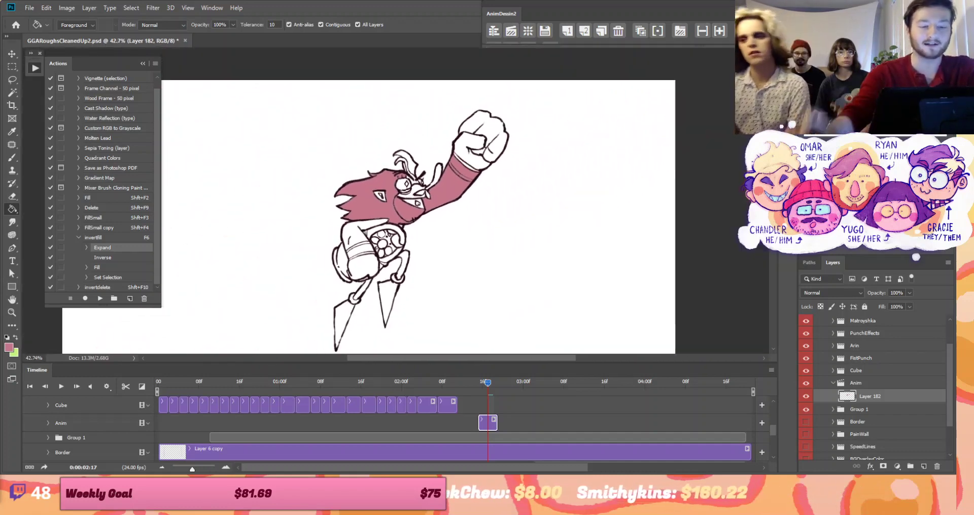
pyautogui.hotkey('shift', 'F10')
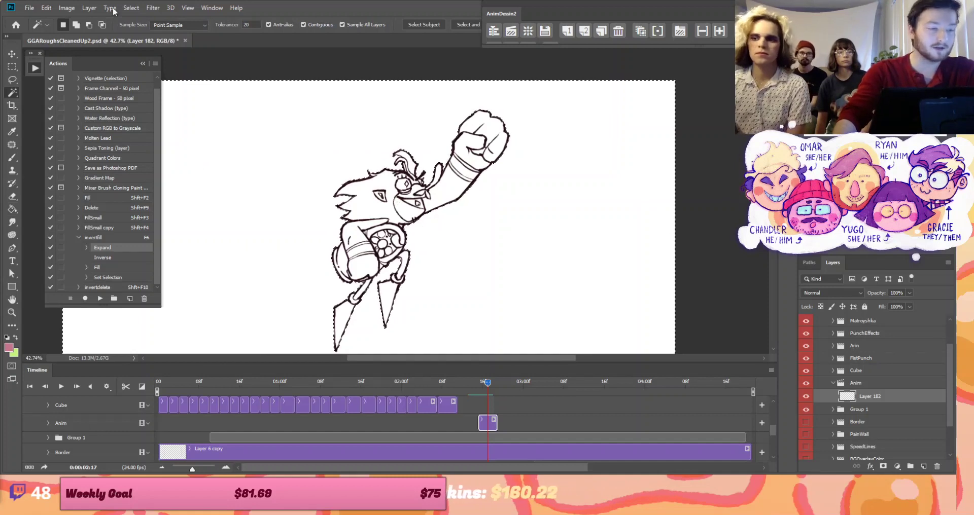
# Deselect, magic-wand the white background, and run the invertfill action to fill the character pink
pyautogui.click(131, 7)
pyautogui.click(142, 27)
pyautogui.click(422, 127)
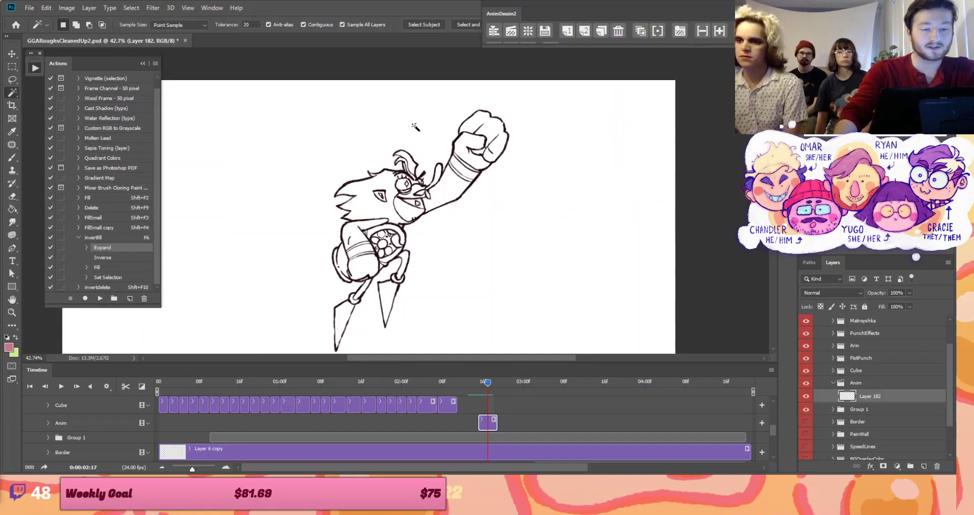
pyautogui.click(92, 238)
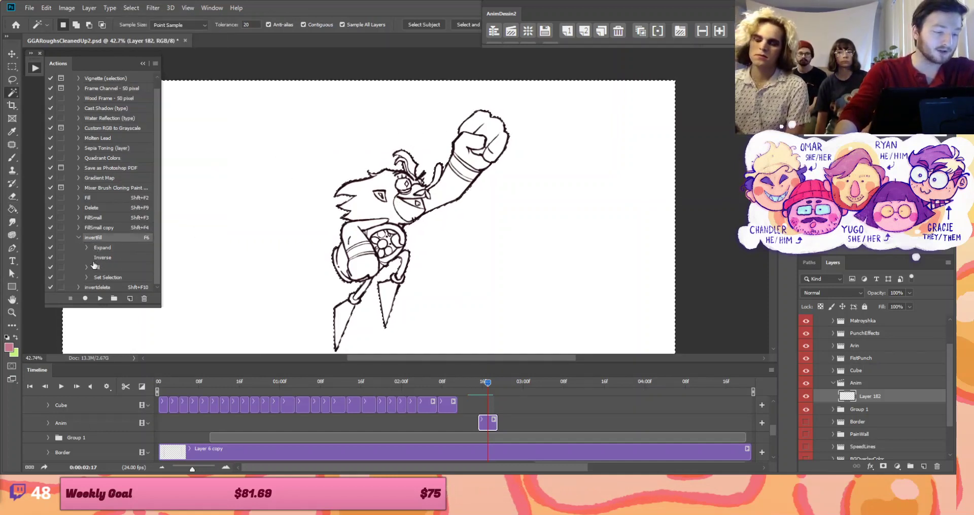
pyautogui.click(100, 298)
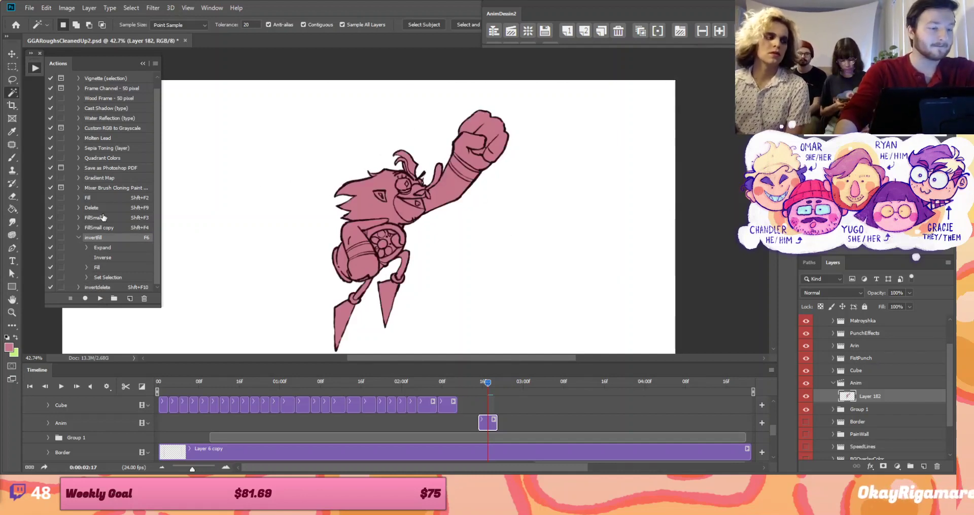
# Undo the pink fill and run FillSmall copy with Shift+F4 to fill the hair and arm
pyautogui.click(136, 10)
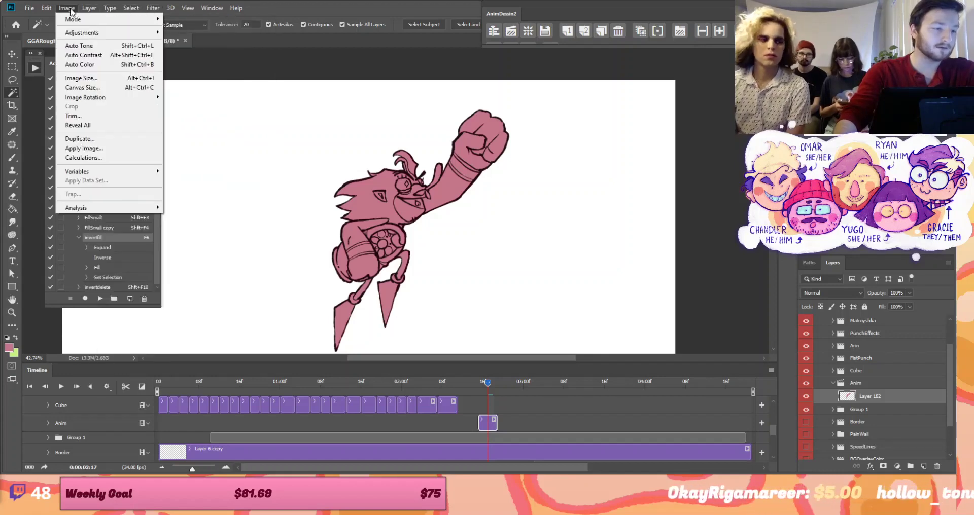
pyautogui.moveTo(130, 14)
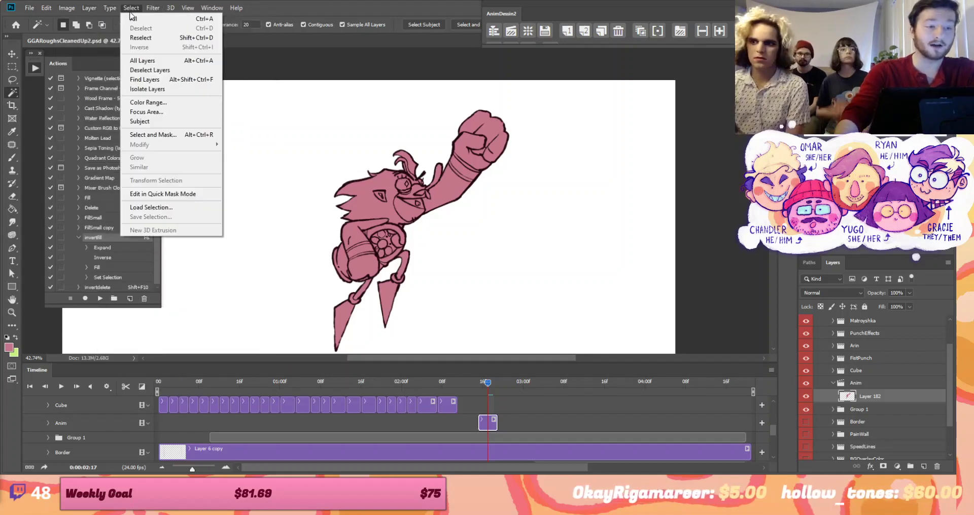
pyautogui.moveTo(320, 6)
pyautogui.click(417, 9)
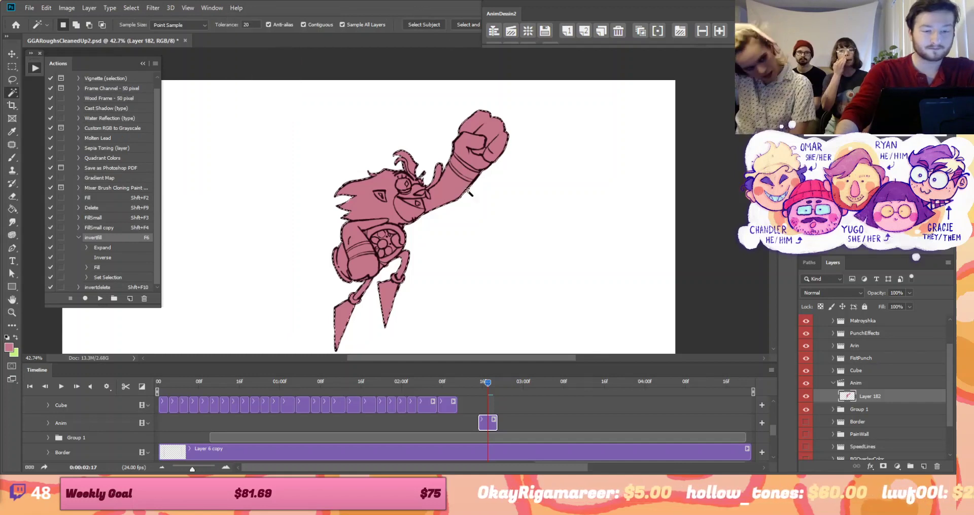
pyautogui.hotkey('shift', 'F10')
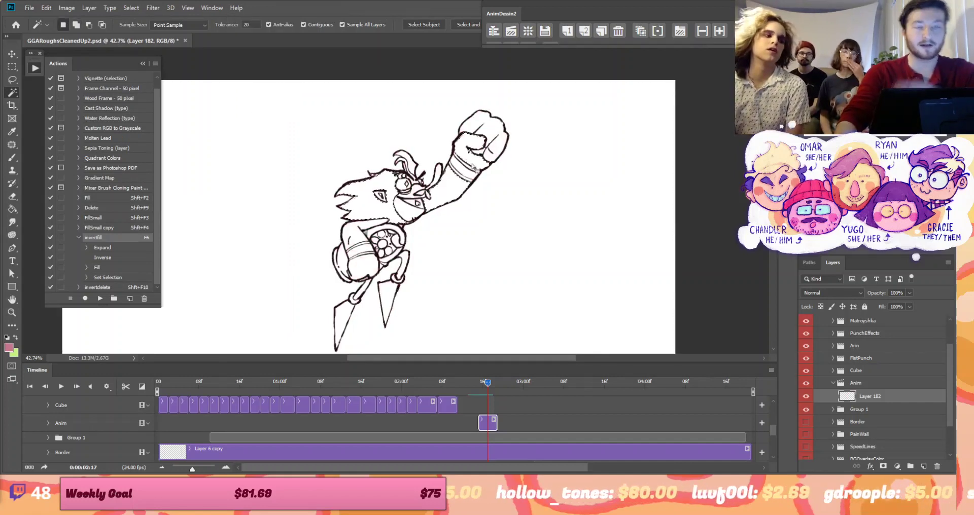
pyautogui.hotkey('shift', 'F4')
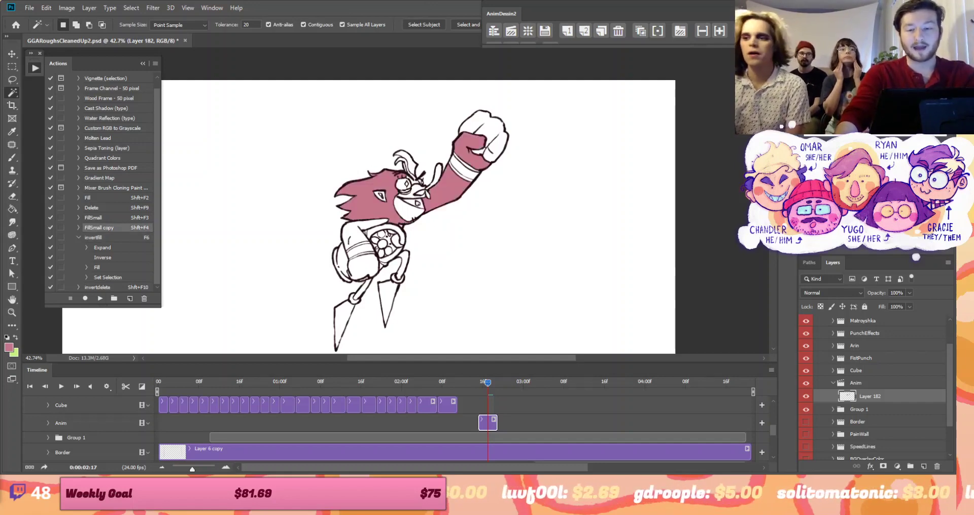
# Zoom in toward the character's head and fill the muzzle with dark maroon
pyautogui.scroll(5, 342, 287)
pyautogui.moveTo(670, 120); pyautogui.dragTo(498, 188)
pyautogui.scroll(3, 674, 174)
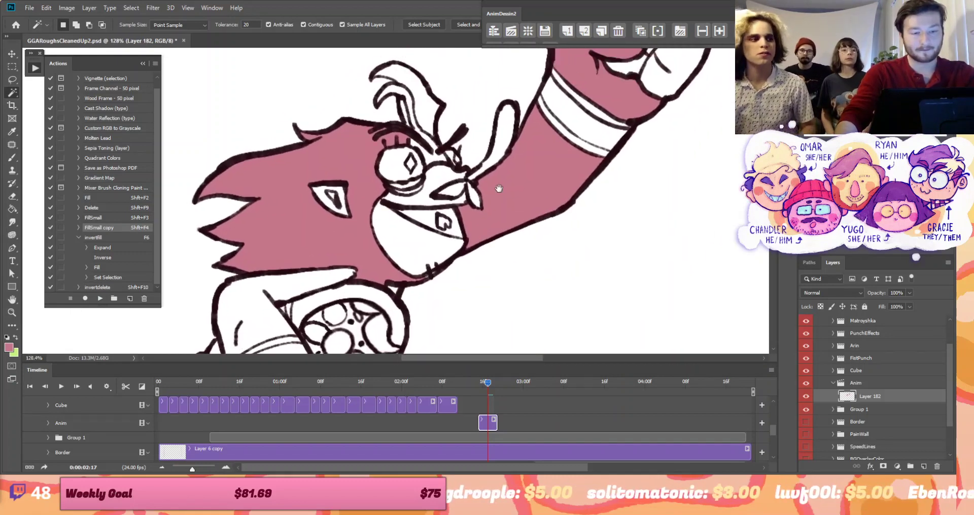
pyautogui.click(427, 109)
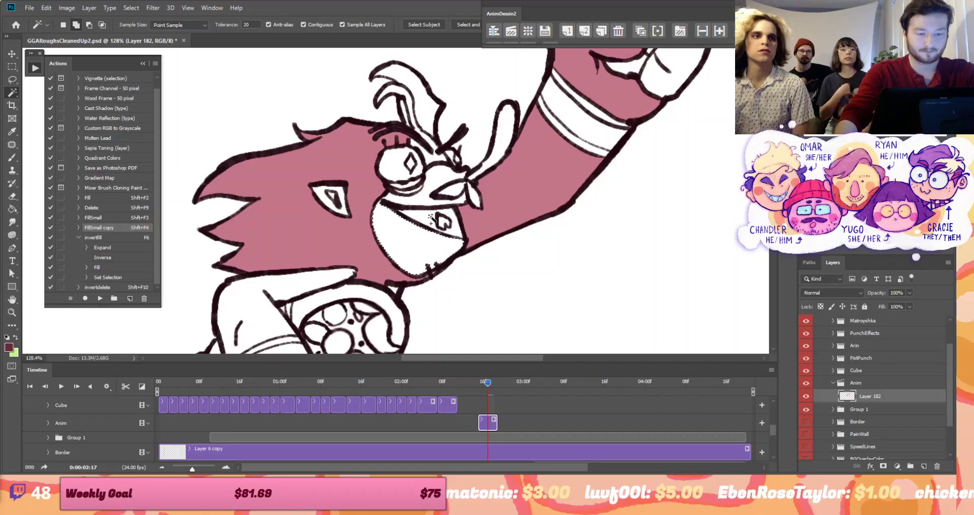
pyautogui.click(416, 239)
pyautogui.hotkey('shift', 'F4')
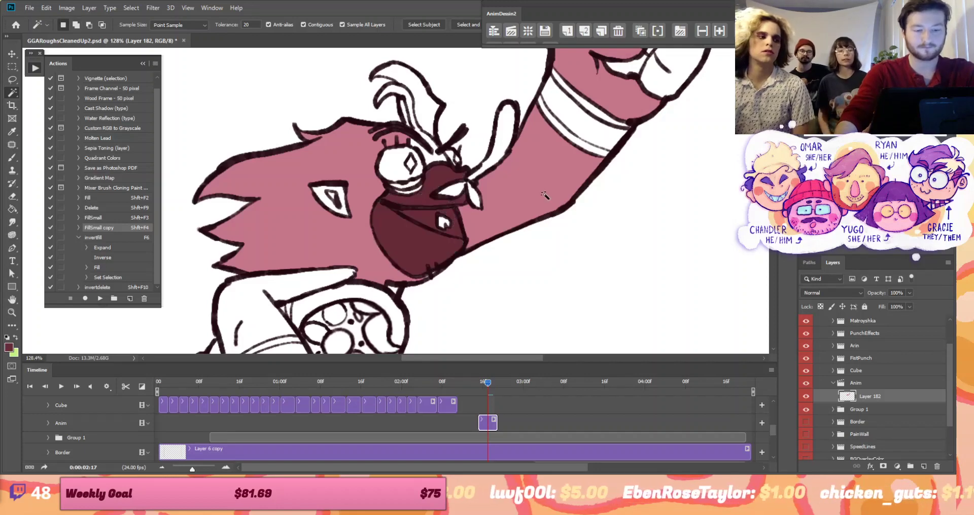
# Fill the torso band, right thigh, lower leg and hip band with dark maroon
pyautogui.scroll(5, 394, 204)
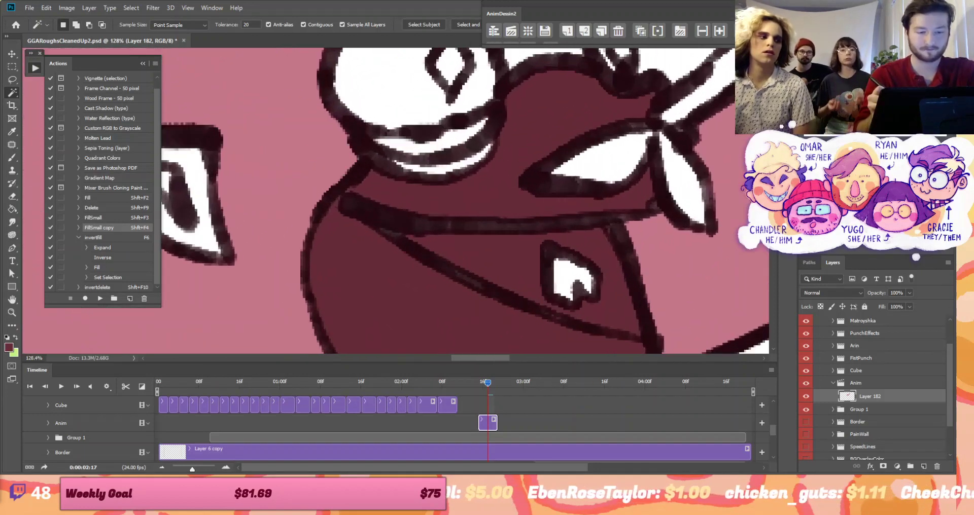
pyautogui.scroll(-5, 395, 202)
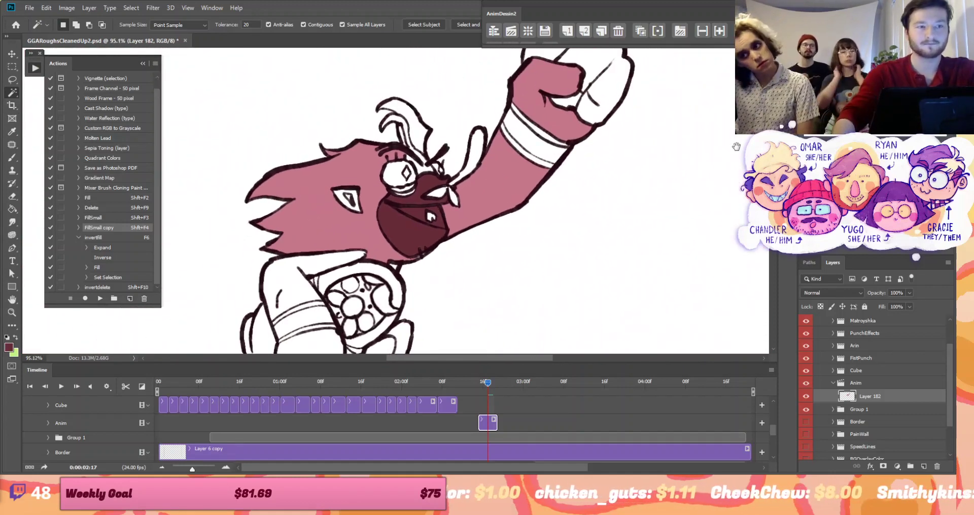
pyautogui.scroll(-4, 555, 243)
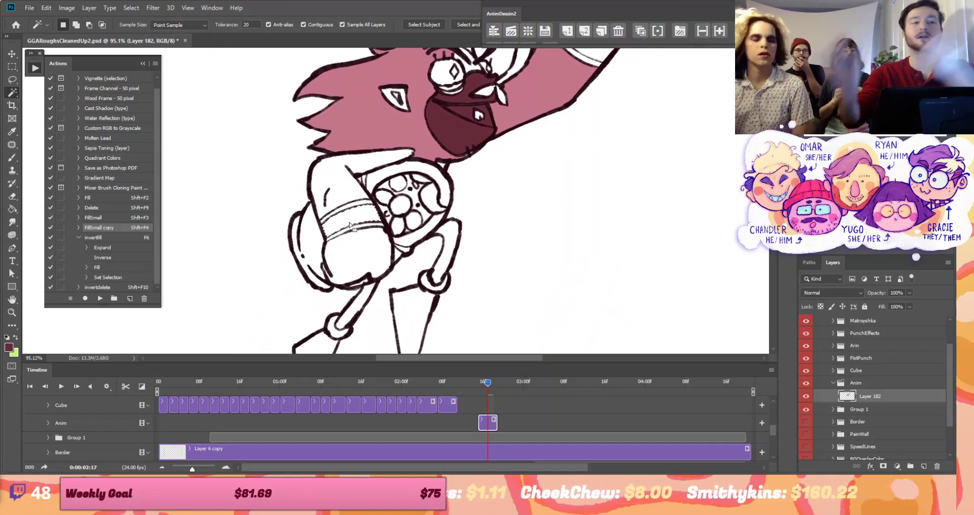
pyautogui.hotkey('shift', 'F4')
pyautogui.click(454, 237)
pyautogui.hotkey('shift', 'F4')
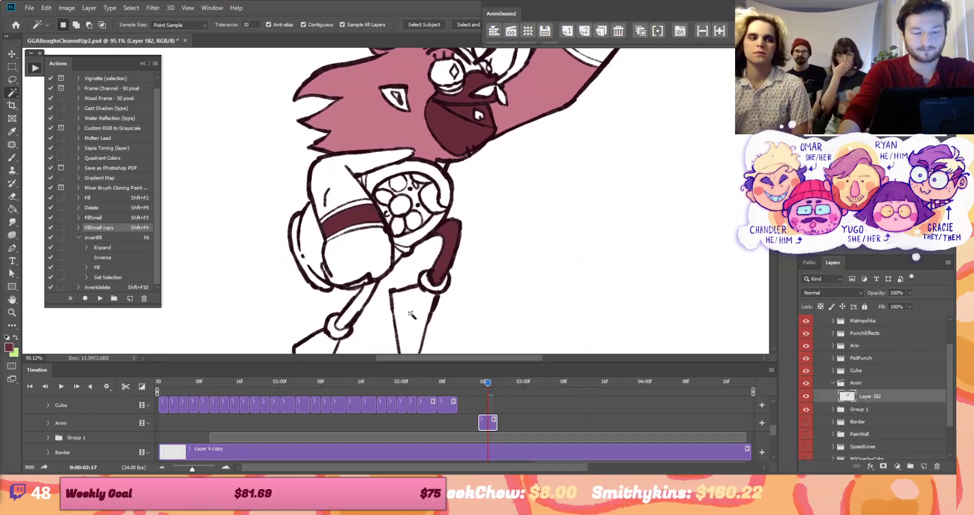
pyautogui.click(412, 315)
pyautogui.hotkey('shift', 'F4')
pyautogui.click(444, 195)
pyautogui.hotkey('shift', 'F4')
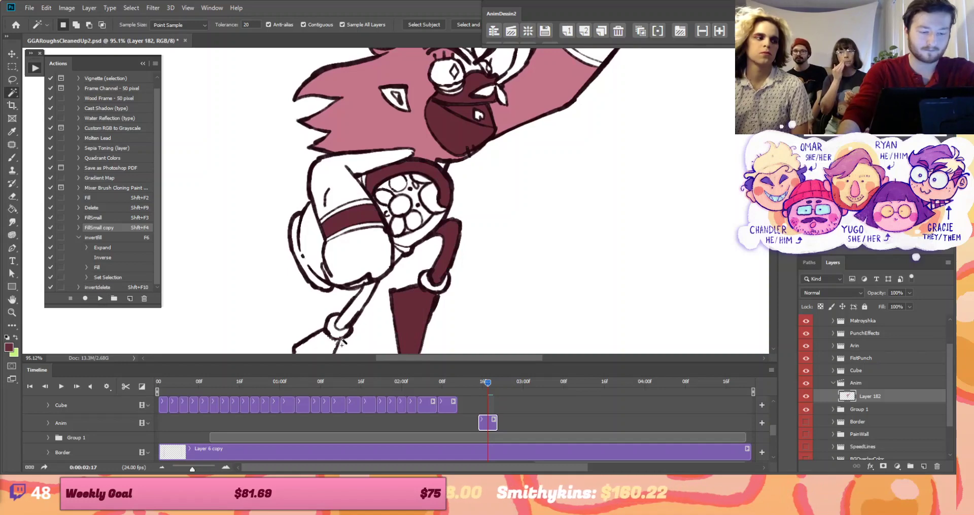
# Pan down to the lower legs and browse the panel menu without changing anything
pyautogui.moveTo(513, 288); pyautogui.dragTo(473, 201)
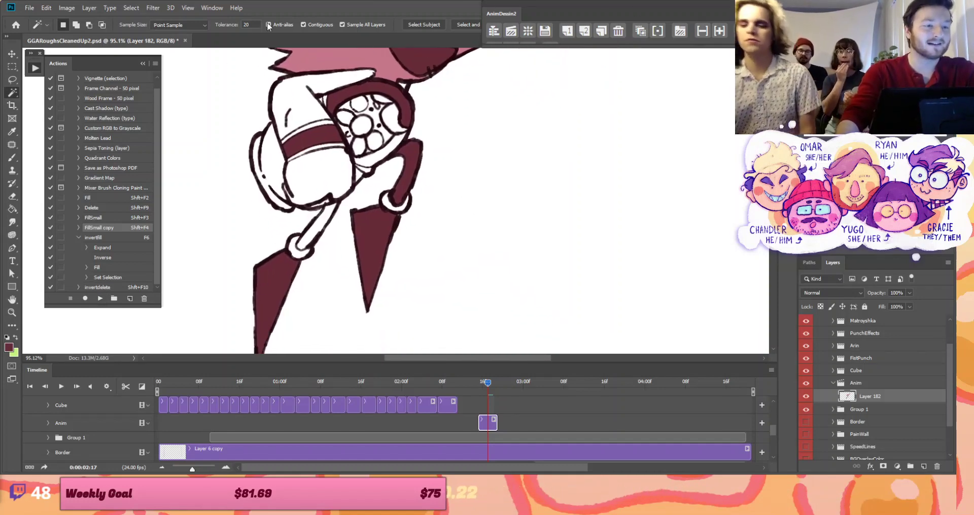
pyautogui.click(213, 8)
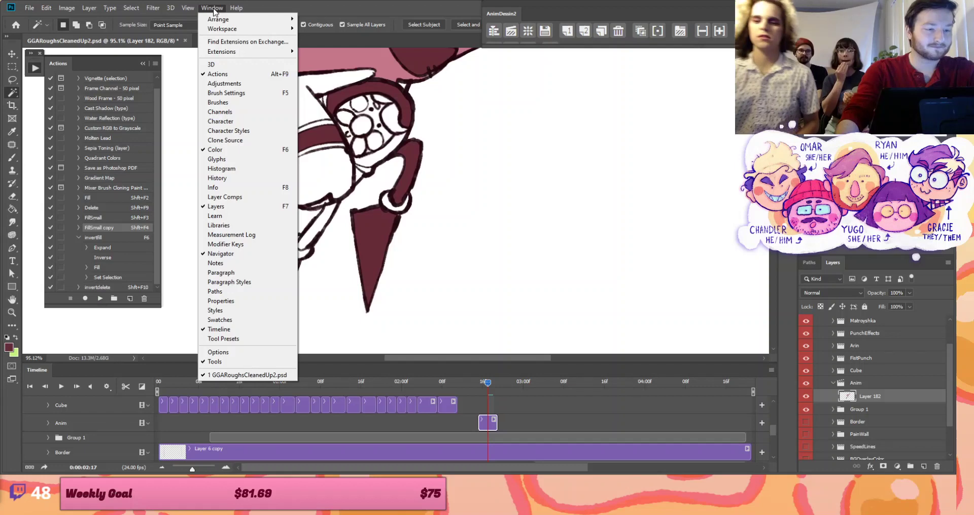
pyautogui.click(289, 8)
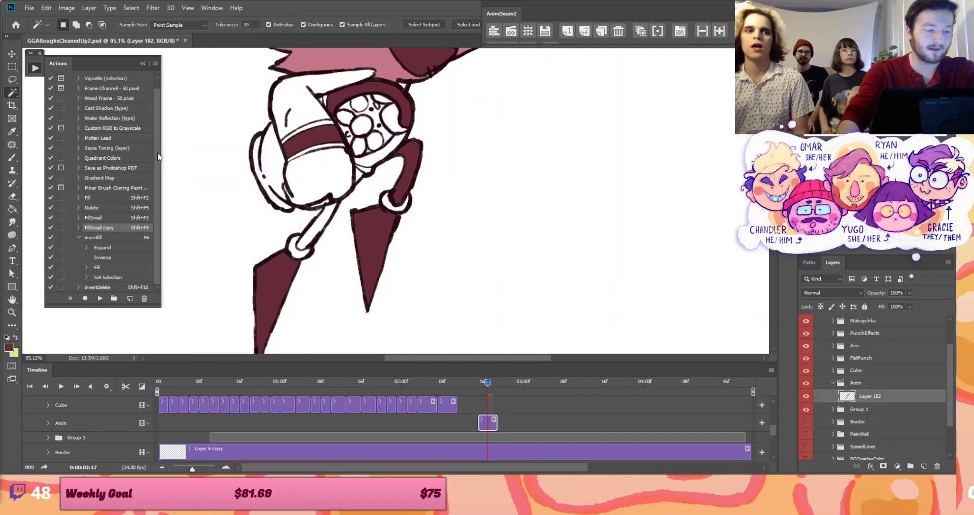
pyautogui.scroll(1, 160, 103)
pyautogui.scroll(-1, 164, 98)
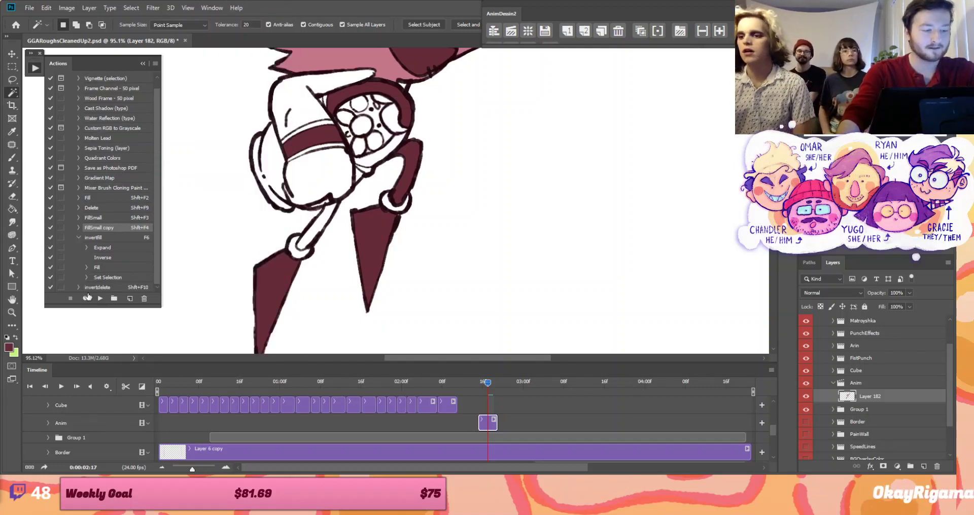
# Create a new action named fillNew and begin recording it
pyautogui.moveTo(99, 65); pyautogui.dragTo(114, 59)
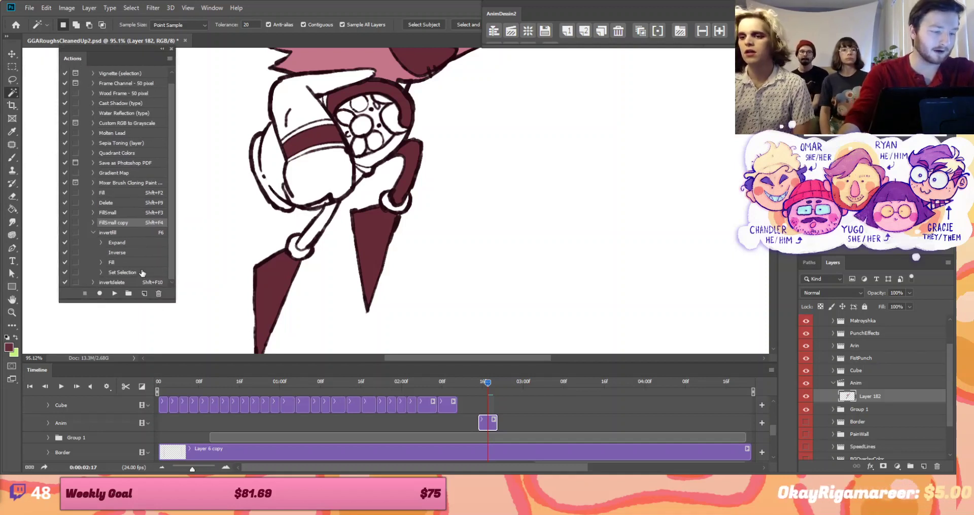
pyautogui.click(114, 293)
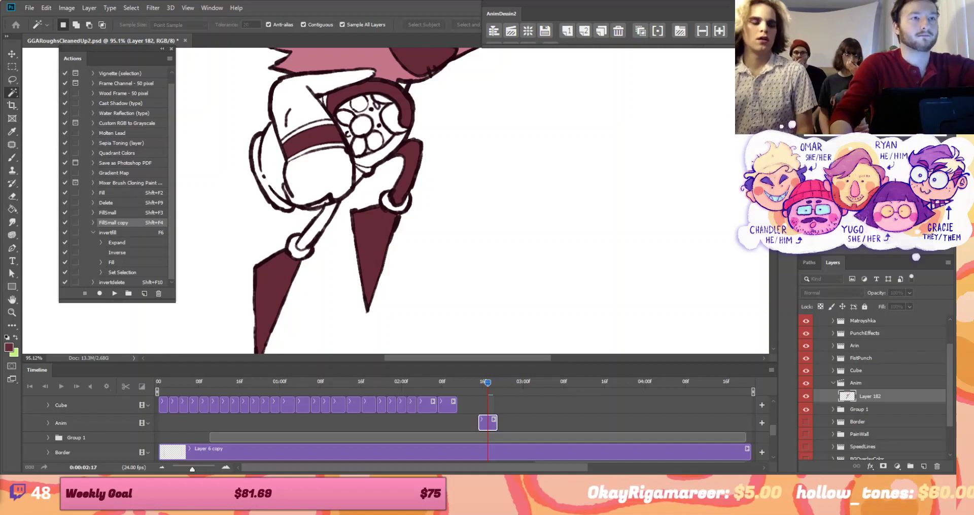
pyautogui.click(145, 294)
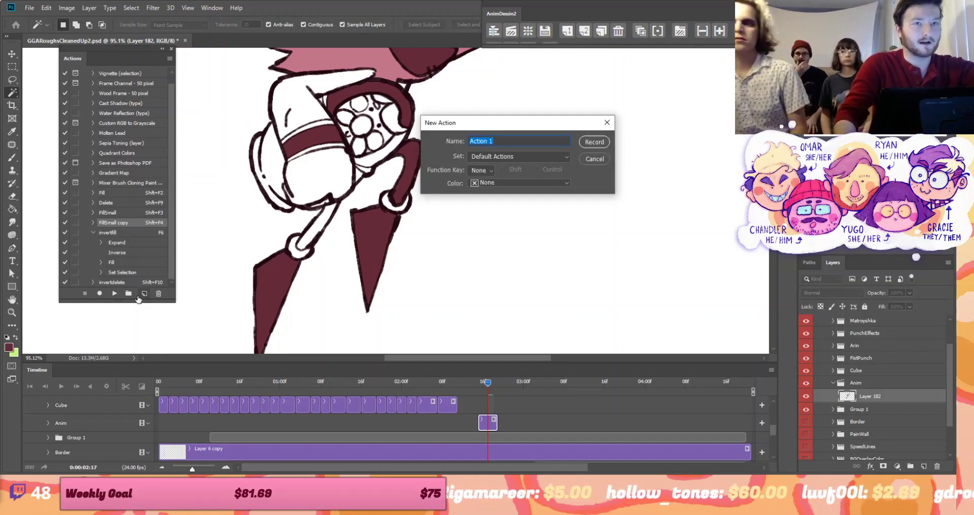
pyautogui.write('f')
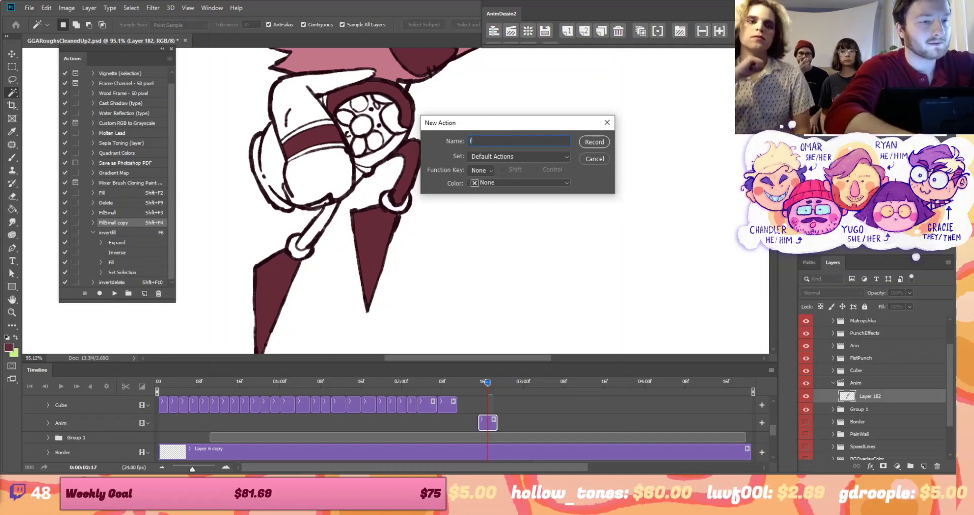
pyautogui.write('illNew')
pyautogui.press('Return')
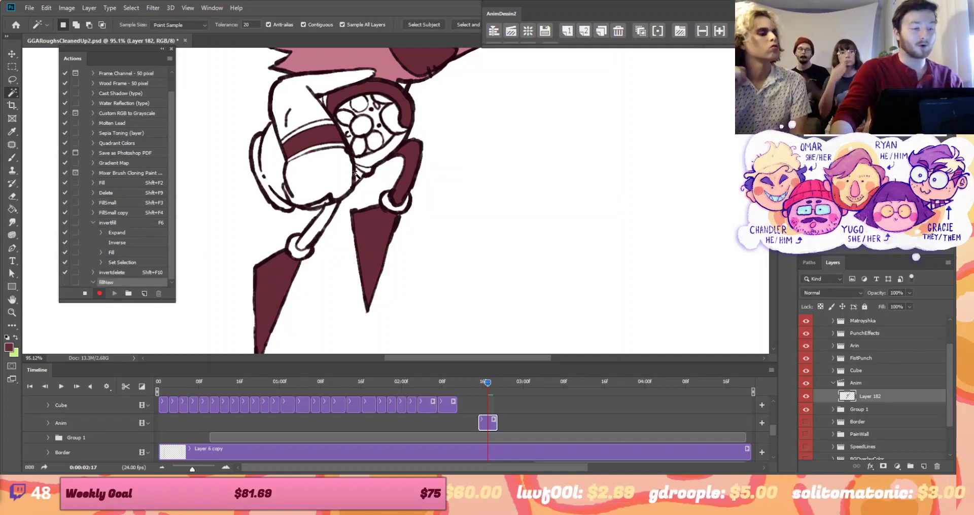
# Select a white area, stop recording, and delete the recorded selection step
pyautogui.click(327, 175)
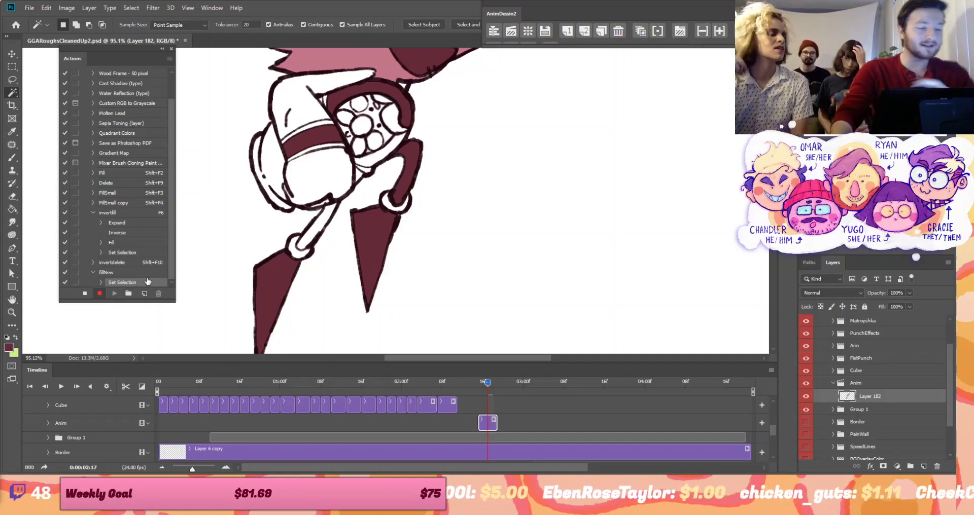
pyautogui.click(85, 293)
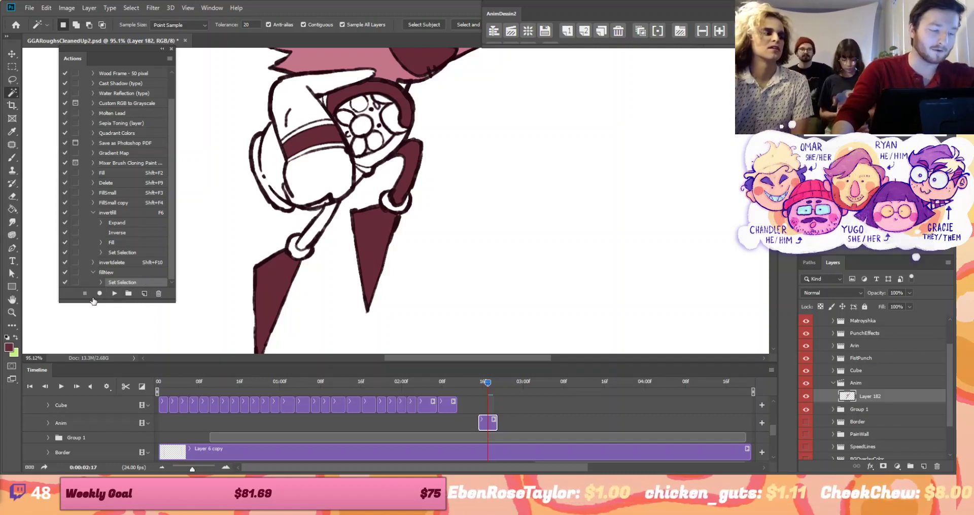
pyautogui.click(158, 295)
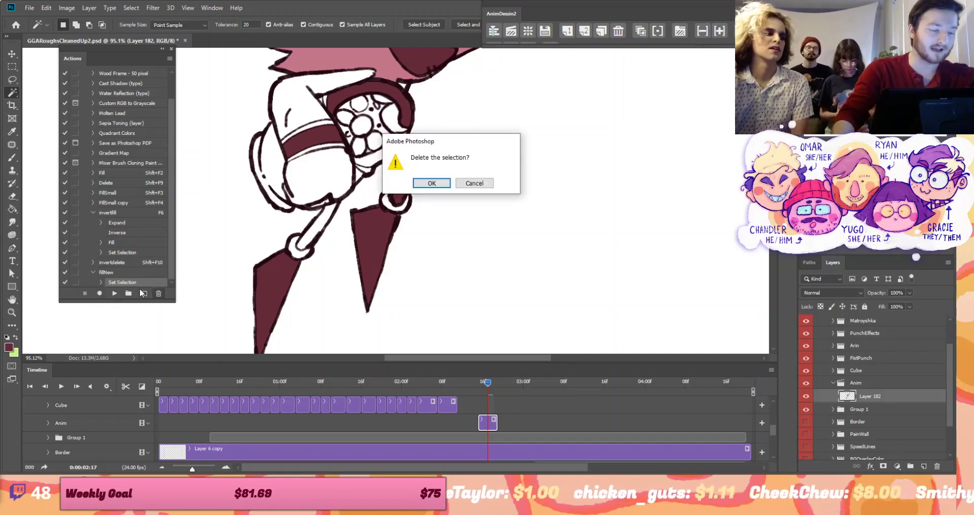
pyautogui.click(431, 185)
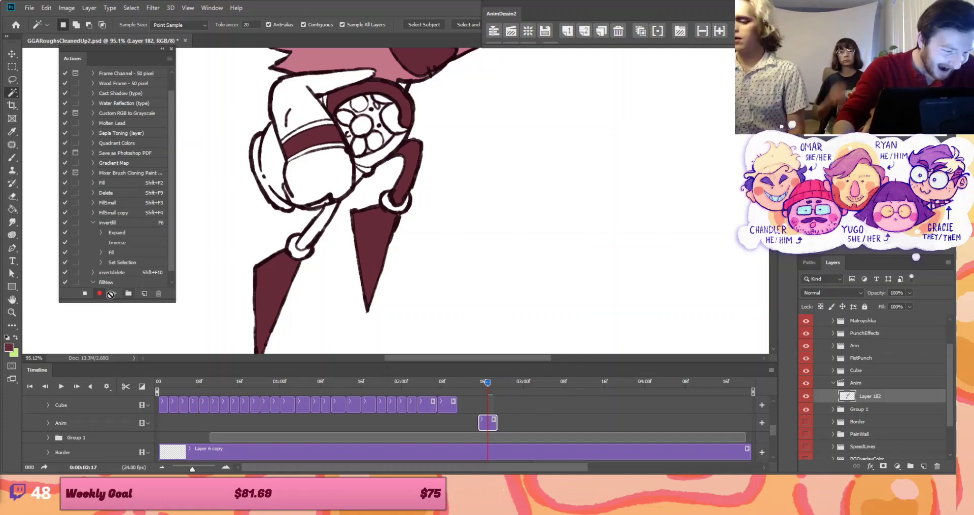
# Delete the leftover Set Selection step, select a white round shape, and resume recording fillNew
pyautogui.click(85, 294)
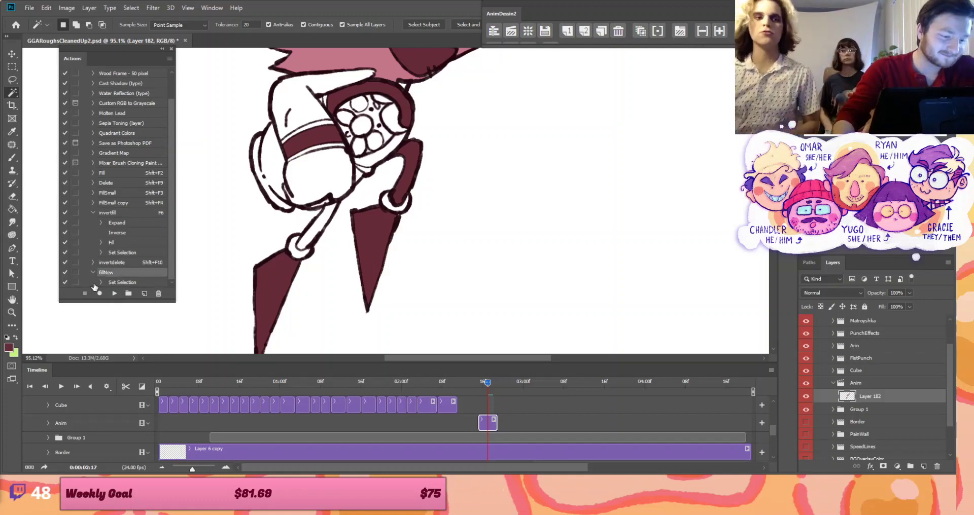
pyautogui.click(130, 283)
pyautogui.click(159, 294)
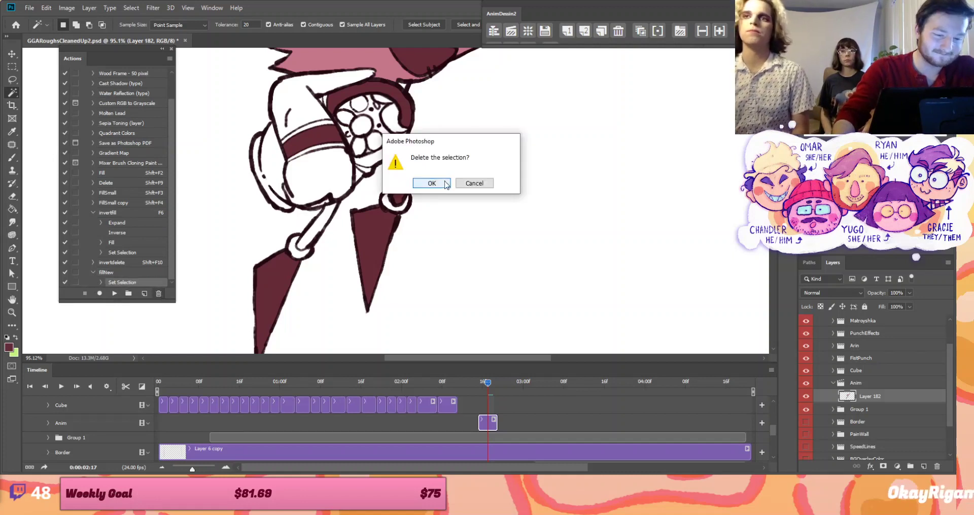
pyautogui.click(427, 183)
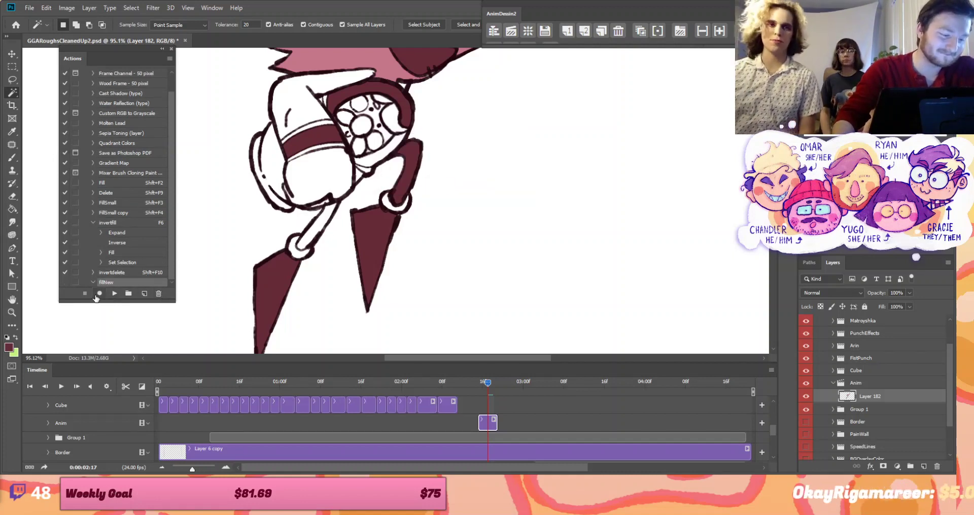
pyautogui.click(323, 177)
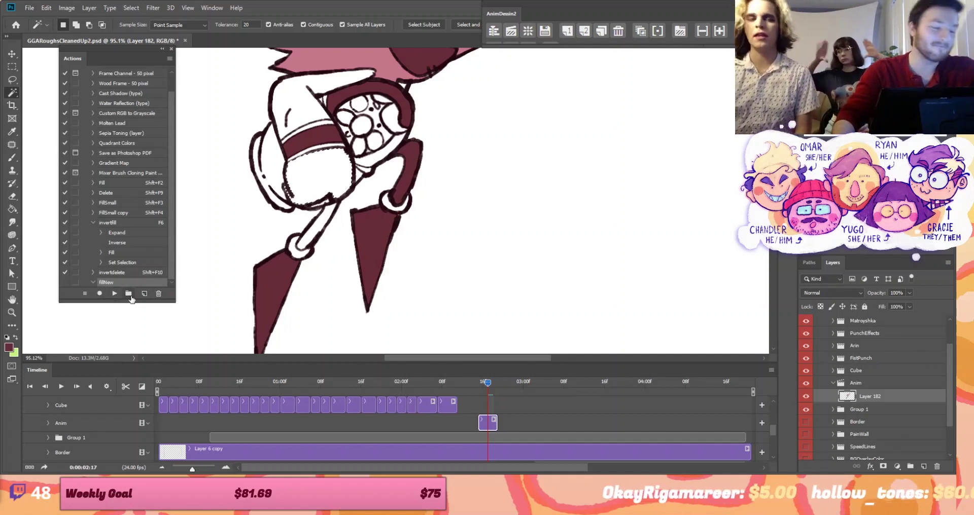
pyautogui.click(100, 294)
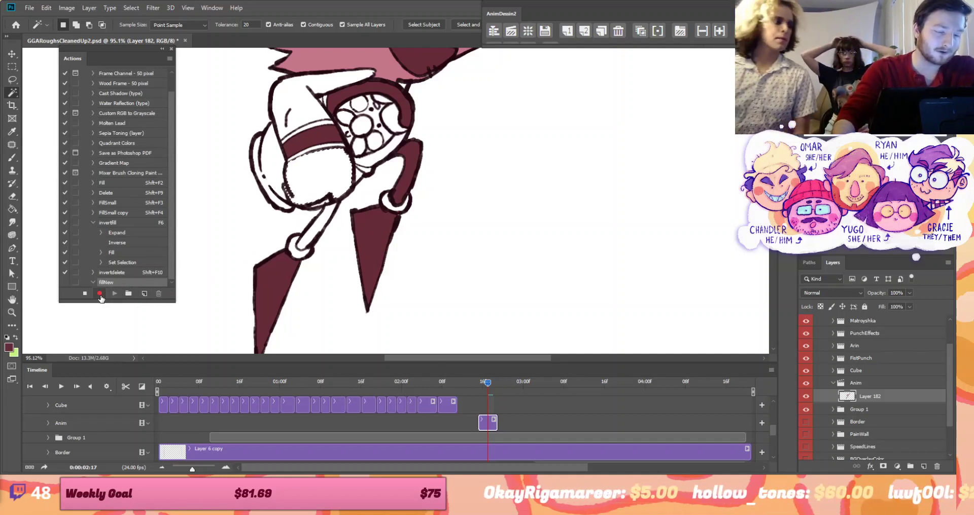
# Record expanding the selection by 2 pixels
pyautogui.click(134, 8)
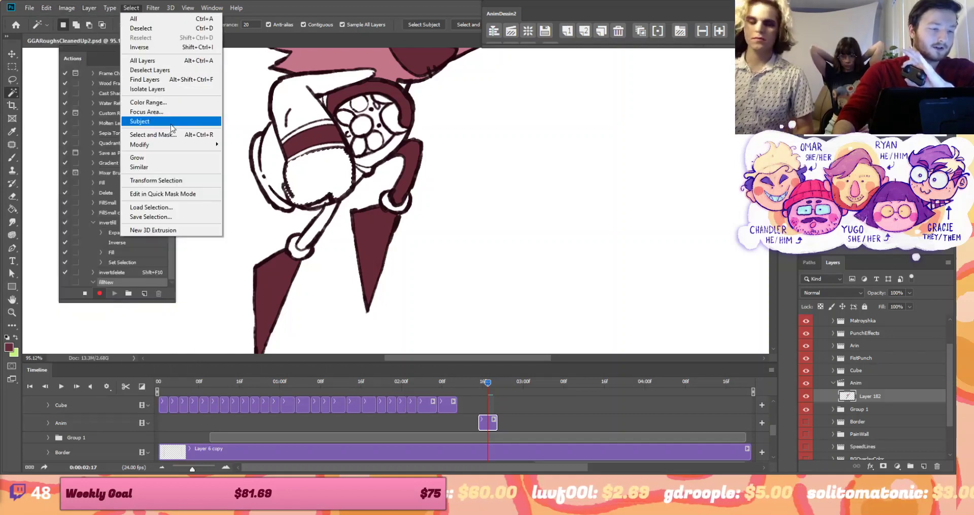
pyautogui.moveTo(159, 148)
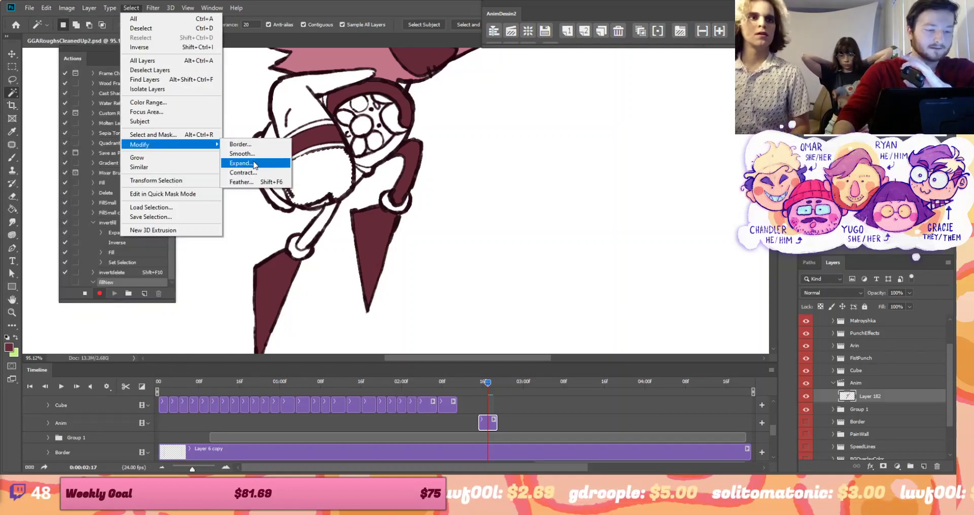
pyautogui.click(233, 164)
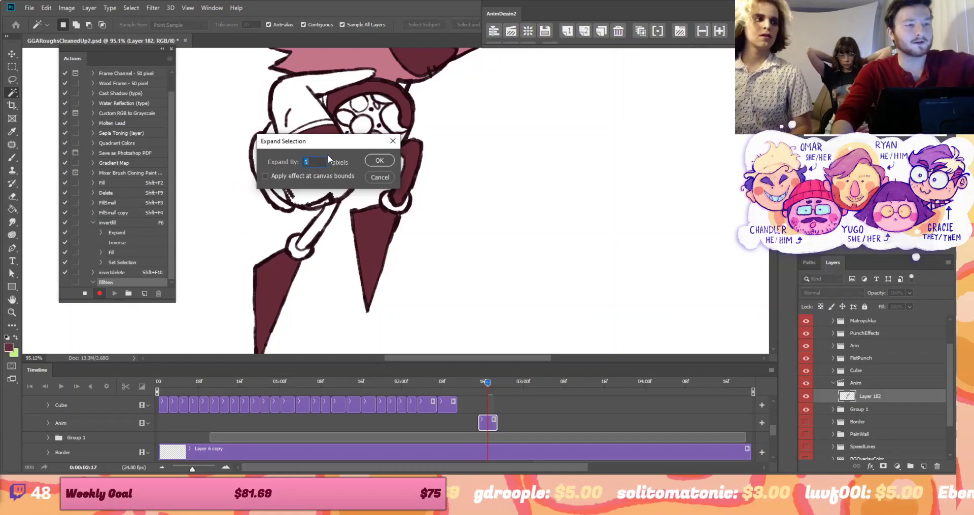
pyautogui.write('2')
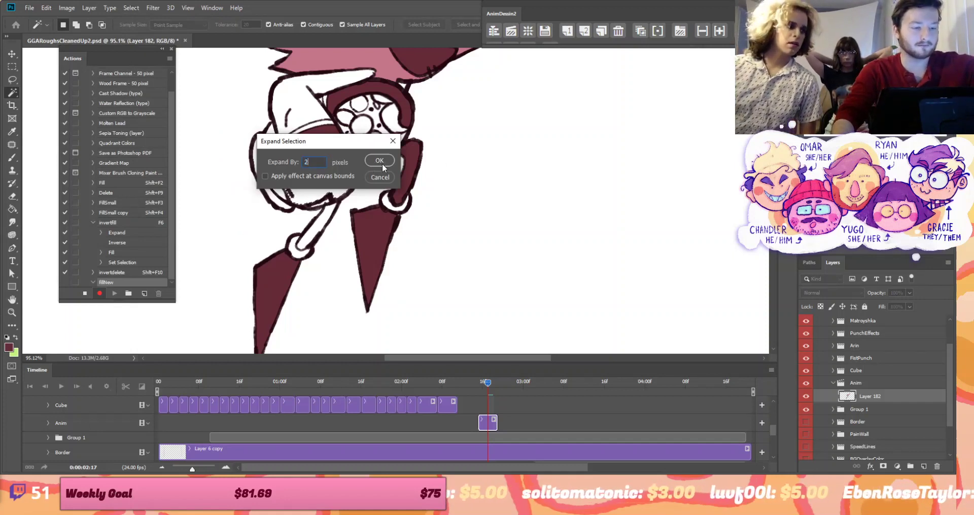
pyautogui.click(378, 161)
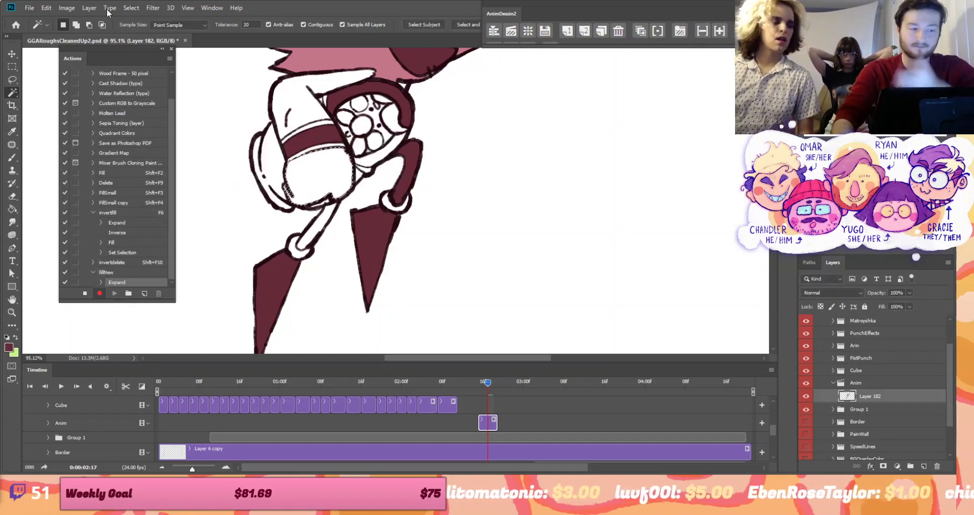
# Record a Foreground Color fill of the selection followed by Deselect
pyautogui.click(46, 7)
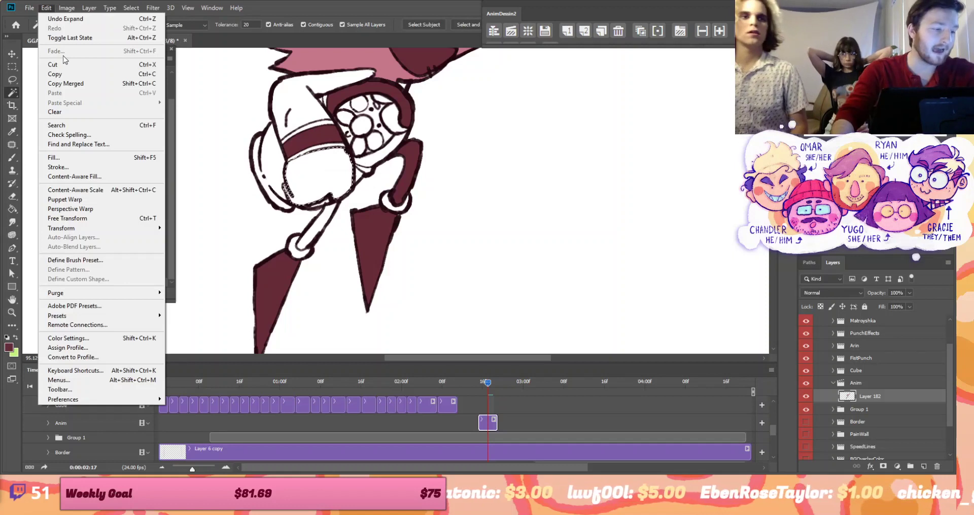
pyautogui.click(87, 157)
pyautogui.click(309, 249)
pyautogui.press('w')
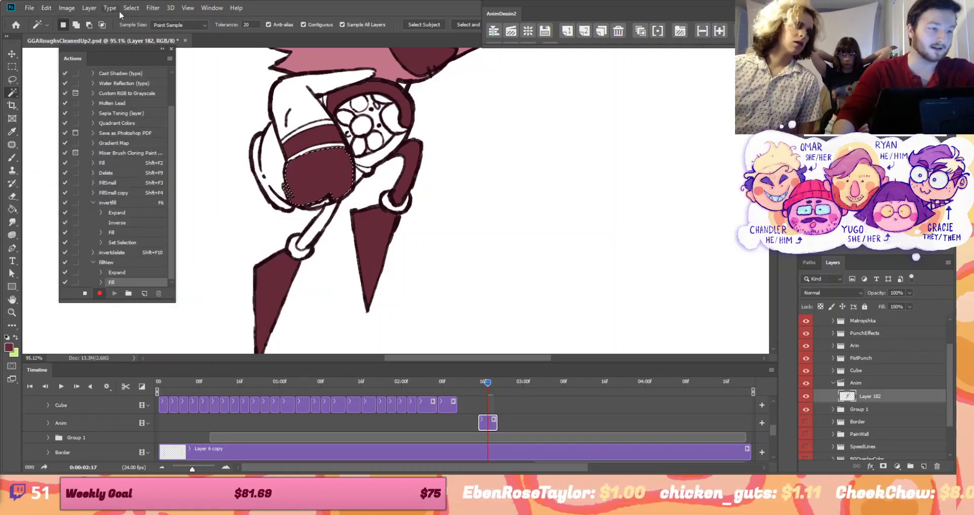
pyautogui.click(131, 7)
pyautogui.click(150, 29)
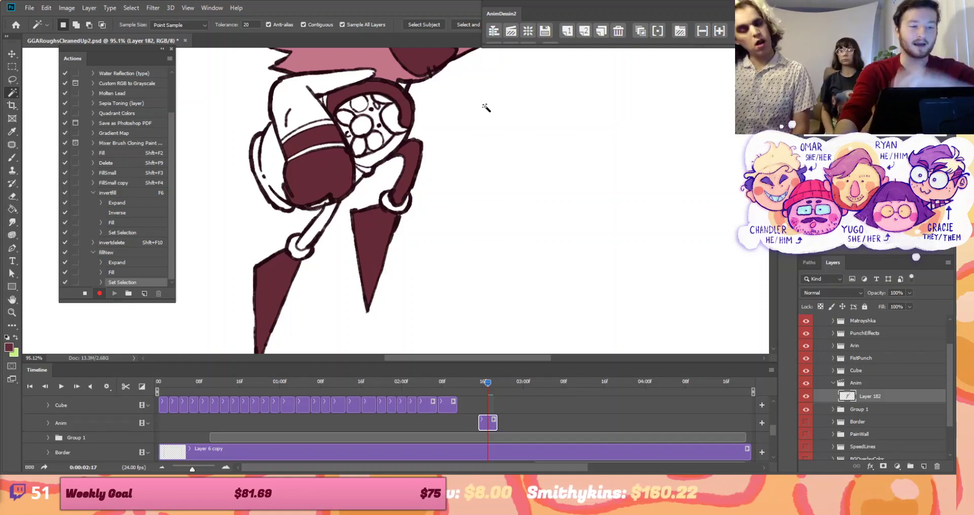
# Stop recording and test the fillNew action on a white area of the drawing
pyautogui.click(85, 293)
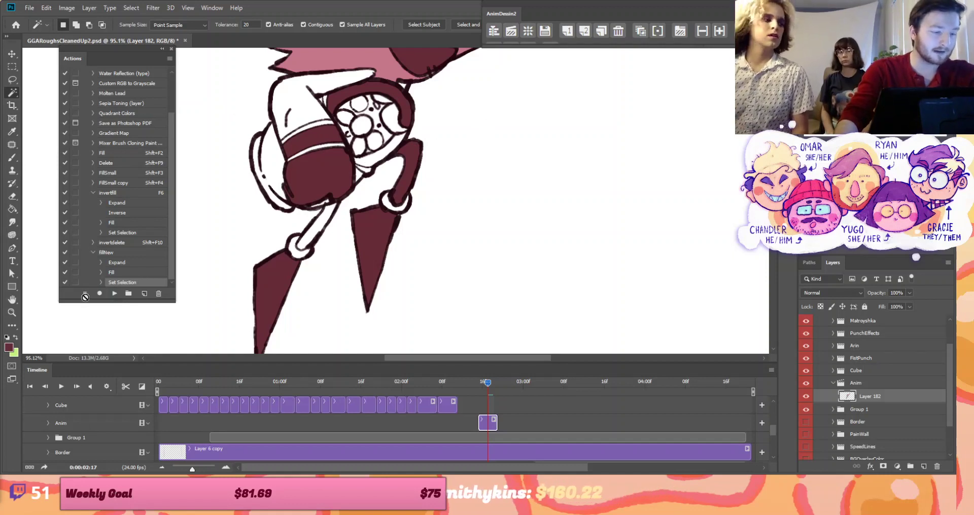
pyautogui.click(290, 106)
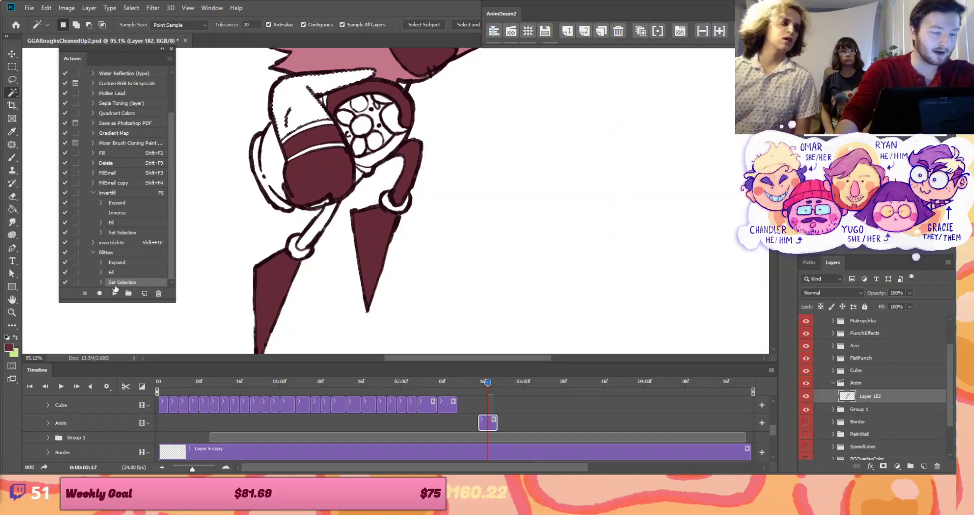
pyautogui.click(108, 253)
pyautogui.click(114, 293)
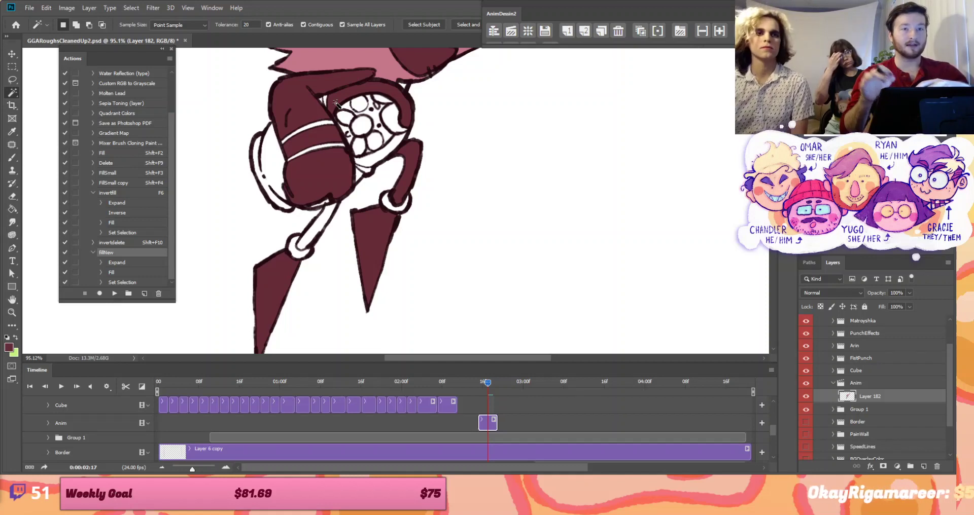
pyautogui.hotkey('shift', 'F4')
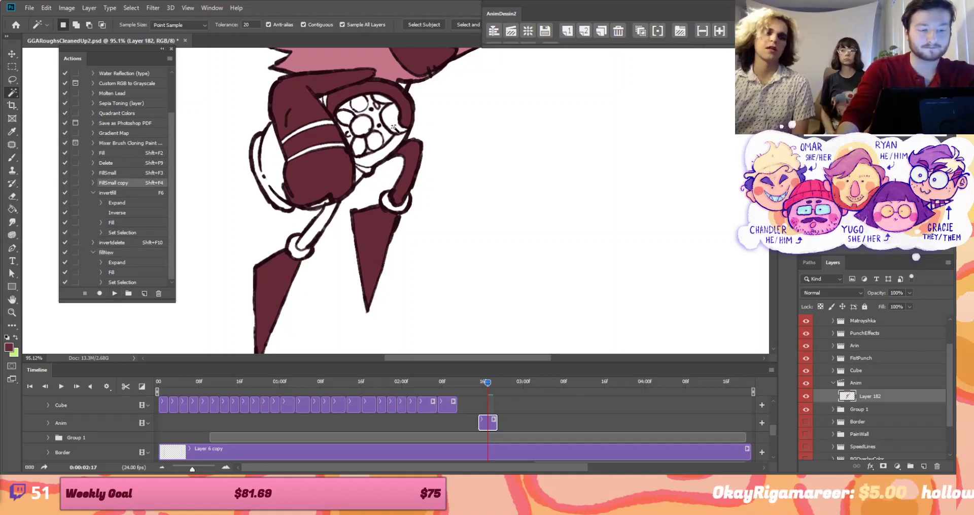
# Fill the flower's centre circle, three petals and small top circle
pyautogui.click(363, 125)
pyautogui.hotkey('shift', 'F4')
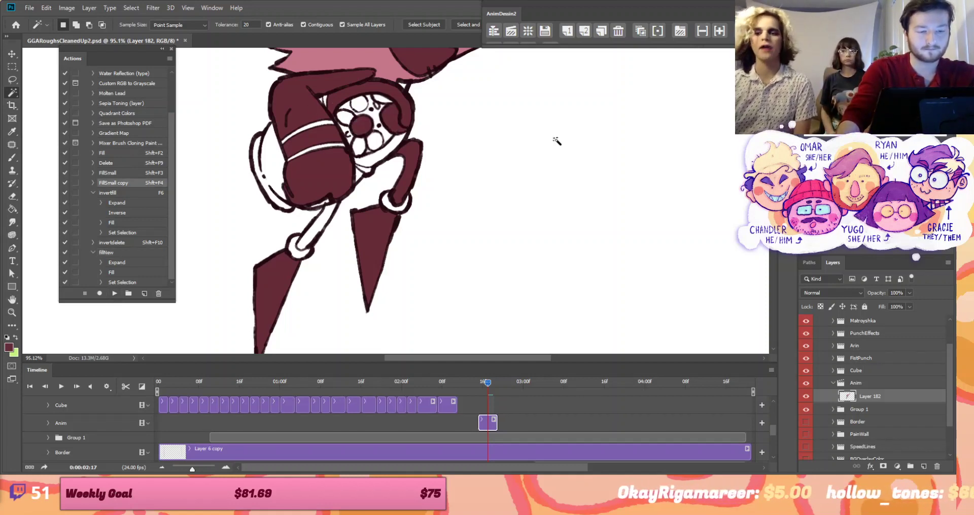
pyautogui.click(359, 148)
pyautogui.hotkey('shift', 'F4')
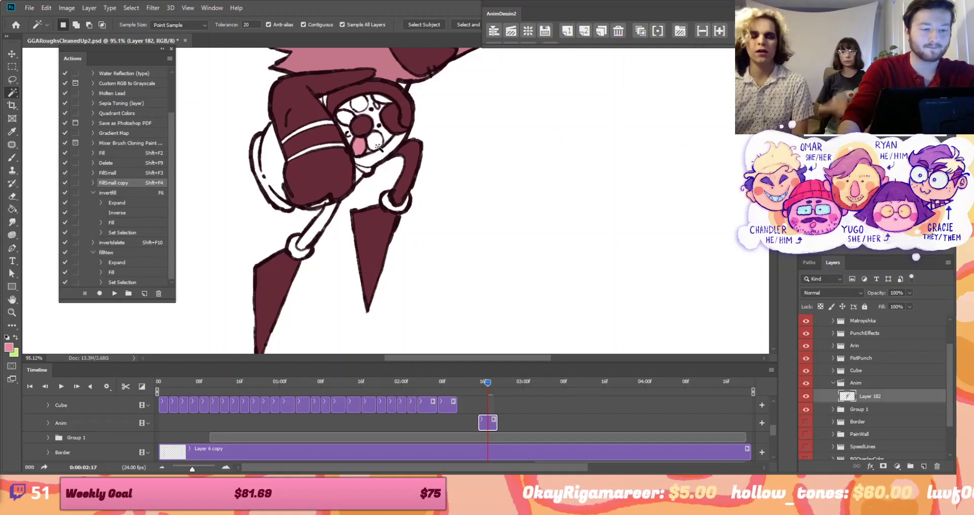
pyautogui.click(373, 140)
pyautogui.hotkey('shift', 'F4')
pyautogui.click(345, 117)
pyautogui.hotkey('shift', 'F4')
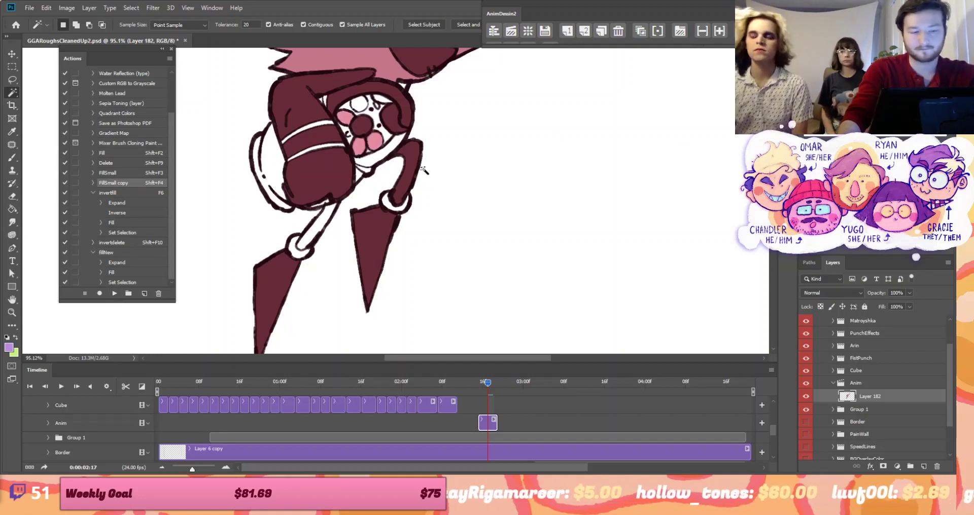
pyautogui.click(358, 107)
pyautogui.hotkey('shift', 'F4')
# Fill the left arm area, right arm band, wrist cuff and wand
pyautogui.click(275, 148)
pyautogui.hotkey('shift', 'F4')
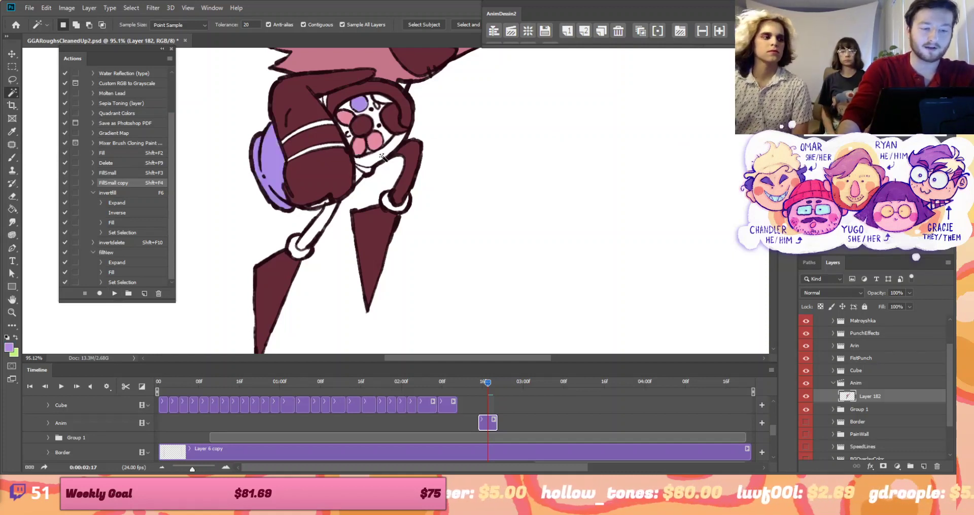
pyautogui.click(383, 158)
pyautogui.hotkey('shift', 'F4')
pyautogui.click(399, 203)
pyautogui.hotkey('shift', 'F4')
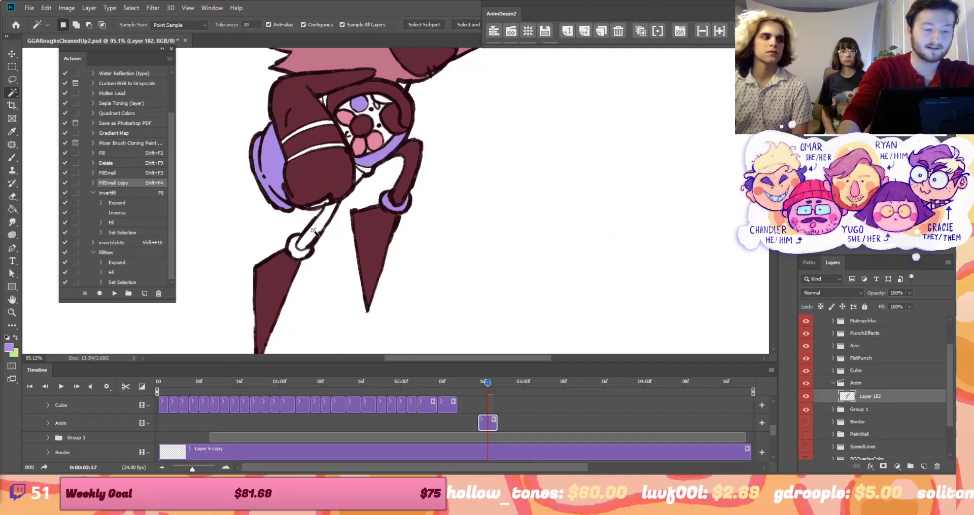
pyautogui.click(329, 210)
pyautogui.hotkey('shift', 'F4')
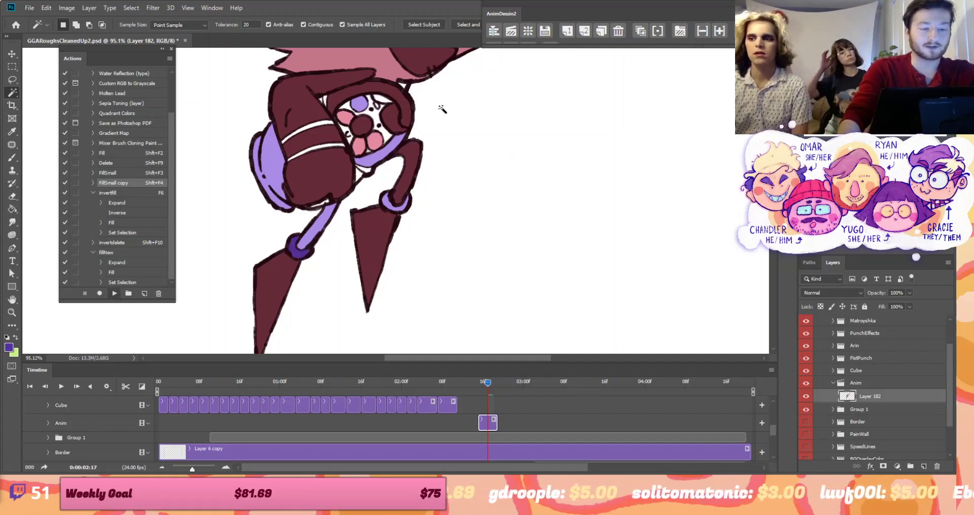
# Fill the hair strands, wristband and raised fist with purple
pyautogui.moveTo(474, 118); pyautogui.dragTo(452, 254)
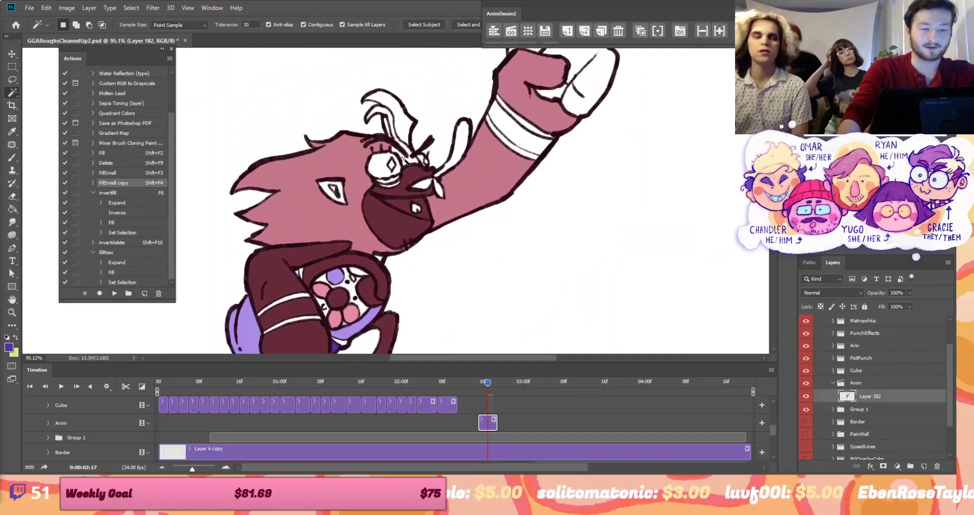
pyautogui.click(404, 160)
pyautogui.hotkey('shift', 'F4')
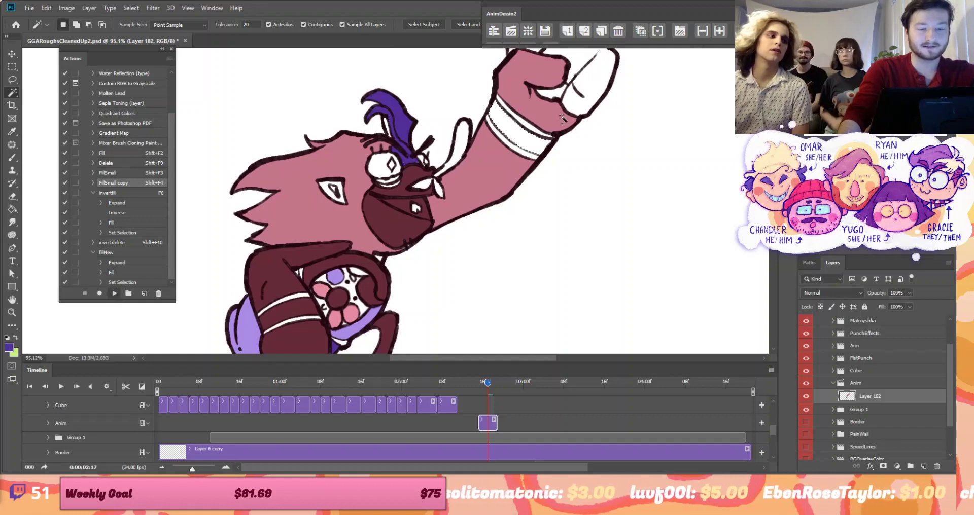
pyautogui.hotkey('shift', 'F4')
pyautogui.click(563, 117)
pyautogui.hotkey('shift', 'F4')
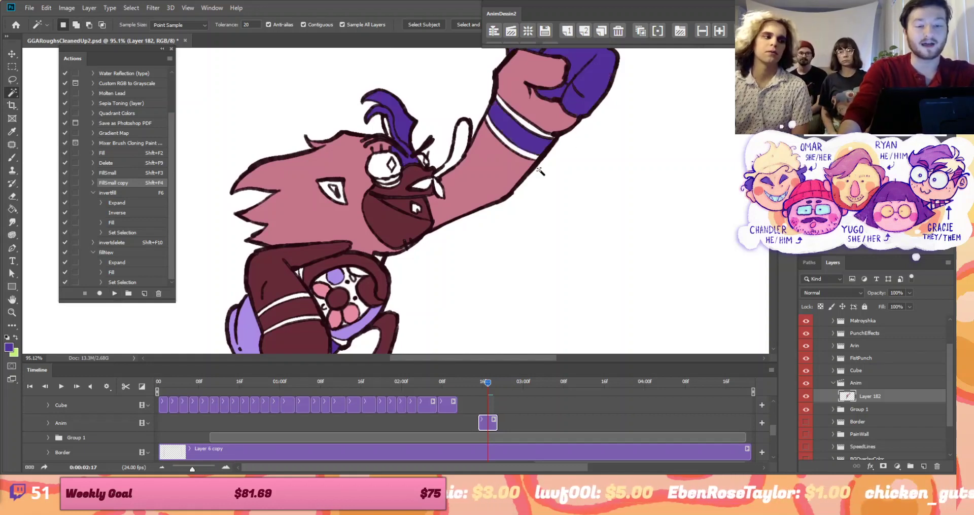
pyautogui.moveTo(455, 154); pyautogui.dragTo(455, 200)
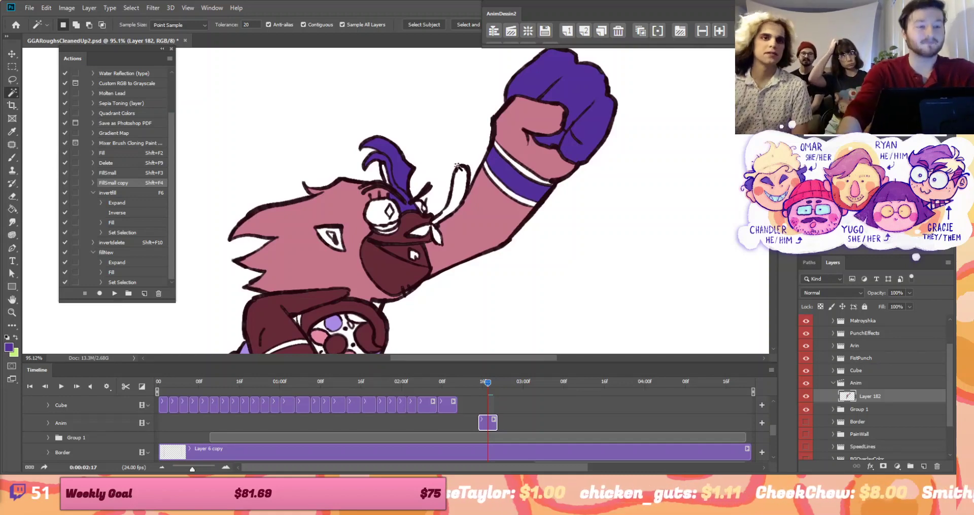
pyautogui.hotkey('ctrl', '-')
pyautogui.hotkey('ctrl', '-')
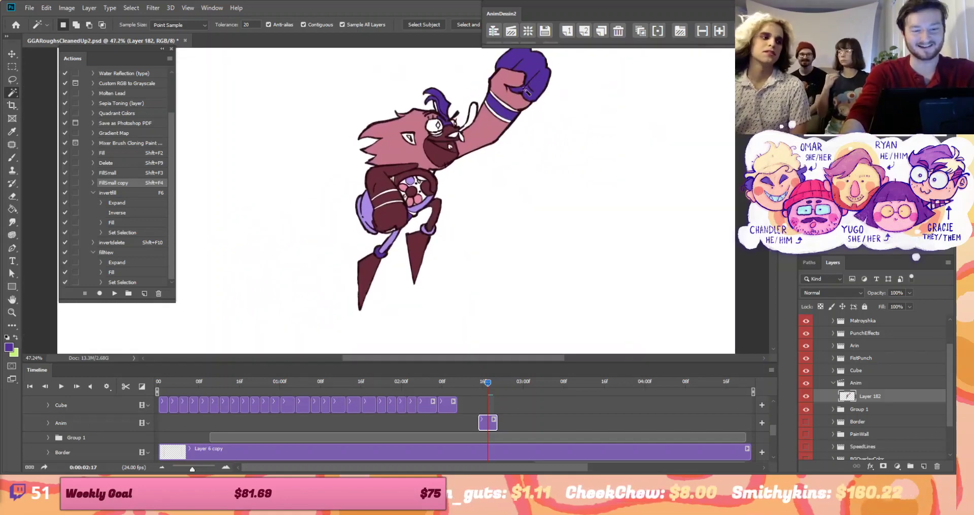
# Nudge Layer 182 with Free Transform, then delete the purple colour layer
pyautogui.hotkey('ctrl', 't')
pyautogui.moveTo(470, 183)
pyautogui.mouseDown()
pyautogui.moveTo(451, 186)
pyautogui.moveTo(449, 199)
pyautogui.moveTo(496, 191)
pyautogui.moveTo(452, 178)
pyautogui.mouseUp()
pyautogui.press('Return')
pyautogui.press('w')
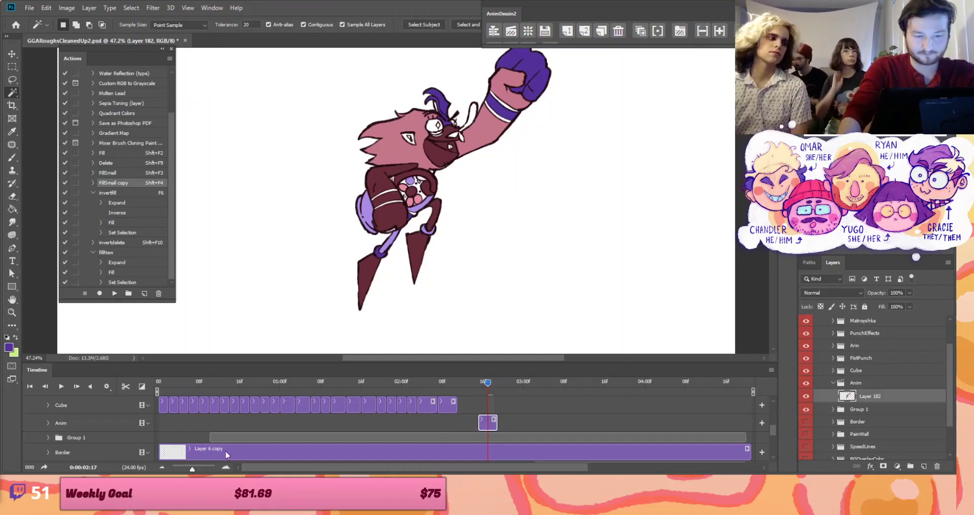
pyautogui.press('Delete')
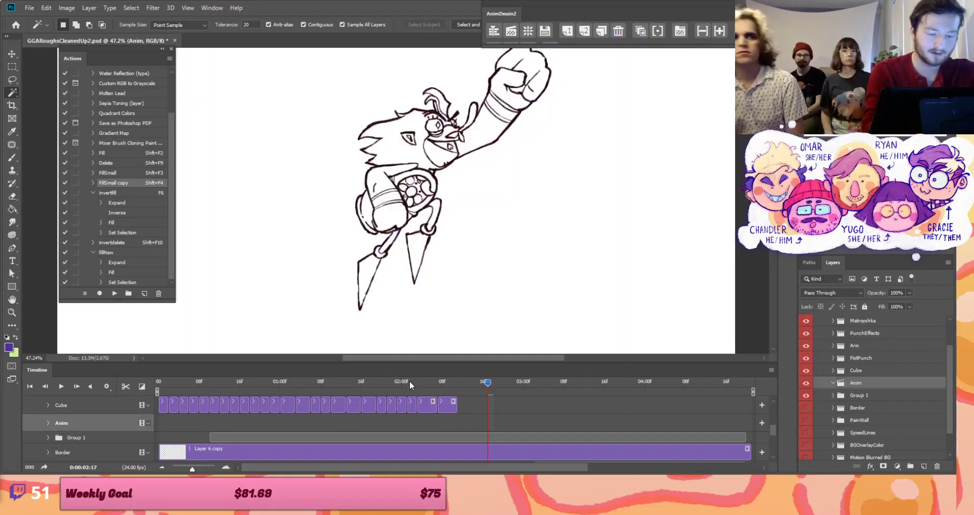
# Trim the Cube clip in the timeline to end at 01:06
pyautogui.moveTo(410, 382); pyautogui.dragTo(315, 409)
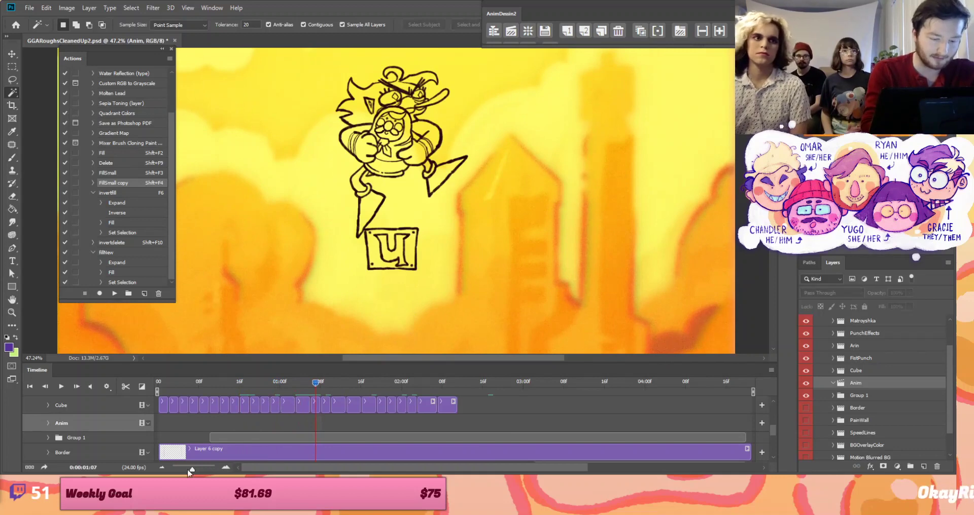
pyautogui.moveTo(192, 469); pyautogui.dragTo(198, 469)
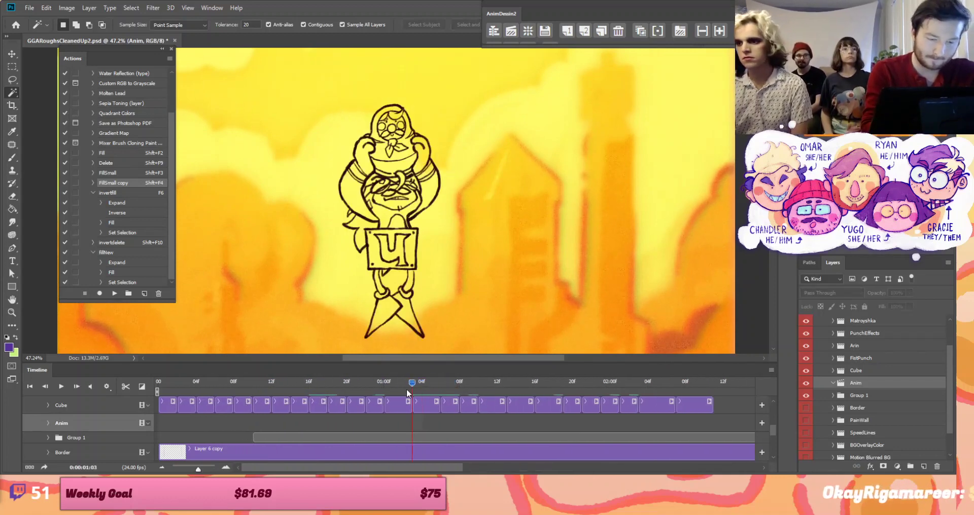
pyautogui.moveTo(437, 406); pyautogui.dragTo(416, 409)
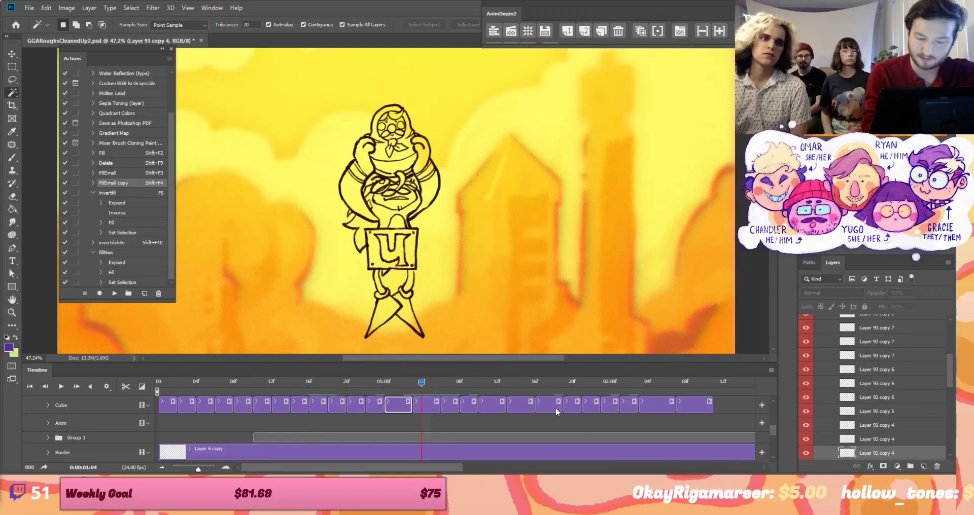
# Duplicate the last Cube frame, Layer 94, with Ctrl+J
pyautogui.moveTo(665, 382); pyautogui.dragTo(694, 382)
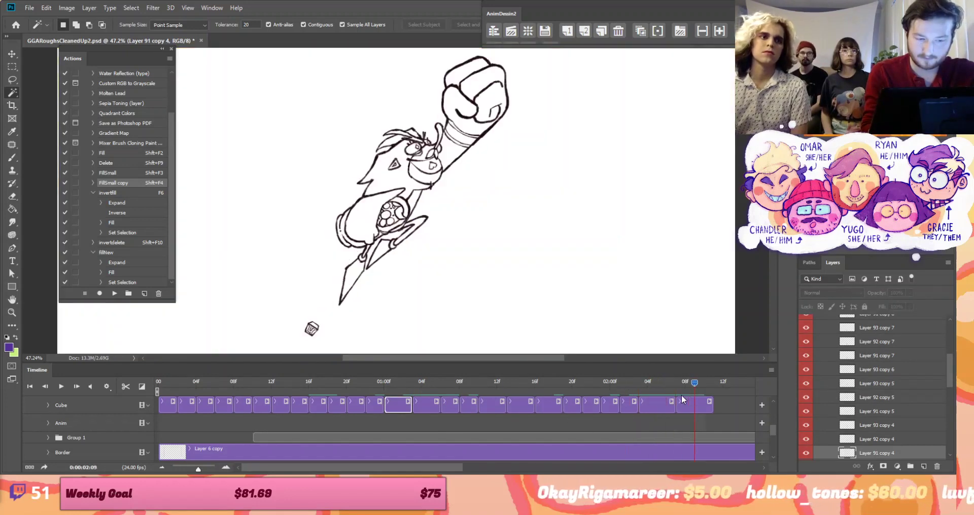
pyautogui.click(672, 406)
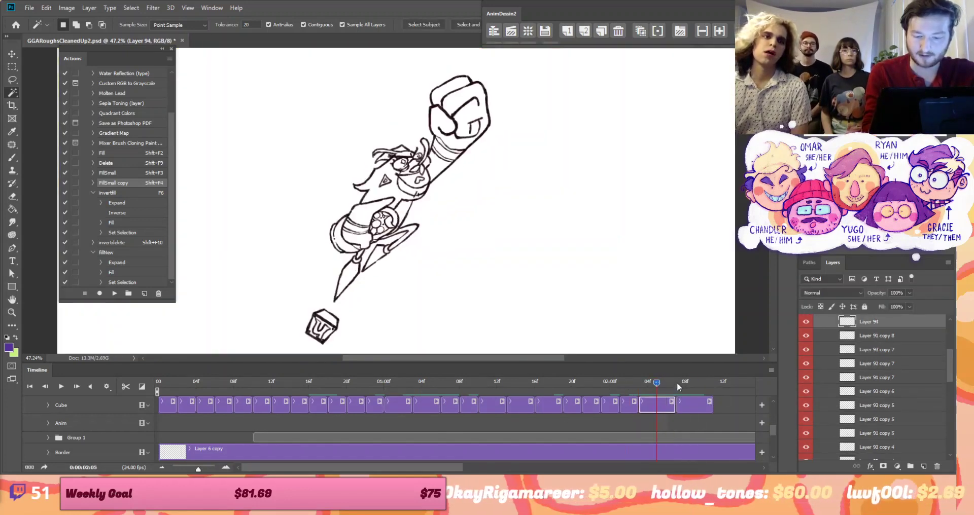
pyautogui.hotkey('ctrl', 'j')
pyautogui.press('Left')
pyautogui.press('Left')
pyautogui.press('Left')
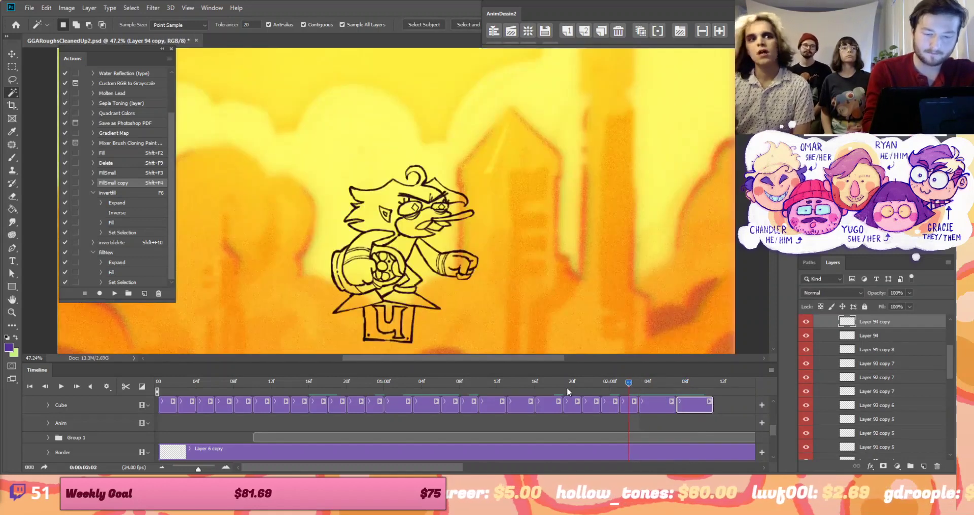
# Select the Matroyshka clips around 01:16 and 00:09 for retiming
pyautogui.click(215, 381)
pyautogui.moveTo(198, 469); pyautogui.dragTo(194, 467)
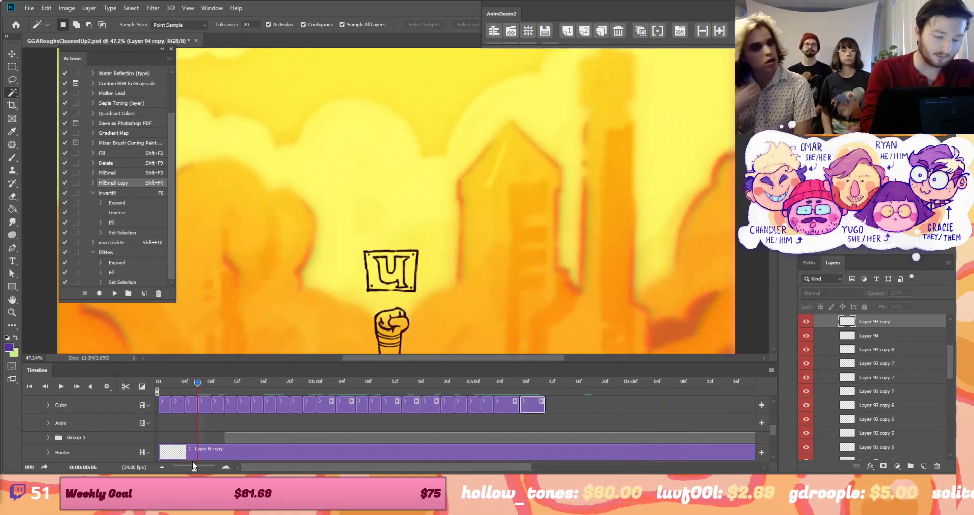
pyautogui.scroll(5, 771, 422)
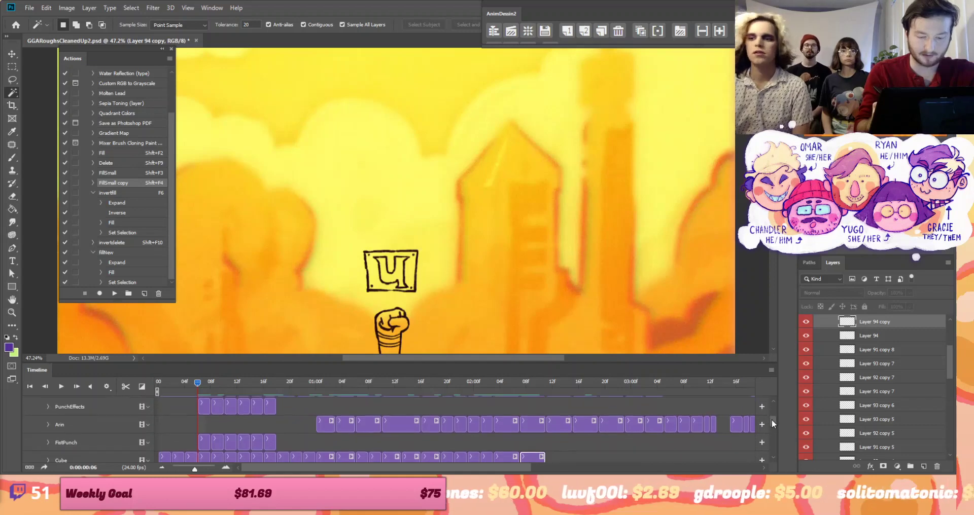
pyautogui.scroll(2, 771, 419)
pyautogui.click(387, 381)
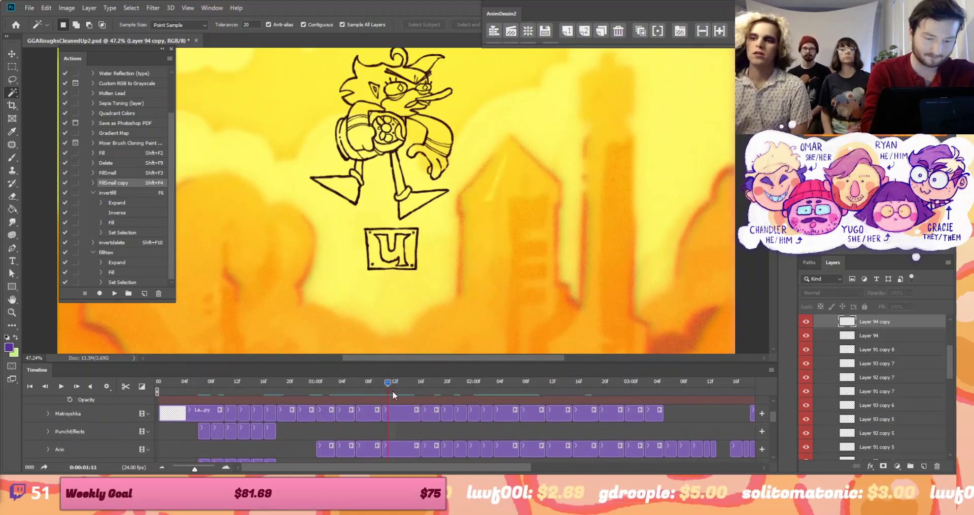
pyautogui.moveTo(394, 395); pyautogui.dragTo(418, 419)
pyautogui.click(418, 420)
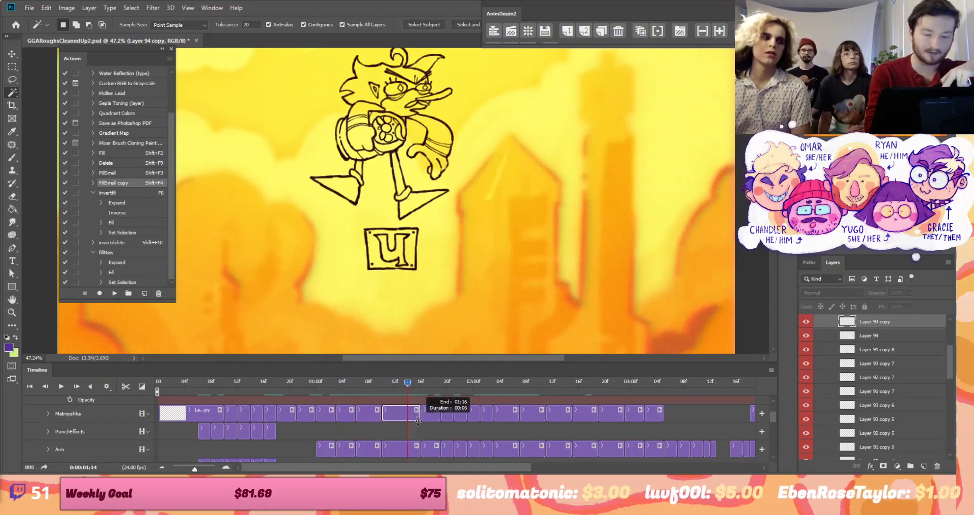
pyautogui.click(222, 408)
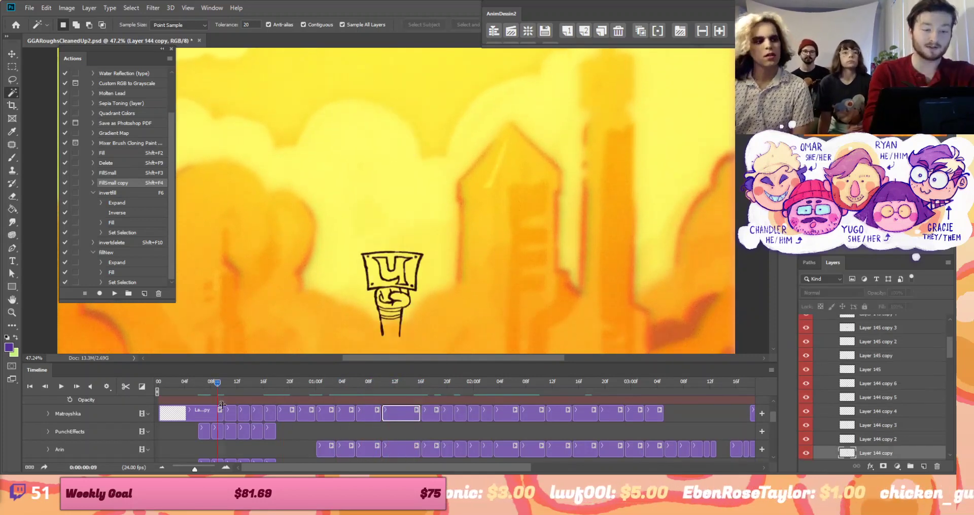
pyautogui.moveTo(194, 469); pyautogui.dragTo(187, 466)
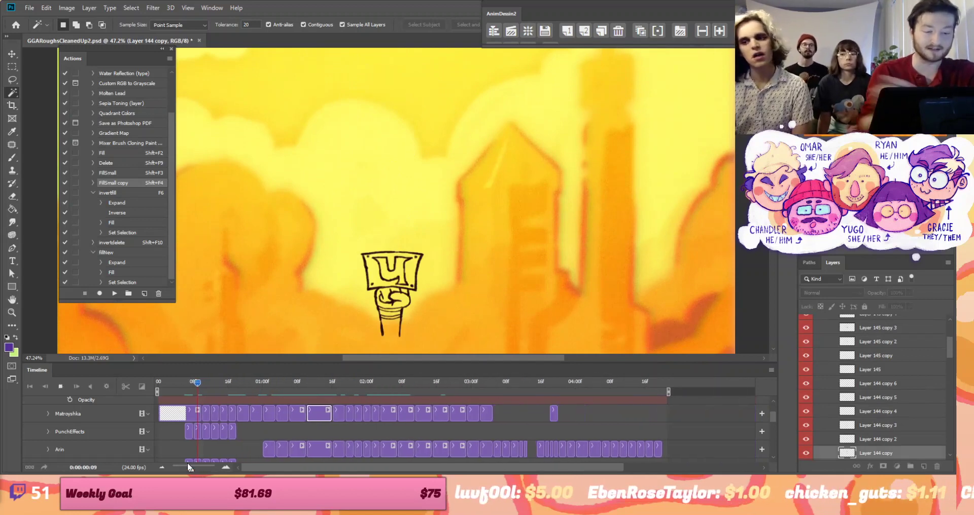
# Play back the animation and preview the section ending at 02:03
pyautogui.press('space')
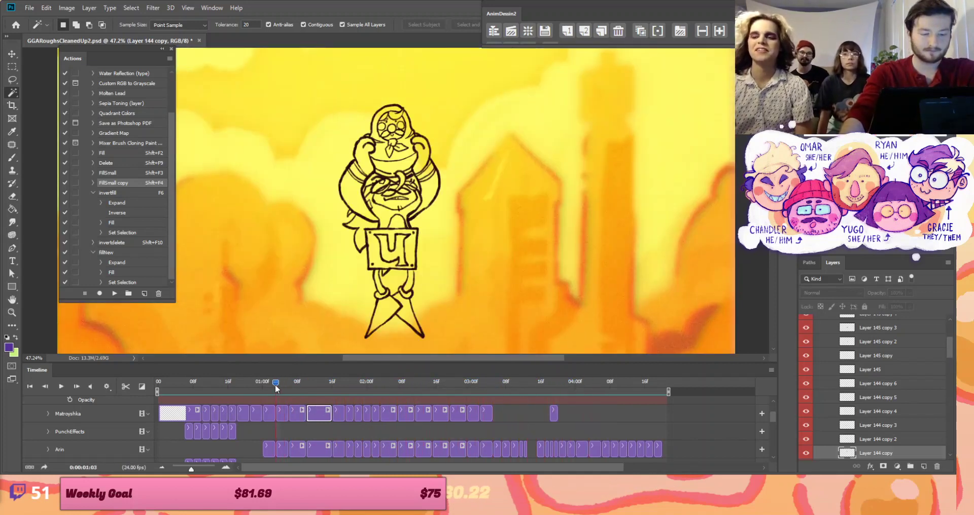
pyautogui.click(258, 383)
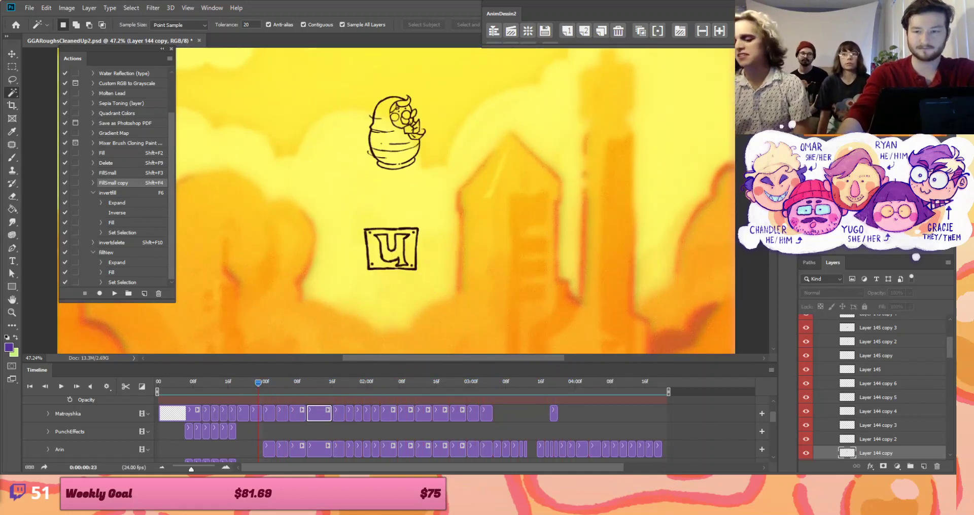
pyautogui.moveTo(284, 382); pyautogui.dragTo(385, 382)
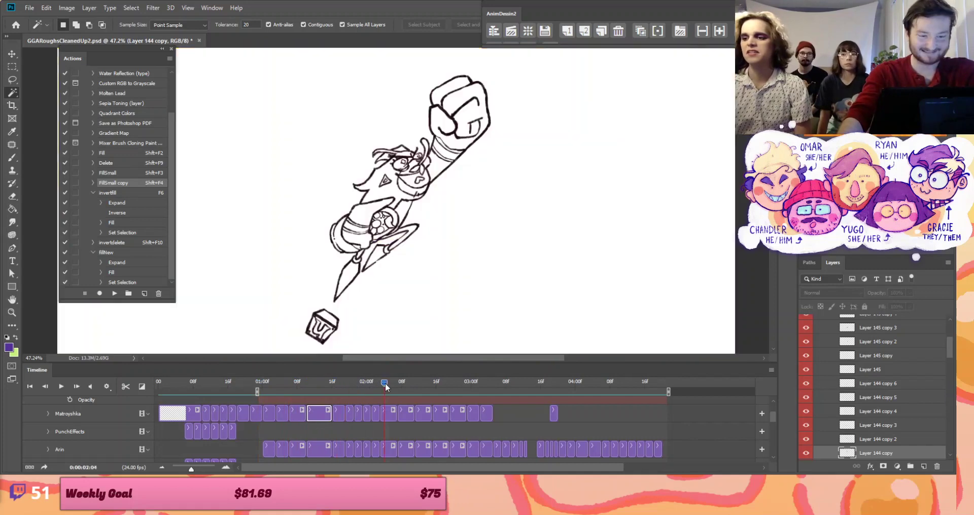
pyautogui.press('space')
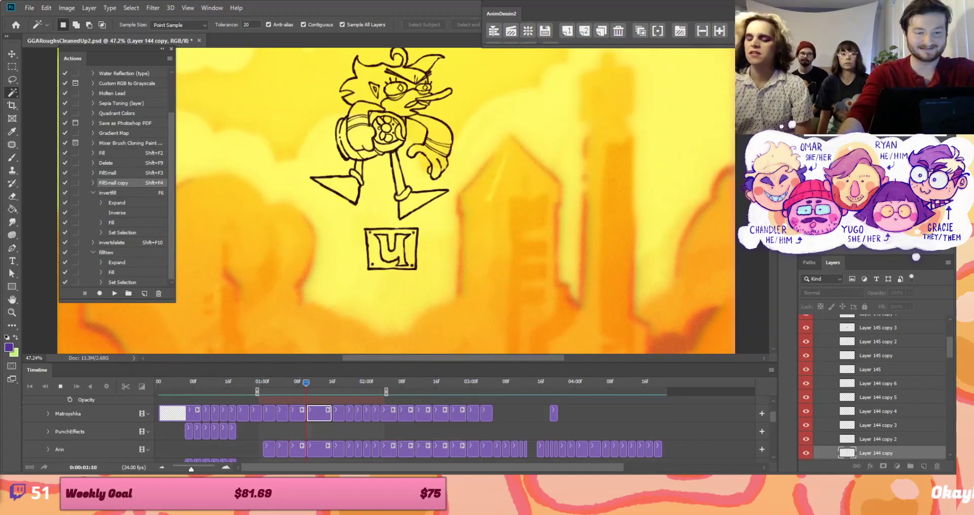
pyautogui.click(381, 386)
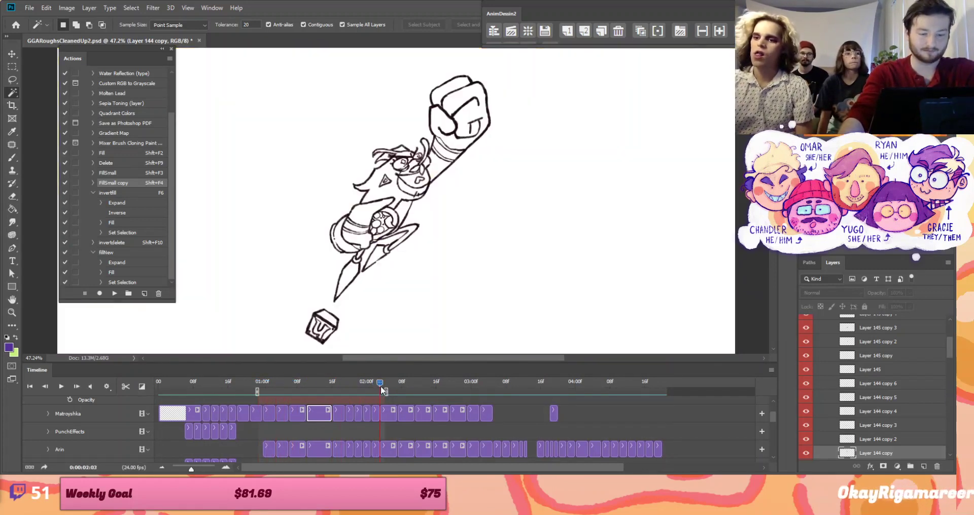
pyautogui.press('Left')
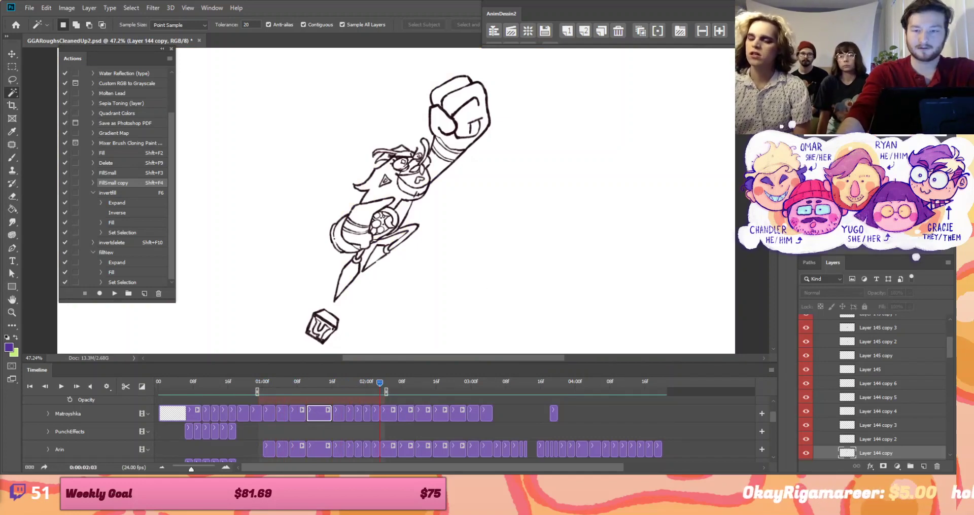
pyautogui.press('space')
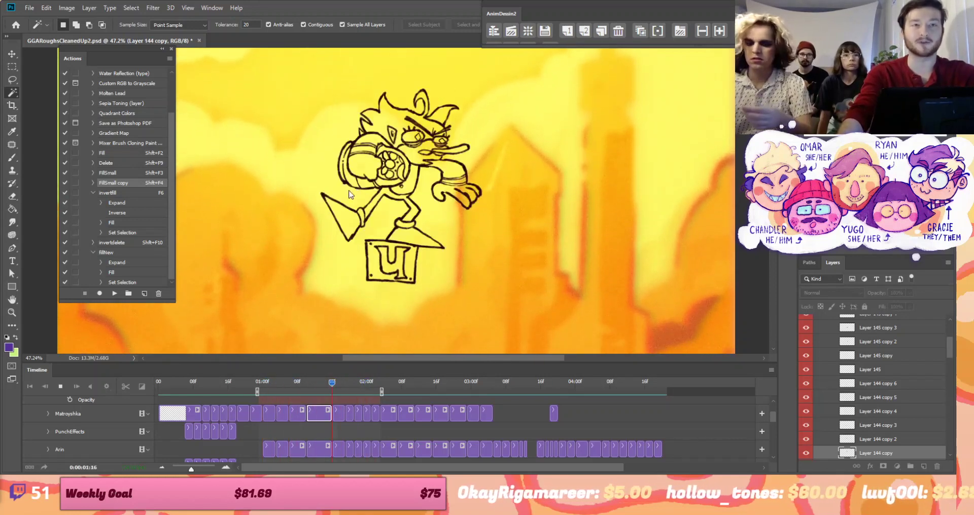
pyautogui.press('space')
# Stretch the work-area handles to span the whole animation and return to 01:16
pyautogui.moveTo(256, 391); pyautogui.dragTo(157, 391)
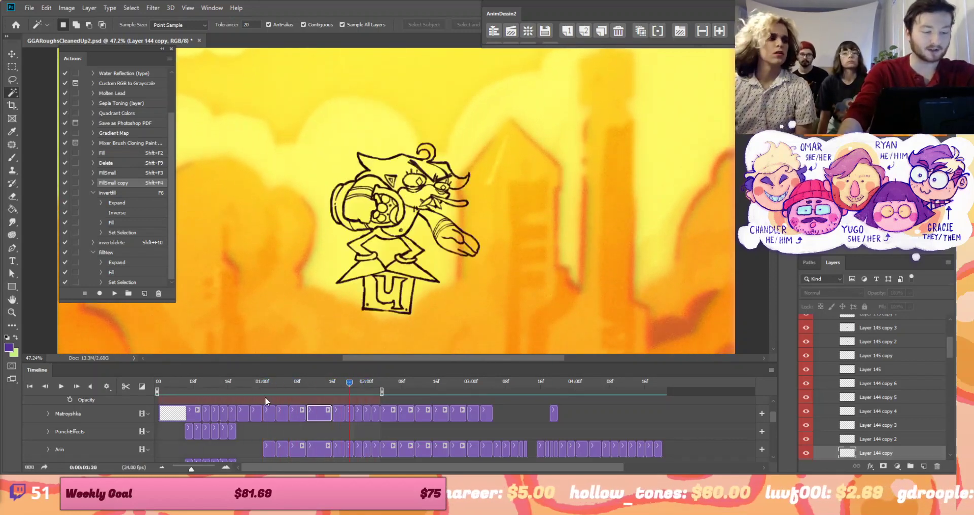
pyautogui.moveTo(392, 393); pyautogui.dragTo(666, 382)
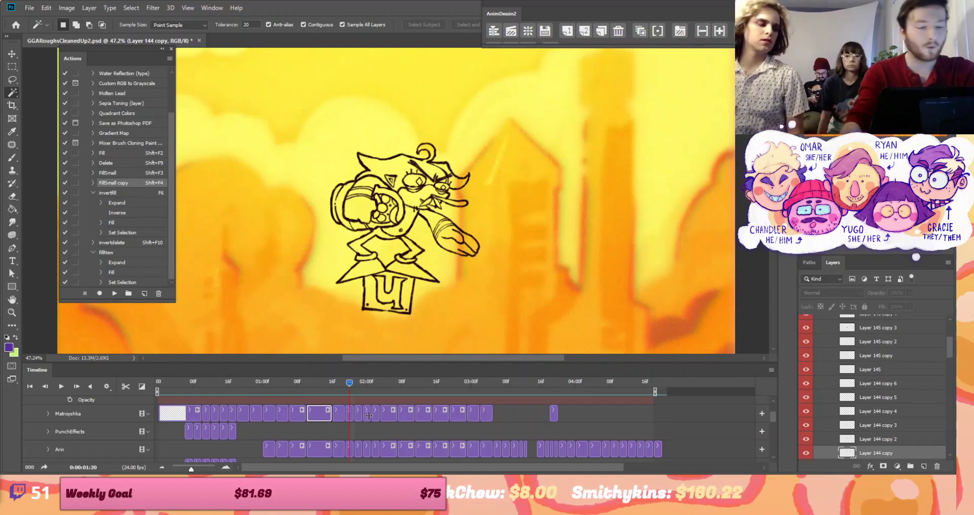
pyautogui.moveTo(357, 396)
pyautogui.mouseDown()
pyautogui.moveTo(379, 386)
pyautogui.moveTo(333, 391)
pyautogui.moveTo(345, 390)
pyautogui.mouseUp()
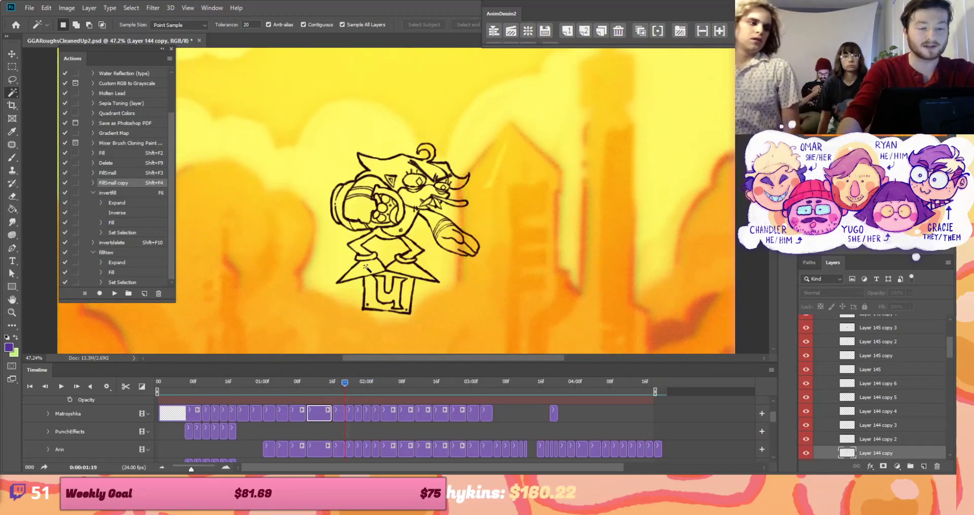
# Advance to frame 01:20, scroll the Timeline up, and activate Group 4 with the Move tool
pyautogui.keyDown('ctrl'); pyautogui.click(415, 169); pyautogui.keyUp('ctrl')
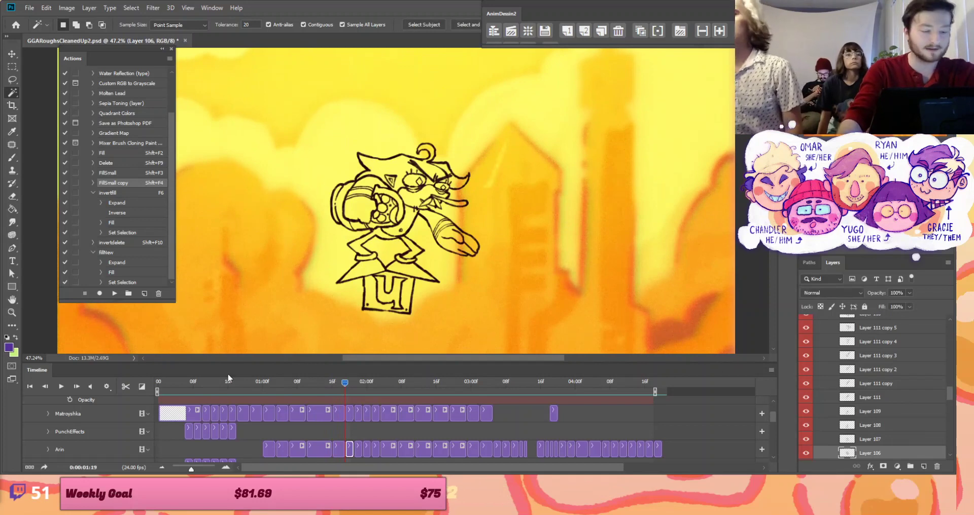
pyautogui.hotkey('ctrl', '+')
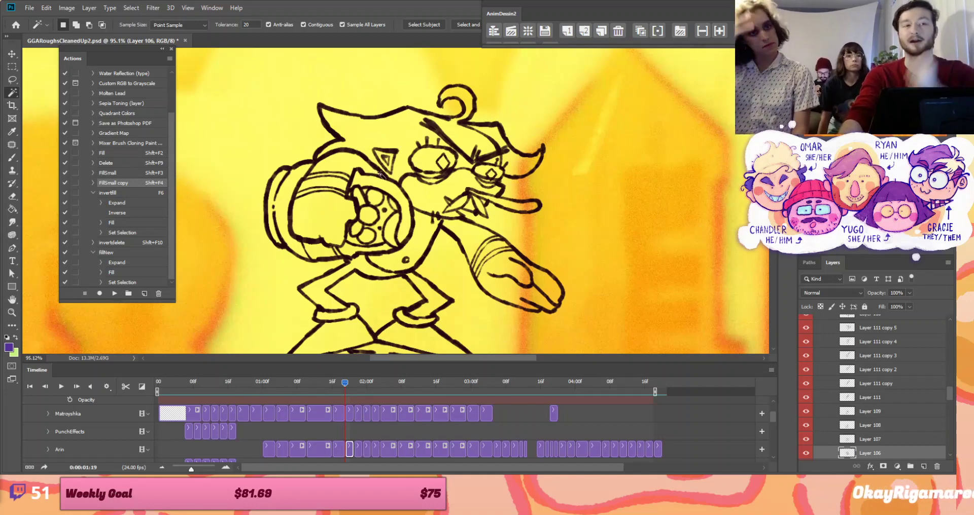
pyautogui.moveTo(344, 385); pyautogui.dragTo(349, 387)
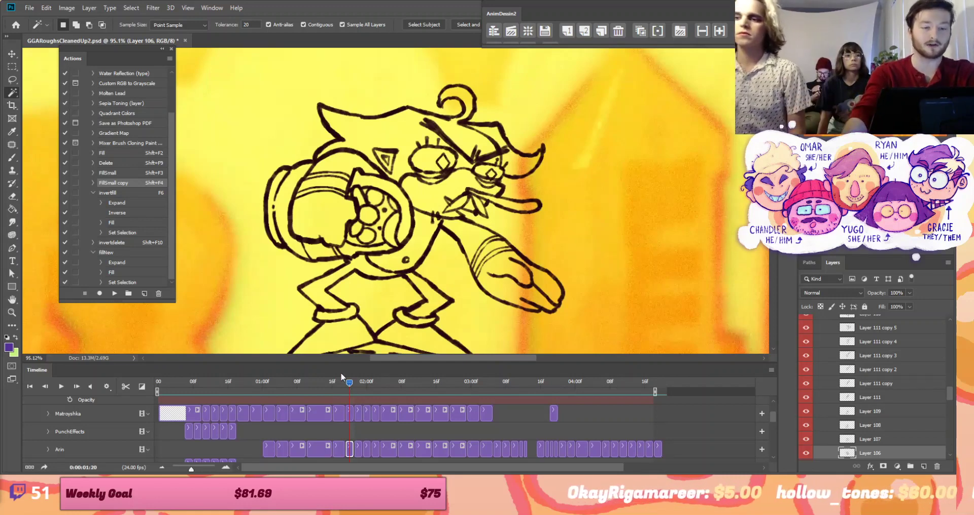
pyautogui.moveTo(323, 364); pyautogui.dragTo(323, 351)
pyautogui.scroll(1, 835, 381)
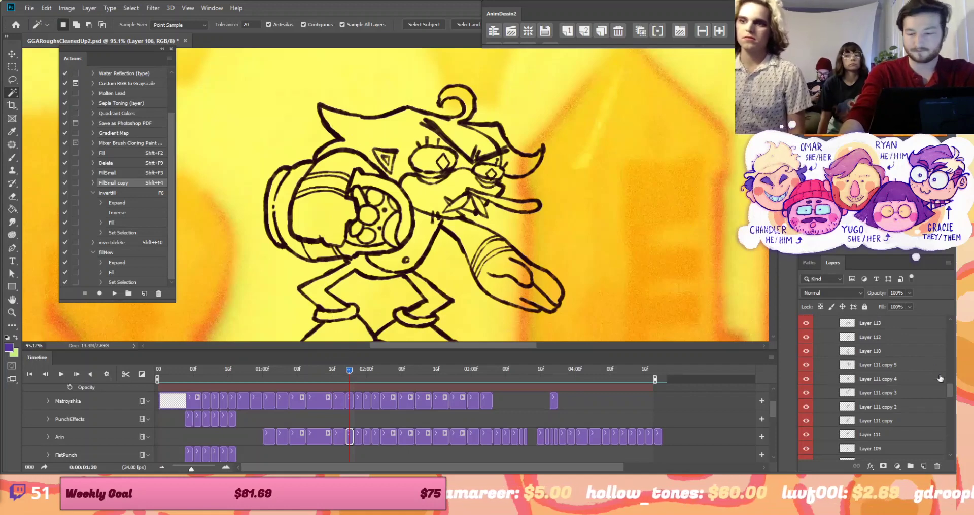
pyautogui.scroll(3, 940, 378)
pyautogui.scroll(2, 280, 420)
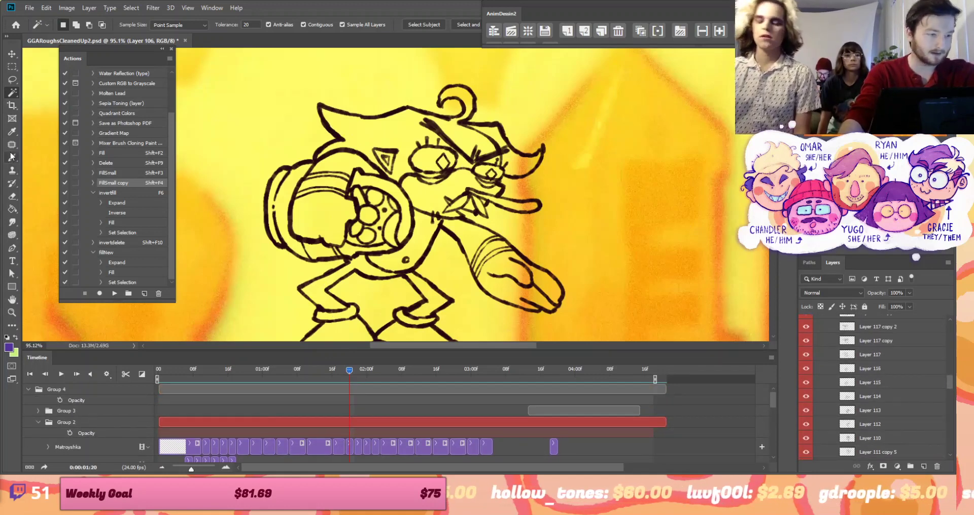
pyautogui.click(11, 54)
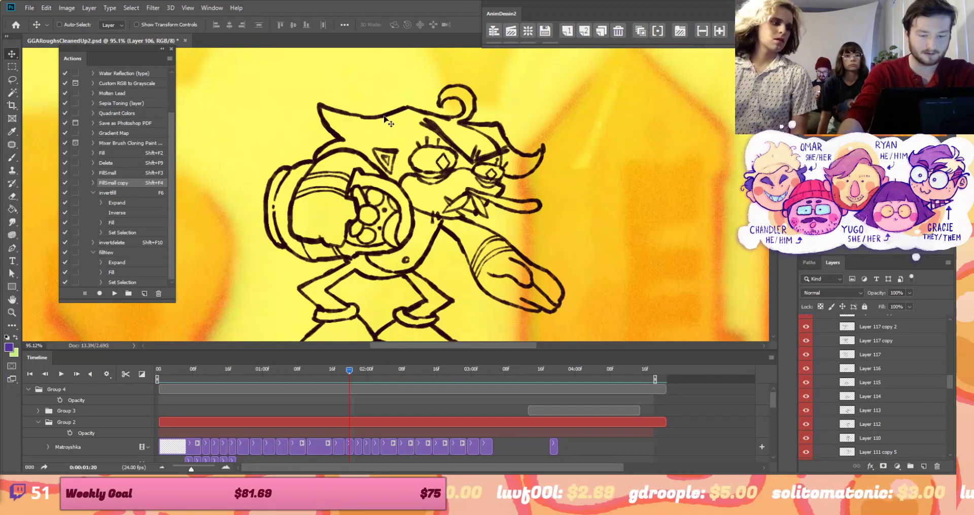
pyautogui.click(102, 390)
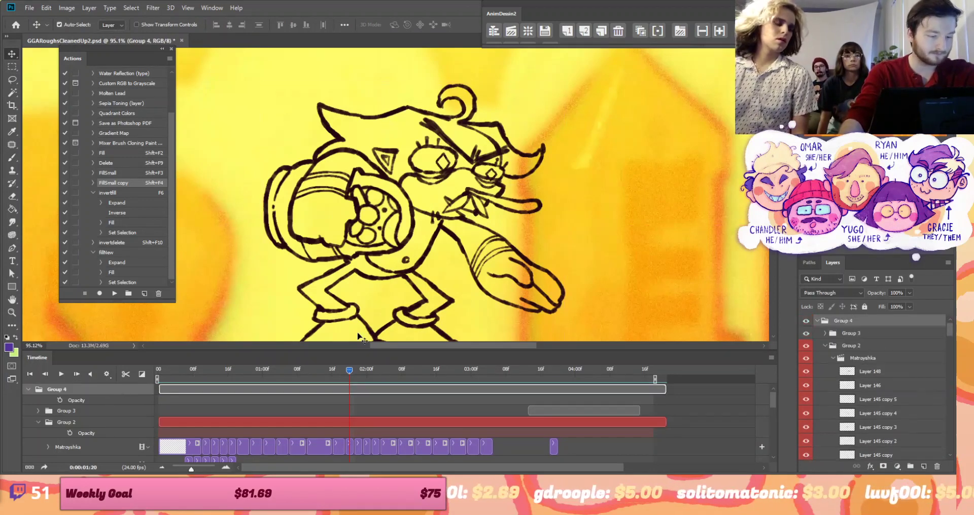
# Apply a Drop Shadow layer style to Group 4
pyautogui.press('h')
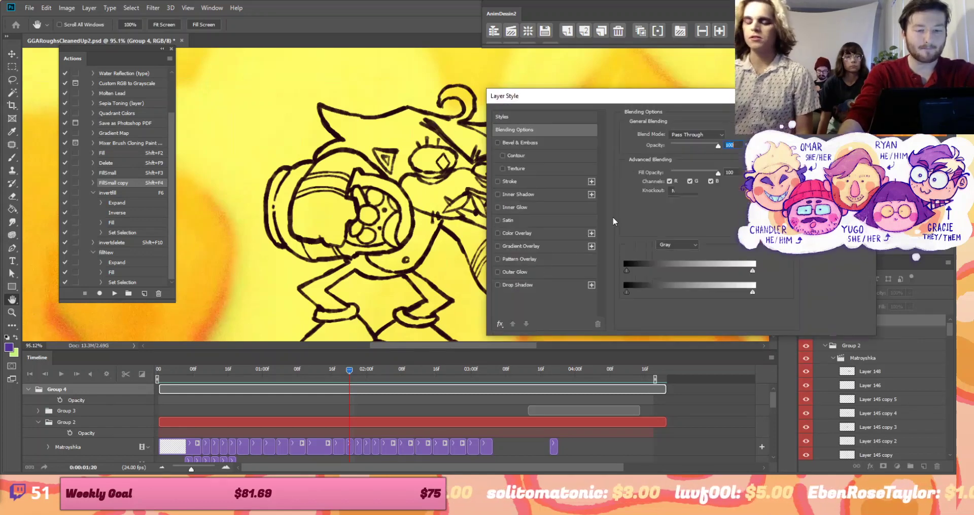
pyautogui.click(509, 284)
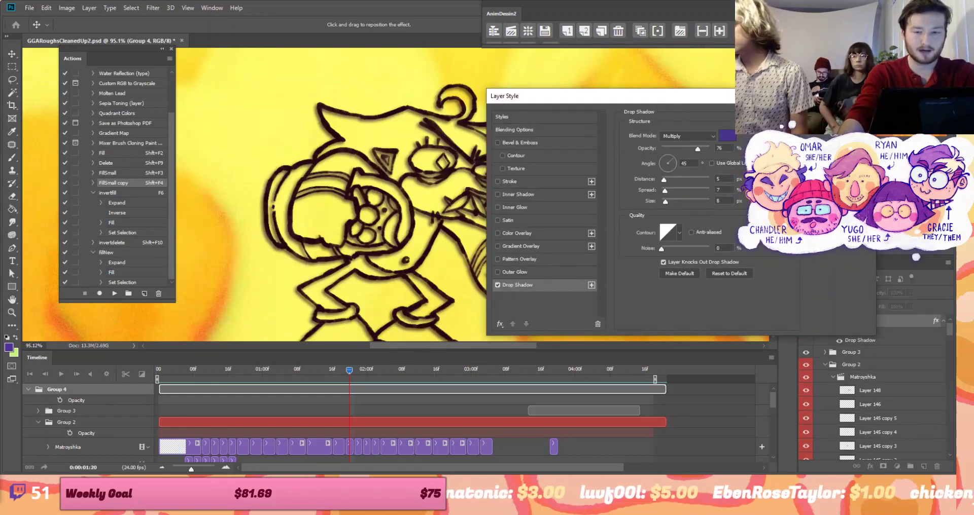
pyautogui.press('Return')
# Zoom out and play the animation to review the shadow, returning to frame 01:20
pyautogui.moveTo(349, 370); pyautogui.dragTo(410, 388)
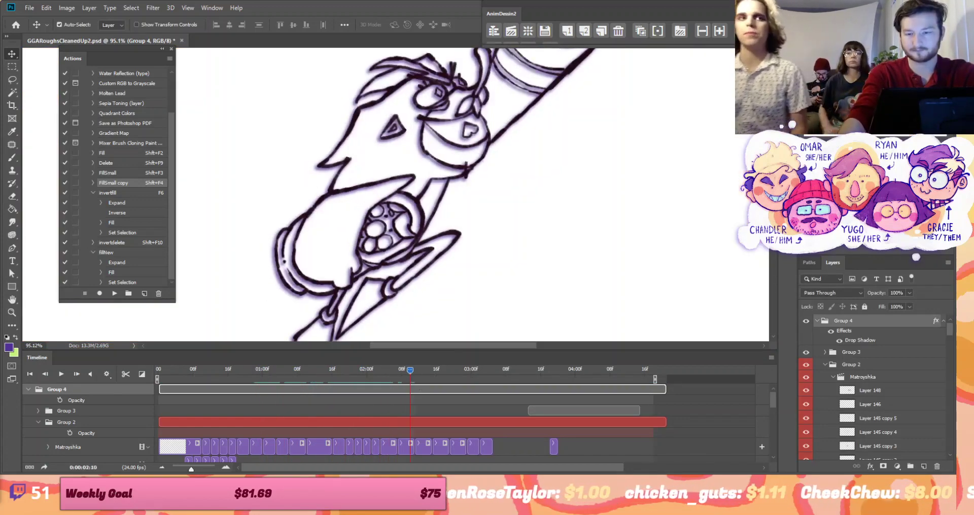
pyautogui.hotkey('ctrl', '-')
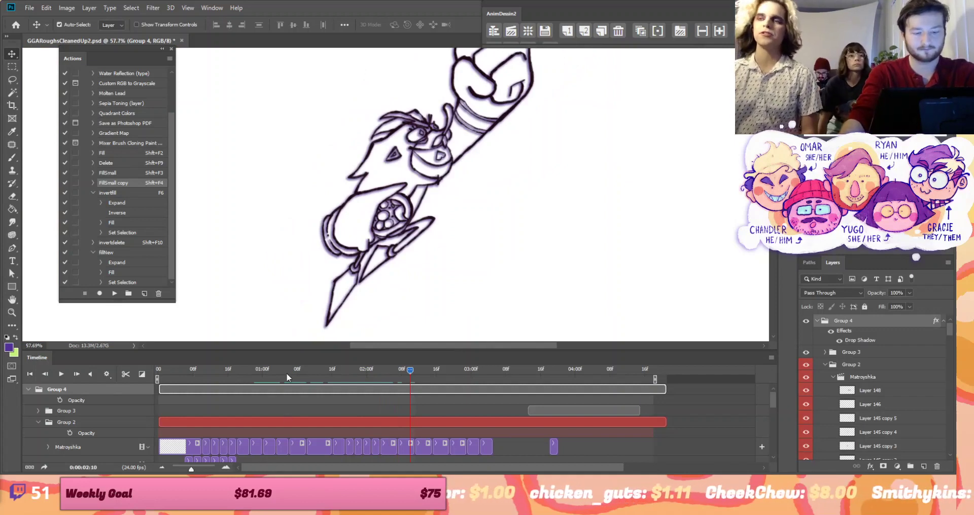
pyautogui.moveTo(288, 355); pyautogui.dragTo(294, 371)
pyautogui.press('space')
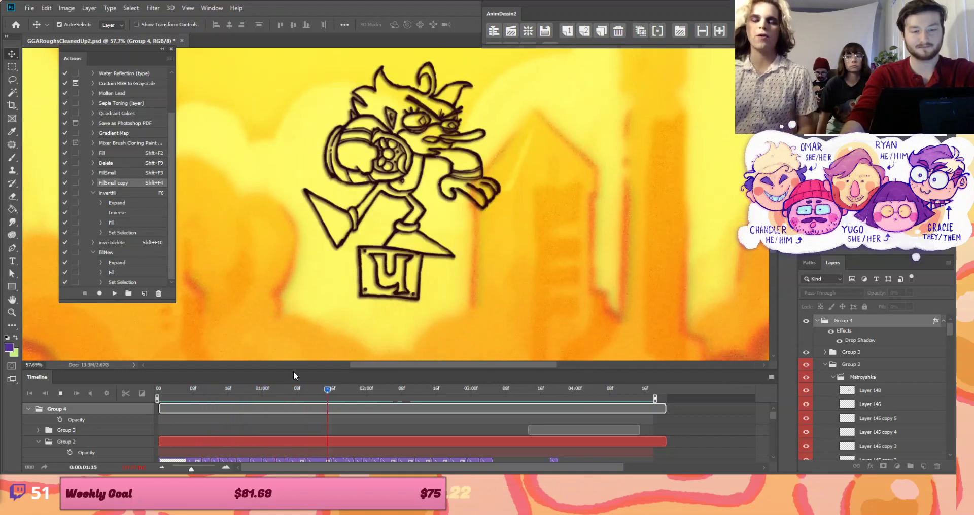
pyautogui.press('space')
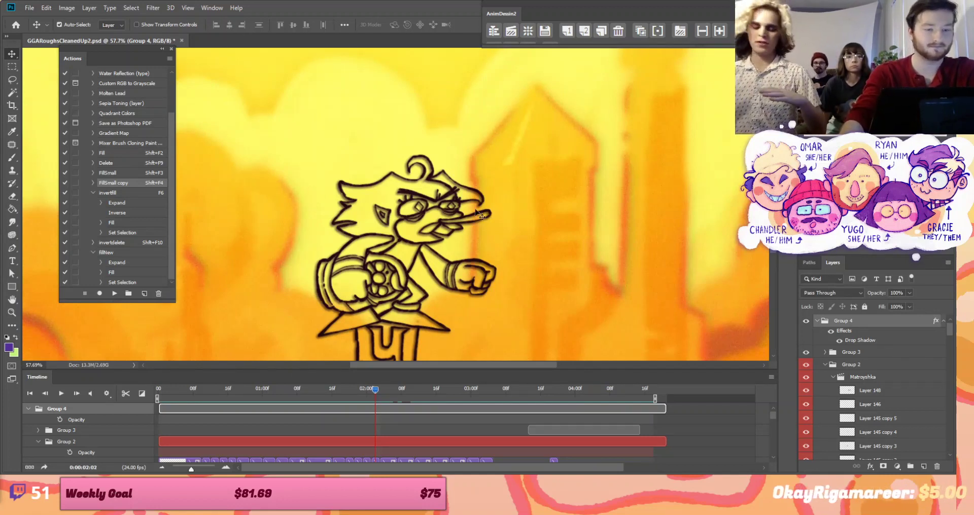
pyautogui.press('Left')
pyautogui.press('Left')
pyautogui.press('Left')
pyautogui.press('Left')
pyautogui.press('Left')
pyautogui.press('Left')
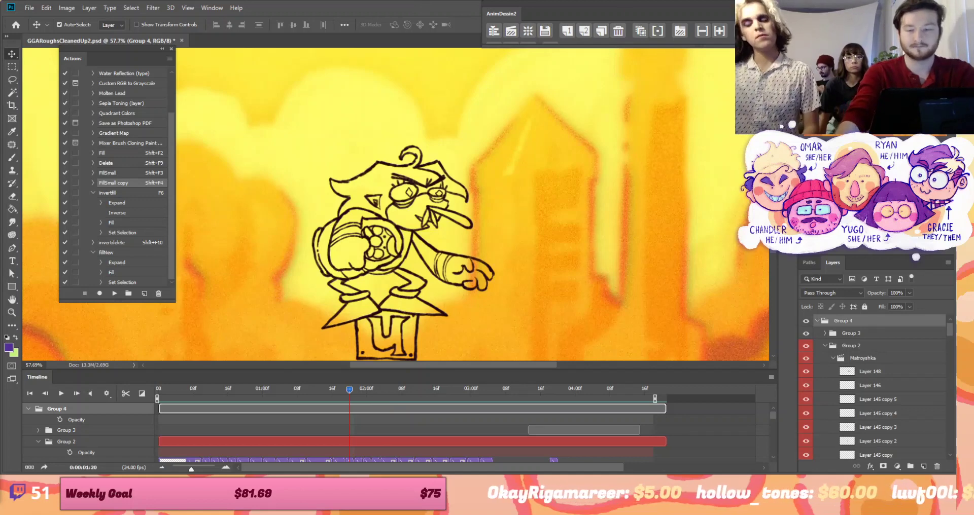
pyautogui.hotkey('ctrl', '-')
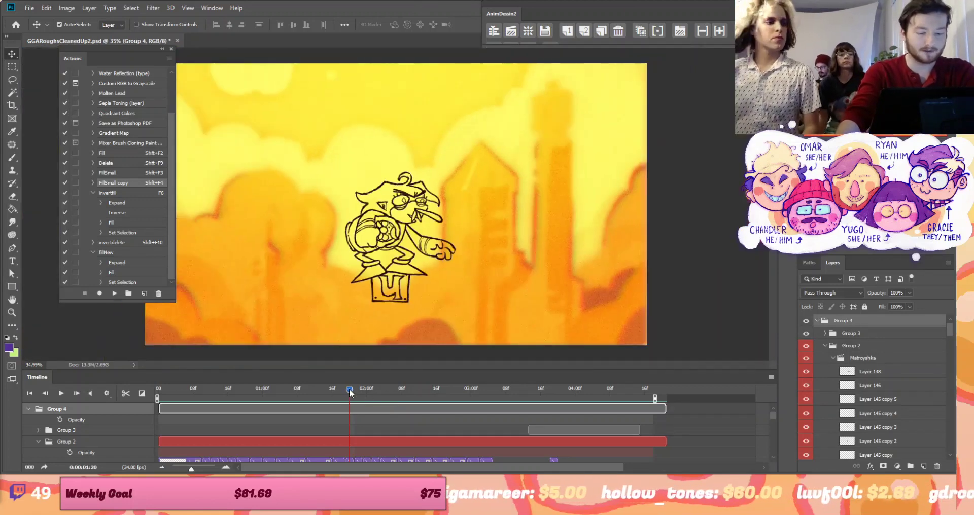
# Scrub the timeline from 01:16 to 02:04, then switch to the browser showing the Noko GIF tweet
pyautogui.moveTo(350, 392); pyautogui.dragTo(371, 446)
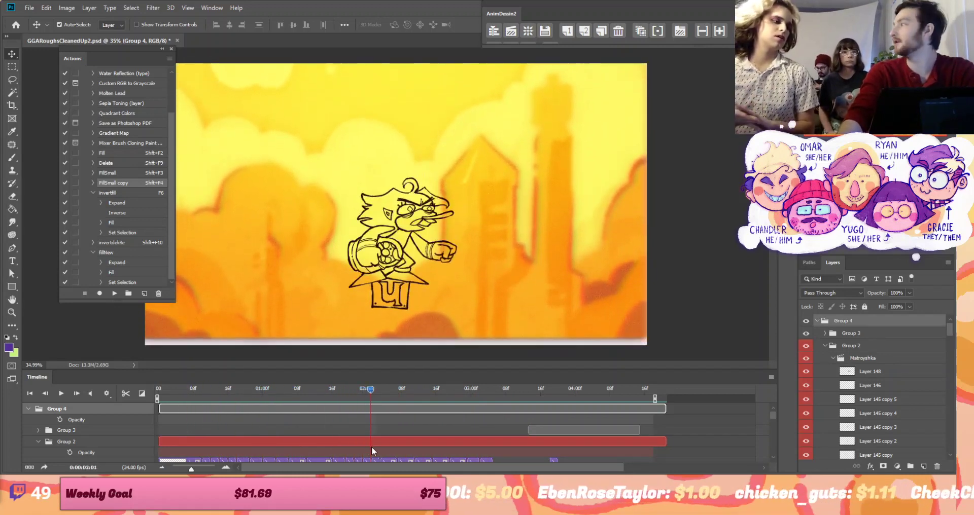
pyautogui.click(368, 397)
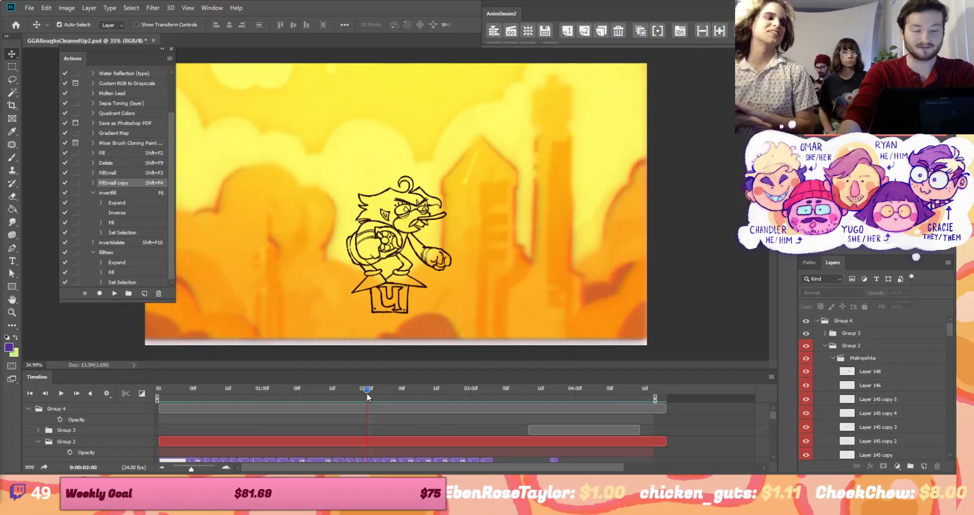
pyautogui.moveTo(368, 396)
pyautogui.mouseDown()
pyautogui.moveTo(355, 391)
pyautogui.moveTo(387, 403)
pyautogui.moveTo(532, 412)
pyautogui.mouseUp()
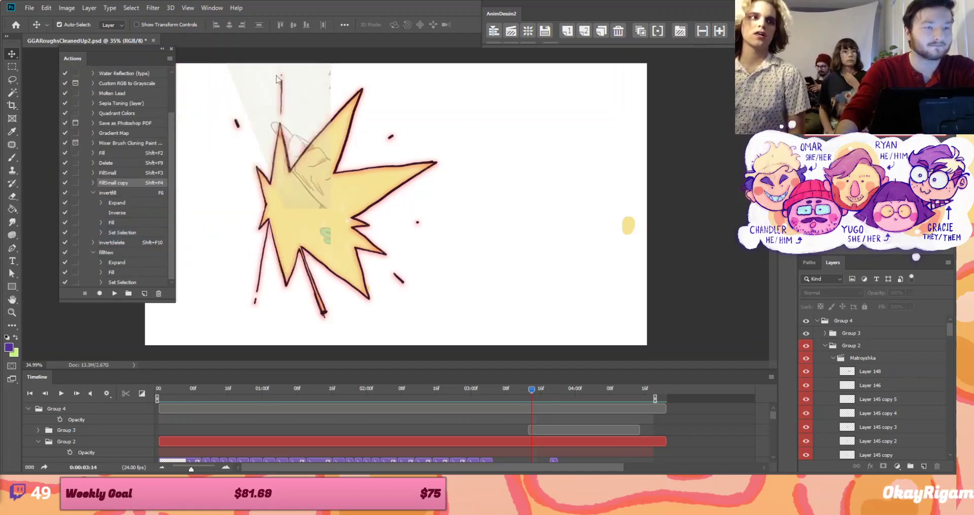
pyautogui.hotkey('alt', 'Tab')
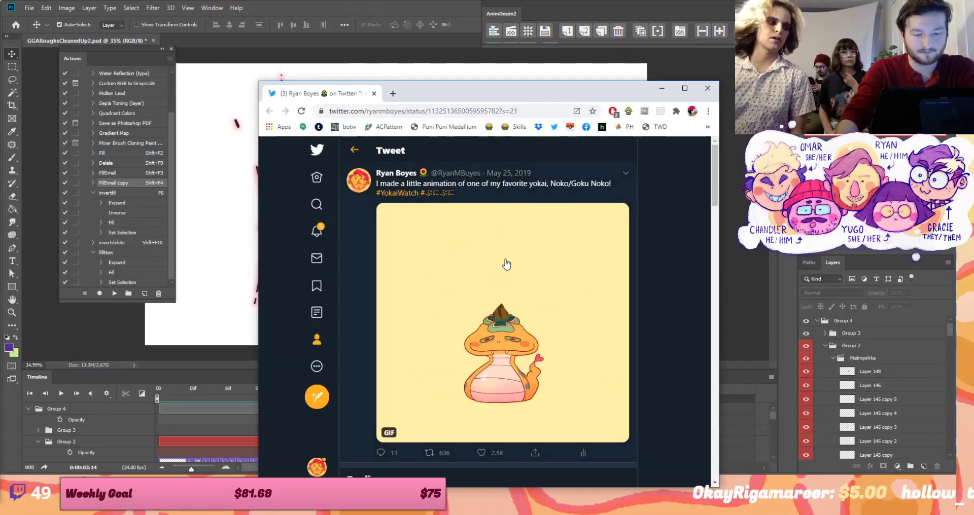
# Copy the tweet GIF's address and load it in a new Chrome tab
pyautogui.rightClick(505, 262)
pyautogui.click(538, 276)
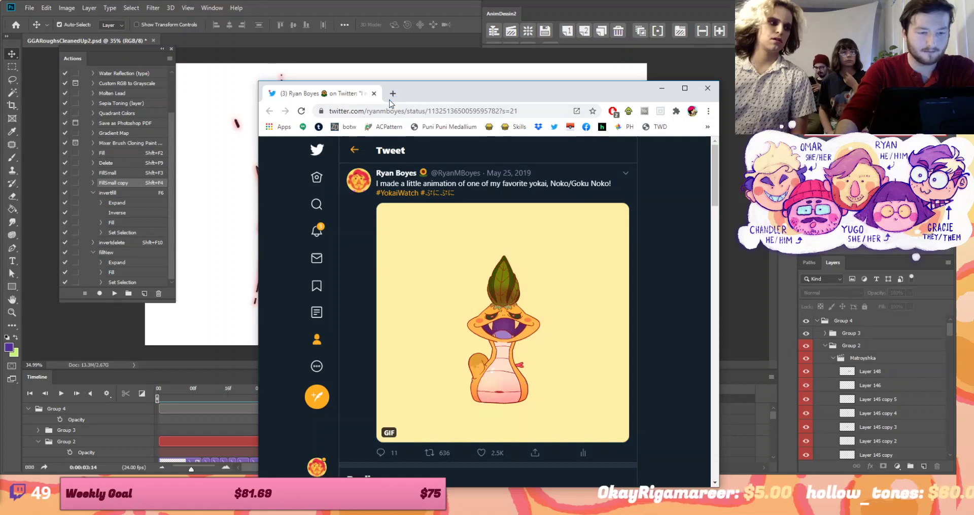
pyautogui.click(393, 94)
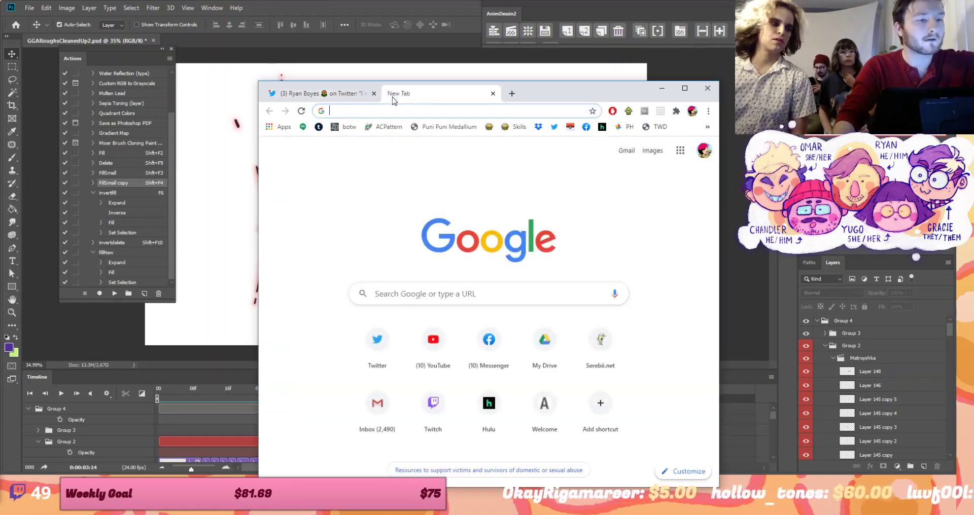
pyautogui.hotkey('ctrl', 'v')
pyautogui.press('Return')
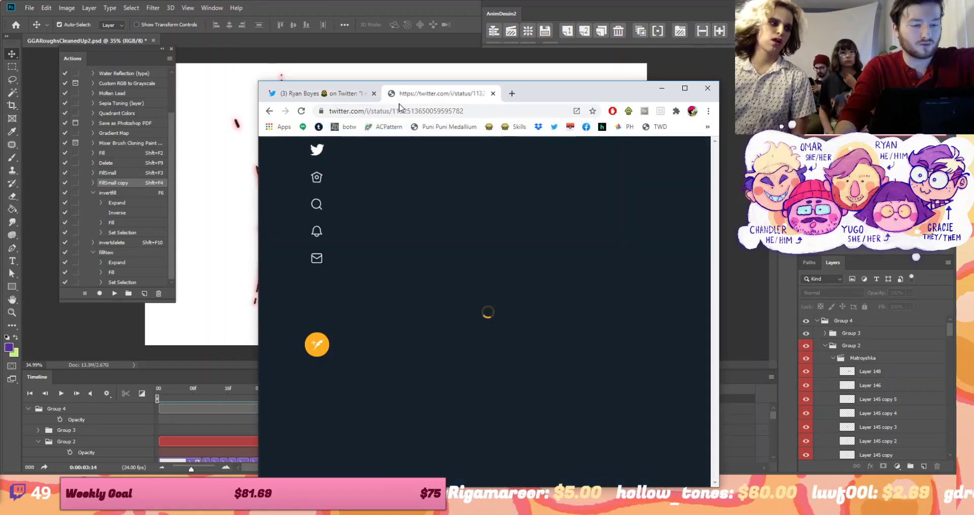
pyautogui.scroll(-1, 548, 362)
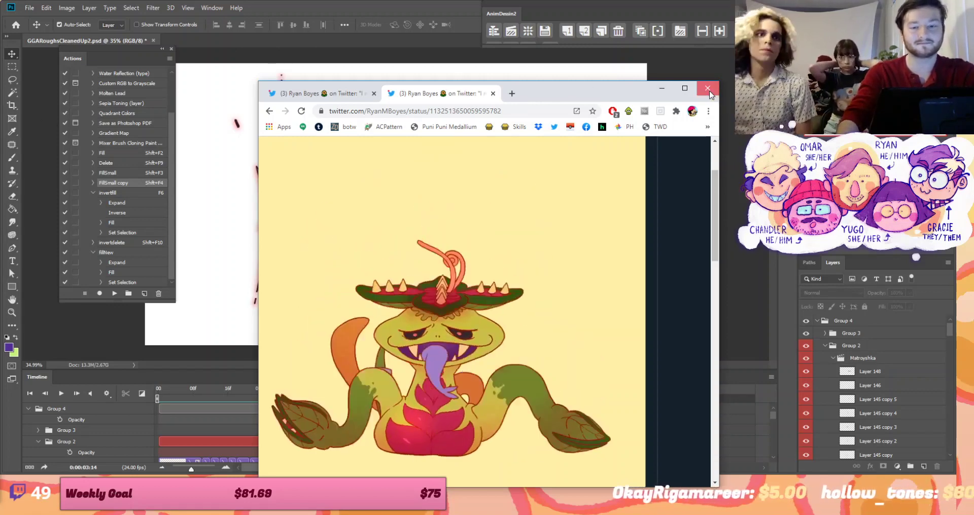
# Close Chrome and move the Photoshop timeline playhead to 02:07
pyautogui.click(708, 91)
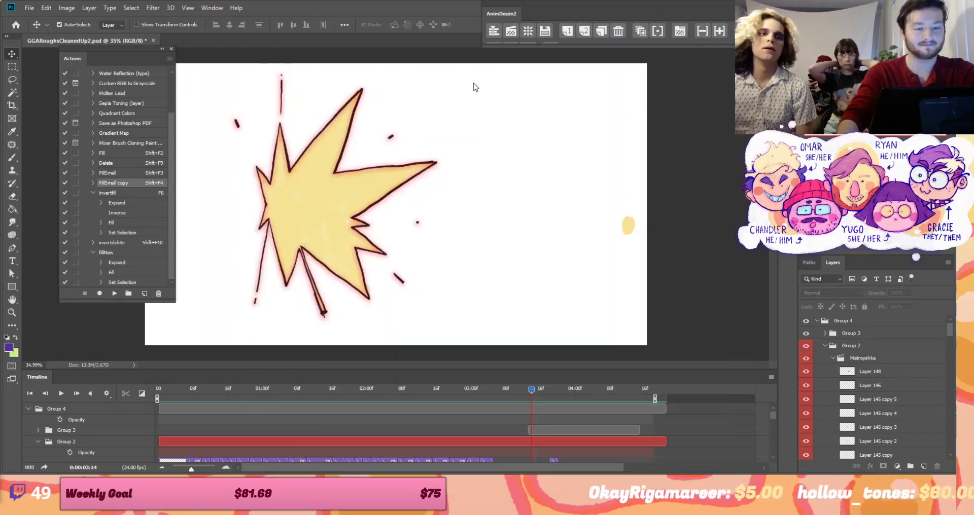
pyautogui.click(436, 397)
pyautogui.click(398, 392)
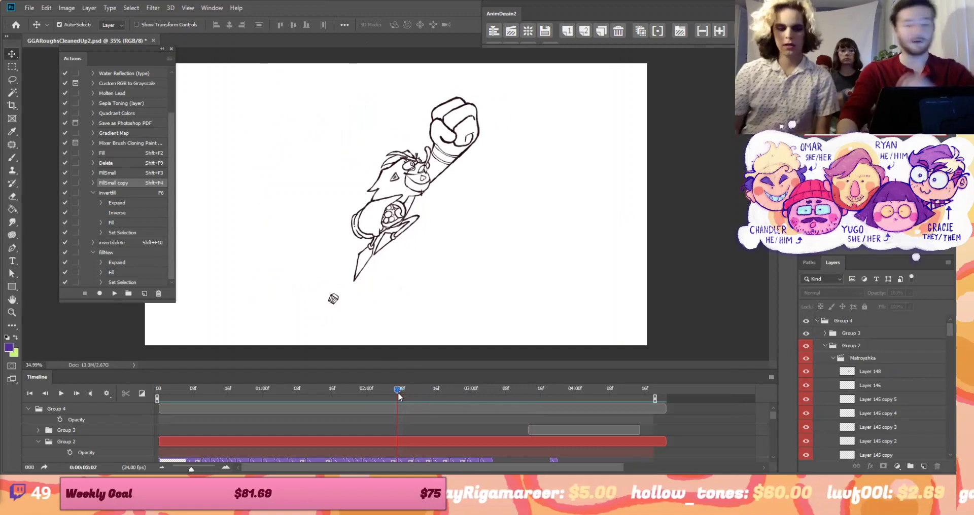
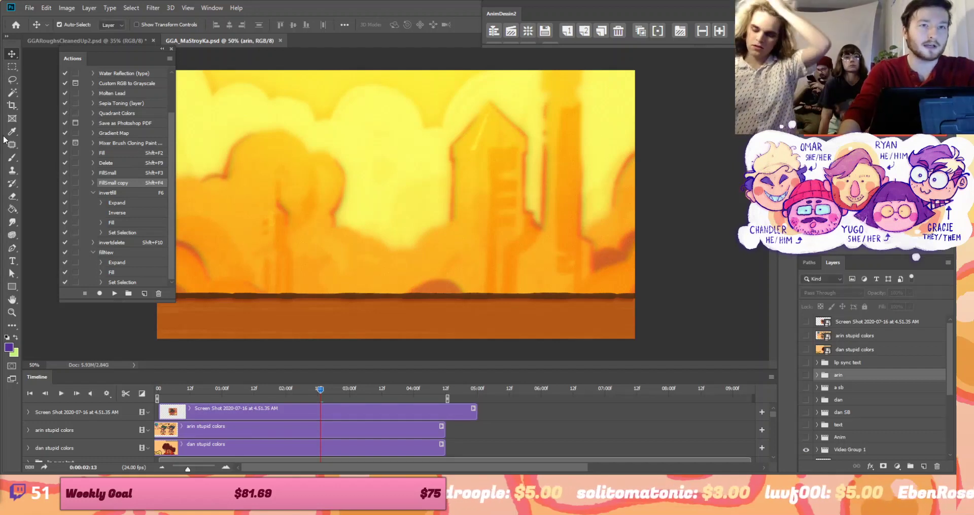
# Close the GGARoughsCleanedUp2 document without saving its changes
pyautogui.click(99, 39)
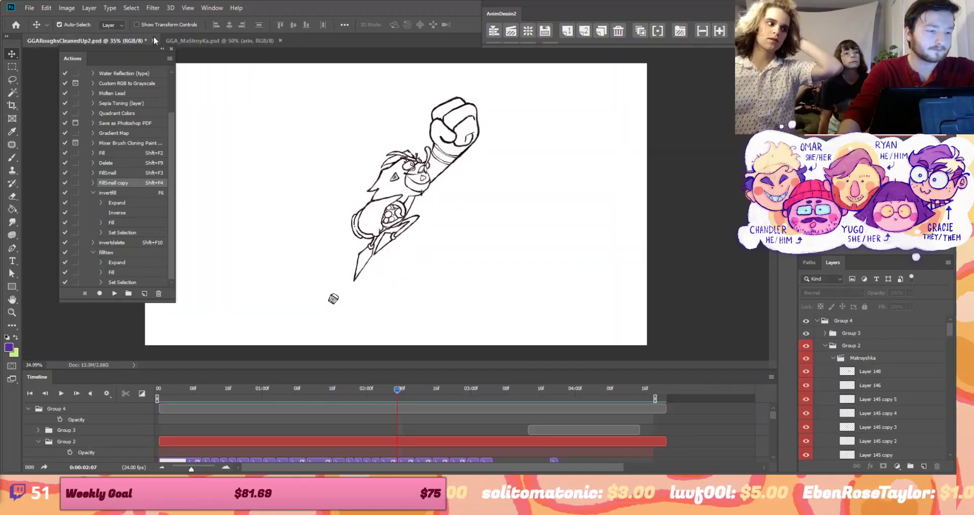
pyautogui.click(153, 40)
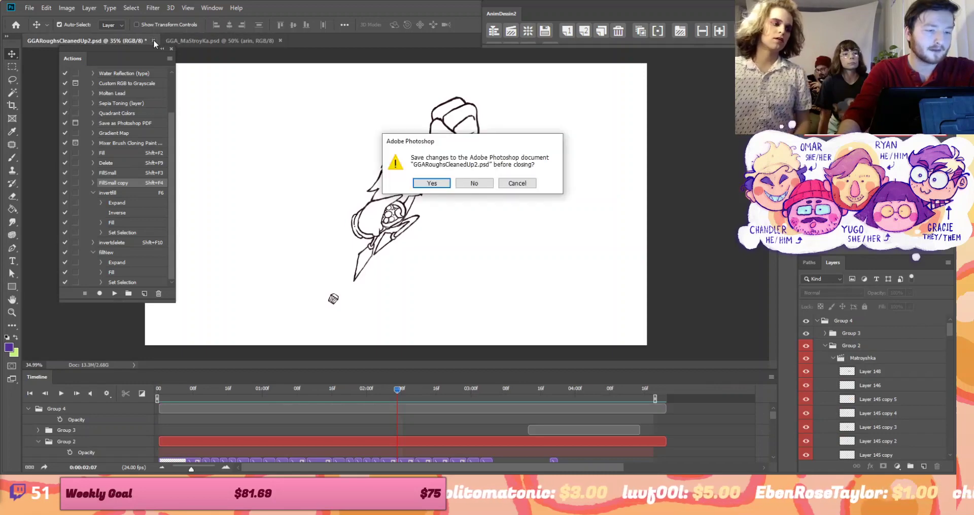
pyautogui.click(473, 184)
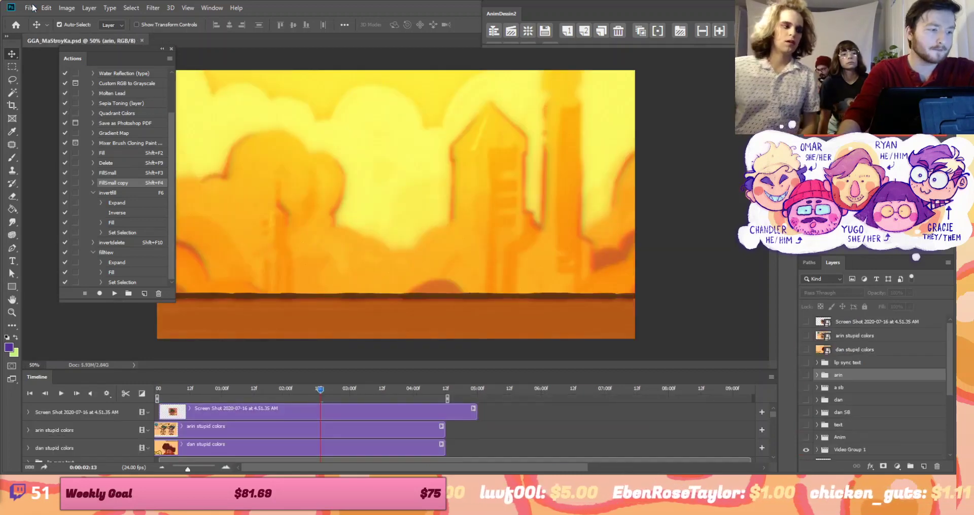
# Look through the File and Edit menus, then dismiss them
pyautogui.click(29, 9)
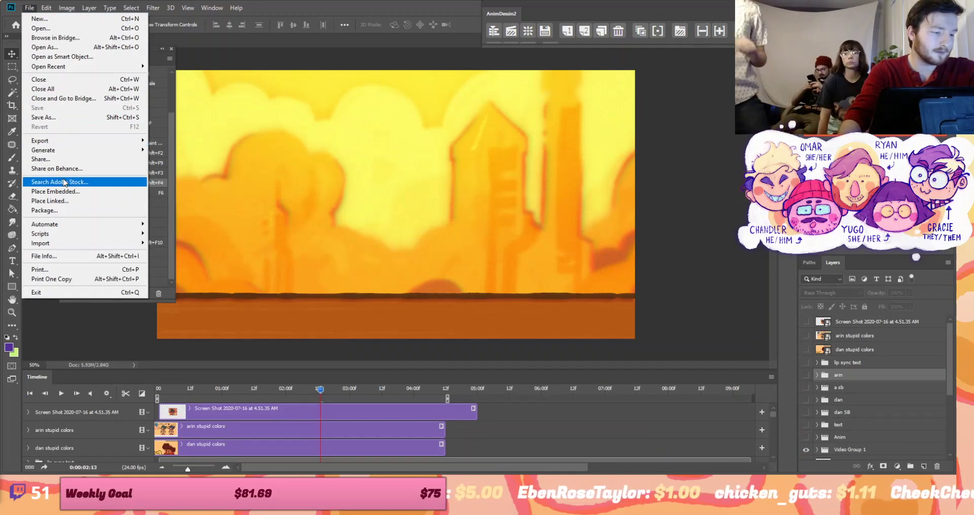
pyautogui.moveTo(47, 8)
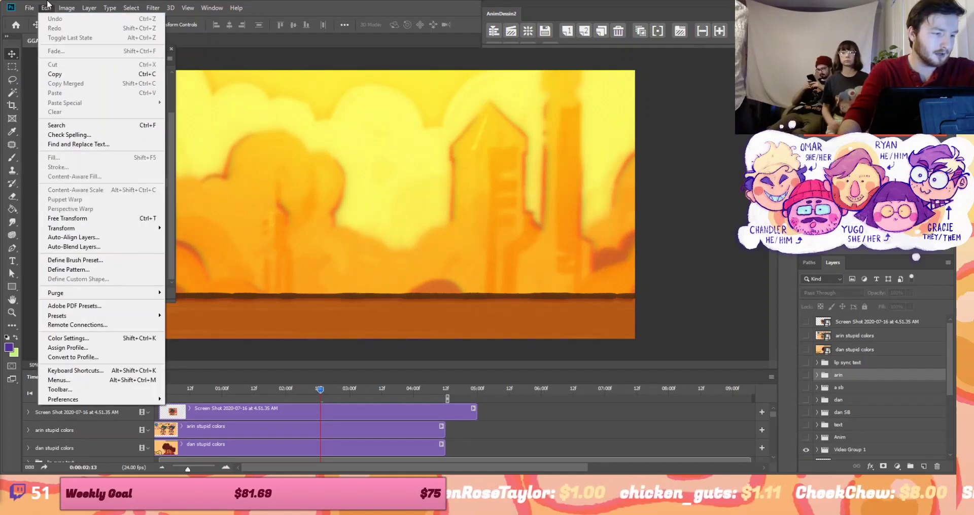
pyautogui.click(184, 325)
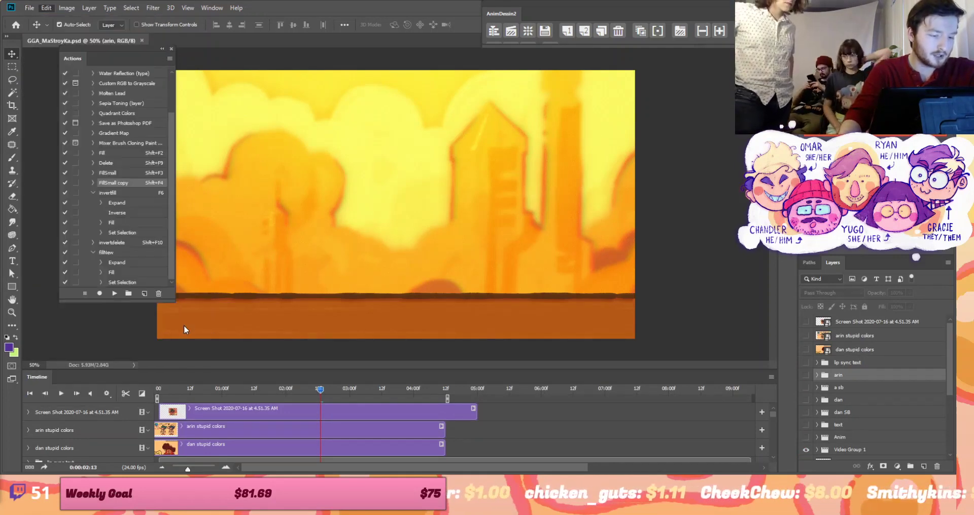
# Collapse the Actions panel to an icon and turn the arin group visible in Layers
pyautogui.click(161, 50)
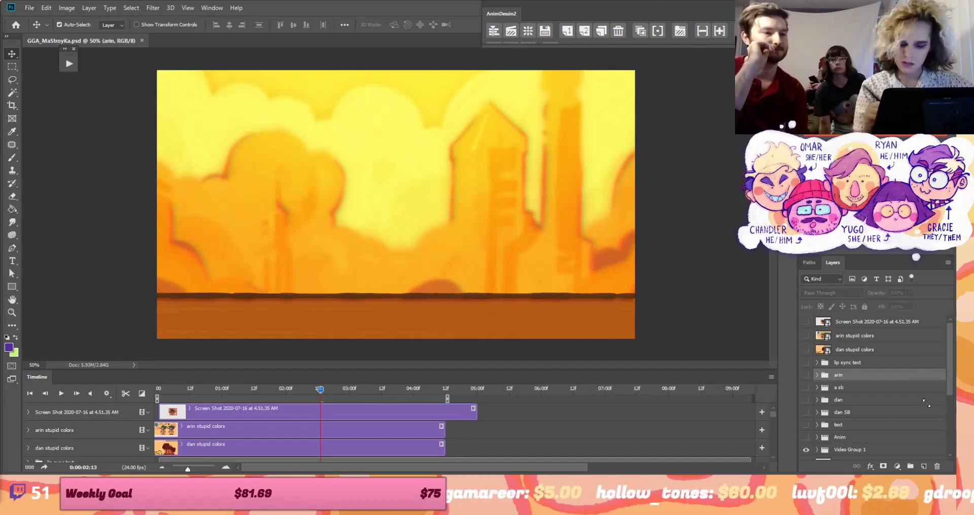
pyautogui.moveTo(949, 388); pyautogui.dragTo(949, 431)
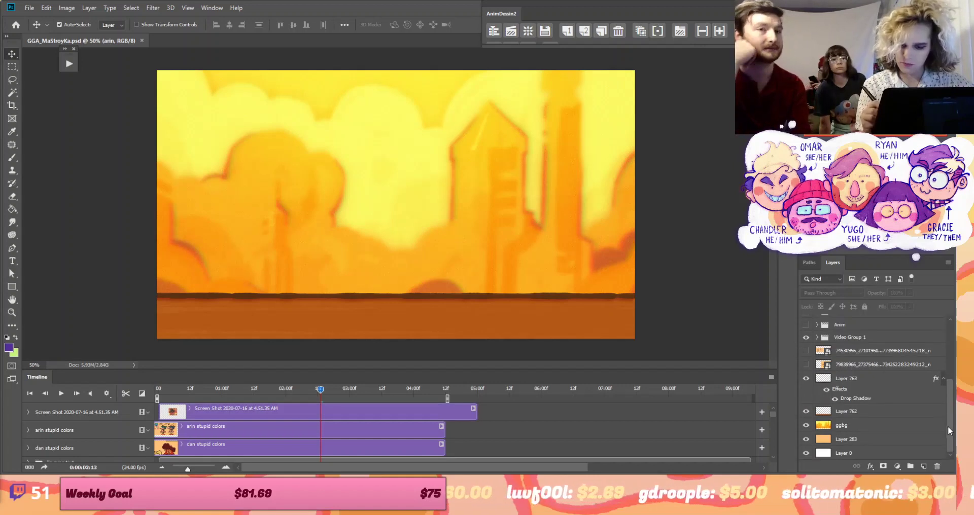
pyautogui.moveTo(949, 428); pyautogui.dragTo(947, 327)
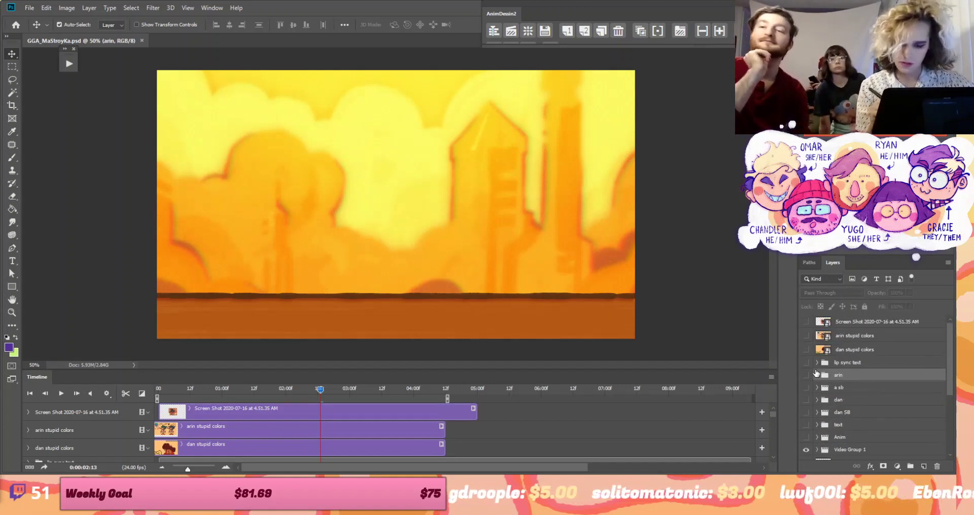
pyautogui.click(806, 375)
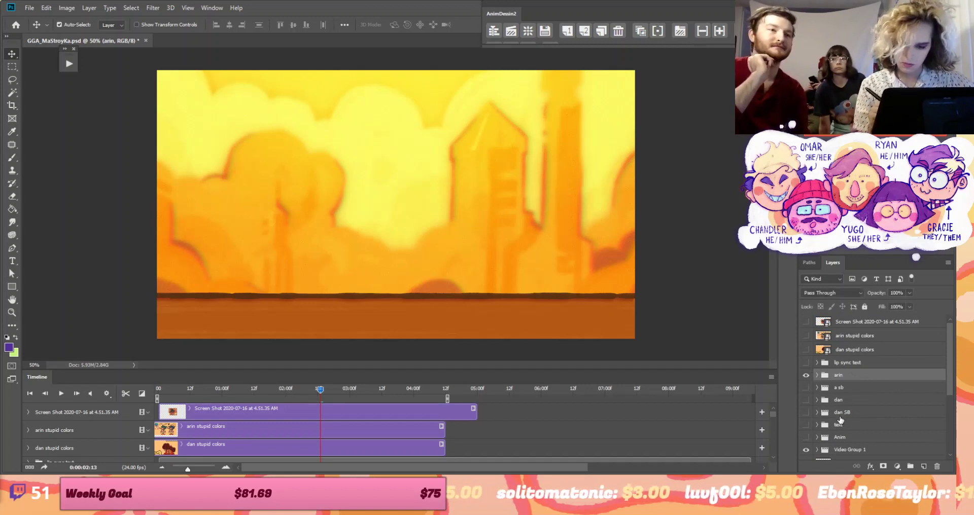
# Expand and collapse the arin group, play the animation from the start, then quit with Ctrl+Q
pyautogui.click(817, 376)
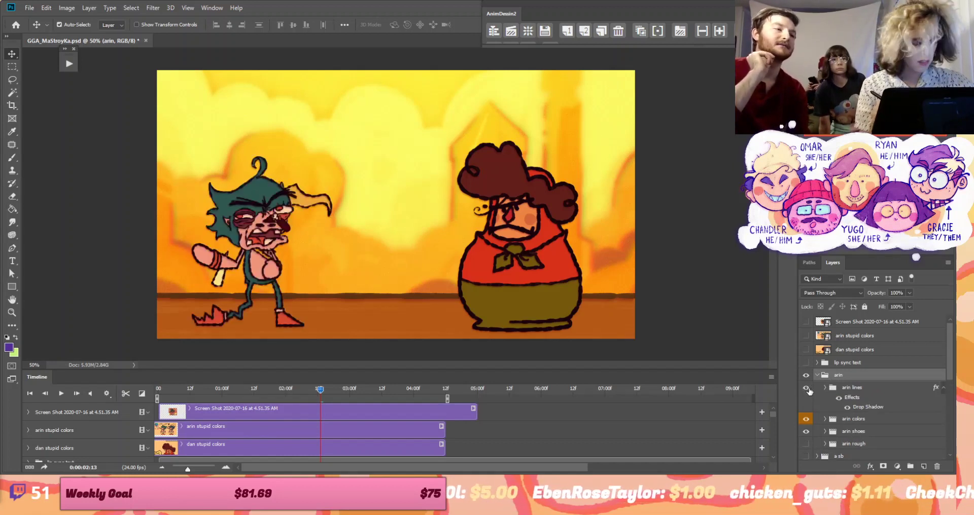
pyautogui.click(817, 376)
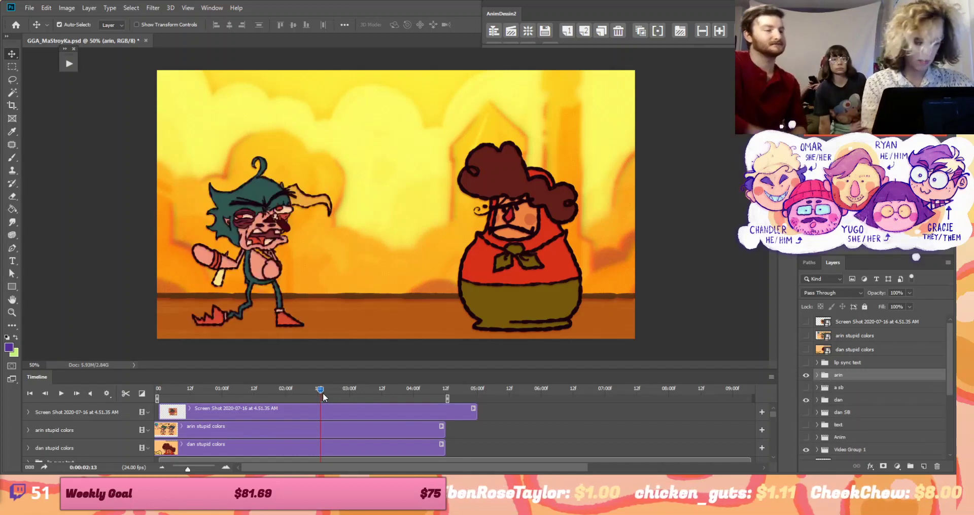
pyautogui.press('Home')
pyautogui.press('space')
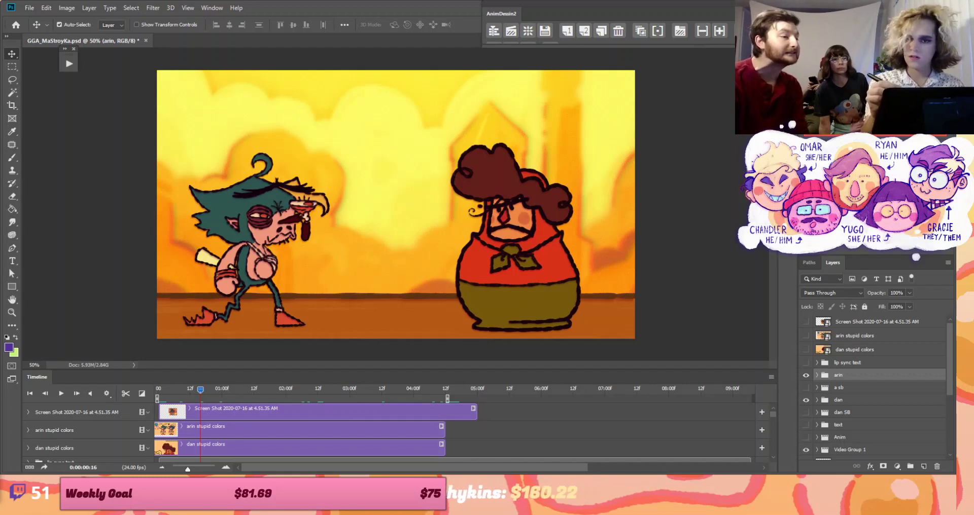
pyautogui.hotkey('ctrl', 'q')
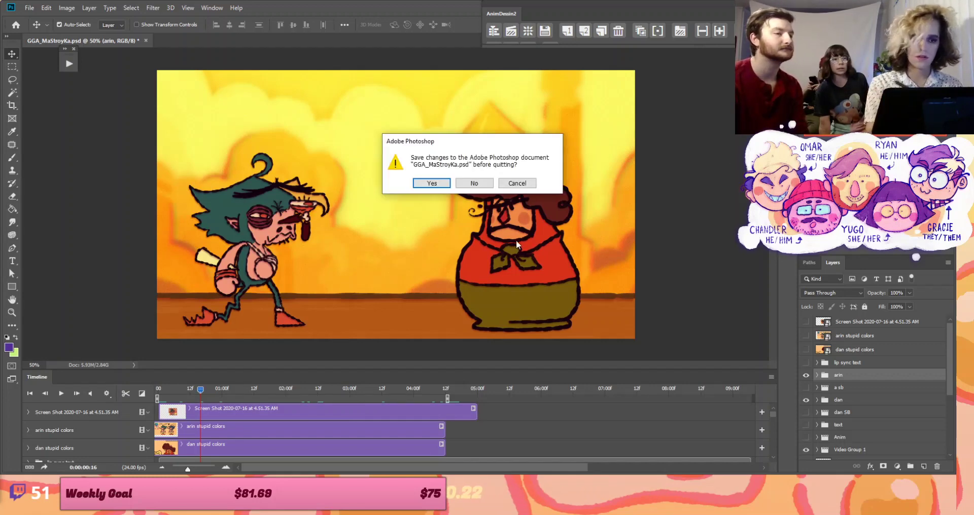
# Decline saving GGA_MaStroyKa.psd so Photoshop quits without the changes
pyautogui.click(473, 183)
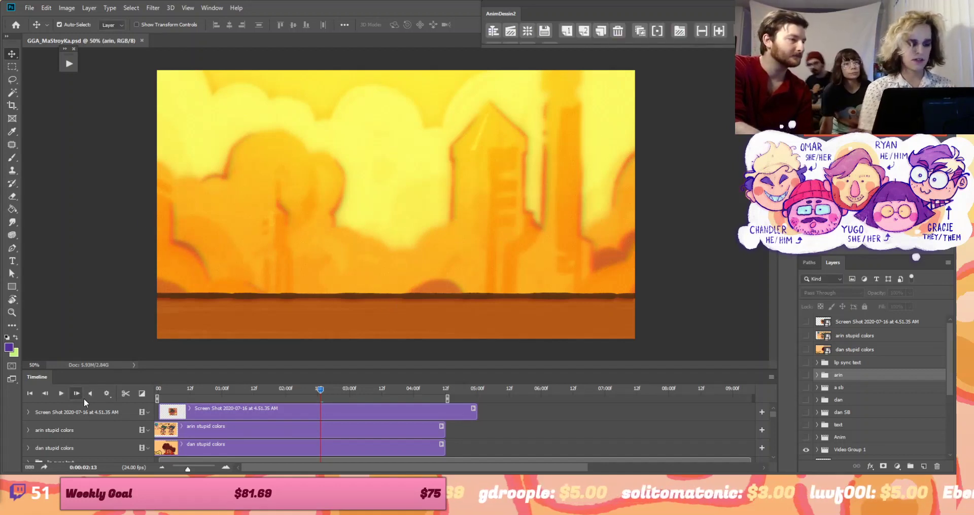
# Play and stop the timeline, show the arin and dan groups, and rewind to frame one
pyautogui.click(60, 394)
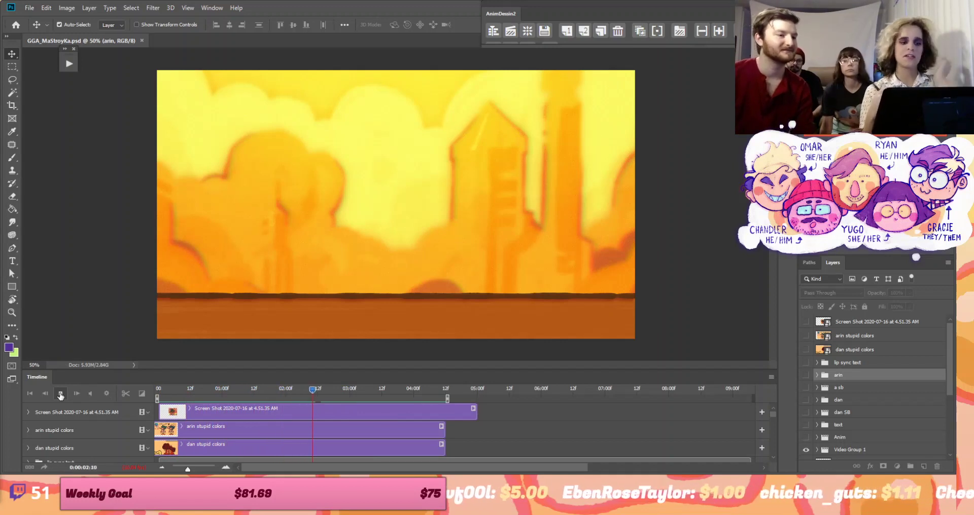
pyautogui.click(60, 396)
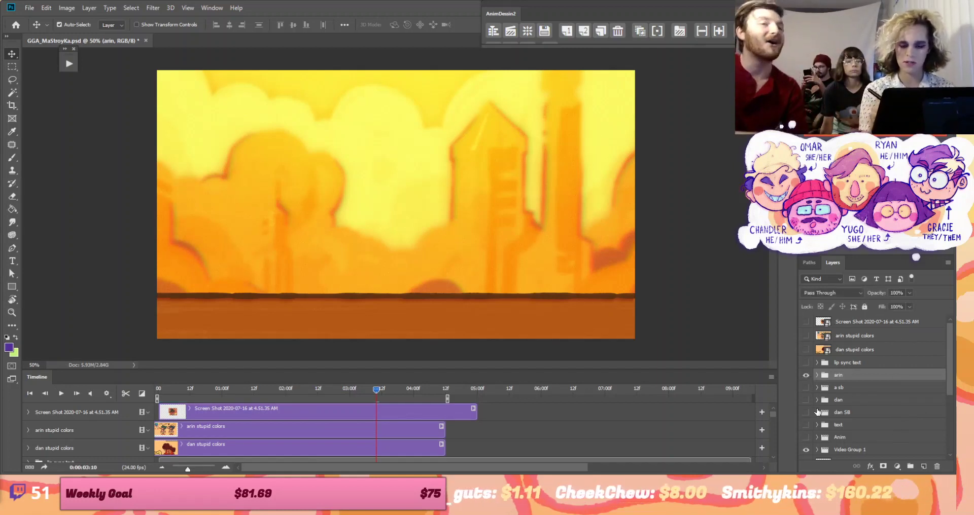
pyautogui.click(806, 375)
pyautogui.click(806, 400)
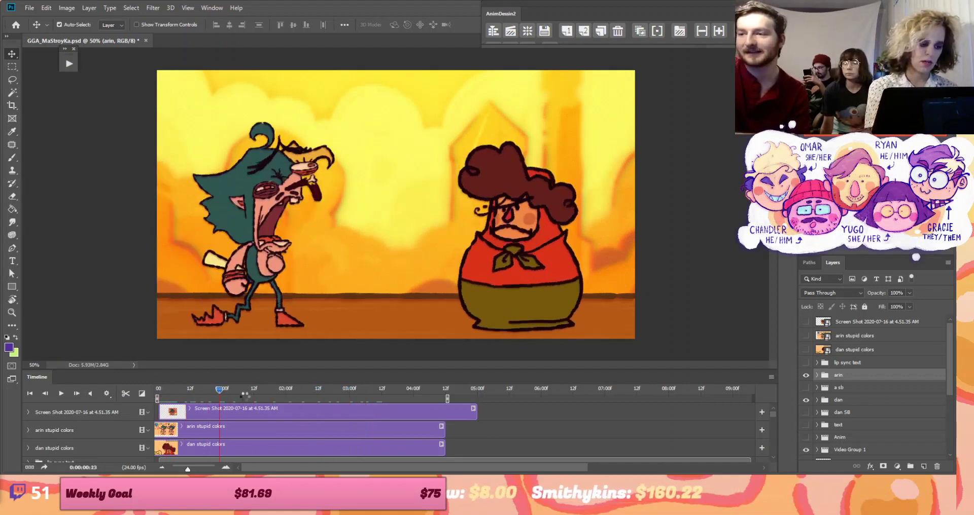
pyautogui.press('space')
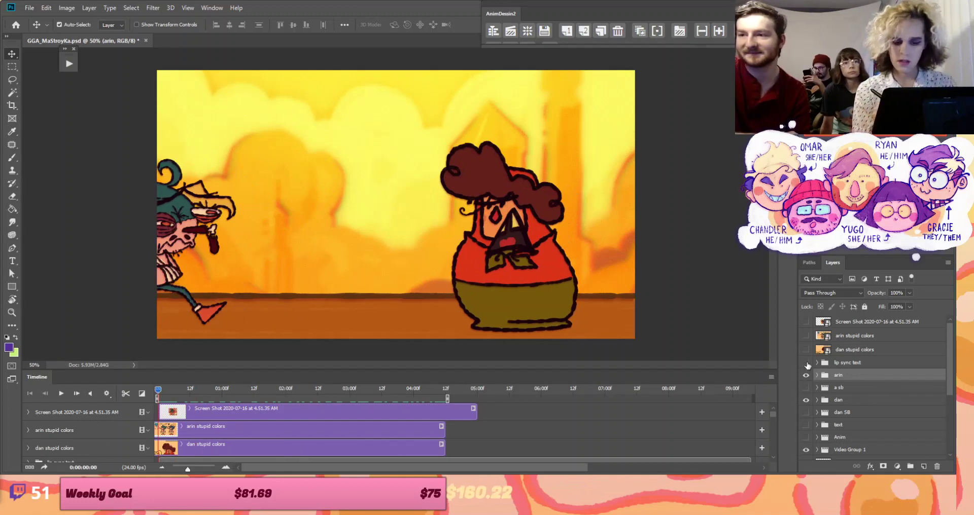
# Show the lip sync text layer at 100% opacity and dock AnimDessin2 above the Timeline
pyautogui.click(806, 363)
pyautogui.click(886, 363)
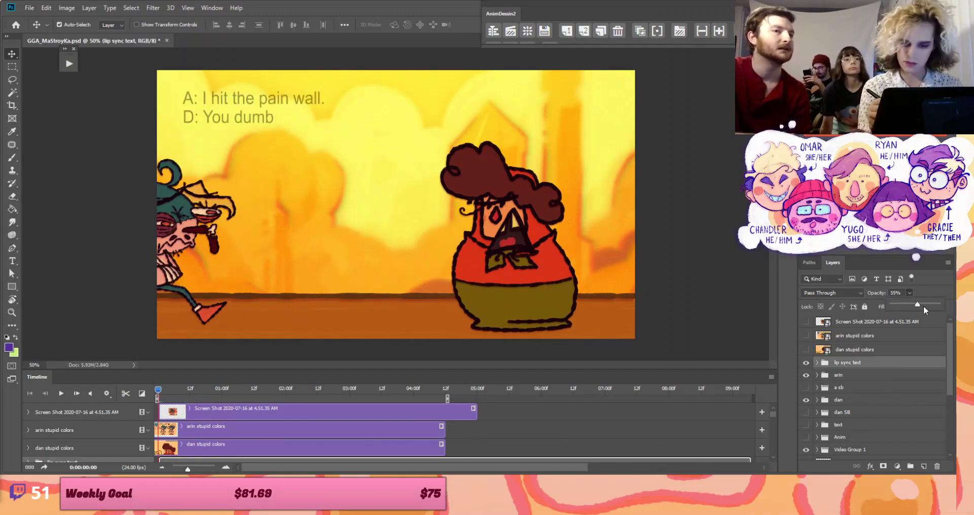
pyautogui.moveTo(924, 306); pyautogui.dragTo(933, 310)
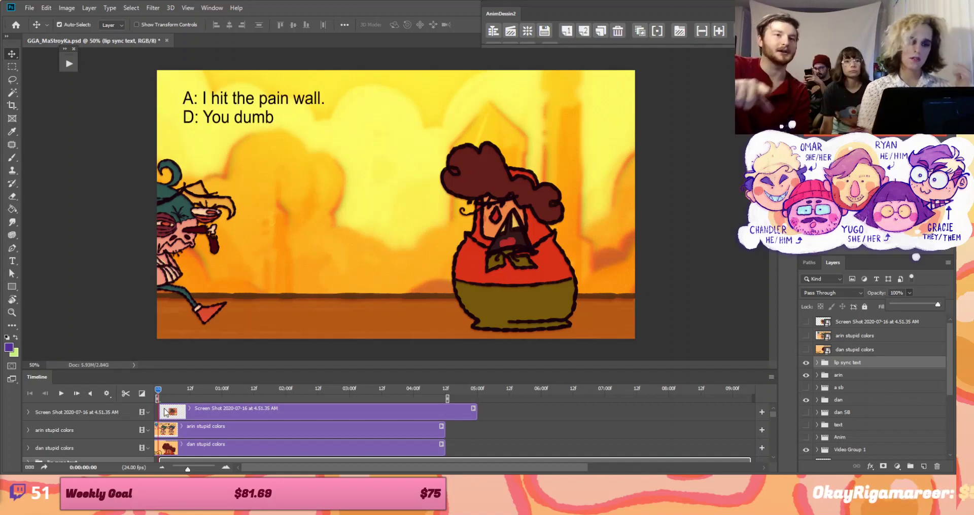
pyautogui.moveTo(515, 14); pyautogui.dragTo(134, 366)
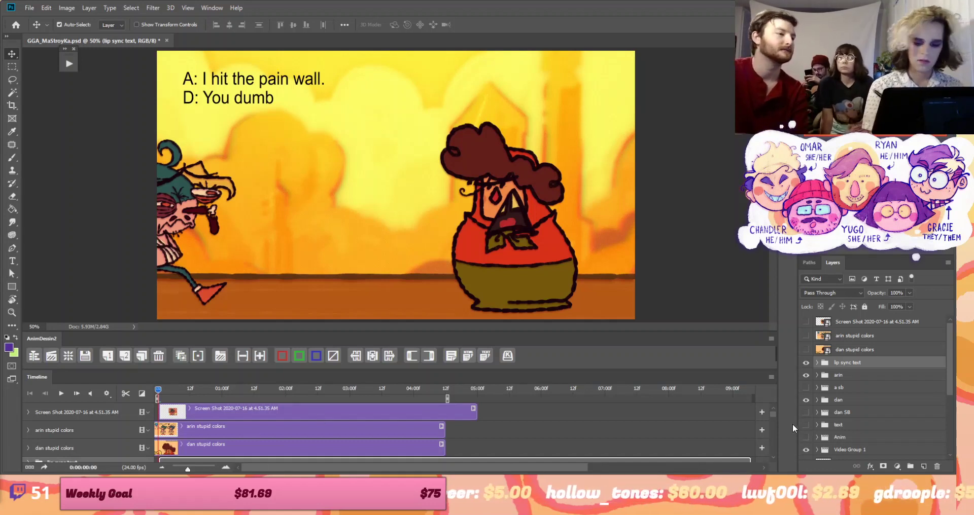
# Collapse the dan track, play and scrub the dialogue, then expand the arin group's tracks
pyautogui.moveTo(773, 413); pyautogui.dragTo(774, 418)
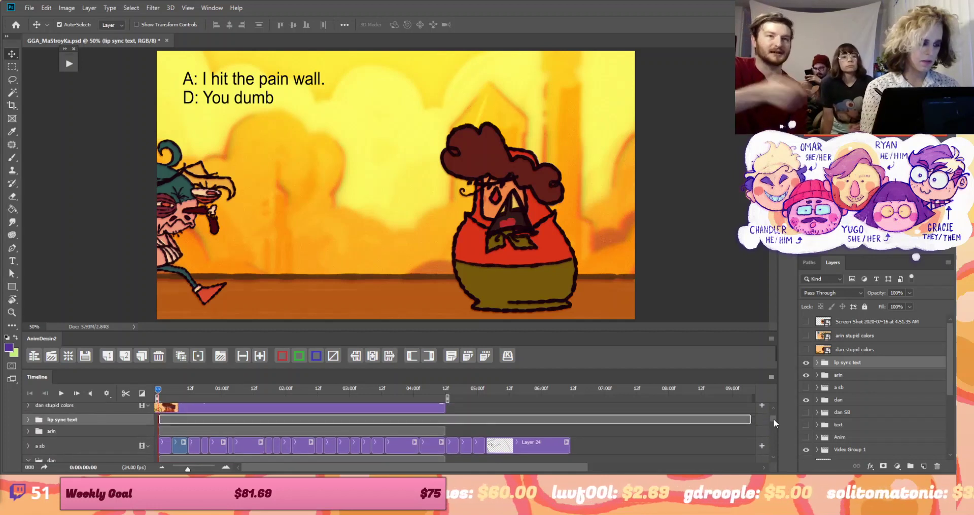
pyautogui.click(29, 450)
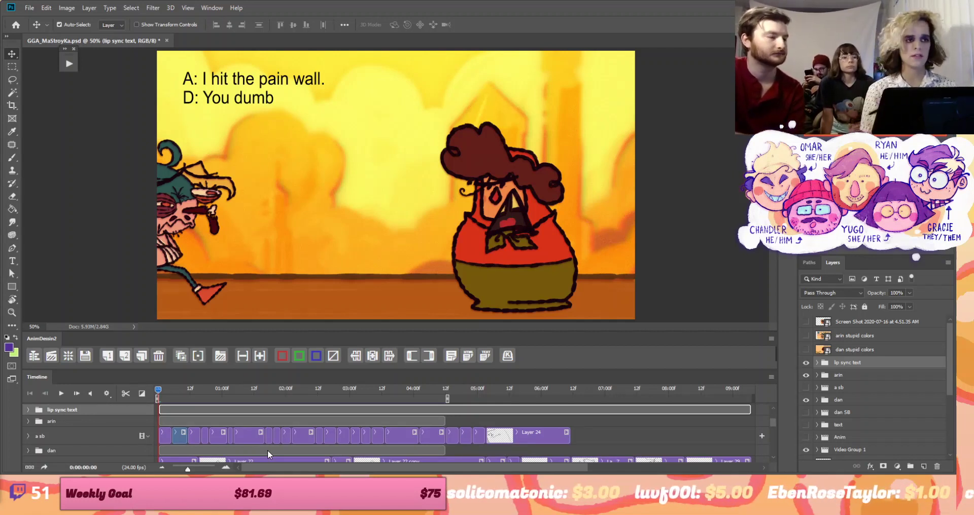
pyautogui.click(61, 395)
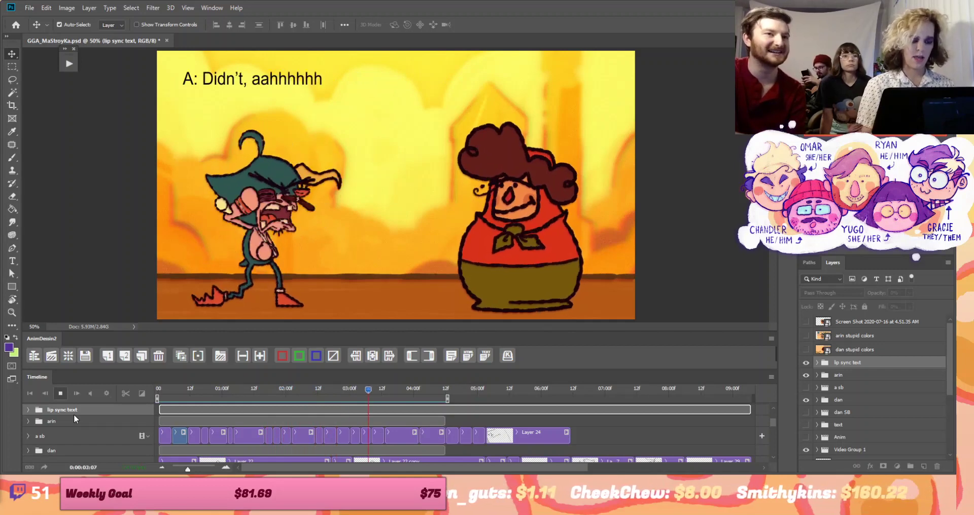
pyautogui.click(61, 394)
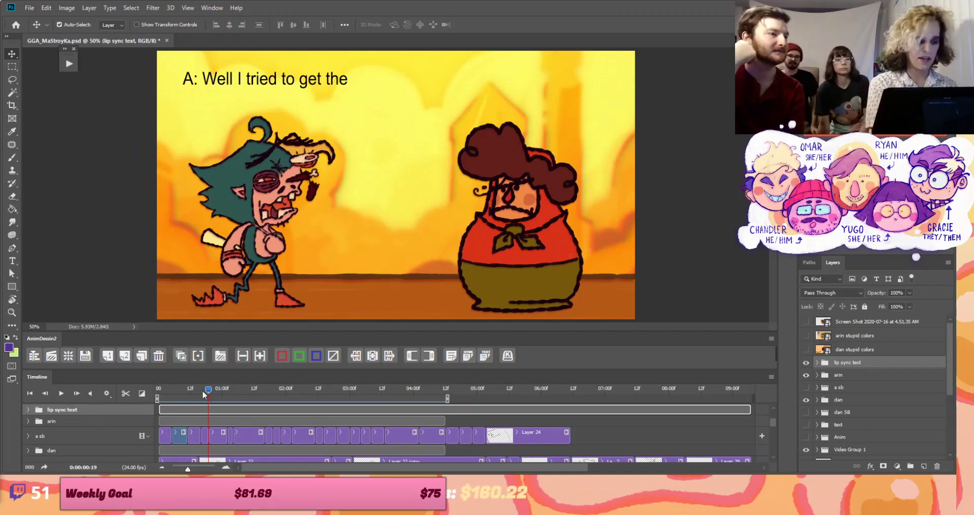
pyautogui.moveTo(203, 395)
pyautogui.mouseDown()
pyautogui.moveTo(168, 396)
pyautogui.moveTo(320, 408)
pyautogui.moveTo(194, 400)
pyautogui.mouseUp()
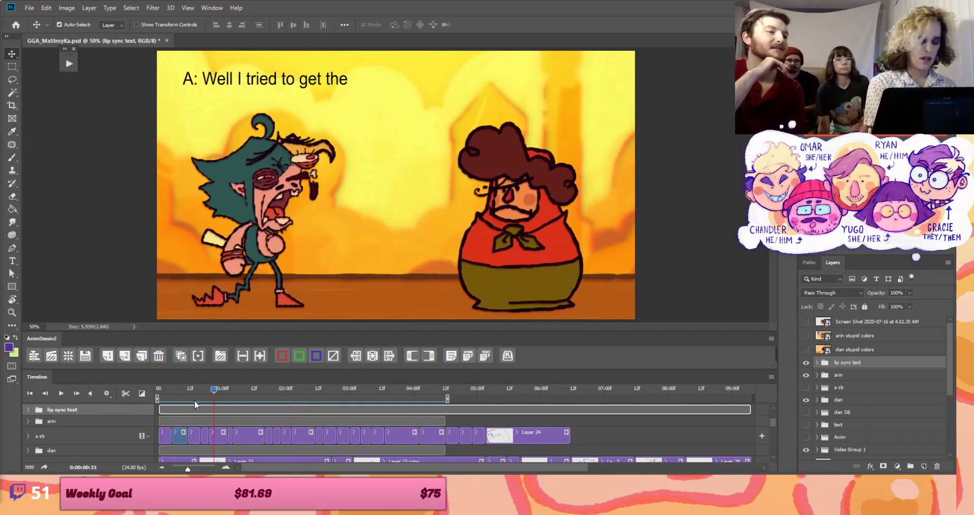
pyautogui.click(28, 421)
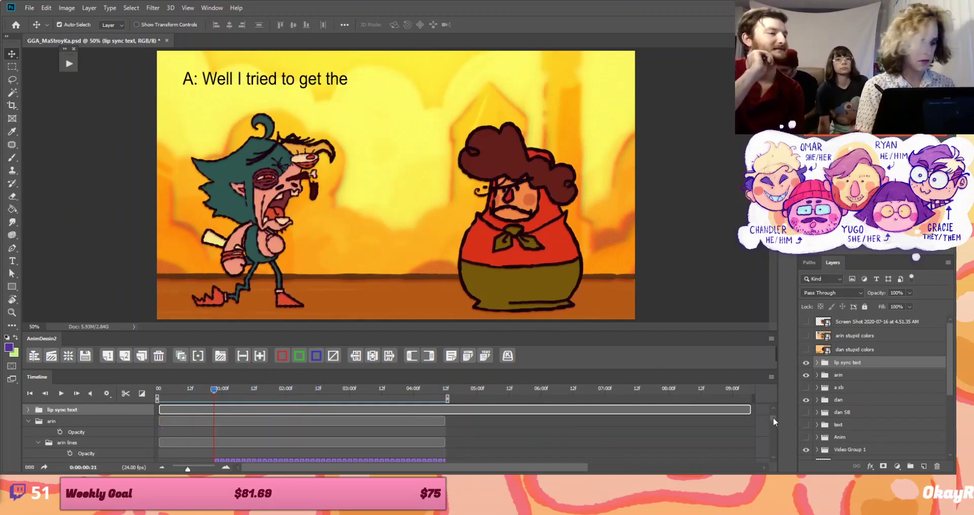
# Expand the arin lines group, move to the 'A: Well I tried to get the' frame, and zoom the timeline
pyautogui.scroll(-5, 773, 418)
pyautogui.scroll(4, 773, 421)
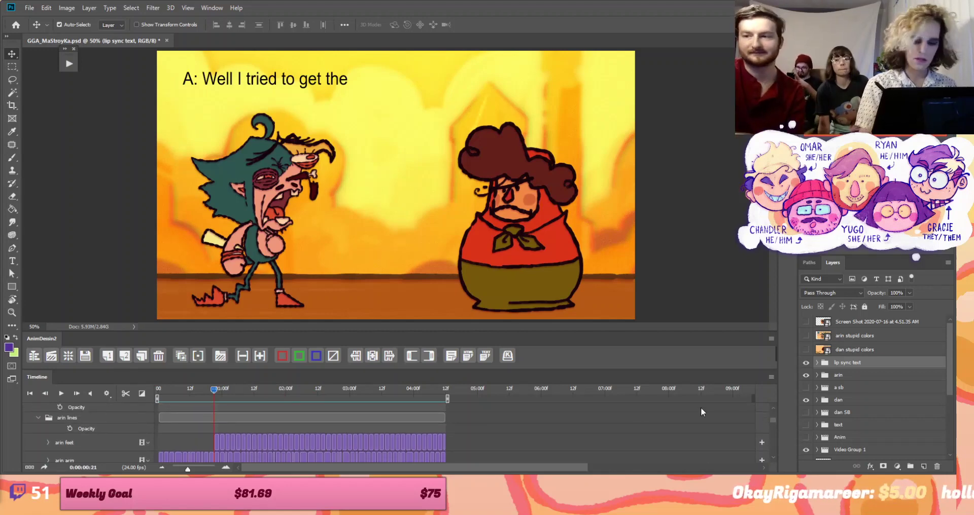
pyautogui.click(157, 394)
pyautogui.click(98, 443)
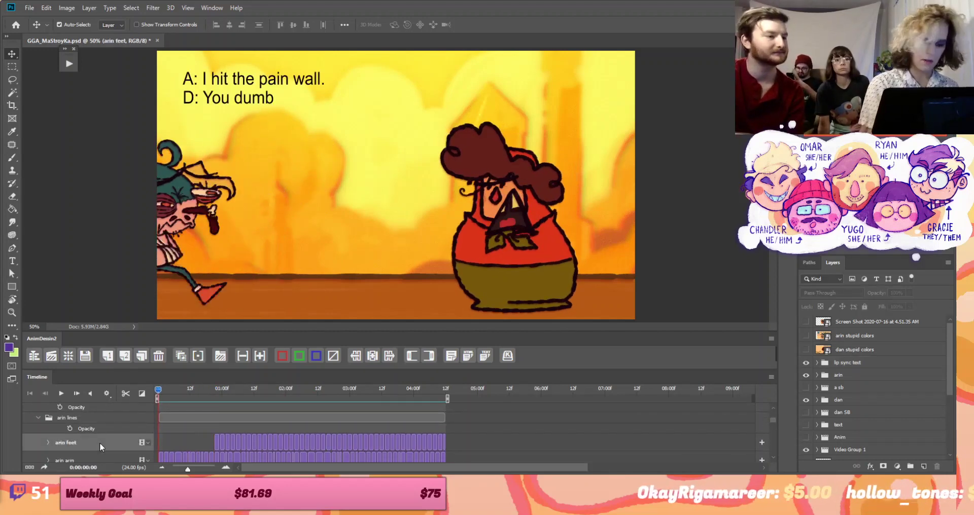
pyautogui.hotkey('alt', ']')
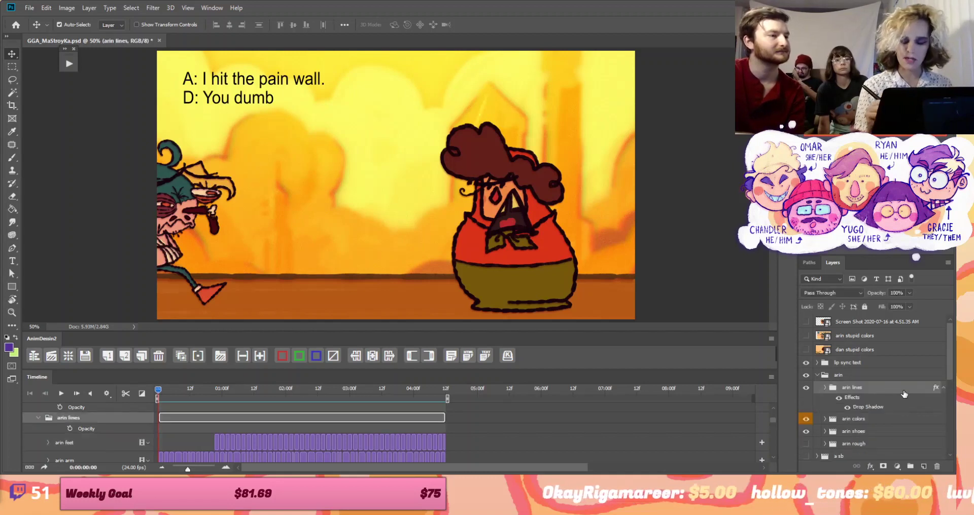
pyautogui.click(824, 387)
pyautogui.scroll(-2, 896, 391)
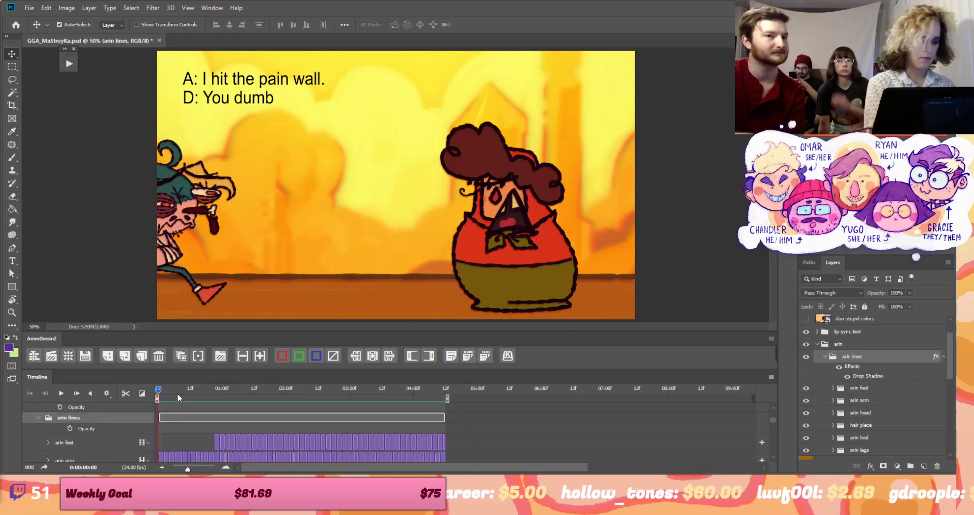
pyautogui.moveTo(216, 390); pyautogui.dragTo(233, 401)
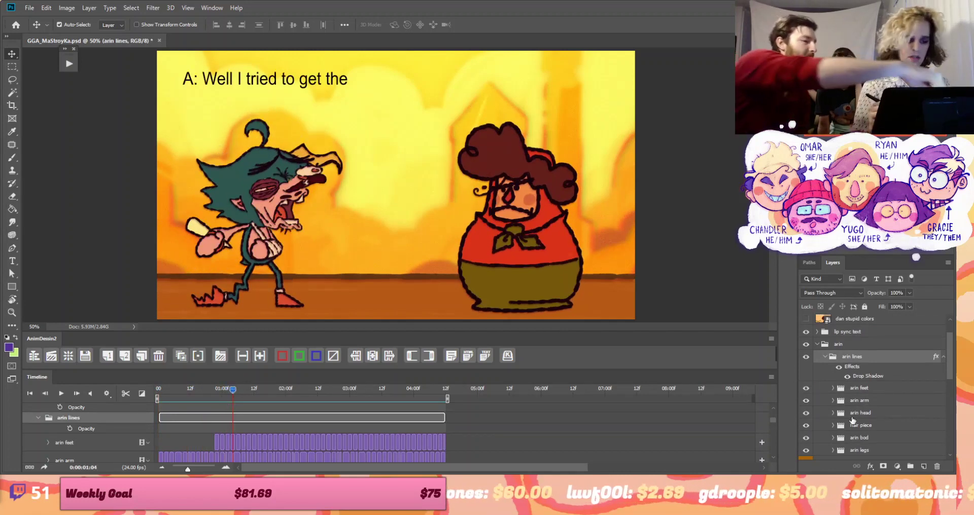
pyautogui.moveTo(187, 469); pyautogui.dragTo(194, 469)
pyautogui.moveTo(774, 422); pyautogui.dragTo(774, 426)
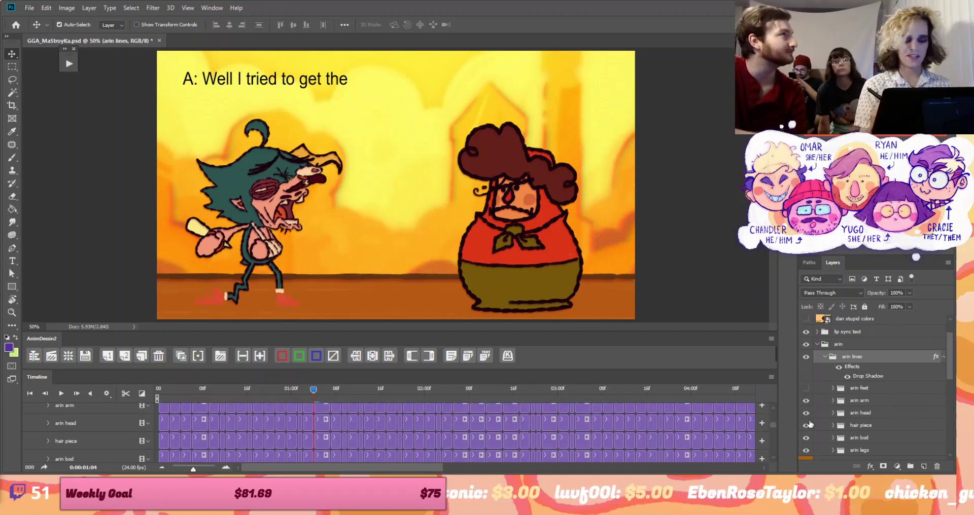
# Toggle the feet, arm, head, hair piece and bod line-art layers to check each part
pyautogui.click(806, 389)
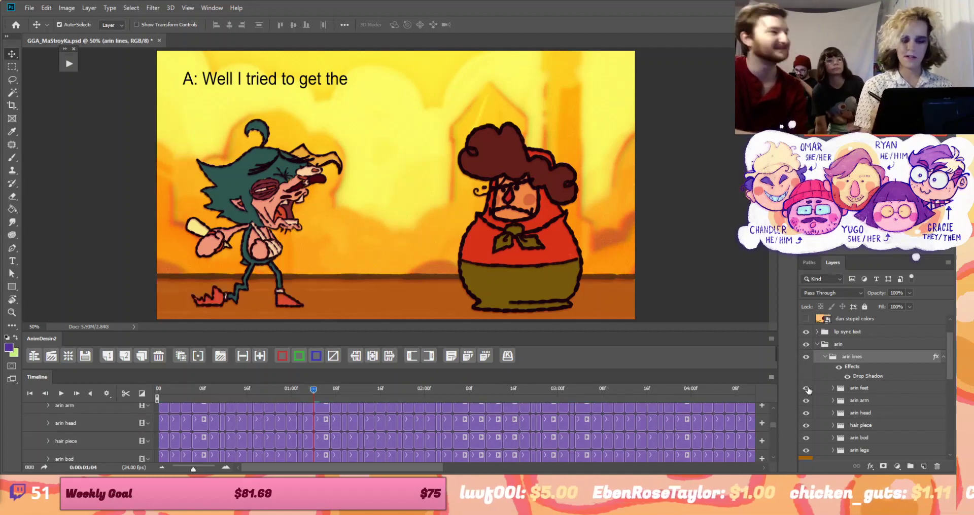
pyautogui.click(806, 388)
pyautogui.click(806, 389)
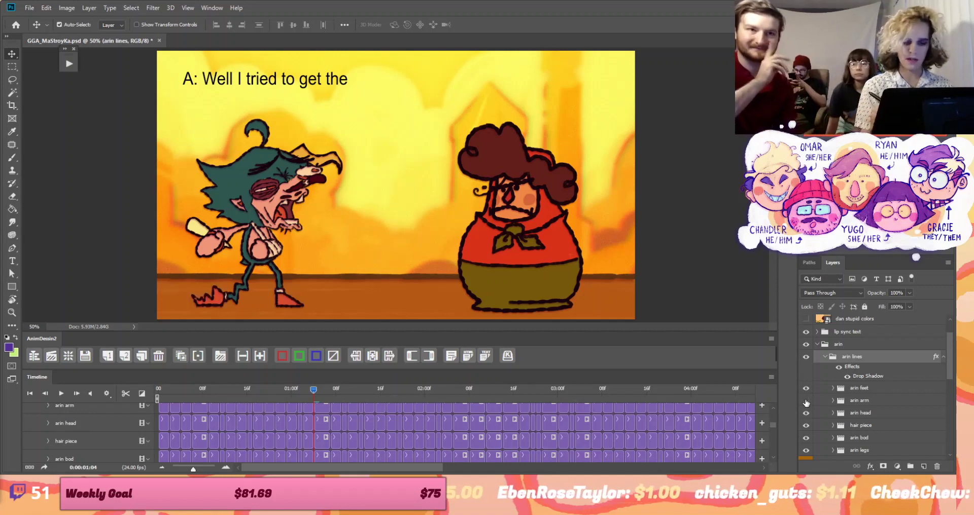
pyautogui.click(806, 401)
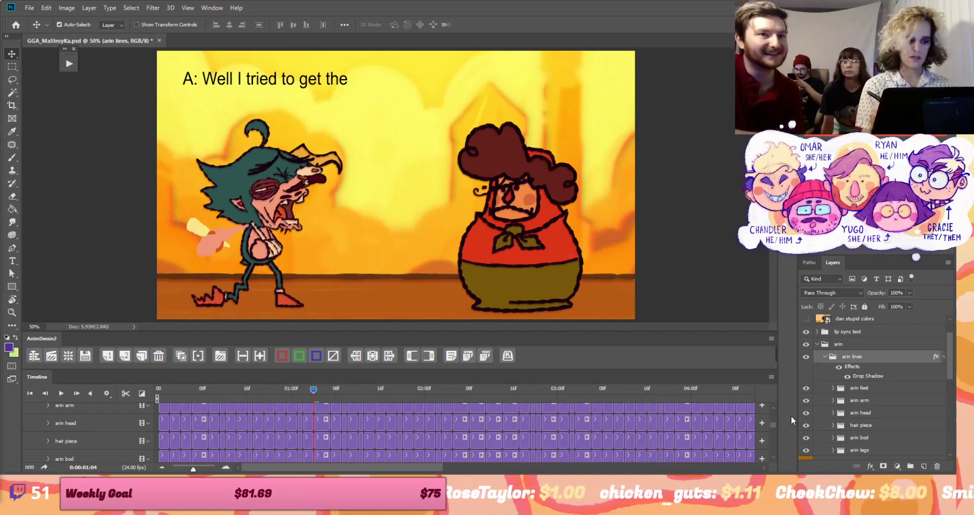
pyautogui.hotkey('ctrl', 'z')
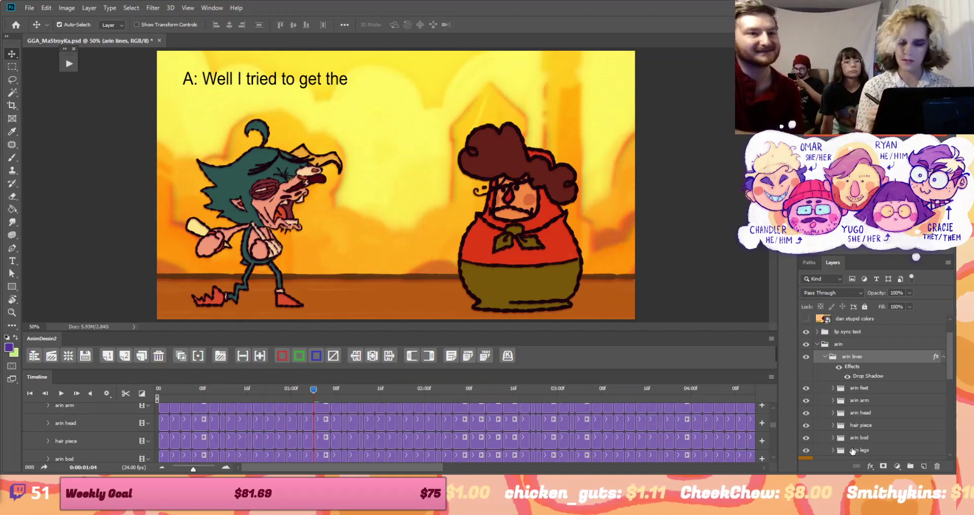
pyautogui.click(806, 414)
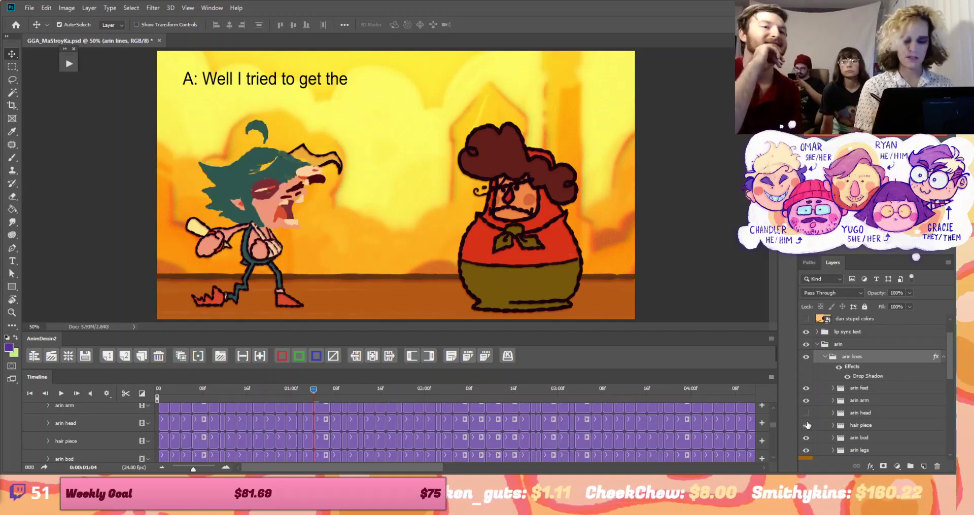
pyautogui.click(806, 413)
pyautogui.click(807, 425)
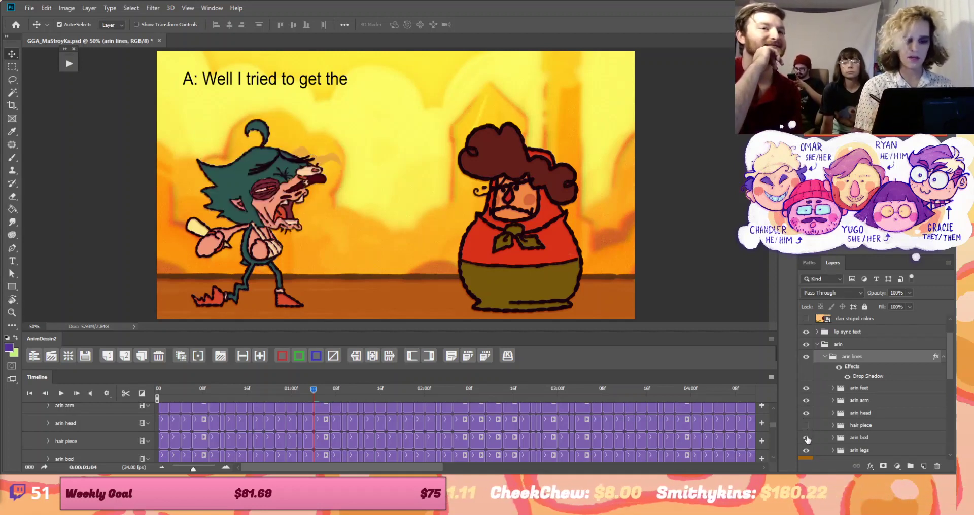
pyautogui.click(806, 426)
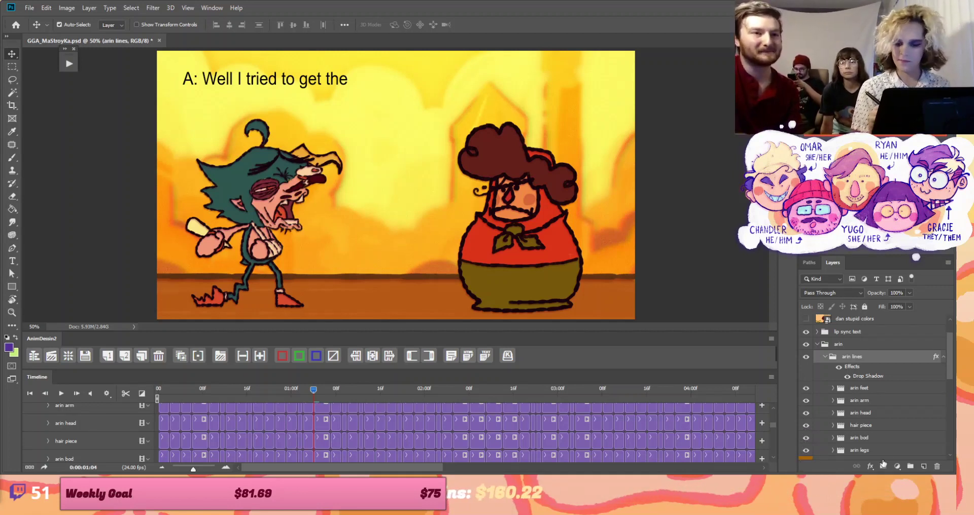
pyautogui.click(806, 439)
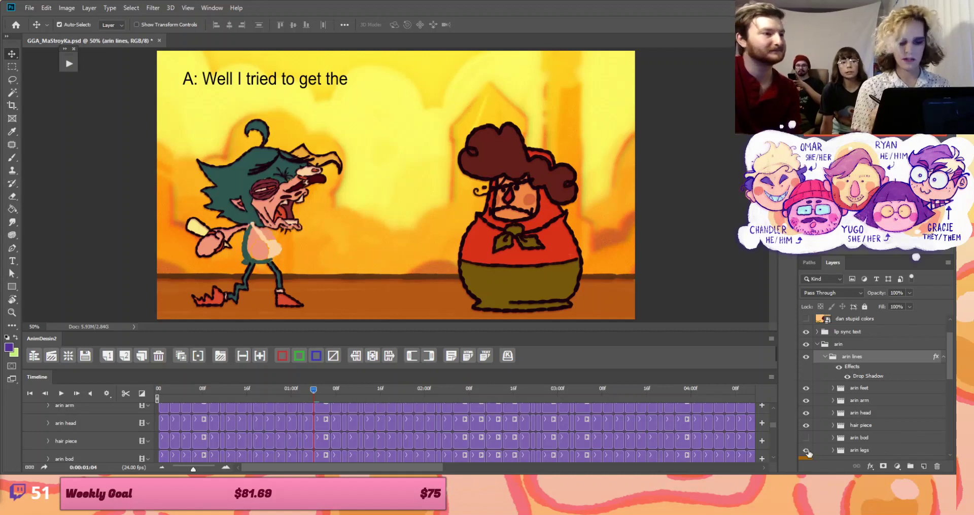
# Restore the body line art and hide the arin colors fill group
pyautogui.click(806, 452)
pyautogui.click(826, 358)
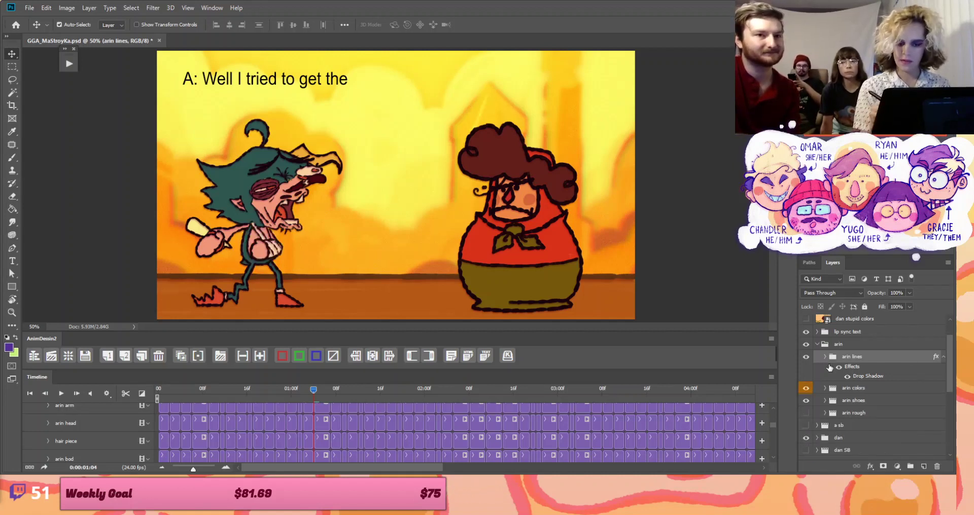
pyautogui.click(807, 389)
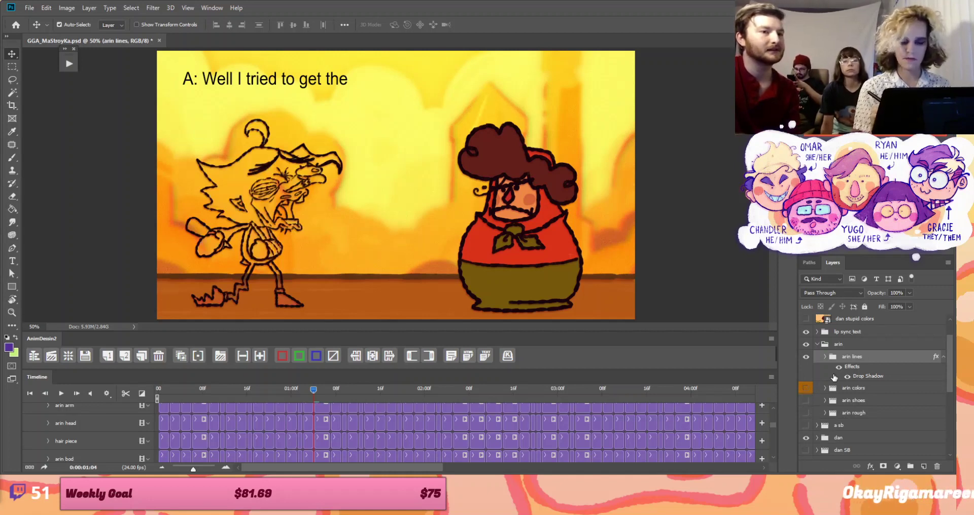
pyautogui.click(825, 357)
# Hide Layer 762's yellow painted background and turn off Layer 763's floor effects
pyautogui.moveTo(940, 361); pyautogui.dragTo(857, 454)
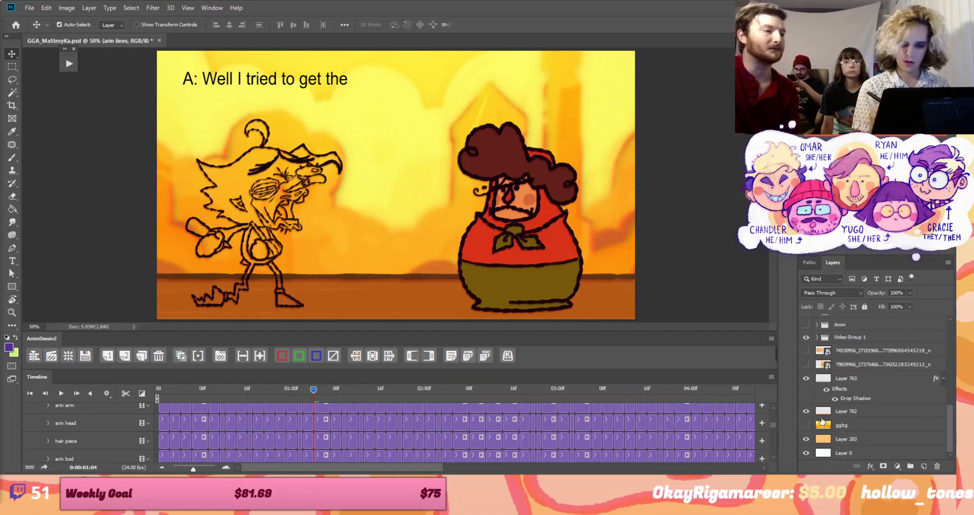
pyautogui.click(806, 411)
pyautogui.click(811, 389)
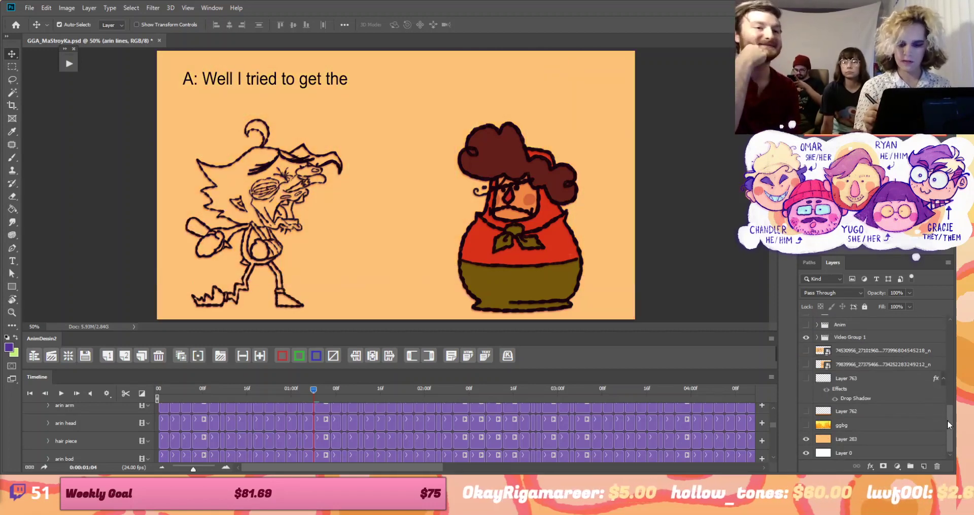
pyautogui.scroll(5, 882, 408)
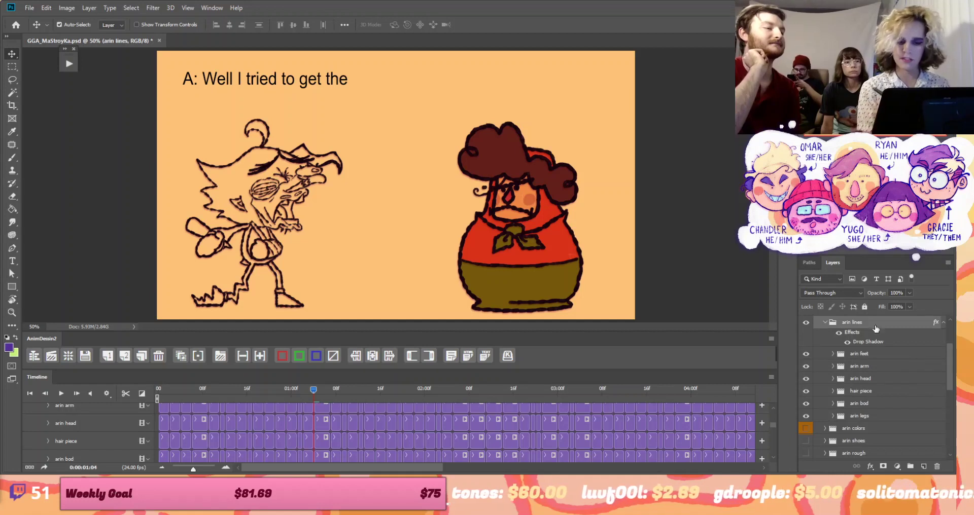
# Hide the arin lines group and show the arin rough sketch instead
pyautogui.click(824, 323)
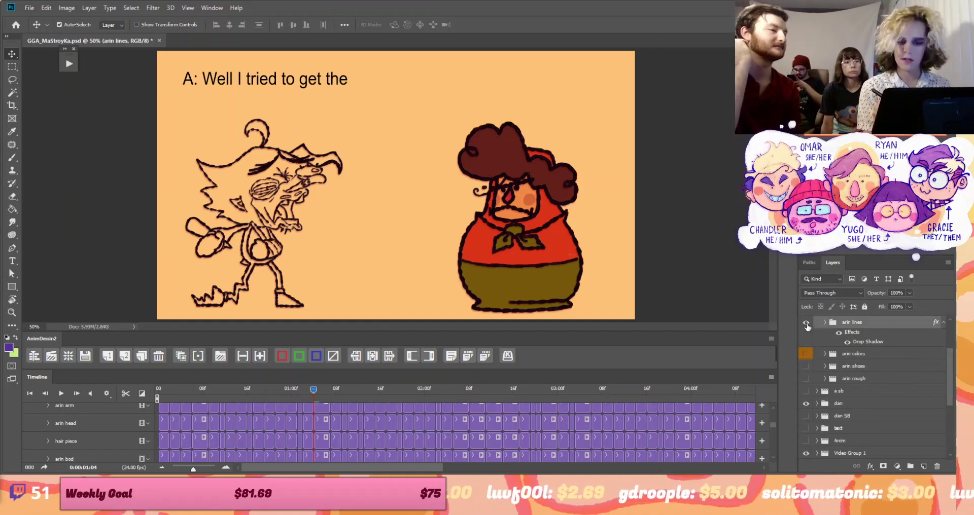
pyautogui.click(806, 322)
pyautogui.click(818, 366)
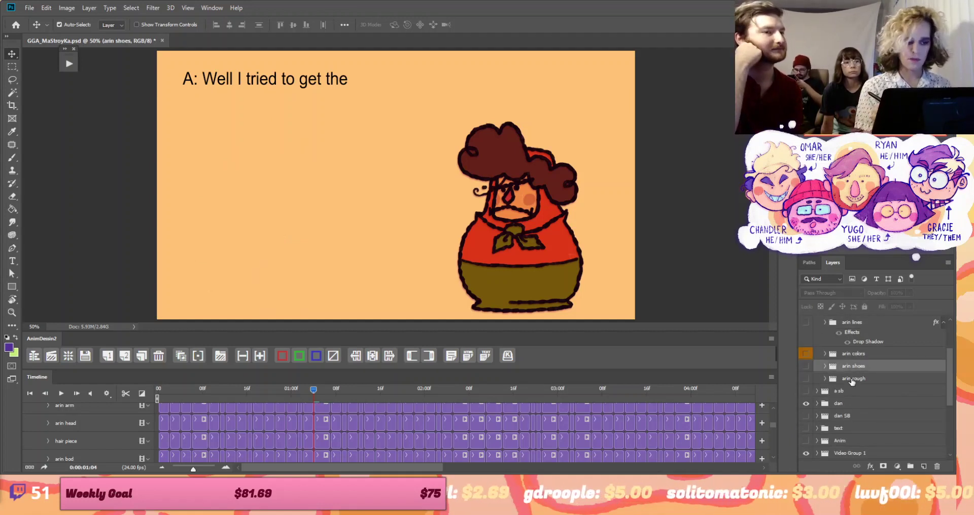
pyautogui.click(806, 379)
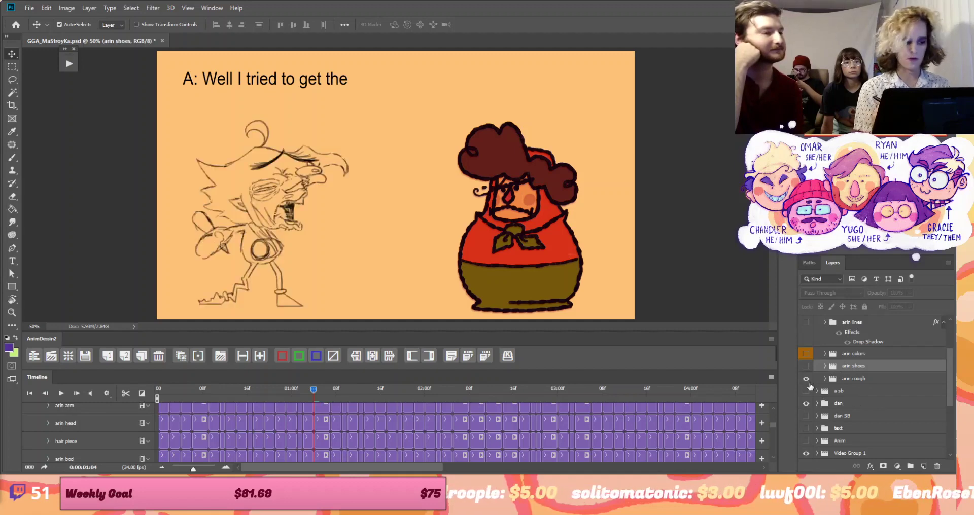
# Rewind to the first frame, play and stop the animation, and scrub the early frames
pyautogui.press('Left')
pyautogui.press('Home')
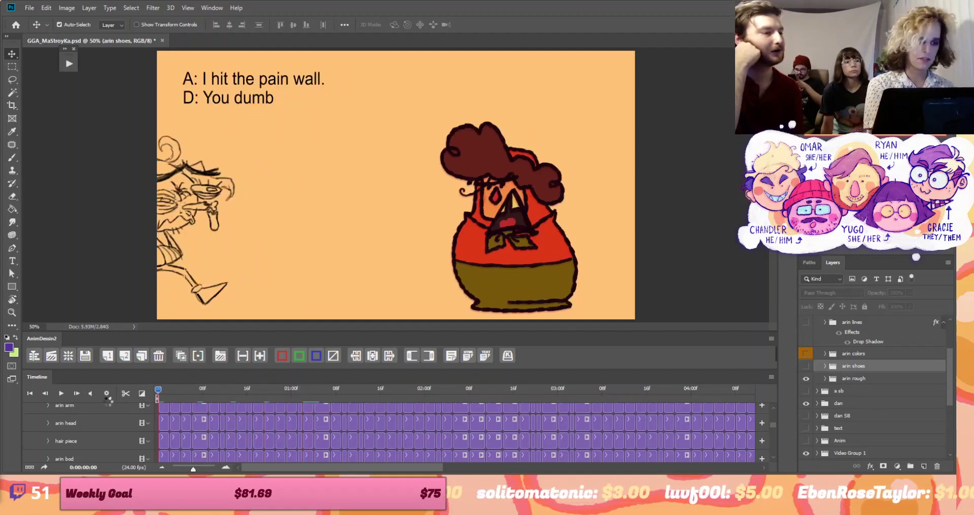
pyautogui.click(60, 395)
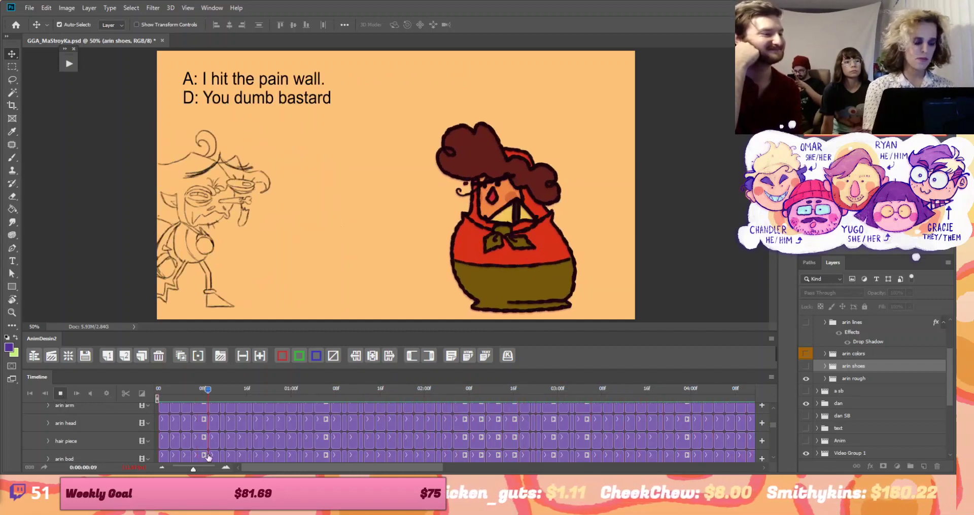
pyautogui.click(60, 395)
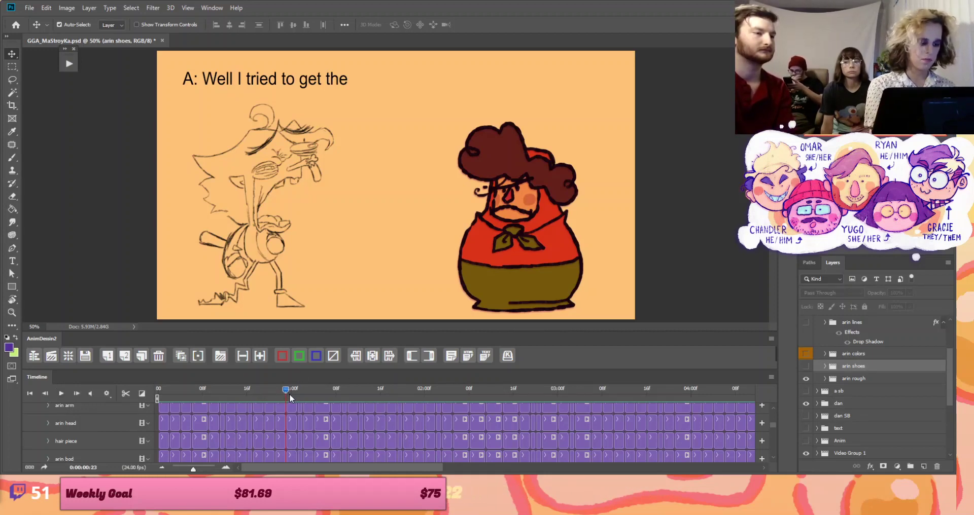
pyautogui.moveTo(289, 393); pyautogui.dragTo(214, 387)
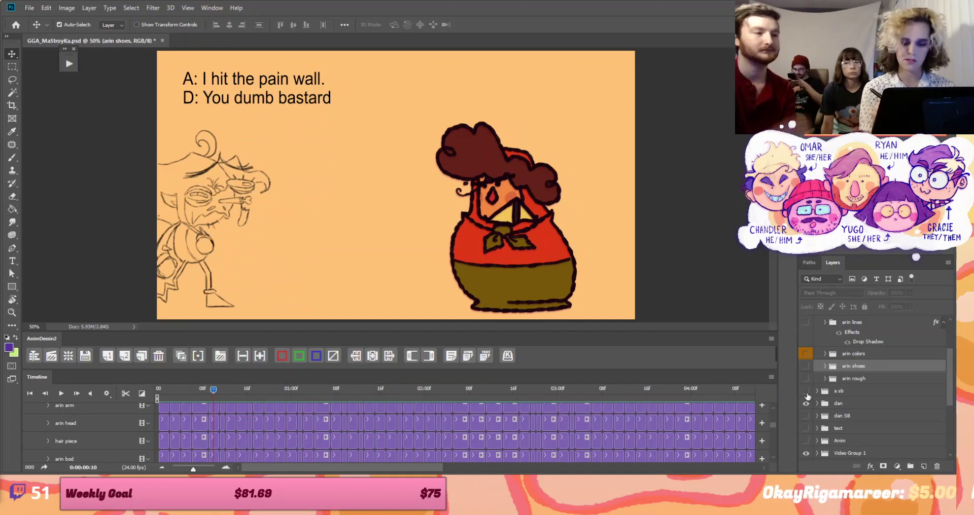
# Show and select the a sb storyboard layer at the start of the animation
pyautogui.click(806, 391)
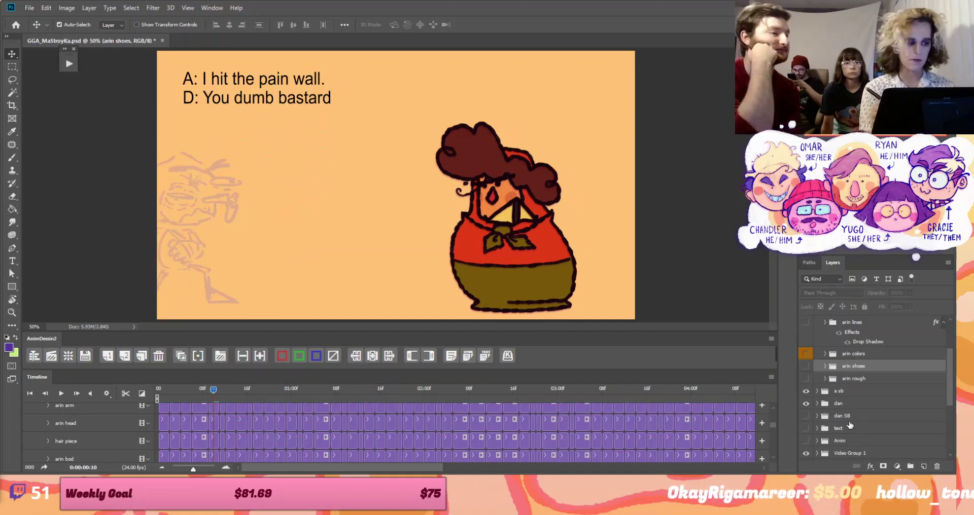
pyautogui.moveTo(206, 395); pyautogui.dragTo(159, 392)
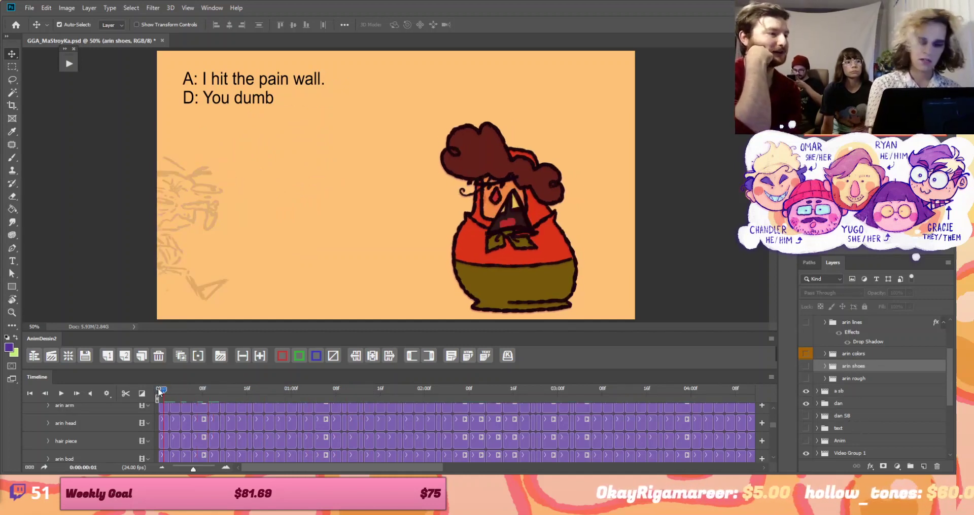
pyautogui.click(878, 392)
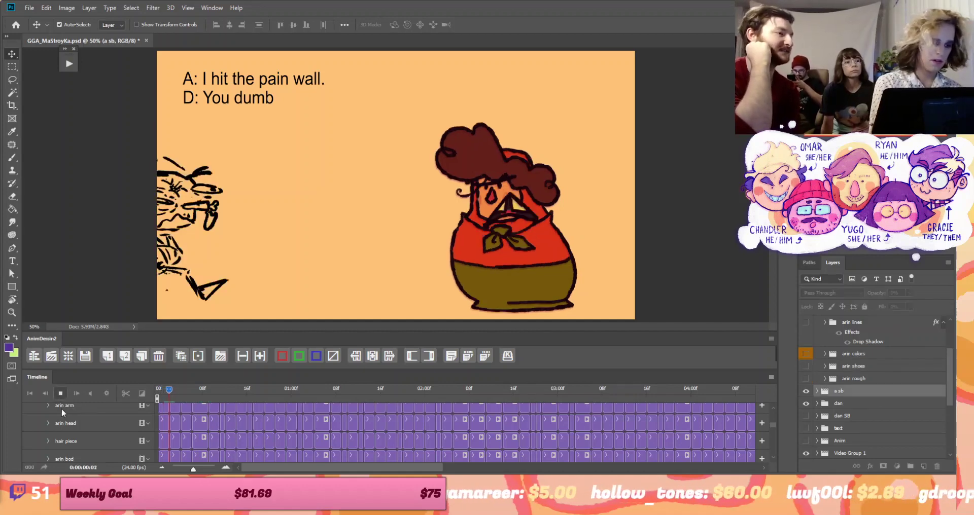
# Play the animation and stop it on the 'A: Well I tried to get the' frame
pyautogui.press('space')
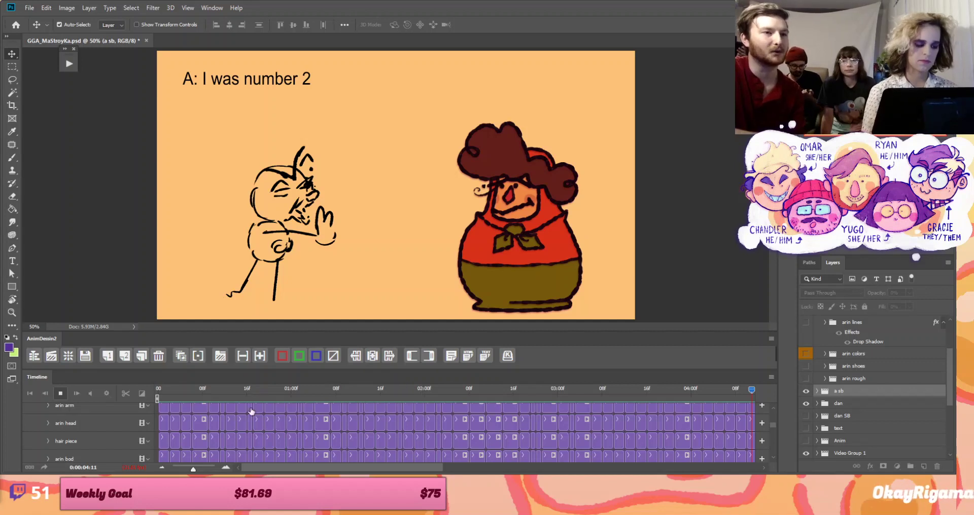
pyautogui.press('space')
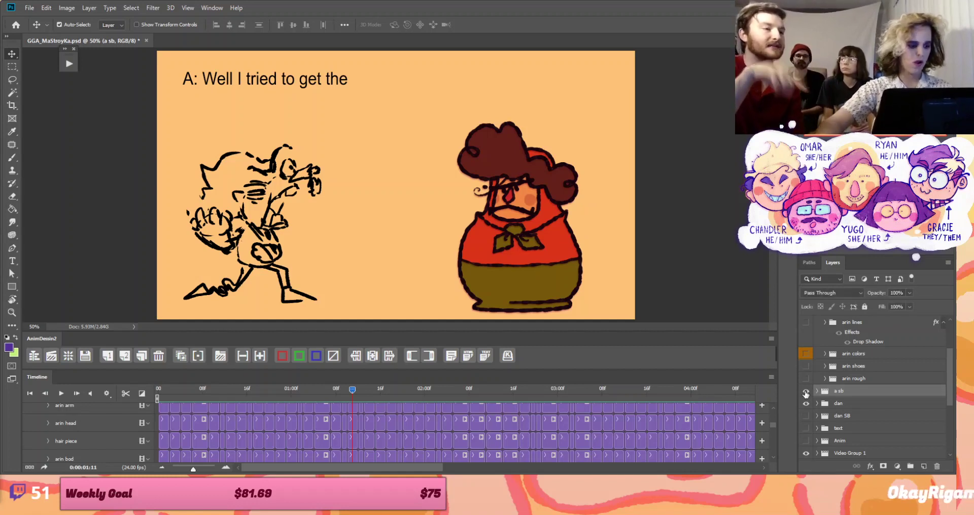
# Toggle the arin rough sketch group on and off beneath the storyboard drawing
pyautogui.moveTo(230, 505)
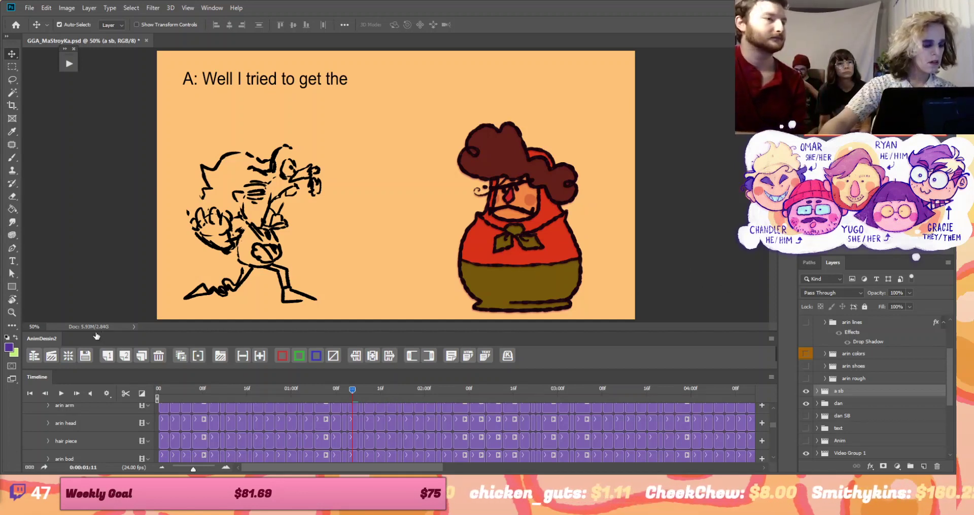
pyautogui.click(805, 379)
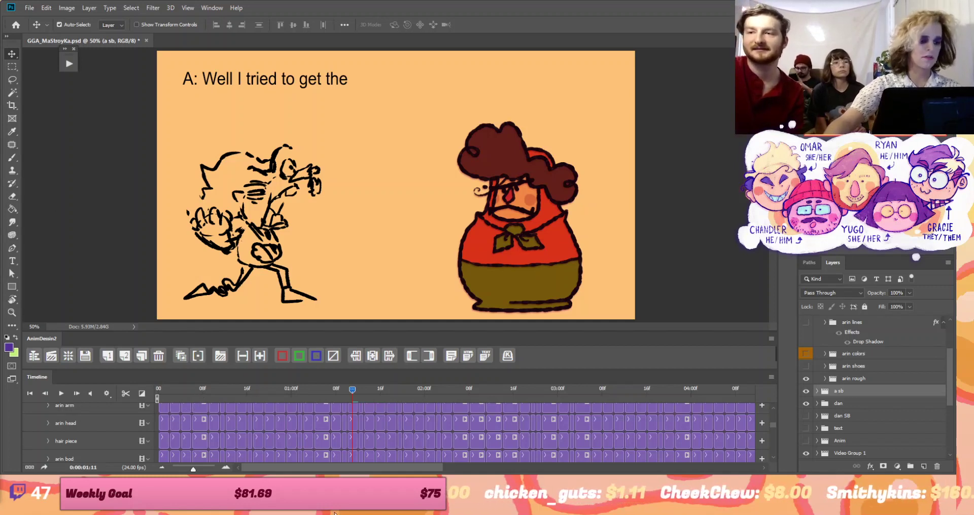
pyautogui.click(806, 378)
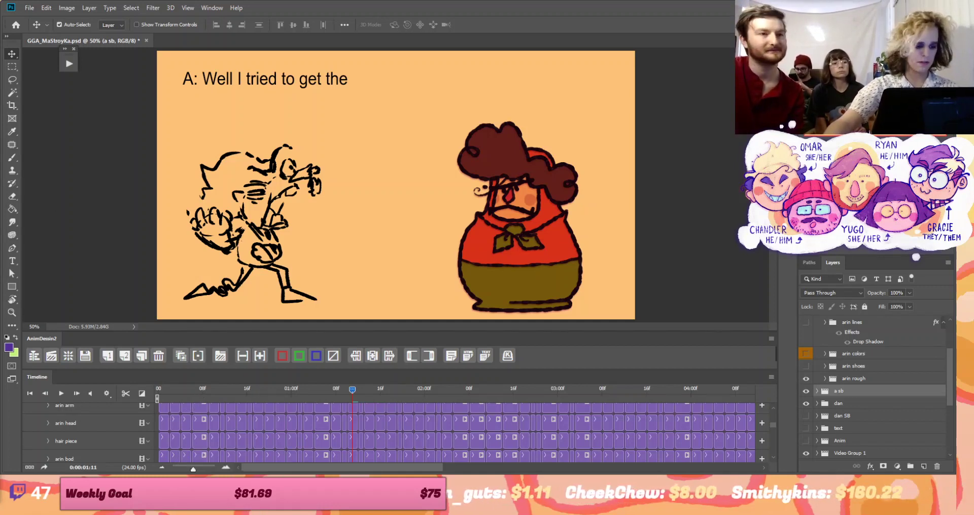
# Bring up and dismiss Photoshop's taskbar recent-files list several times
pyautogui.rightClick(231, 512)
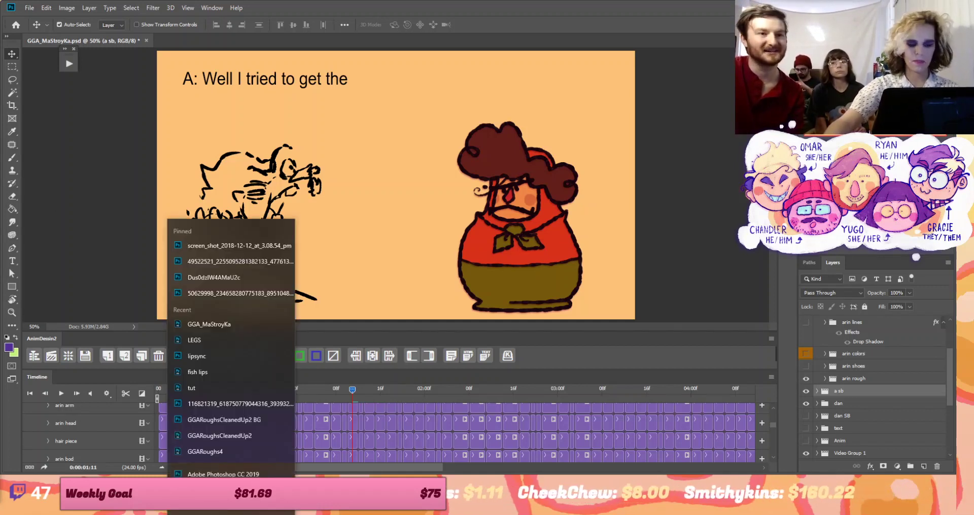
pyautogui.click(448, 501)
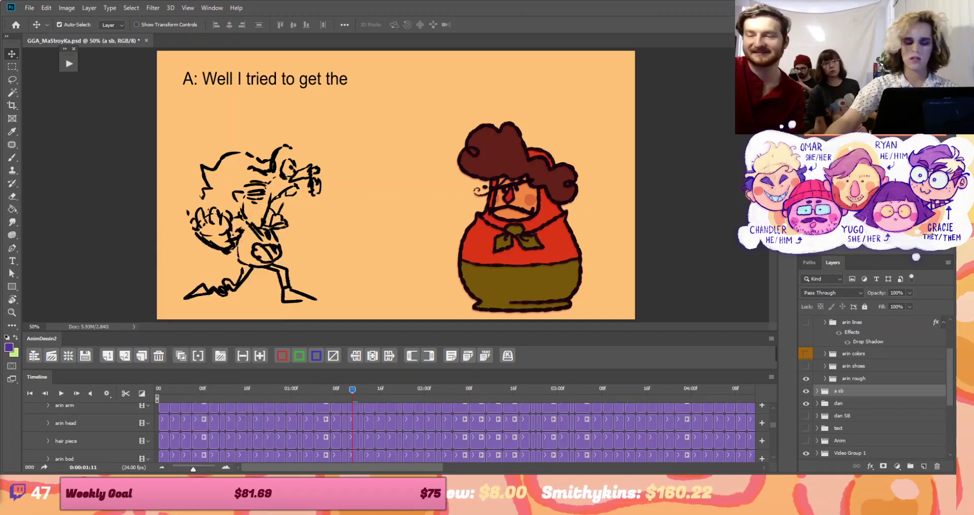
pyautogui.rightClick(230, 512)
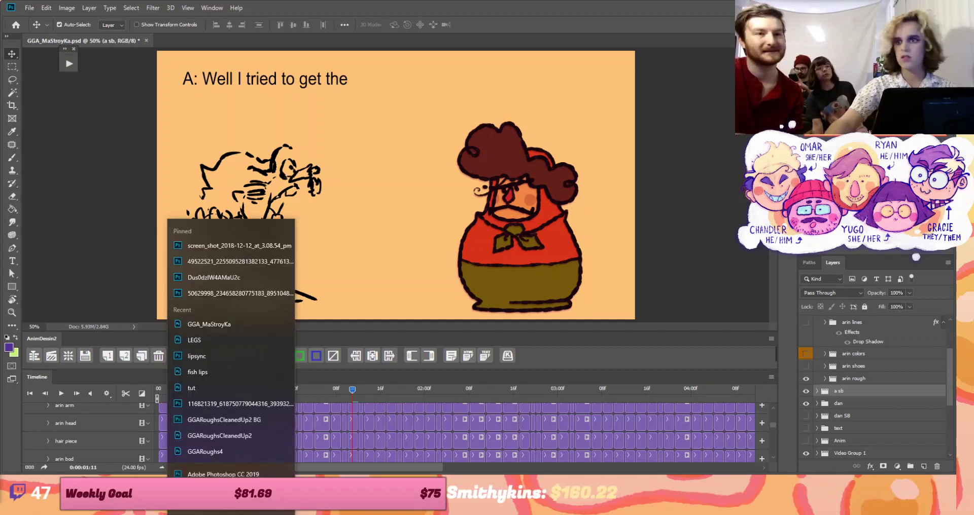
pyautogui.press('Escape')
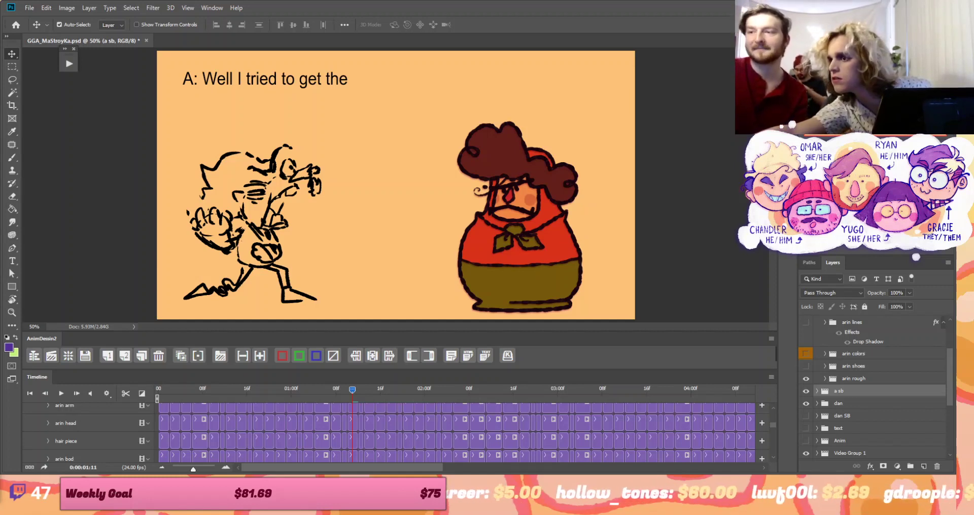
pyautogui.moveTo(231, 508)
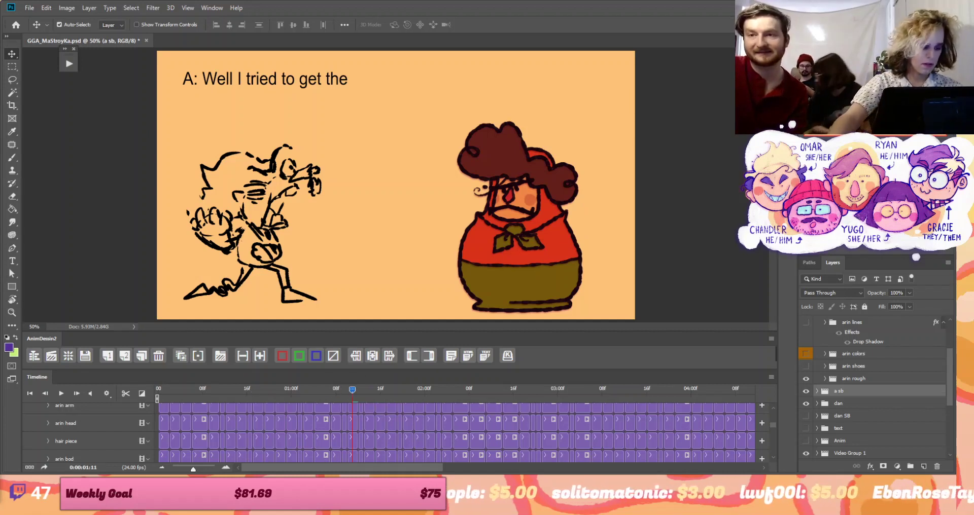
pyautogui.rightClick(231, 508)
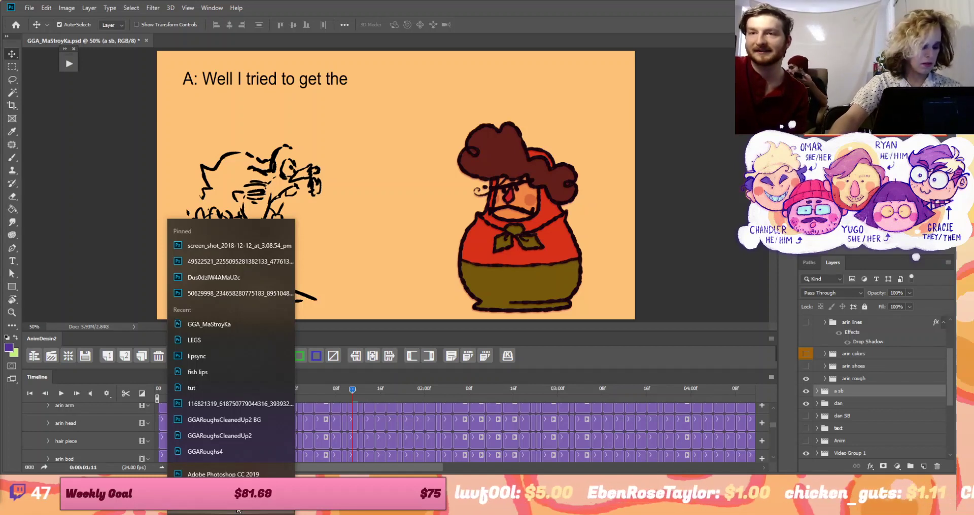
pyautogui.press('Escape')
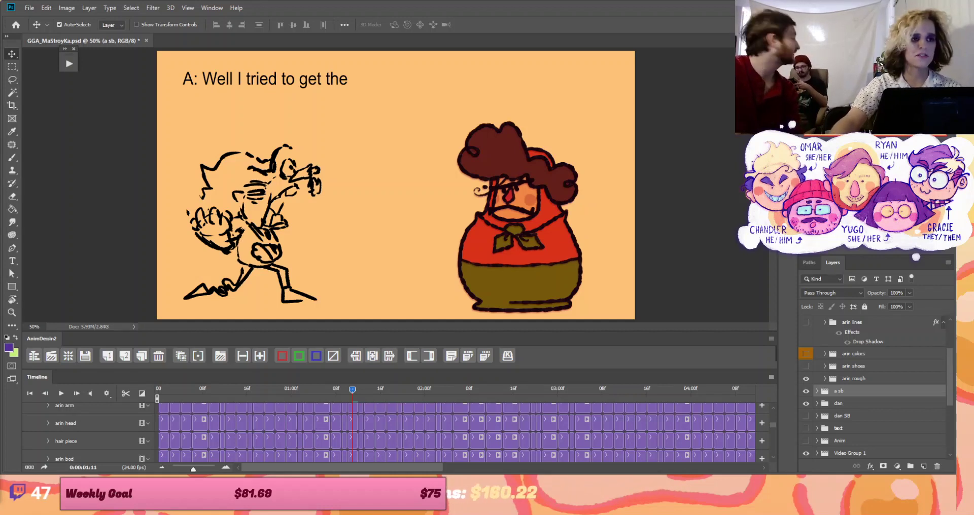
# End the Adobe Photoshop CC 2019 task in Task Manager, then close Task Manager
pyautogui.moveTo(230, 513)
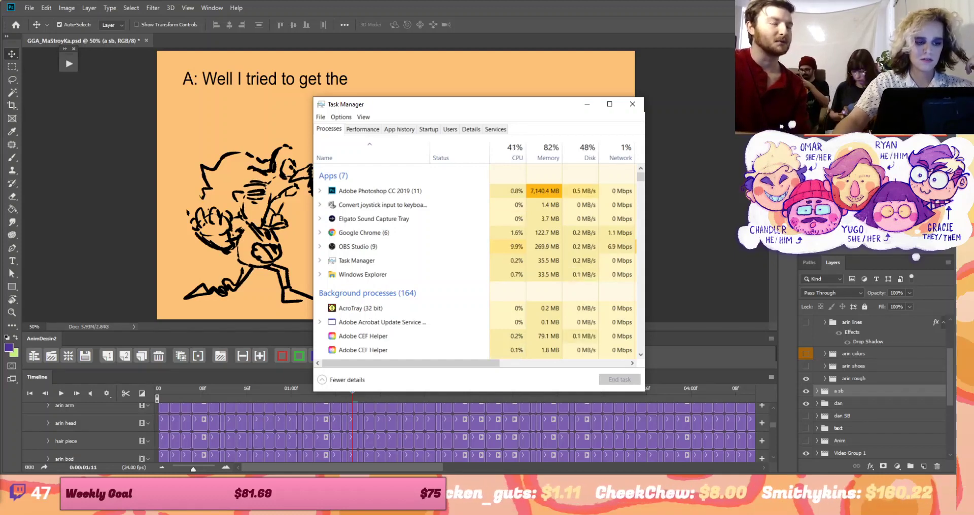
pyautogui.click(367, 192)
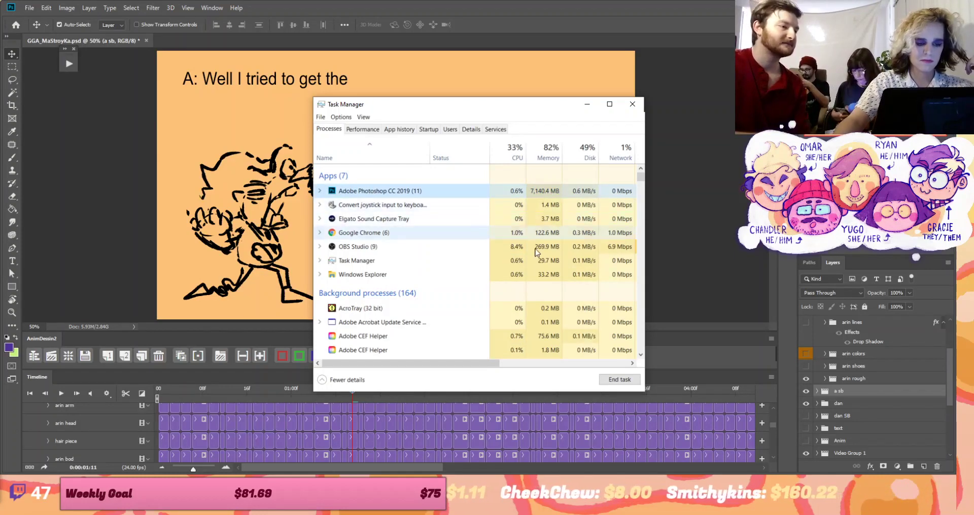
pyautogui.click(618, 381)
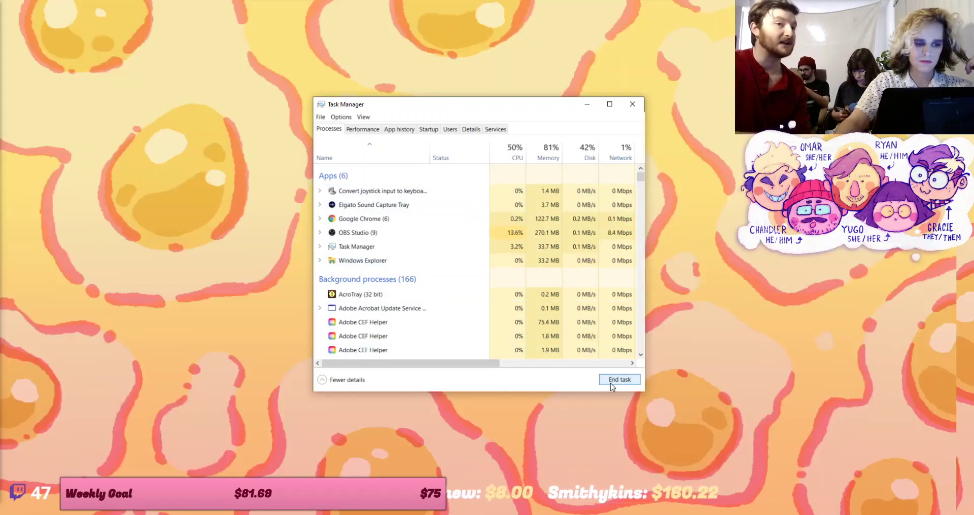
pyautogui.click(633, 104)
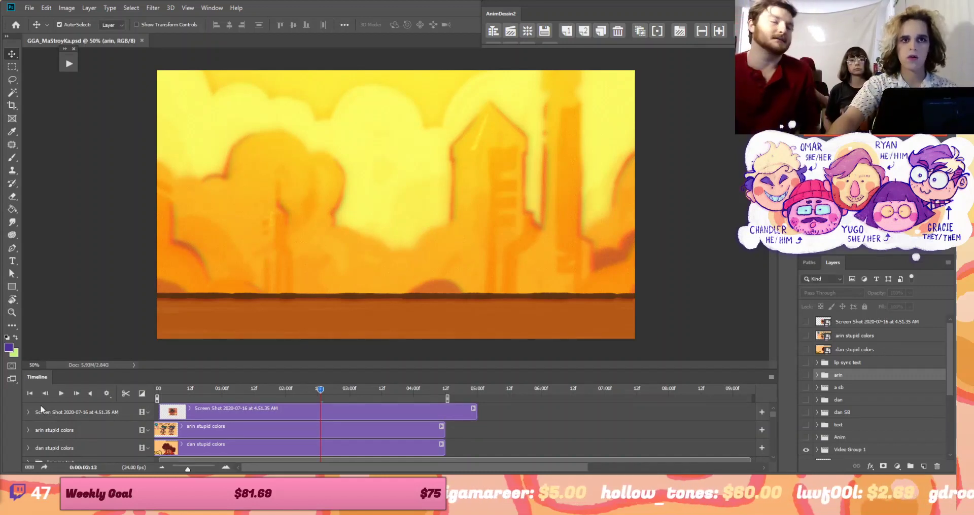
# Delete the dan stupid colors, Screen Shot and arin stupid colors layers
pyautogui.click(862, 349)
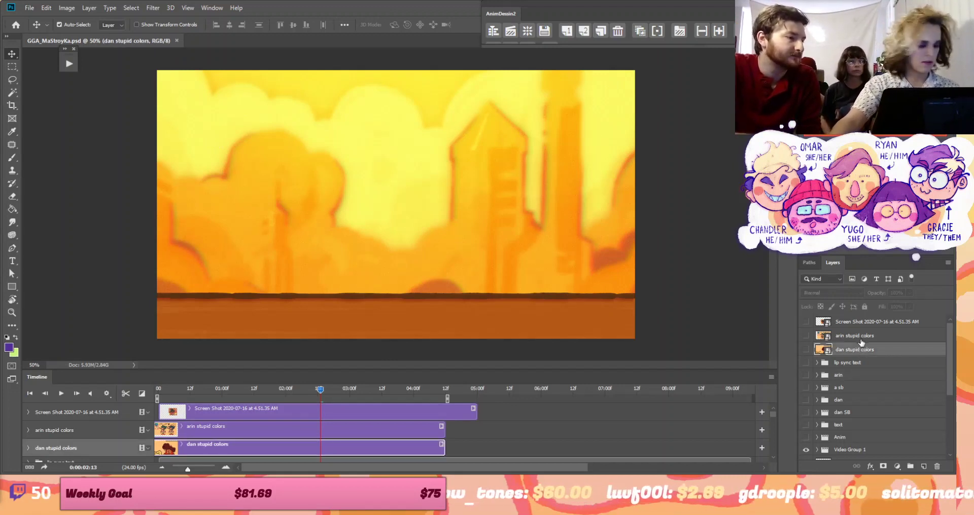
pyautogui.keyDown('shift'); pyautogui.click(889, 324); pyautogui.keyUp('shift')
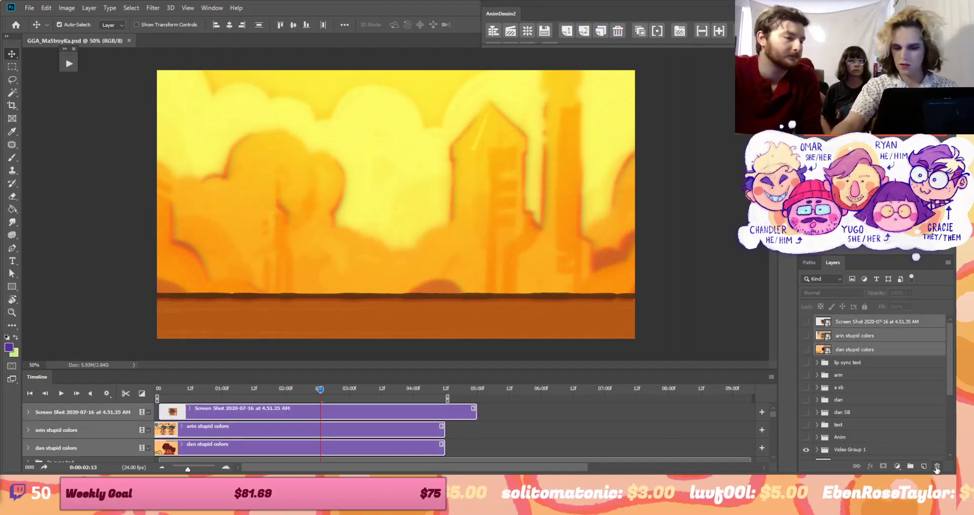
pyautogui.press('Delete')
# Delete Video Group 1 together with all its layers
pyautogui.click(881, 424)
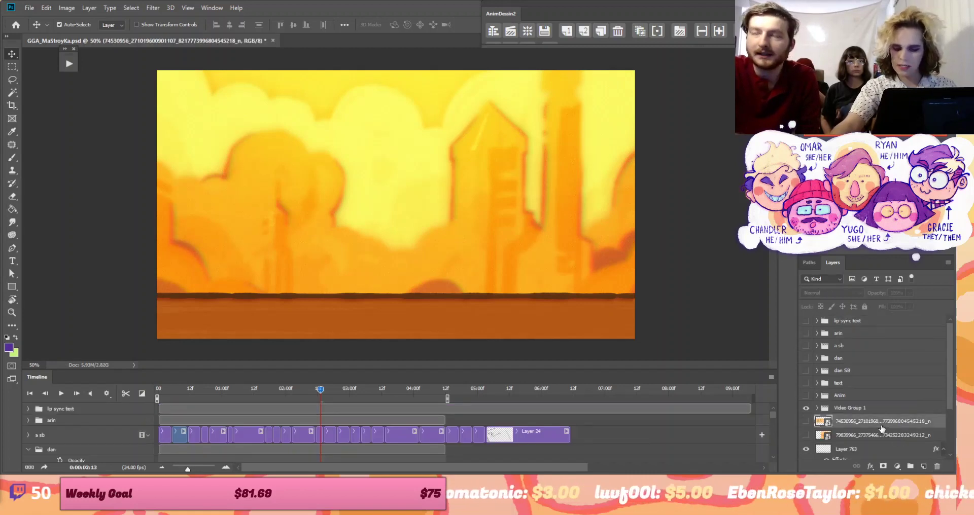
pyautogui.click(817, 408)
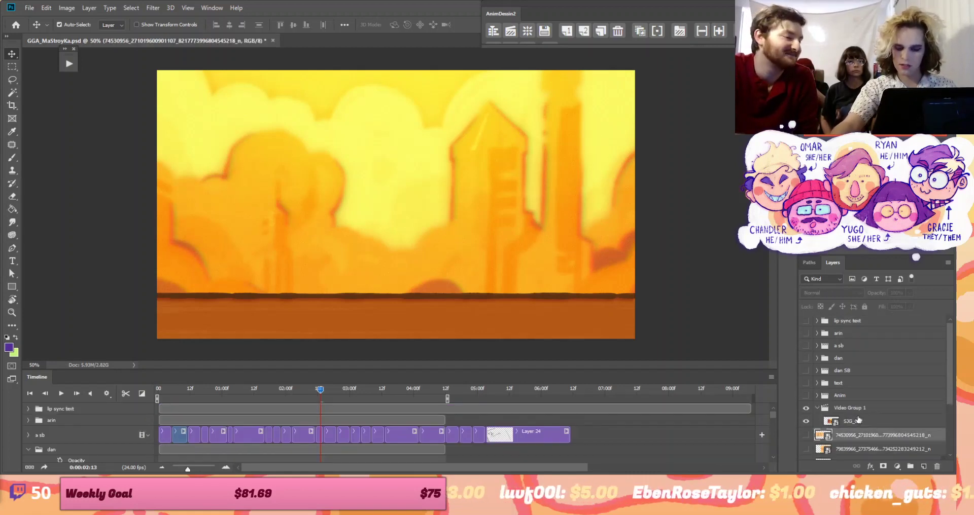
pyautogui.click(847, 408)
pyautogui.keyDown('shift'); pyautogui.click(878, 447); pyautogui.keyUp('shift')
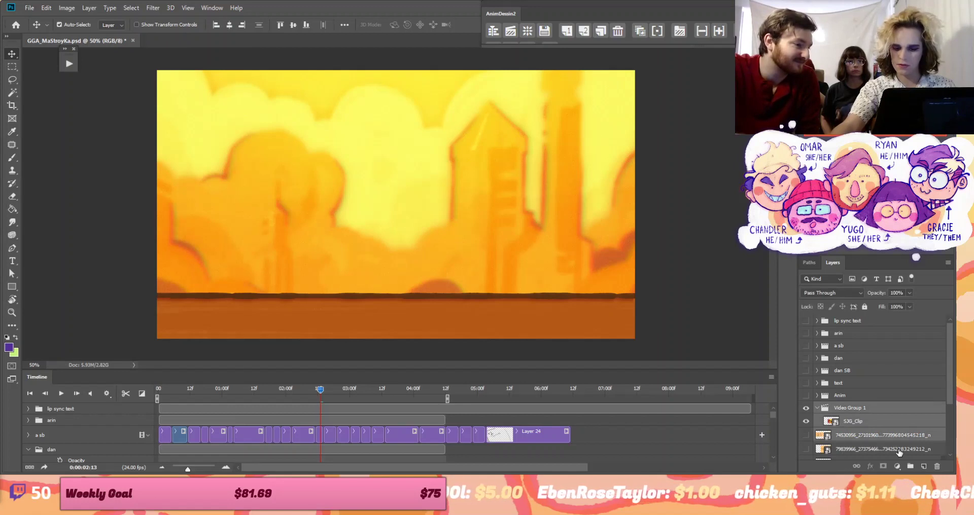
pyautogui.click(937, 467)
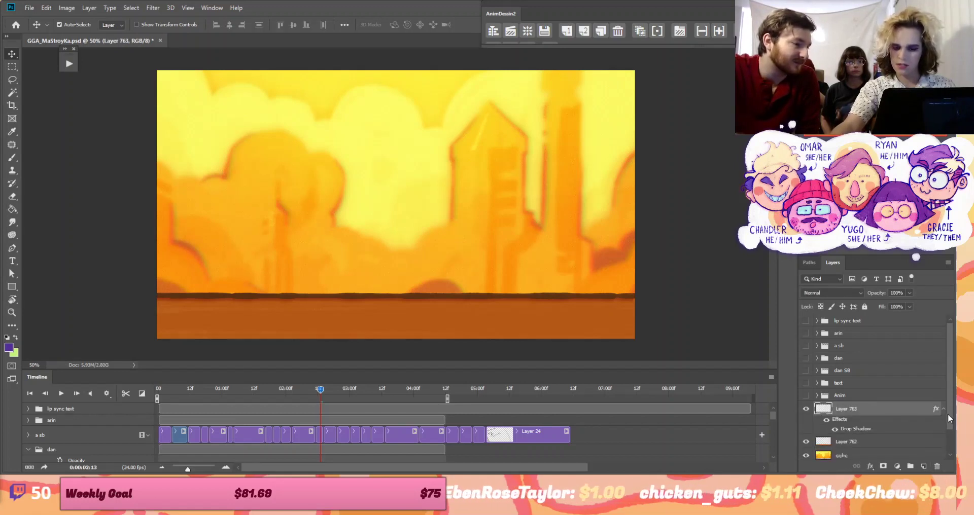
# Peek inside the text group and briefly show then hide the dan SB sketch
pyautogui.scroll(-2, 945, 449)
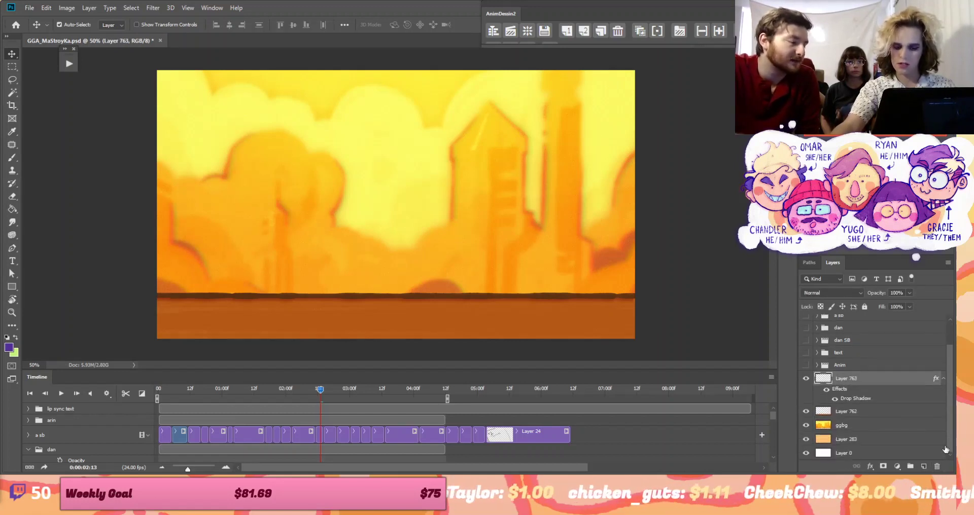
pyautogui.click(817, 353)
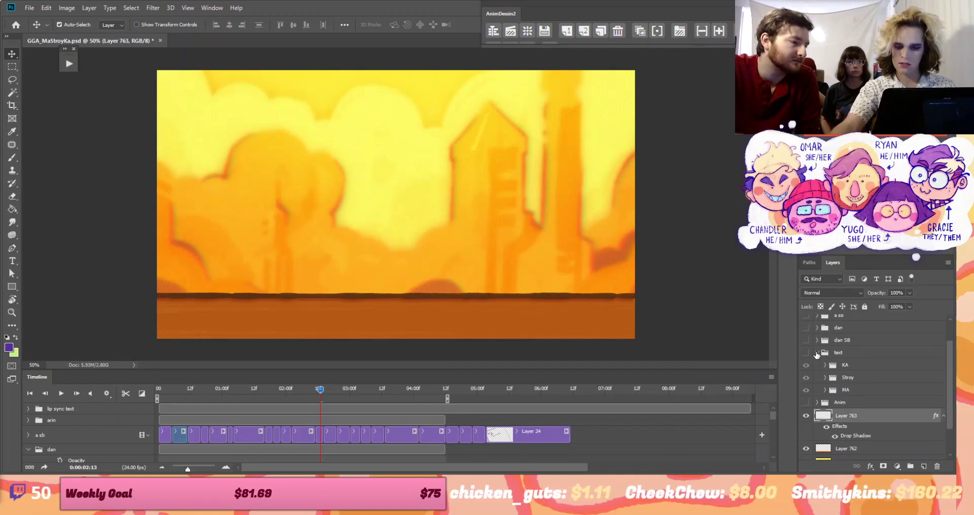
pyautogui.click(816, 352)
pyautogui.click(806, 341)
pyautogui.click(807, 341)
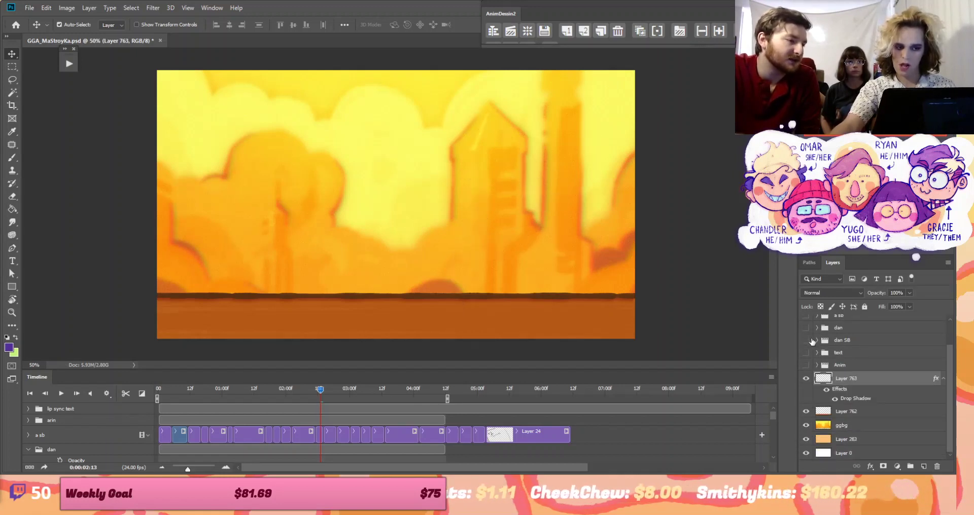
pyautogui.scroll(2, 949, 392)
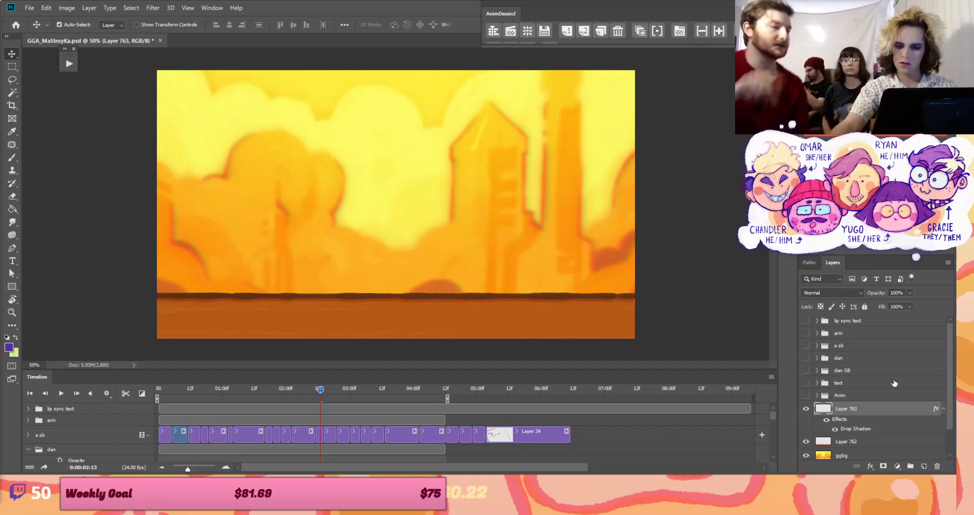
# Hide the drop shadow effect on the dan group's mouth layer
pyautogui.click(817, 333)
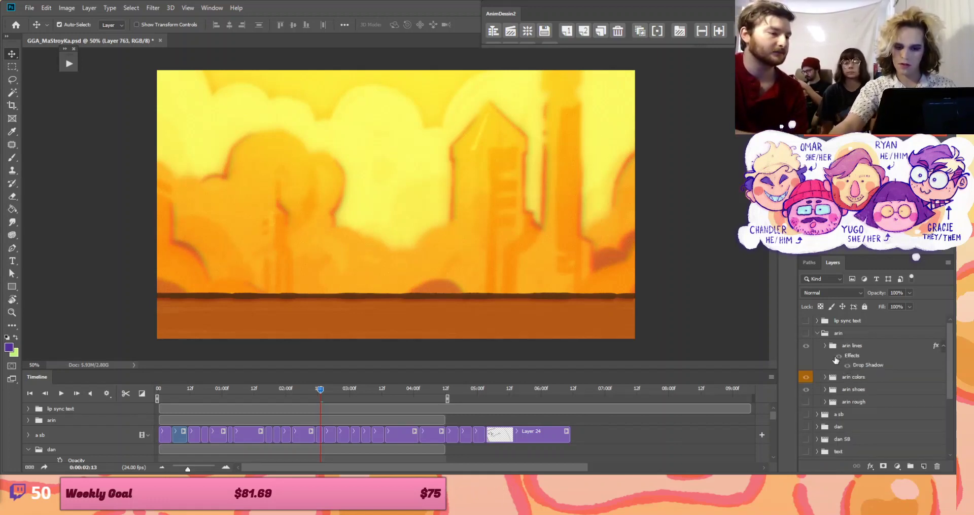
pyautogui.click(824, 346)
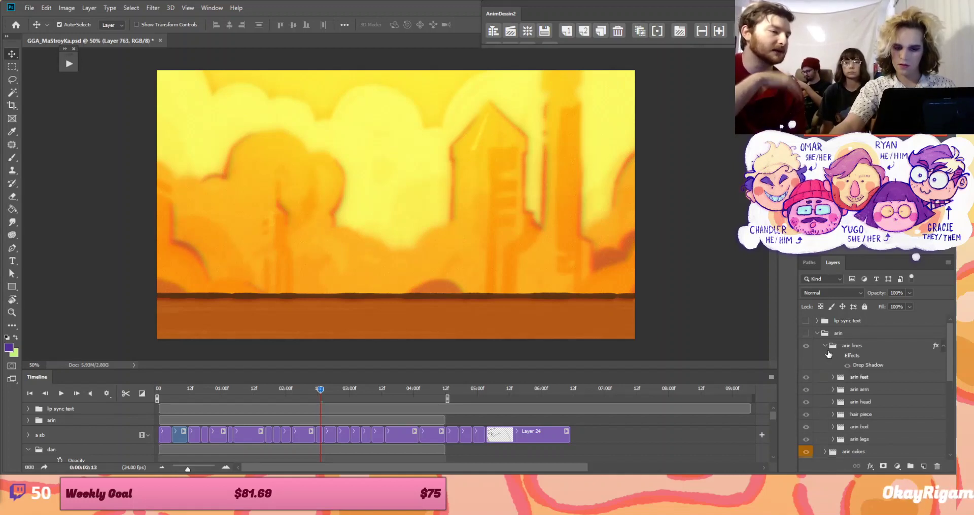
pyautogui.click(818, 334)
pyautogui.click(818, 359)
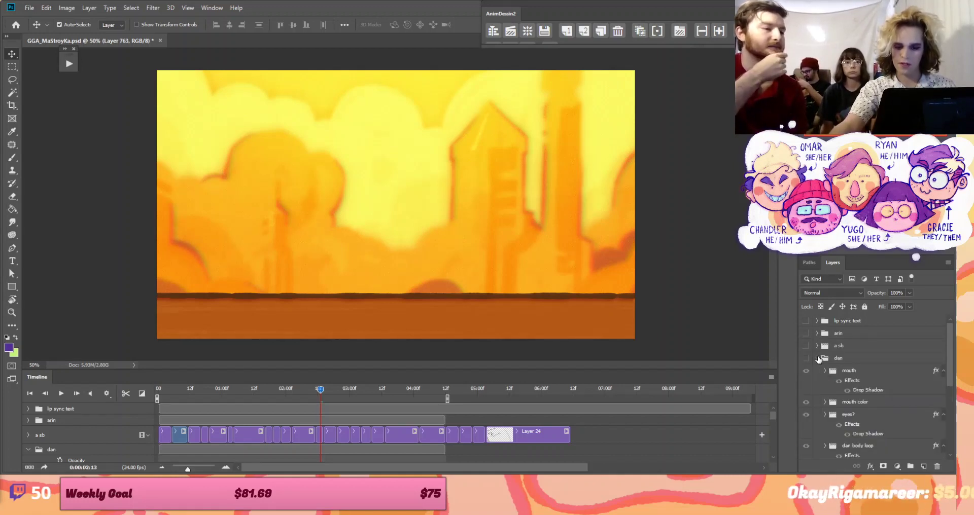
pyautogui.click(840, 381)
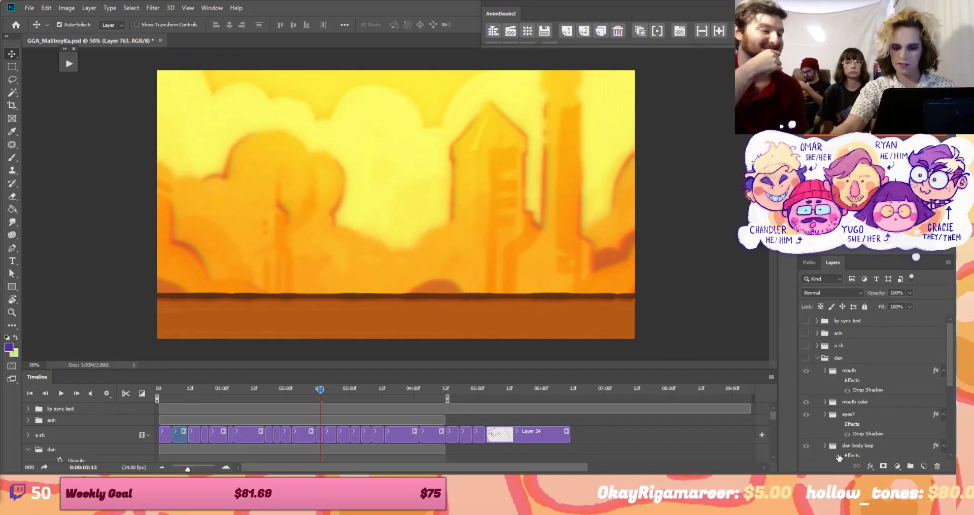
pyautogui.moveTo(949, 366)
pyautogui.mouseDown()
pyautogui.moveTo(950, 394)
pyautogui.moveTo(947, 357)
pyautogui.mouseUp()
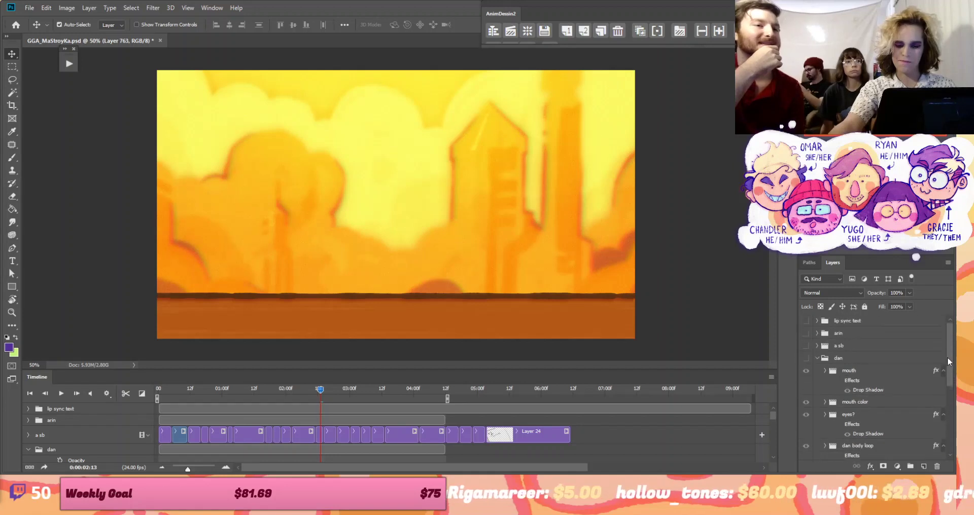
pyautogui.click(815, 359)
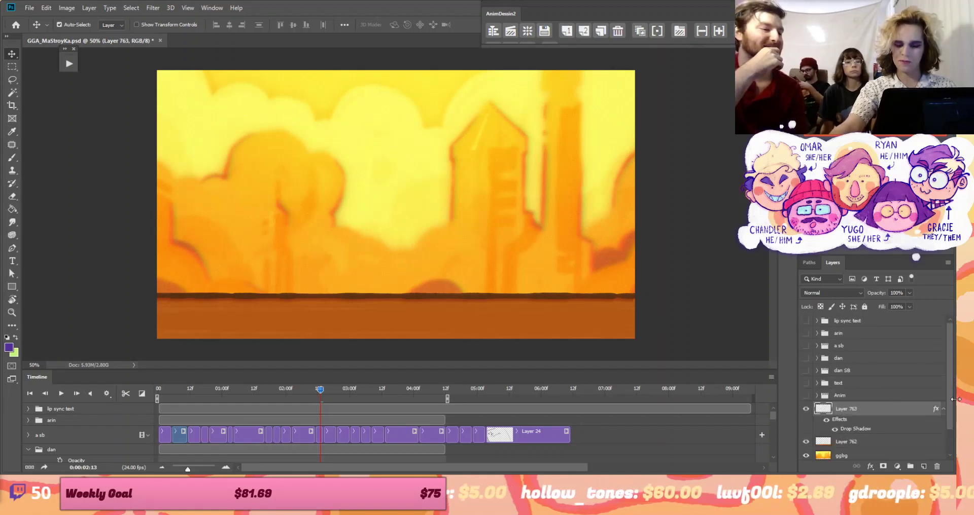
# Hide Layer 763, the Layer 762 ground strip and ggbg background, leaving flat orange
pyautogui.click(826, 421)
pyautogui.click(826, 420)
pyautogui.click(806, 410)
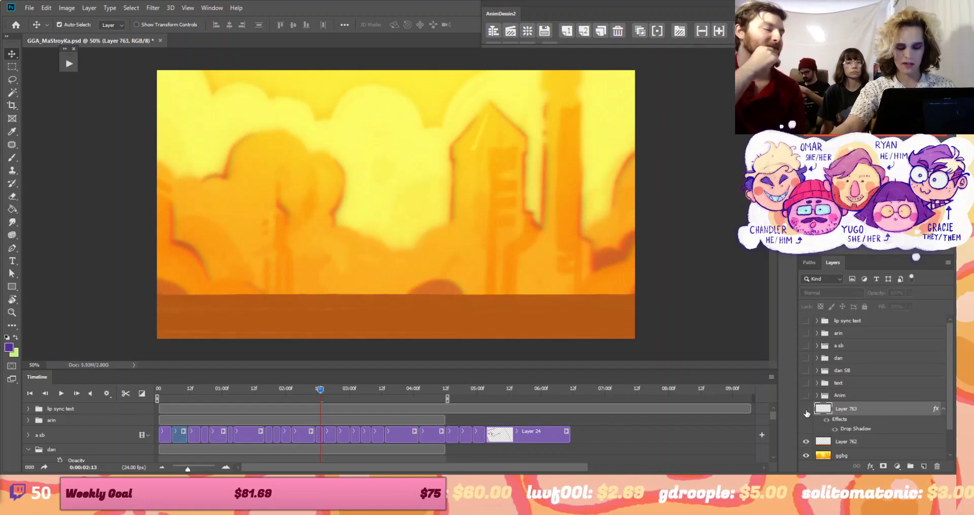
pyautogui.click(806, 442)
pyautogui.click(806, 456)
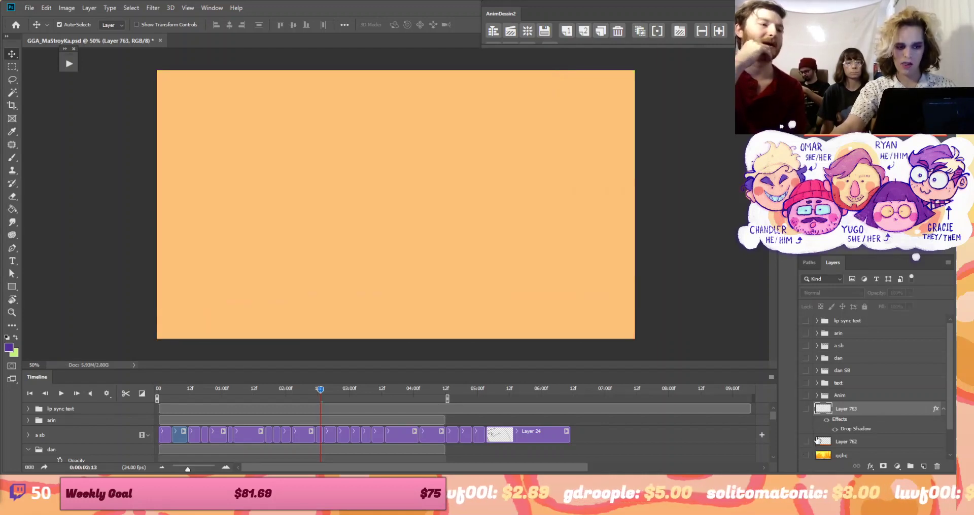
# Show the text group, expand its KA, Stroy and MA tracks, and scrub the MA-STROY-KA reveal
pyautogui.click(817, 383)
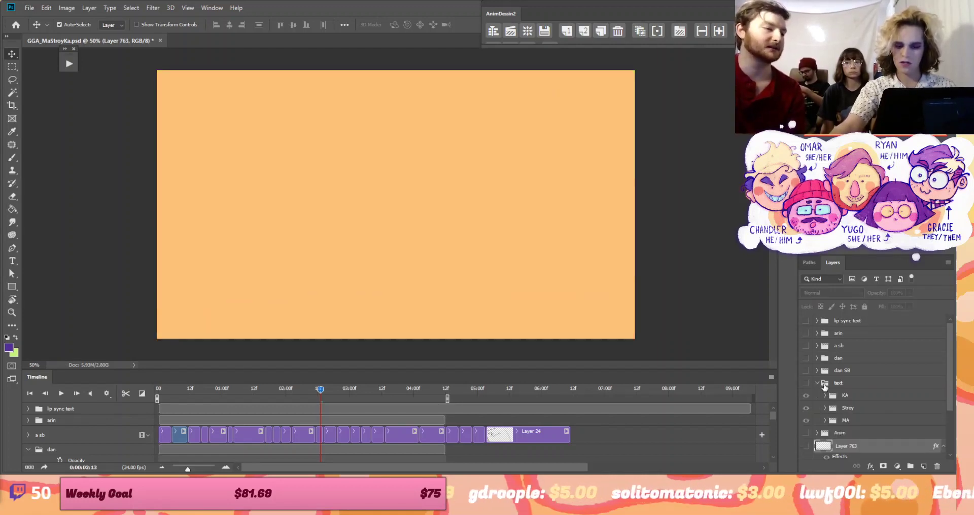
pyautogui.click(806, 383)
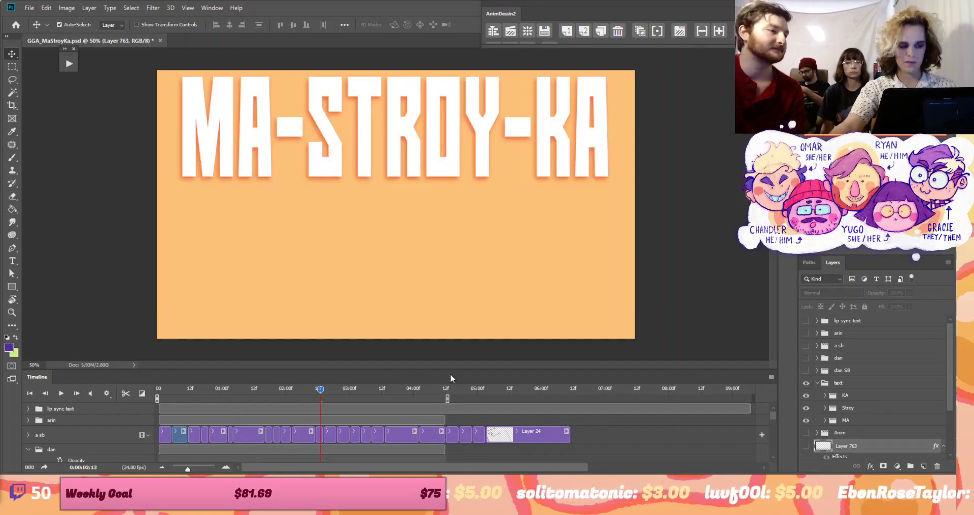
pyautogui.moveTo(330, 391); pyautogui.dragTo(257, 372)
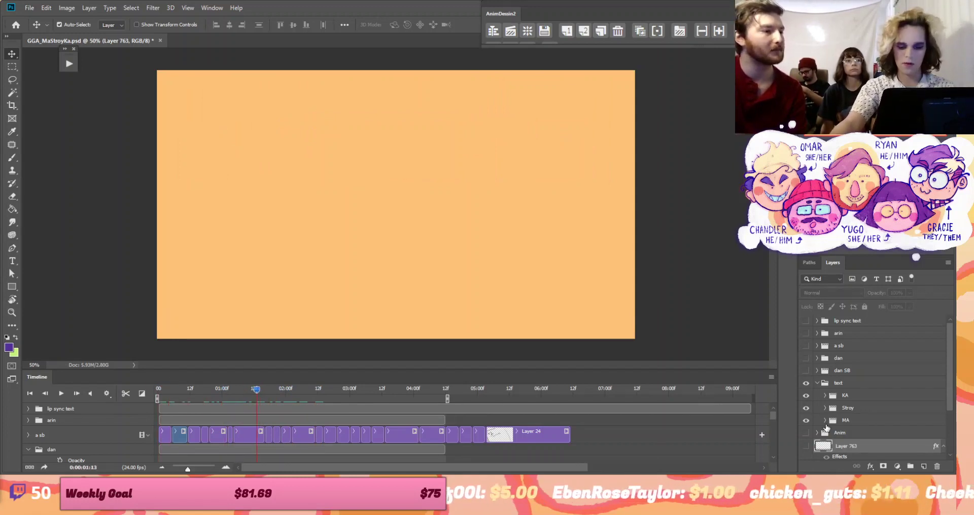
pyautogui.click(852, 384)
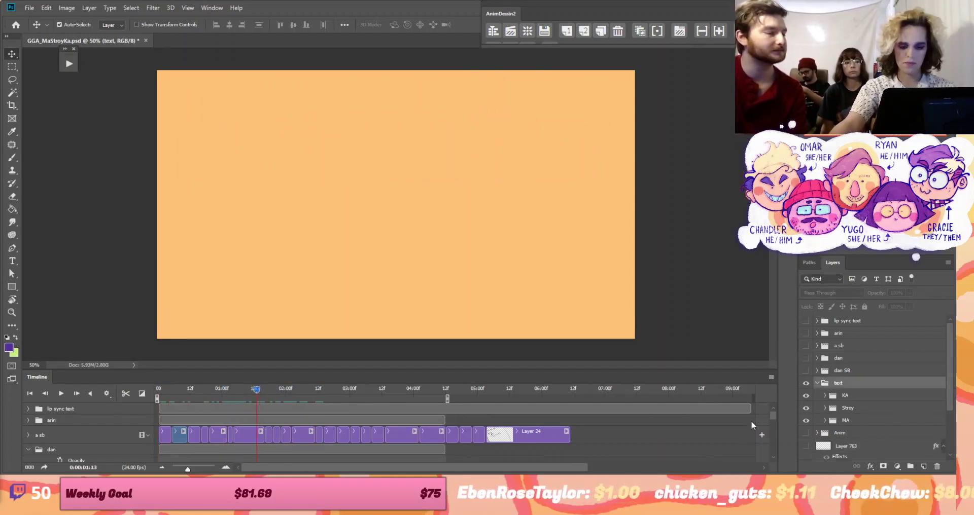
pyautogui.moveTo(771, 415); pyautogui.dragTo(775, 425)
pyautogui.moveTo(775, 429); pyautogui.dragTo(771, 438)
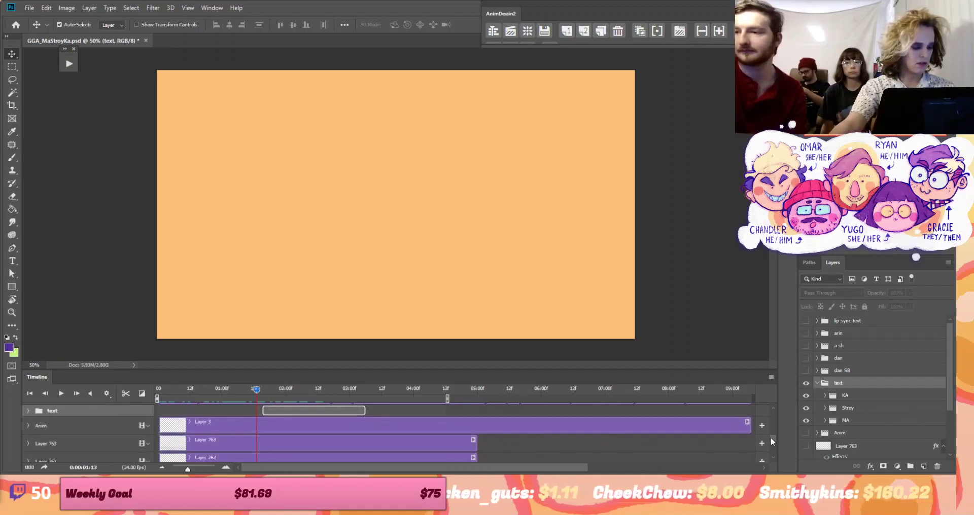
pyautogui.click(28, 411)
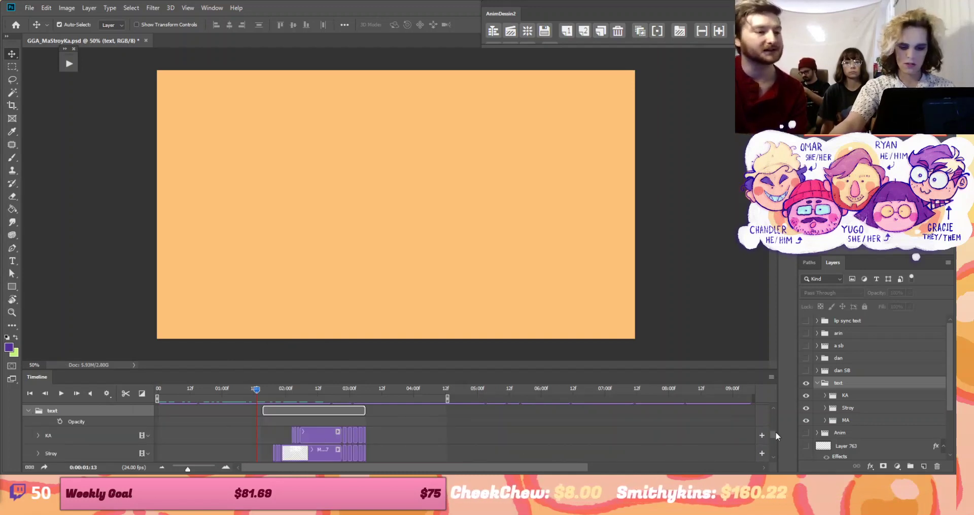
pyautogui.moveTo(773, 435); pyautogui.dragTo(778, 439)
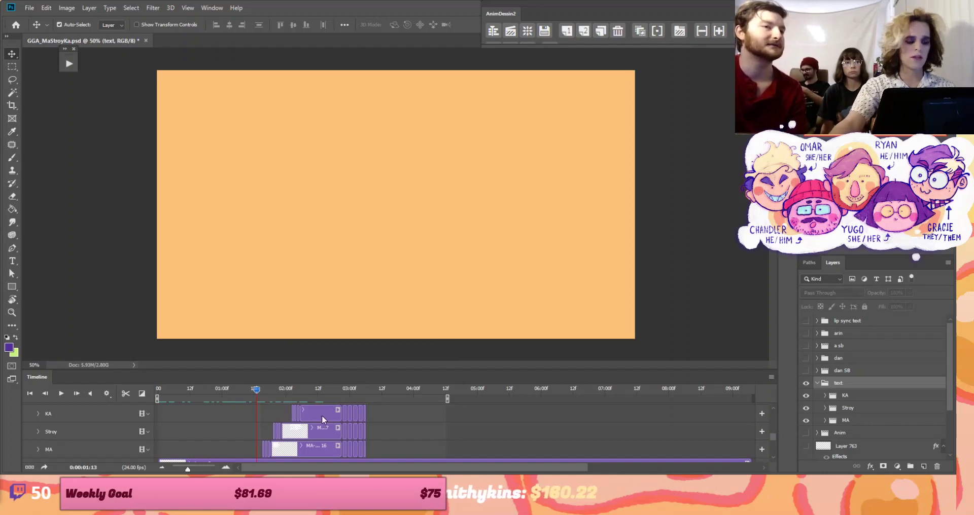
pyautogui.click(263, 389)
pyautogui.moveTo(264, 384); pyautogui.dragTo(316, 389)
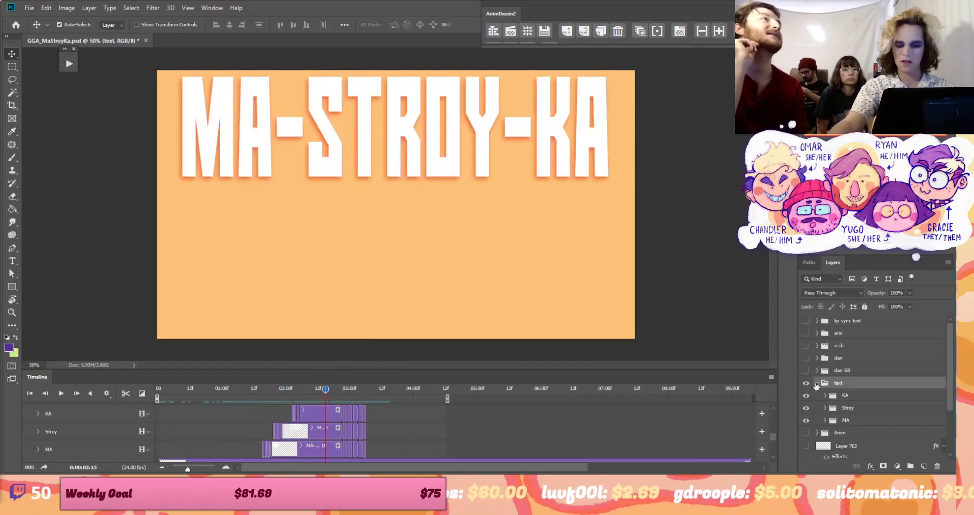
# Hide the MA-STROY-KA title, show dan SB and a sb, and play from frame one
pyautogui.click(806, 383)
pyautogui.click(817, 383)
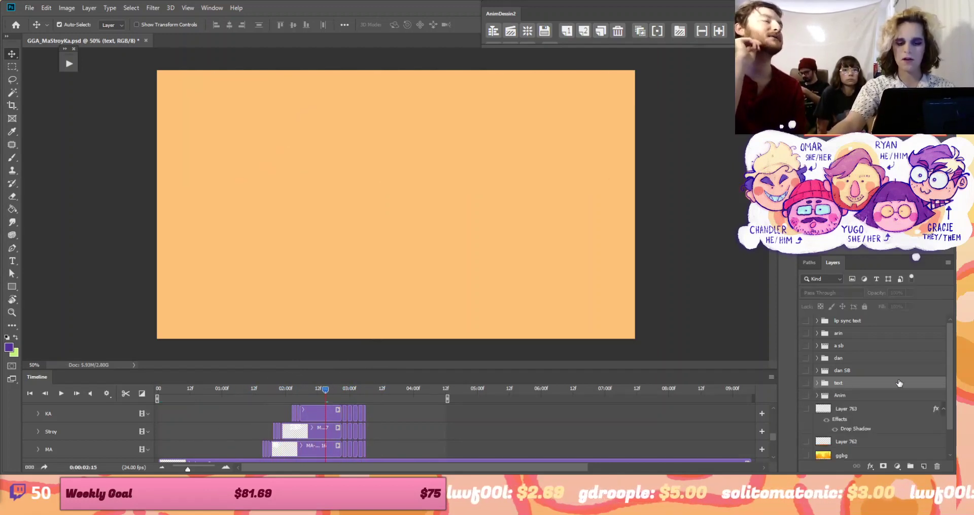
pyautogui.click(842, 371)
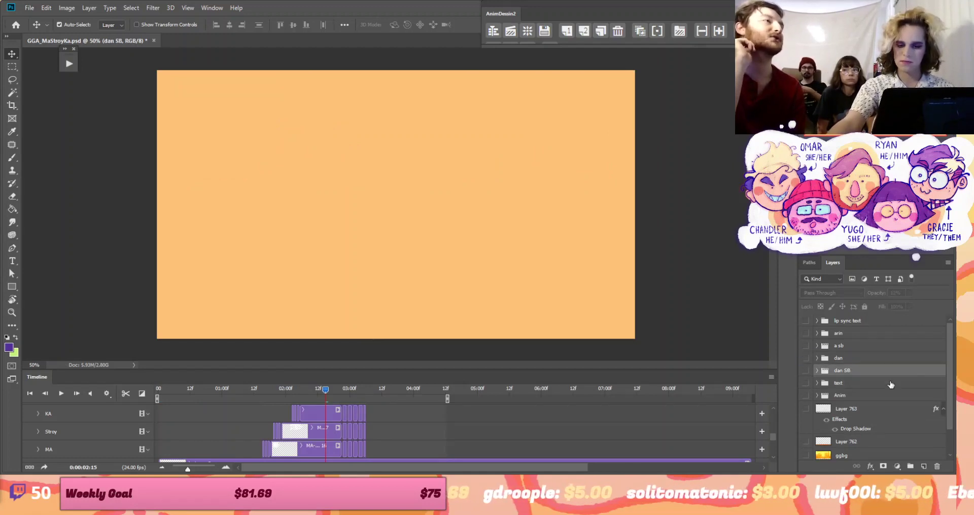
pyautogui.click(806, 370)
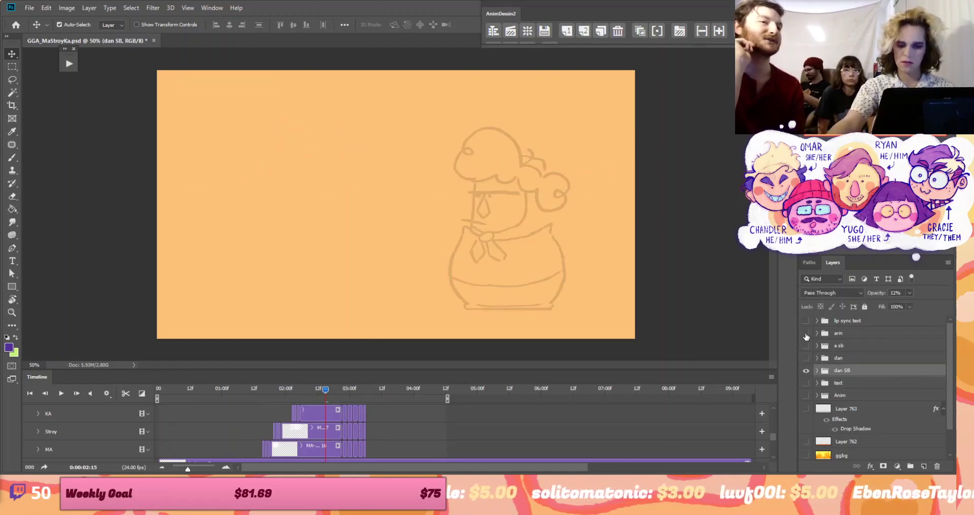
pyautogui.click(806, 346)
pyautogui.moveTo(325, 390); pyautogui.dragTo(120, 404)
pyautogui.click(61, 395)
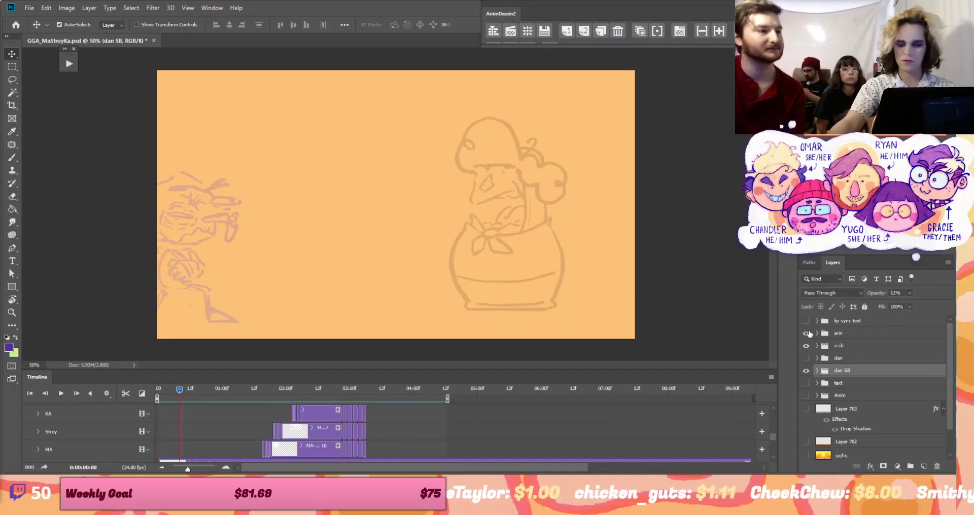
# Show the lip sync text and replace arin's lines and colors with the arin rough sketch
pyautogui.click(806, 334)
pyautogui.click(806, 333)
pyautogui.click(806, 320)
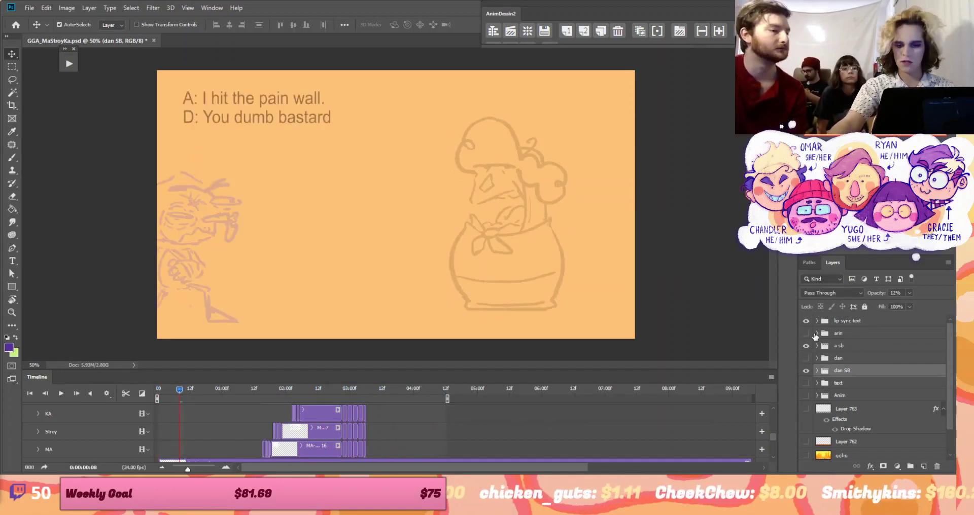
pyautogui.click(818, 336)
pyautogui.click(816, 334)
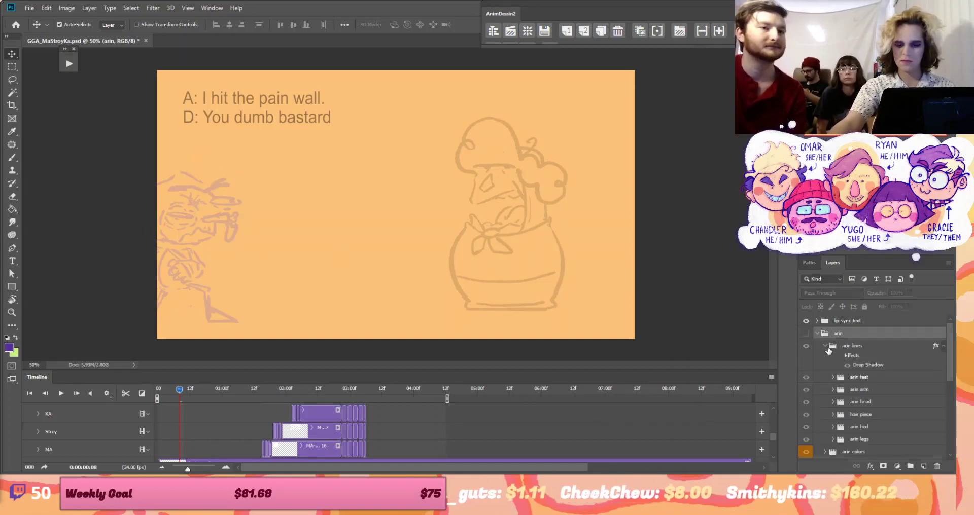
pyautogui.click(825, 347)
pyautogui.click(807, 348)
pyautogui.click(808, 348)
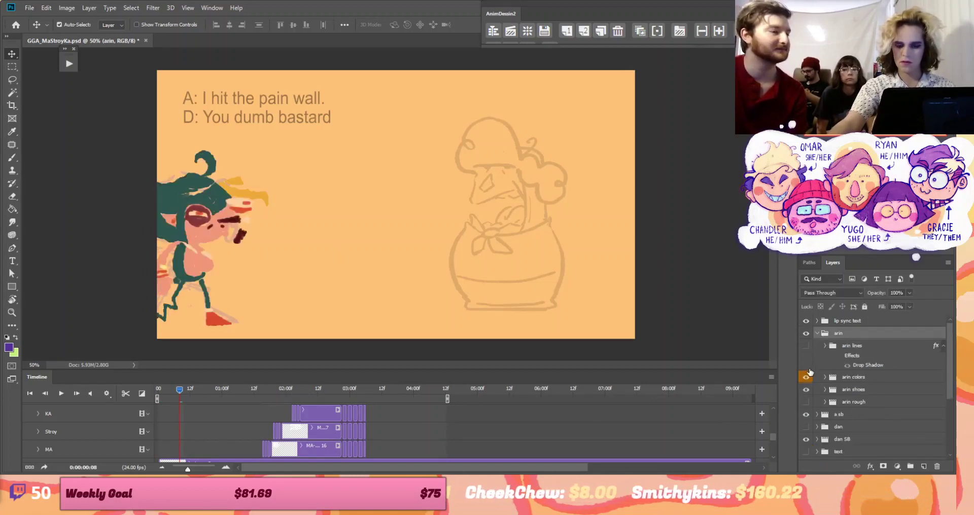
pyautogui.click(807, 379)
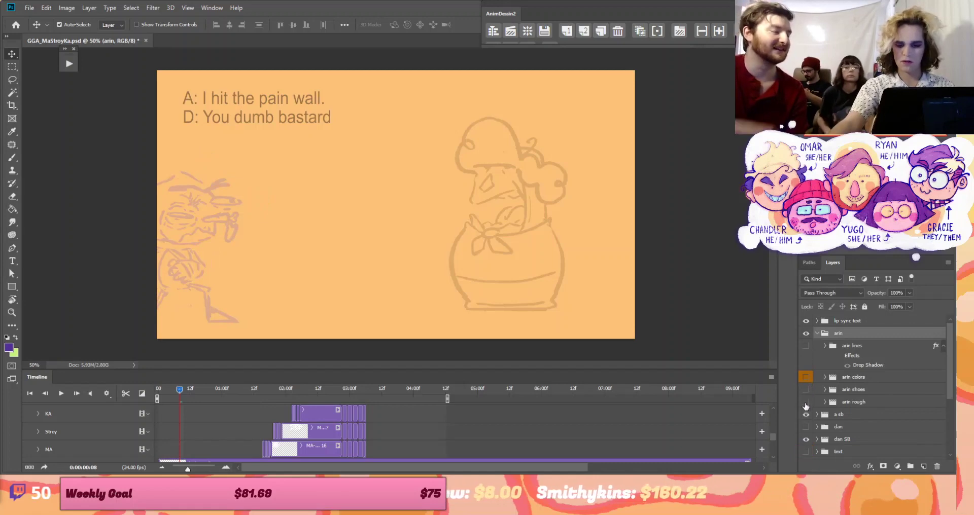
pyautogui.click(806, 403)
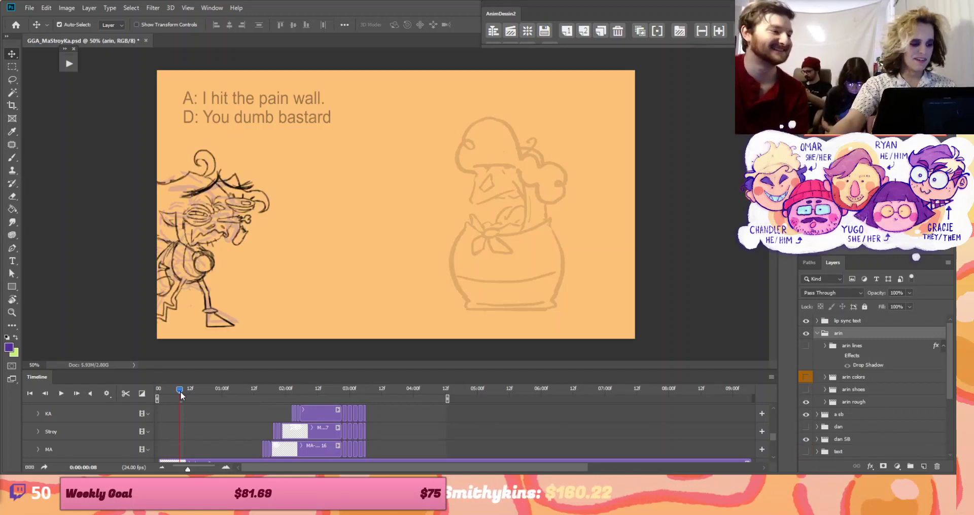
pyautogui.moveTo(181, 391)
pyautogui.mouseDown()
pyautogui.moveTo(301, 389)
pyautogui.moveTo(278, 399)
pyautogui.moveTo(182, 395)
pyautogui.moveTo(297, 361)
pyautogui.moveTo(288, 367)
pyautogui.mouseUp()
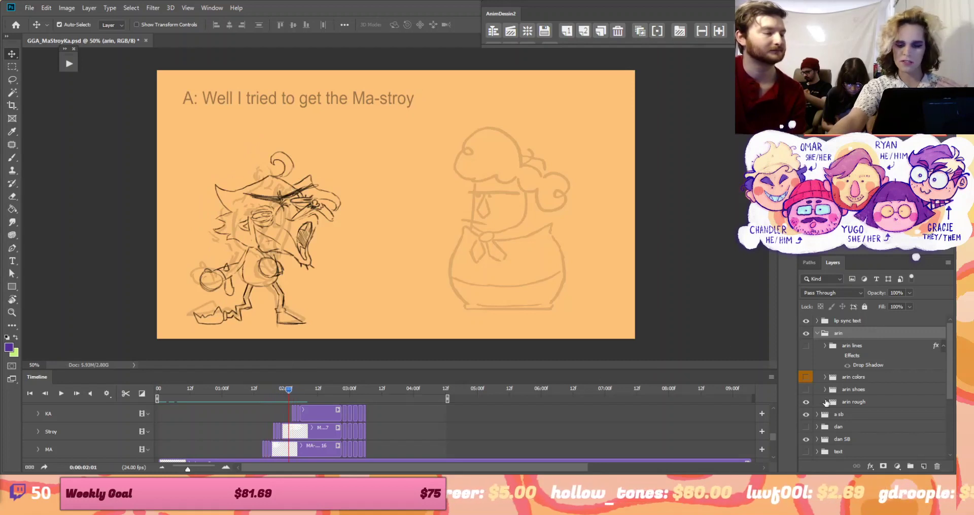
# Toggle arin's rough sketch on and off repeatedly to compare, zooming in on it
pyautogui.click(806, 404)
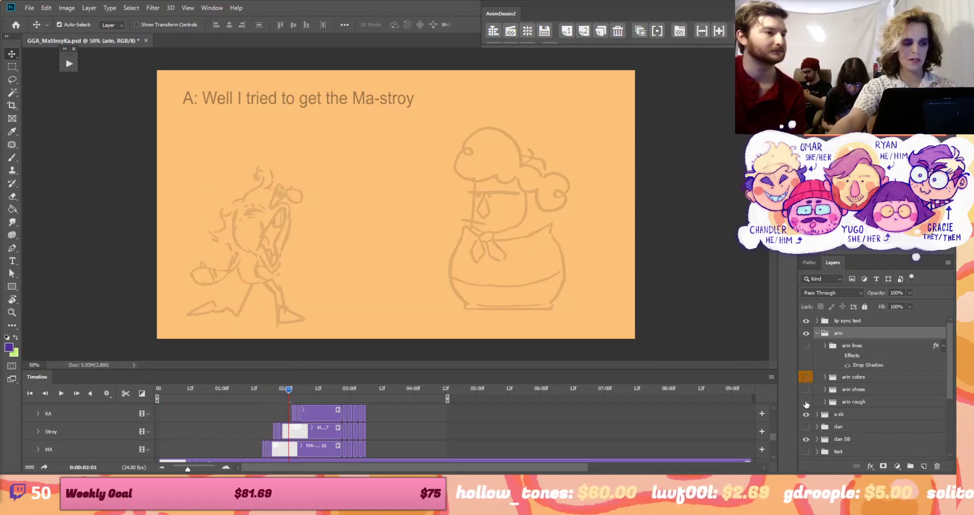
pyautogui.click(806, 404)
pyautogui.click(806, 404)
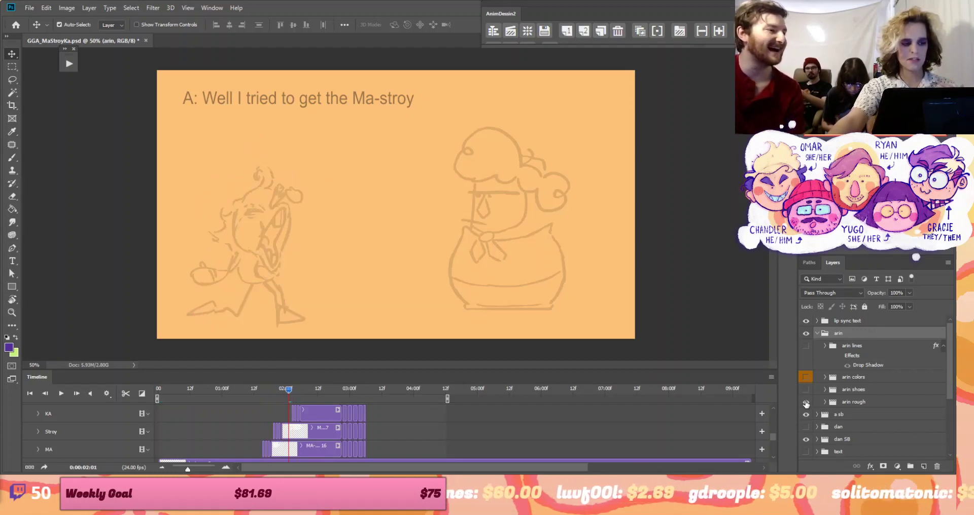
pyautogui.click(806, 404)
pyautogui.click(806, 404)
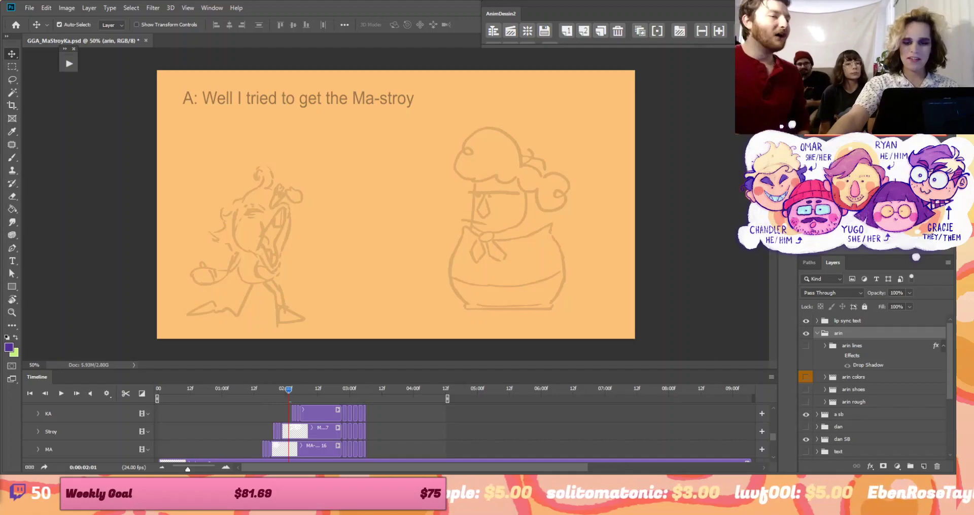
pyautogui.scroll(5, 395, 208)
pyautogui.hscroll(-5, 396, 203)
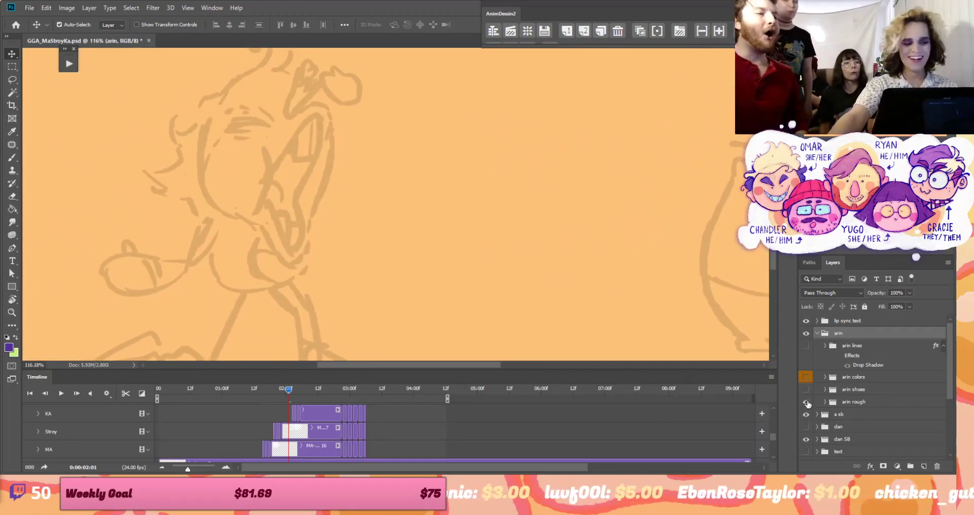
pyautogui.click(806, 403)
pyautogui.click(807, 402)
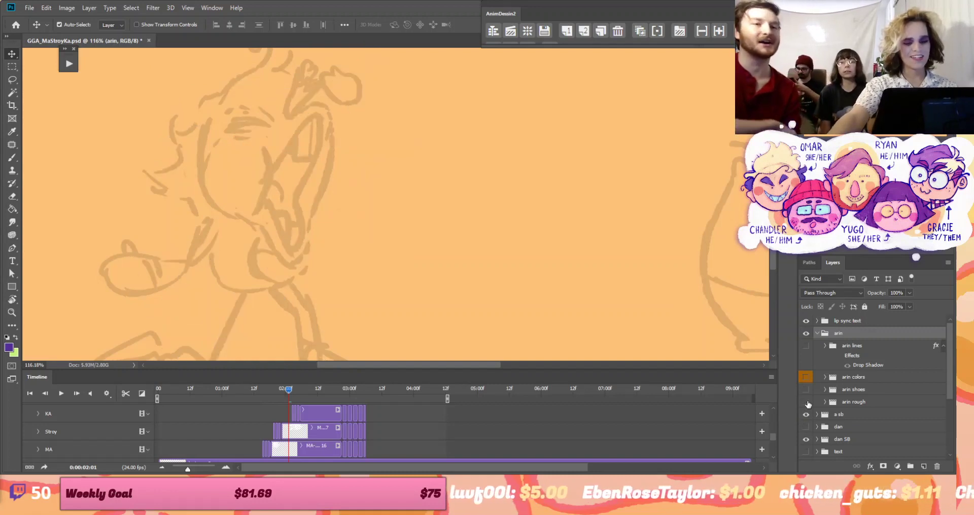
# Hide the a sb sketch, show the arin lines layer, and turn off arin rough
pyautogui.click(806, 414)
pyautogui.click(804, 402)
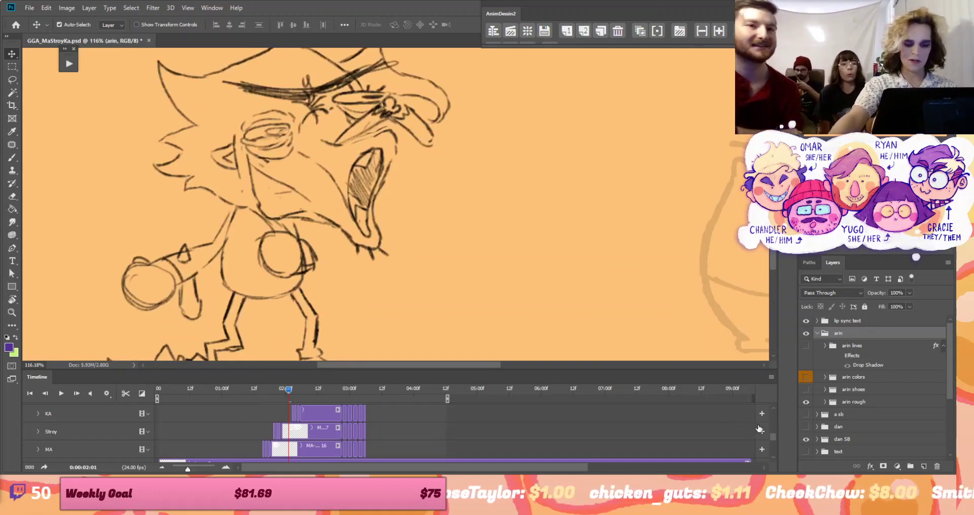
pyautogui.moveTo(772, 435); pyautogui.dragTo(769, 420)
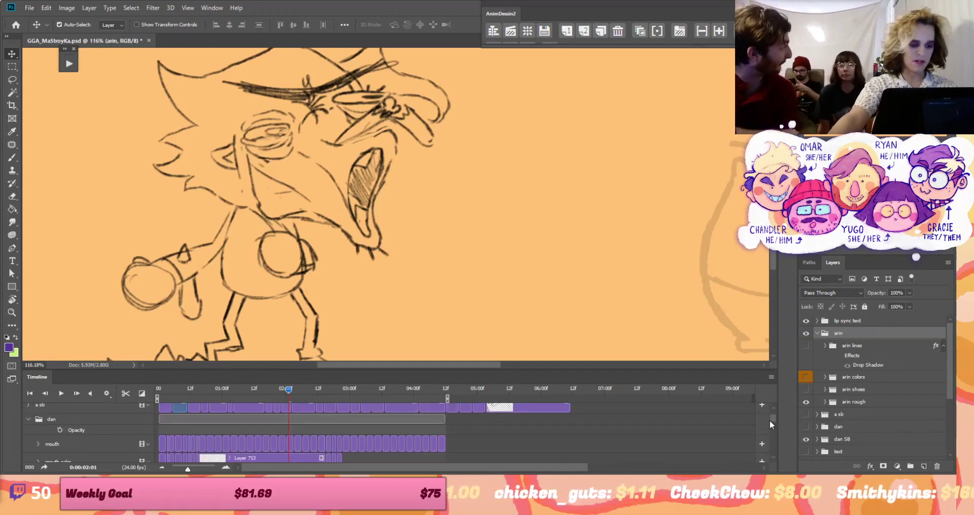
pyautogui.click(807, 347)
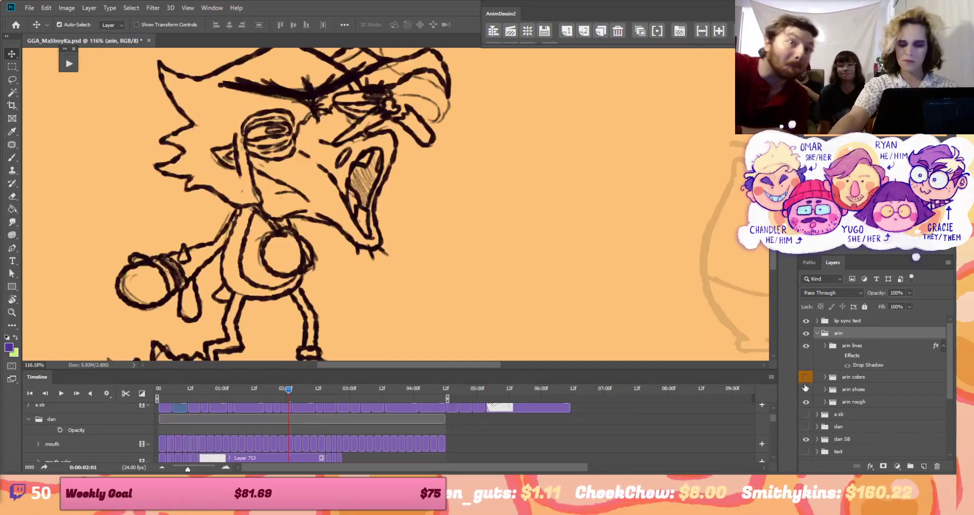
pyautogui.click(807, 401)
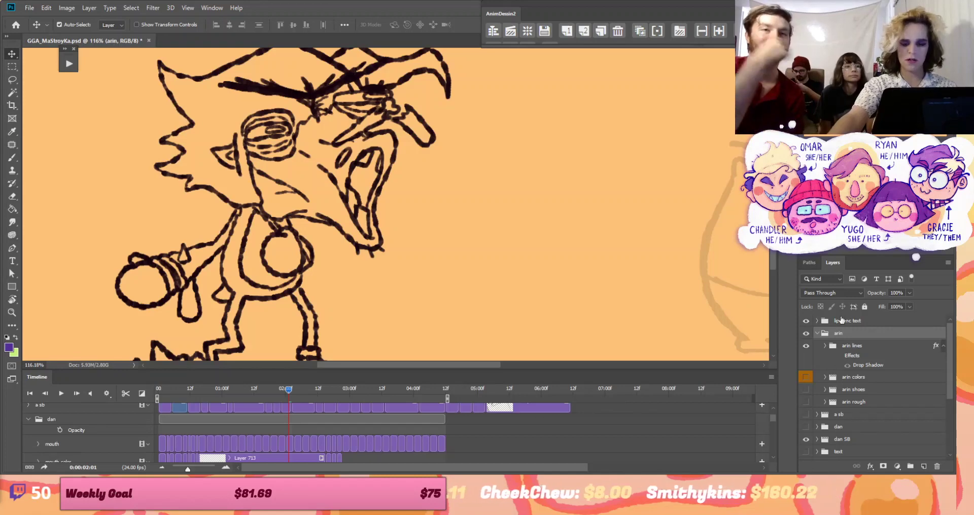
pyautogui.scroll(-5, 396, 203)
pyautogui.scroll(3, 395, 203)
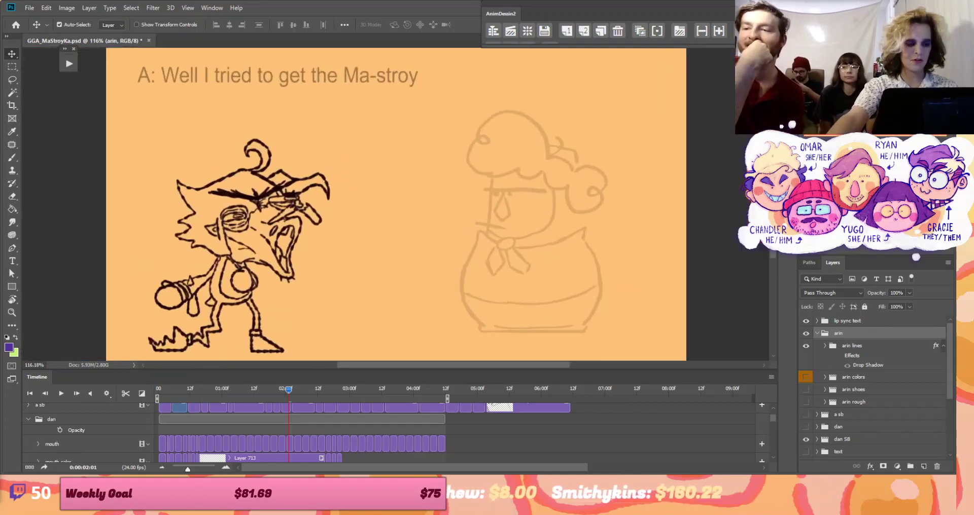
pyautogui.moveTo(509, 271); pyautogui.dragTo(546, 304)
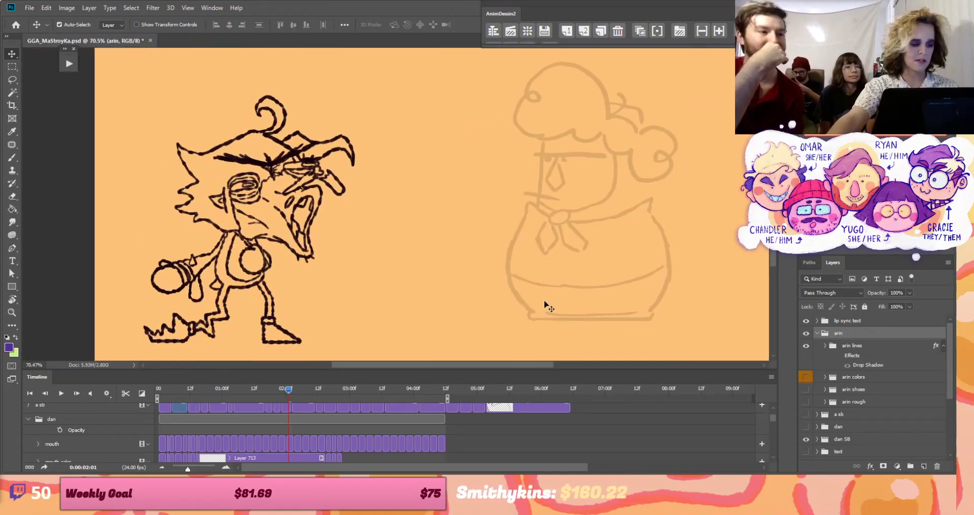
pyautogui.moveTo(294, 399); pyautogui.dragTo(62, 391)
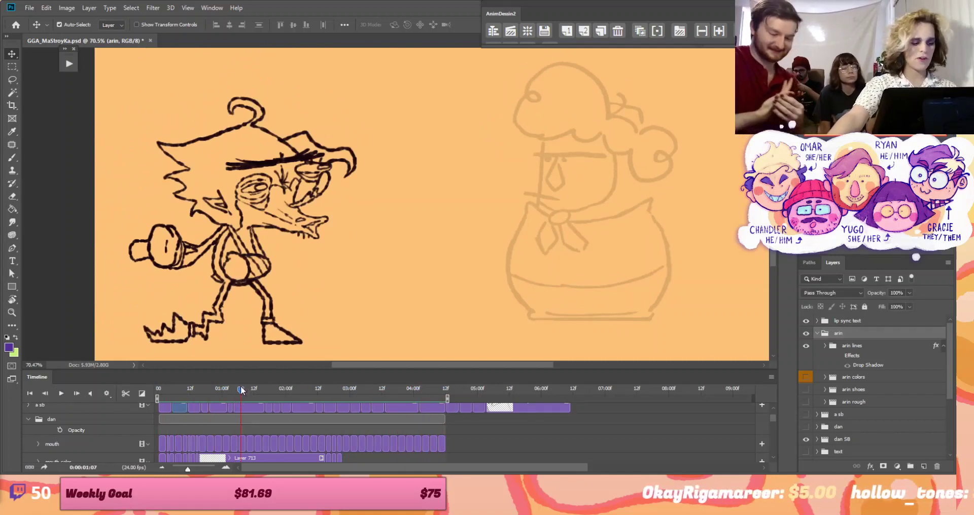
pyautogui.moveTo(241, 388); pyautogui.dragTo(312, 390)
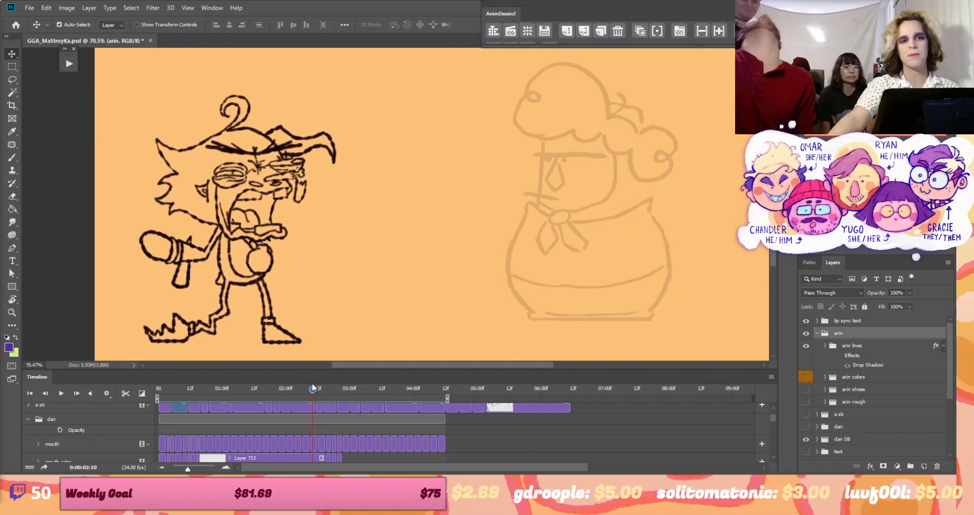
pyautogui.moveTo(314, 389); pyautogui.dragTo(145, 376)
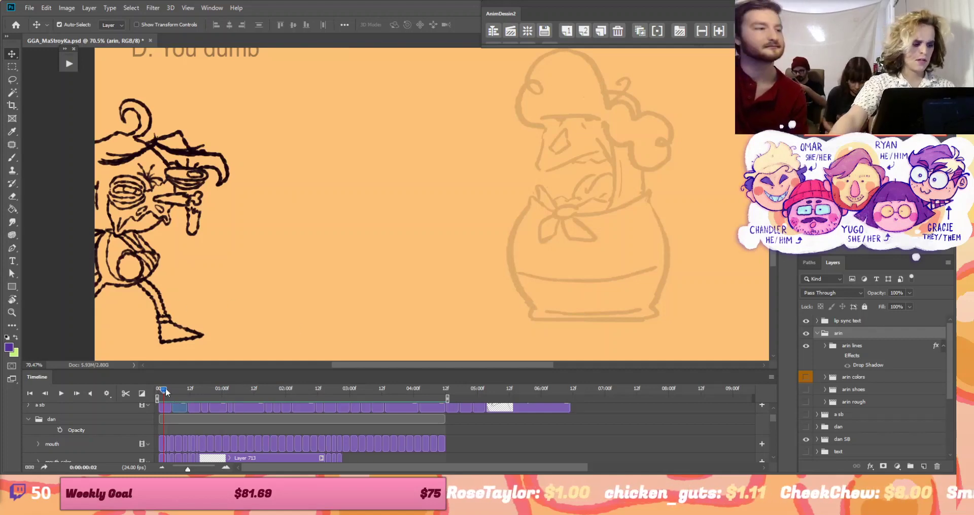
pyautogui.moveTo(165, 388); pyautogui.dragTo(217, 389)
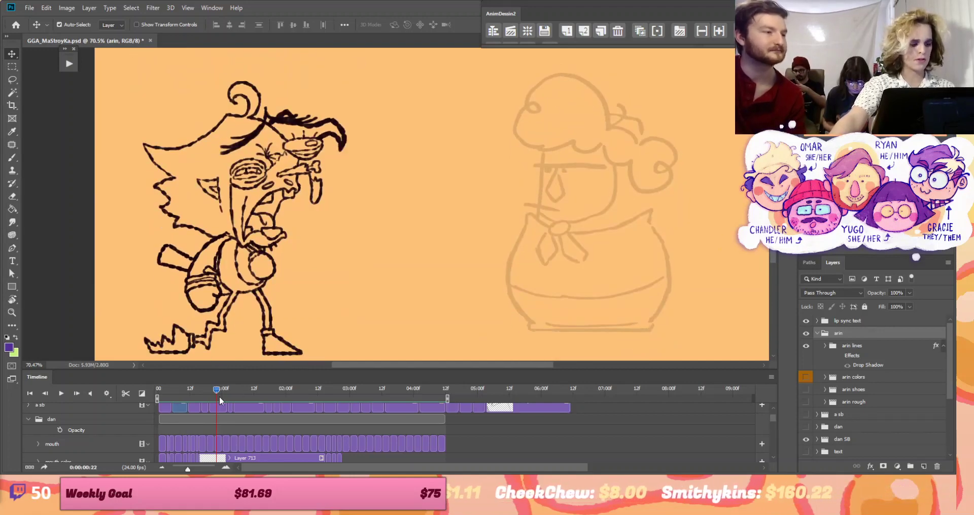
pyautogui.moveTo(217, 391)
pyautogui.mouseDown()
pyautogui.moveTo(447, 385)
pyautogui.moveTo(162, 358)
pyautogui.moveTo(437, 357)
pyautogui.moveTo(258, 364)
pyautogui.moveTo(274, 370)
pyautogui.mouseUp()
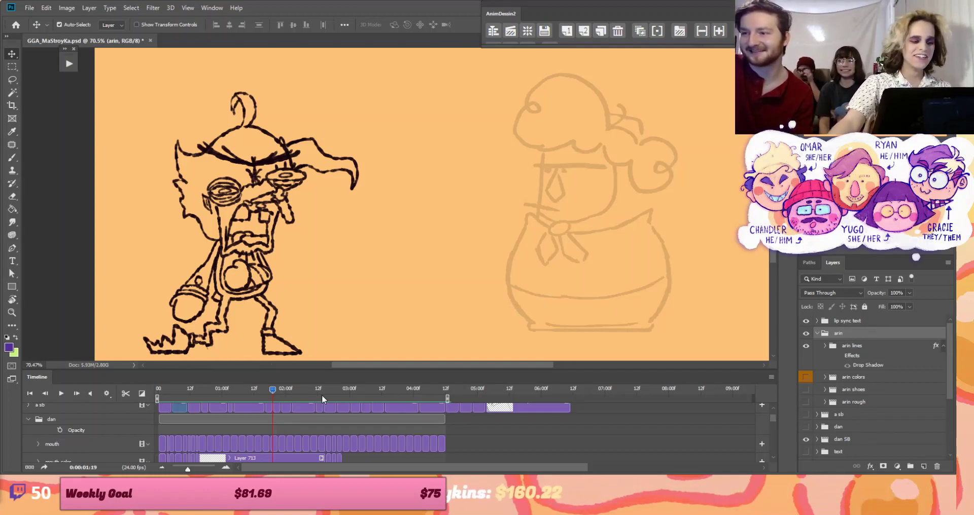
pyautogui.moveTo(276, 395)
pyautogui.mouseDown()
pyautogui.moveTo(245, 394)
pyautogui.moveTo(292, 394)
pyautogui.mouseUp()
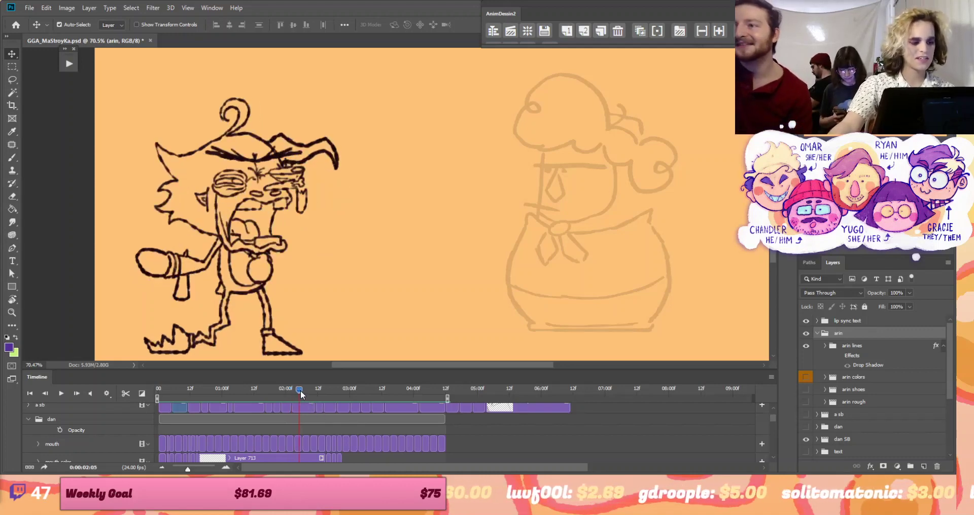
pyautogui.moveTo(300, 390); pyautogui.dragTo(281, 444)
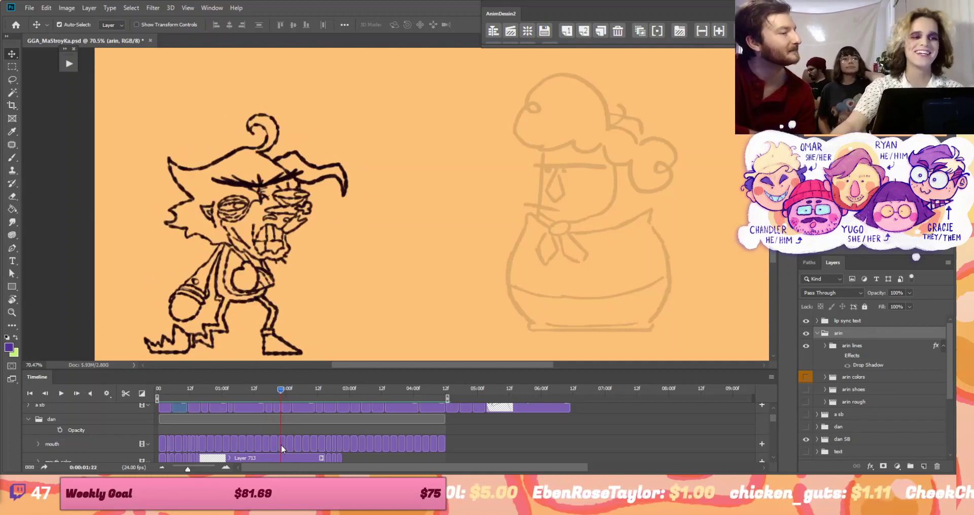
pyautogui.moveTo(281, 444); pyautogui.dragTo(301, 436)
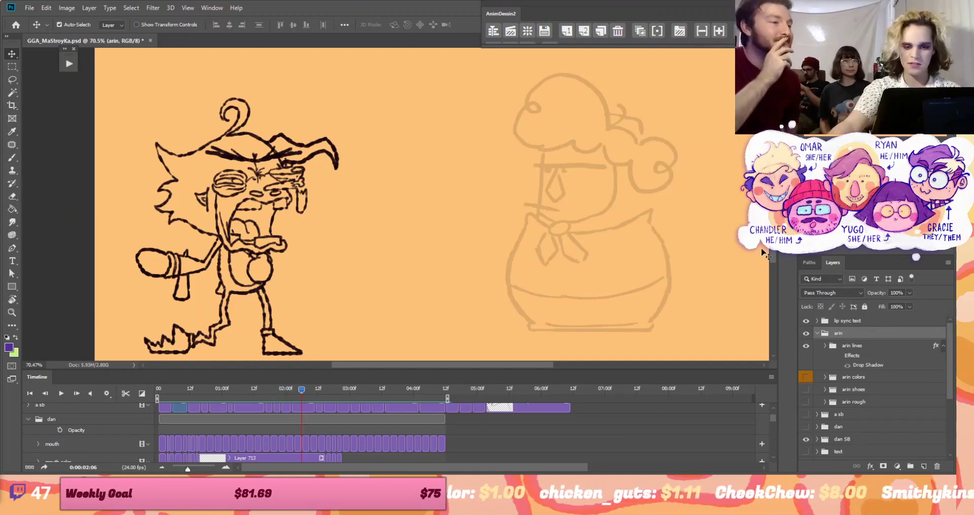
pyautogui.scroll(3, 763, 254)
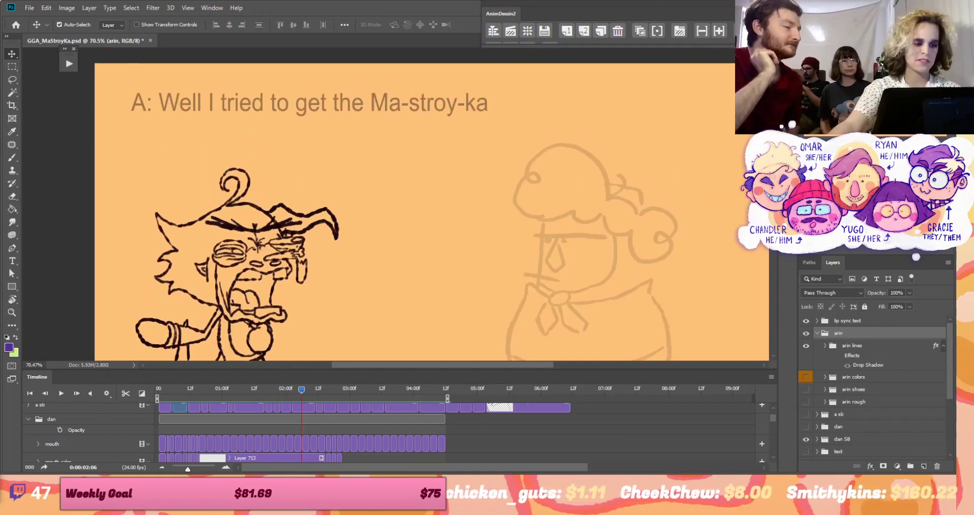
pyautogui.scroll(-1, 764, 254)
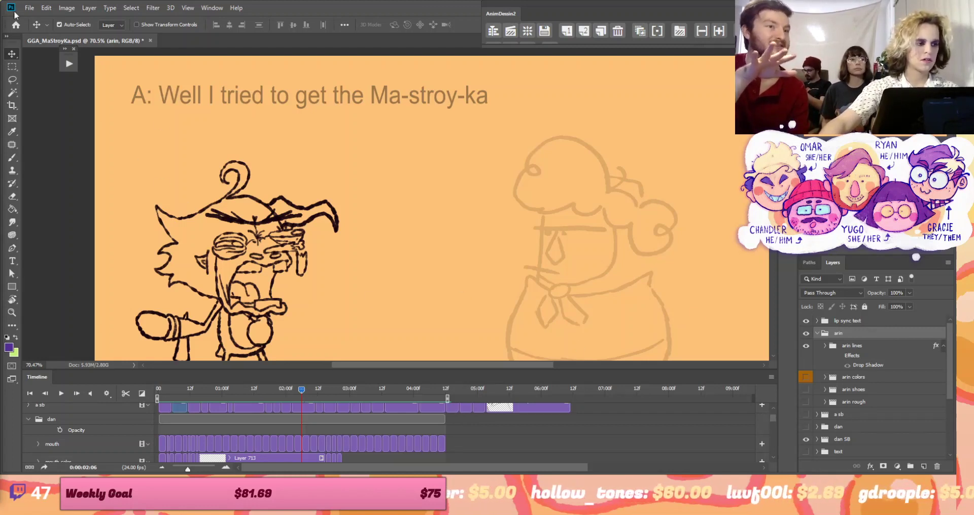
# Save GGA_MaStroyKa.psd with File > Save
pyautogui.click(29, 8)
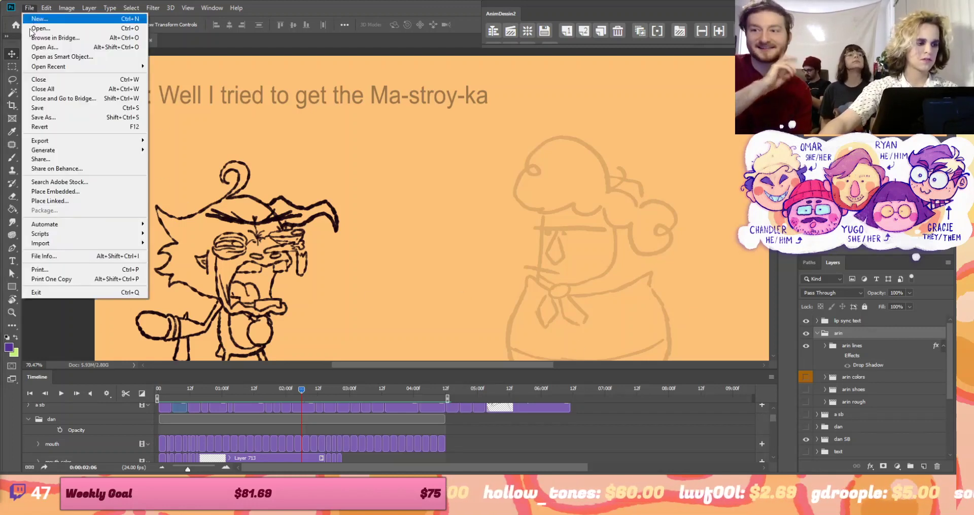
pyautogui.click(41, 108)
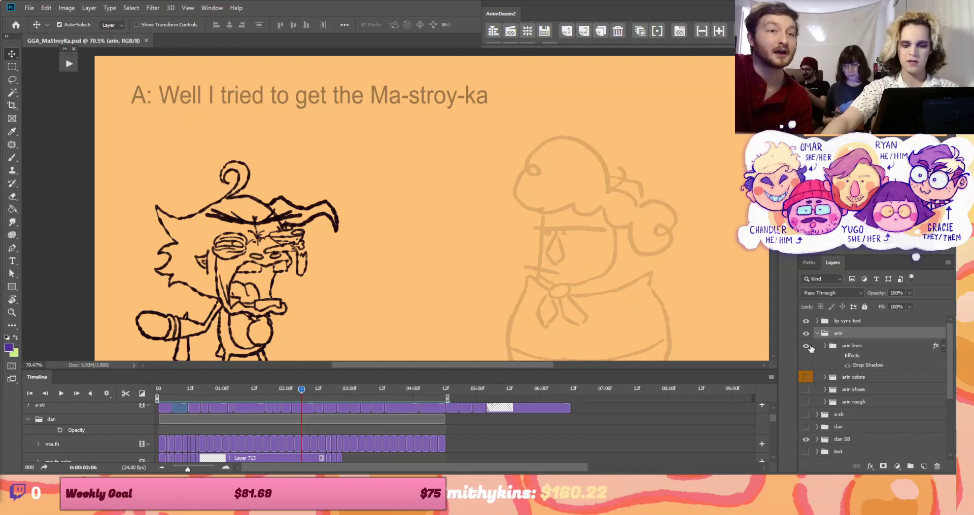
# Hide the arin group, show the dan group, and preview the opening frames
pyautogui.click(817, 333)
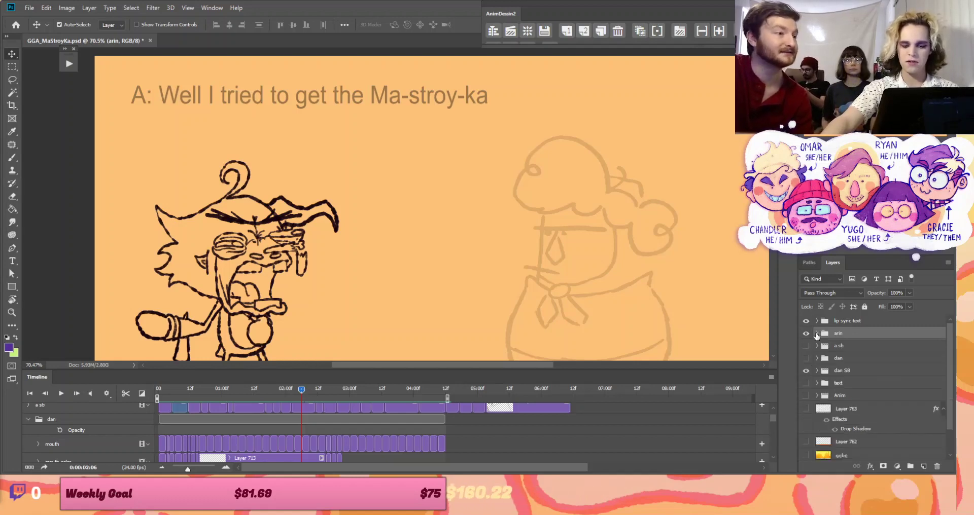
pyautogui.click(806, 333)
pyautogui.click(807, 358)
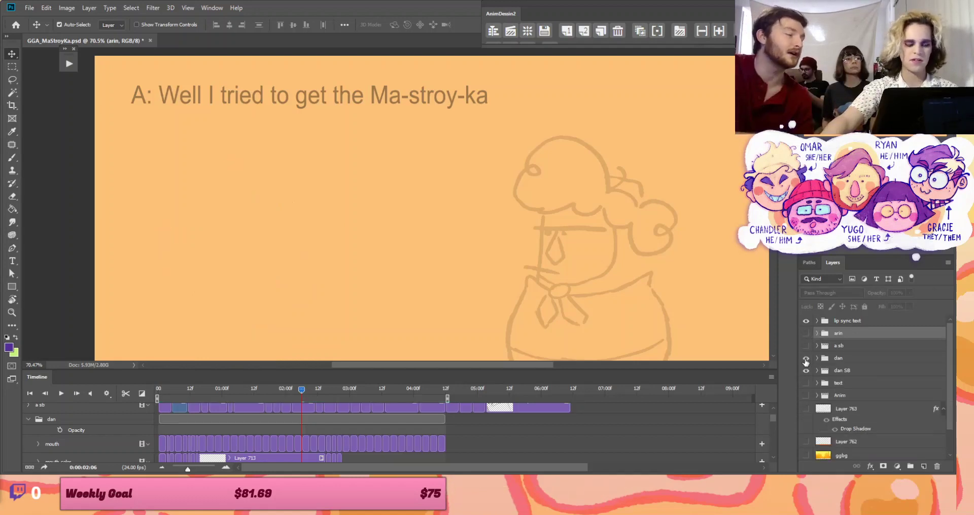
pyautogui.scroll(-3, 396, 203)
pyautogui.hscroll(3, 396, 203)
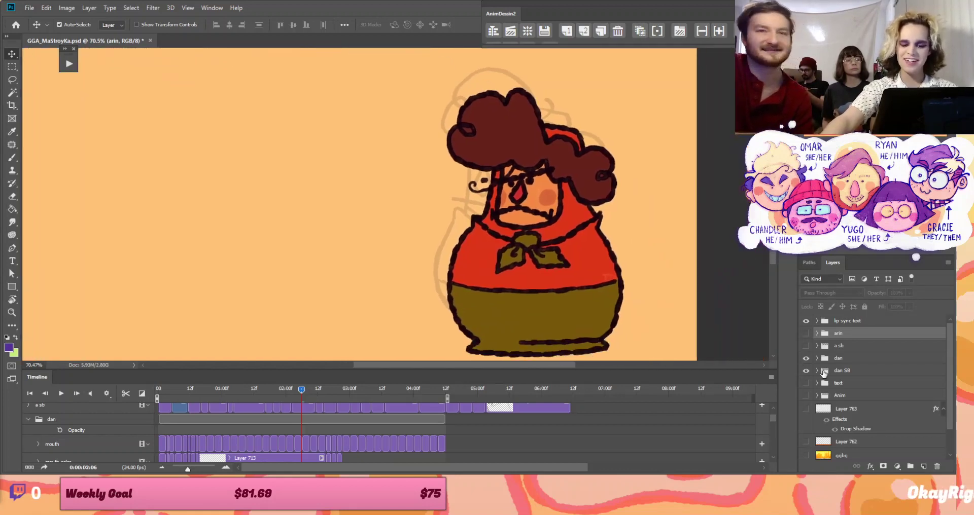
pyautogui.click(817, 358)
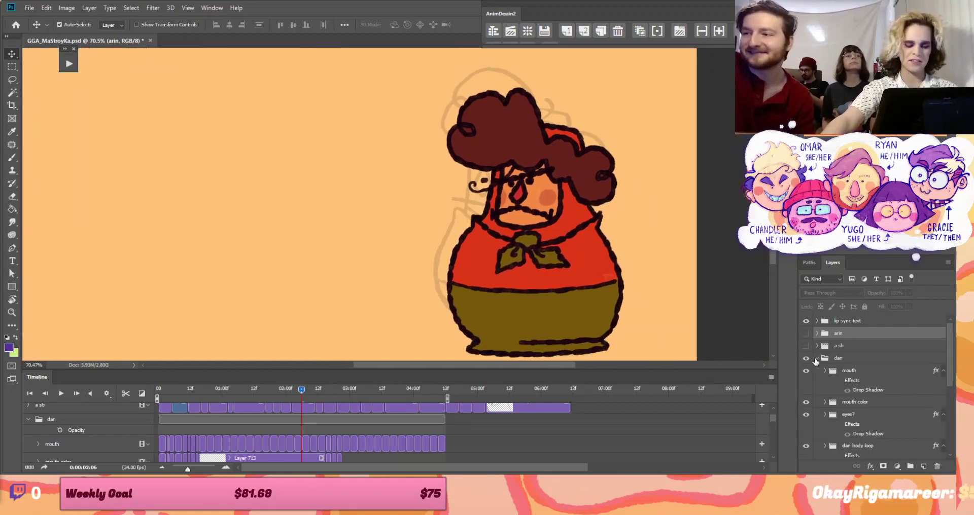
pyautogui.click(806, 358)
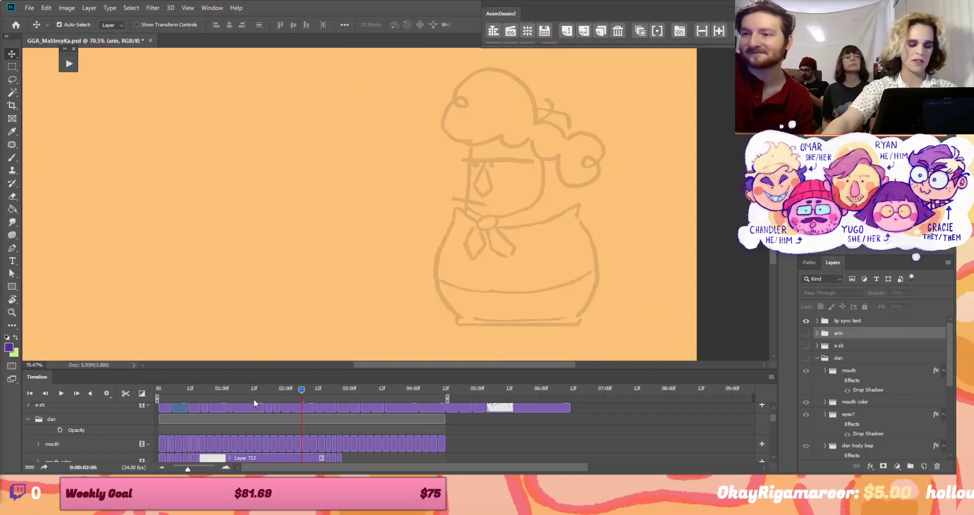
pyautogui.moveTo(301, 390); pyautogui.dragTo(244, 389)
pyautogui.moveTo(188, 373); pyautogui.dragTo(163, 351)
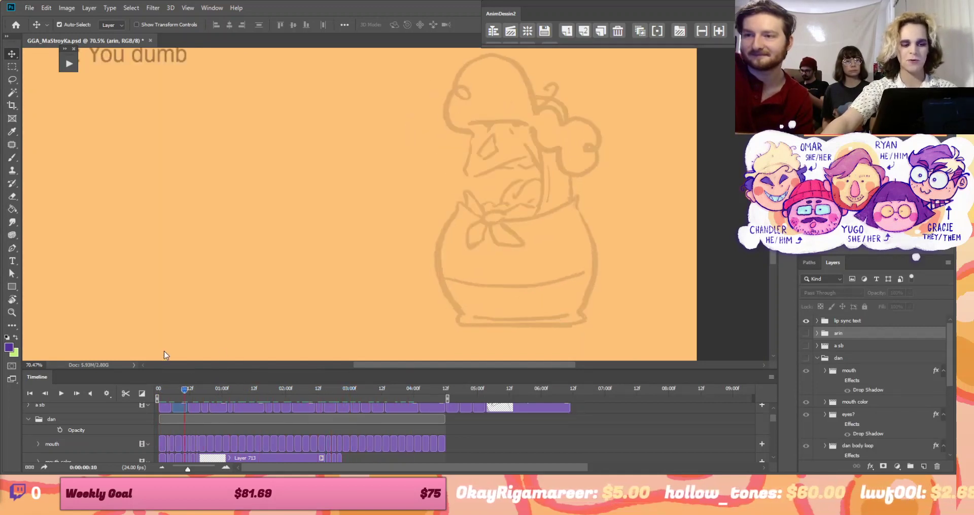
# Hide dan's triangle mouth, mouth colour, eye lines and fill colours, keeping the black outlines
pyautogui.click(806, 358)
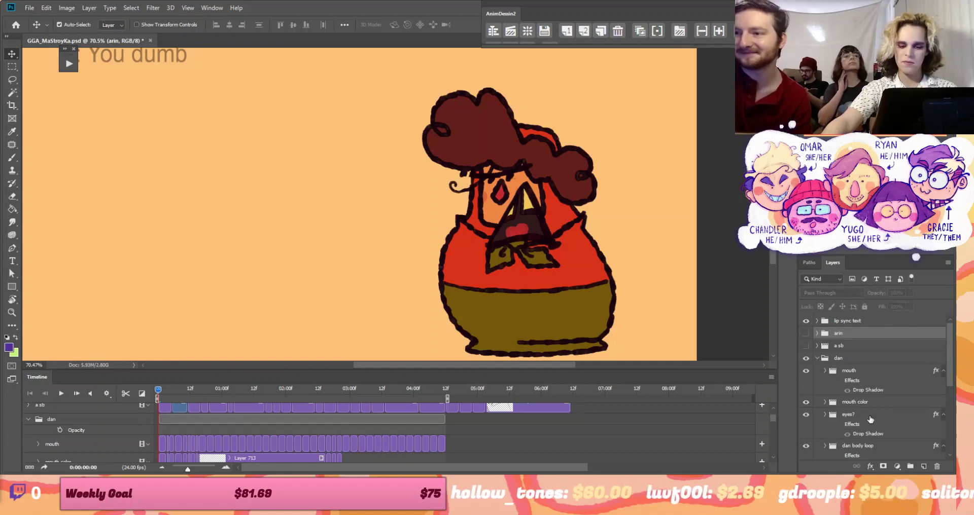
pyautogui.click(806, 371)
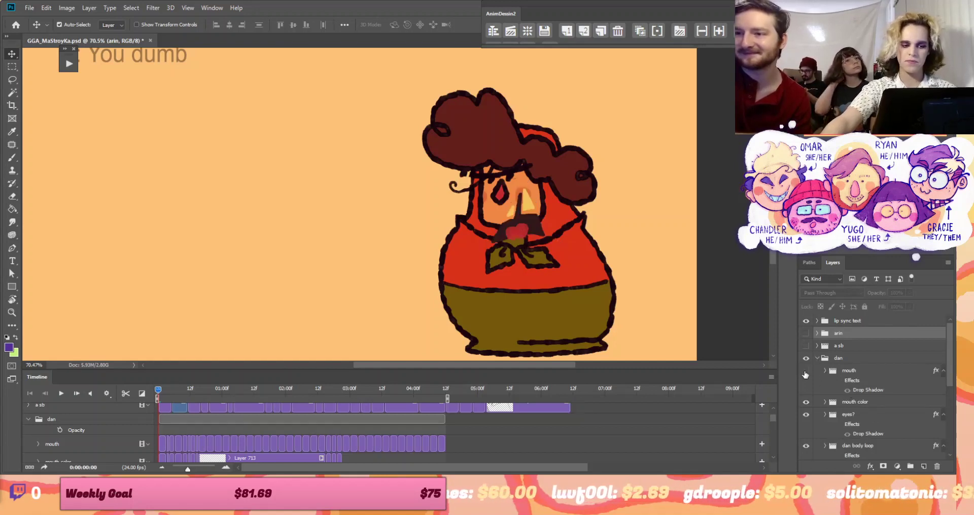
pyautogui.click(806, 404)
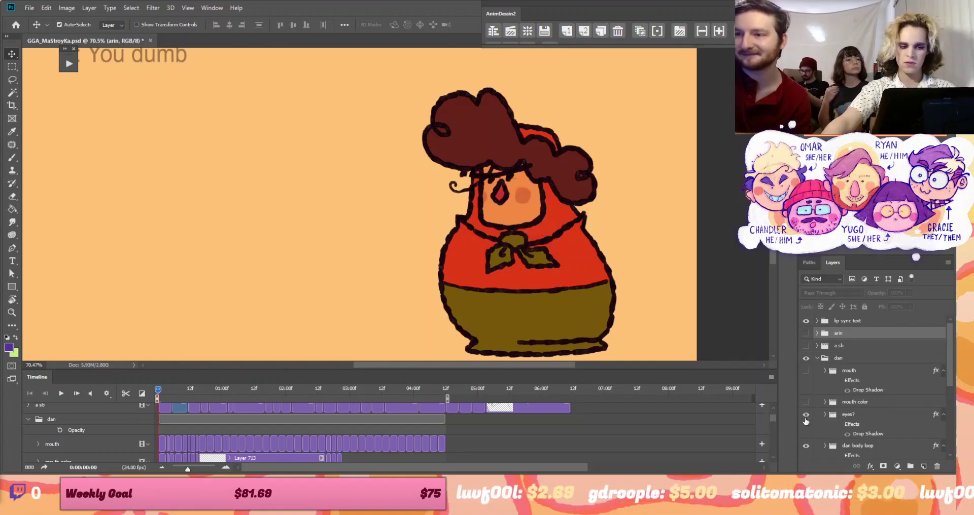
pyautogui.click(805, 416)
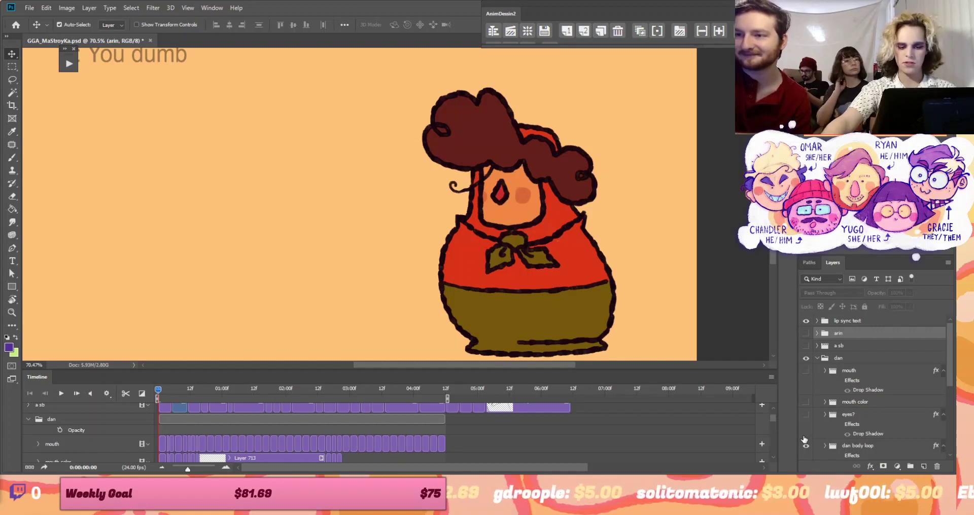
pyautogui.click(806, 445)
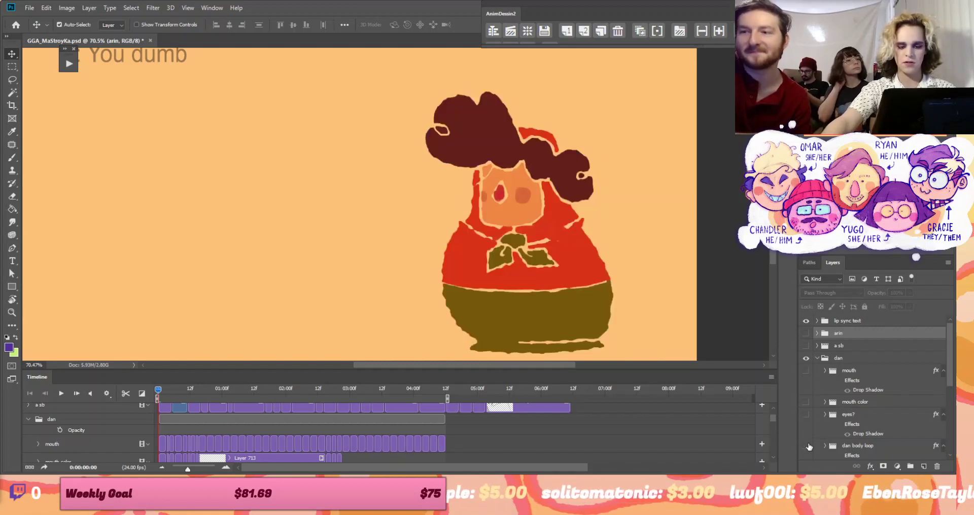
pyautogui.click(806, 446)
pyautogui.moveTo(951, 379)
pyautogui.mouseDown()
pyautogui.moveTo(942, 416)
pyautogui.moveTo(945, 370)
pyautogui.mouseUp()
pyautogui.click(807, 402)
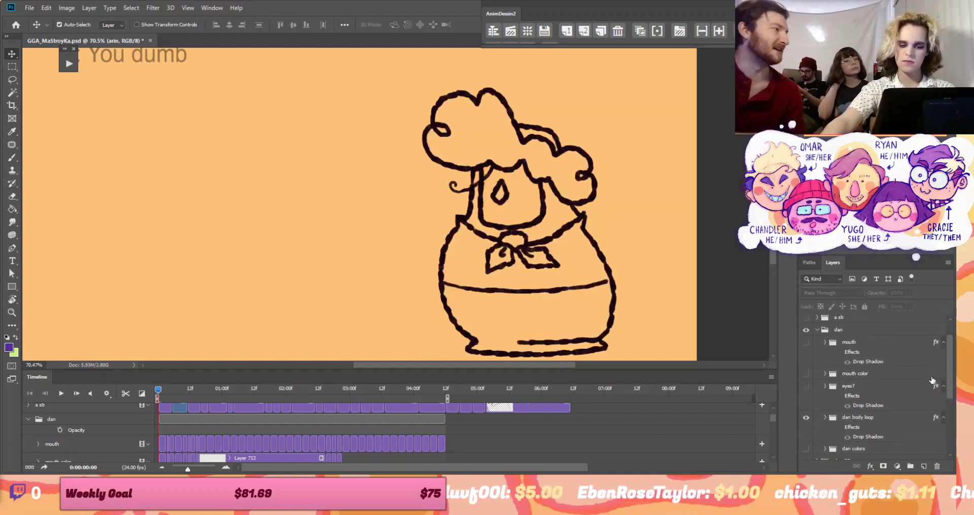
pyautogui.moveTo(168, 388); pyautogui.dragTo(350, 389)
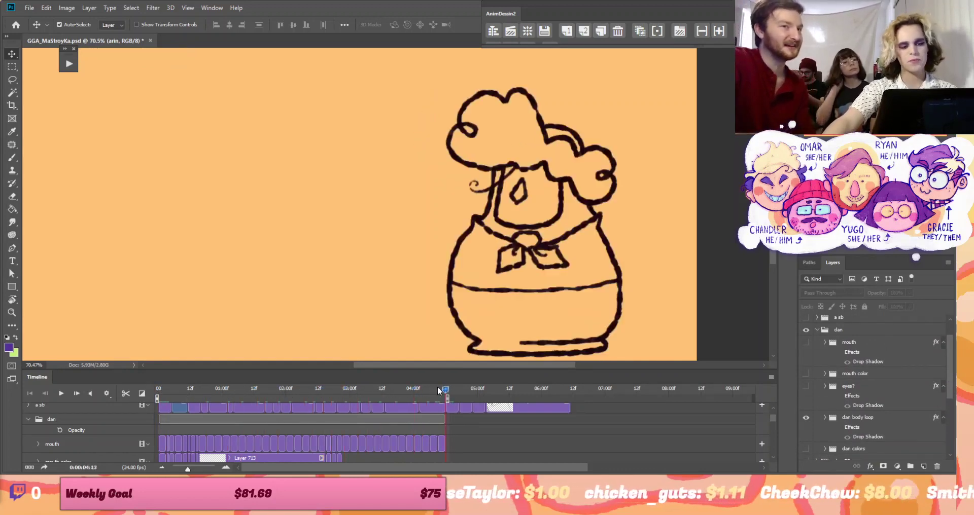
# Scrub the early frames to check dan's mouth lip-sync, then collapse the dan group
pyautogui.click(171, 387)
pyautogui.moveTo(171, 375); pyautogui.dragTo(205, 390)
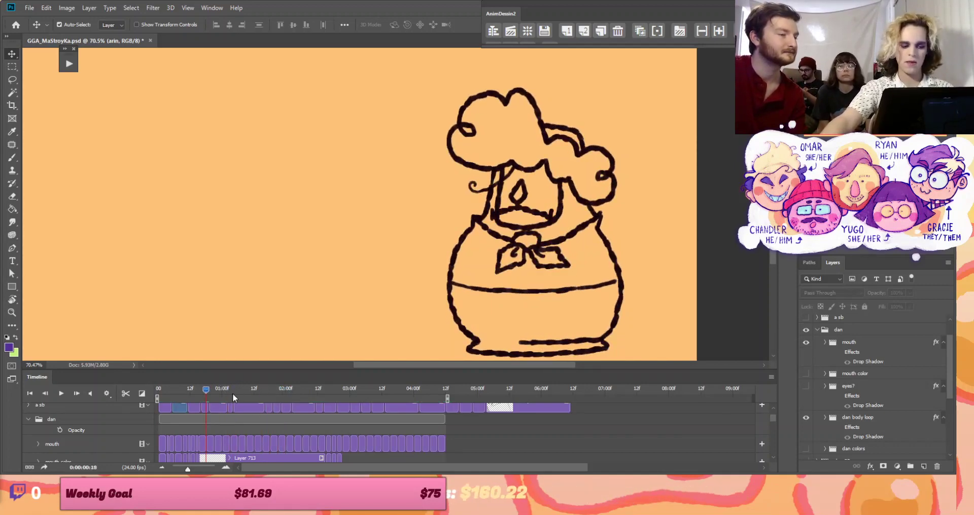
pyautogui.moveTo(209, 390); pyautogui.dragTo(158, 390)
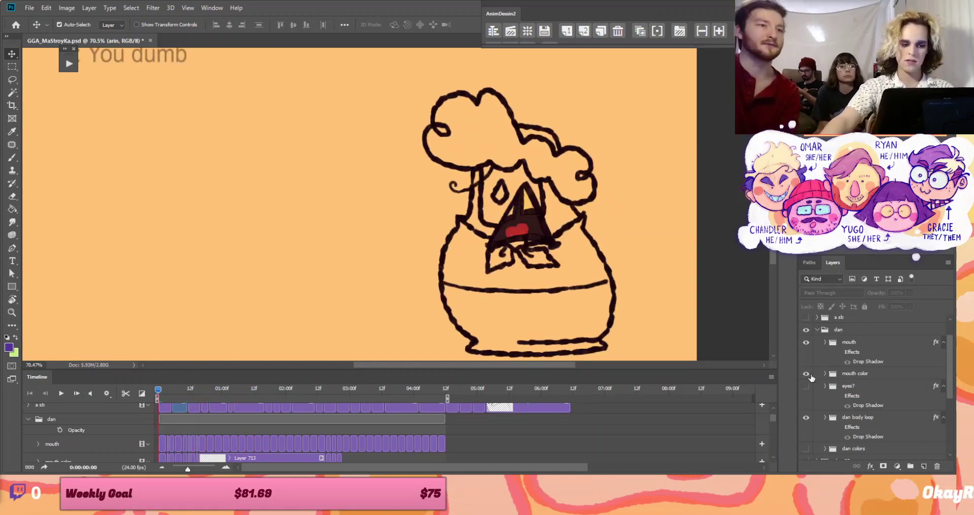
pyautogui.moveTo(162, 391); pyautogui.dragTo(432, 416)
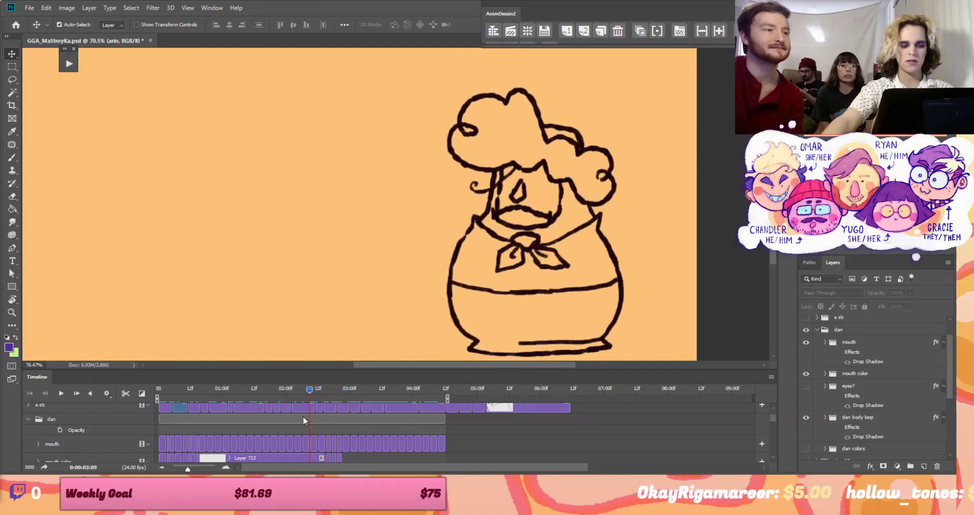
pyautogui.moveTo(186, 413)
pyautogui.mouseDown()
pyautogui.moveTo(218, 411)
pyautogui.moveTo(180, 410)
pyautogui.mouseUp()
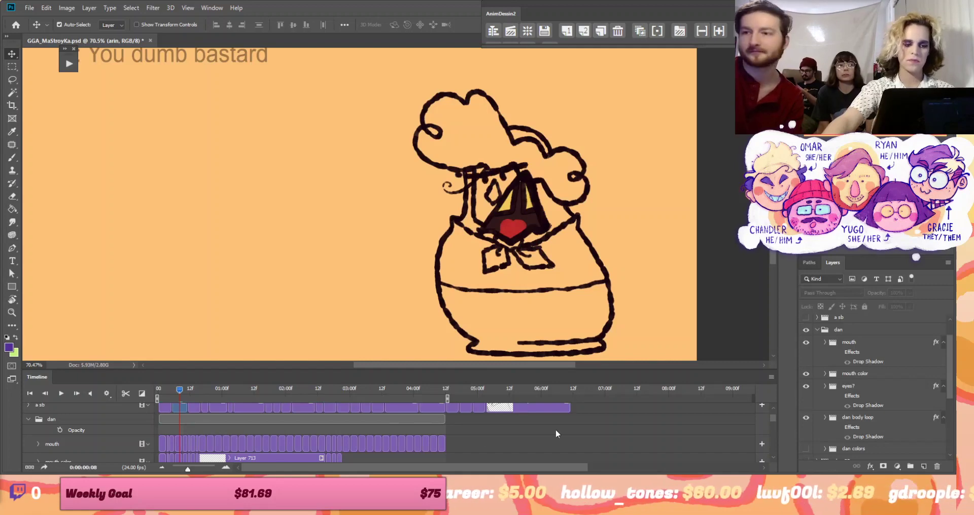
pyautogui.moveTo(179, 396); pyautogui.dragTo(258, 397)
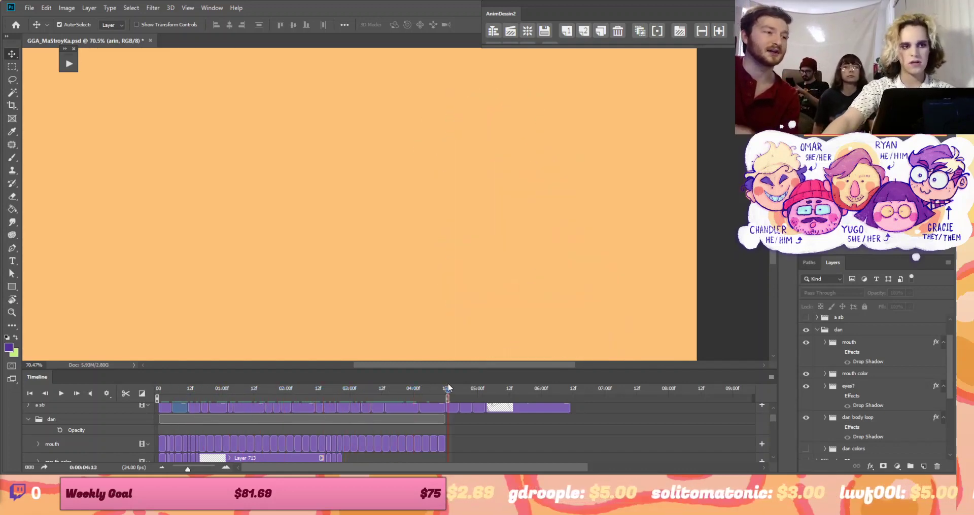
pyautogui.moveTo(448, 389); pyautogui.dragTo(168, 389)
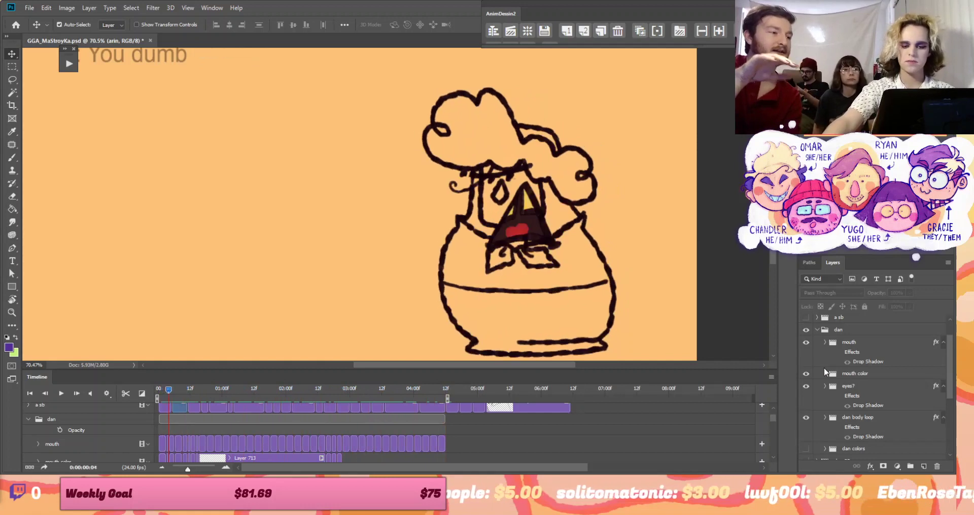
pyautogui.click(806, 342)
pyautogui.click(817, 330)
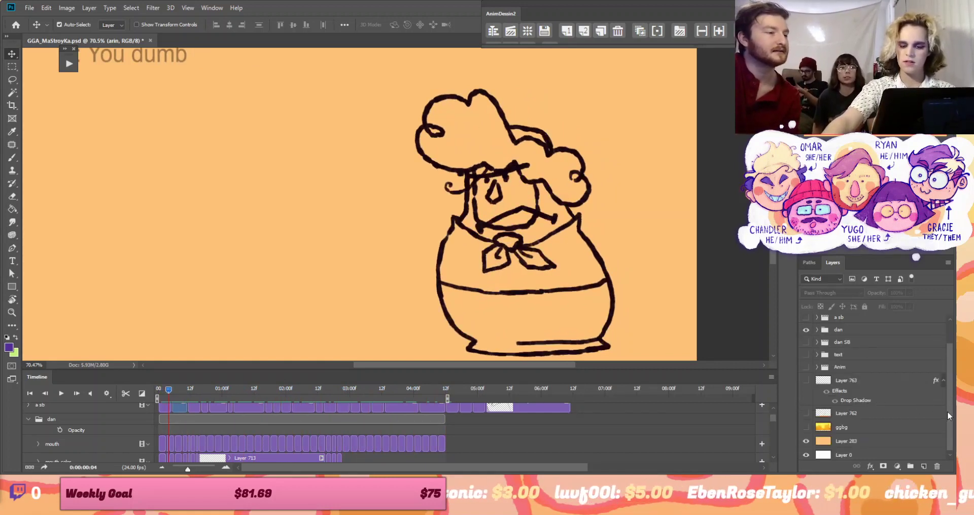
pyautogui.moveTo(948, 416); pyautogui.dragTo(947, 395)
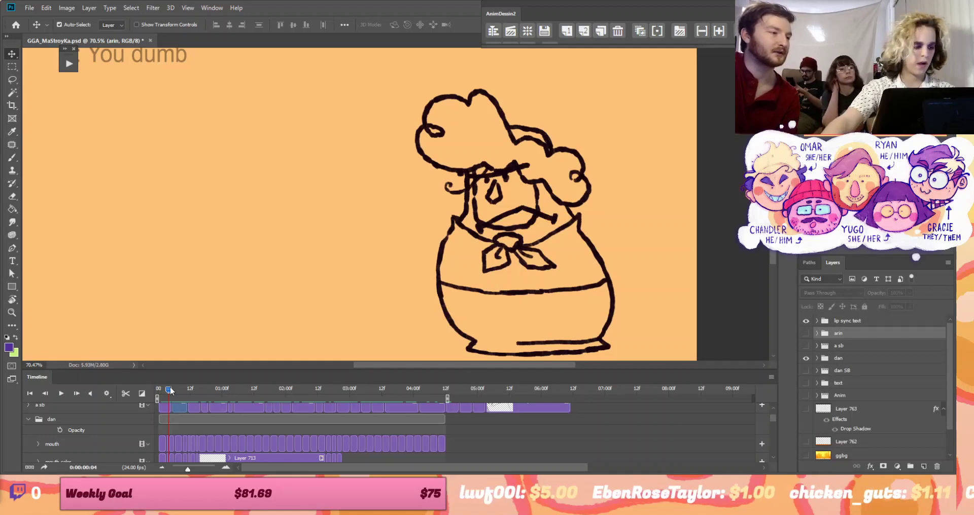
pyautogui.press('space')
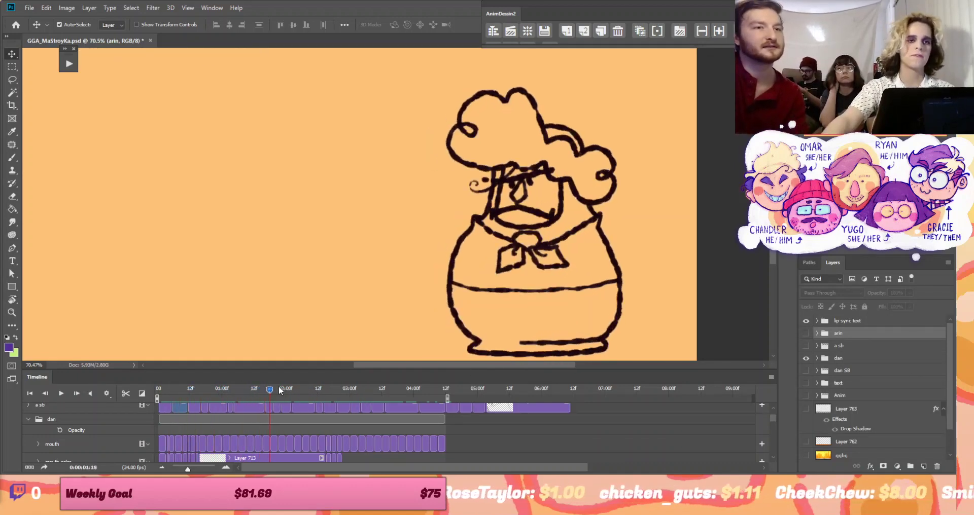
pyautogui.moveTo(279, 391); pyautogui.dragTo(369, 396)
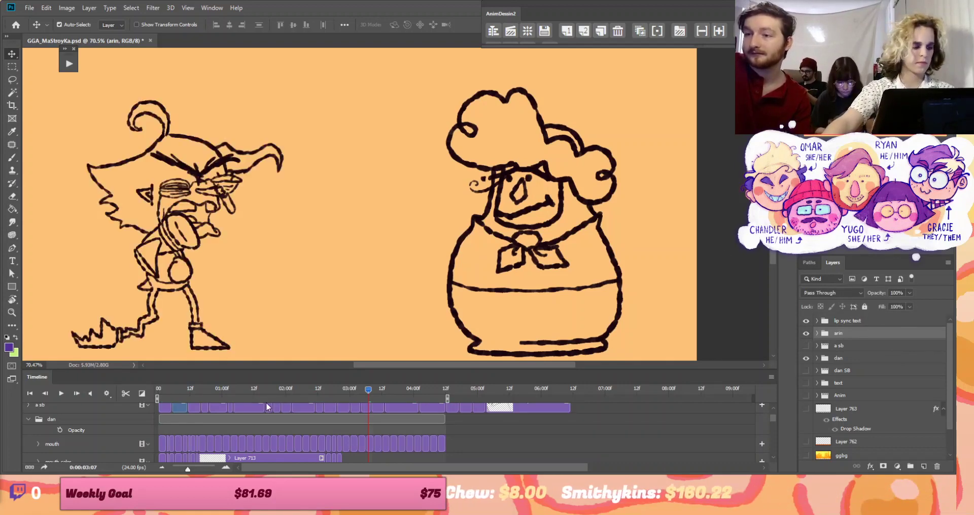
pyautogui.click(283, 389)
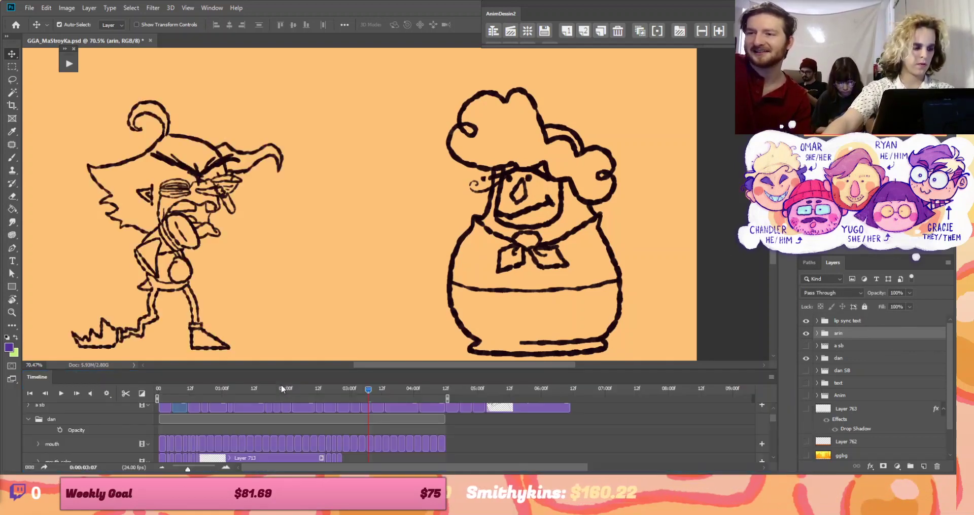
pyautogui.moveTo(258, 394); pyautogui.dragTo(203, 394)
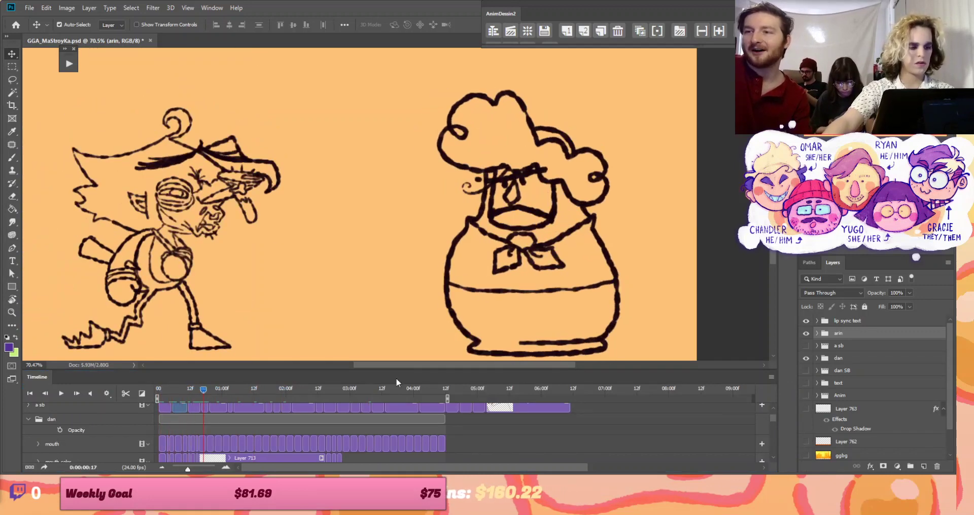
pyautogui.moveTo(406, 365); pyautogui.dragTo(379, 363)
pyautogui.moveTo(203, 391); pyautogui.dragTo(351, 410)
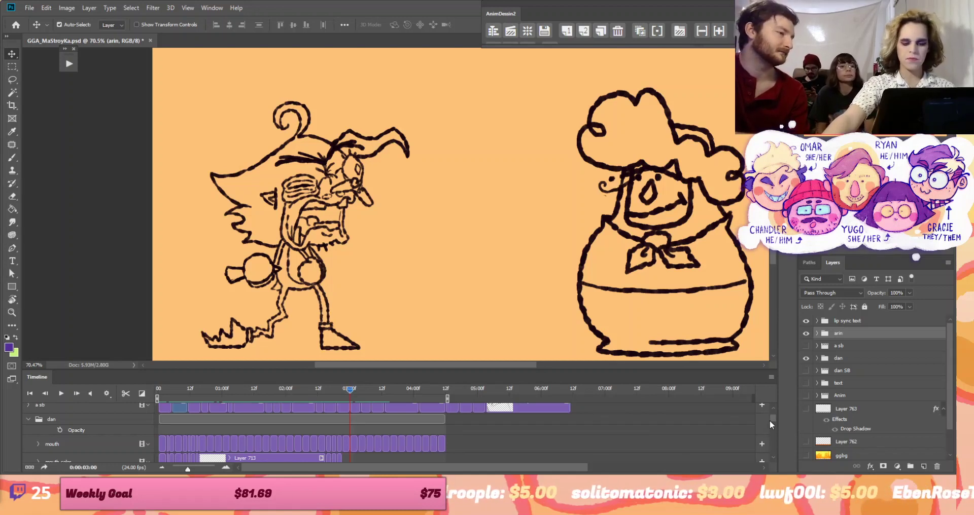
# Expand arin's timeline tracks, compare poses near three seconds, and play from the start
pyautogui.moveTo(769, 420); pyautogui.dragTo(769, 404)
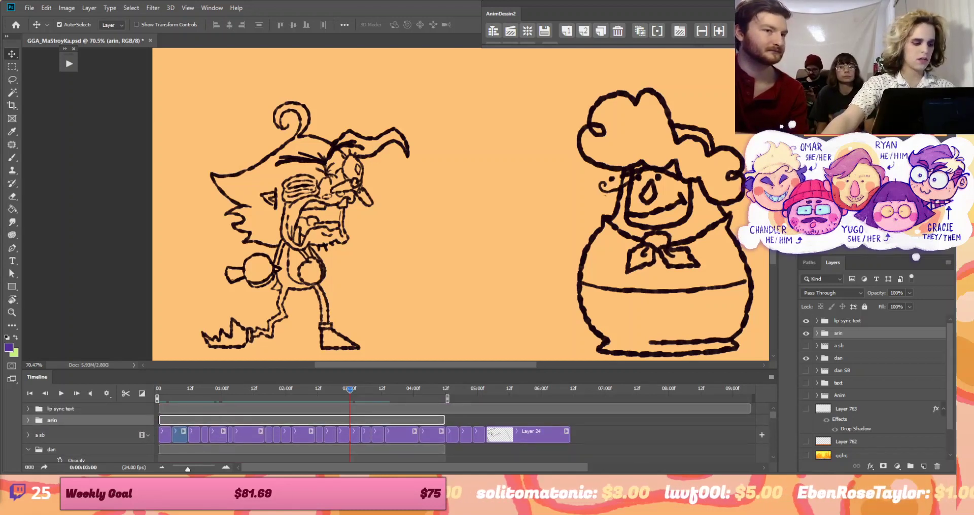
pyautogui.click(29, 420)
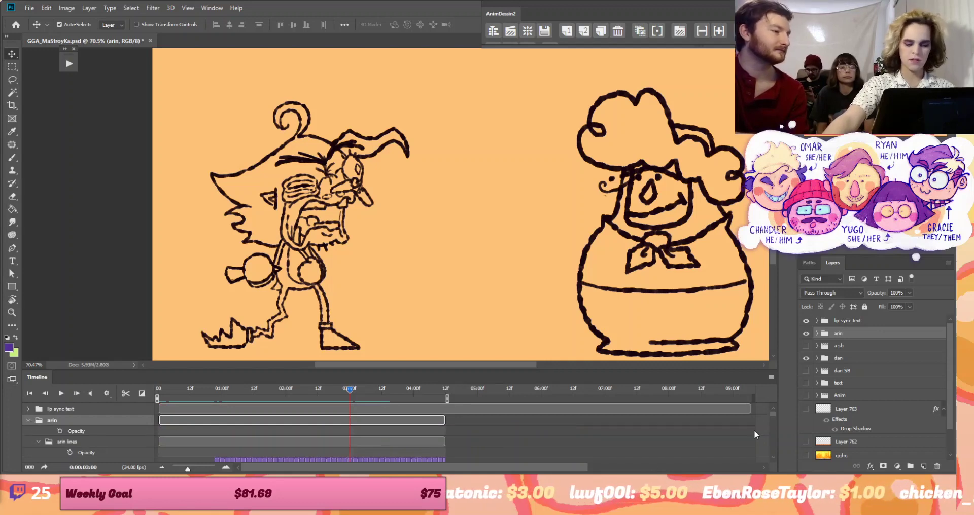
pyautogui.moveTo(345, 391); pyautogui.dragTo(350, 391)
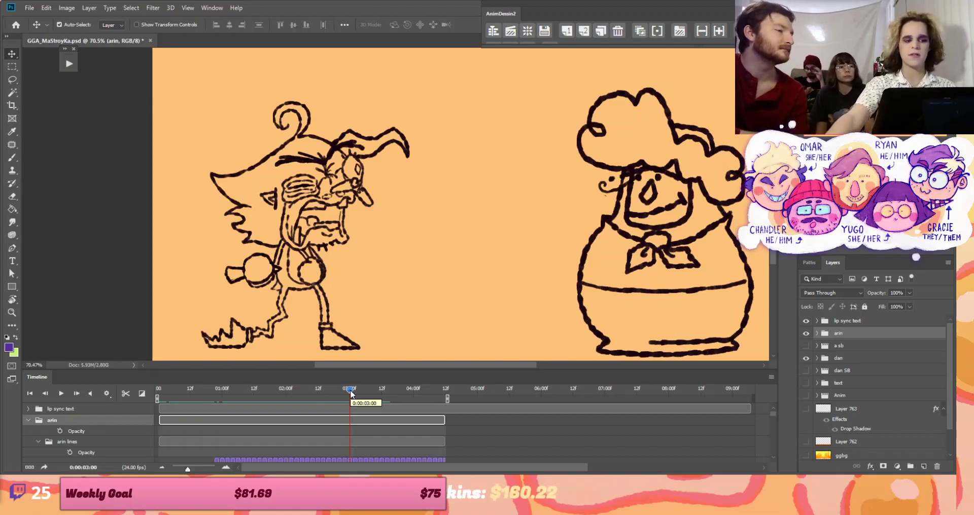
pyautogui.moveTo(352, 390)
pyautogui.mouseDown()
pyautogui.moveTo(398, 389)
pyautogui.moveTo(269, 395)
pyautogui.moveTo(281, 391)
pyautogui.moveTo(254, 403)
pyautogui.moveTo(145, 399)
pyautogui.mouseUp()
pyautogui.click(61, 394)
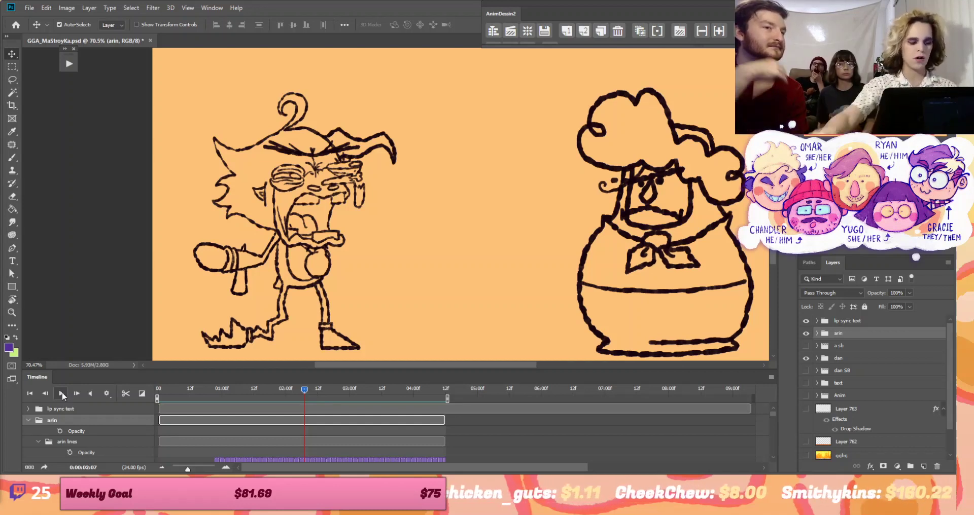
# Widen the timeline keyframes with the zoom slider and scroll to arin's tracks
pyautogui.scroll(-3, 773, 412)
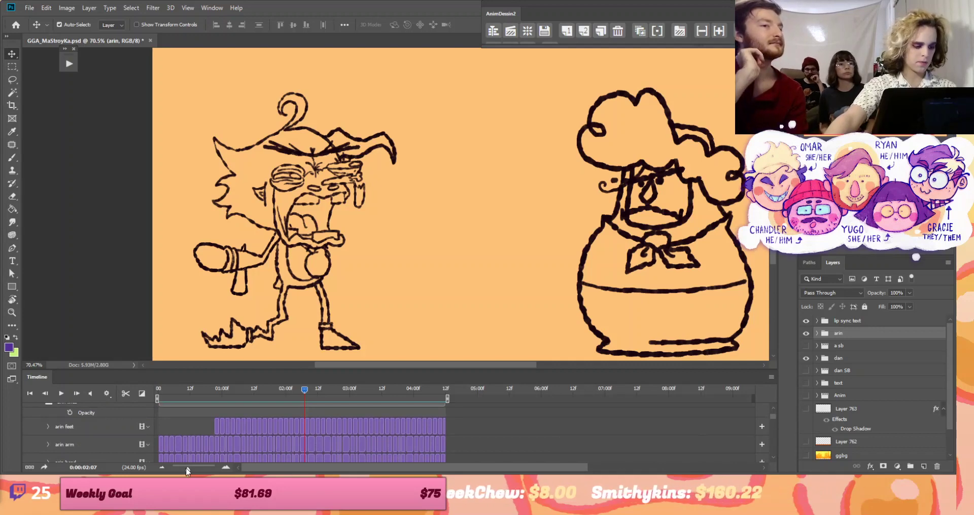
pyautogui.moveTo(188, 470); pyautogui.dragTo(195, 467)
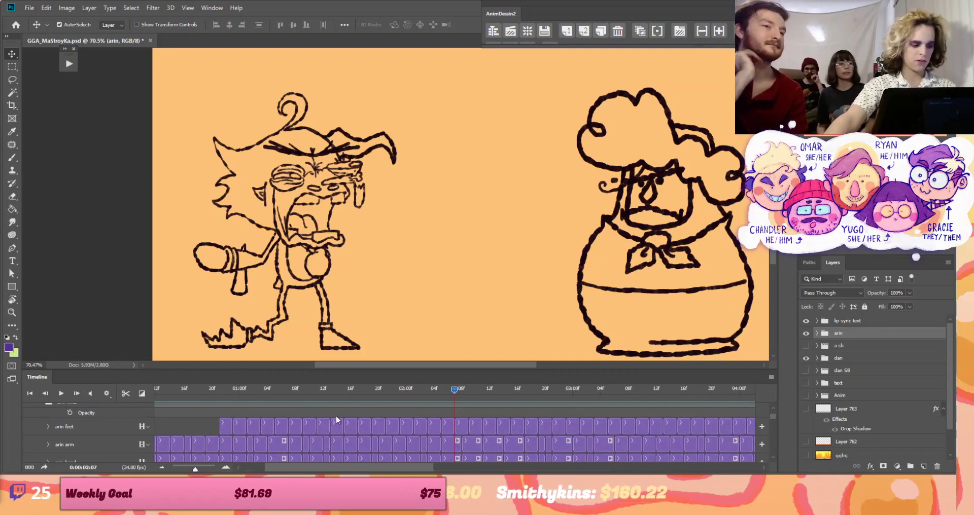
pyautogui.scroll(-2, 773, 426)
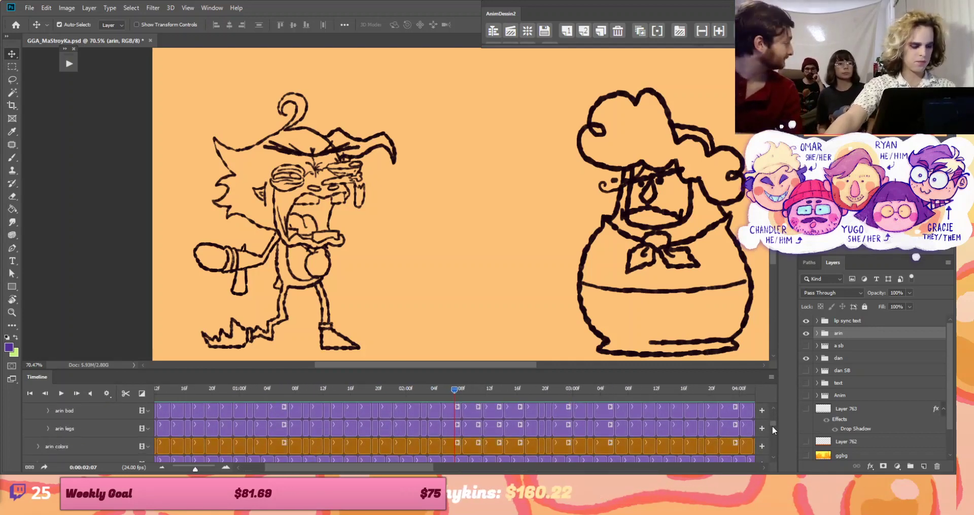
pyautogui.scroll(2, 772, 425)
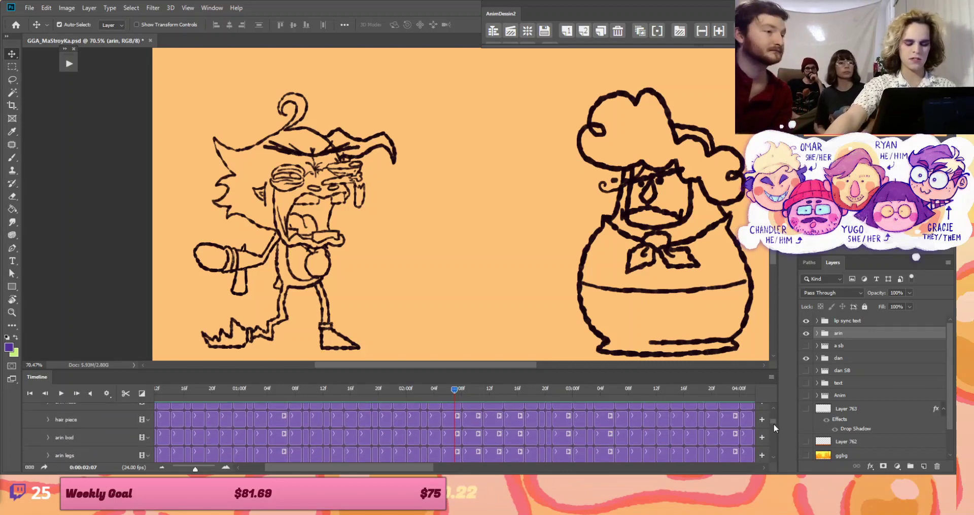
# Scrub through arin's hair, body and leg poses, then play the animation
pyautogui.moveTo(459, 391); pyautogui.dragTo(399, 400)
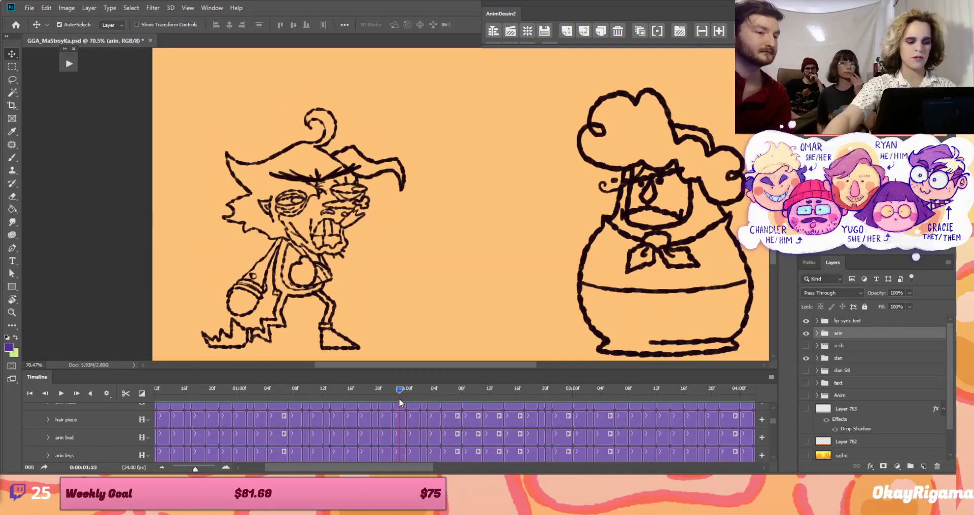
pyautogui.moveTo(399, 398)
pyautogui.mouseDown()
pyautogui.moveTo(382, 391)
pyautogui.moveTo(421, 390)
pyautogui.moveTo(378, 395)
pyautogui.moveTo(406, 392)
pyautogui.mouseUp()
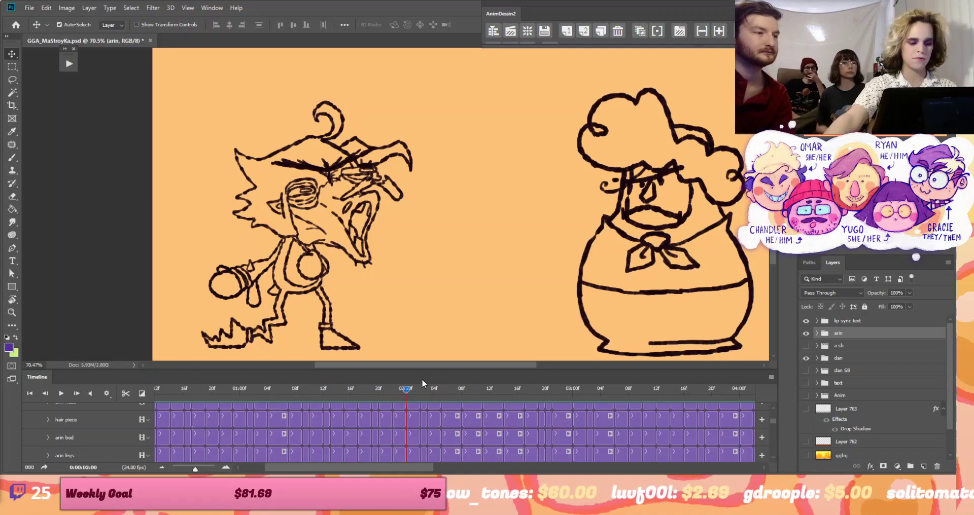
pyautogui.moveTo(412, 387); pyautogui.dragTo(541, 395)
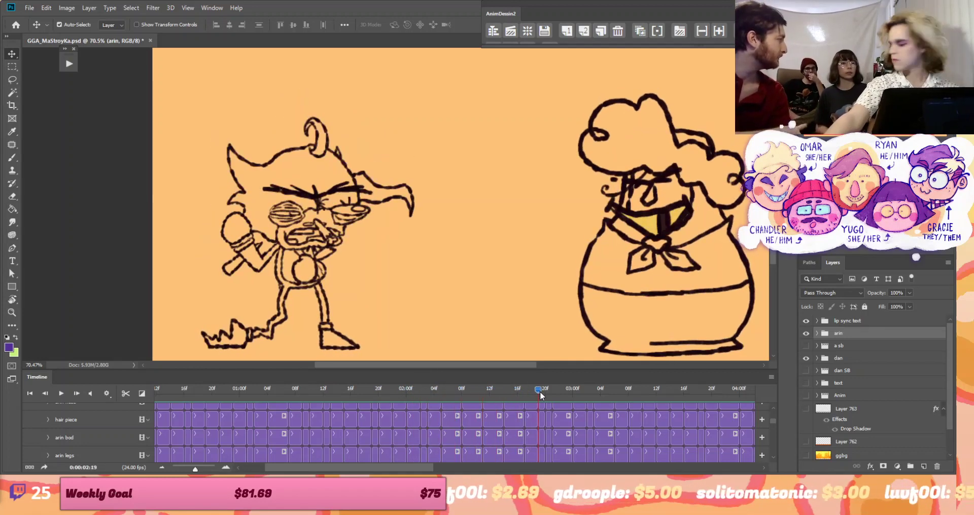
pyautogui.press('space')
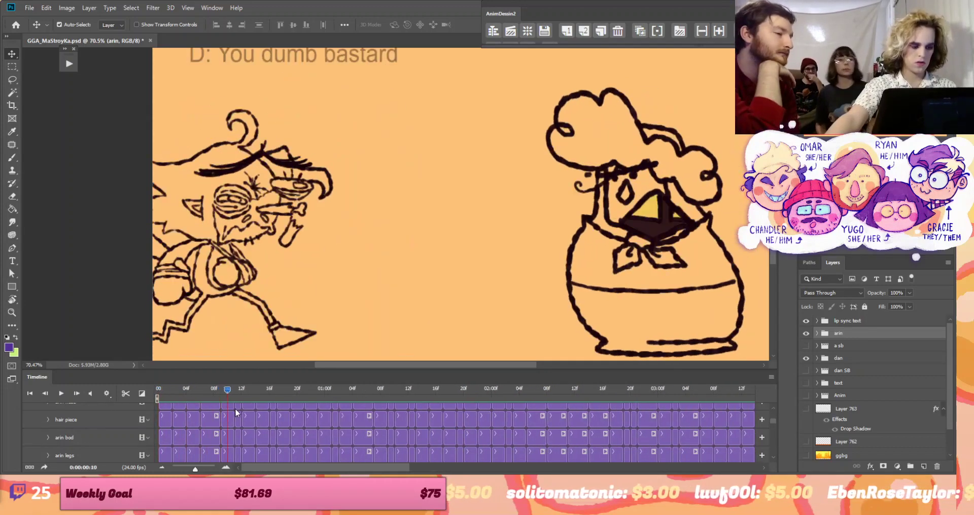
# Zoom the timeline out, play from frame 0, then stop and scrub
pyautogui.click(189, 467)
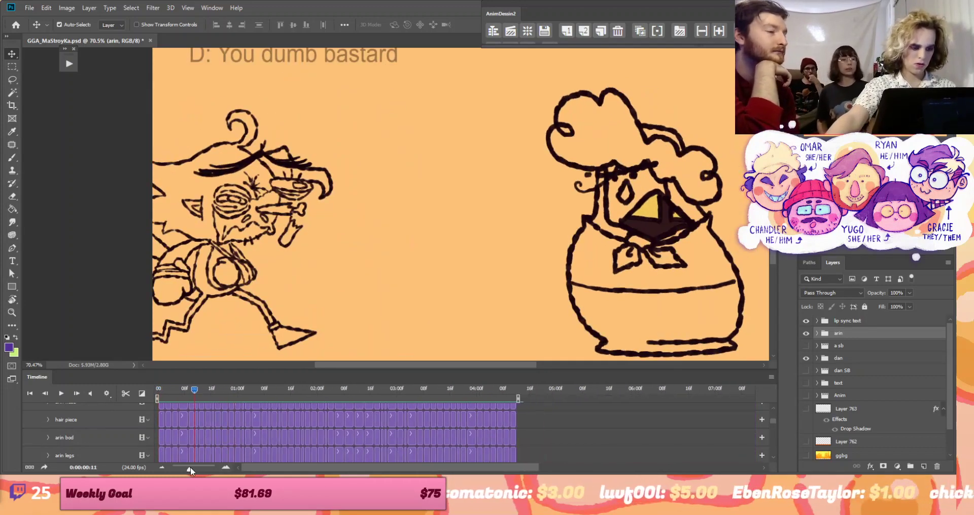
pyautogui.moveTo(193, 391); pyautogui.dragTo(103, 403)
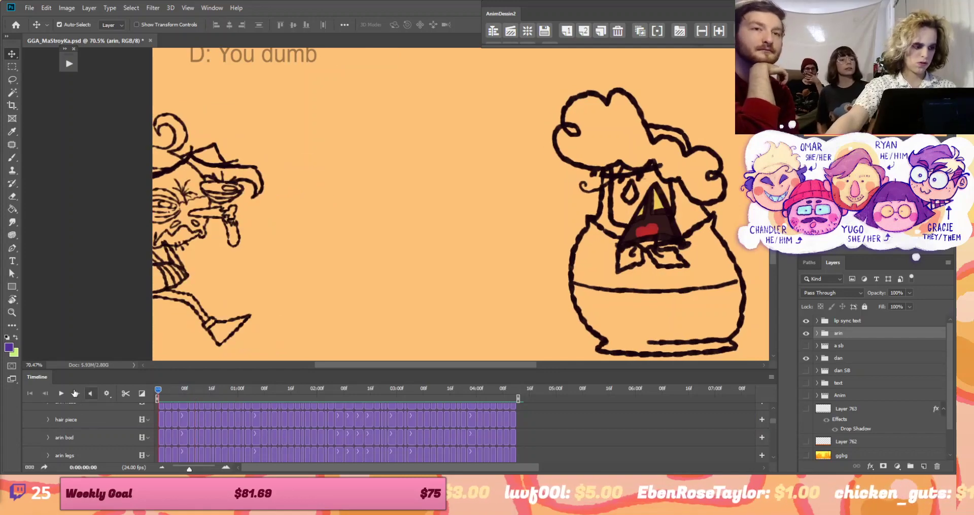
pyautogui.click(59, 394)
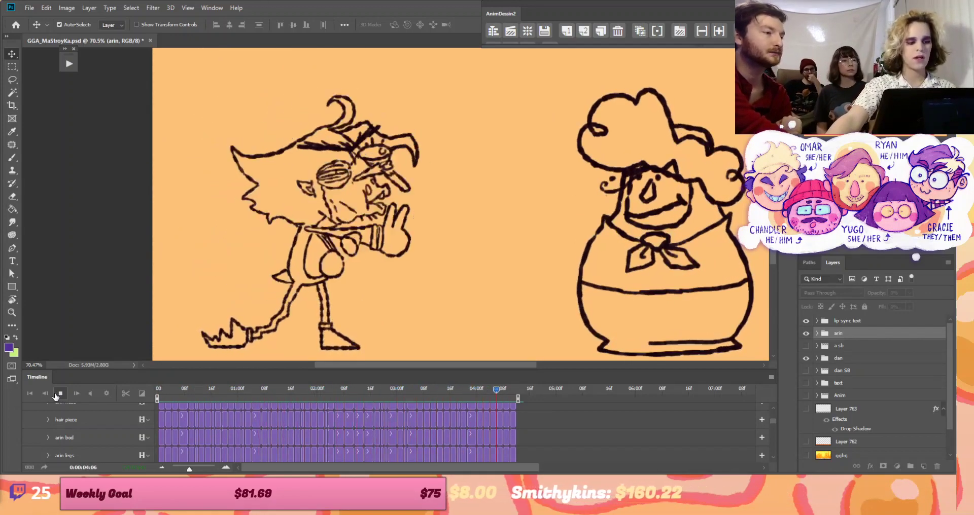
pyautogui.click(56, 396)
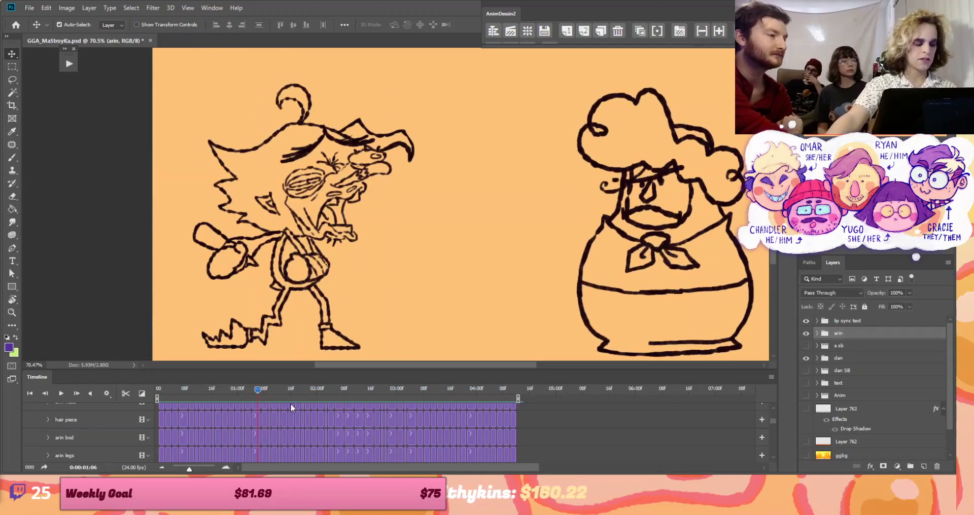
pyautogui.moveTo(260, 389)
pyautogui.mouseDown()
pyautogui.moveTo(196, 387)
pyautogui.moveTo(428, 388)
pyautogui.mouseUp()
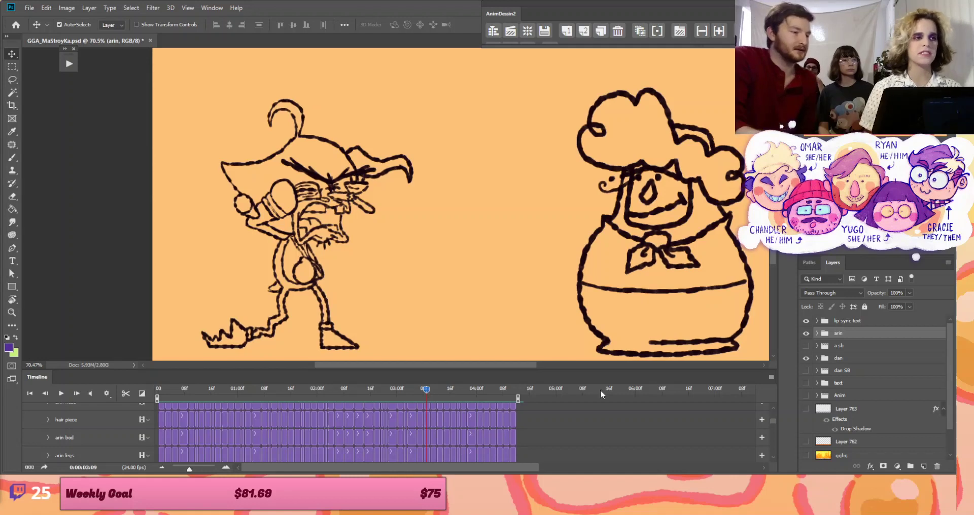
# Expand the arin group and try a Stroke on arin lines, then cancel
pyautogui.doubleClick(826, 335)
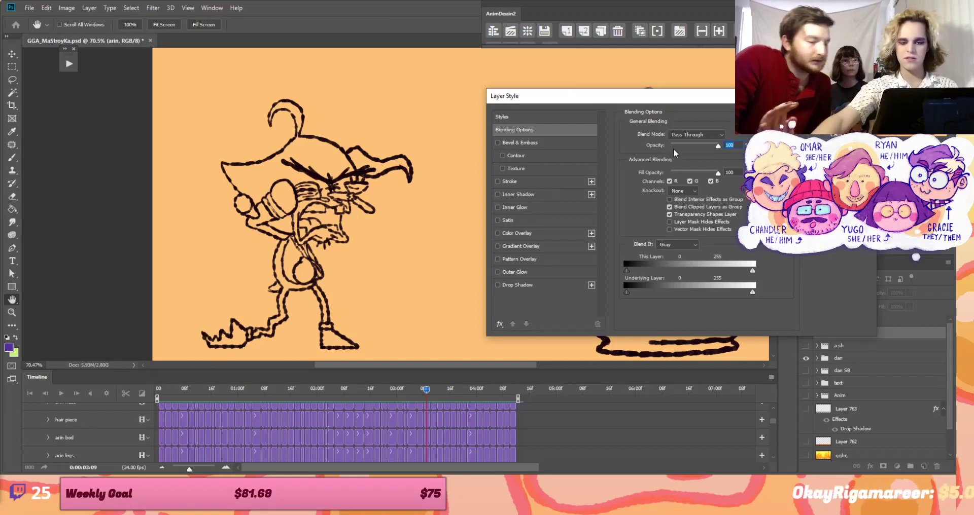
pyautogui.click(845, 126)
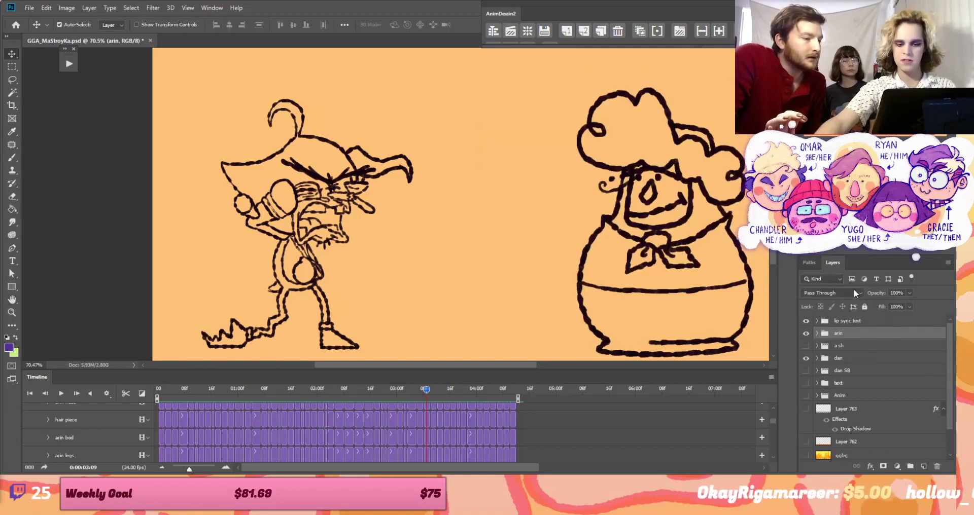
pyautogui.click(817, 334)
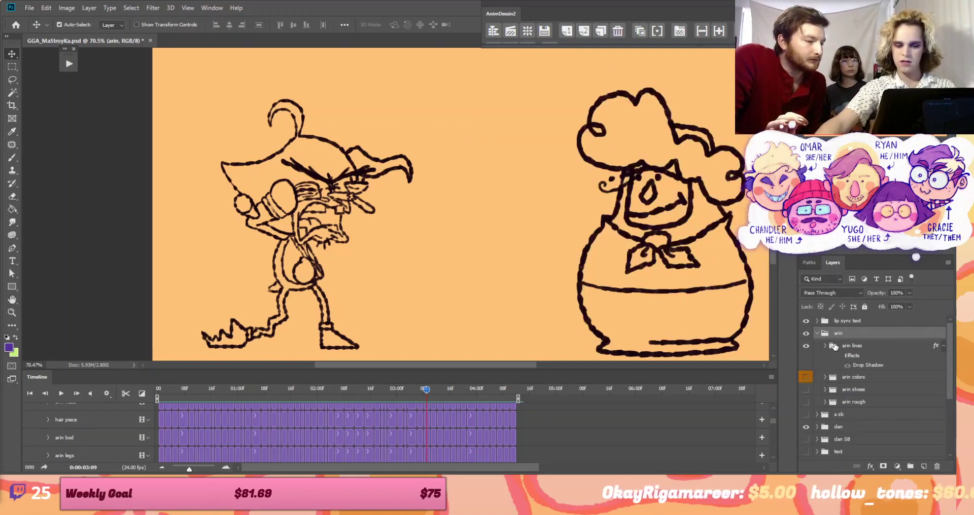
pyautogui.doubleClick(833, 347)
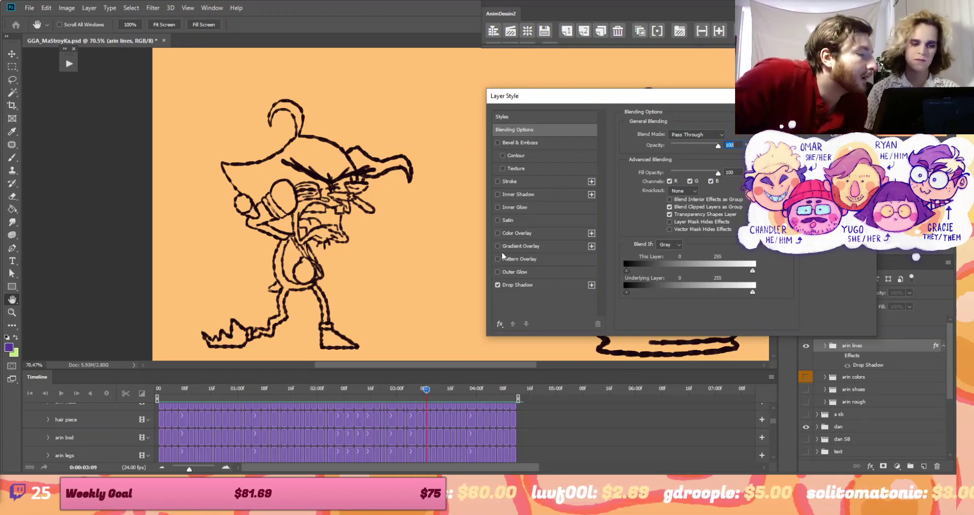
pyautogui.click(498, 182)
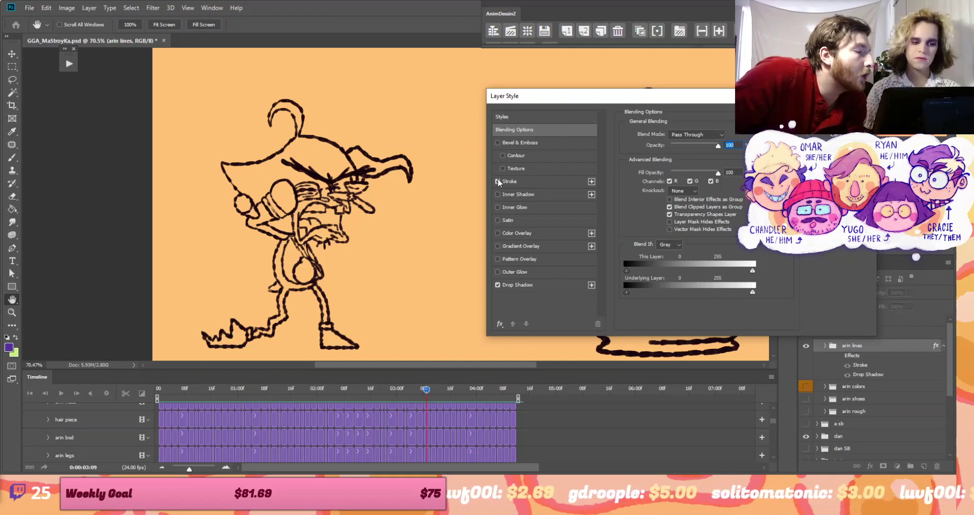
pyautogui.click(559, 181)
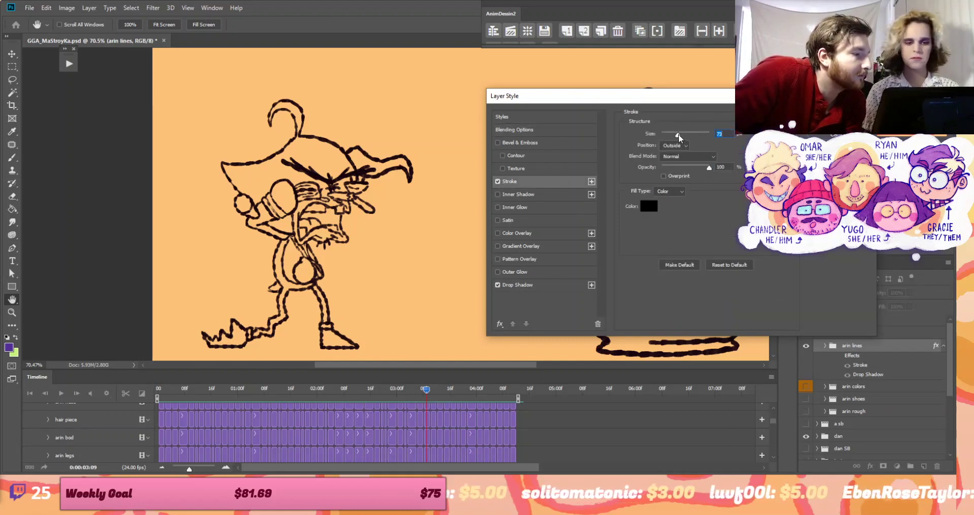
pyautogui.press('Escape')
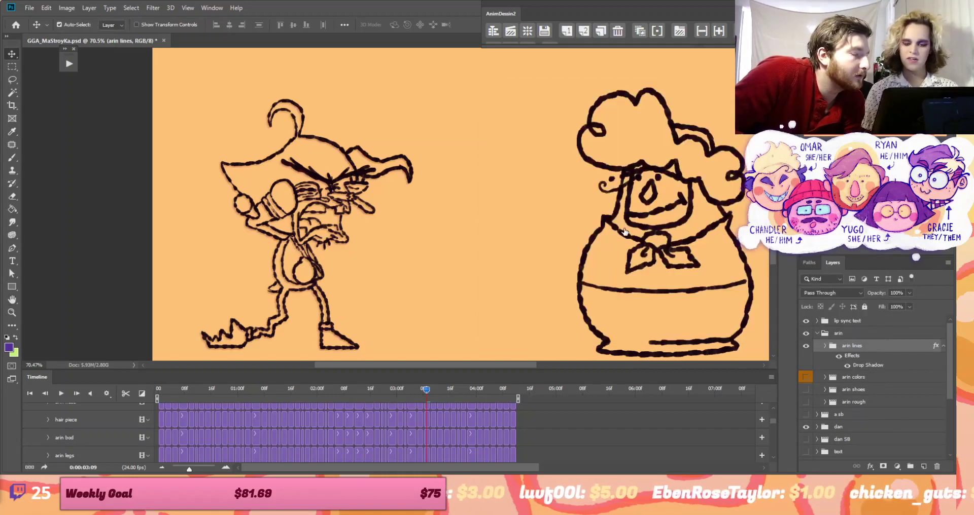
# Reapply a size 2 Stroke to arin lines, disable Drop Shadow, and confirm
pyautogui.press('h')
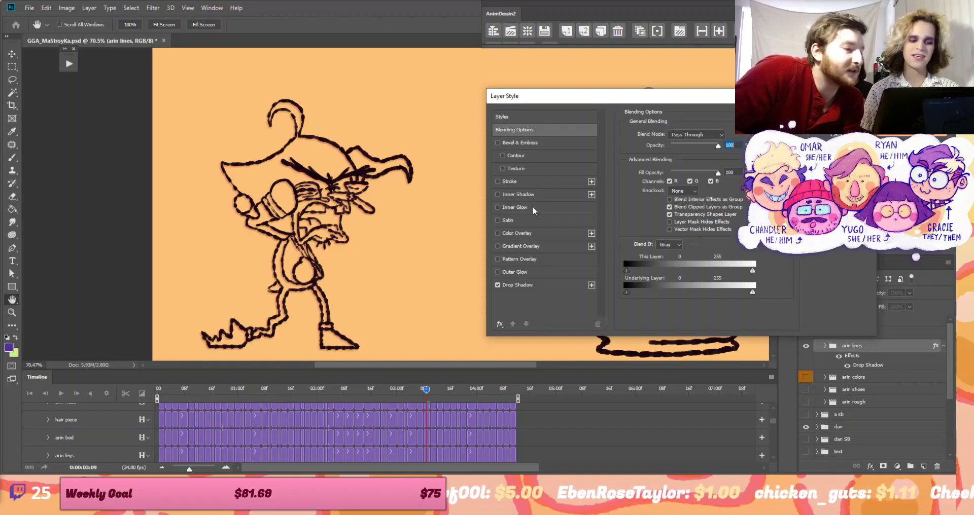
pyautogui.click(531, 221)
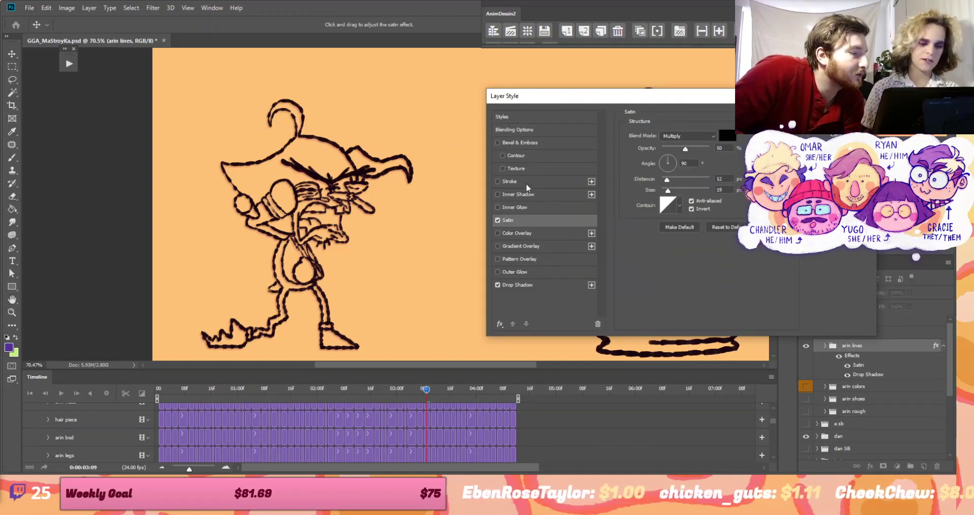
pyautogui.click(501, 219)
pyautogui.click(509, 181)
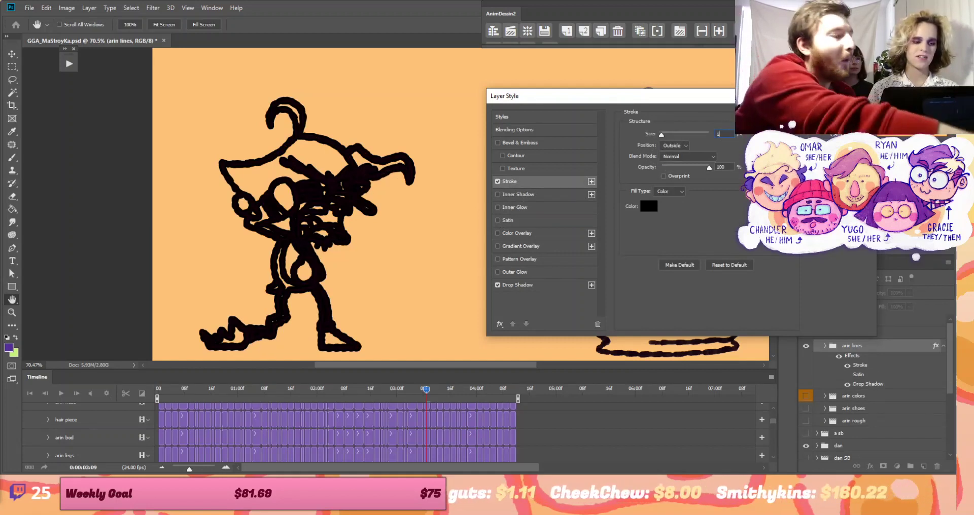
pyautogui.write('1')
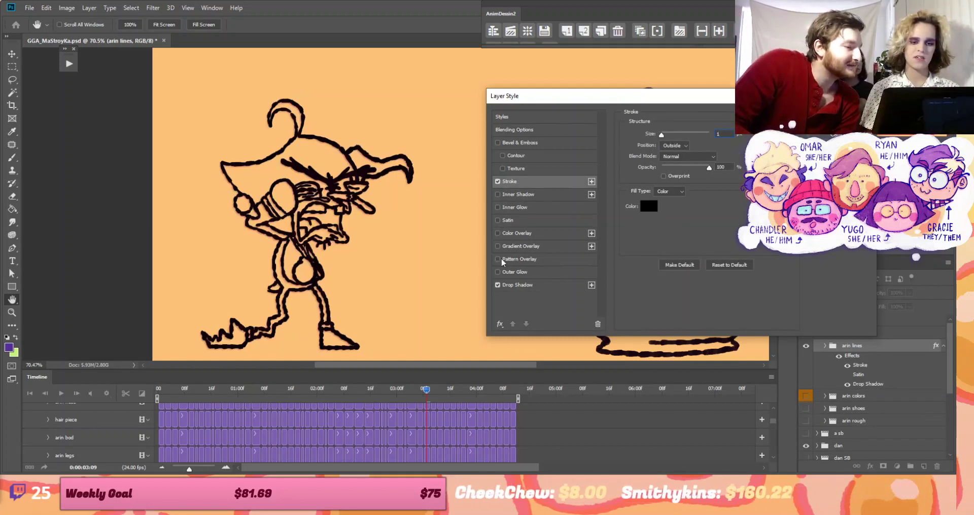
pyautogui.click(498, 285)
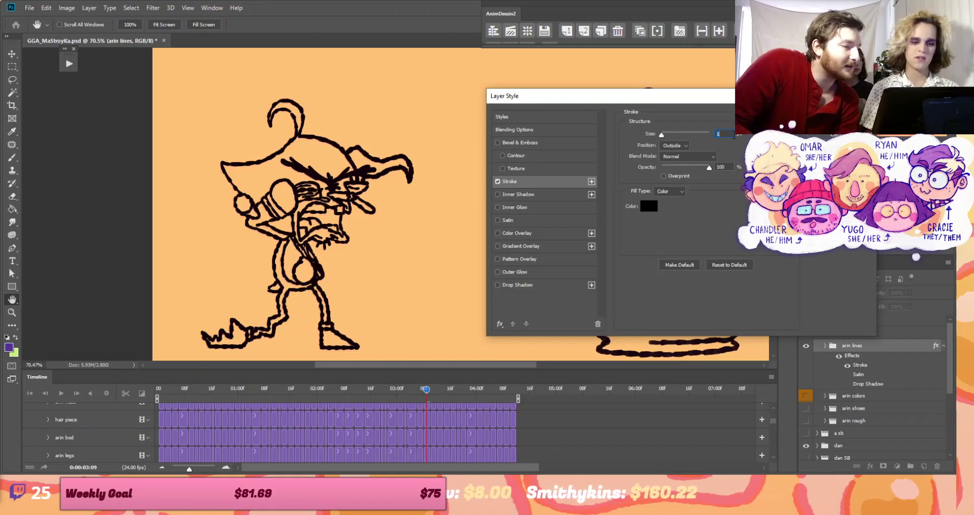
pyautogui.press('Up')
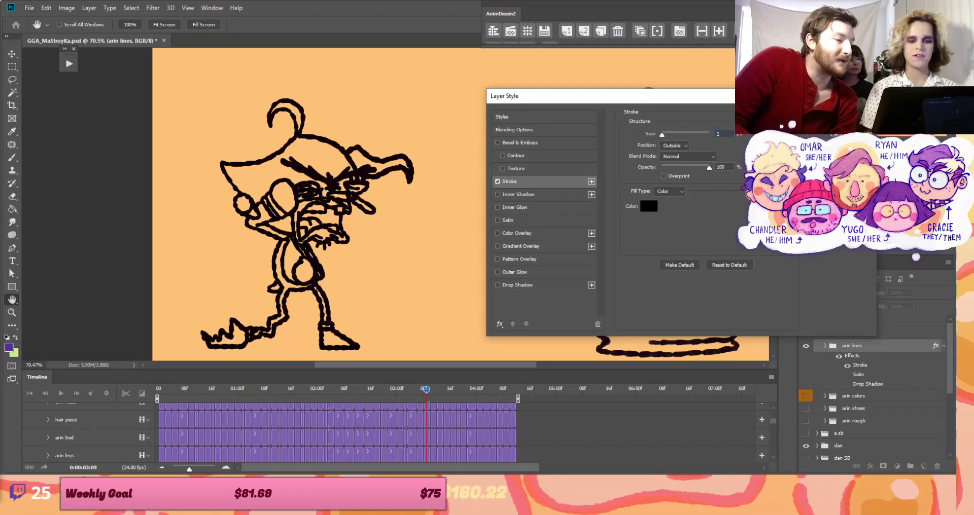
pyautogui.press('Return')
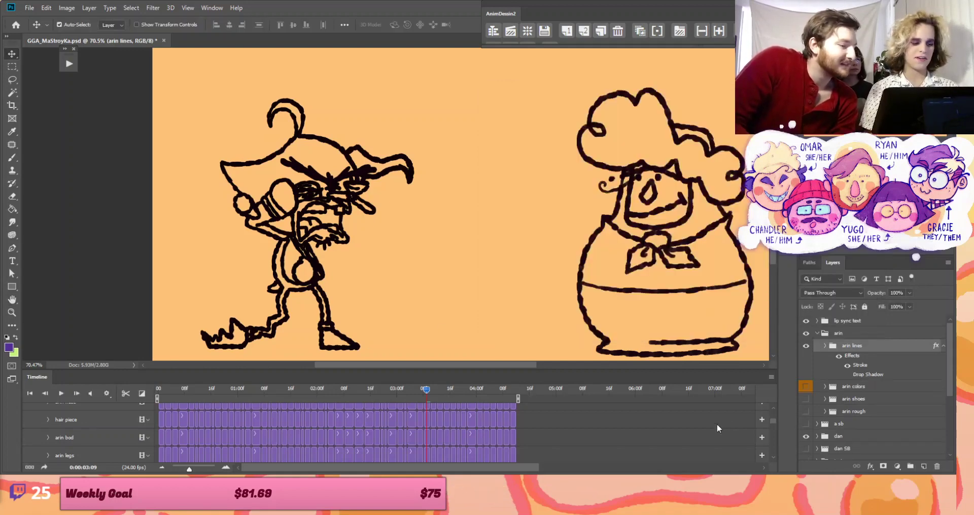
# Toggle arin lines' effects on and off while playing the animation to compare
pyautogui.click(840, 357)
pyautogui.click(839, 356)
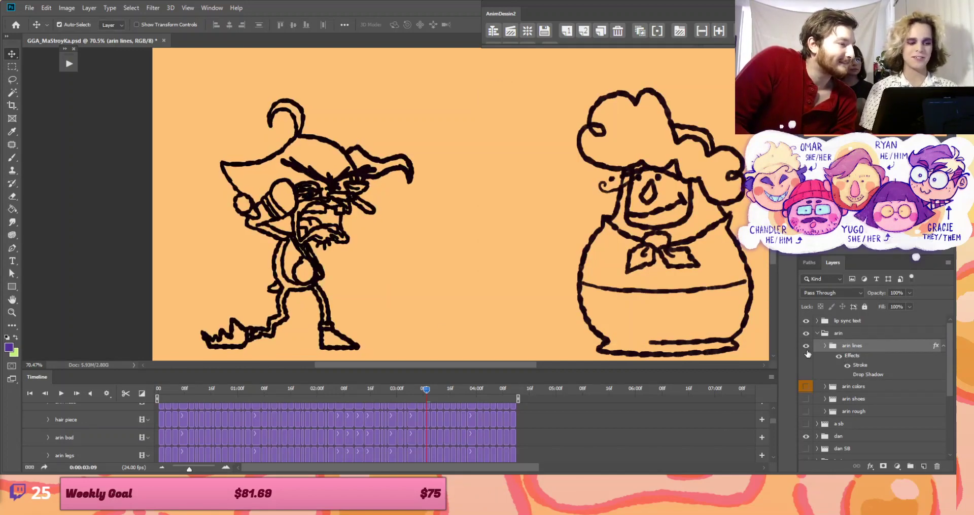
pyautogui.click(61, 394)
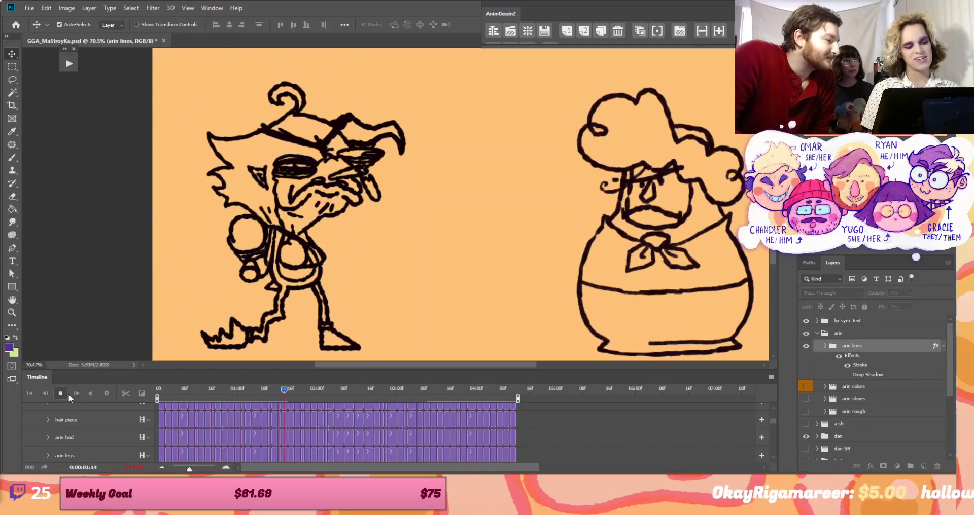
pyautogui.click(68, 394)
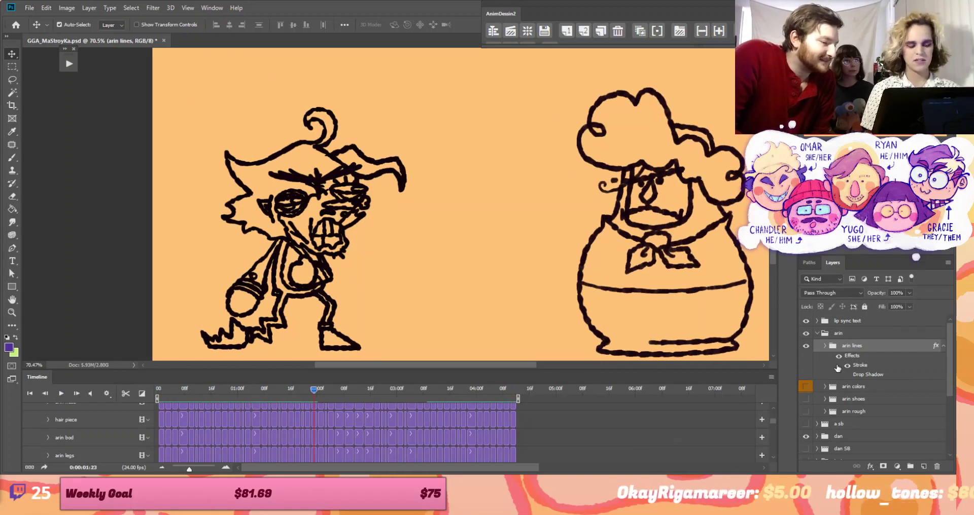
pyautogui.click(839, 357)
pyautogui.click(839, 358)
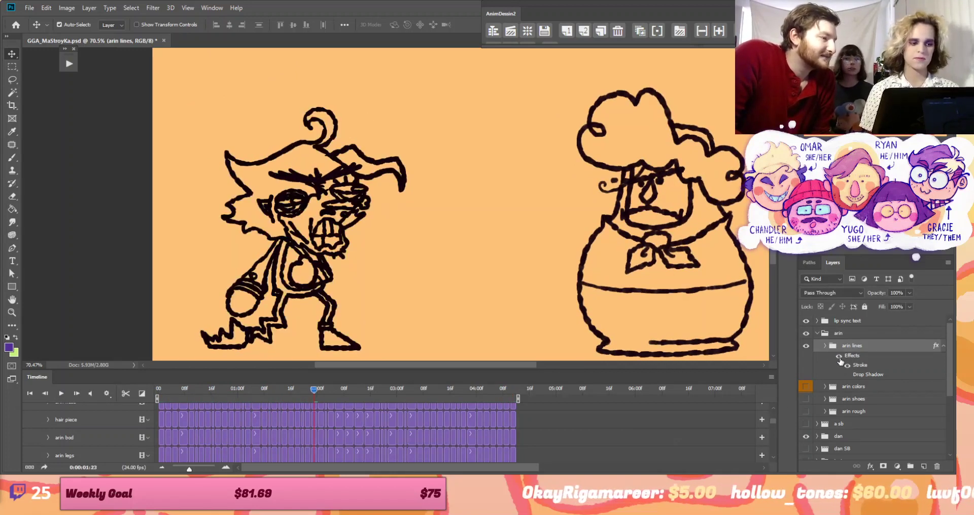
pyautogui.click(840, 358)
pyautogui.click(840, 358)
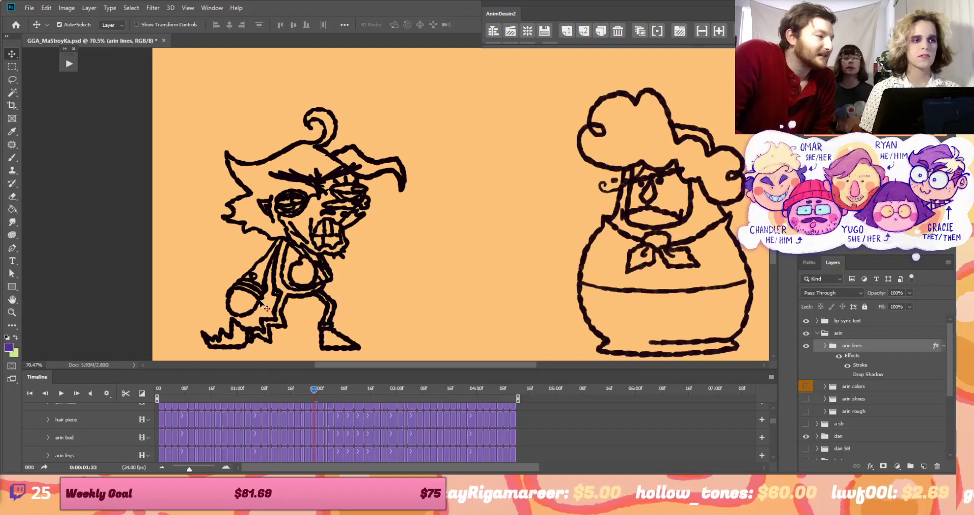
pyautogui.click(61, 394)
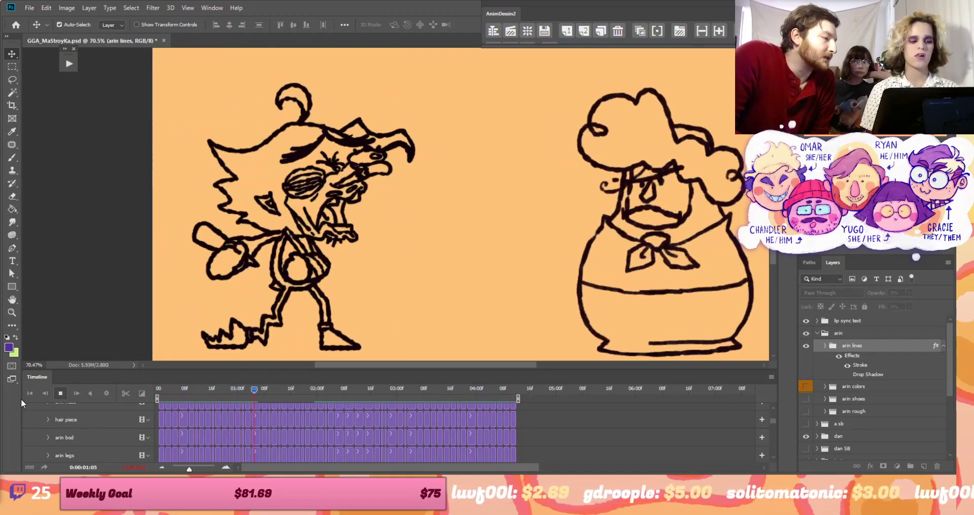
pyautogui.click(61, 394)
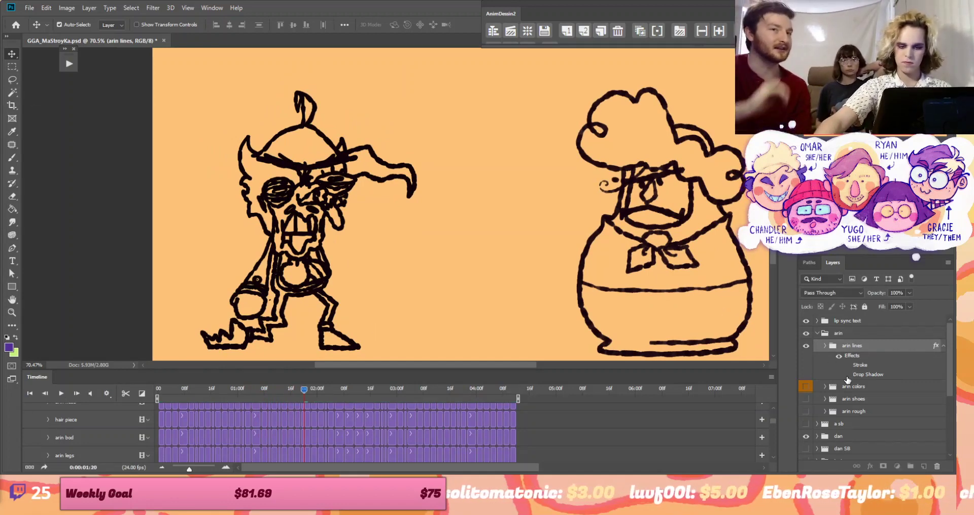
# Hide arin lines' Stroke, show its Drop Shadow, and return near the start
pyautogui.click(848, 365)
pyautogui.click(847, 374)
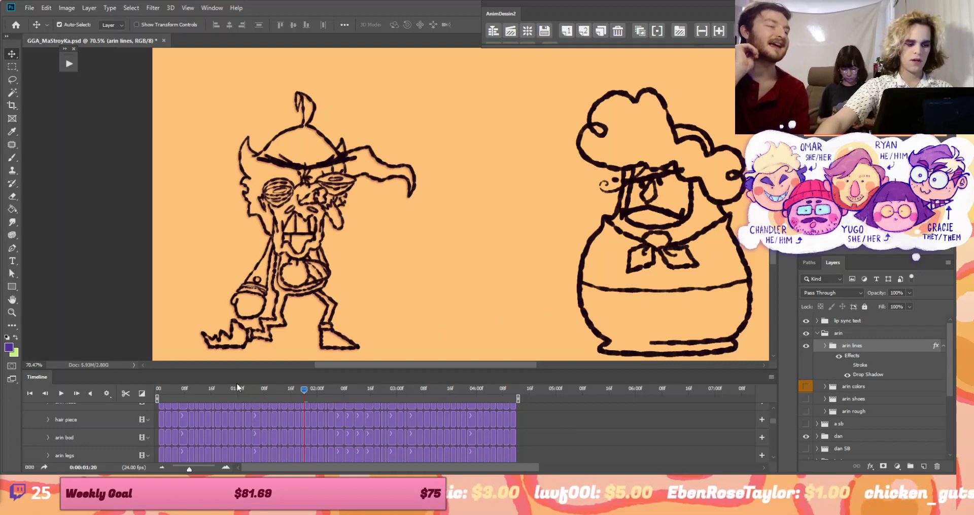
pyautogui.click(224, 389)
pyautogui.moveTo(206, 388); pyautogui.dragTo(172, 388)
pyautogui.hotkey('ctrl', '0')
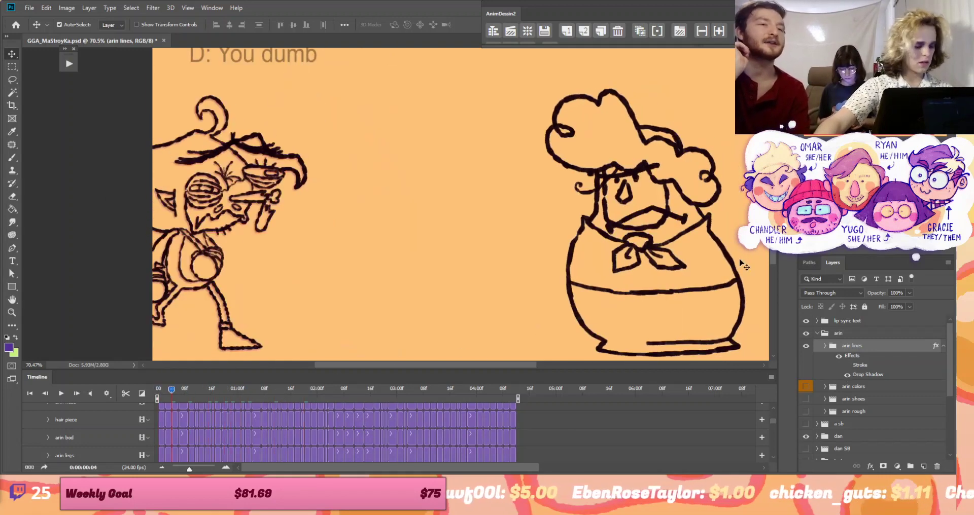
# Expand the dan group and enable the mouth layer's Drop Shadow
pyautogui.hotkey('ctrl', '-')
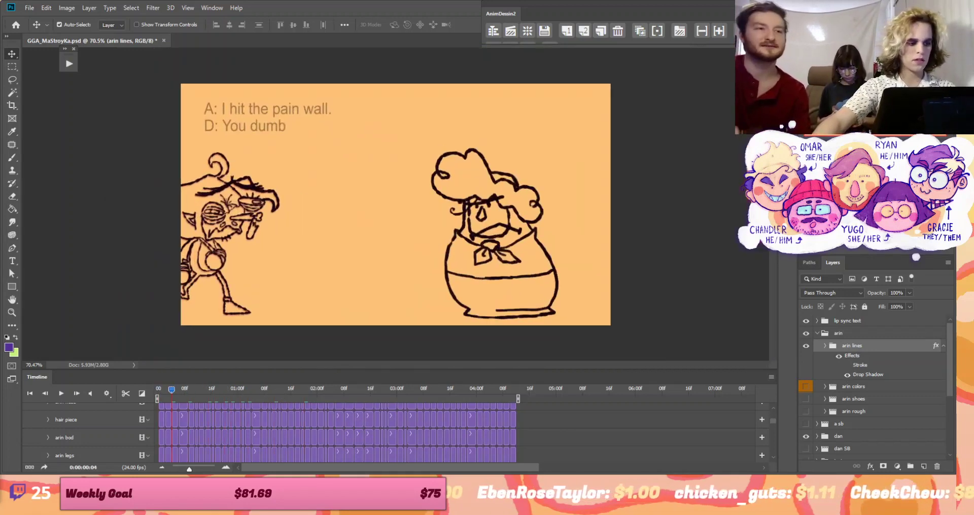
pyautogui.click(816, 437)
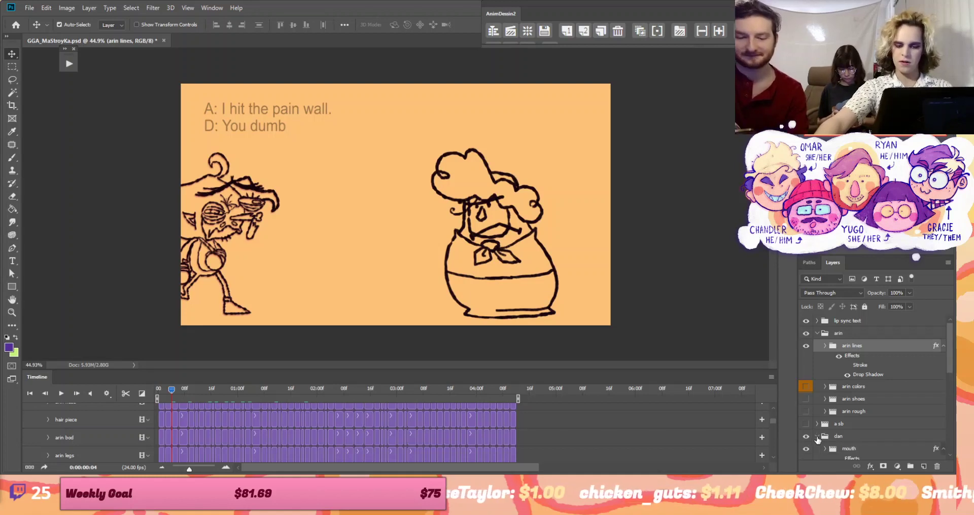
pyautogui.scroll(-1, 947, 373)
pyautogui.scroll(-1, 947, 375)
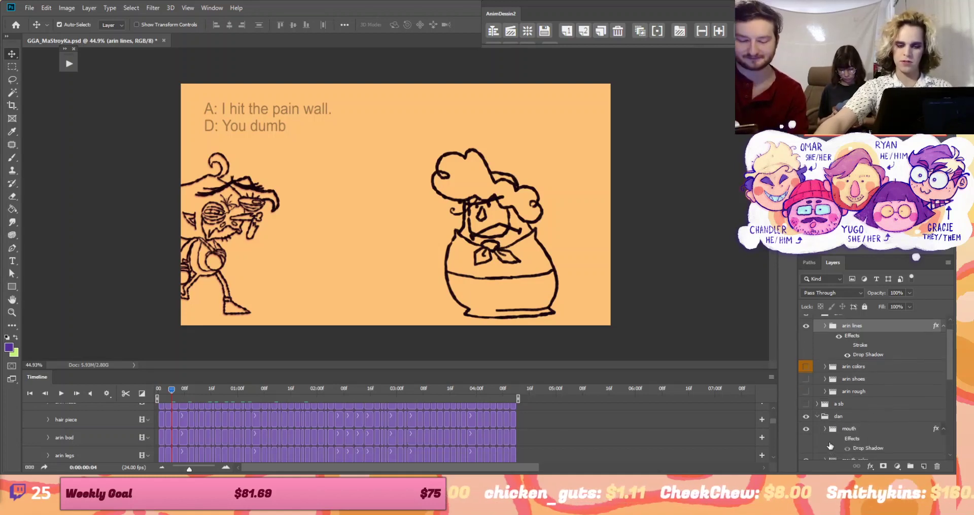
pyautogui.click(835, 428)
pyautogui.click(838, 439)
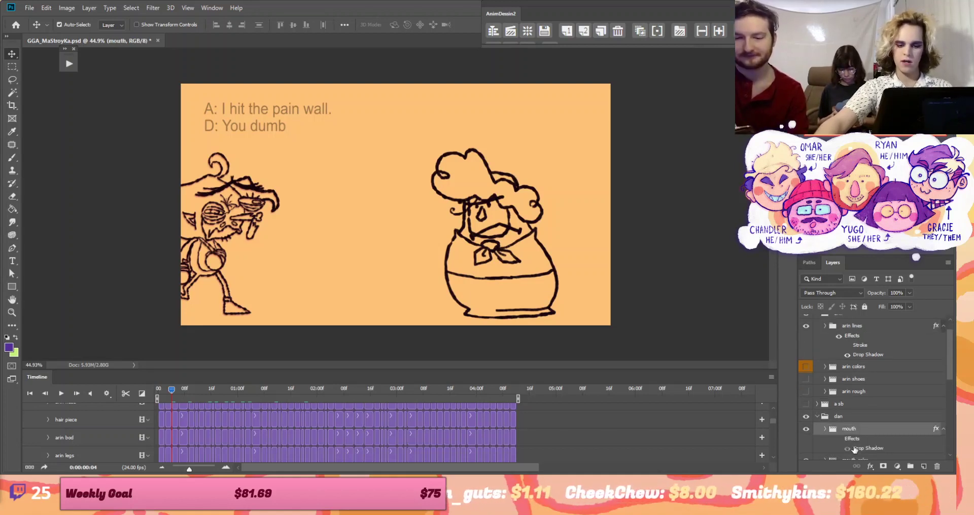
# Return to the opening frames and show arin colors, arin shoes and dan colors
pyautogui.click(225, 389)
pyautogui.moveTo(247, 391); pyautogui.dragTo(160, 390)
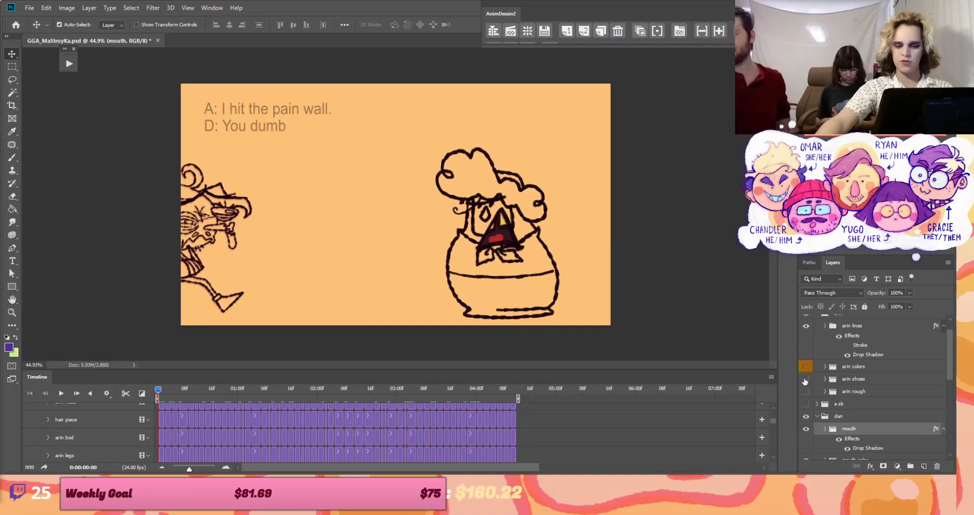
pyautogui.moveTo(801, 374); pyautogui.dragTo(806, 384)
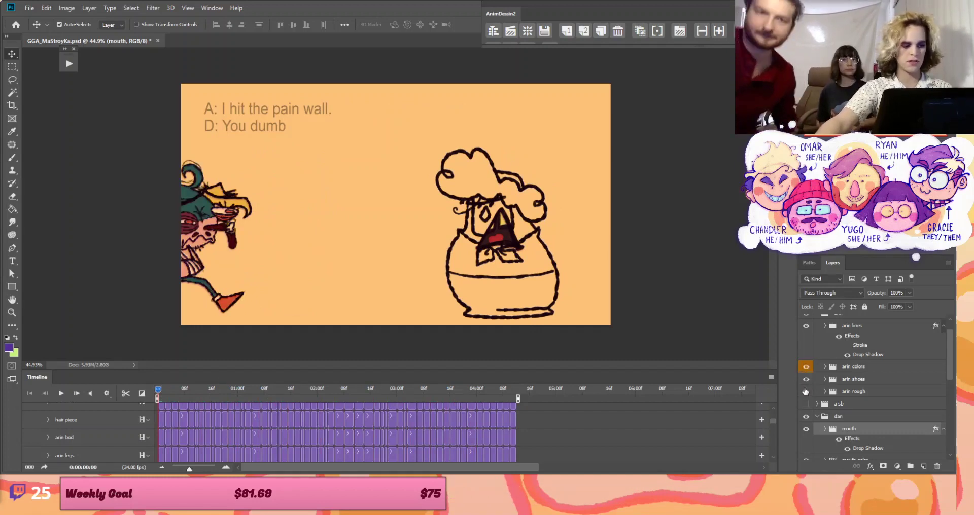
pyautogui.scroll(-5, 812, 446)
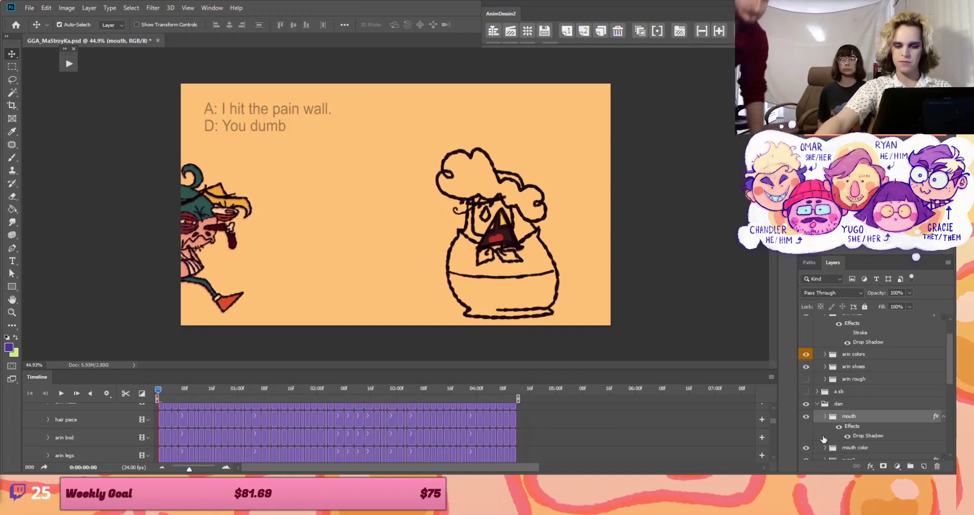
pyautogui.scroll(-3, 812, 439)
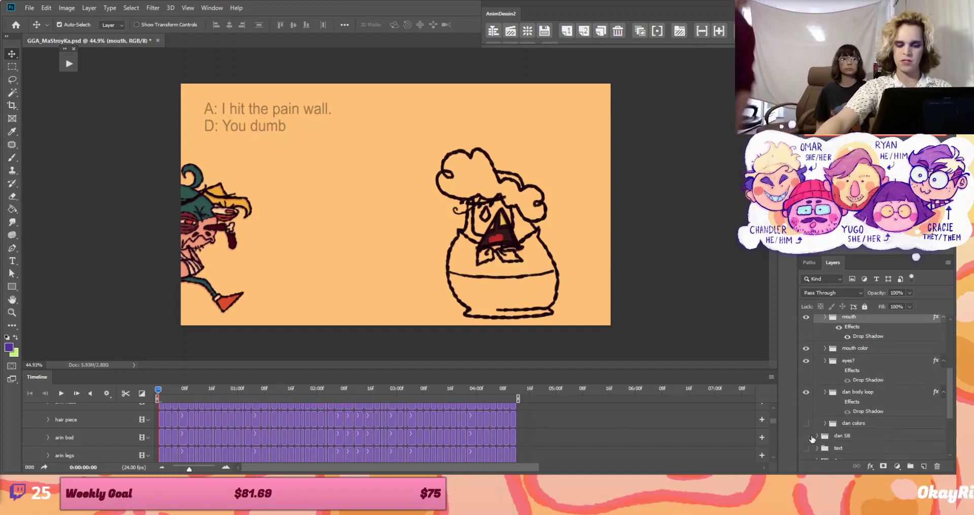
pyautogui.click(806, 424)
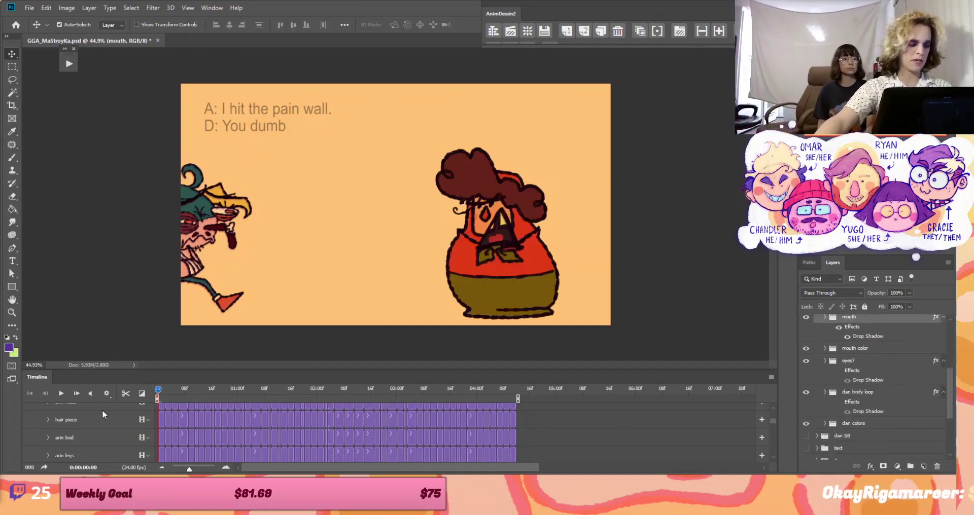
pyautogui.click(60, 393)
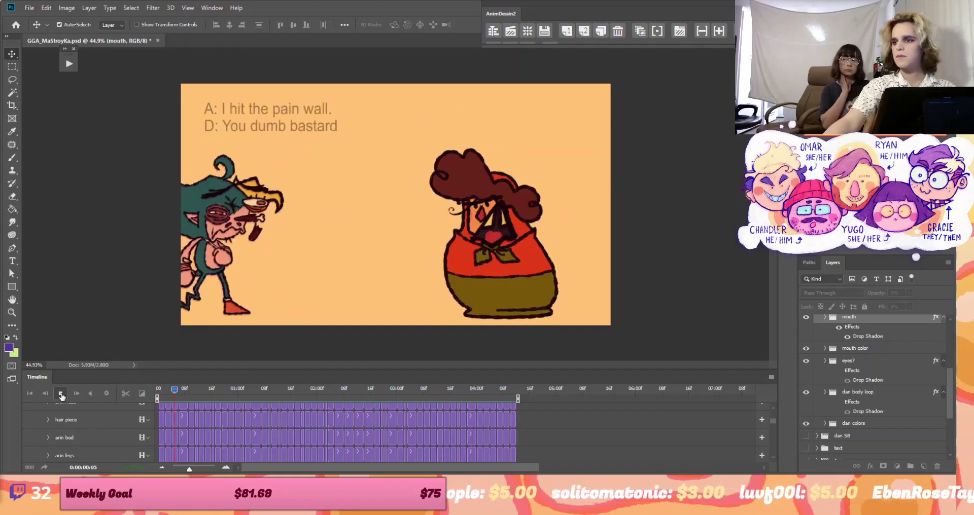
pyautogui.click(186, 394)
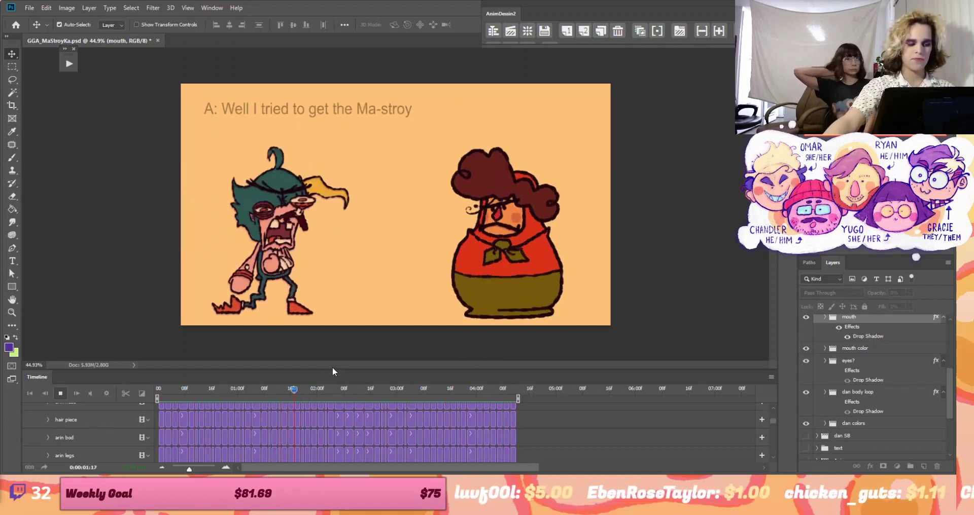
pyautogui.click(63, 395)
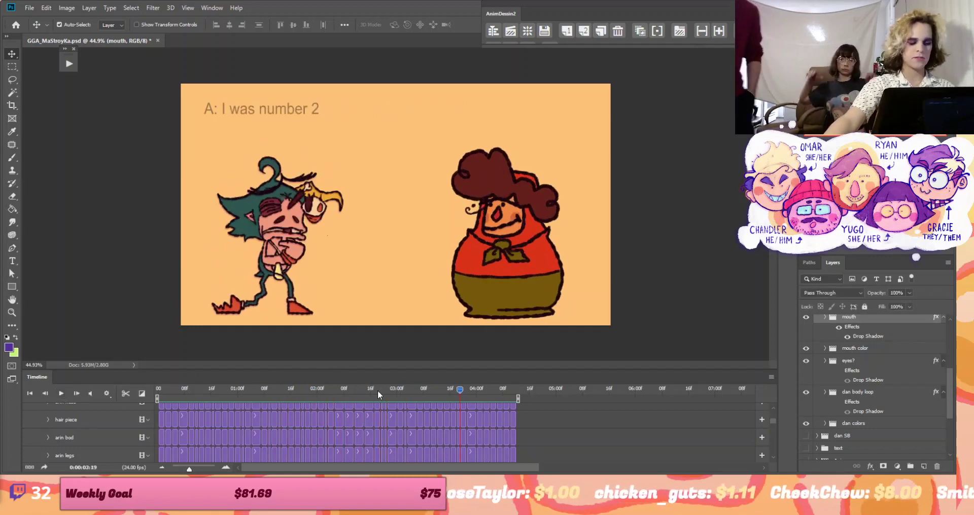
pyautogui.moveTo(377, 390); pyautogui.dragTo(298, 390)
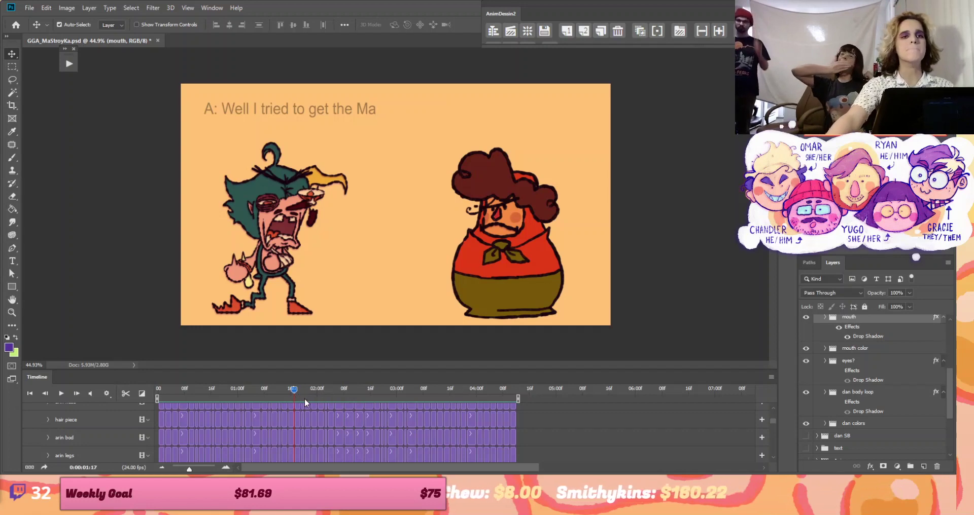
pyautogui.moveTo(295, 390); pyautogui.dragTo(318, 390)
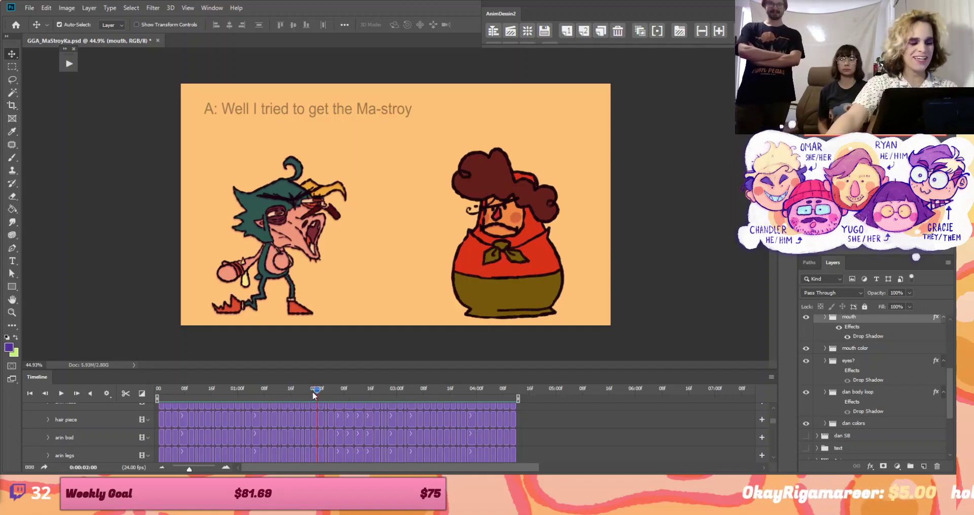
pyautogui.moveTo(314, 396); pyautogui.dragTo(356, 374)
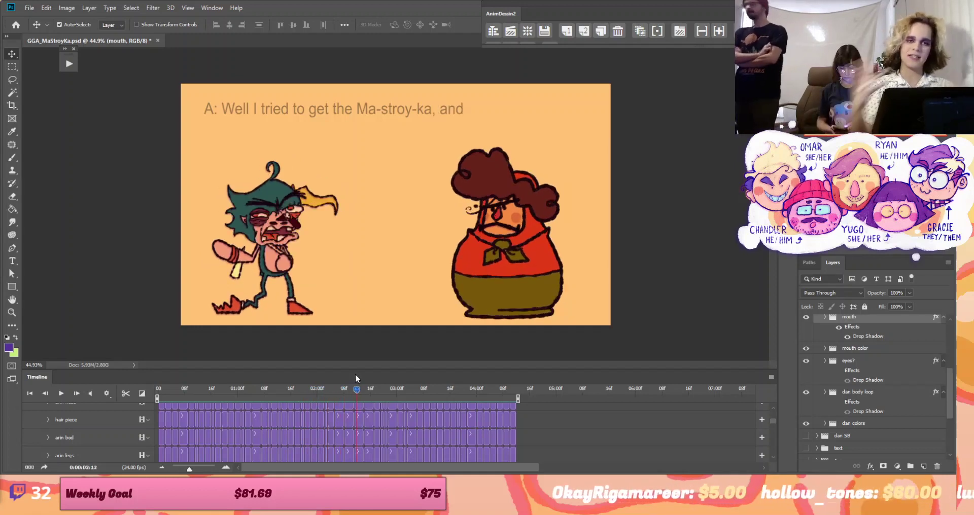
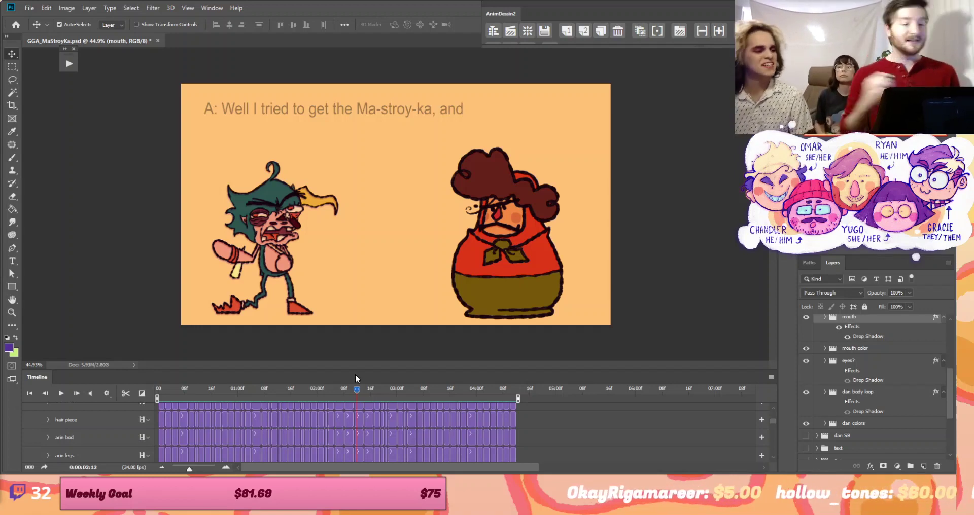
# Select the hair piece layer, move it with Free Transform, then undo the move
pyautogui.scroll(8, 832, 403)
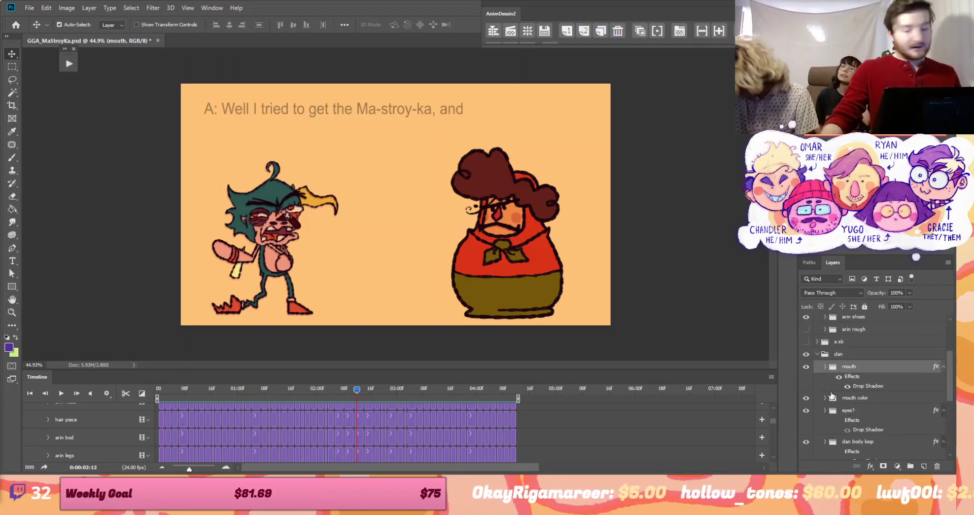
pyautogui.scroll(1, 857, 358)
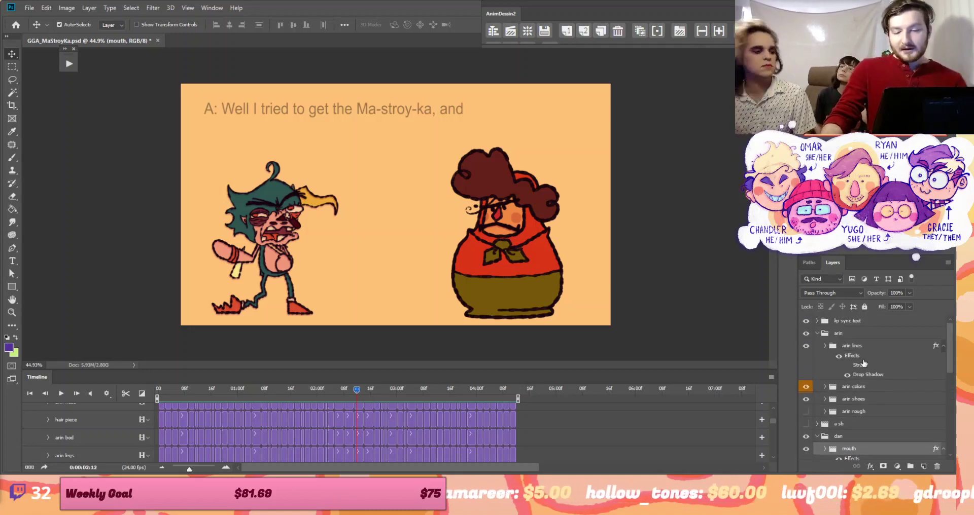
pyautogui.click(823, 323)
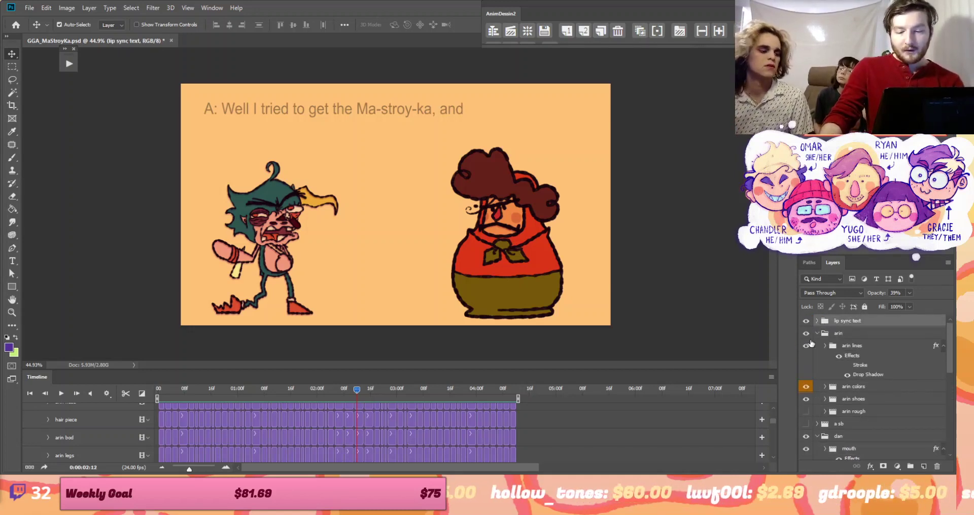
pyautogui.click(109, 417)
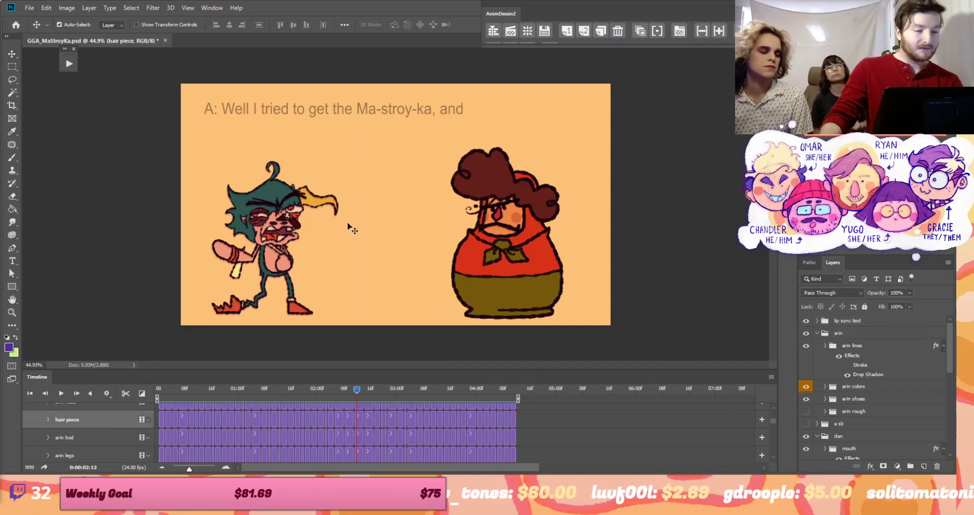
pyautogui.hotkey('ctrl', 't')
pyautogui.moveTo(337, 232); pyautogui.dragTo(403, 197)
pyautogui.press('Return')
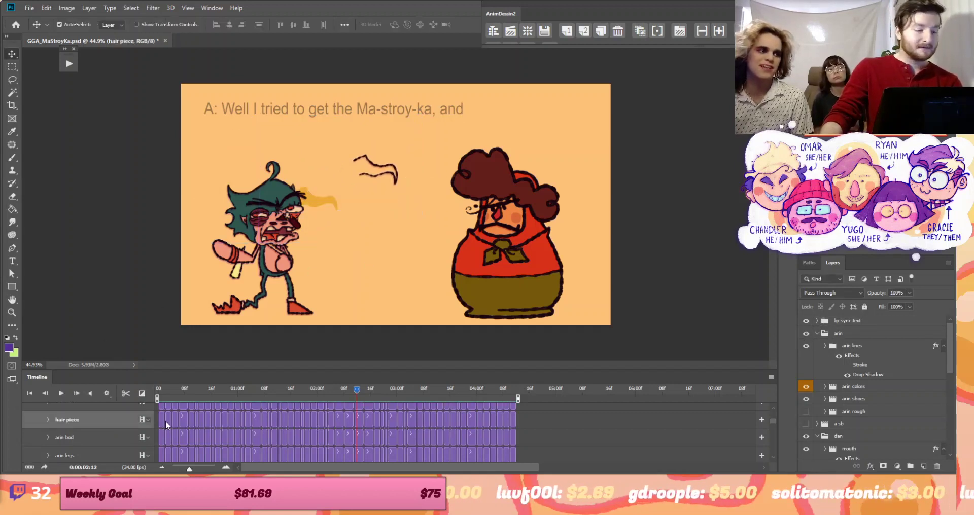
pyautogui.hotkey('ctrl', 'z')
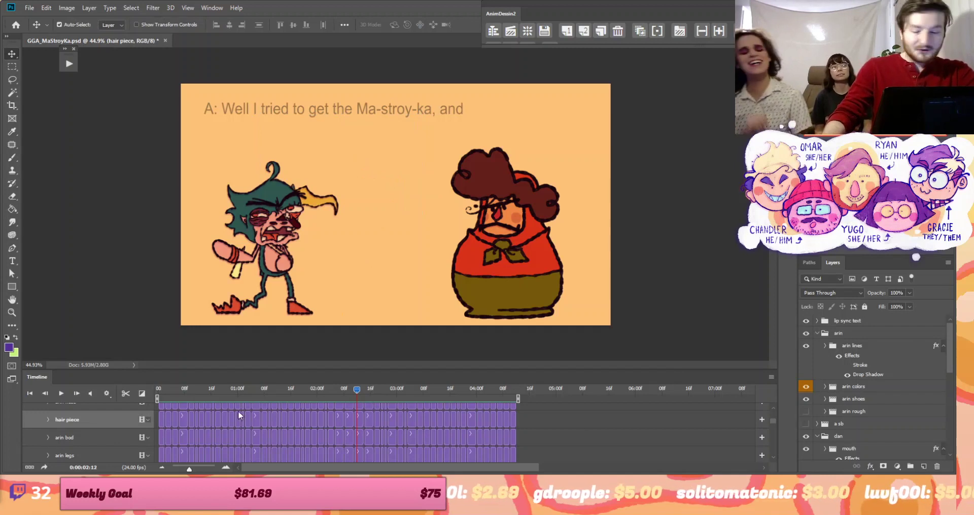
# Expand the arin lines group and restore the Photoshop window to a smaller size
pyautogui.click(824, 345)
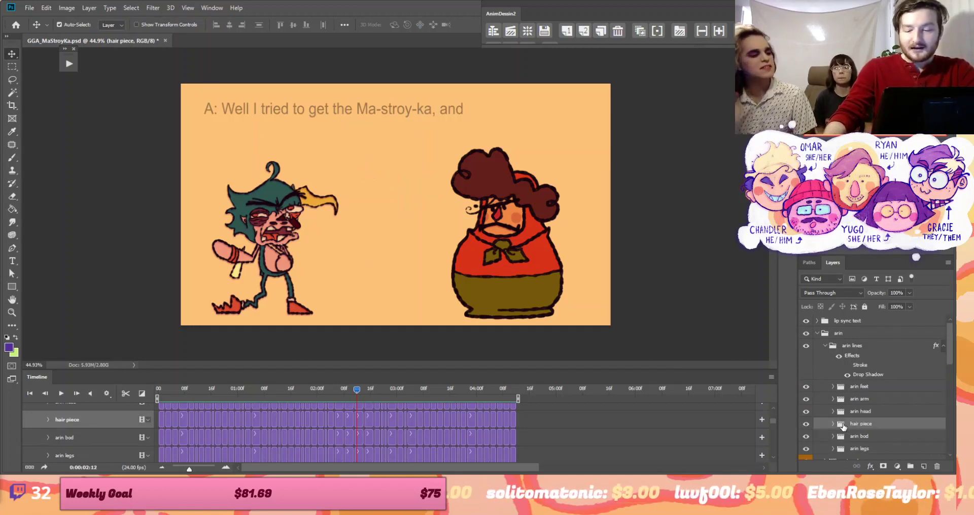
pyautogui.rightClick(841, 424)
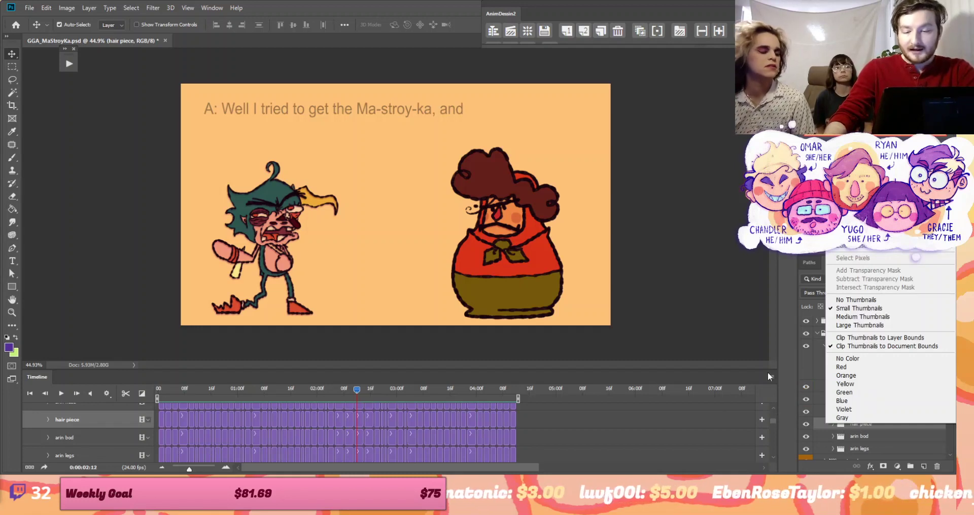
pyautogui.click(768, 372)
pyautogui.rightClick(866, 425)
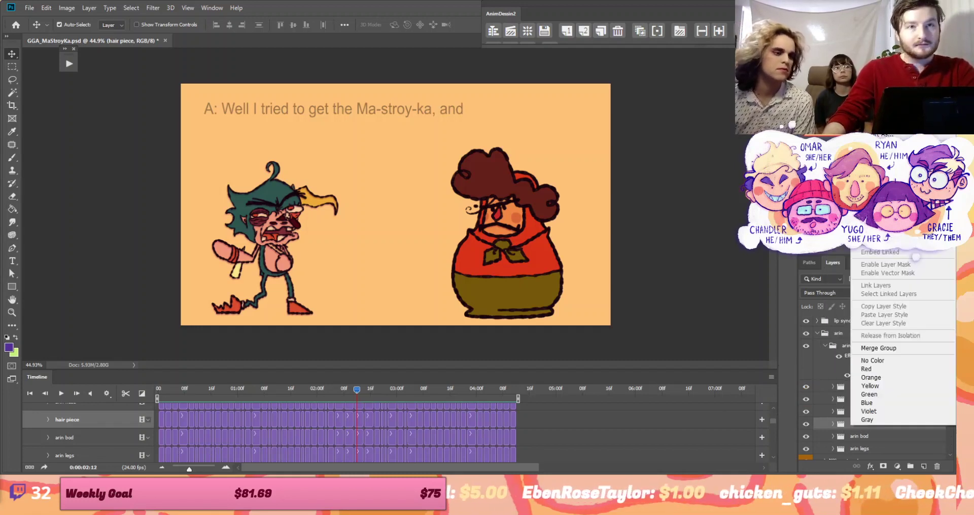
pyautogui.press('Escape')
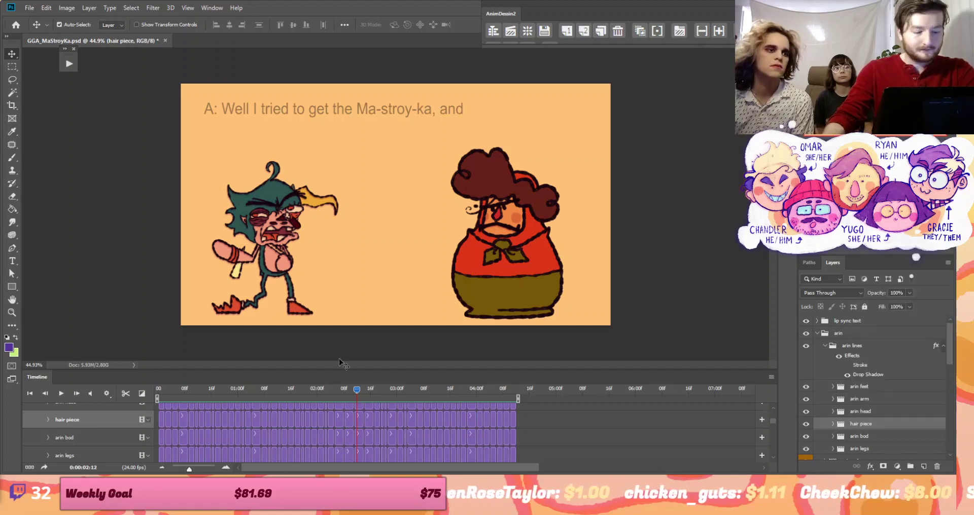
pyautogui.moveTo(294, 38); pyautogui.dragTo(364, 17)
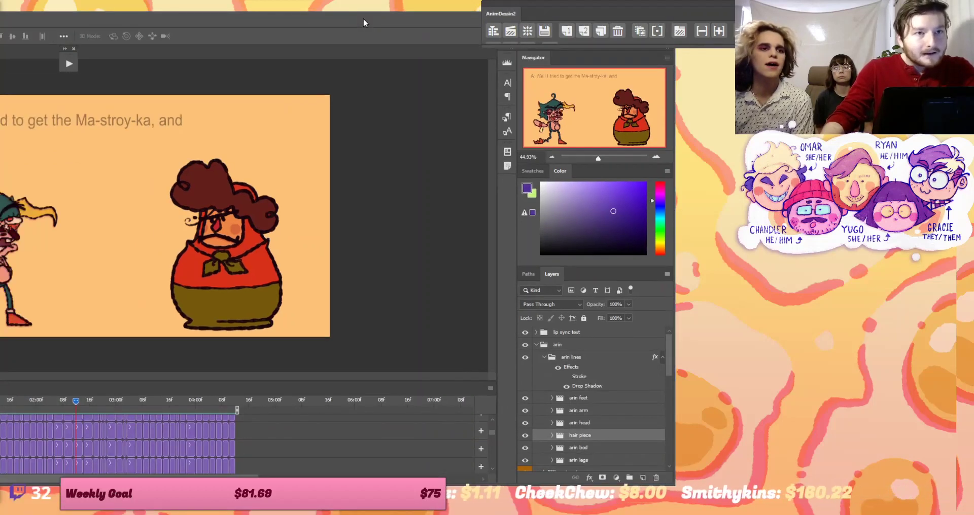
# Duplicate the hair piece group into a new document
pyautogui.rightClick(579, 434)
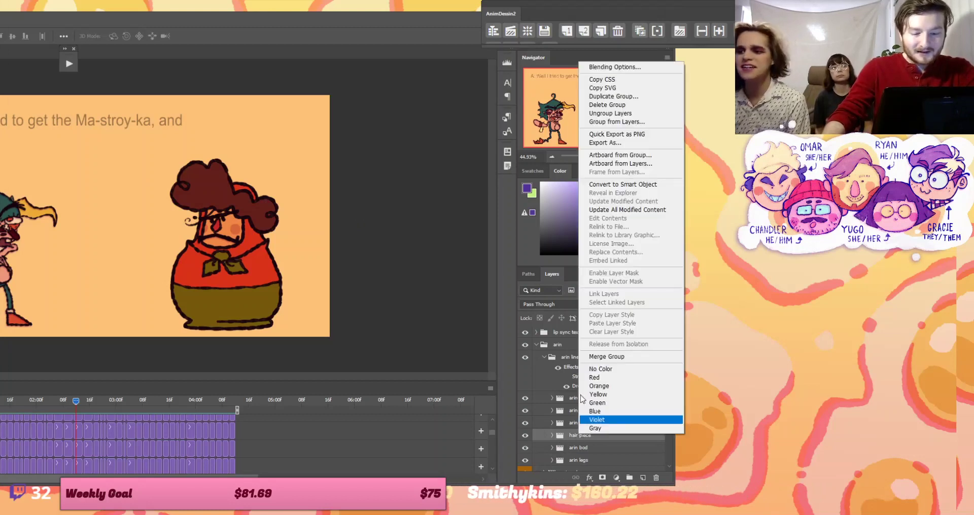
pyautogui.click(614, 96)
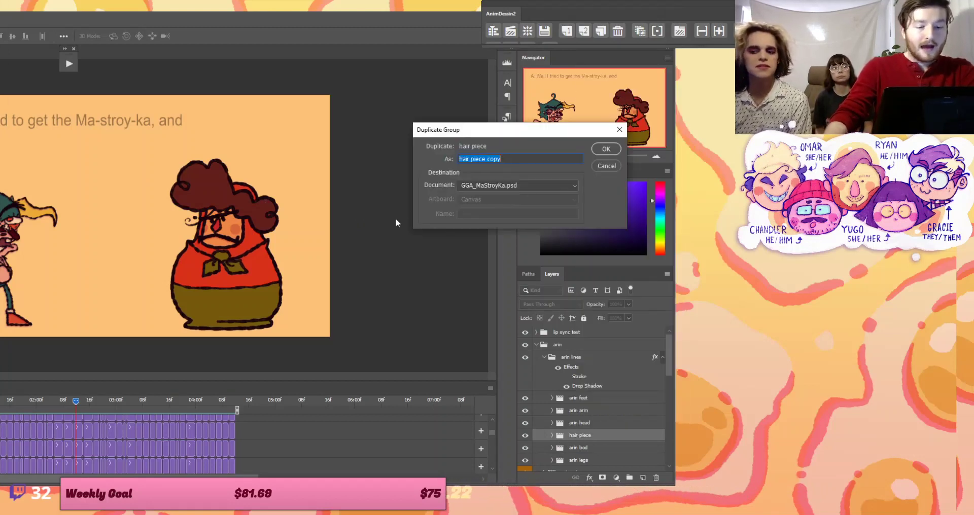
pyautogui.click(513, 186)
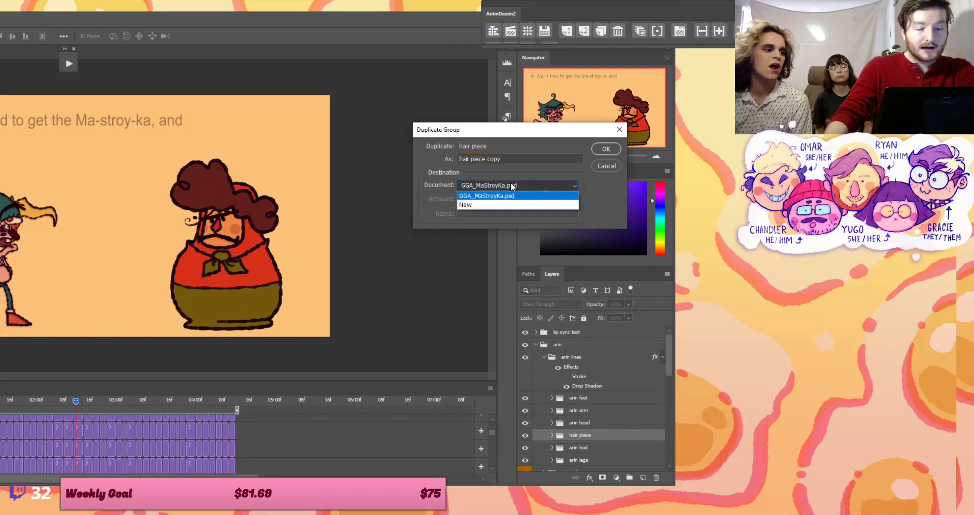
pyautogui.click(480, 205)
pyautogui.click(606, 149)
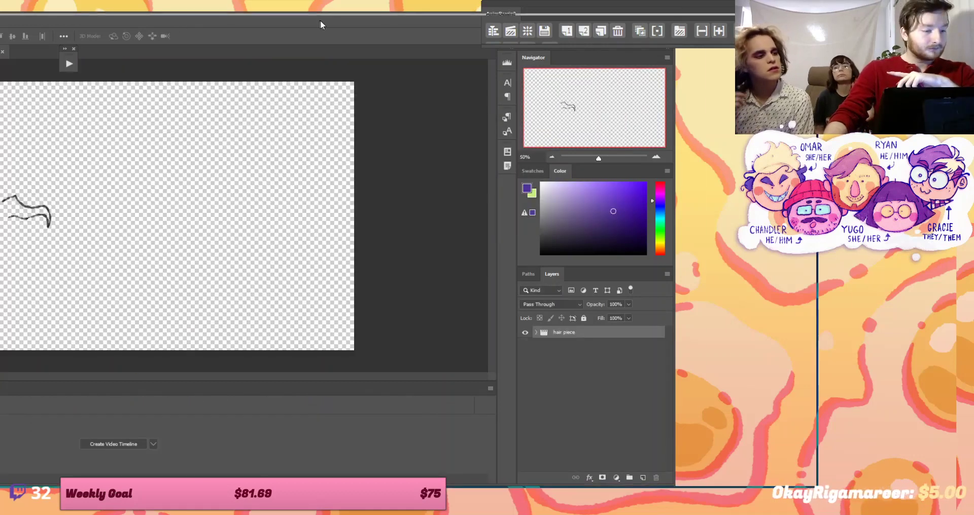
# Maximize the window, add a video timeline to Untitled-1 and preview its animation
pyautogui.doubleClick(456, 8)
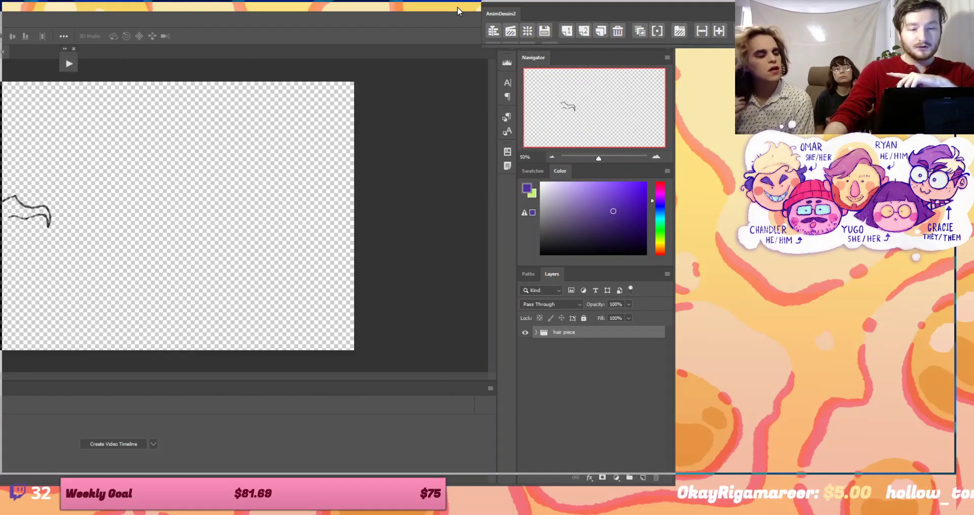
pyautogui.doubleClick(457, 7)
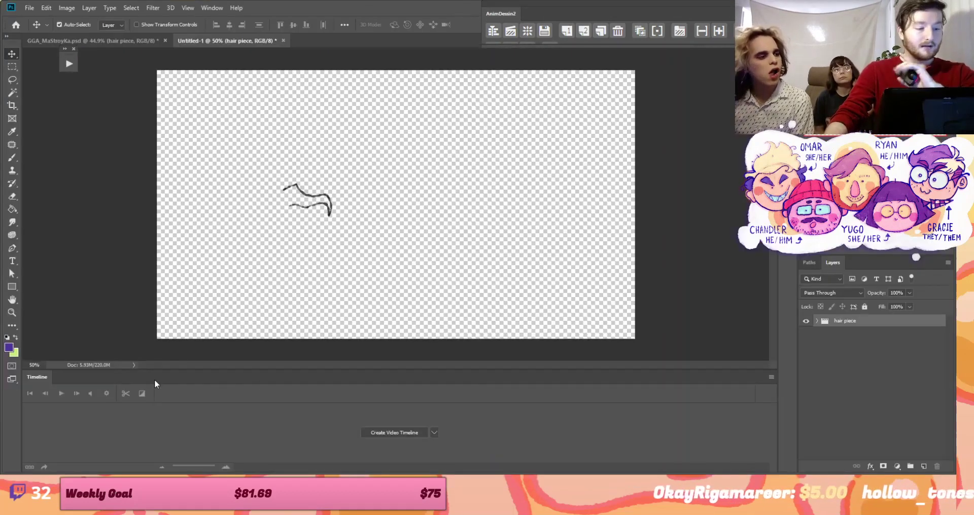
pyautogui.click(399, 434)
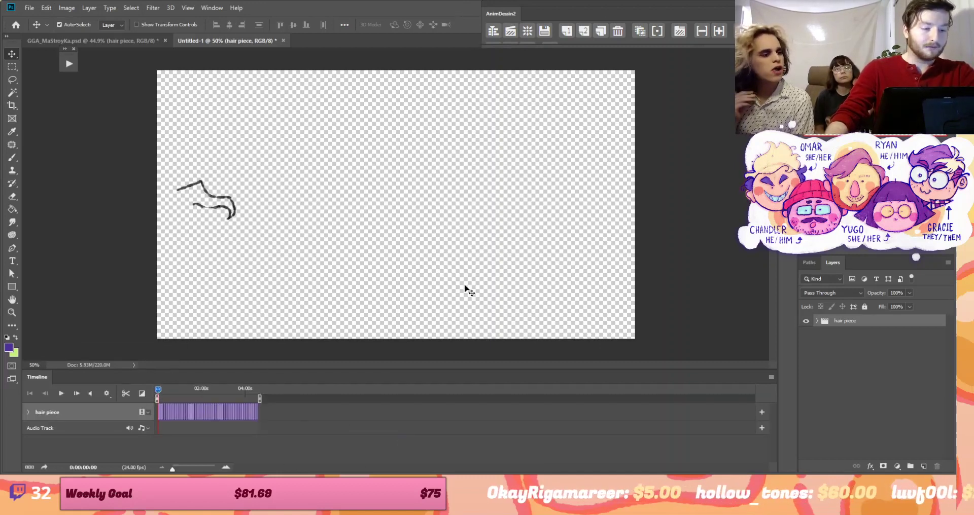
pyautogui.press('space')
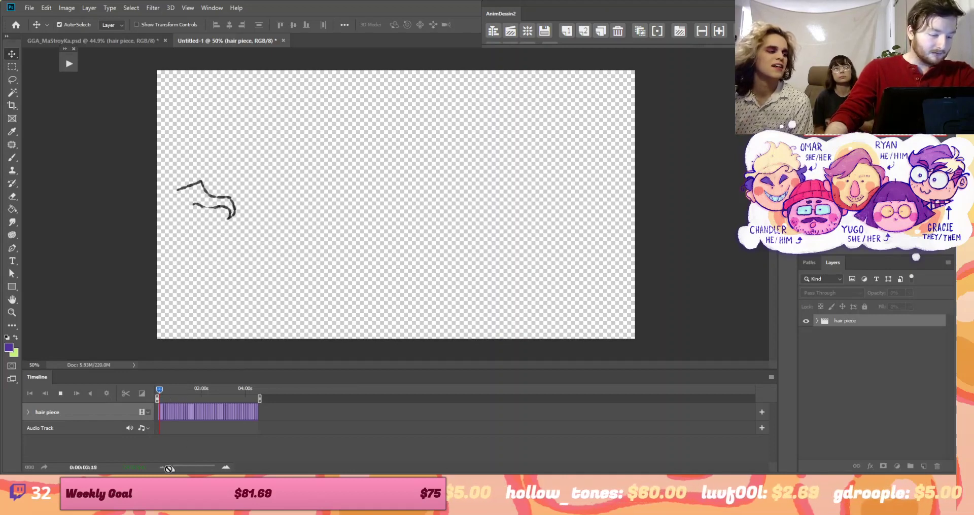
pyautogui.moveTo(175, 470); pyautogui.dragTo(180, 469)
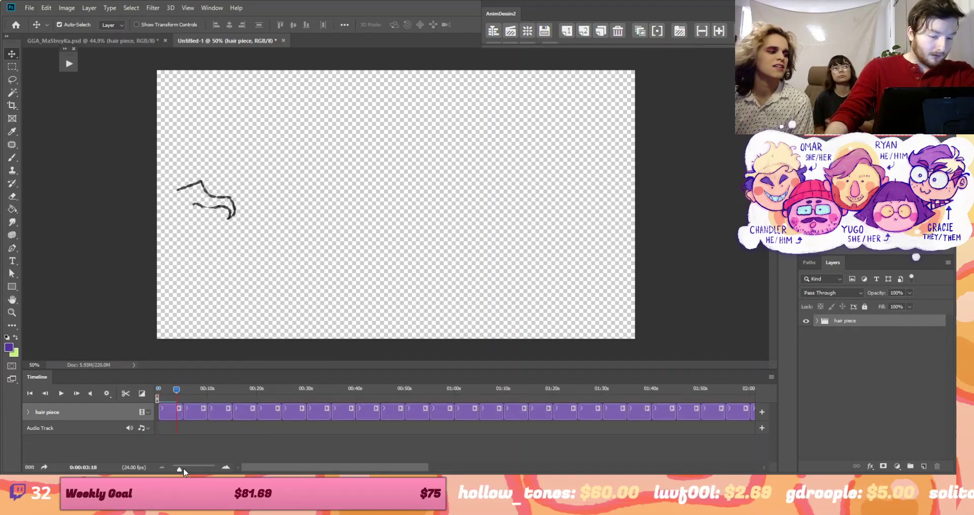
pyautogui.click(283, 41)
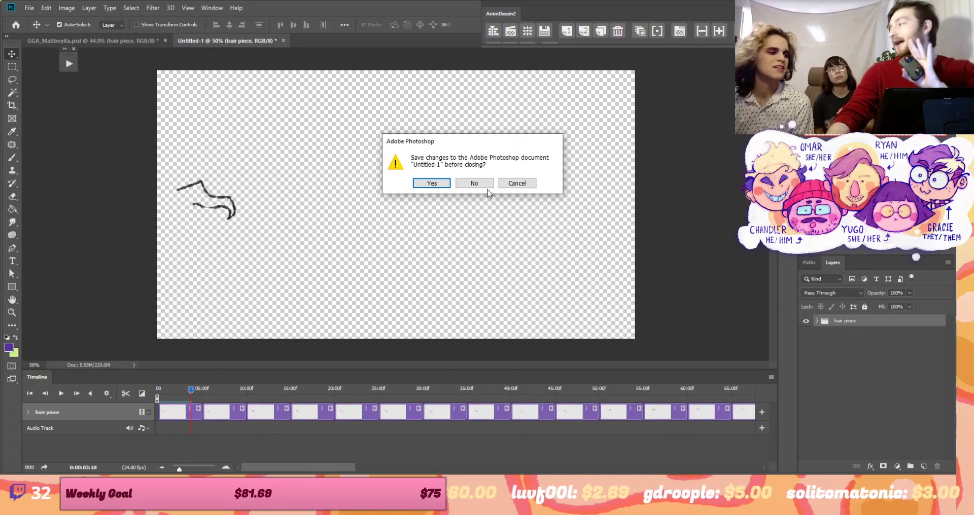
pyautogui.click(517, 183)
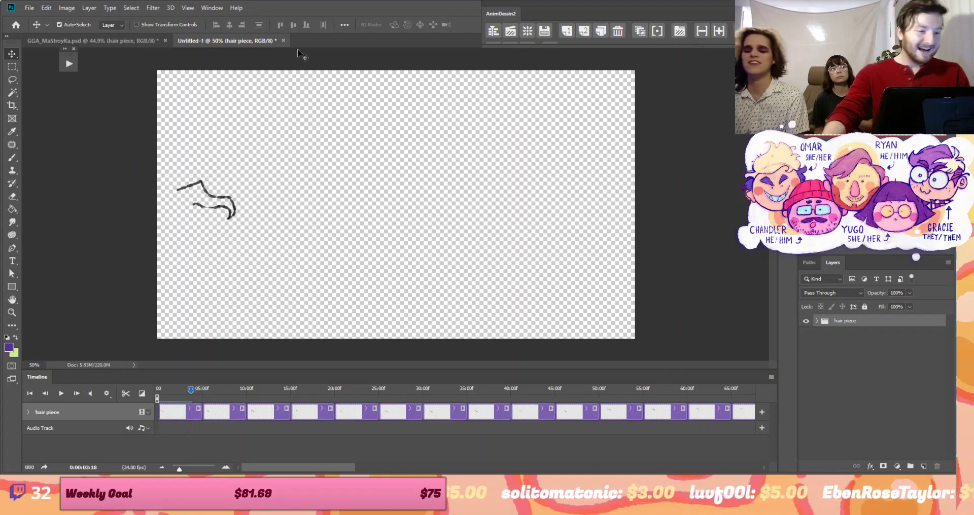
# Discard Untitled-1 without saving and add a new video group to the Anim timeline
pyautogui.click(283, 41)
pyautogui.click(474, 184)
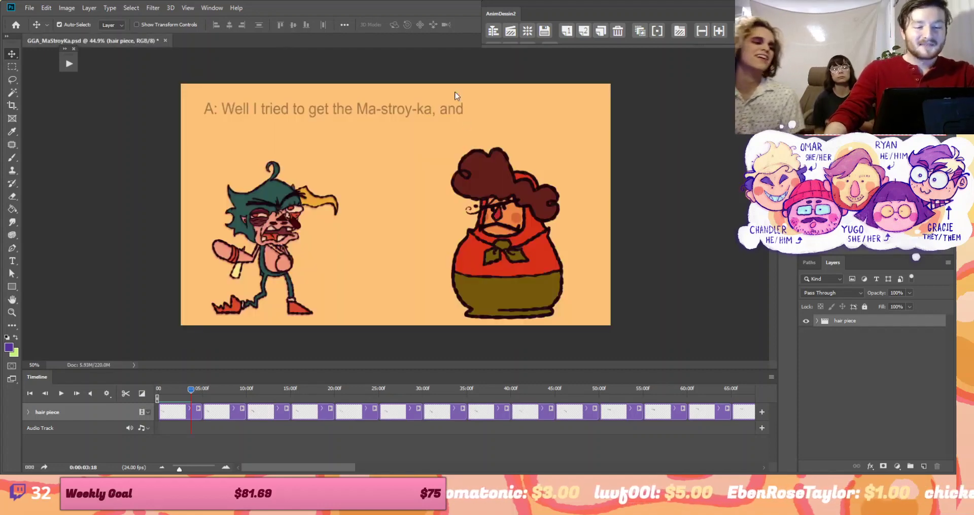
pyautogui.click(510, 32)
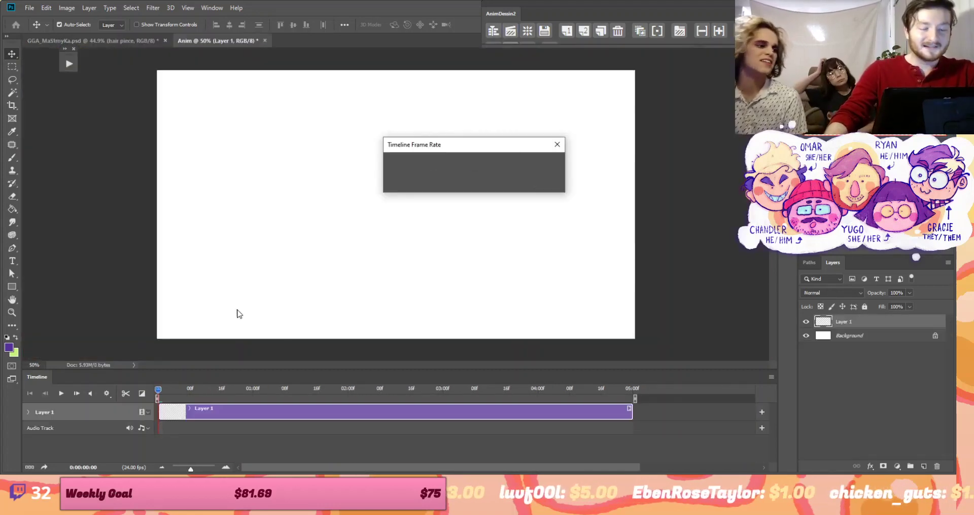
pyautogui.click(547, 163)
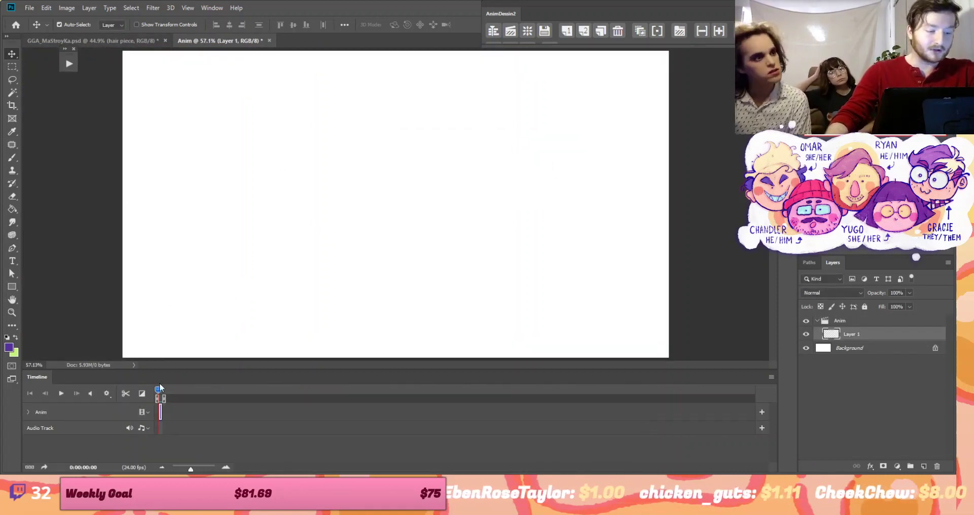
pyautogui.click(146, 412)
pyautogui.click(173, 428)
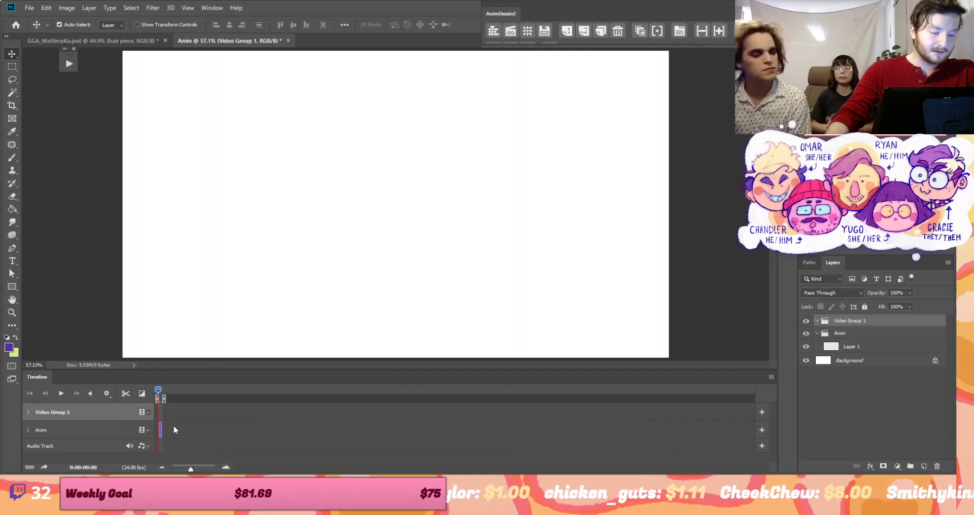
# Duplicate the hair piece group from GGA_MaStroyKa into the Anim document
pyautogui.click(92, 40)
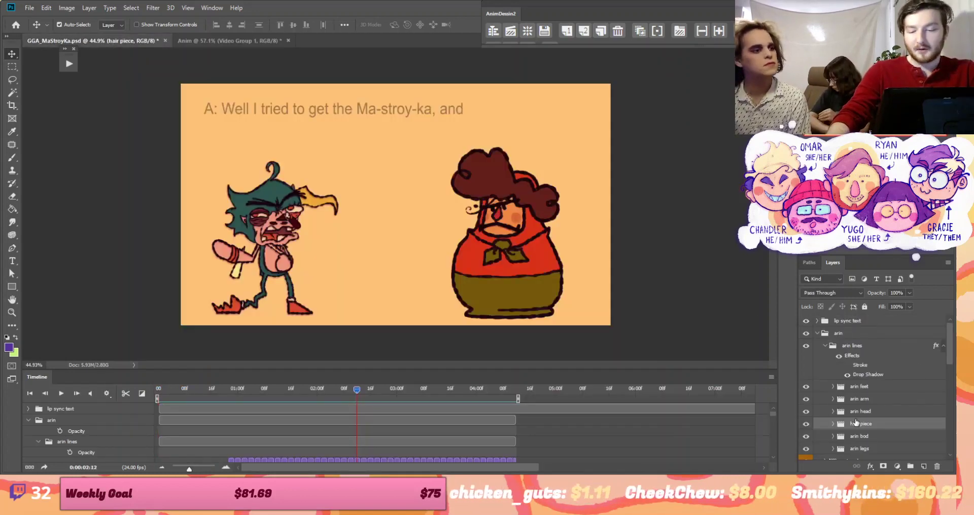
pyautogui.rightClick(856, 422)
pyautogui.click(880, 175)
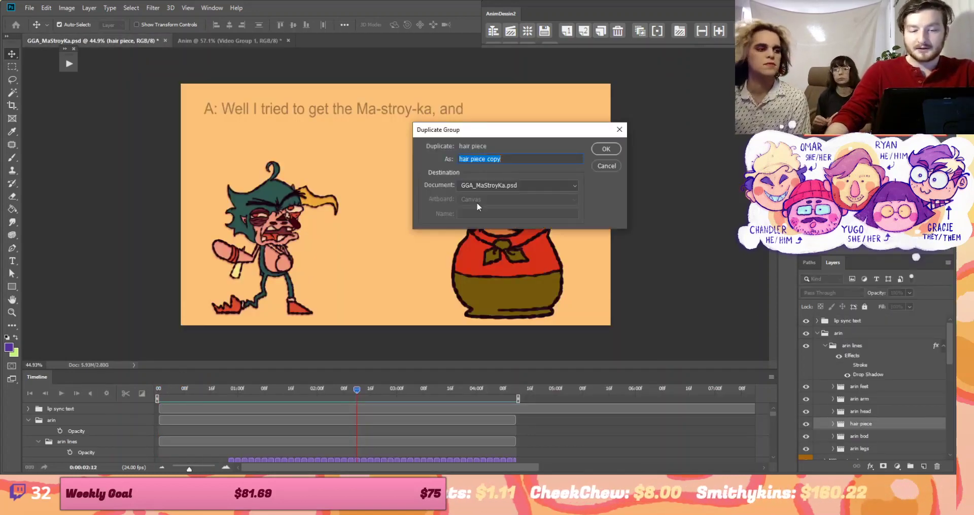
pyautogui.click(486, 187)
pyautogui.click(486, 209)
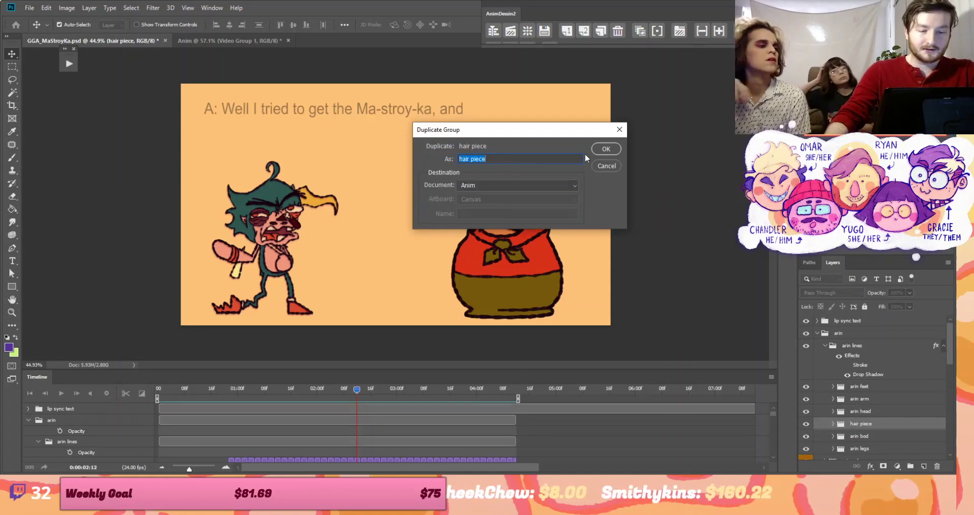
pyautogui.click(614, 150)
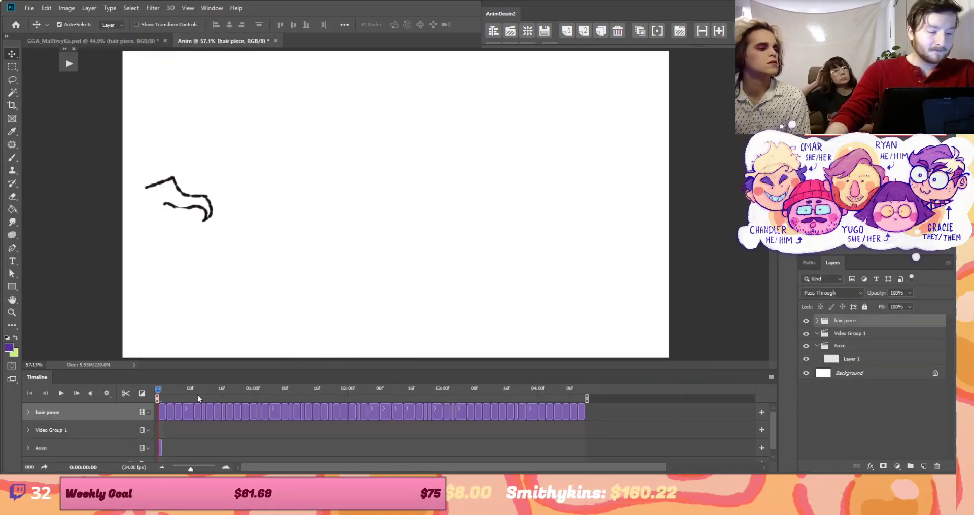
# Play and stop the Anim preview, then return to GGA_MaStroyKa
pyautogui.press('space')
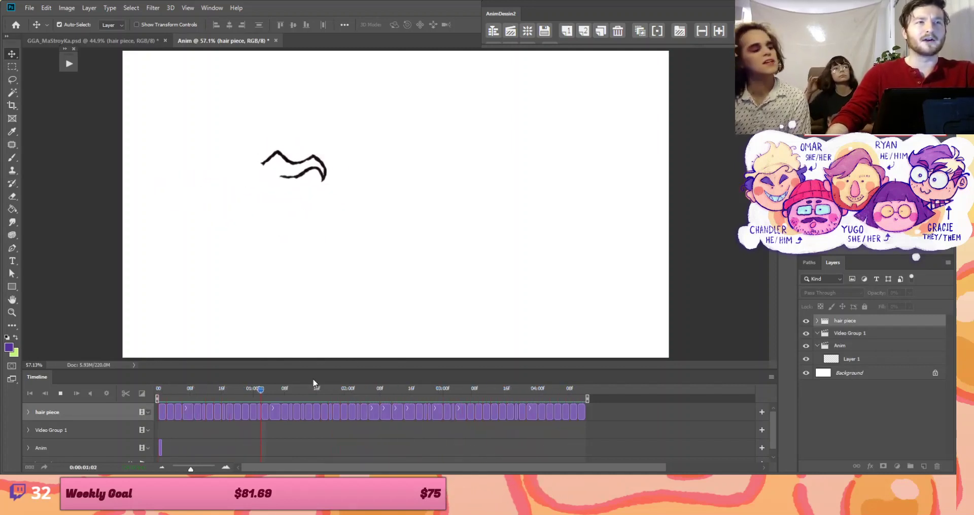
pyautogui.press('space')
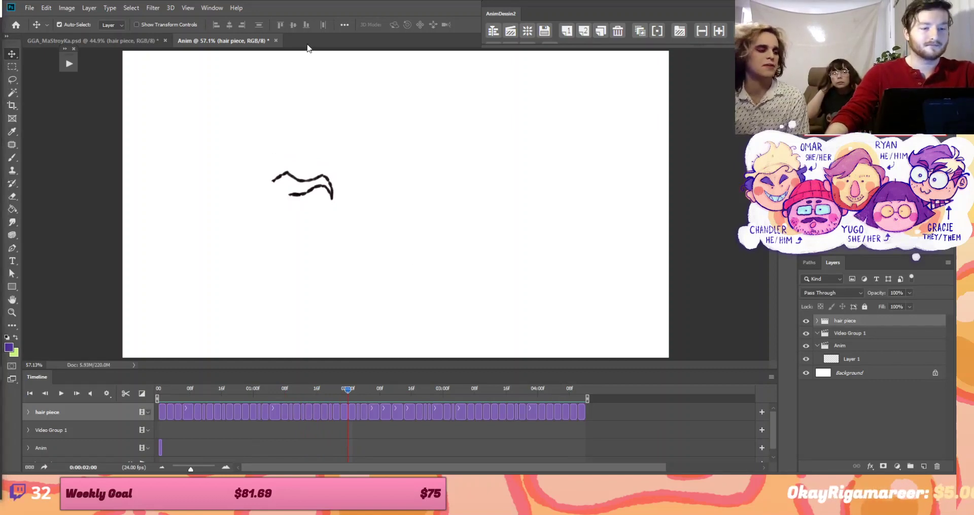
pyautogui.click(92, 41)
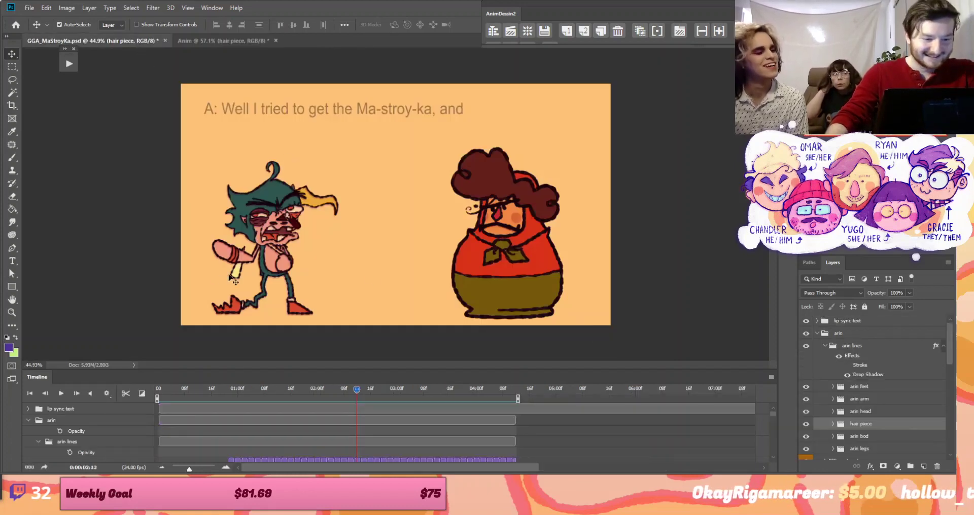
# Give the arin bod group a Gray colour label
pyautogui.press('ctrl')
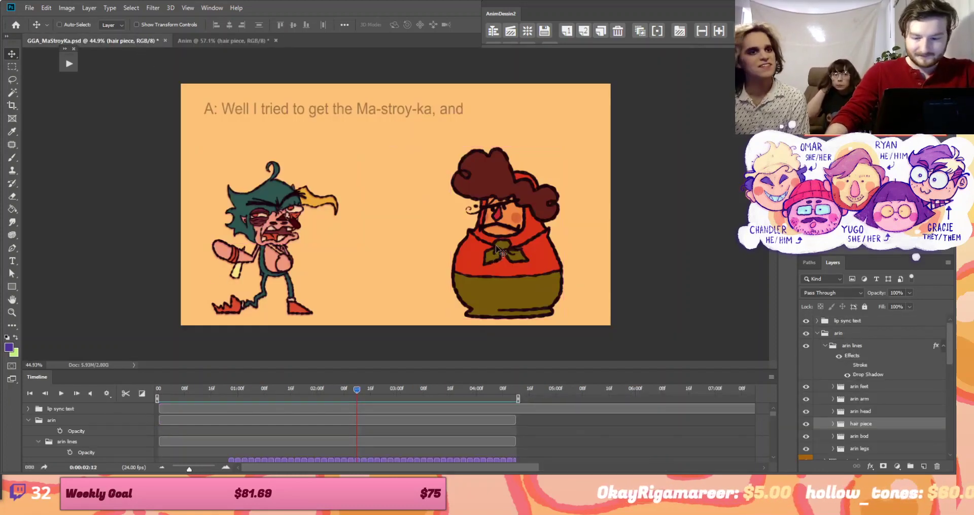
pyautogui.click(880, 439)
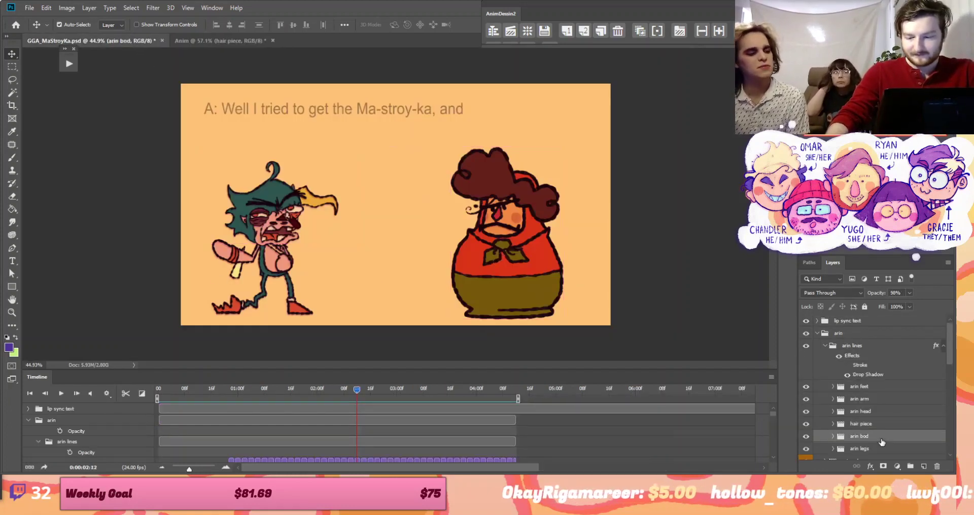
pyautogui.rightClick(882, 441)
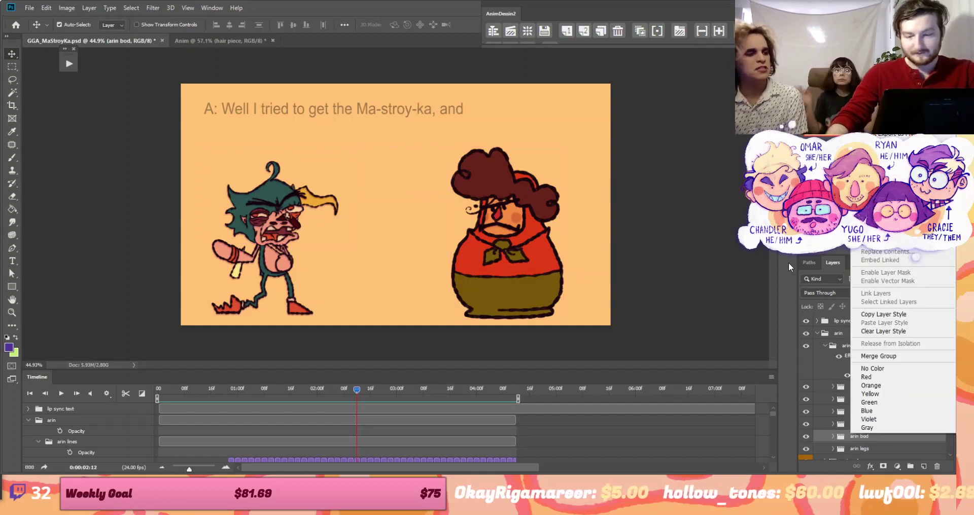
pyautogui.click(889, 429)
# Duplicate the arin shoes group into the Anim document
pyautogui.scroll(-3, 872, 422)
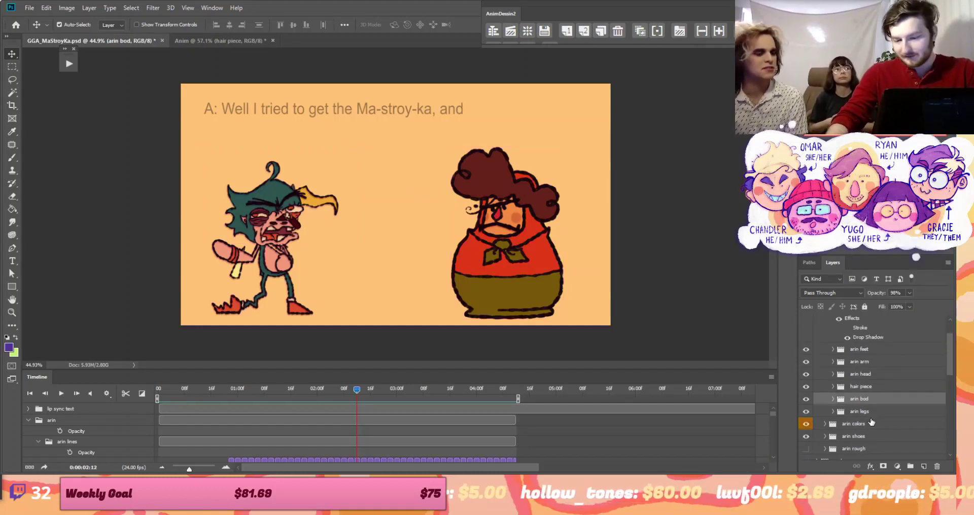
pyautogui.scroll(-2, 868, 418)
pyautogui.click(860, 412)
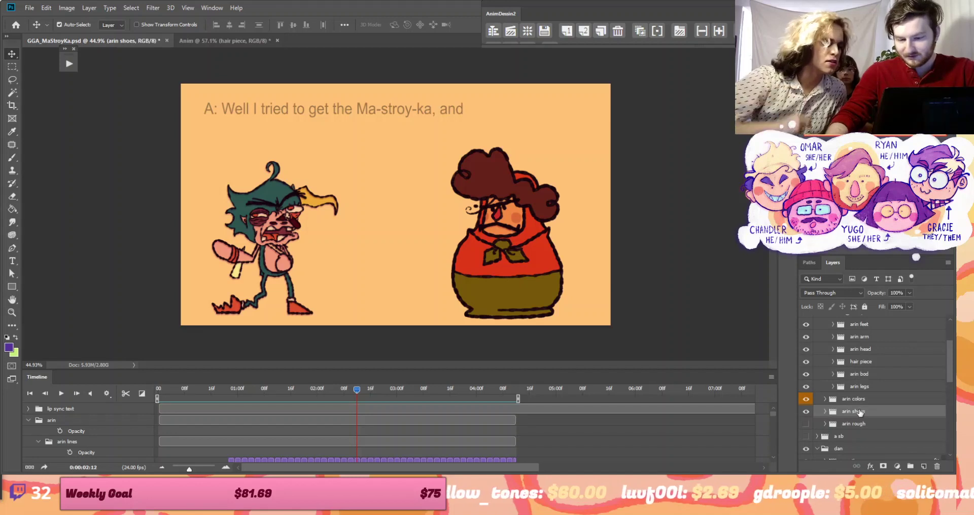
pyautogui.rightClick(860, 411)
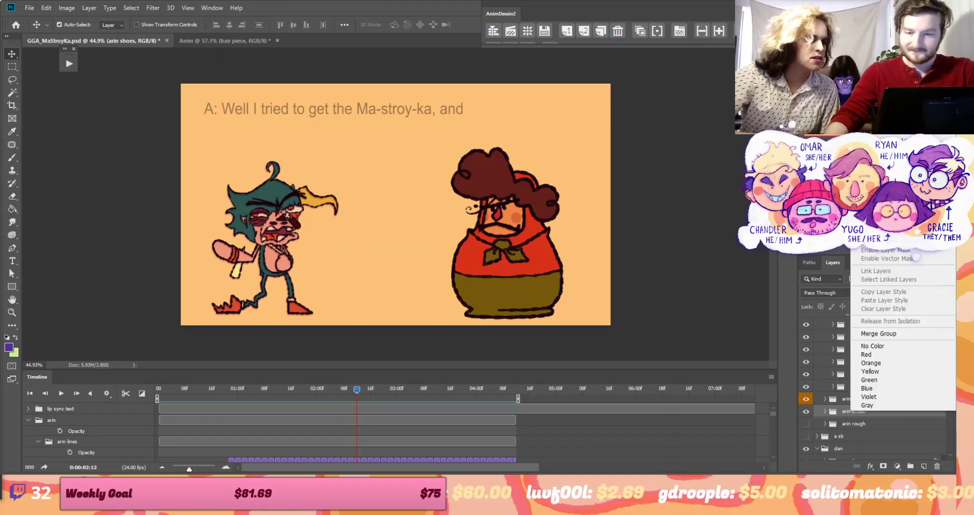
pyautogui.click(883, 155)
pyautogui.click(508, 185)
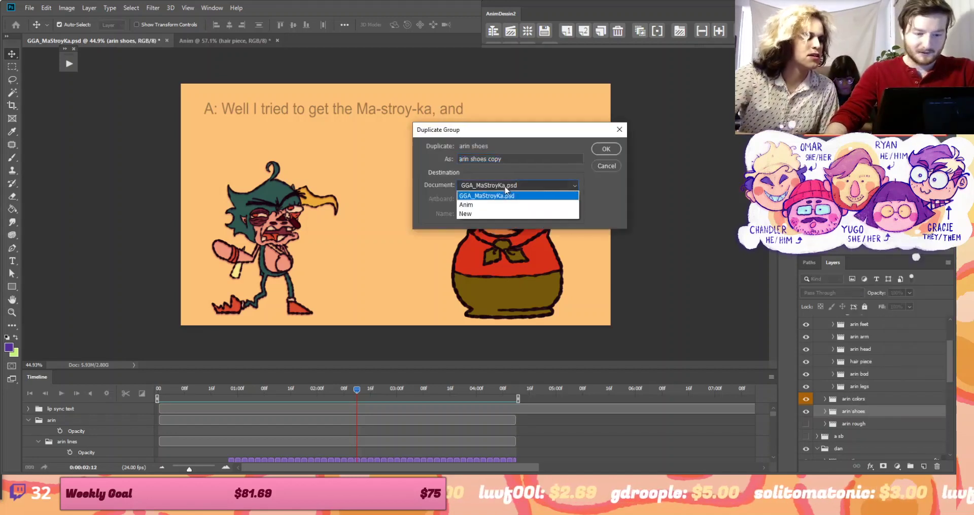
pyautogui.click(477, 205)
pyautogui.click(605, 148)
pyautogui.click(229, 41)
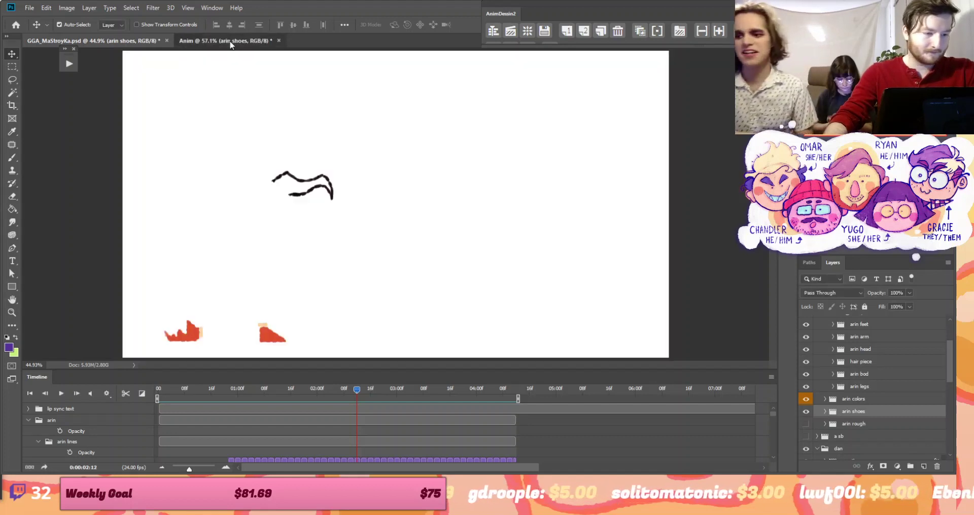
pyautogui.moveTo(329, 396); pyautogui.dragTo(128, 394)
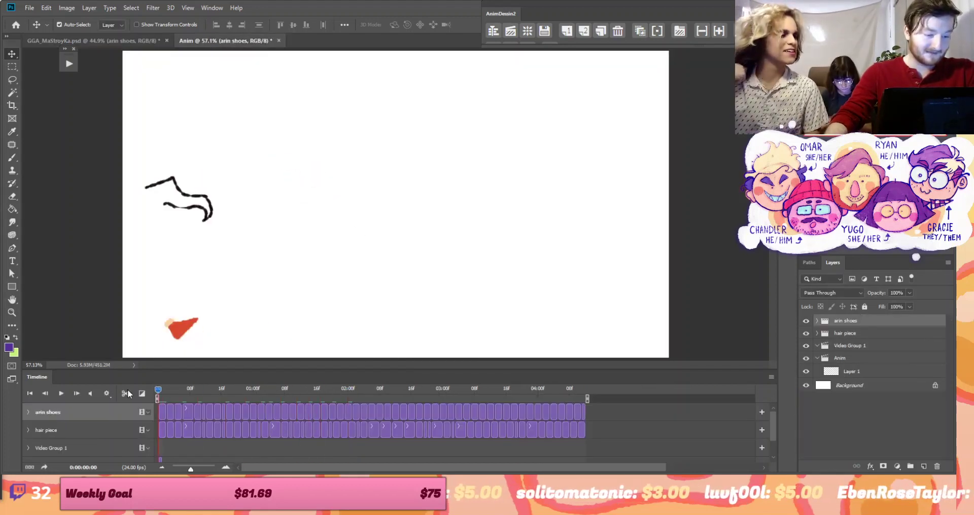
pyautogui.press('space')
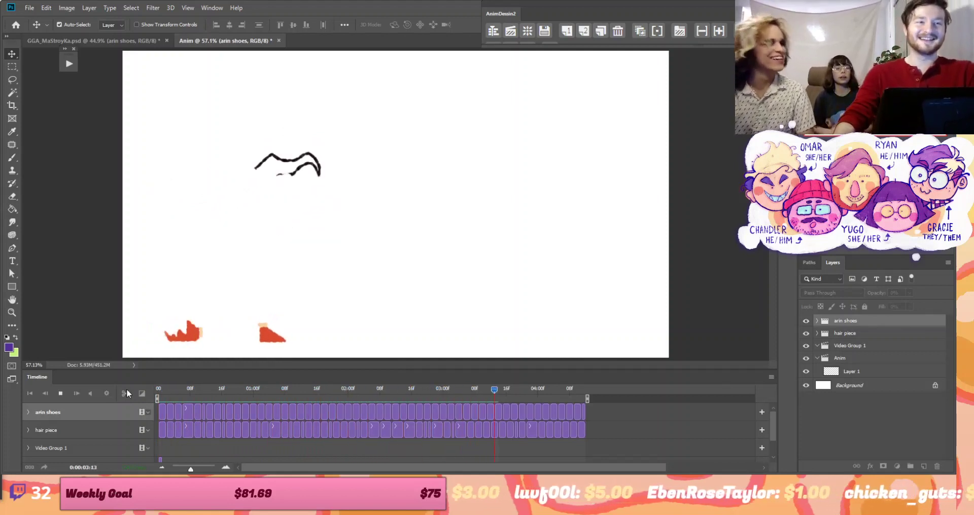
pyautogui.click(489, 397)
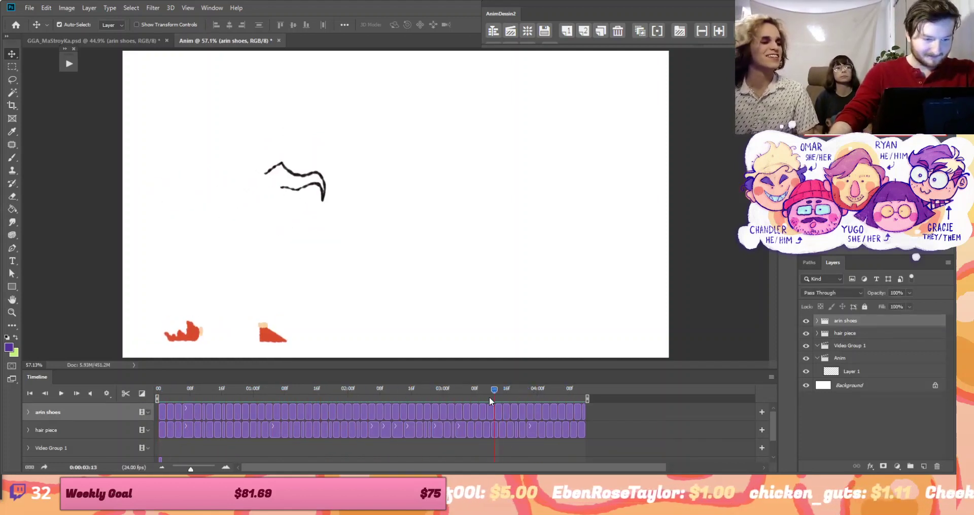
pyautogui.moveTo(489, 397); pyautogui.dragTo(470, 399)
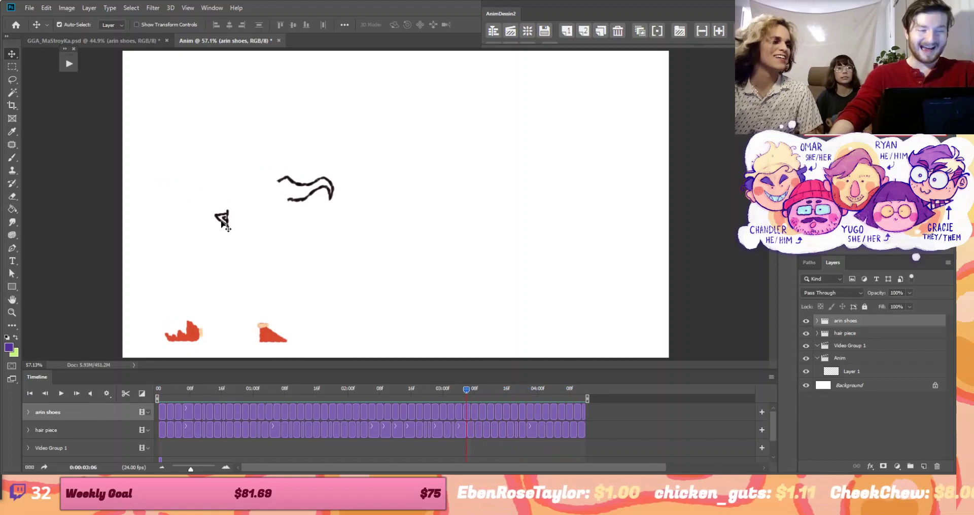
pyautogui.press('l')
pyautogui.moveTo(237, 216); pyautogui.dragTo(177, 252)
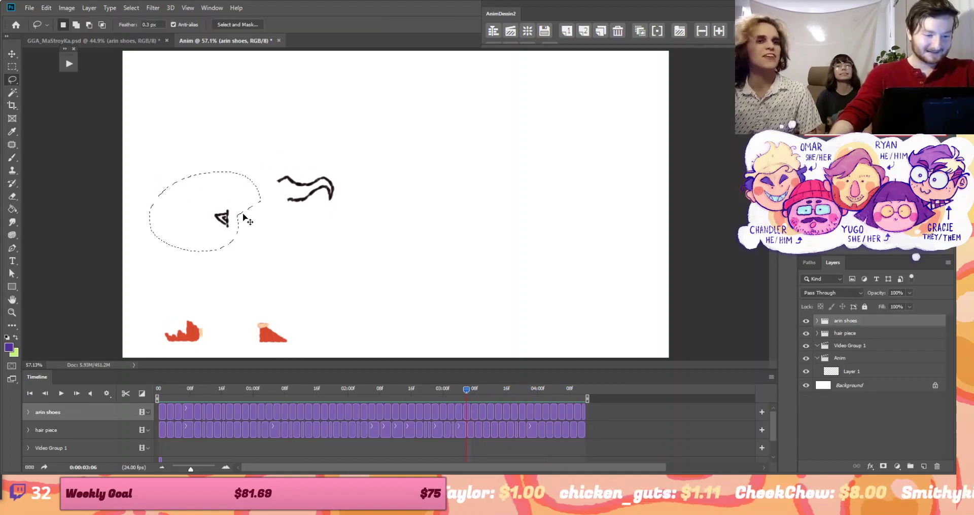
pyautogui.click(467, 417)
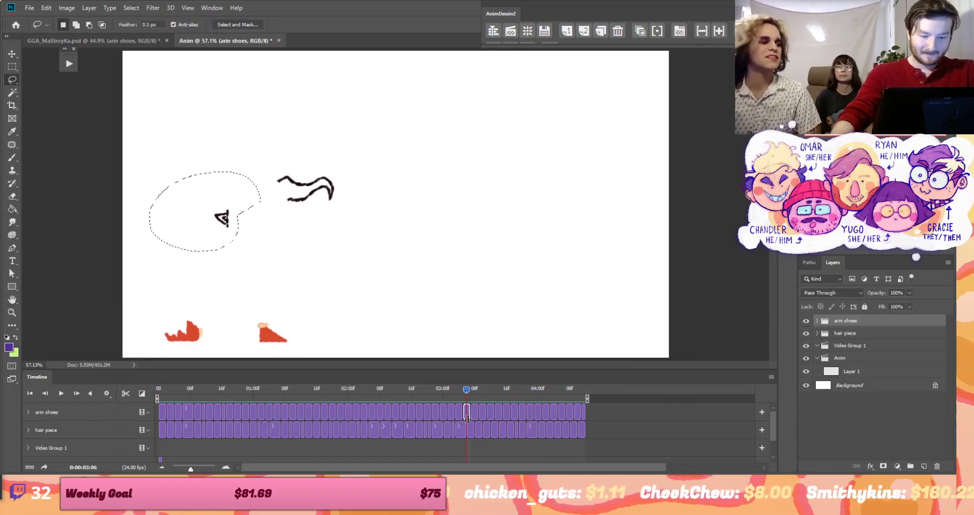
pyautogui.keyDown('ctrl'); pyautogui.click(211, 210); pyautogui.keyUp('ctrl')
pyautogui.click(463, 186)
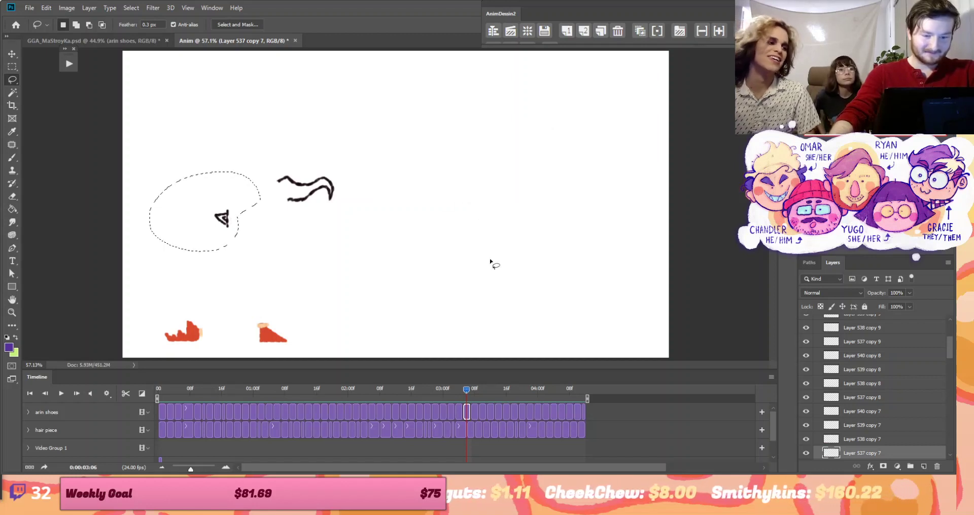
pyautogui.click(472, 432)
pyautogui.moveTo(222, 218)
pyautogui.mouseDown()
pyautogui.moveTo(307, 175)
pyautogui.moveTo(498, 217)
pyautogui.moveTo(613, 227)
pyautogui.moveTo(84, 192)
pyautogui.mouseUp()
pyautogui.press('Escape')
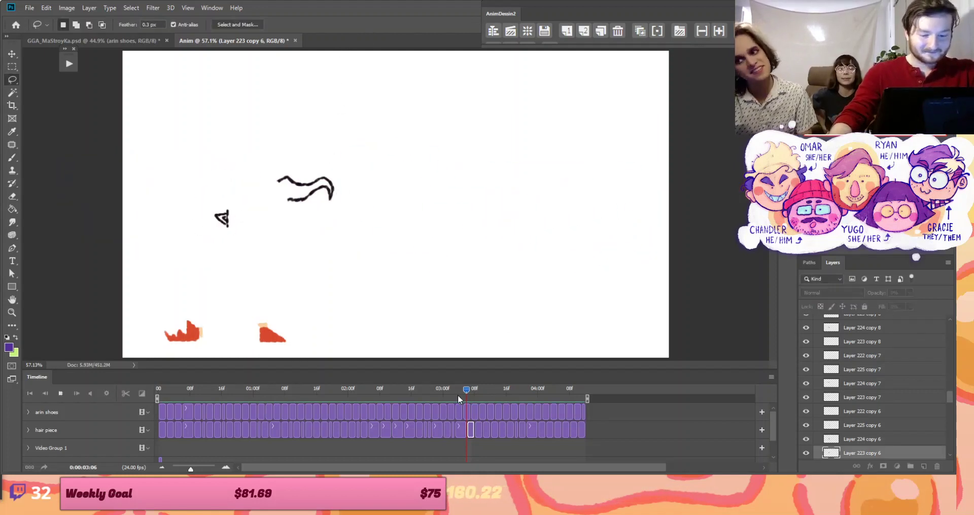
pyautogui.moveTo(467, 391)
pyautogui.mouseDown()
pyautogui.moveTo(367, 397)
pyautogui.moveTo(502, 396)
pyautogui.moveTo(217, 397)
pyautogui.mouseUp()
pyautogui.press('space')
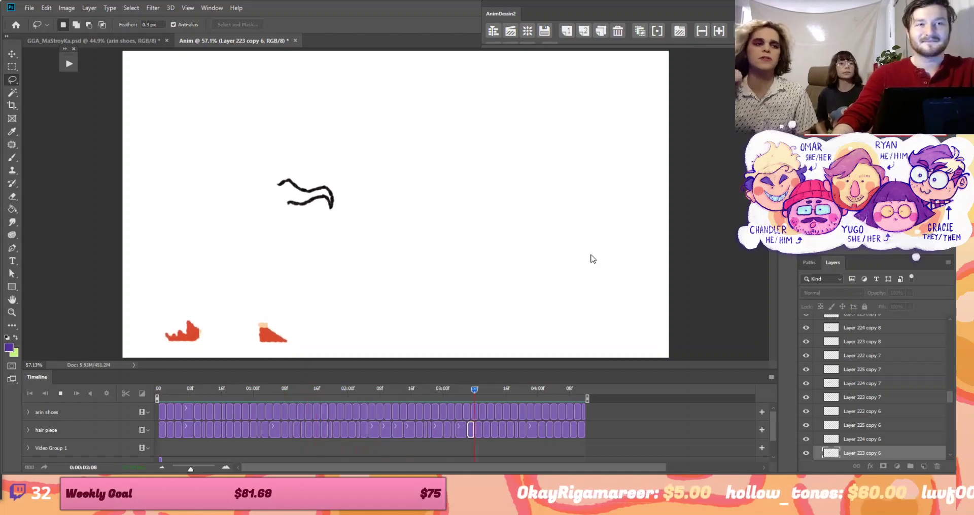
pyautogui.press('space')
pyautogui.moveTo(171, 388); pyautogui.dragTo(221, 409)
# Move to the Layer 14 frame at frame 10, undo the new Anim group, and play the sketch
pyautogui.click(221, 412)
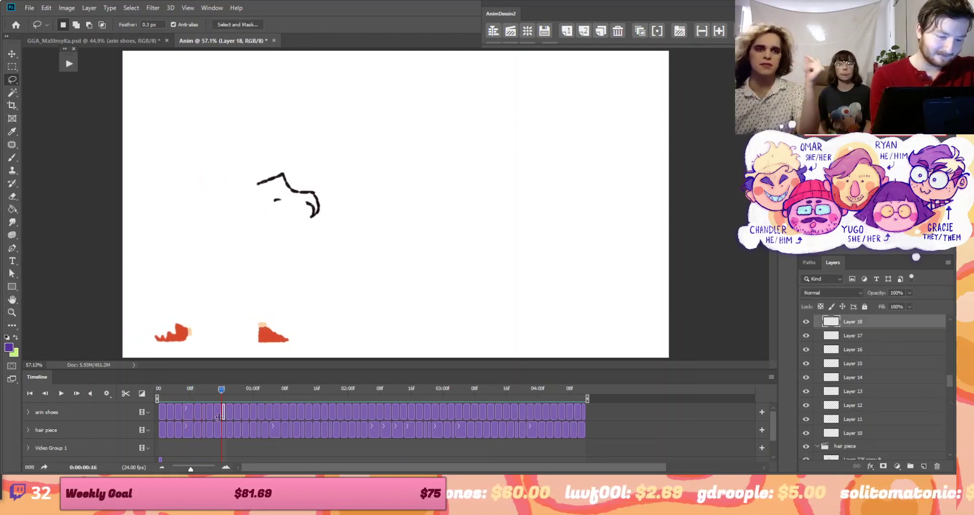
pyautogui.click(201, 471)
pyautogui.moveTo(355, 389); pyautogui.dragTo(283, 412)
pyautogui.click(357, 390)
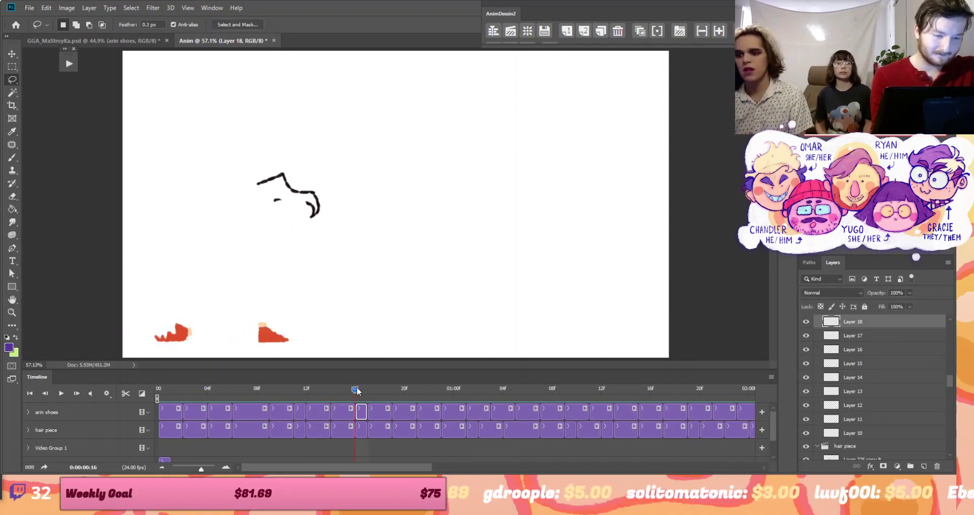
pyautogui.moveTo(356, 391); pyautogui.dragTo(292, 392)
pyautogui.click(290, 415)
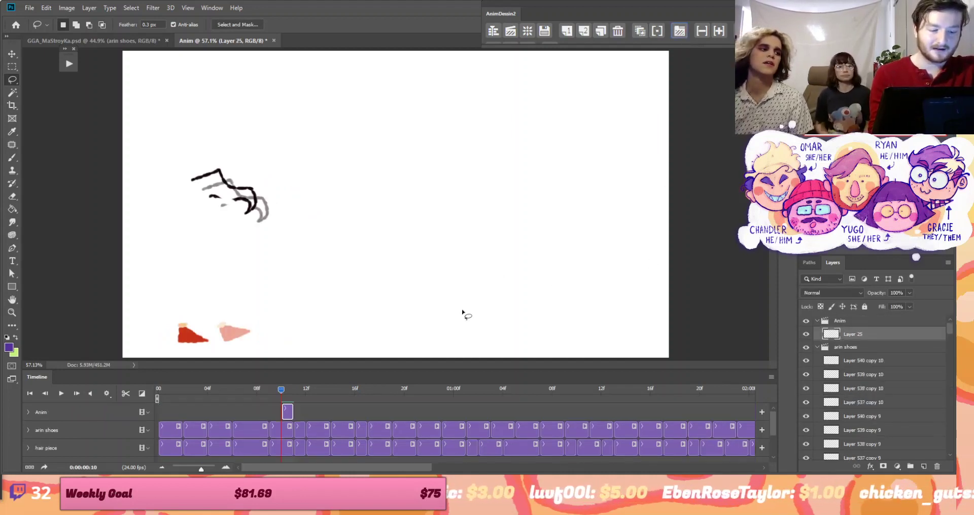
pyautogui.hotkey('ctrl', 'z')
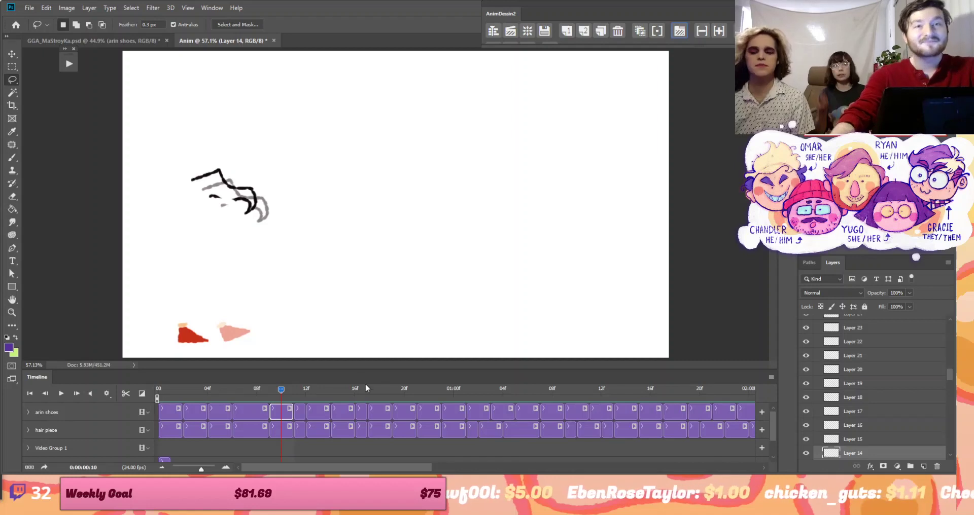
pyautogui.press('space')
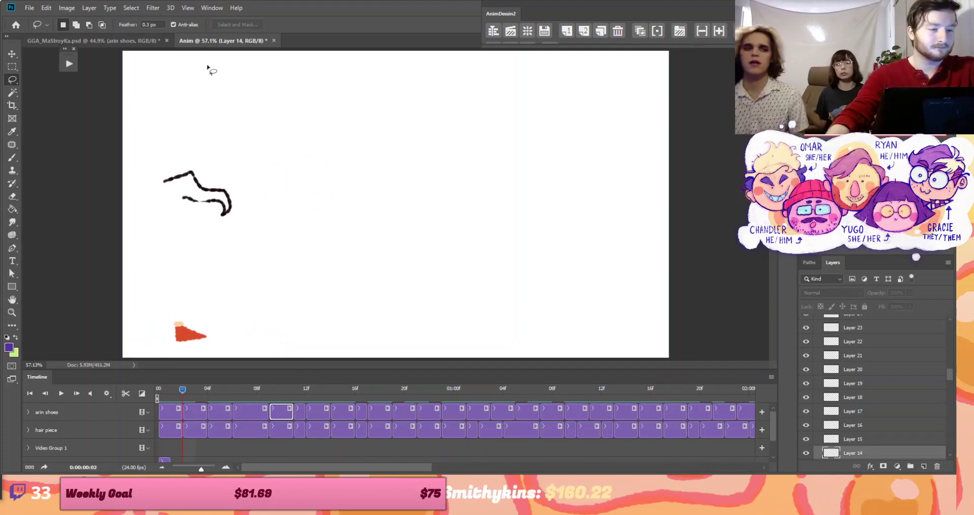
# Close the sketch without saving and create a new blank AnimDessin2 animation document
pyautogui.click(274, 42)
pyautogui.click(484, 185)
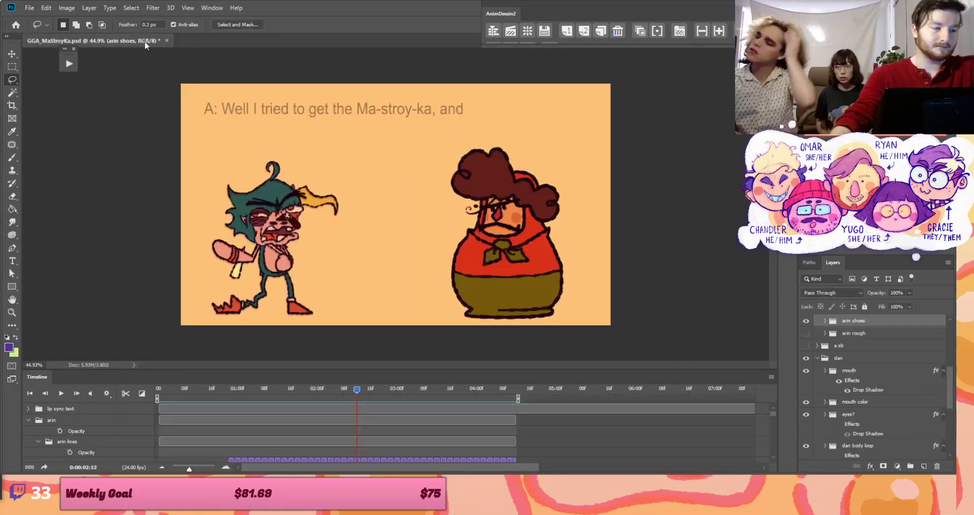
pyautogui.click(492, 35)
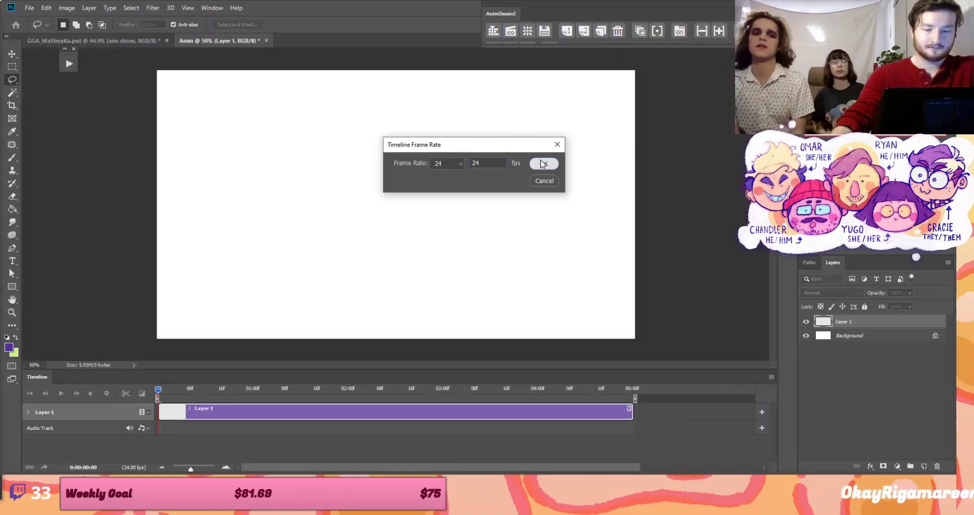
pyautogui.click(543, 163)
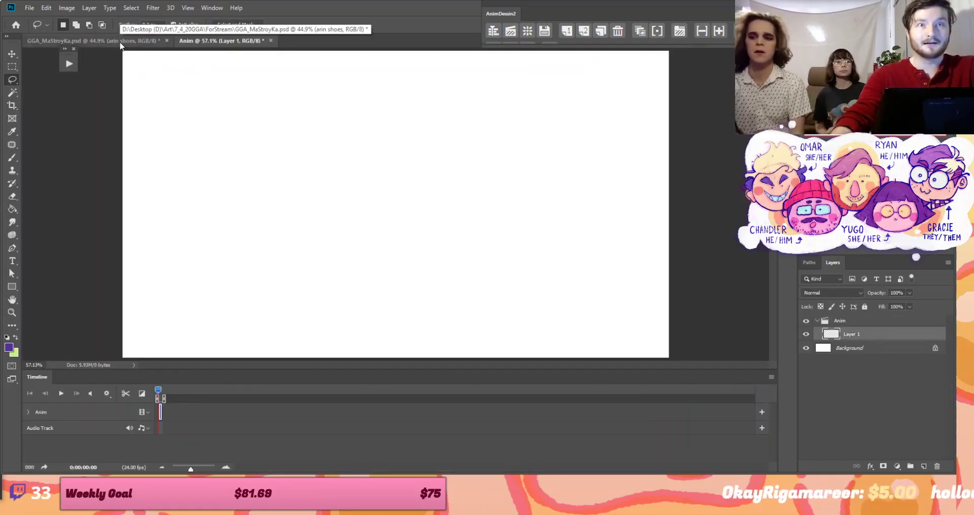
# Save and close GGA_MaStroyKa
pyautogui.click(149, 45)
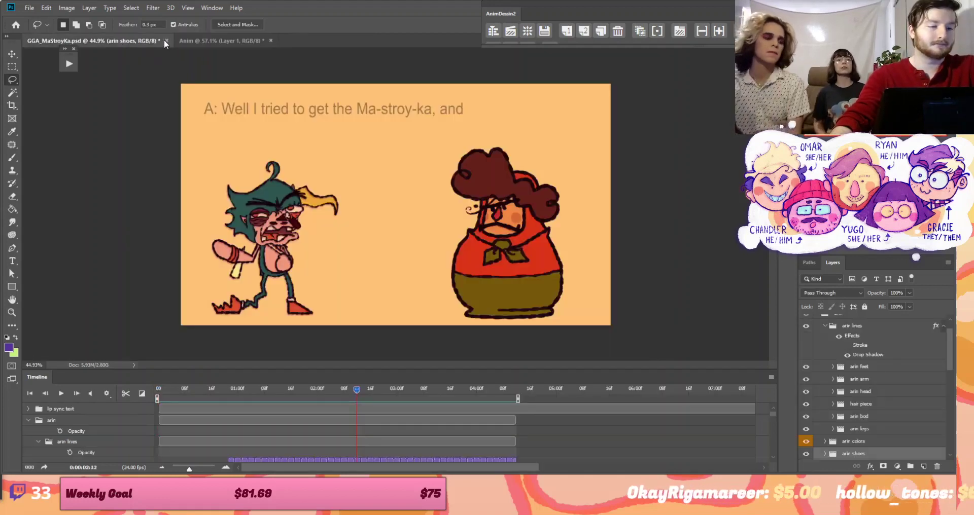
pyautogui.click(166, 41)
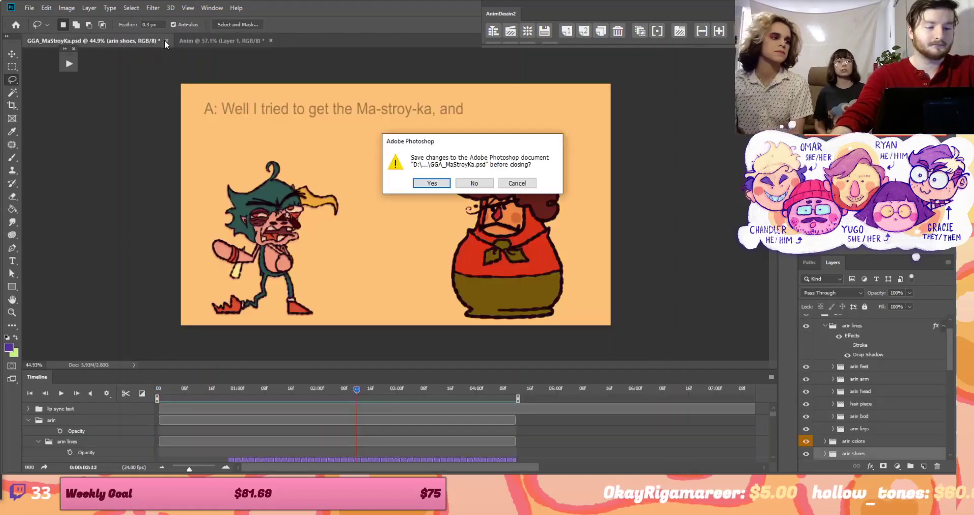
pyautogui.click(450, 184)
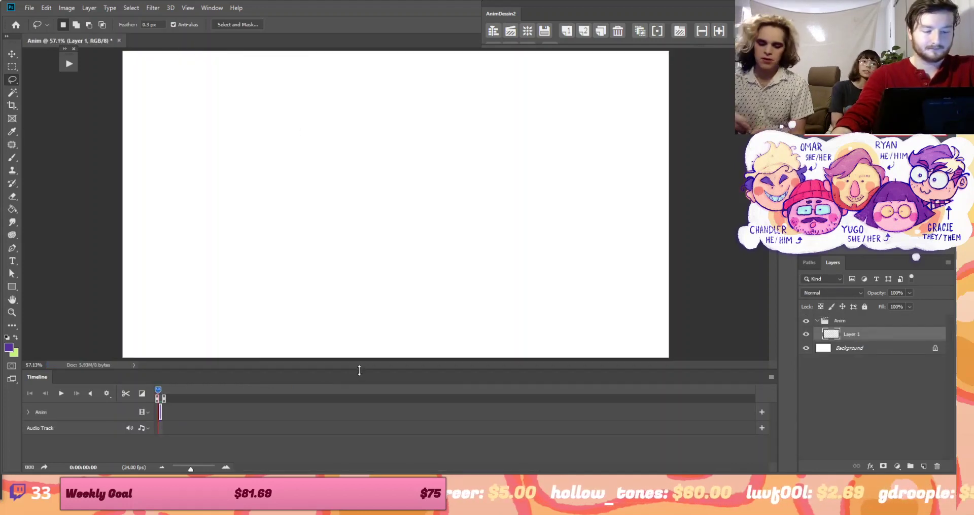
# Brush a vertical timing line with top, middle and bottom crossbars
pyautogui.moveTo(359, 371); pyautogui.dragTo(361, 378)
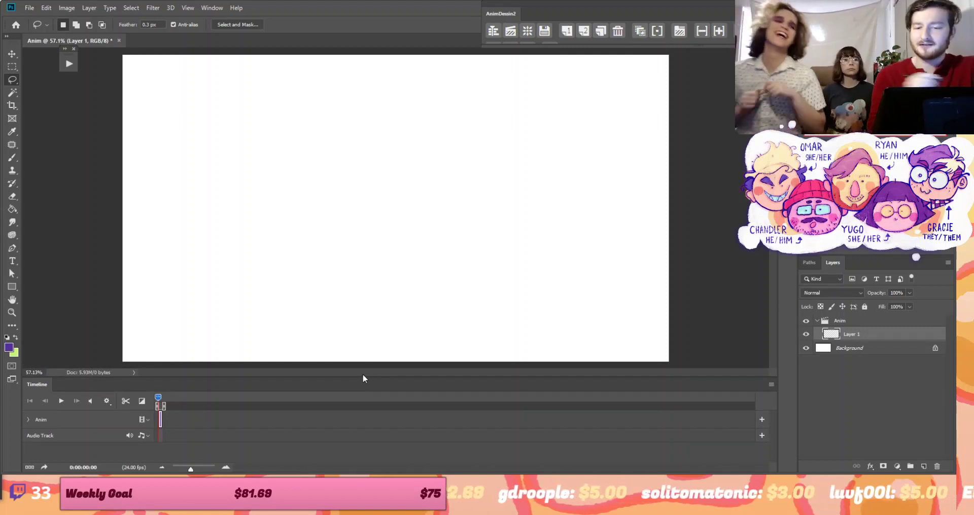
pyautogui.press('b')
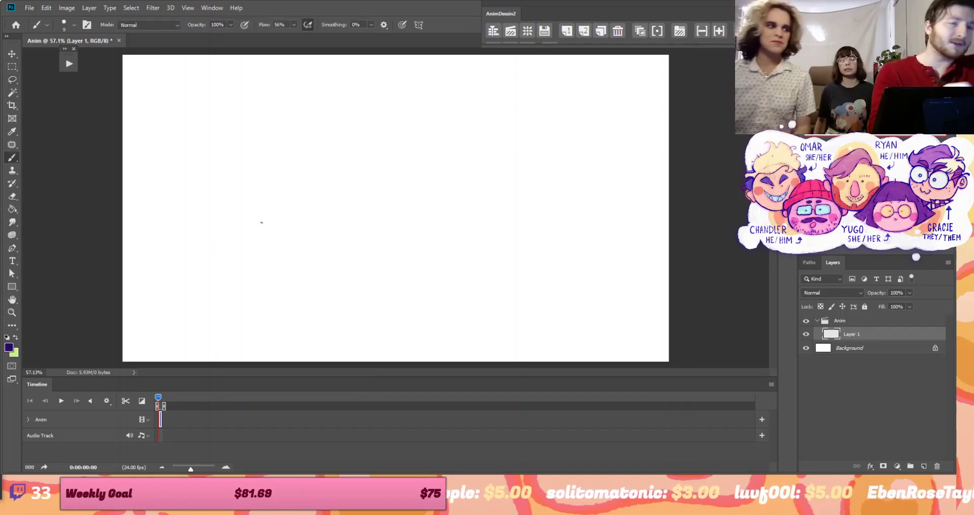
pyautogui.moveTo(260, 78)
pyautogui.mouseDown()
pyautogui.moveTo(266, 264)
pyautogui.moveTo(273, 76)
pyautogui.mouseUp()
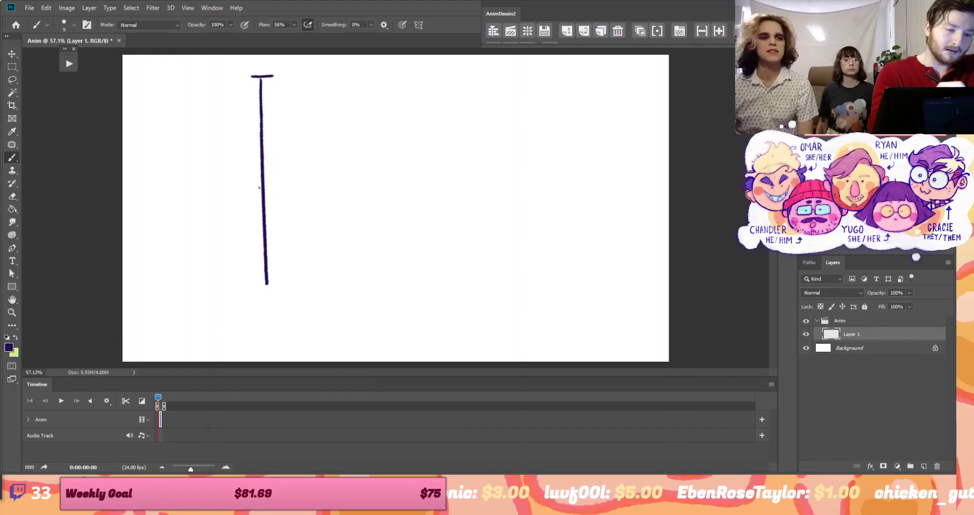
pyautogui.moveTo(252, 176); pyautogui.dragTo(270, 173)
pyautogui.moveTo(259, 286); pyautogui.dragTo(277, 281)
pyautogui.moveTo(251, 175); pyautogui.dragTo(272, 171)
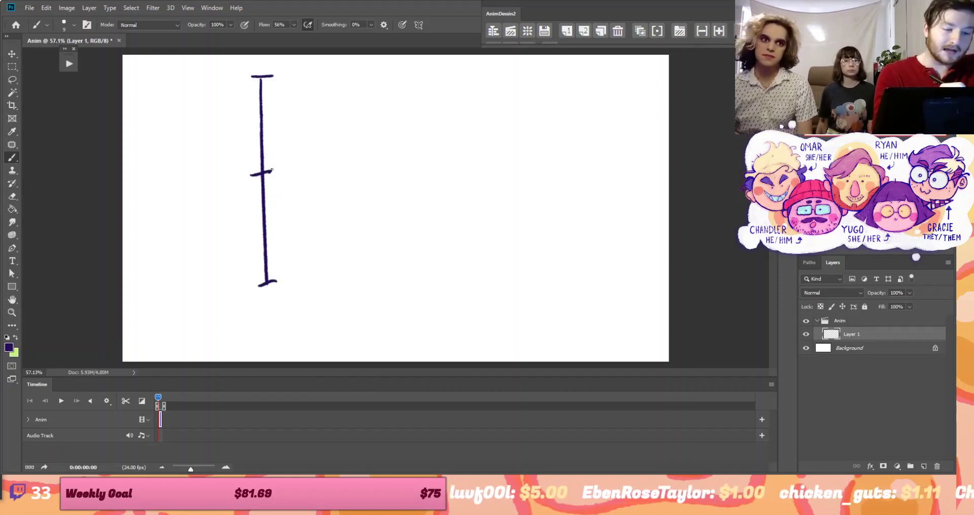
pyautogui.moveTo(249, 77)
pyautogui.mouseDown()
pyautogui.moveTo(282, 74)
pyautogui.moveTo(261, 90)
pyautogui.moveTo(262, 76)
pyautogui.moveTo(283, 280)
pyautogui.mouseUp()
pyautogui.moveTo(247, 176); pyautogui.dragTo(274, 171)
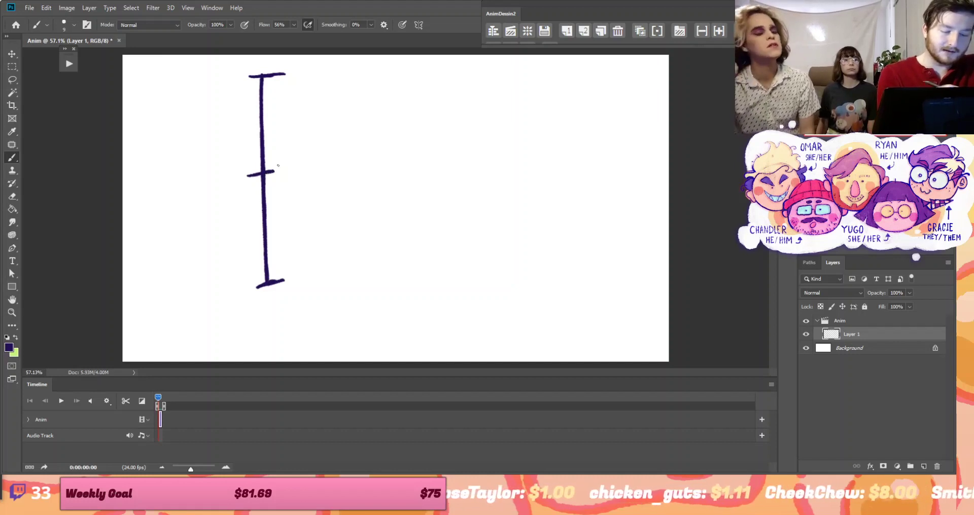
# Draw squashing blob shapes beside the timing line: circle, figure-8, cloud and ovals
pyautogui.moveTo(317, 73); pyautogui.dragTo(317, 68)
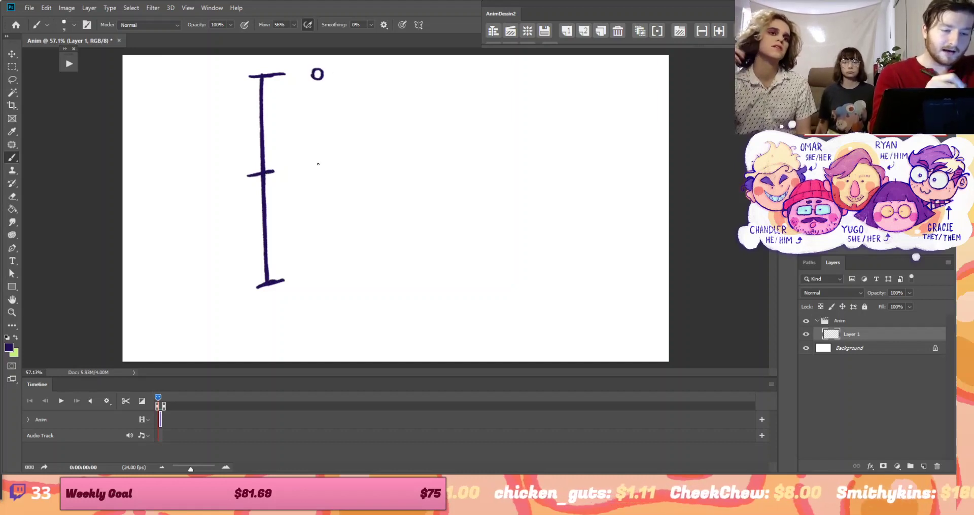
pyautogui.moveTo(311, 177)
pyautogui.mouseDown()
pyautogui.moveTo(312, 162)
pyautogui.moveTo(322, 171)
pyautogui.moveTo(309, 176)
pyautogui.mouseUp()
pyautogui.moveTo(308, 287)
pyautogui.mouseDown()
pyautogui.moveTo(301, 280)
pyautogui.moveTo(317, 271)
pyautogui.moveTo(325, 287)
pyautogui.moveTo(306, 286)
pyautogui.mouseUp()
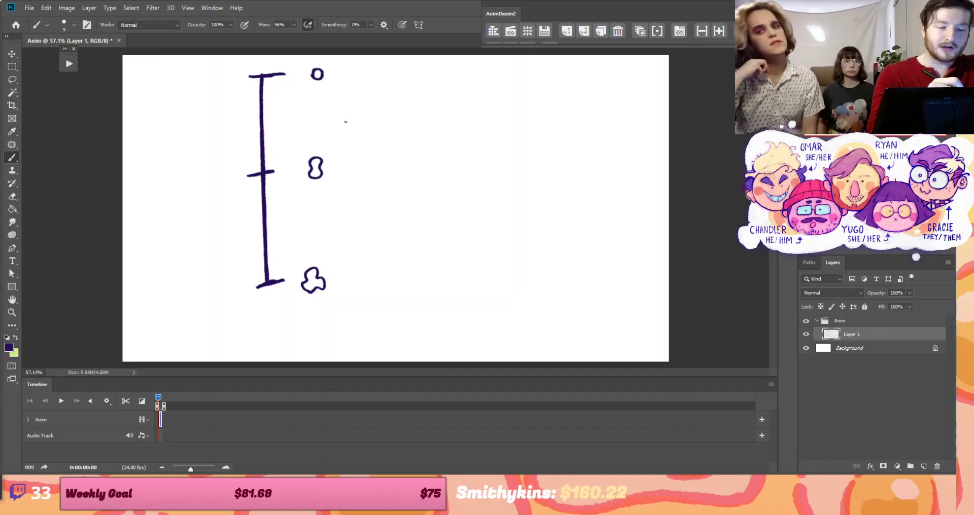
pyautogui.moveTo(346, 122)
pyautogui.mouseDown()
pyautogui.moveTo(353, 111)
pyautogui.moveTo(347, 130)
pyautogui.moveTo(345, 116)
pyautogui.mouseUp()
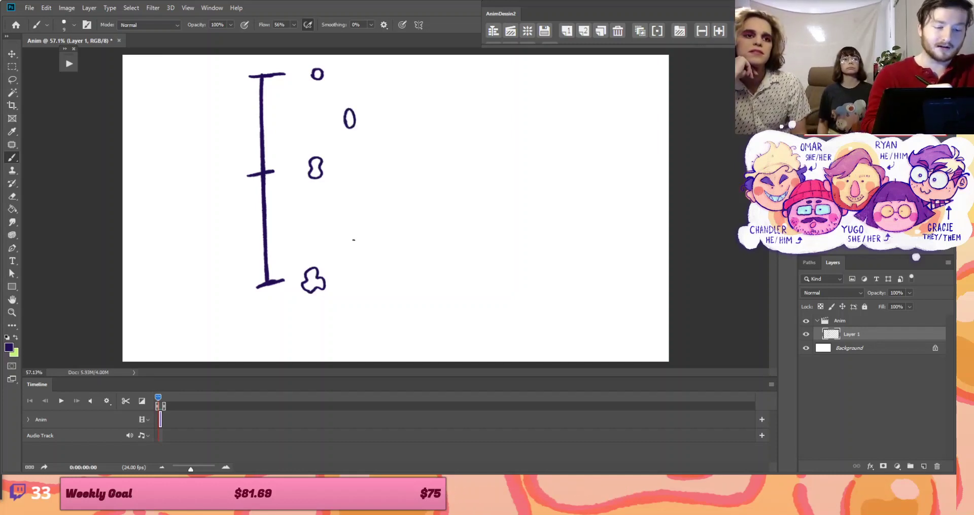
pyautogui.moveTo(351, 236)
pyautogui.mouseDown()
pyautogui.moveTo(358, 222)
pyautogui.moveTo(364, 250)
pyautogui.moveTo(350, 237)
pyautogui.moveTo(541, 208)
pyautogui.moveTo(286, 220)
pyautogui.mouseUp()
# Add tick marks with the view rotated about 30 degrees, then delete Layer 1
pyautogui.press('r')
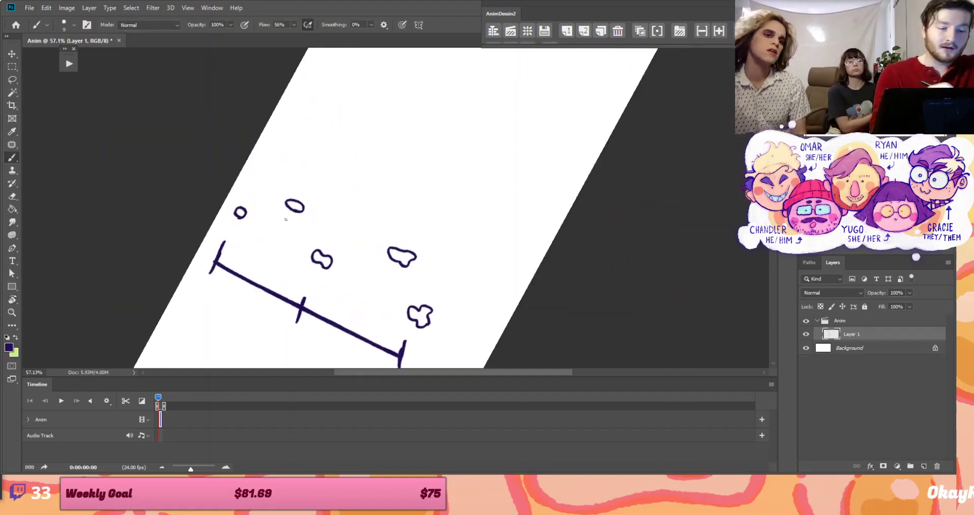
pyautogui.press('Escape')
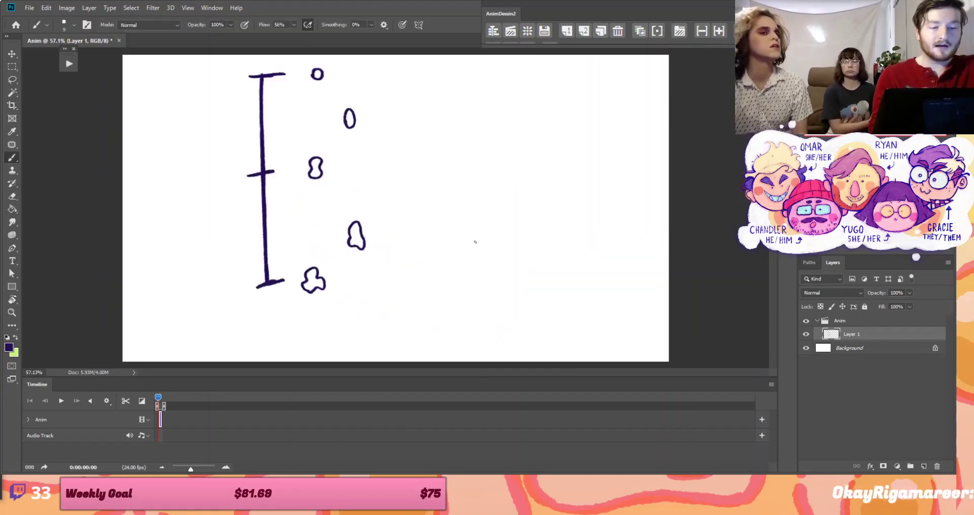
pyautogui.press('r')
pyautogui.moveTo(539, 263)
pyautogui.mouseDown()
pyautogui.moveTo(497, 126)
pyautogui.moveTo(472, 252)
pyautogui.mouseUp()
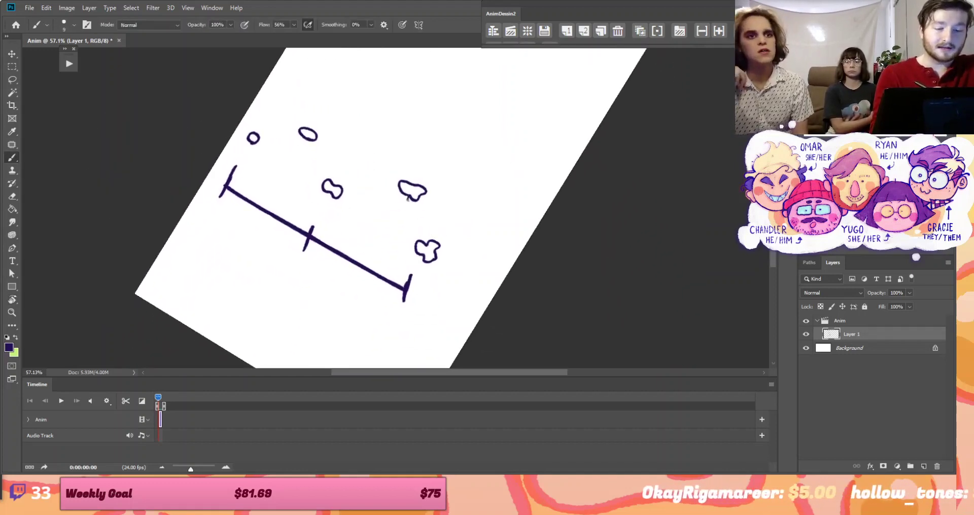
pyautogui.moveTo(395, 267)
pyautogui.mouseDown()
pyautogui.moveTo(387, 292)
pyautogui.moveTo(392, 274)
pyautogui.mouseUp()
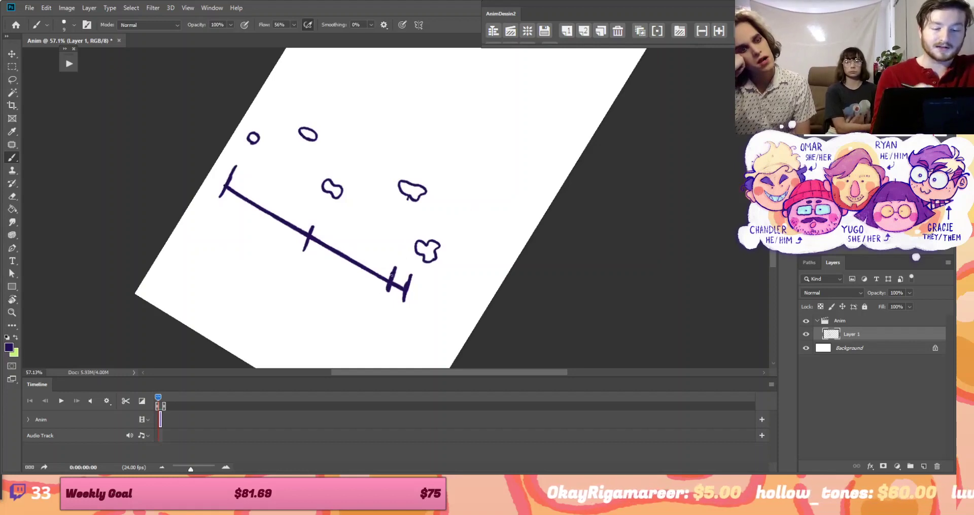
pyautogui.press('Escape')
pyautogui.moveTo(253, 216); pyautogui.dragTo(268, 212)
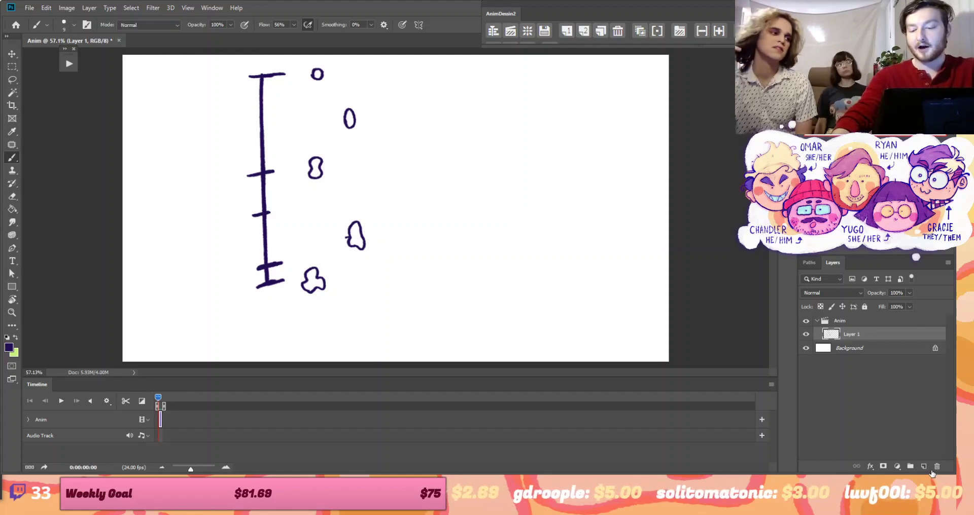
pyautogui.click(936, 467)
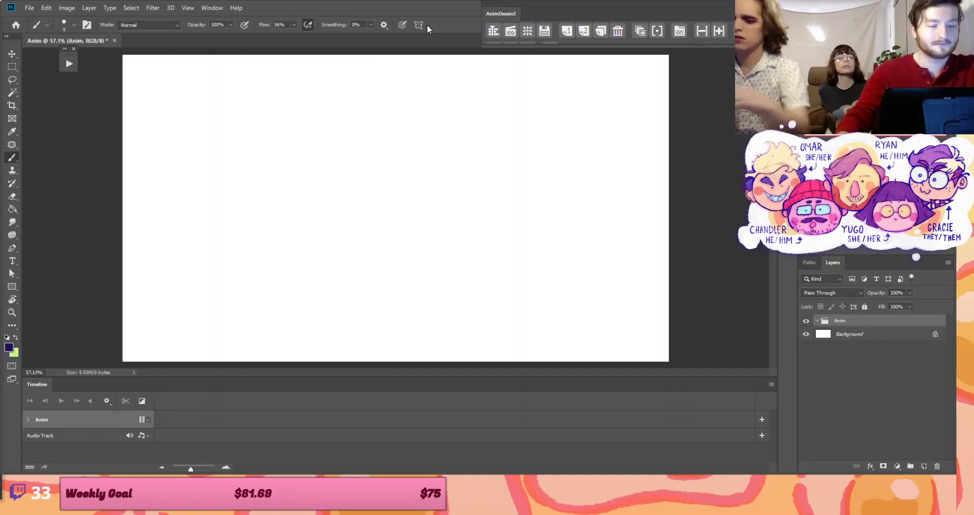
# Make the background editable, set brush size 175, and create a new animation frame layer
pyautogui.click(935, 334)
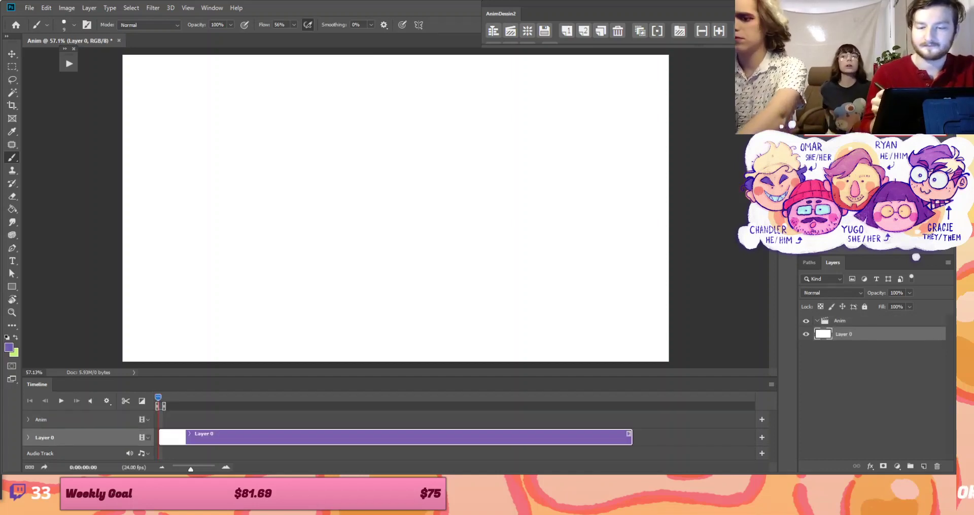
pyautogui.press(']')
pyautogui.press(']')
pyautogui.press(']')
pyautogui.press(']')
pyautogui.press(']')
pyautogui.press(']')
pyautogui.press(']')
pyautogui.press(']')
pyautogui.press(']')
pyautogui.press(']')
pyautogui.press(']')
pyautogui.press(']')
pyautogui.press(']')
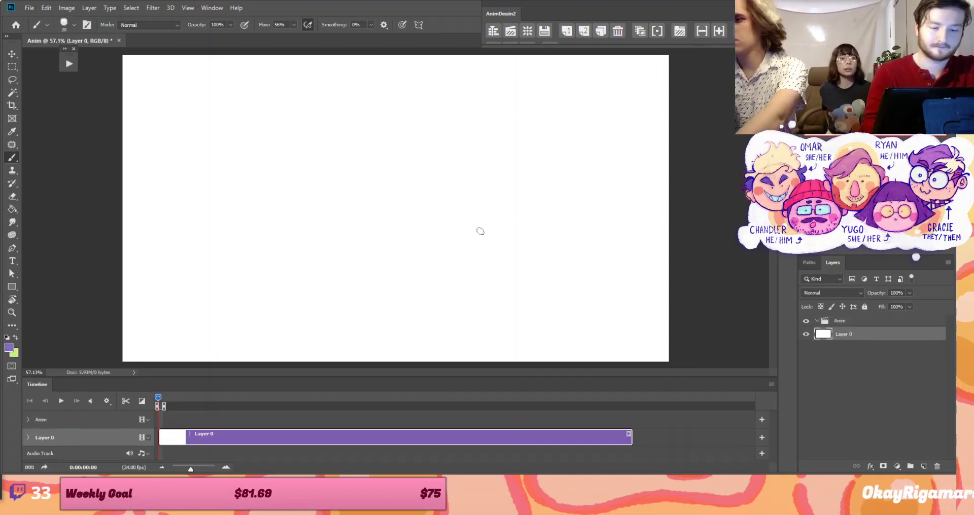
pyautogui.moveTo(131, 175); pyautogui.dragTo(371, 71)
pyautogui.moveTo(189, 252)
pyautogui.mouseDown()
pyautogui.moveTo(532, 184)
pyautogui.moveTo(311, 370)
pyautogui.moveTo(598, 235)
pyautogui.moveTo(588, 263)
pyautogui.moveTo(499, 345)
pyautogui.mouseUp()
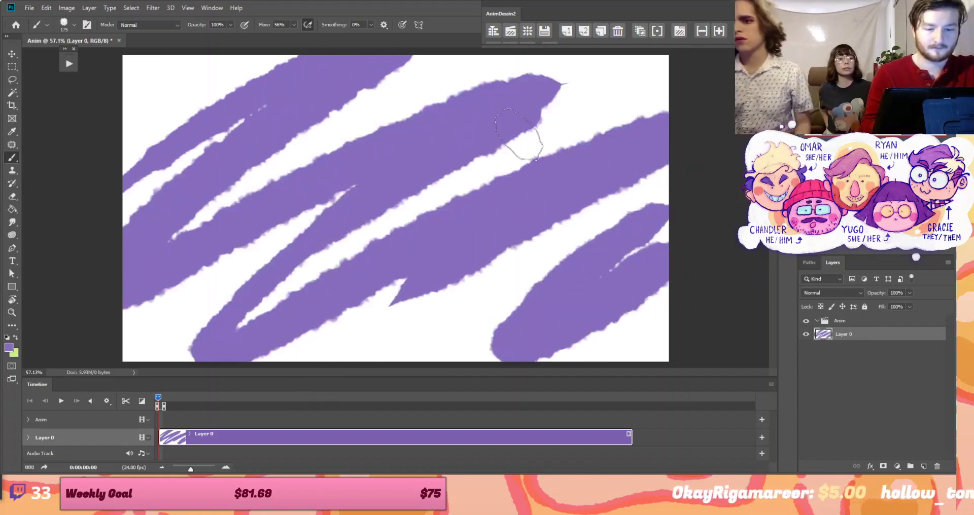
pyautogui.hotkey('ctrl', 'z')
pyautogui.hotkey('ctrl', 'z')
pyautogui.hotkey('ctrl', 'z')
pyautogui.hotkey('ctrl', 'z')
pyautogui.hotkey('ctrl', 'z')
pyautogui.hotkey('ctrl', 'z')
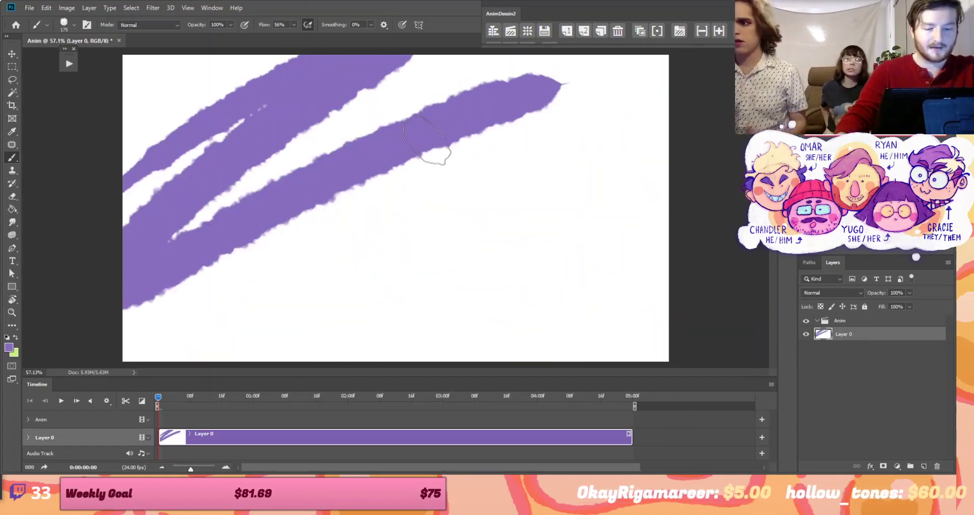
pyautogui.hotkey('ctrl', 'z')
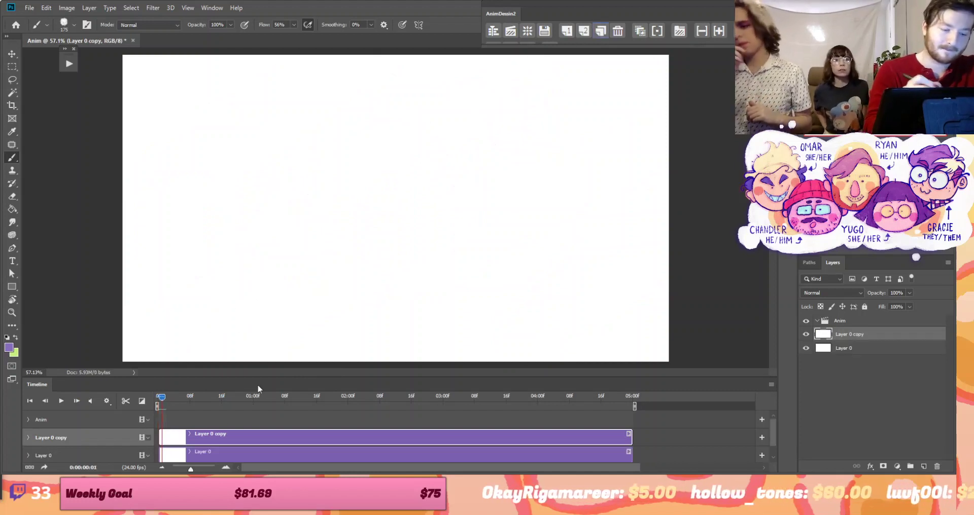
pyautogui.hotkey('ctrl', 'shift', 'z')
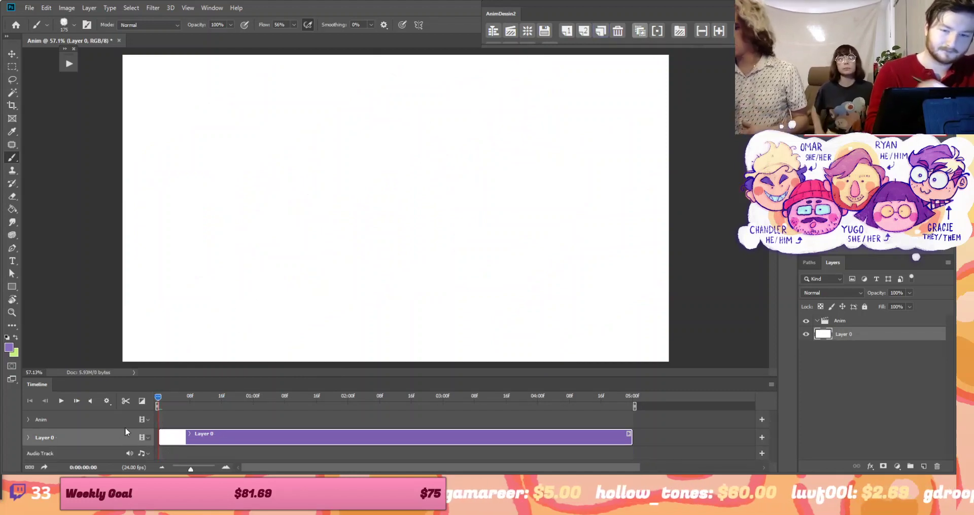
pyautogui.hotkey('ctrl', 'shift', 'z')
# Lengthen the frame's clip and paint broad purple diagonal strokes across the canvas
pyautogui.moveTo(161, 437); pyautogui.dragTo(173, 437)
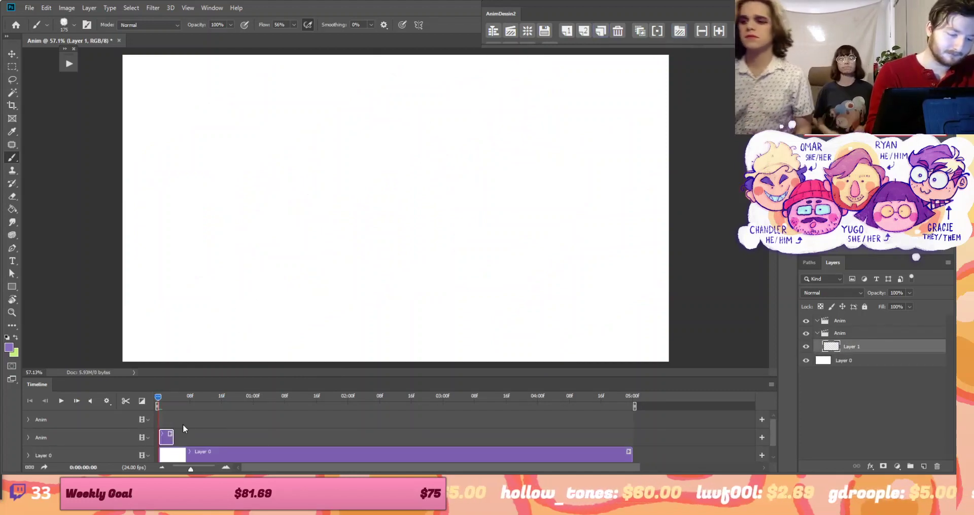
pyautogui.moveTo(262, 213); pyautogui.dragTo(424, 95)
pyautogui.moveTo(178, 299); pyautogui.dragTo(505, 113)
pyautogui.moveTo(291, 299); pyautogui.dragTo(634, 147)
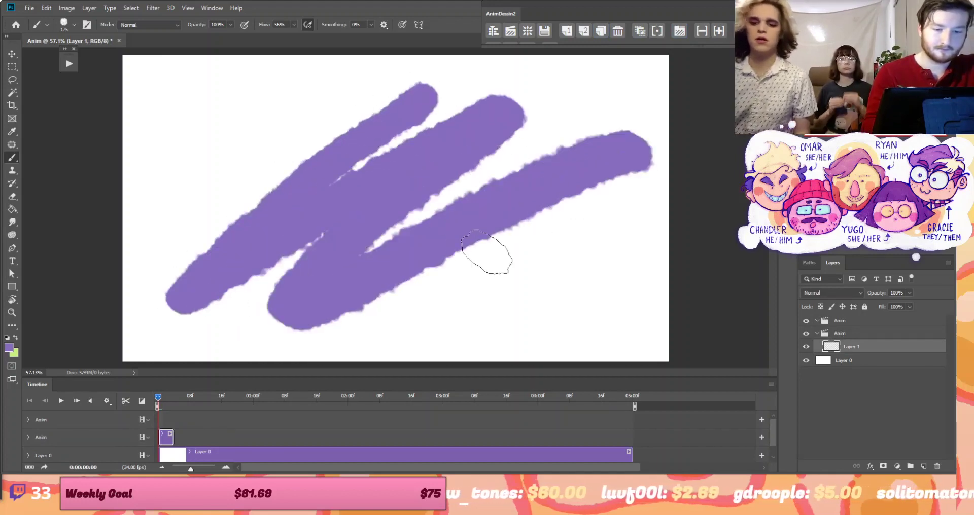
pyautogui.moveTo(426, 317); pyautogui.dragTo(664, 229)
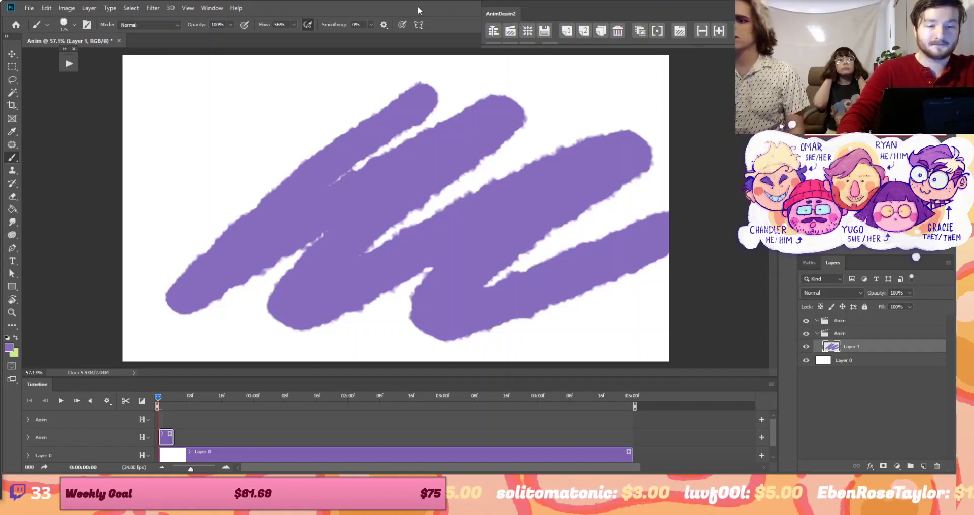
# Fill the remaining white gaps with purple zigzags, strokes and dabs
pyautogui.moveTo(391, 76)
pyautogui.mouseDown()
pyautogui.moveTo(148, 220)
pyautogui.moveTo(335, 56)
pyautogui.moveTo(98, 146)
pyautogui.moveTo(69, 118)
pyautogui.mouseUp()
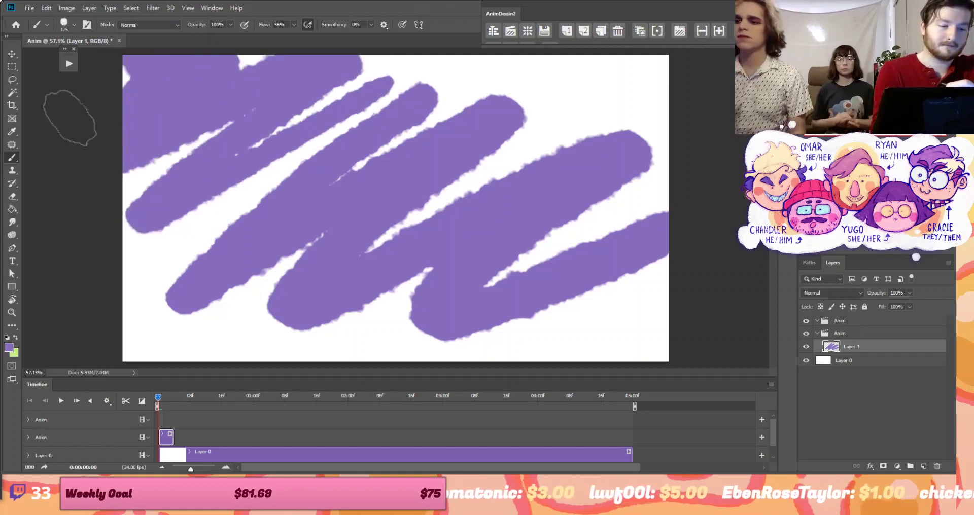
pyautogui.moveTo(533, 137); pyautogui.dragTo(685, 91)
pyautogui.moveTo(401, 304)
pyautogui.mouseDown()
pyautogui.moveTo(663, 306)
pyautogui.moveTo(650, 329)
pyautogui.mouseUp()
pyautogui.moveTo(442, 109)
pyautogui.mouseDown()
pyautogui.moveTo(435, 91)
pyautogui.moveTo(538, 56)
pyautogui.mouseUp()
pyautogui.moveTo(155, 267); pyautogui.dragTo(180, 243)
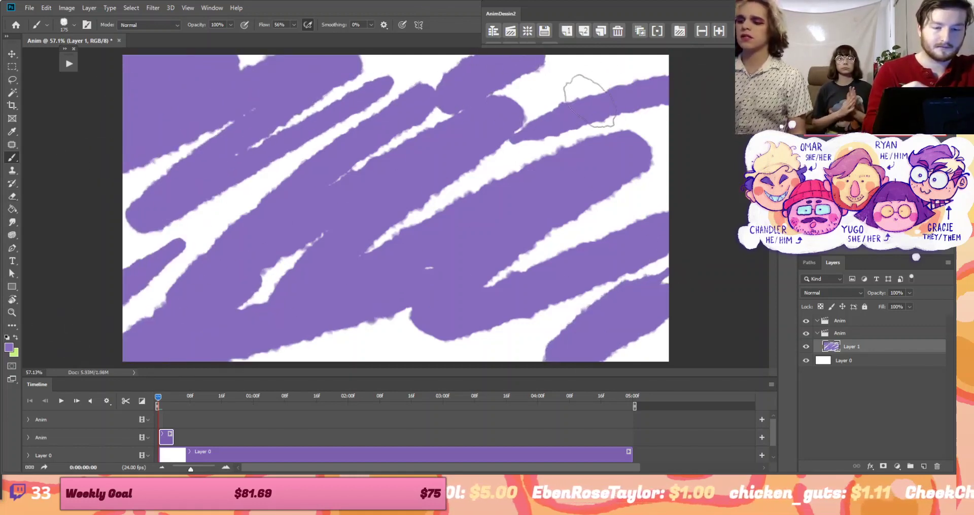
pyautogui.moveTo(576, 87); pyautogui.dragTo(673, 76)
pyautogui.moveTo(398, 340)
pyautogui.mouseDown()
pyautogui.moveTo(375, 348)
pyautogui.moveTo(396, 339)
pyautogui.moveTo(361, 360)
pyautogui.moveTo(381, 343)
pyautogui.mouseUp()
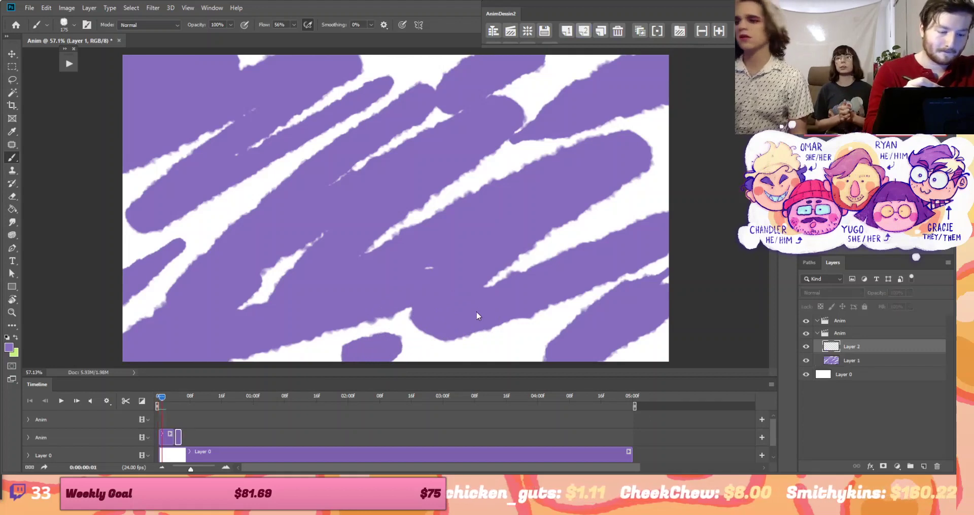
# Add a second frame and cover it with dark purple diagonal strokes
pyautogui.click(175, 395)
pyautogui.hotkey('ctrl', 'shift', 'alt', 'n')
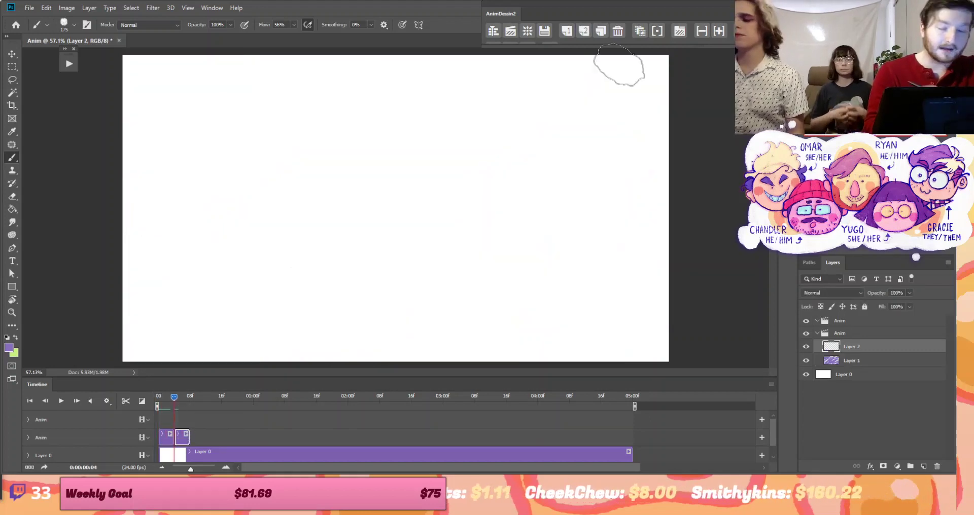
pyautogui.moveTo(130, 261); pyautogui.dragTo(301, 142)
pyautogui.moveTo(393, 75)
pyautogui.mouseDown()
pyautogui.moveTo(169, 144)
pyautogui.moveTo(150, 63)
pyautogui.moveTo(150, 287)
pyautogui.moveTo(438, 122)
pyautogui.moveTo(568, 77)
pyautogui.moveTo(648, 78)
pyautogui.moveTo(188, 333)
pyautogui.moveTo(689, 137)
pyautogui.moveTo(683, 163)
pyautogui.moveTo(346, 332)
pyautogui.moveTo(386, 339)
pyautogui.moveTo(708, 244)
pyautogui.moveTo(593, 358)
pyautogui.moveTo(644, 364)
pyautogui.moveTo(655, 136)
pyautogui.moveTo(636, 68)
pyautogui.moveTo(668, 65)
pyautogui.moveTo(175, 332)
pyautogui.mouseUp()
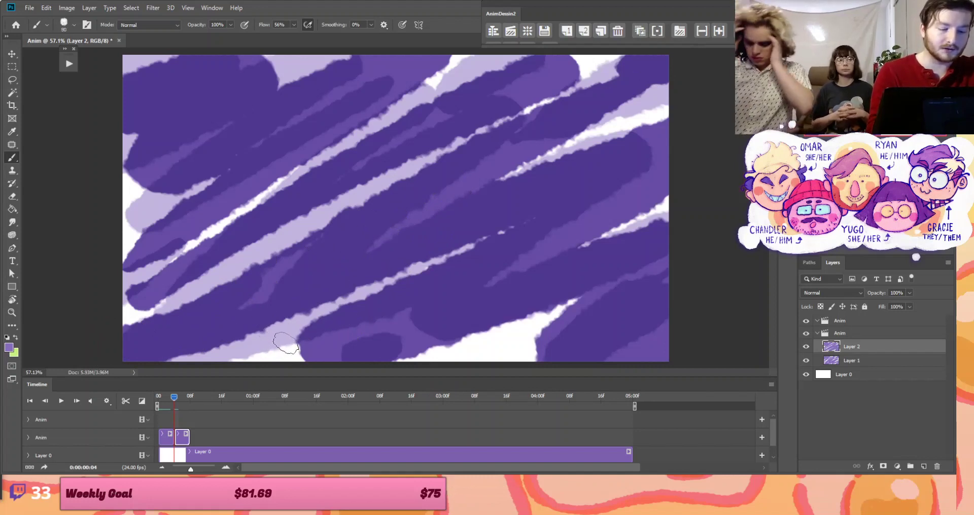
pyautogui.moveTo(285, 344); pyautogui.dragTo(231, 365)
pyautogui.moveTo(500, 350); pyautogui.dragTo(454, 355)
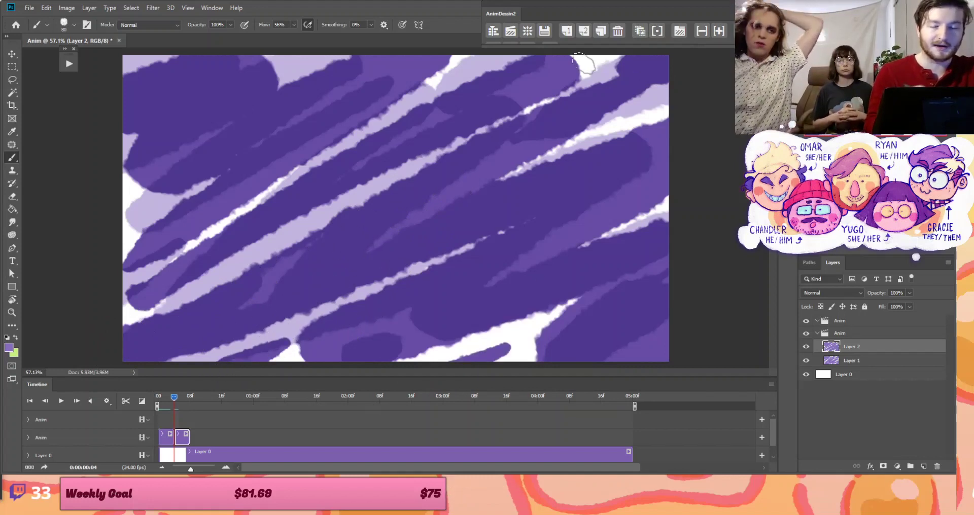
# Add a third frame, extend its clip, enlarge the brush and paint broad diagonal strokes
pyautogui.click(577, 44)
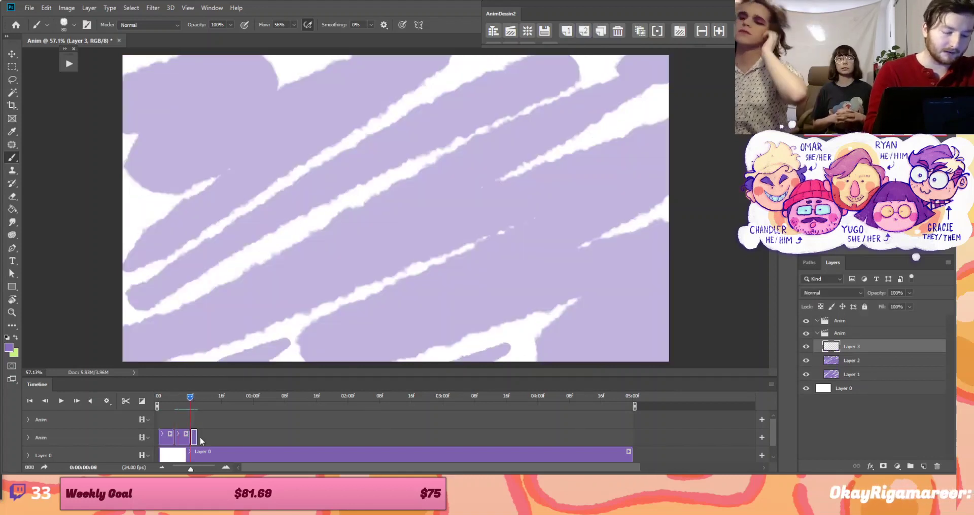
pyautogui.moveTo(200, 437); pyautogui.dragTo(206, 435)
pyautogui.press(']')
pyautogui.press(']')
pyautogui.moveTo(130, 117); pyautogui.dragTo(249, 64)
pyautogui.moveTo(132, 203); pyautogui.dragTo(446, 71)
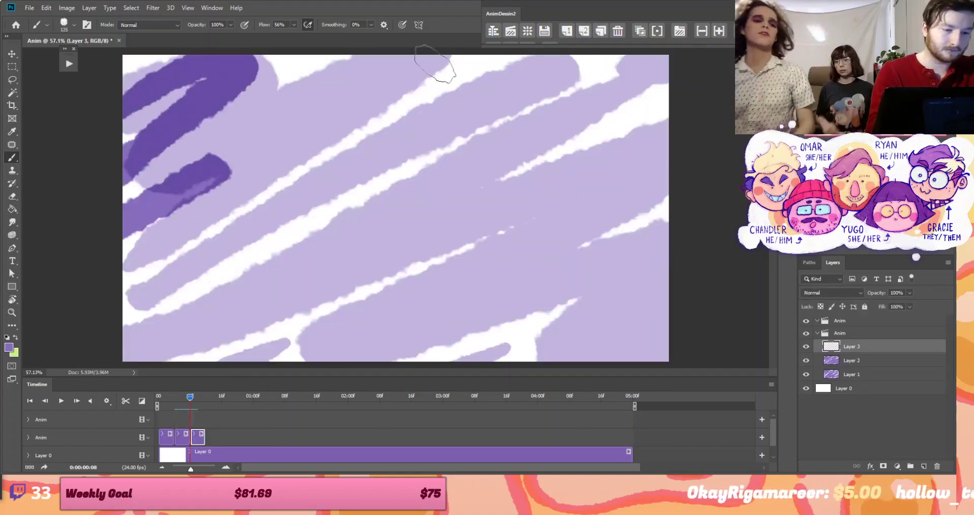
pyautogui.moveTo(127, 310); pyautogui.dragTo(416, 178)
pyautogui.moveTo(679, 77); pyautogui.dragTo(396, 188)
pyautogui.moveTo(416, 238); pyautogui.dragTo(664, 101)
# Fill the third frame's light areas with purple, then disable onion skin and scrub the loop
pyautogui.moveTo(213, 365); pyautogui.dragTo(437, 203)
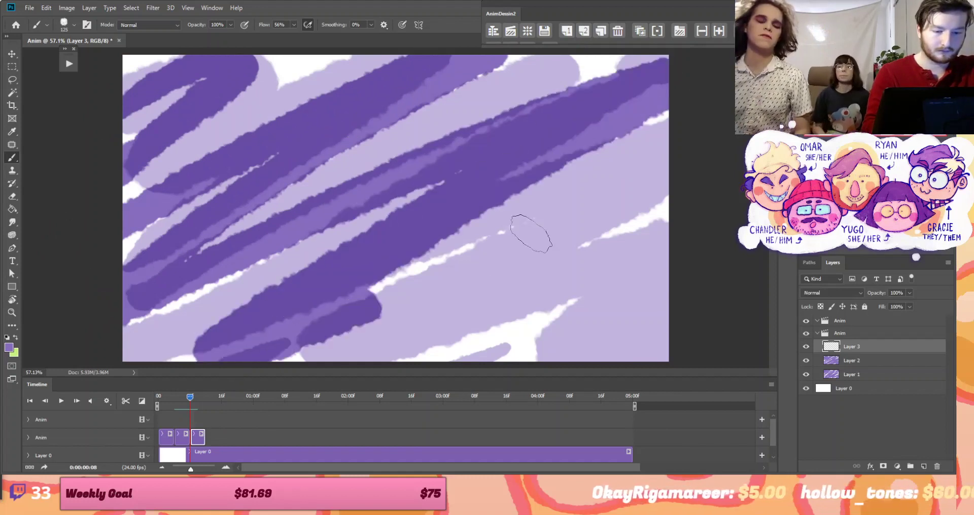
pyautogui.moveTo(375, 315); pyautogui.dragTo(660, 162)
pyautogui.moveTo(386, 366); pyautogui.dragTo(573, 264)
pyautogui.moveTo(446, 365); pyautogui.dragTo(667, 314)
pyautogui.moveTo(355, 163); pyautogui.dragTo(593, 71)
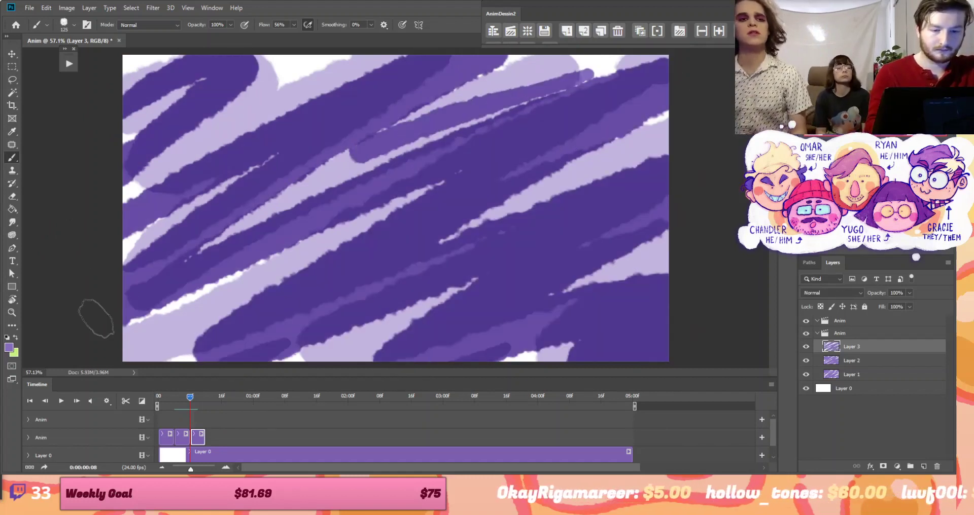
pyautogui.moveTo(101, 355); pyautogui.dragTo(295, 248)
pyautogui.moveTo(127, 340); pyautogui.dragTo(431, 188)
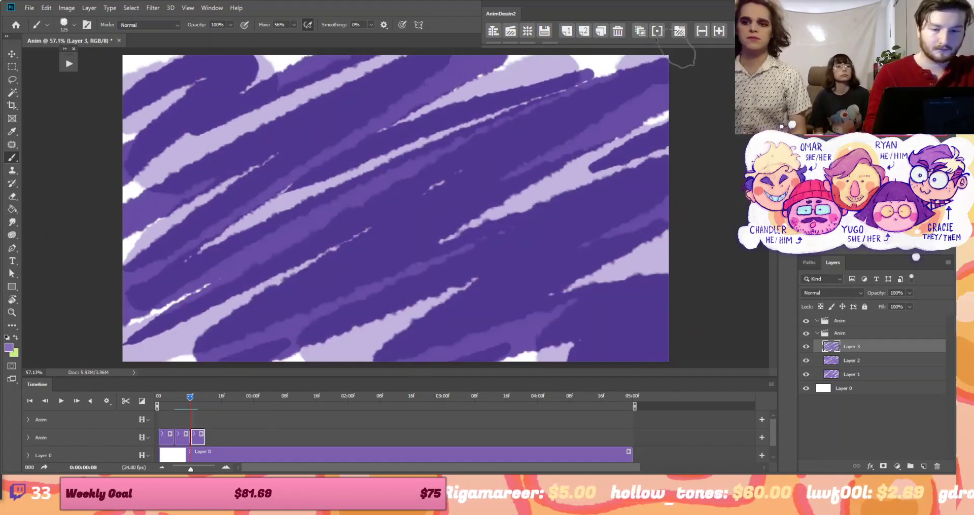
pyautogui.click(640, 30)
pyautogui.moveTo(193, 401)
pyautogui.mouseDown()
pyautogui.moveTo(184, 403)
pyautogui.moveTo(201, 406)
pyautogui.mouseUp()
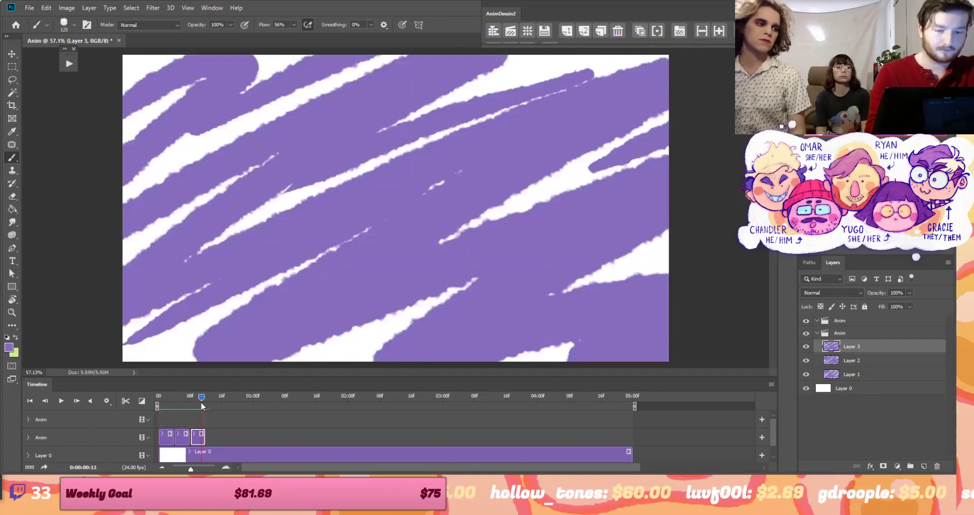
# Add an empty Video Group 1 and enlarge the Timeline to show all tracks
pyautogui.click(142, 457)
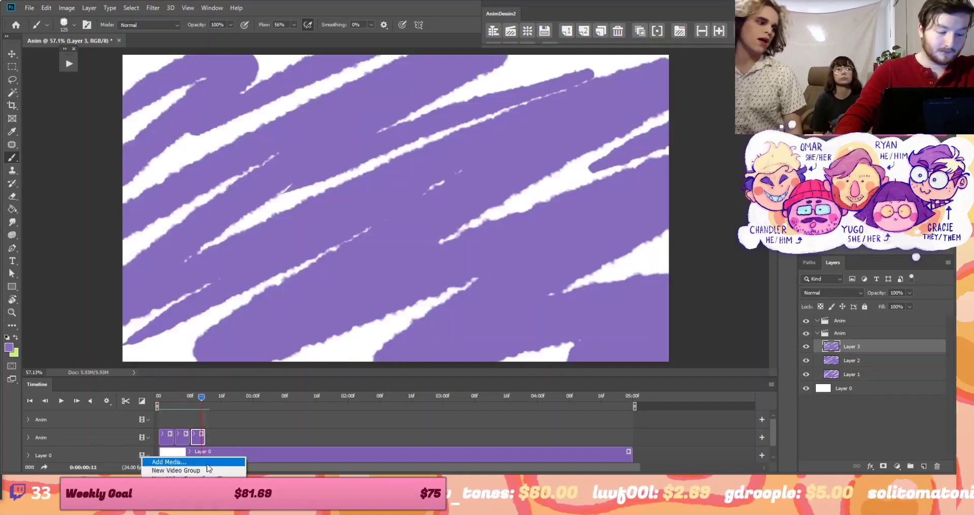
pyautogui.click(175, 470)
pyautogui.moveTo(209, 376); pyautogui.dragTo(209, 326)
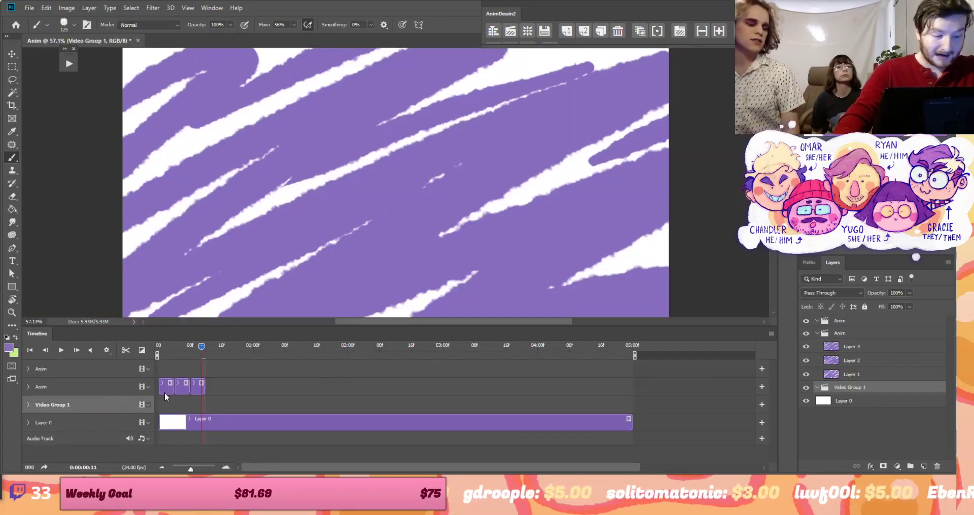
# Duplicate the three scribble clips four times, then return to the start and select Video Group 1
pyautogui.click(166, 394)
pyautogui.click(602, 32)
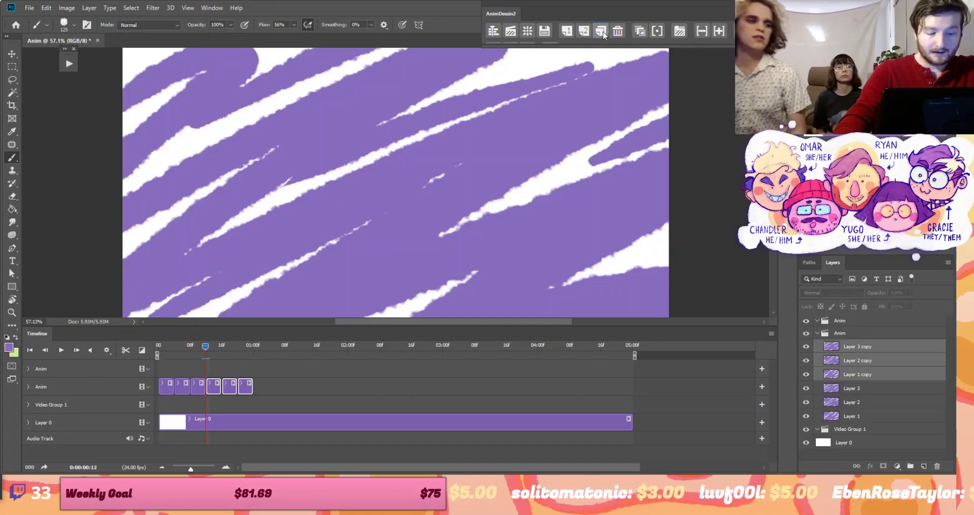
pyautogui.click(602, 32)
pyautogui.click(602, 33)
pyautogui.click(603, 33)
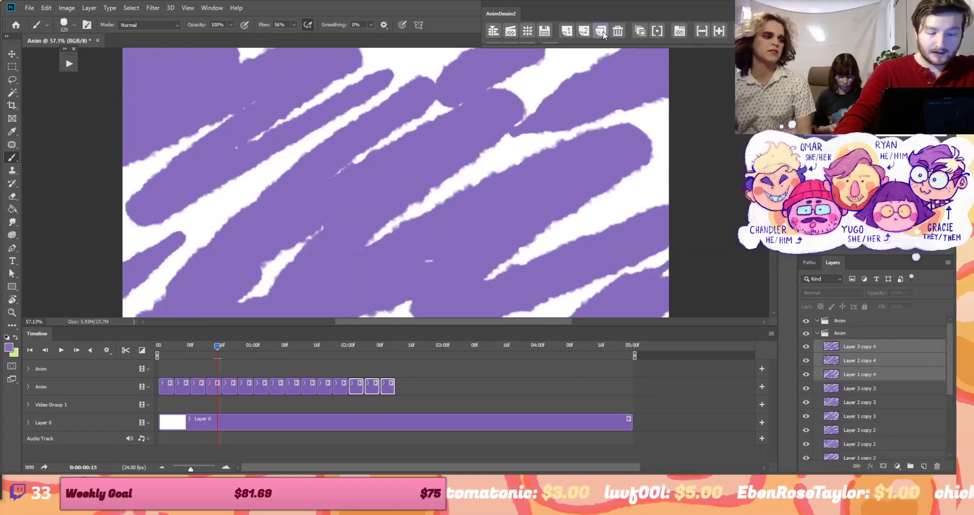
pyautogui.click(166, 352)
pyautogui.click(141, 401)
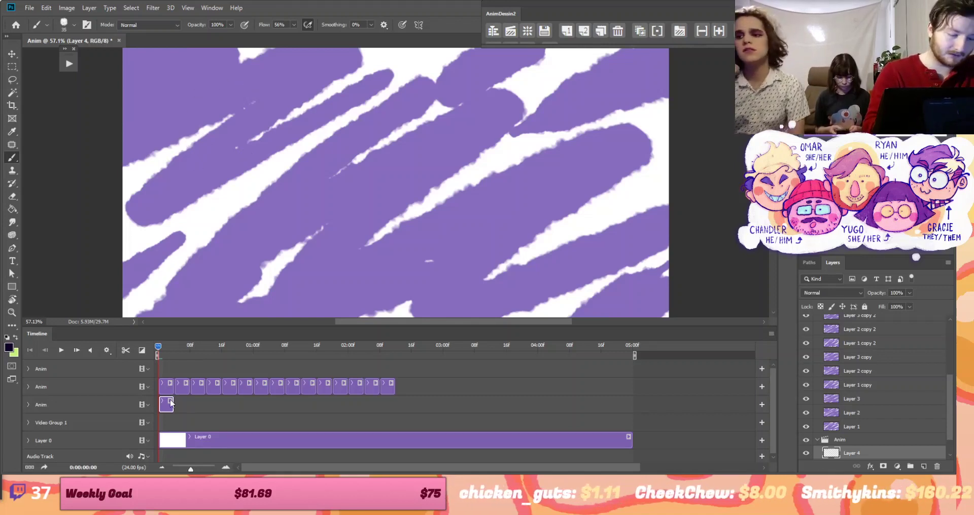
# Move blank Layer 4 to the top track and draw circles on the first frames using onion skin
pyautogui.moveTo(171, 403); pyautogui.dragTo(177, 374)
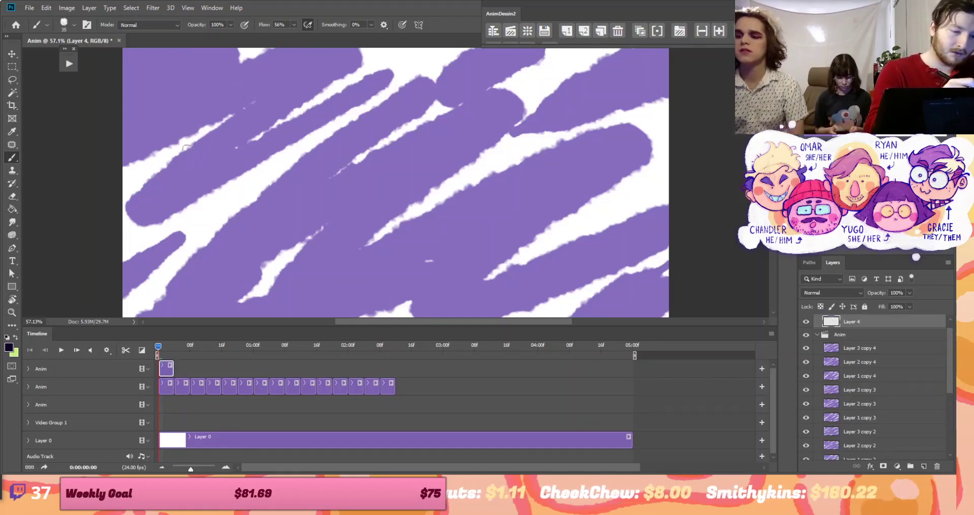
pyautogui.moveTo(187, 147)
pyautogui.mouseDown()
pyautogui.moveTo(230, 67)
pyautogui.moveTo(268, 132)
pyautogui.moveTo(213, 160)
pyautogui.moveTo(184, 139)
pyautogui.mouseUp()
pyautogui.click(584, 31)
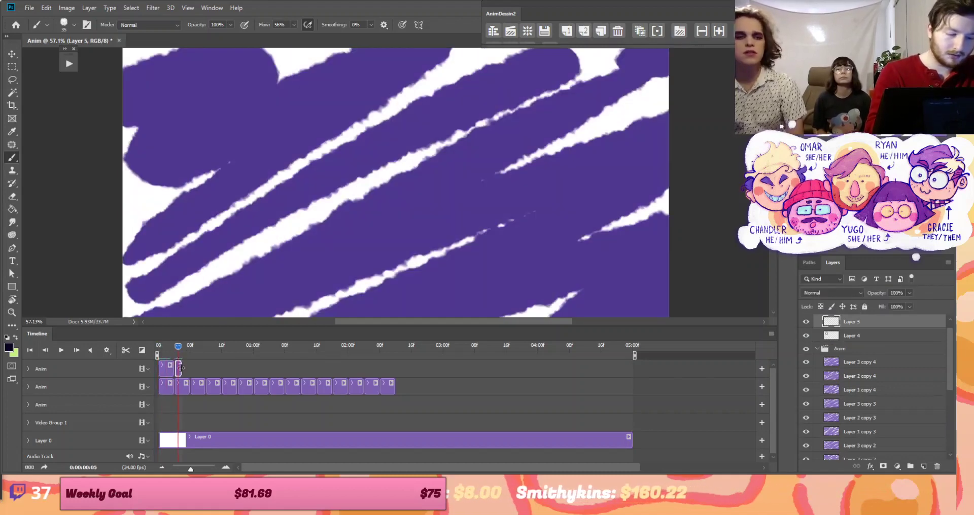
pyautogui.click(174, 347)
pyautogui.moveTo(196, 166)
pyautogui.mouseDown()
pyautogui.moveTo(268, 129)
pyautogui.moveTo(259, 205)
pyautogui.moveTo(211, 169)
pyautogui.mouseUp()
pyautogui.click(584, 31)
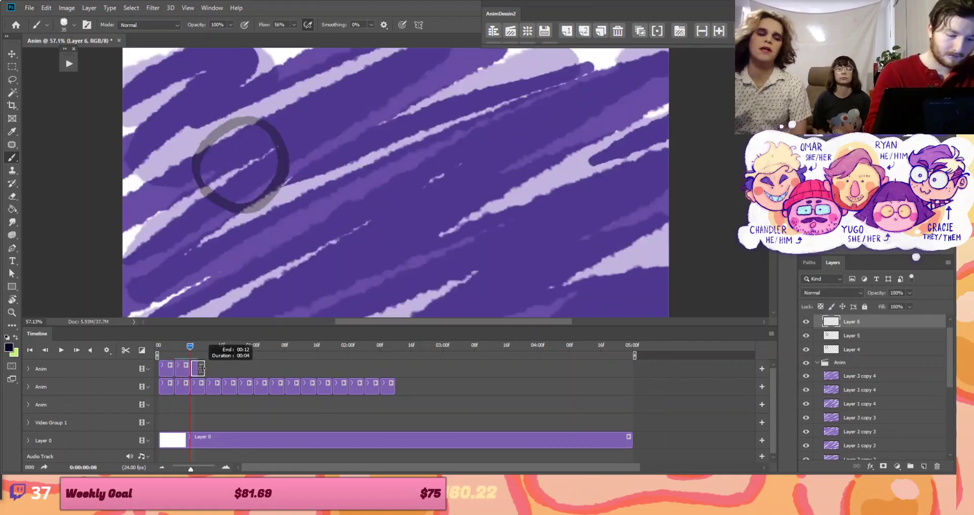
pyautogui.moveTo(271, 163)
pyautogui.mouseDown()
pyautogui.moveTo(315, 229)
pyautogui.moveTo(257, 258)
pyautogui.mouseUp()
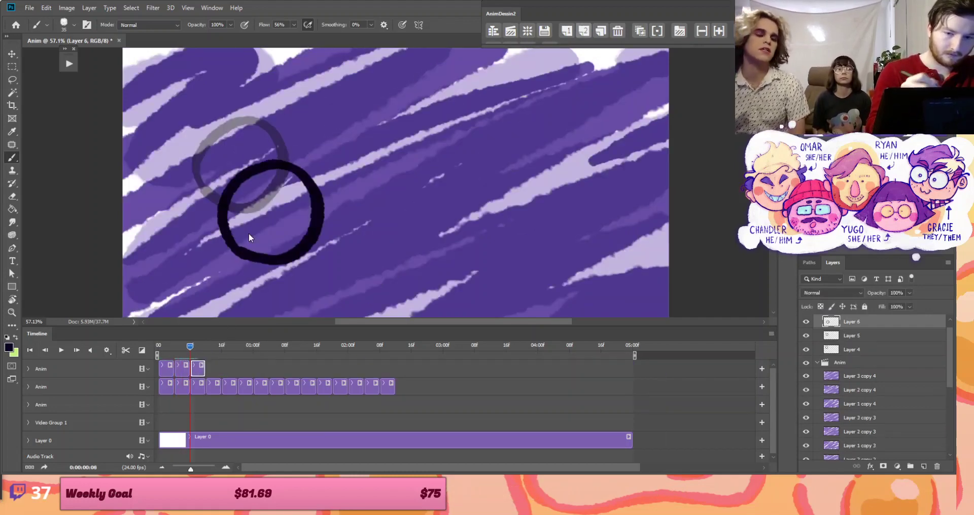
# Draw a larger stretched circle on a new frame and add duplicate frames after it
pyautogui.press('F2')
pyautogui.moveTo(279, 290)
pyautogui.mouseDown()
pyautogui.moveTo(364, 144)
pyautogui.moveTo(421, 236)
pyautogui.moveTo(335, 306)
pyautogui.moveTo(256, 281)
pyautogui.mouseUp()
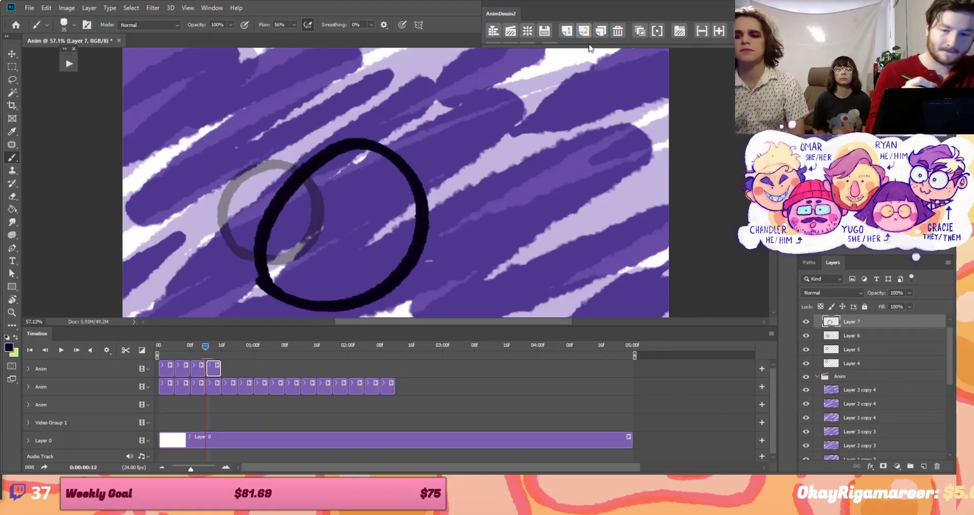
pyautogui.press('F2')
pyautogui.click(600, 31)
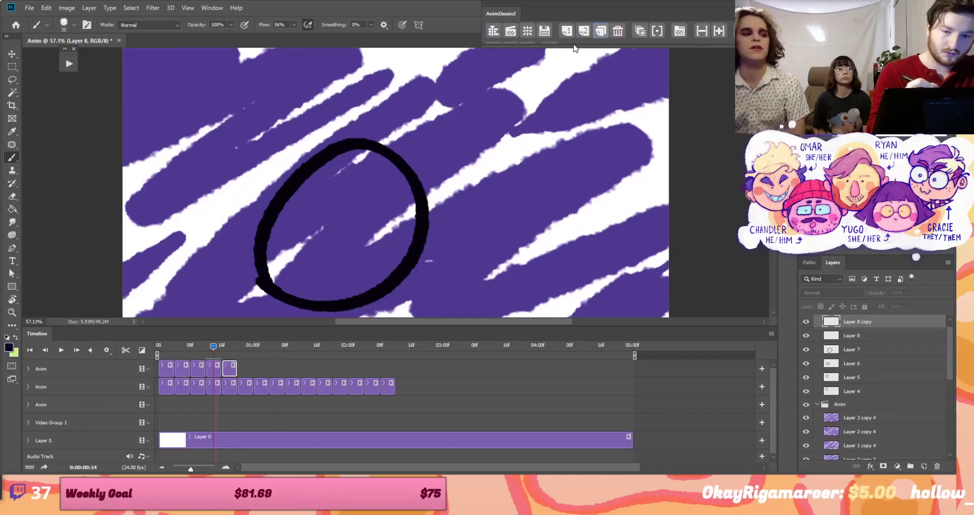
pyautogui.press('F2')
pyautogui.press('F2')
# Trace circles up-right at frames 16, 20, 01:00f and 01:04f, then scrub back to frame 0
pyautogui.click(221, 350)
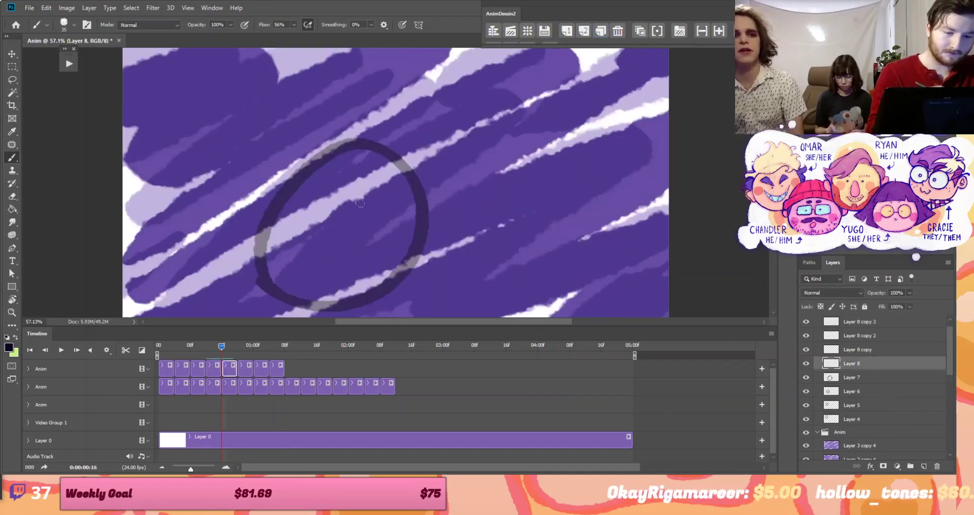
pyautogui.moveTo(320, 300)
pyautogui.mouseDown()
pyautogui.moveTo(289, 229)
pyautogui.moveTo(341, 152)
pyautogui.moveTo(426, 156)
pyautogui.moveTo(440, 254)
pyautogui.moveTo(381, 305)
pyautogui.moveTo(307, 300)
pyautogui.mouseUp()
pyautogui.click(239, 350)
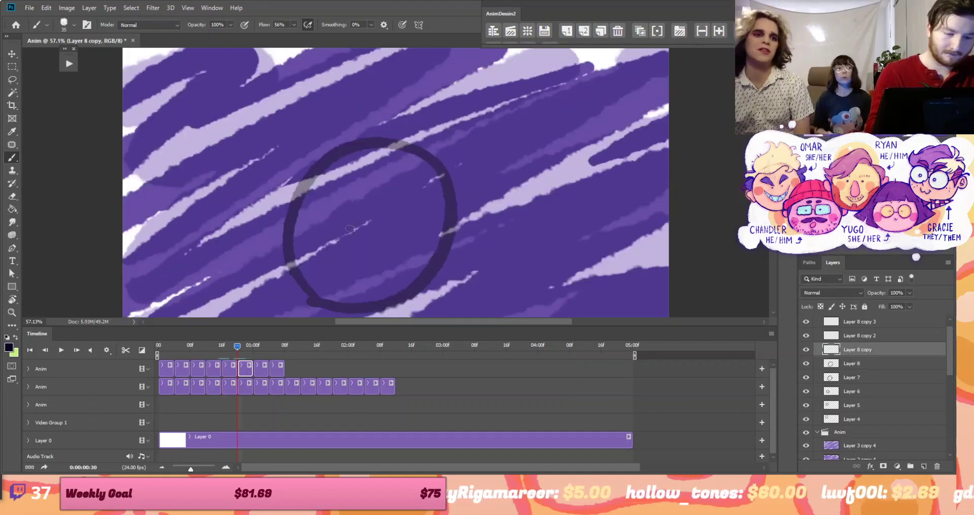
pyautogui.moveTo(324, 258)
pyautogui.mouseDown()
pyautogui.moveTo(344, 153)
pyautogui.moveTo(435, 146)
pyautogui.moveTo(455, 248)
pyautogui.moveTo(330, 261)
pyautogui.mouseUp()
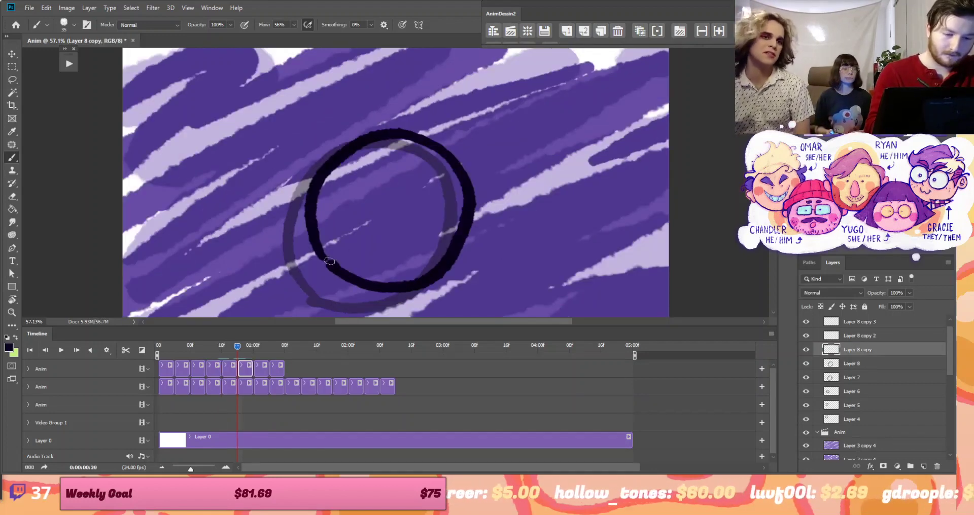
pyautogui.click(255, 348)
pyautogui.moveTo(367, 211)
pyautogui.mouseDown()
pyautogui.moveTo(379, 131)
pyautogui.moveTo(456, 121)
pyautogui.moveTo(475, 200)
pyautogui.moveTo(415, 242)
pyautogui.moveTo(369, 211)
pyautogui.mouseUp()
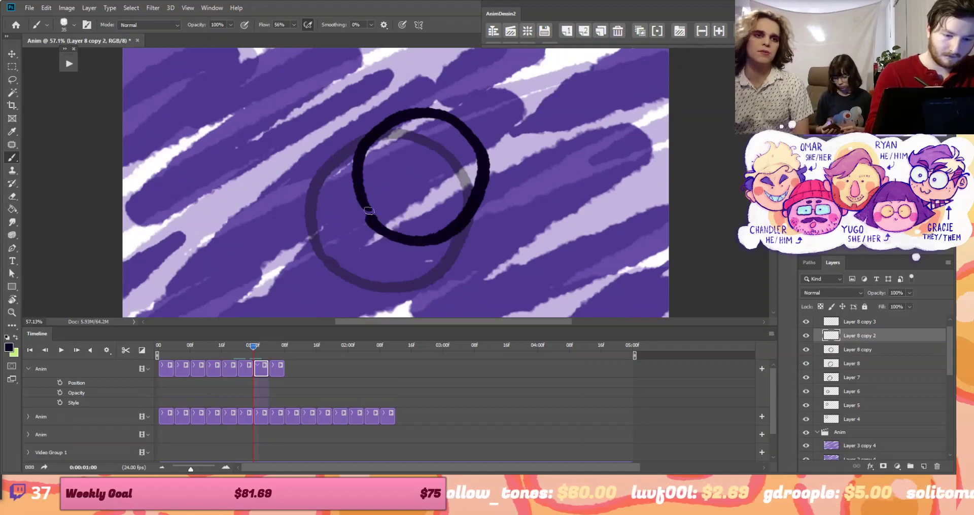
pyautogui.click(272, 348)
pyautogui.click(269, 349)
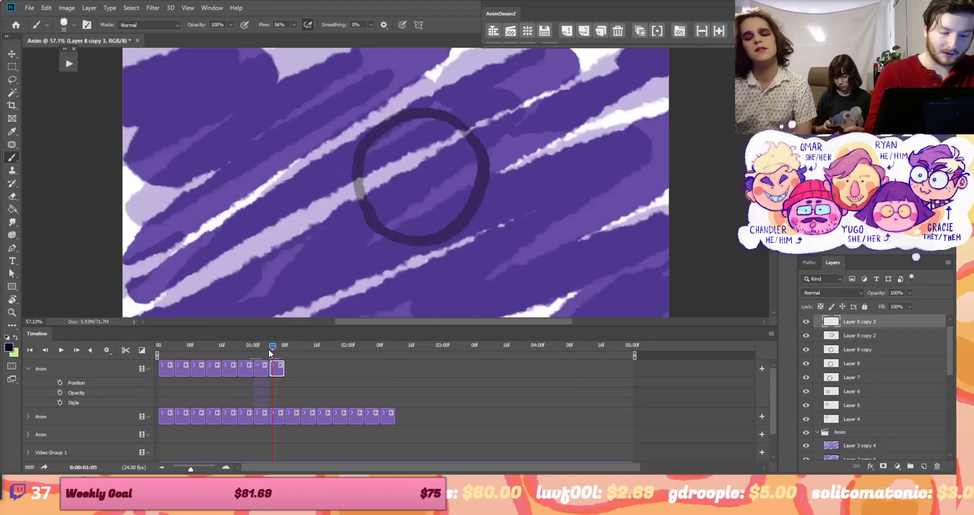
pyautogui.moveTo(426, 170)
pyautogui.mouseDown()
pyautogui.moveTo(425, 107)
pyautogui.moveTo(496, 94)
pyautogui.moveTo(510, 163)
pyautogui.moveTo(463, 197)
pyautogui.moveTo(426, 177)
pyautogui.mouseUp()
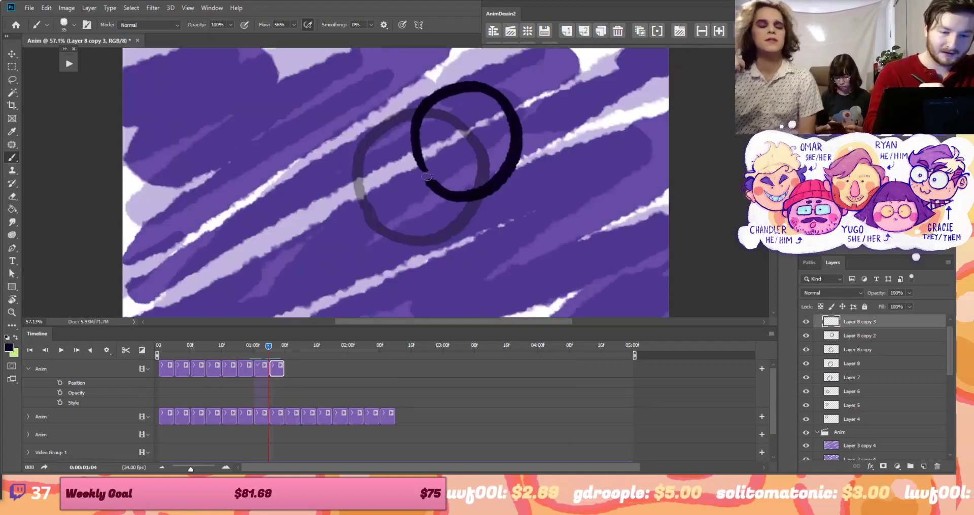
pyautogui.moveTo(268, 347); pyautogui.dragTo(157, 360)
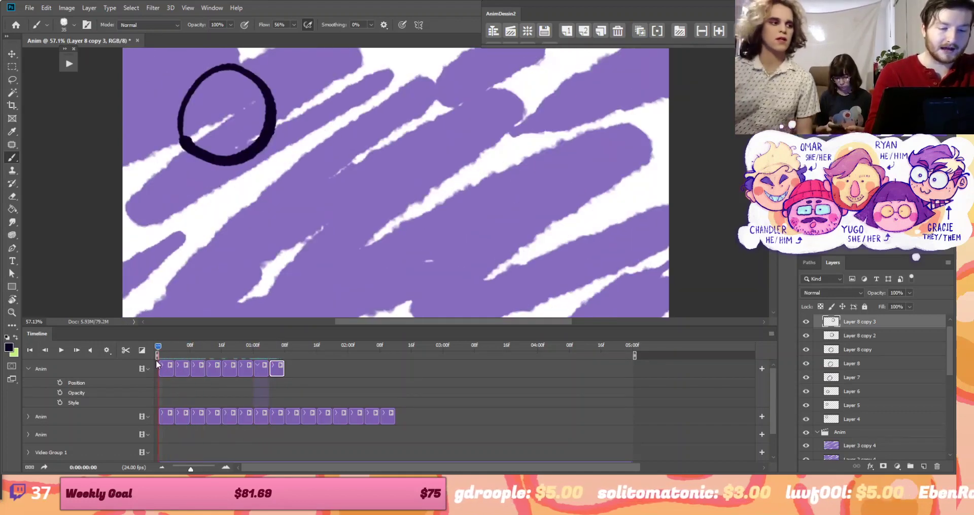
# Duplicate the Anim group as Anim copy
pyautogui.click(39, 373)
pyautogui.click(29, 369)
pyautogui.click(150, 387)
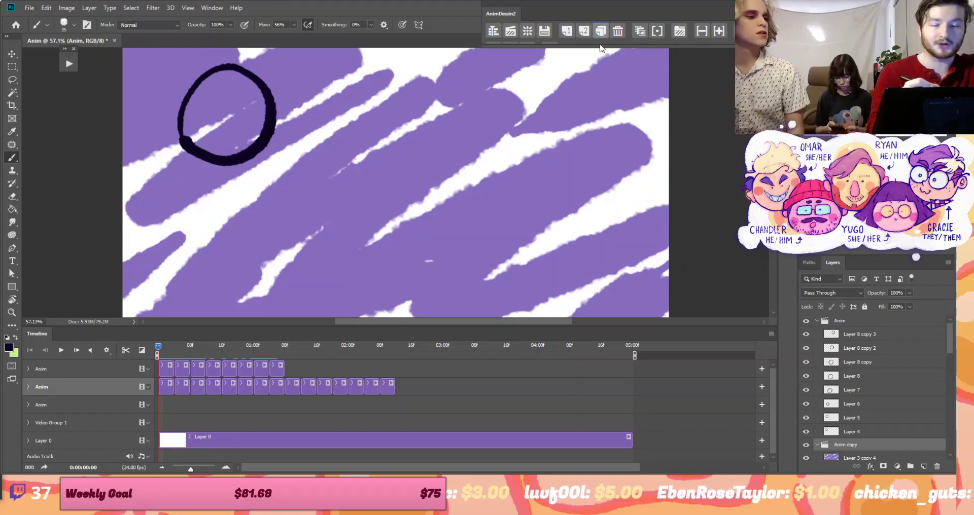
pyautogui.click(143, 375)
pyautogui.click(601, 31)
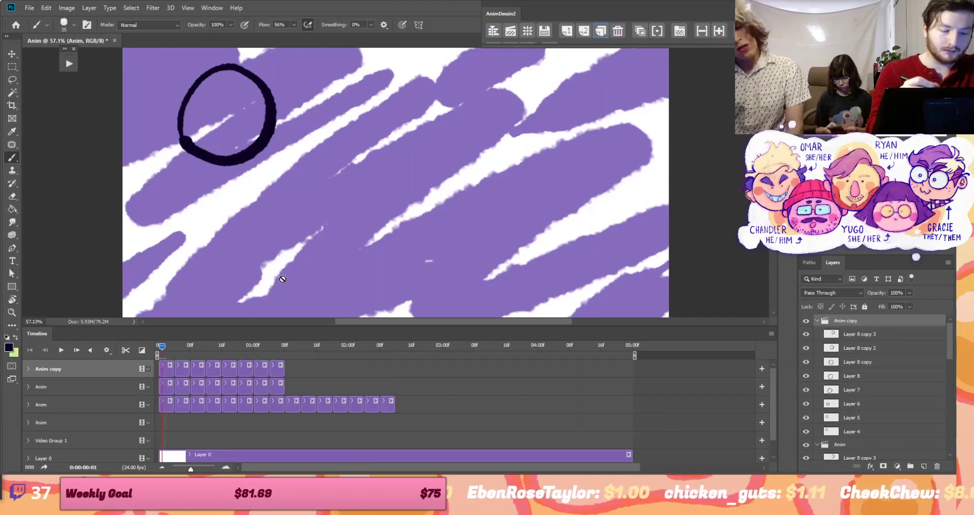
# Fill Layer 4's circle with pink using the Magic Wand sampling the current layer only
pyautogui.click(168, 391)
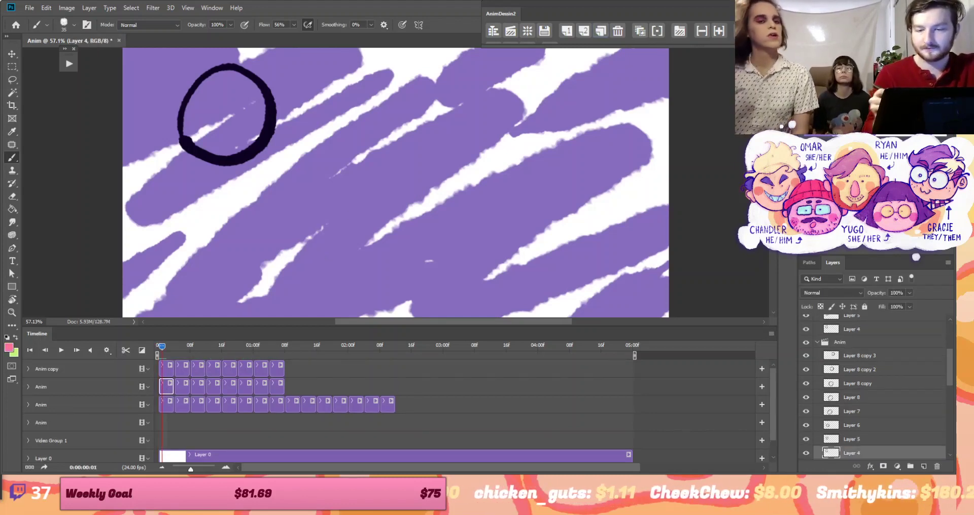
pyautogui.press('w')
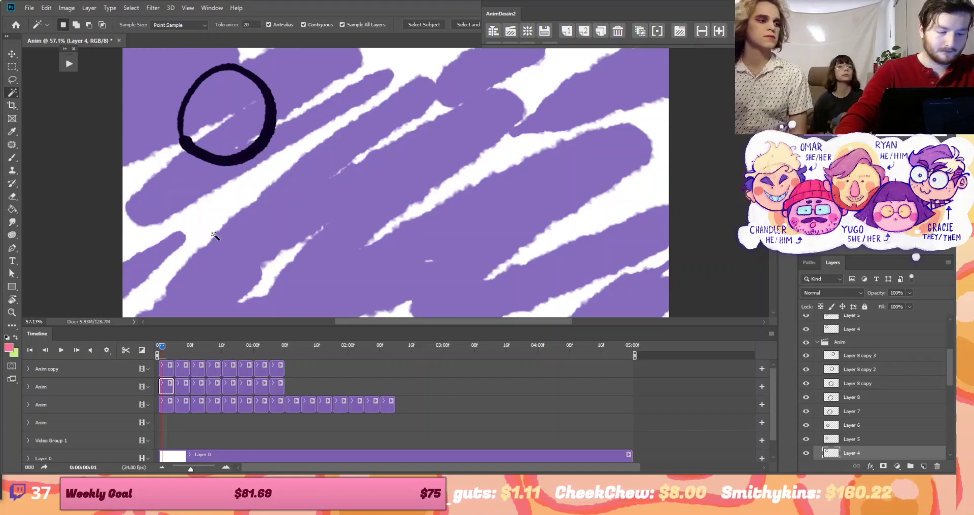
pyautogui.click(230, 112)
pyautogui.hotkey('alt', 'BackSpace')
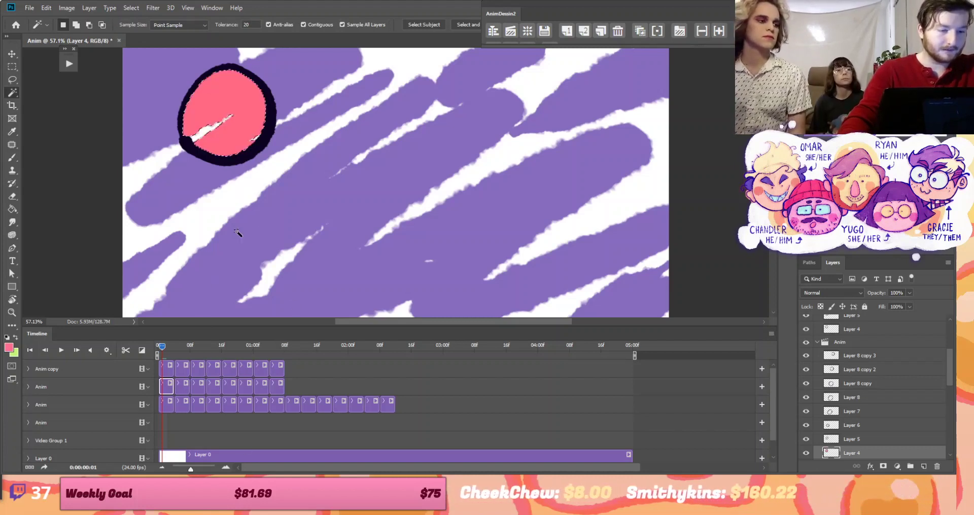
pyautogui.hotkey('ctrl', 'z')
pyautogui.click(342, 25)
pyautogui.hotkey('ctrl', 'd')
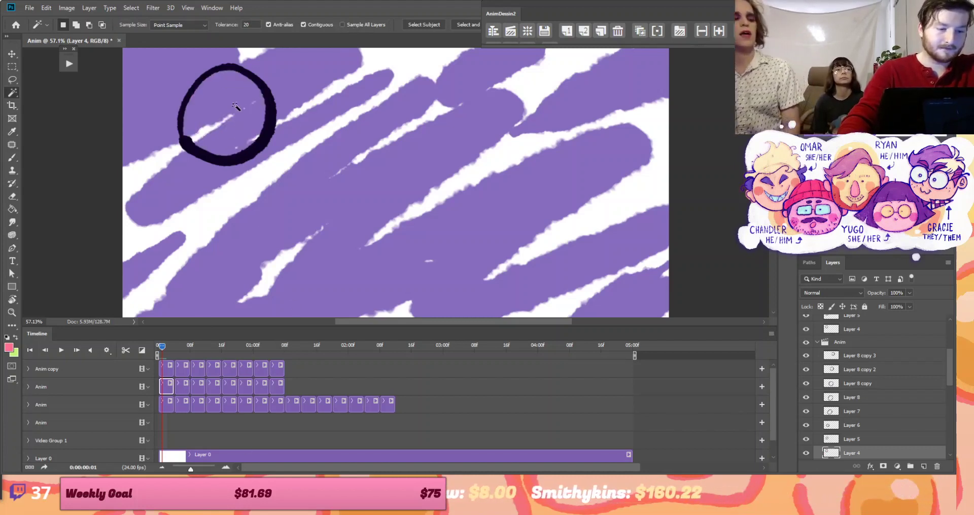
pyautogui.hotkey('alt', 'BackSpace')
# Fill the circles on frames 06, 09, 19 and the next Layer 8 frame with pink
pyautogui.click(181, 350)
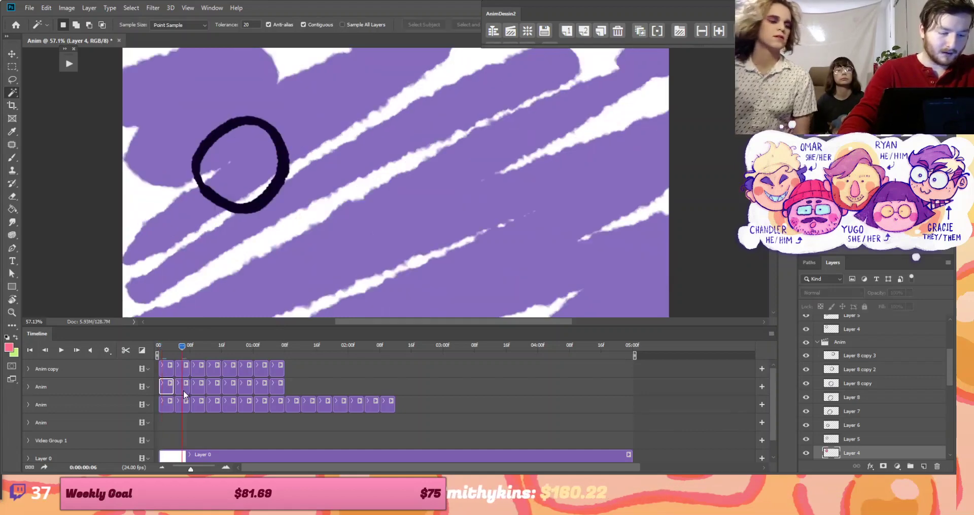
pyautogui.click(193, 349)
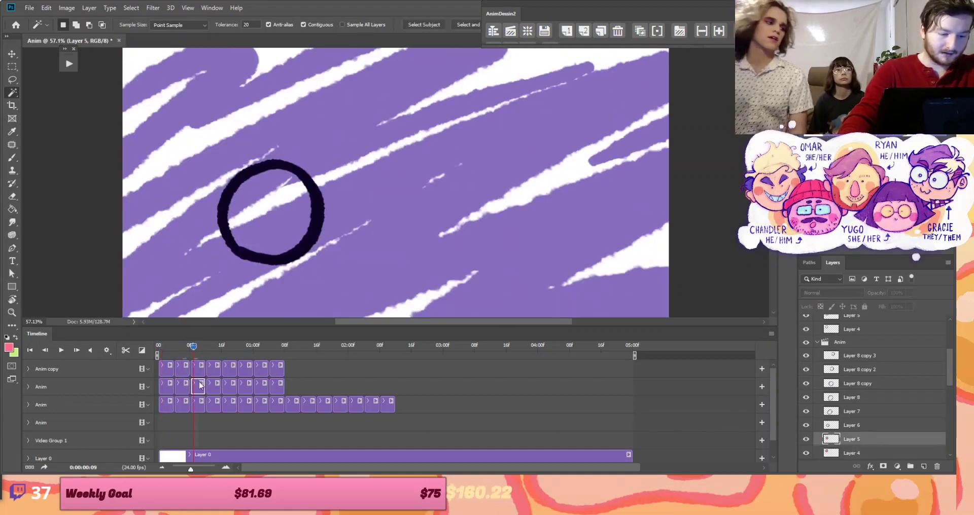
pyautogui.hotkey('alt', 'BackSpace')
pyautogui.click(210, 350)
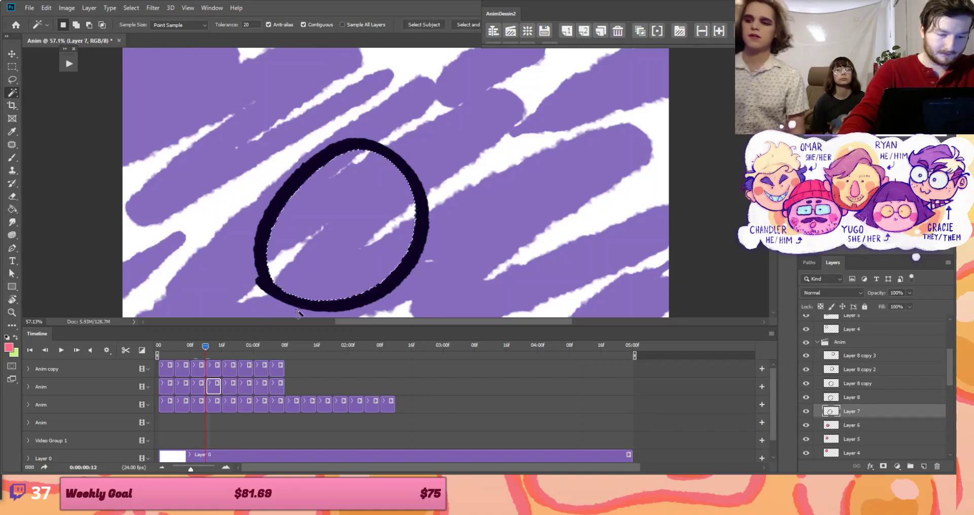
pyautogui.click(233, 350)
pyautogui.click(354, 257)
pyautogui.hotkey('alt', 'BackSpace')
pyautogui.click(240, 349)
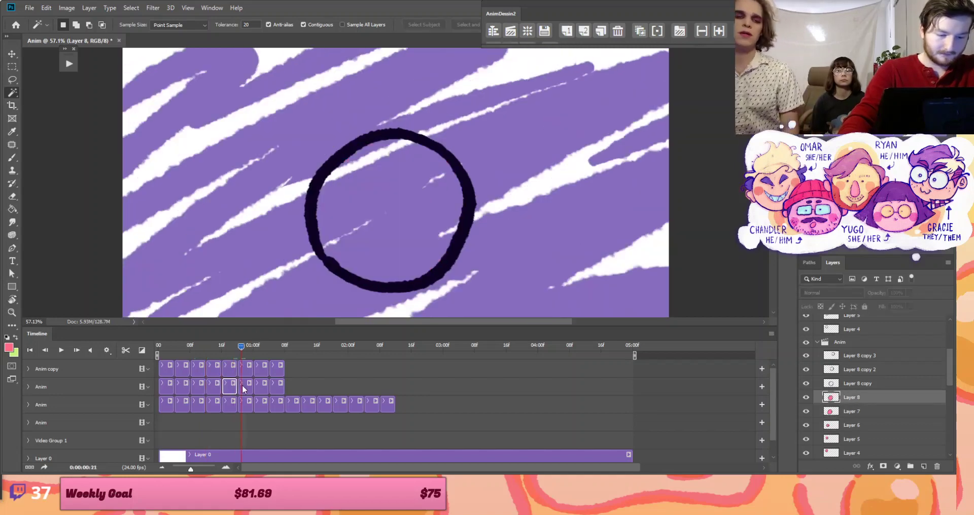
pyautogui.click(396, 241)
pyautogui.hotkey('alt', 'BackSpace')
# Fill the remaining circles through 01:05 with pink, scrub to check, and select both Anim groups
pyautogui.click(257, 350)
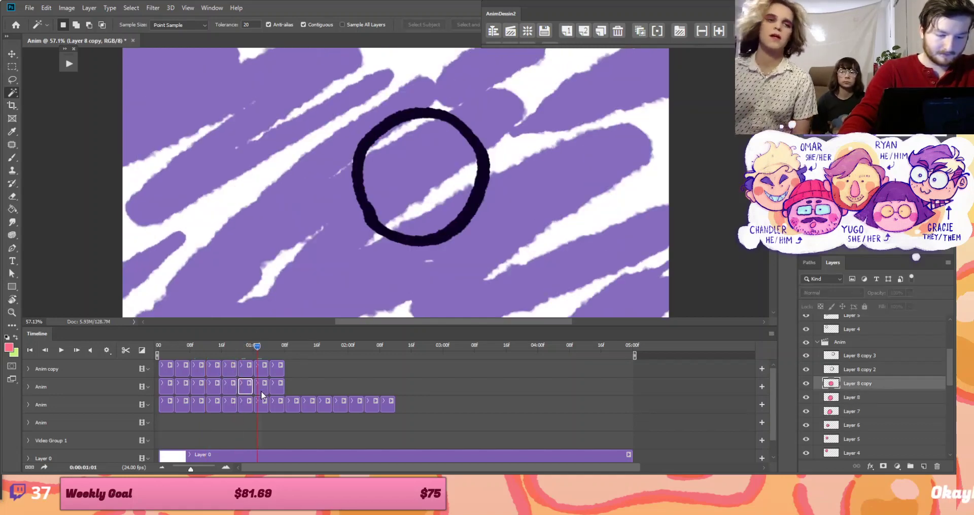
pyautogui.click(398, 196)
pyautogui.hotkey('alt', 'BackSpace')
pyautogui.click(272, 349)
pyautogui.click(272, 349)
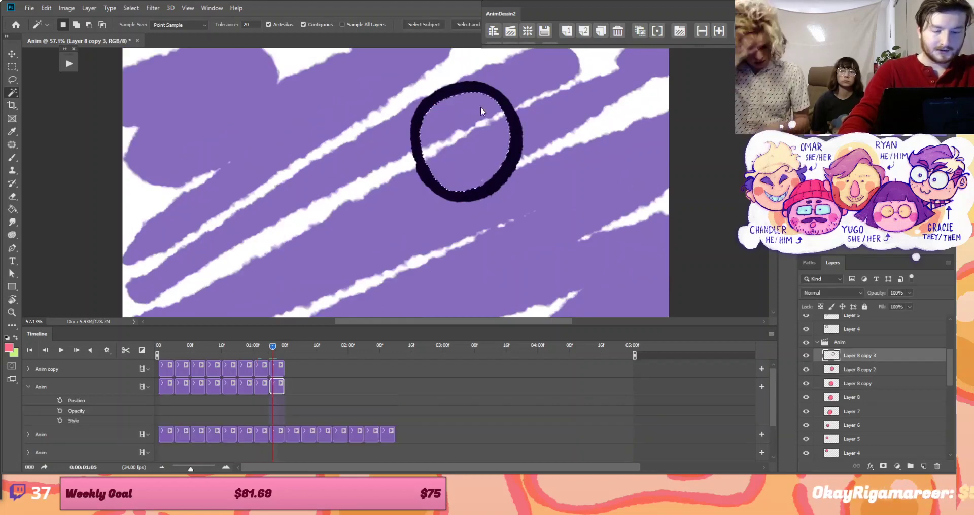
pyautogui.click(469, 170)
pyautogui.hotkey('alt', 'BackSpace')
pyautogui.moveTo(259, 349); pyautogui.dragTo(140, 437)
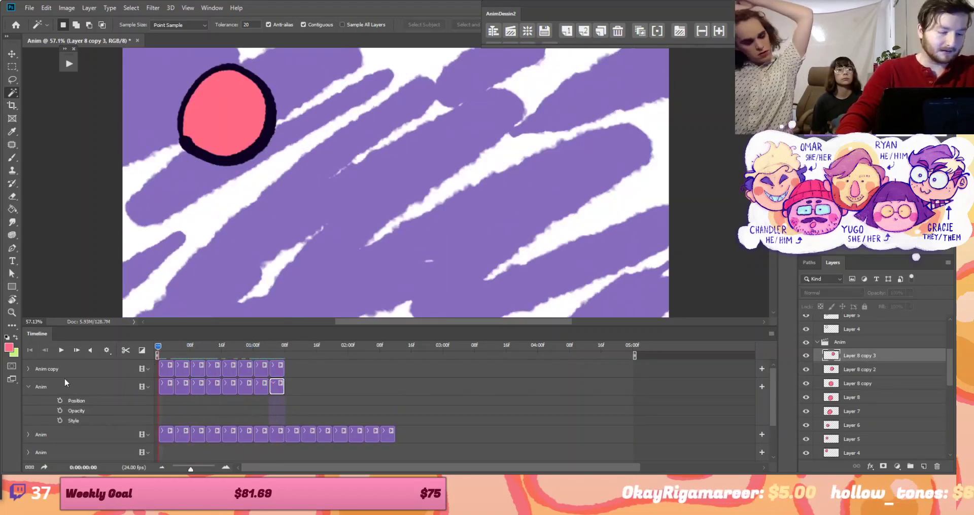
pyautogui.click(71, 369)
pyautogui.keyDown('shift'); pyautogui.click(76, 387); pyautogui.keyUp('shift')
# Group Anim and Anim copy into Group 1, reorder it, and compare frames with scribbles hidden
pyautogui.click(912, 467)
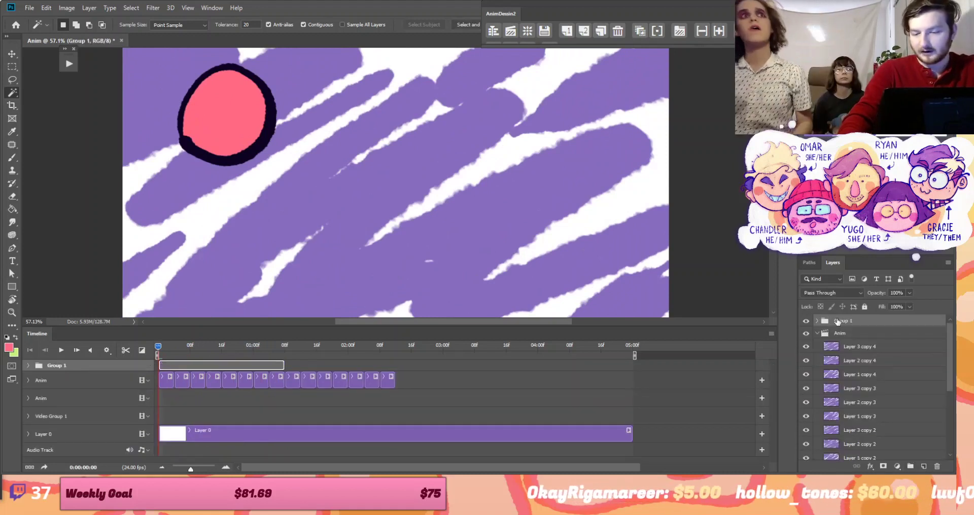
pyautogui.click(819, 336)
pyautogui.moveTo(826, 324); pyautogui.dragTo(830, 340)
pyautogui.click(130, 373)
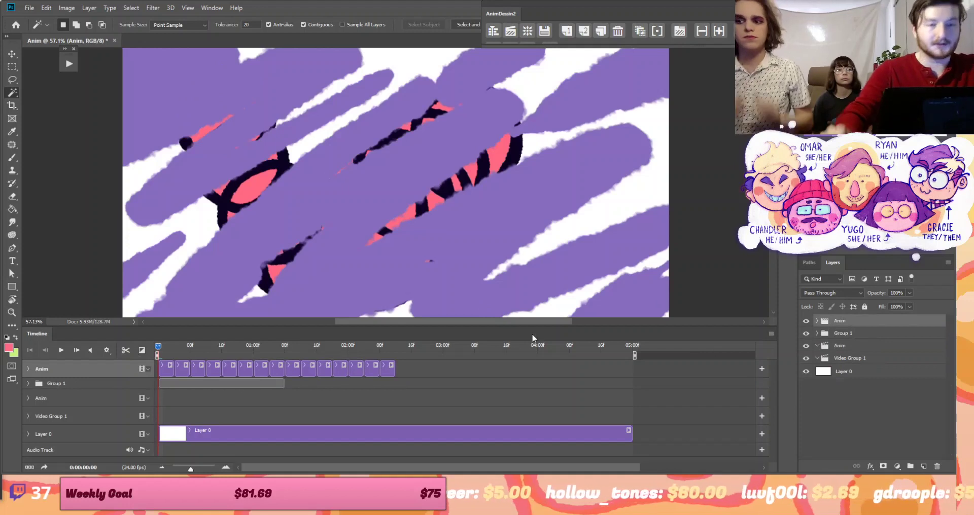
pyautogui.click(806, 322)
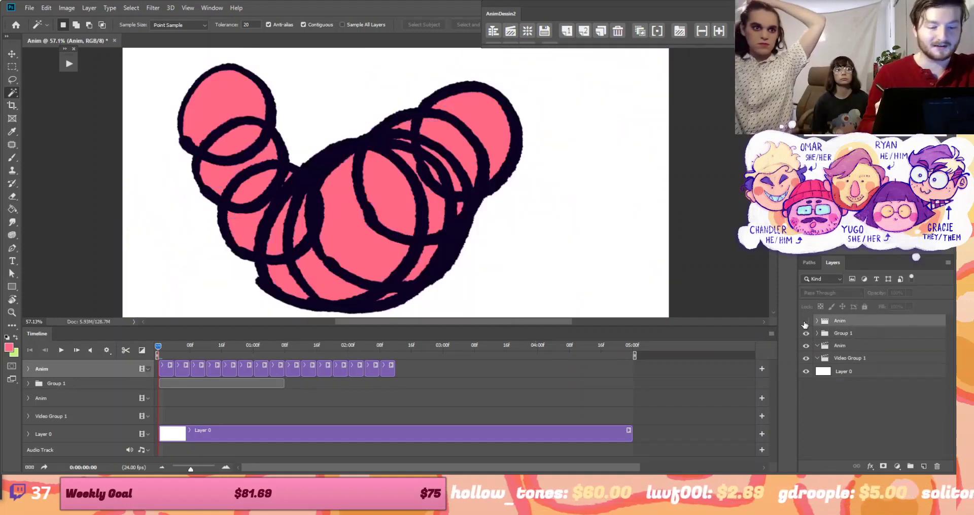
pyautogui.press('Right')
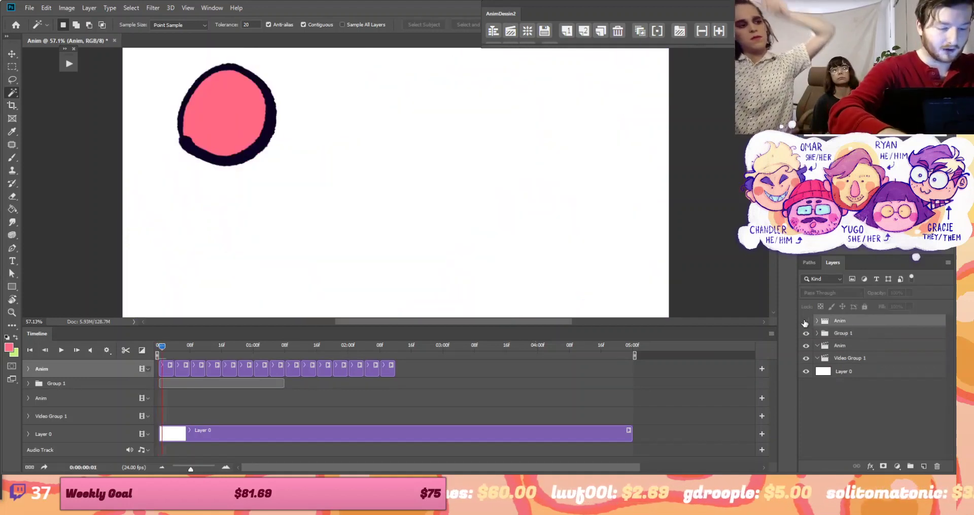
pyautogui.press('Right')
pyautogui.press('Right')
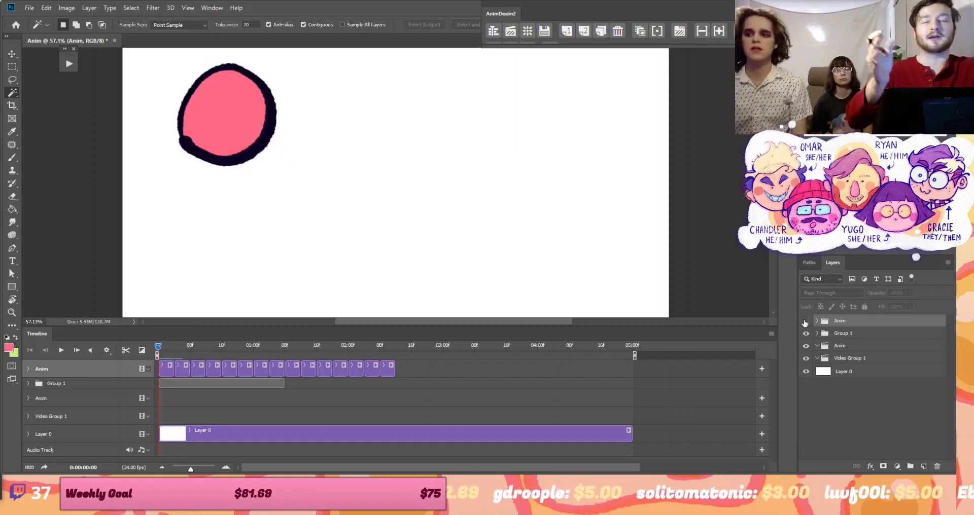
pyautogui.click(805, 321)
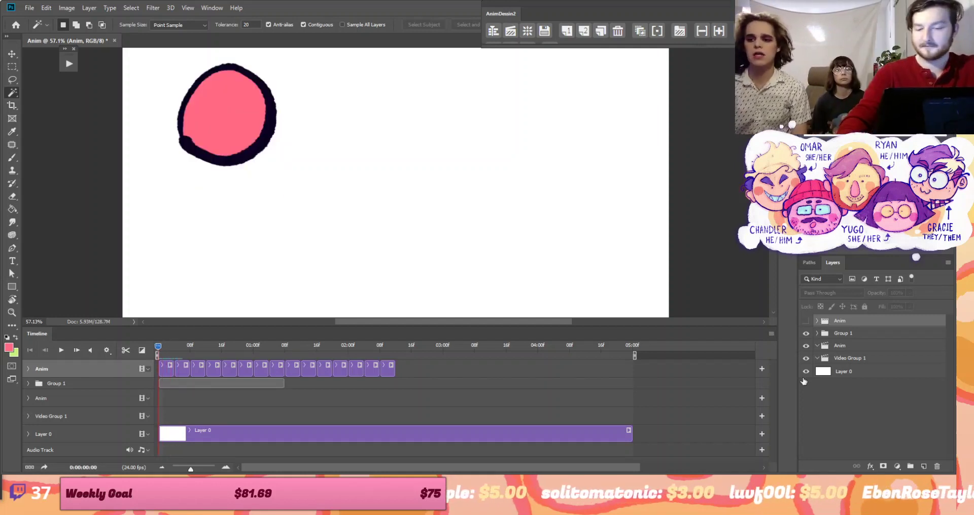
pyautogui.click(807, 322)
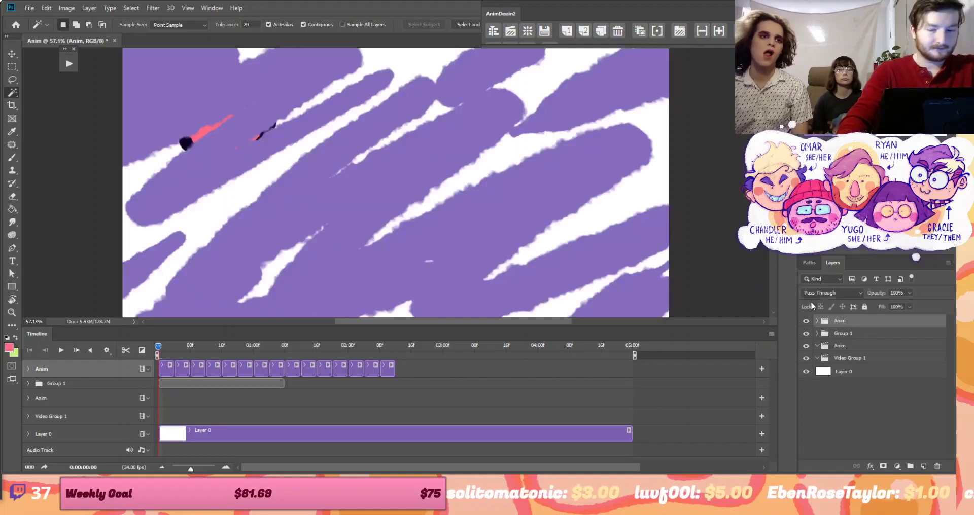
# Convert the Anim scribble layer to a smart object, clip it to Group 1, and set Color Dodge
pyautogui.rightClick(828, 325)
pyautogui.rightClick(864, 320)
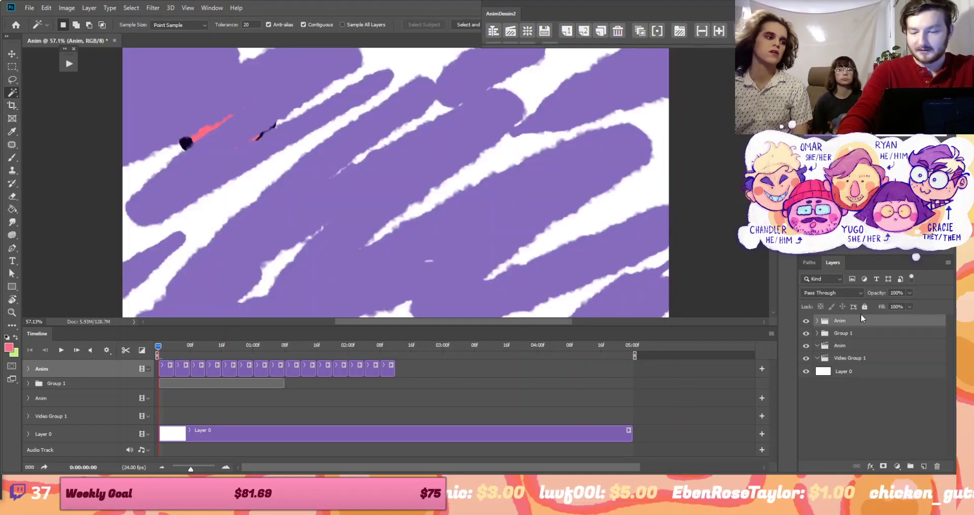
pyautogui.click(807, 267)
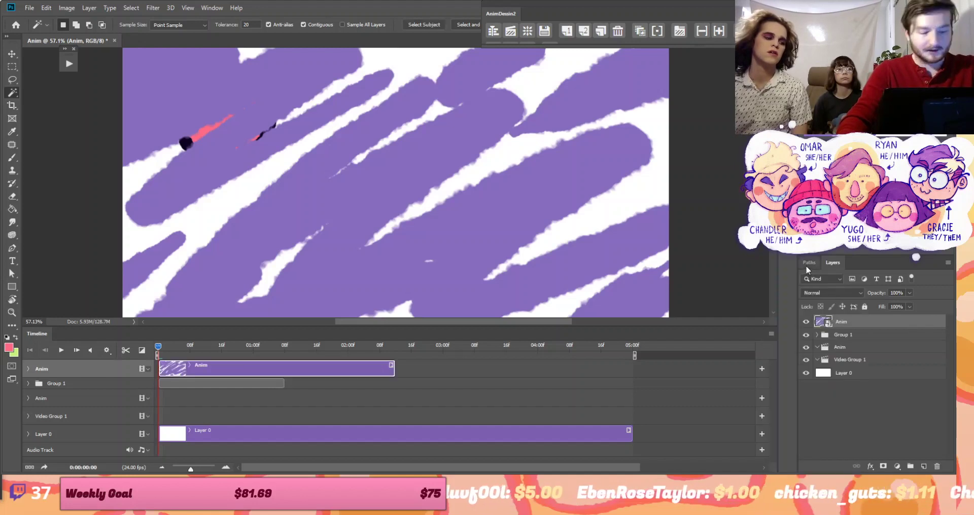
pyautogui.keyDown('alt'); pyautogui.click(849, 327); pyautogui.keyUp('alt')
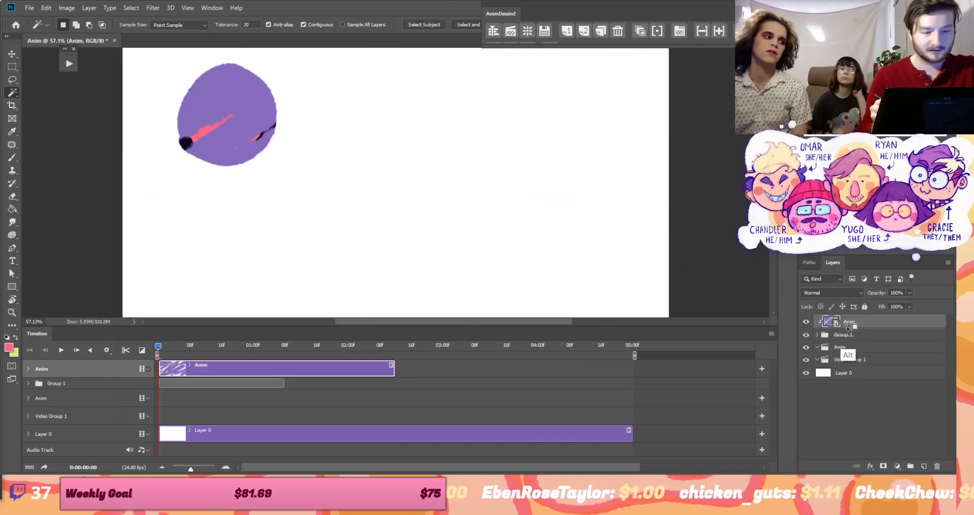
pyautogui.click(828, 295)
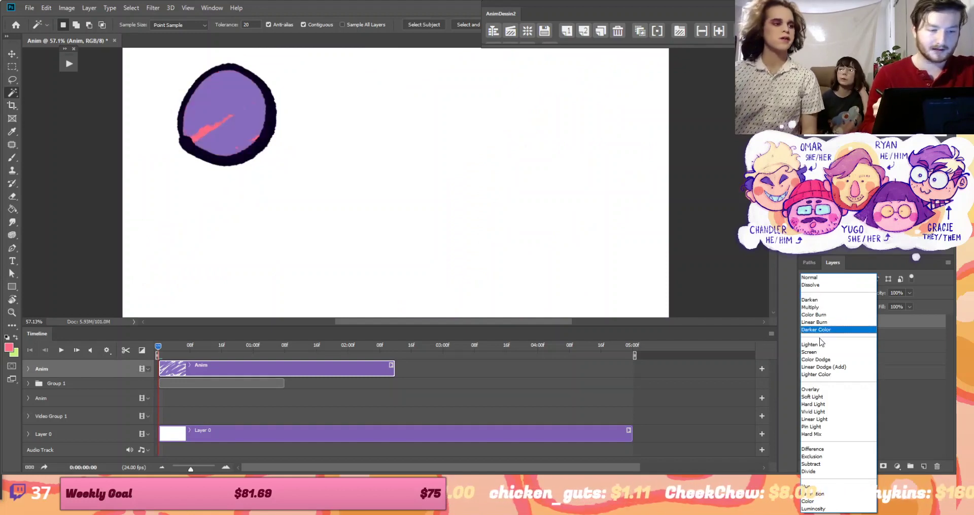
pyautogui.click(817, 360)
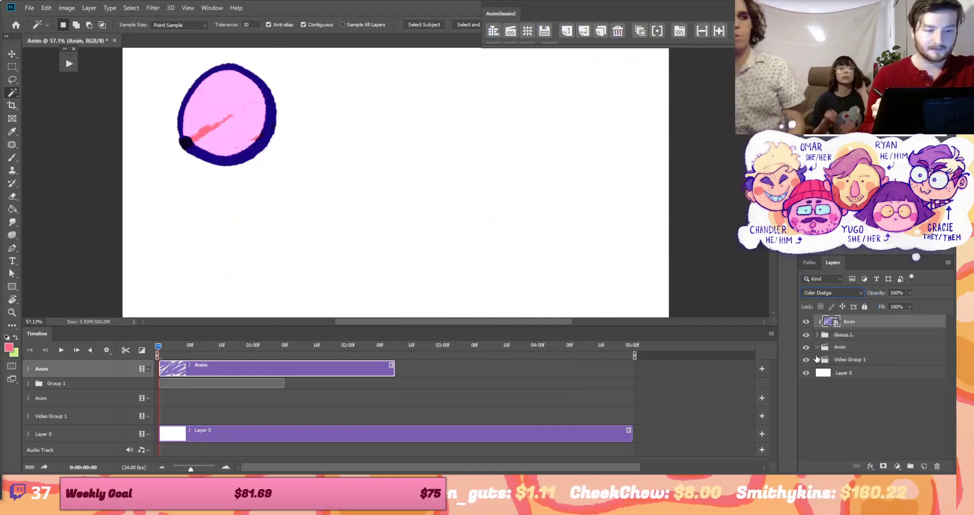
pyautogui.moveTo(274, 357); pyautogui.dragTo(285, 350)
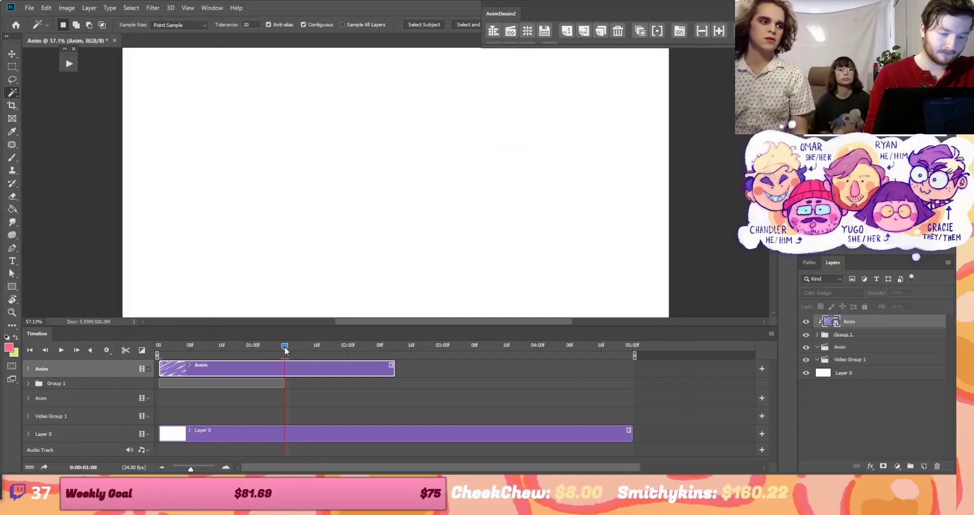
pyautogui.click(61, 351)
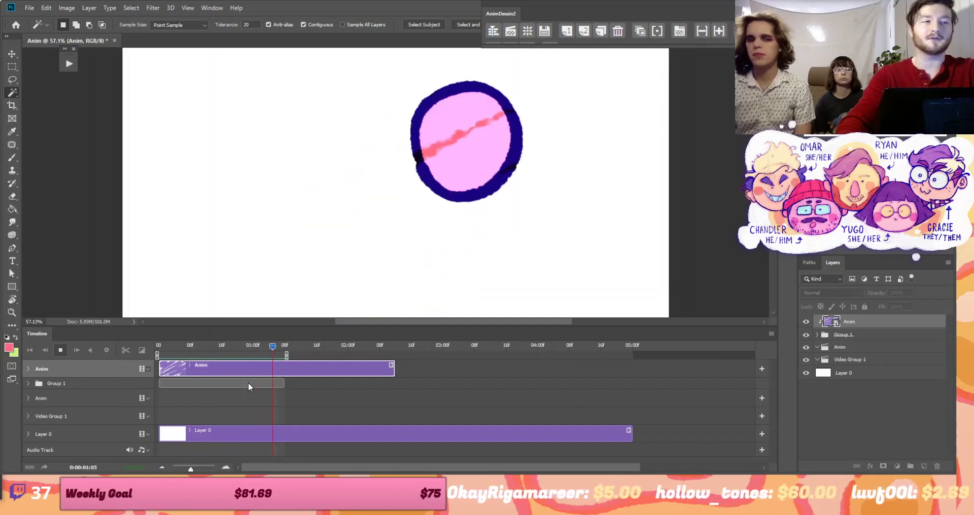
pyautogui.press('space')
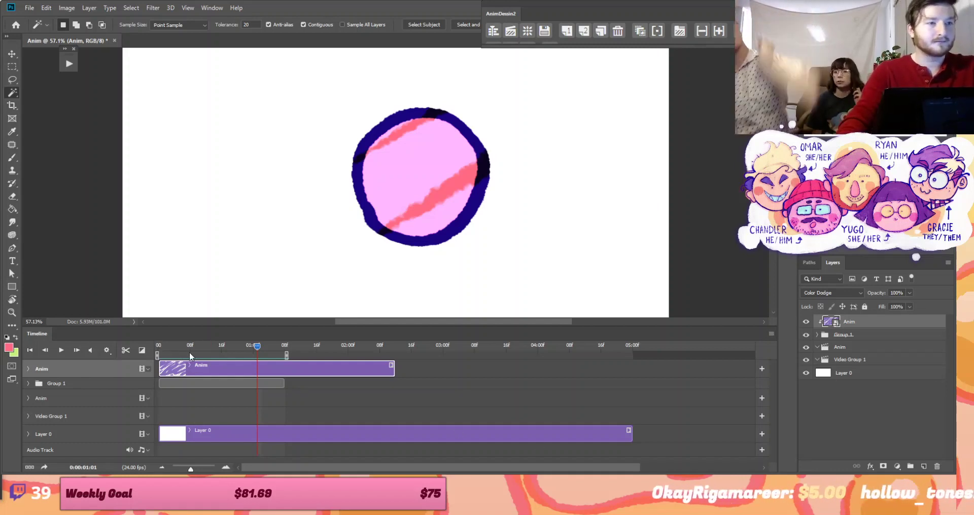
pyautogui.click(163, 348)
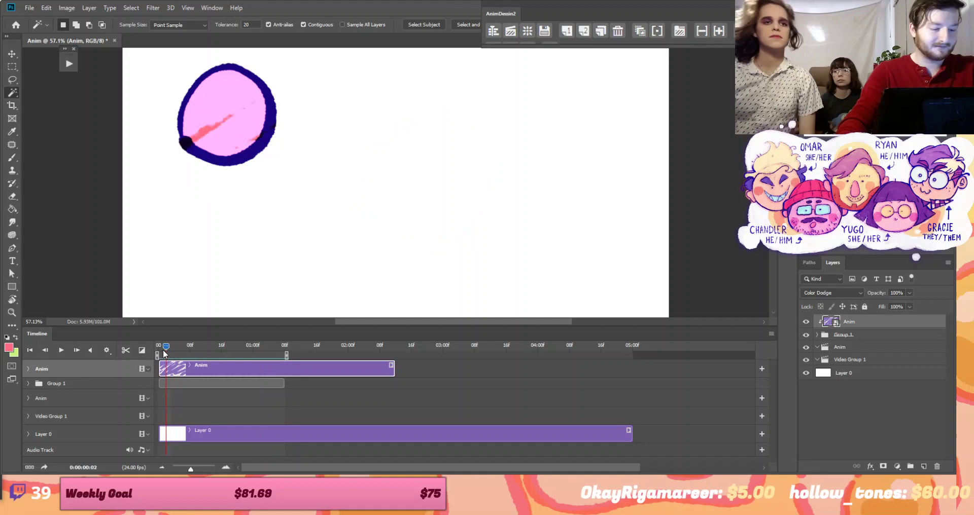
pyautogui.click(185, 383)
pyautogui.hotkey('ctrl', 't')
pyautogui.moveTo(274, 144); pyautogui.dragTo(483, 203)
pyautogui.press('Escape')
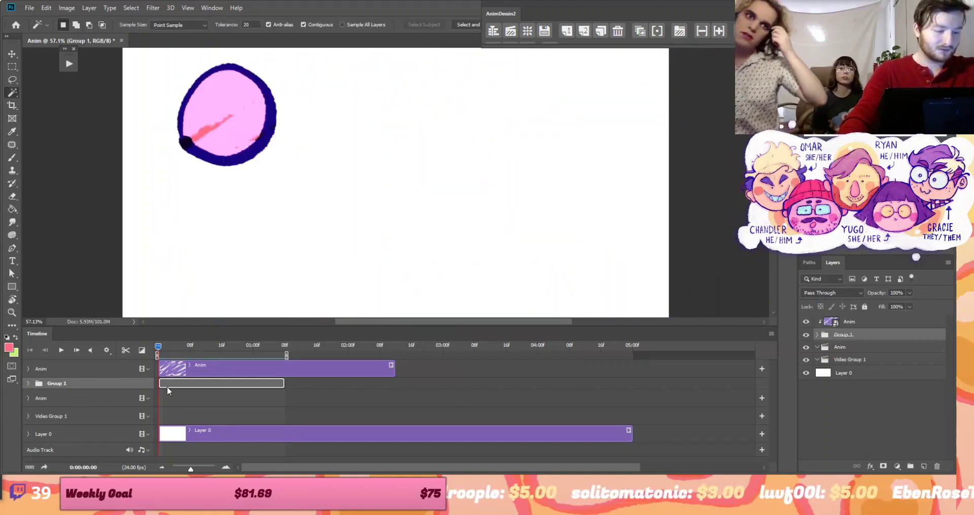
# Convert Group 1 to a smart object and show its animatable track properties
pyautogui.click(29, 384)
pyautogui.rightClick(843, 339)
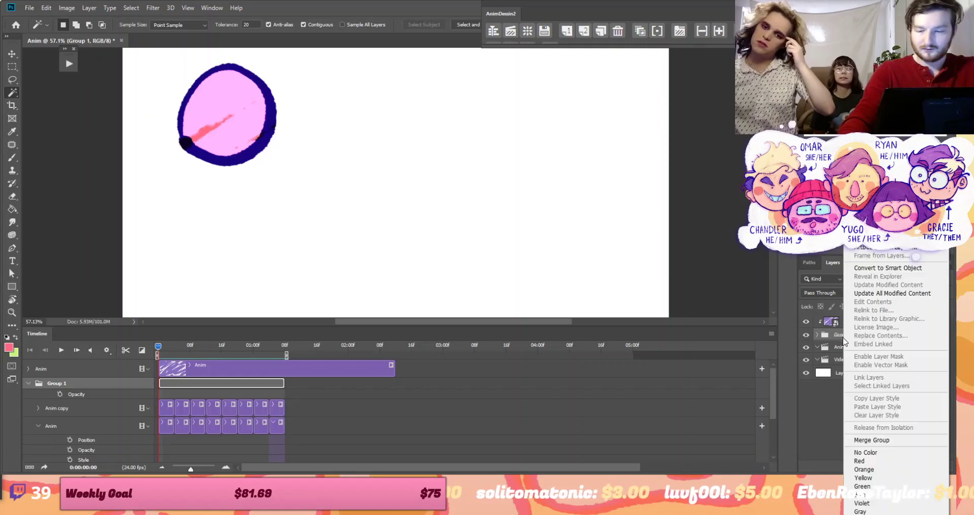
pyautogui.click(907, 268)
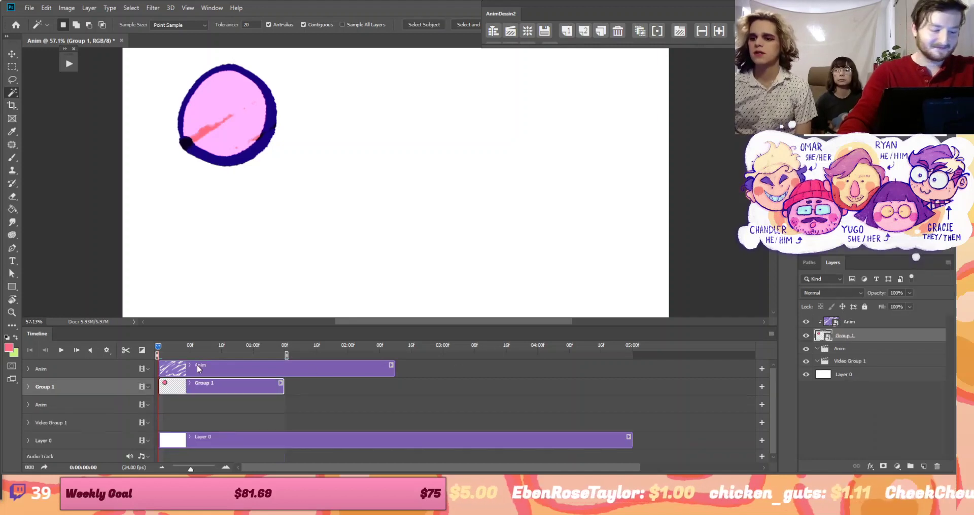
pyautogui.click(27, 386)
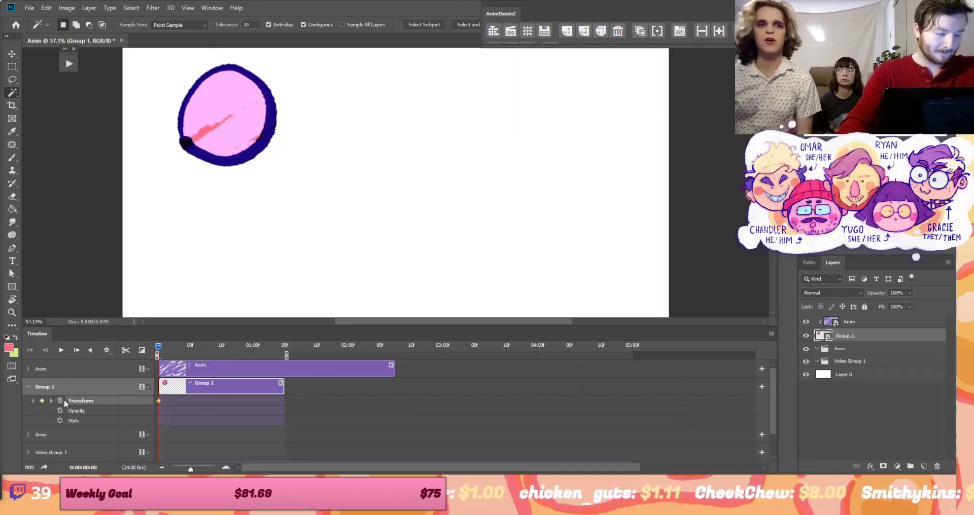
# Keyframe the circle rotated about 12.7° at frame 0 and about 24° at frame 4
pyautogui.hotkey('ctrl', 't')
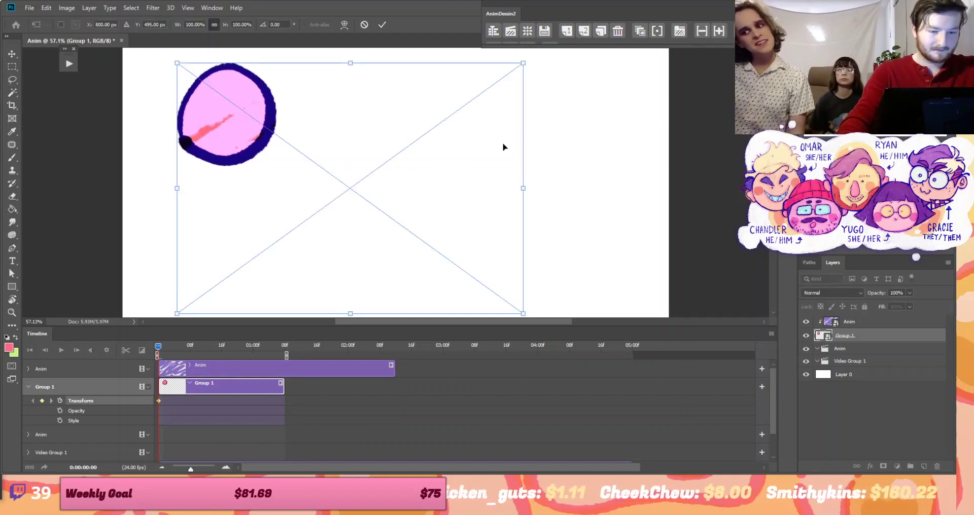
pyautogui.moveTo(502, 146); pyautogui.dragTo(450, 218)
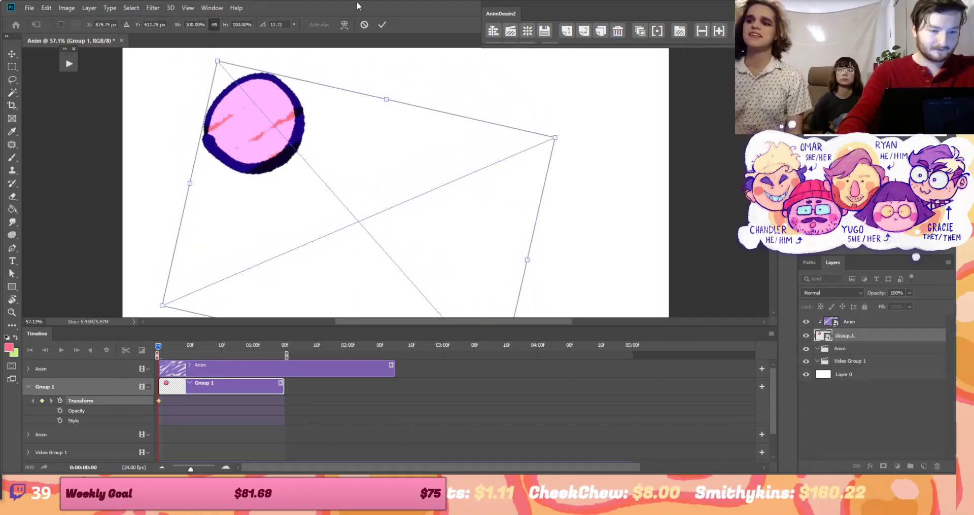
pyautogui.click(385, 24)
pyautogui.moveTo(160, 346); pyautogui.dragTo(175, 347)
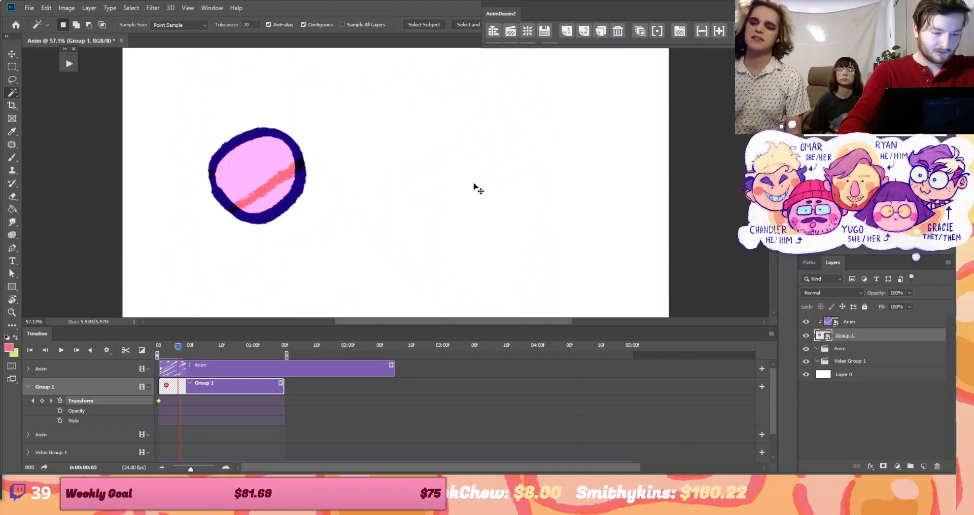
pyautogui.hotkey('ctrl', 't')
pyautogui.moveTo(583, 167); pyautogui.dragTo(482, 261)
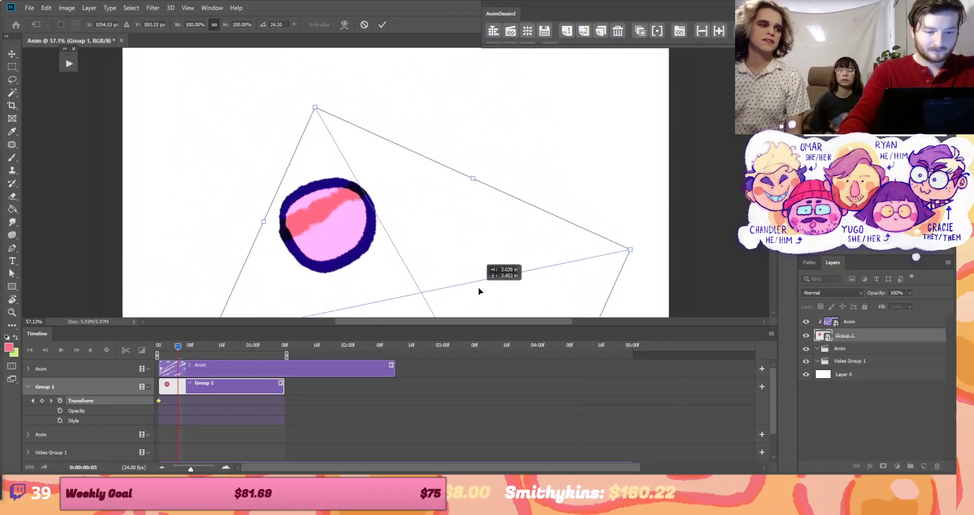
pyautogui.click(382, 24)
# Centre the rotated circle at frame 8, then rotate to 79.5° and scale 145% at frame 18
pyautogui.click(190, 345)
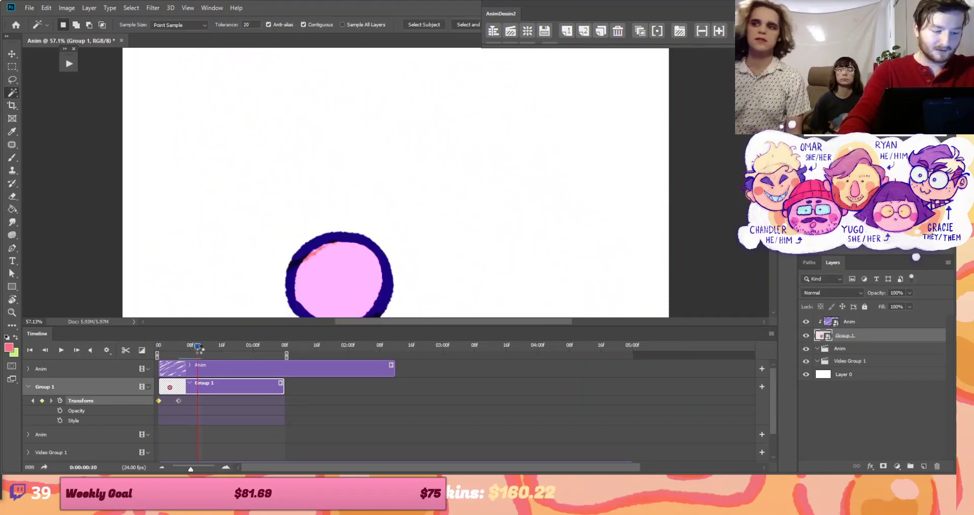
pyautogui.hotkey('ctrl', 't')
pyautogui.moveTo(634, 191); pyautogui.dragTo(211, 163)
pyautogui.click(382, 24)
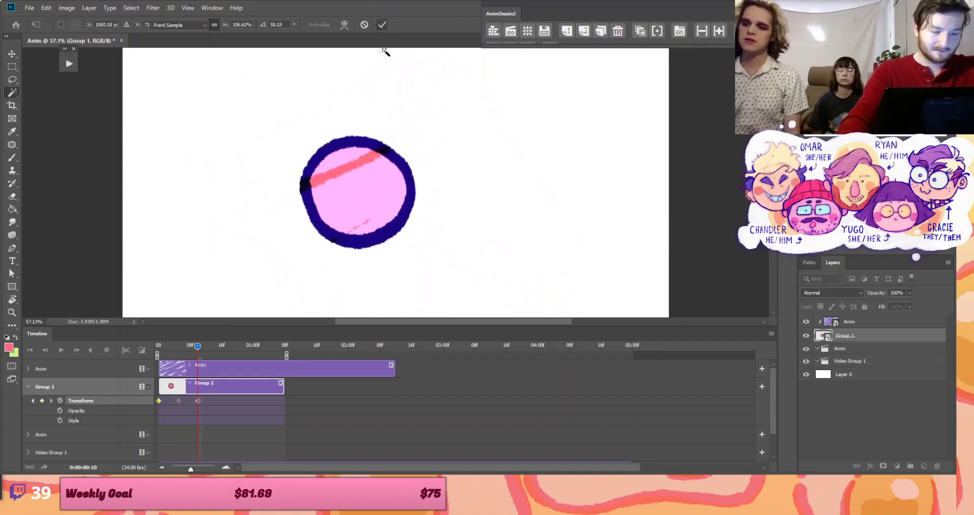
pyautogui.click(229, 346)
pyautogui.hotkey('ctrl', 't')
pyautogui.moveTo(639, 169); pyautogui.dragTo(215, 256)
pyautogui.moveTo(379, 234); pyautogui.dragTo(420, 195)
pyautogui.click(382, 25)
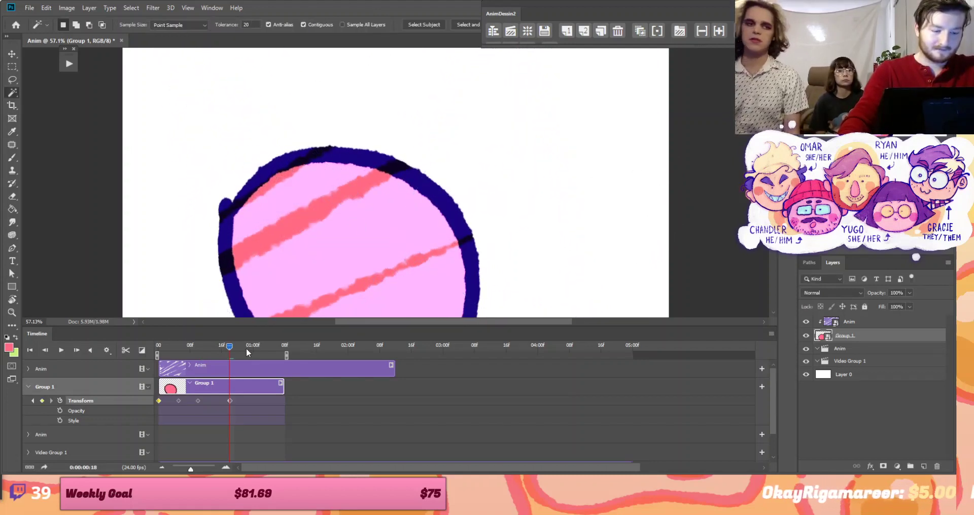
# Squash the circle into a narrower oval at 01:03 and play the animation from the start
pyautogui.moveTo(232, 350); pyautogui.dragTo(264, 349)
pyautogui.hotkey('ctrl', 't')
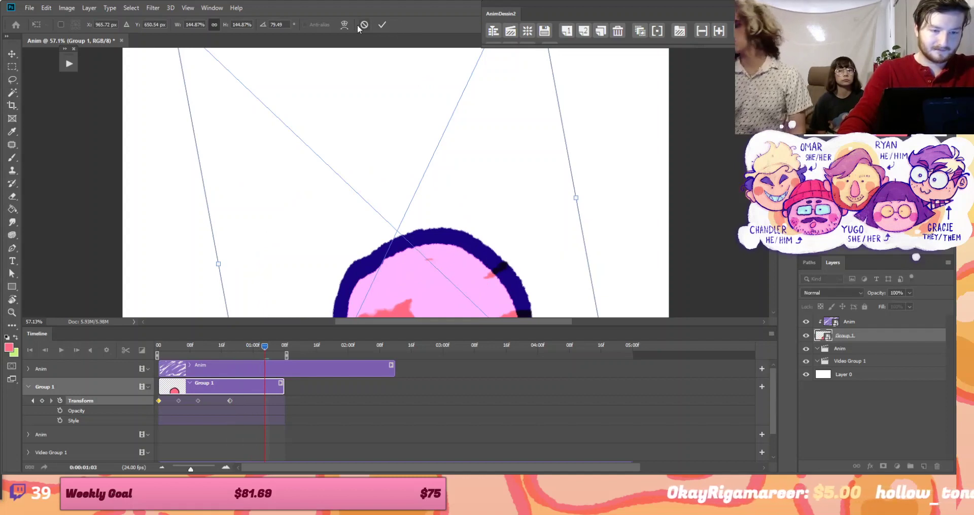
pyautogui.moveTo(576, 197); pyautogui.dragTo(485, 213)
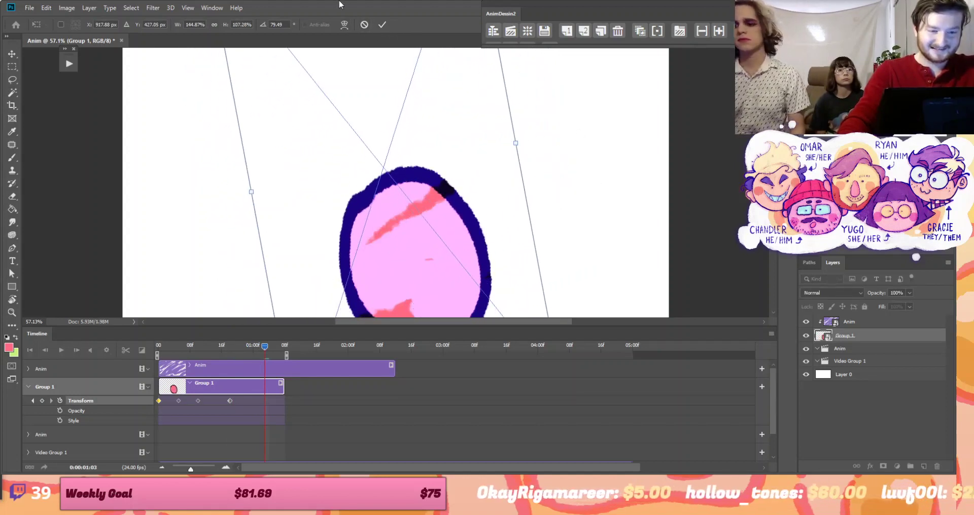
pyautogui.click(381, 25)
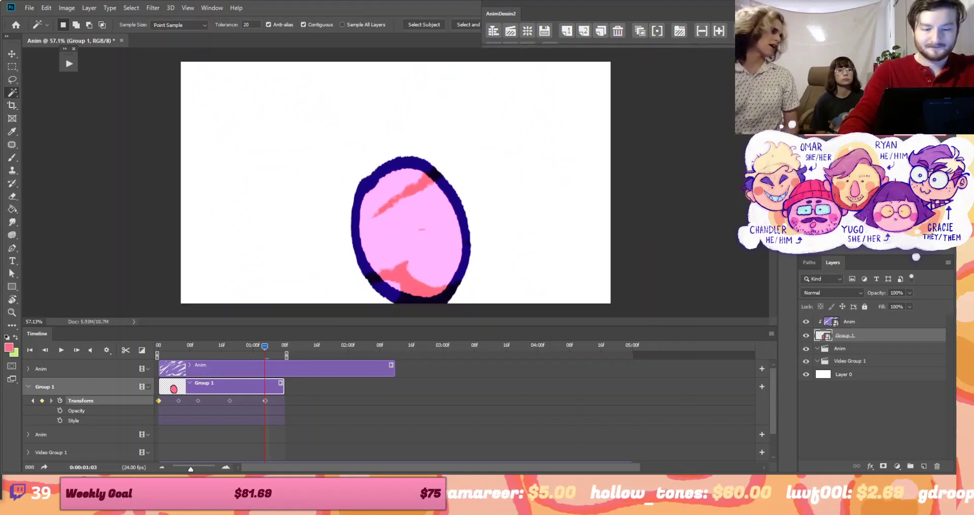
pyautogui.moveTo(261, 345); pyautogui.dragTo(155, 345)
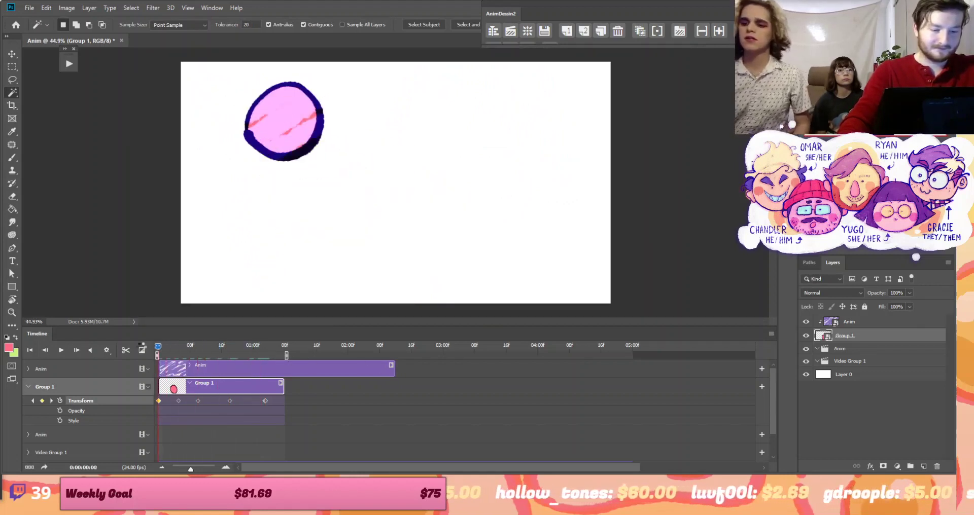
pyautogui.press('space')
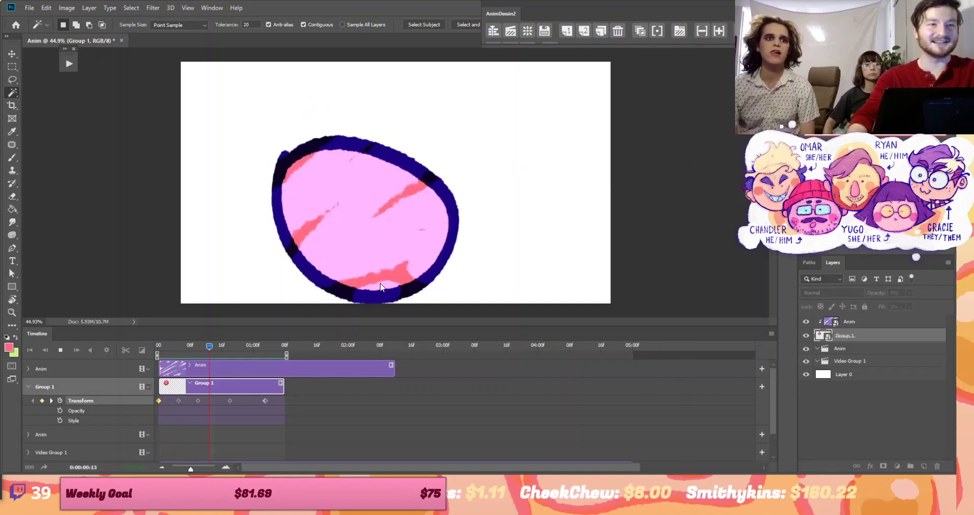
pyautogui.press('space')
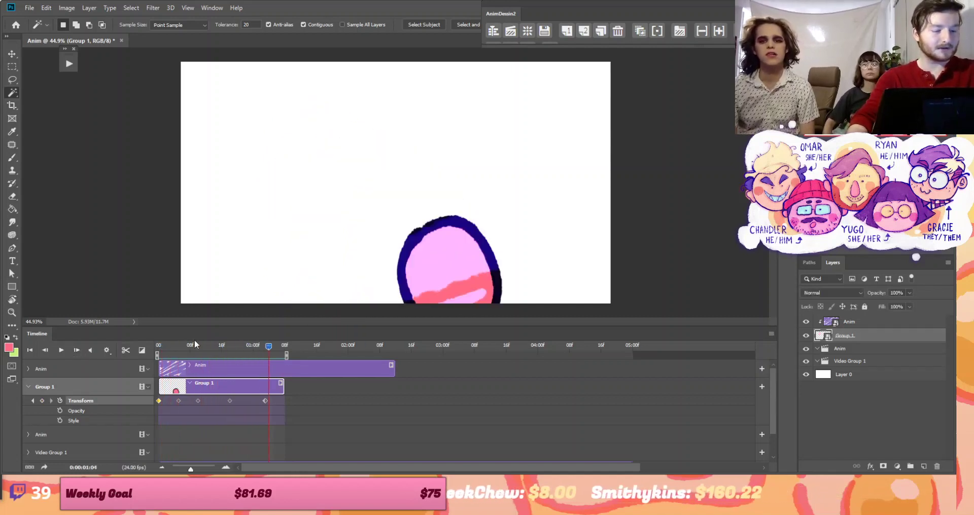
pyautogui.click(159, 345)
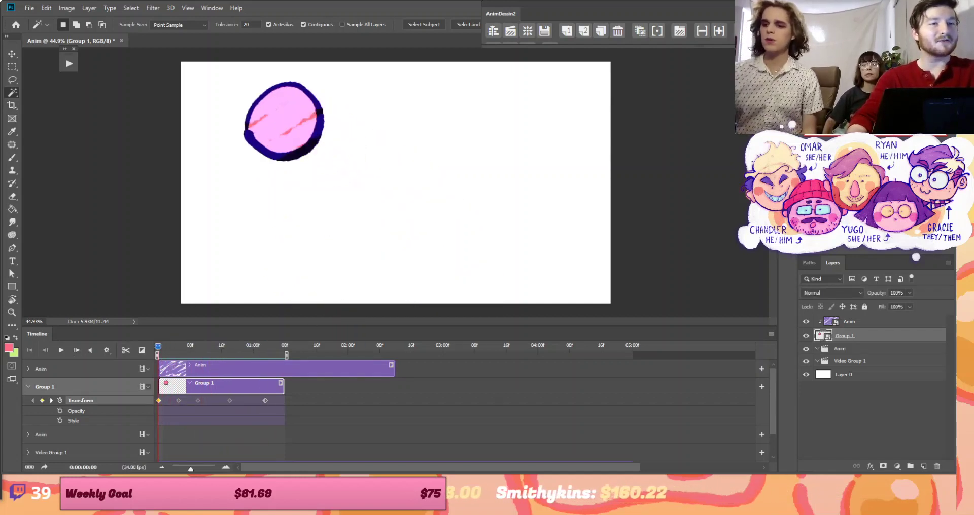